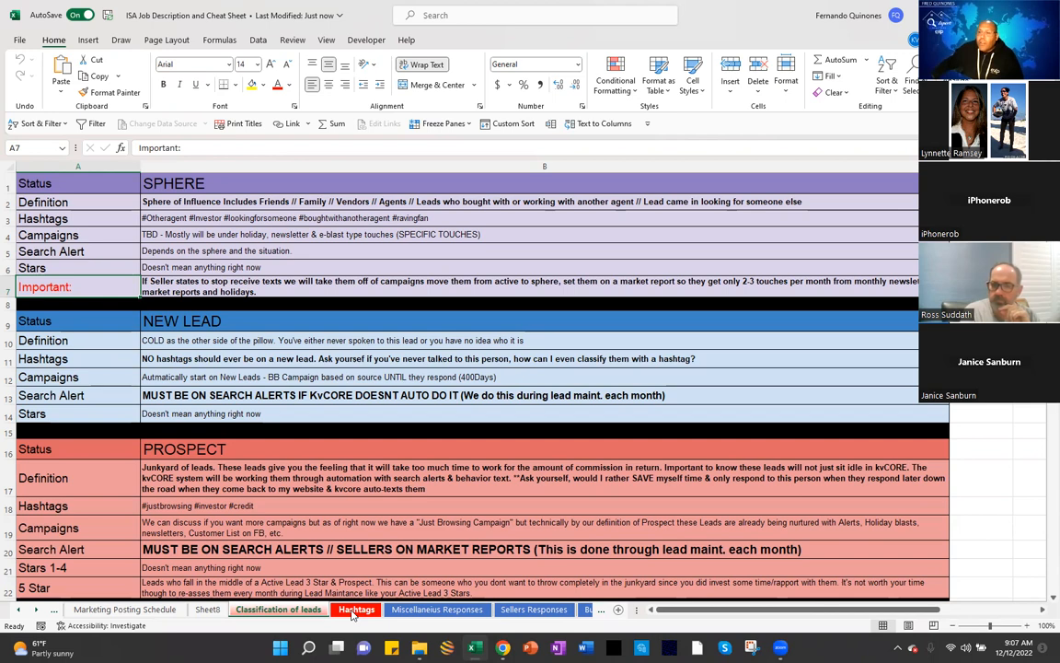
Step: Switch to the Hashtags sheet and select the vendor hashtags from lender to Sprinklers
click(355, 609)
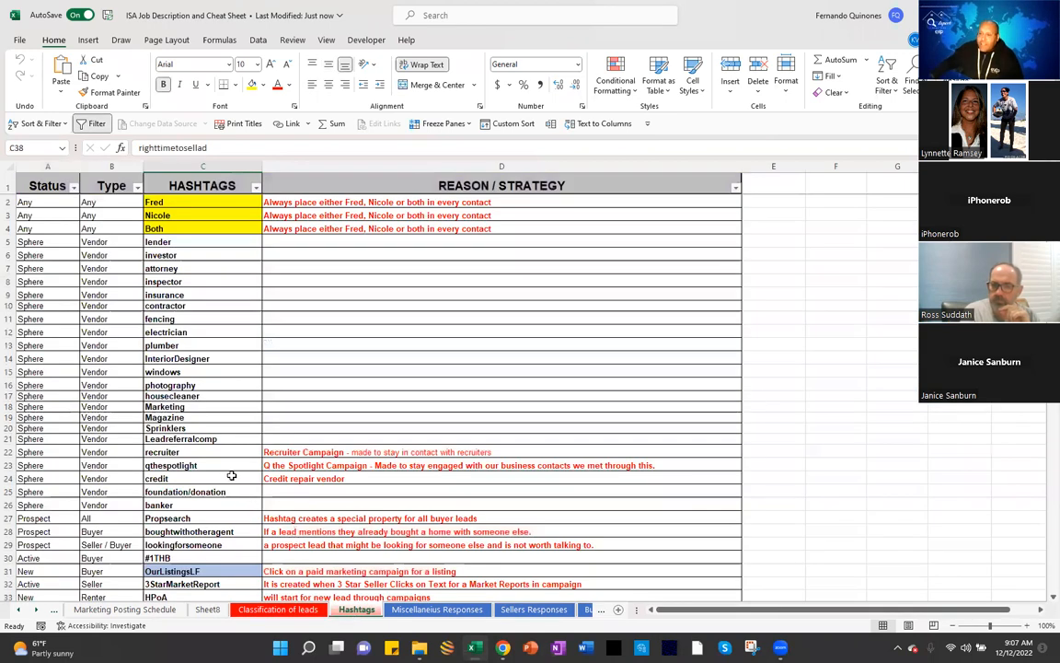
drag(156, 241, 147, 426)
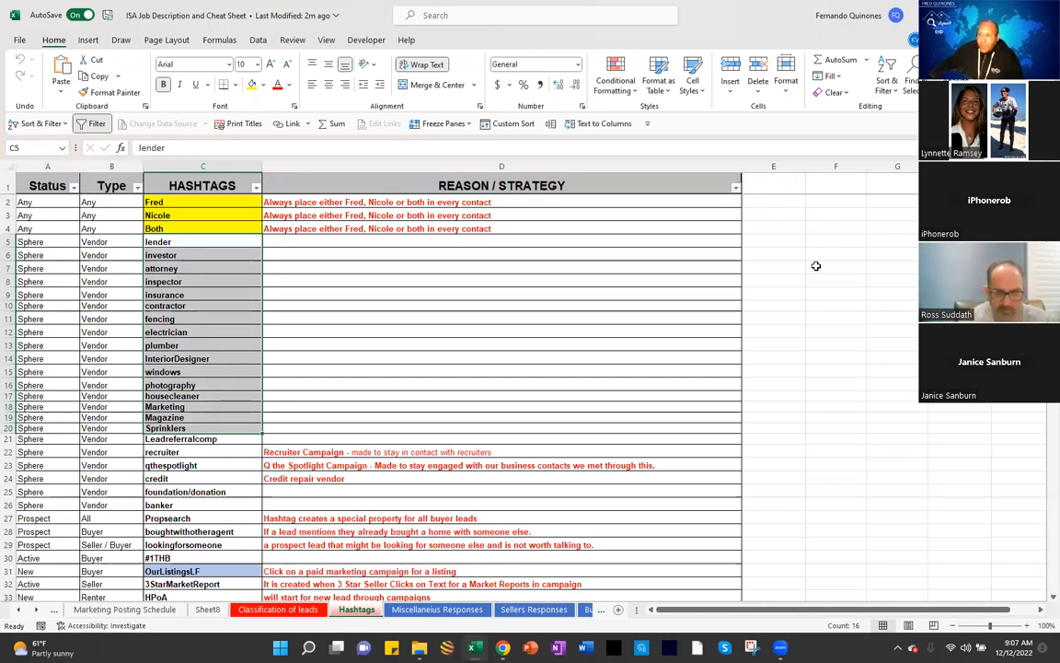
click(778, 282)
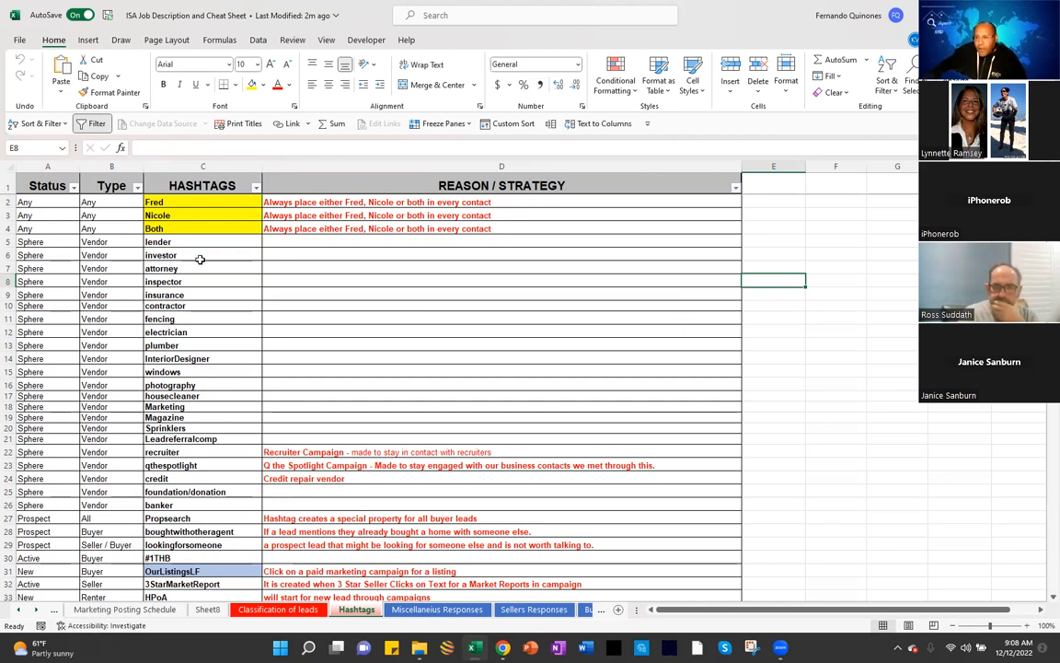
Step: Select the hashtag column from Nicole downward, then move to the Marketing Posting Schedule sheet
drag(169, 213, 153, 467)
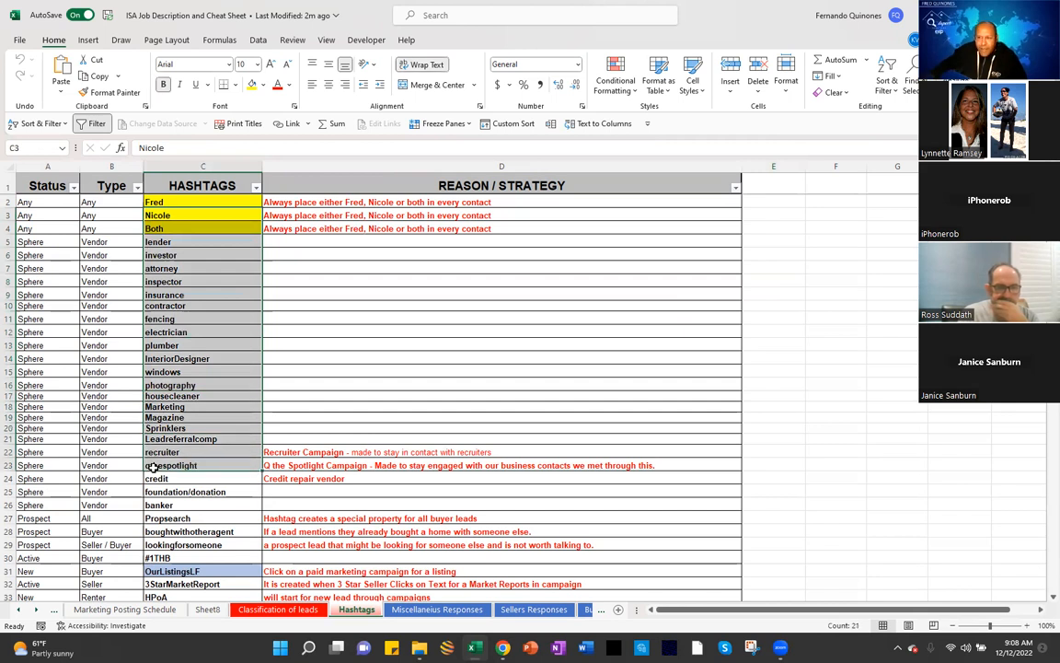
scroll(155, 466, down, 1)
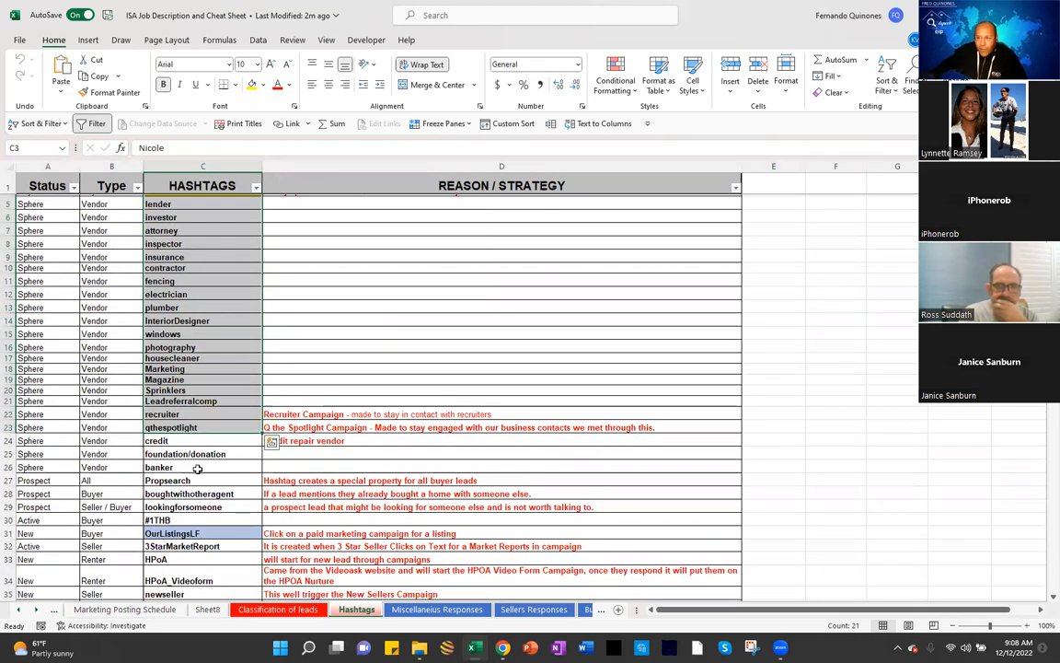
click(175, 478)
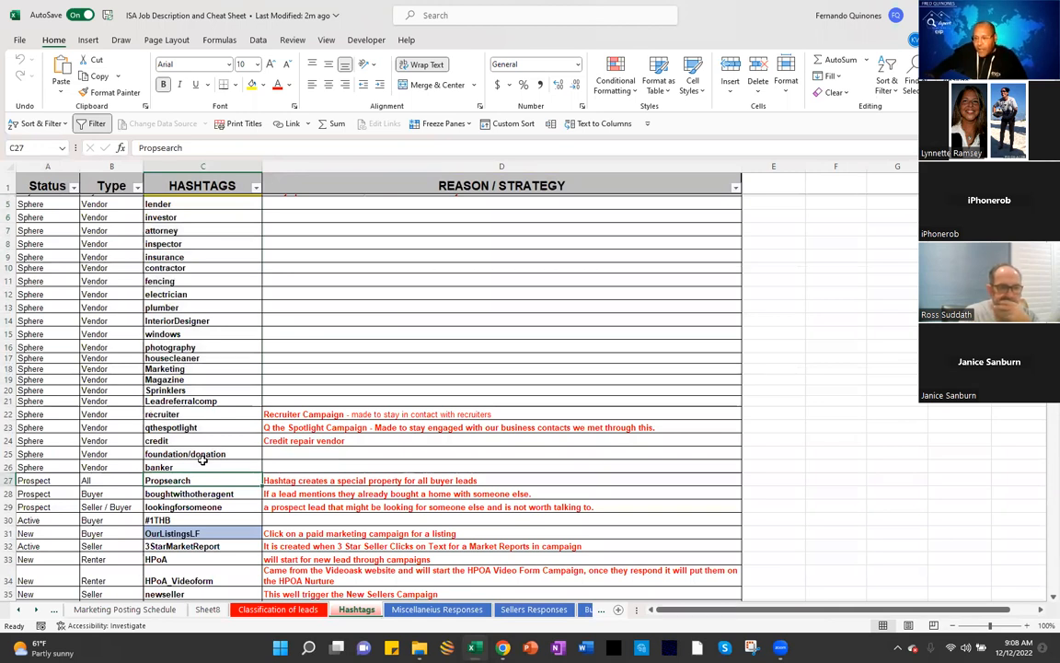
scroll(203, 441, up, 1)
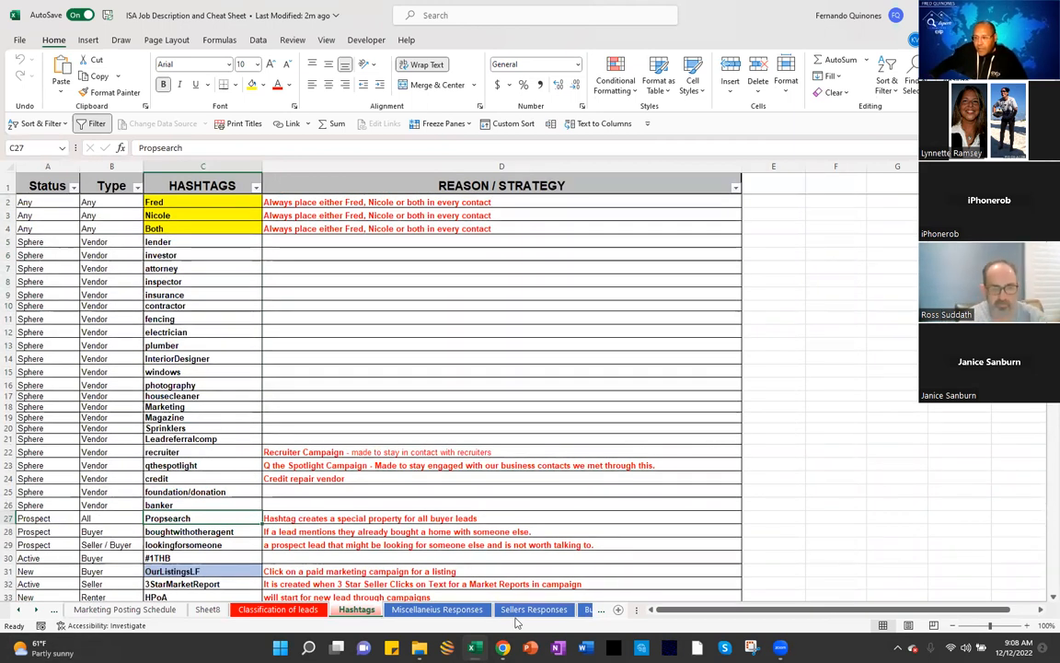
click(124, 609)
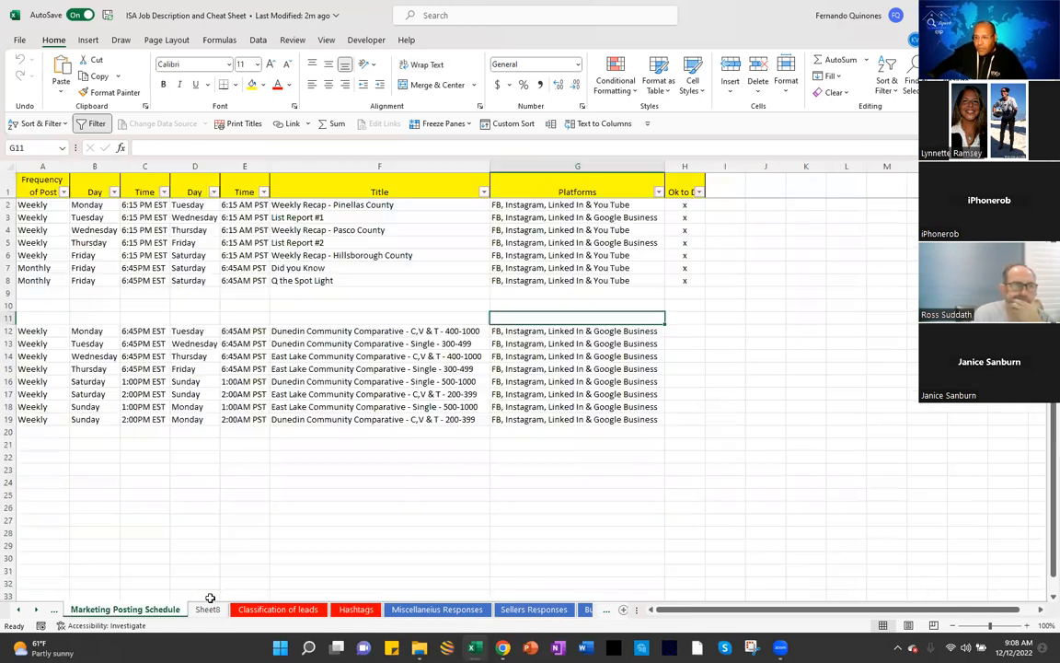
Step: Return to the Hashtags sheet and step through the lender, insurance and fencing hashtags before switching to kvCORE
click(353, 609)
click(159, 241)
drag(158, 239, 158, 355)
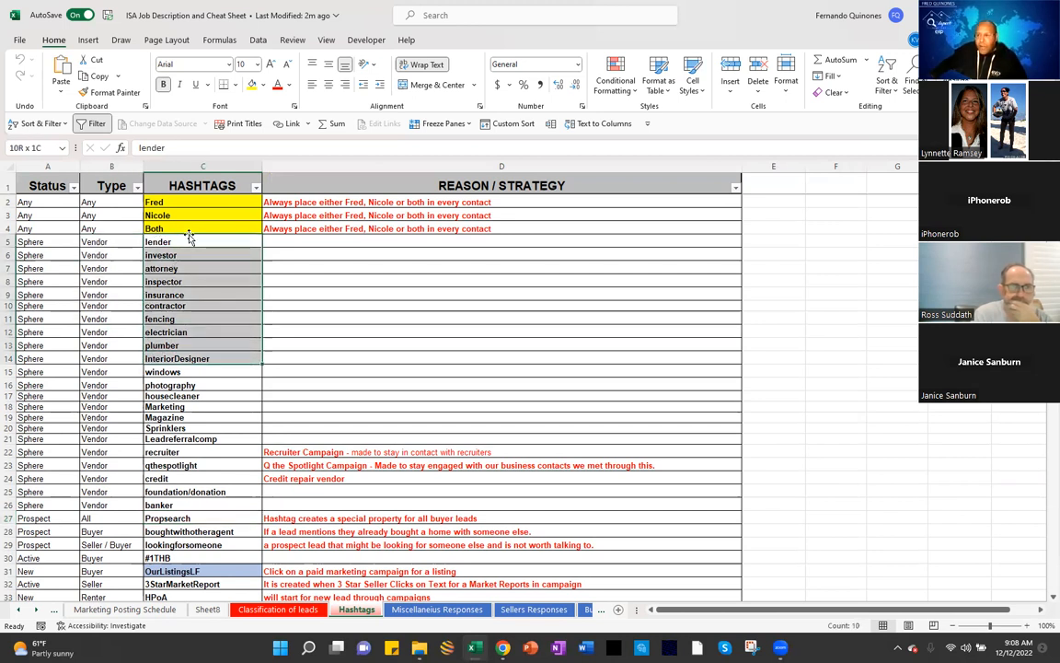
click(164, 242)
click(188, 293)
key(Down)
key(Down)
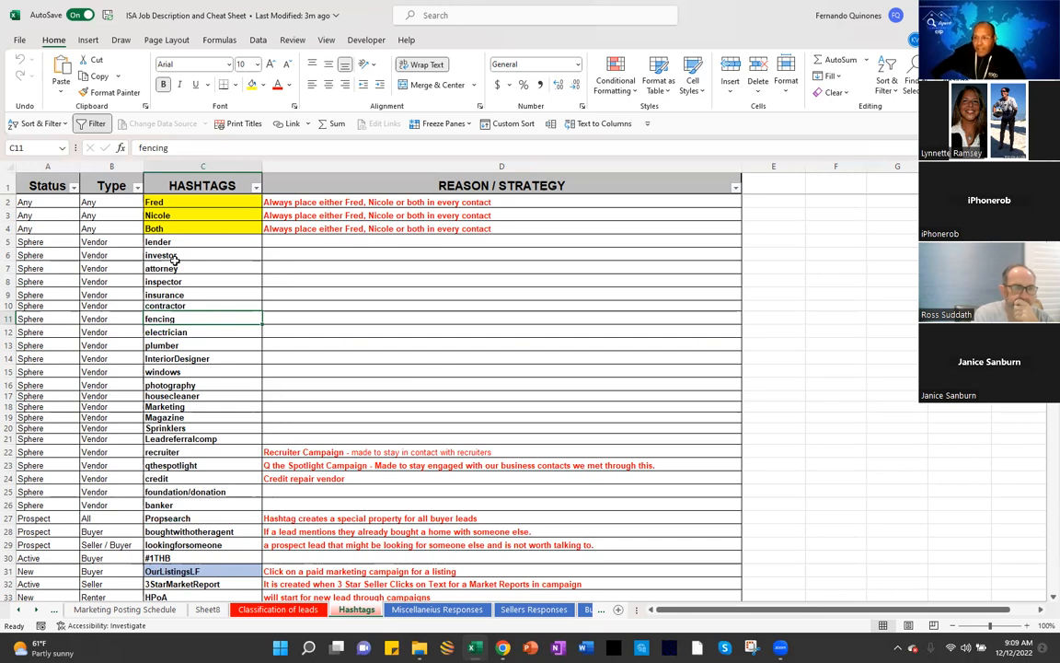
scroll(165, 406, down, 3)
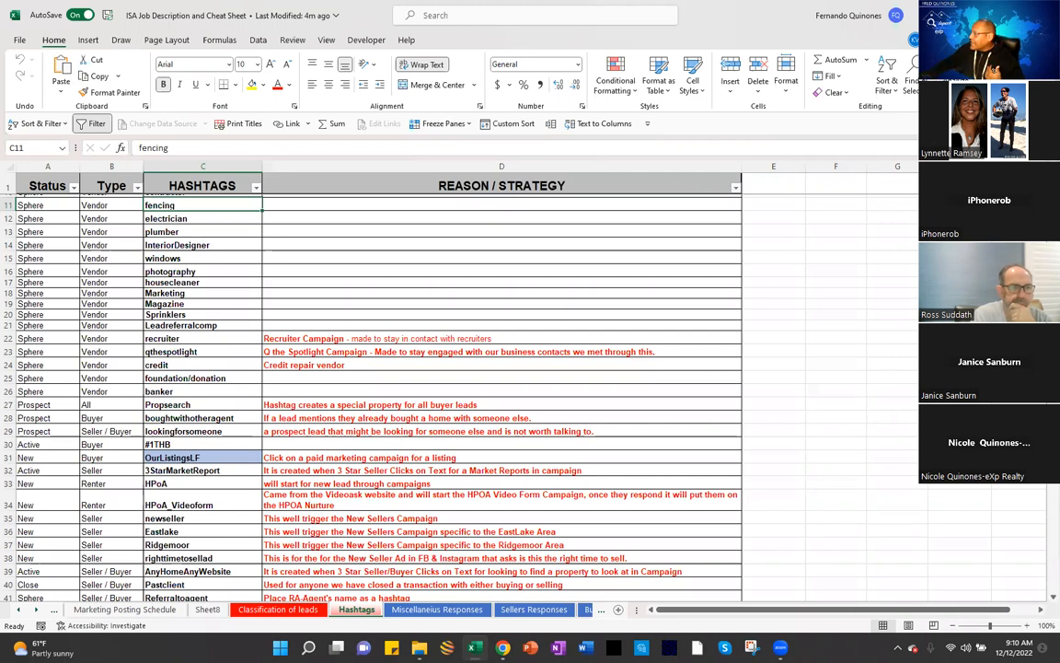
key(alt+Tab)
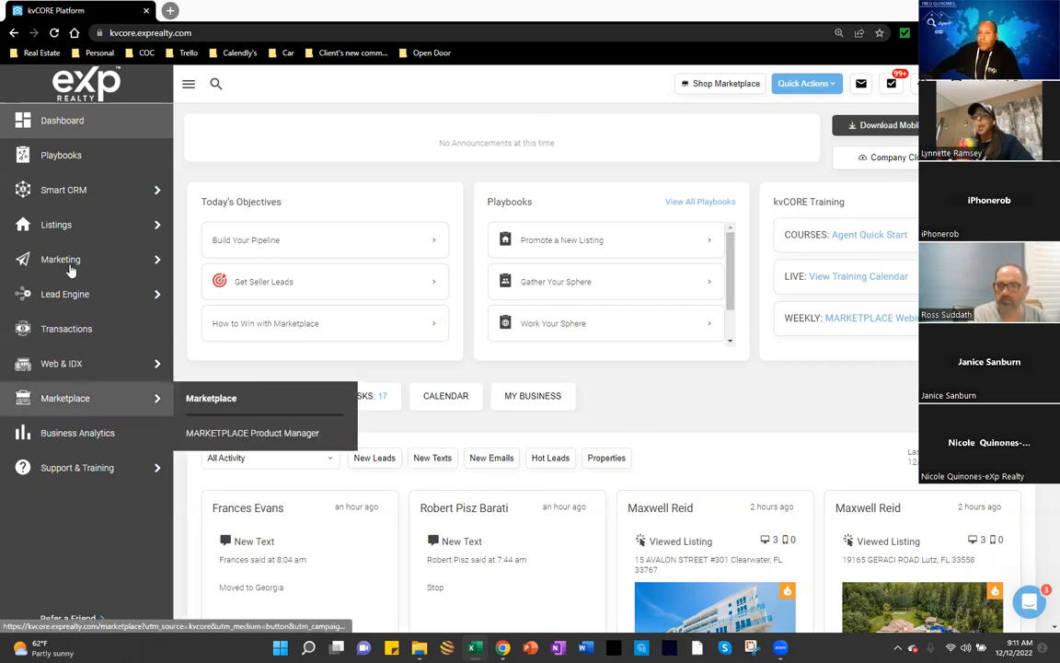
Step: Open the Smart CRM contact list from the kvCORE sidebar
mouse_move(71, 264)
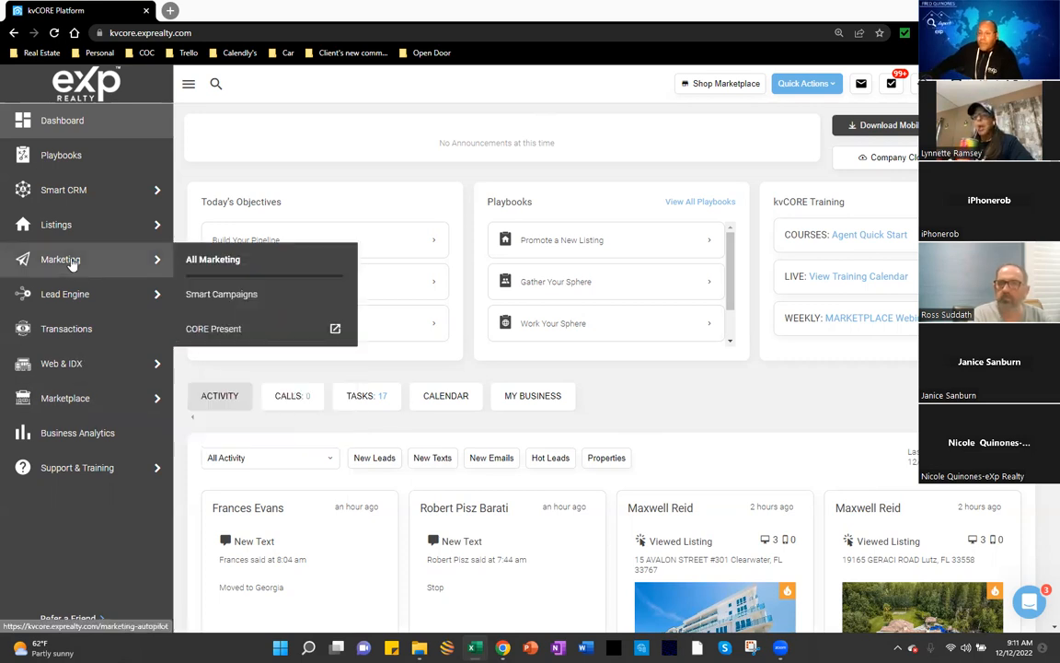
click(70, 193)
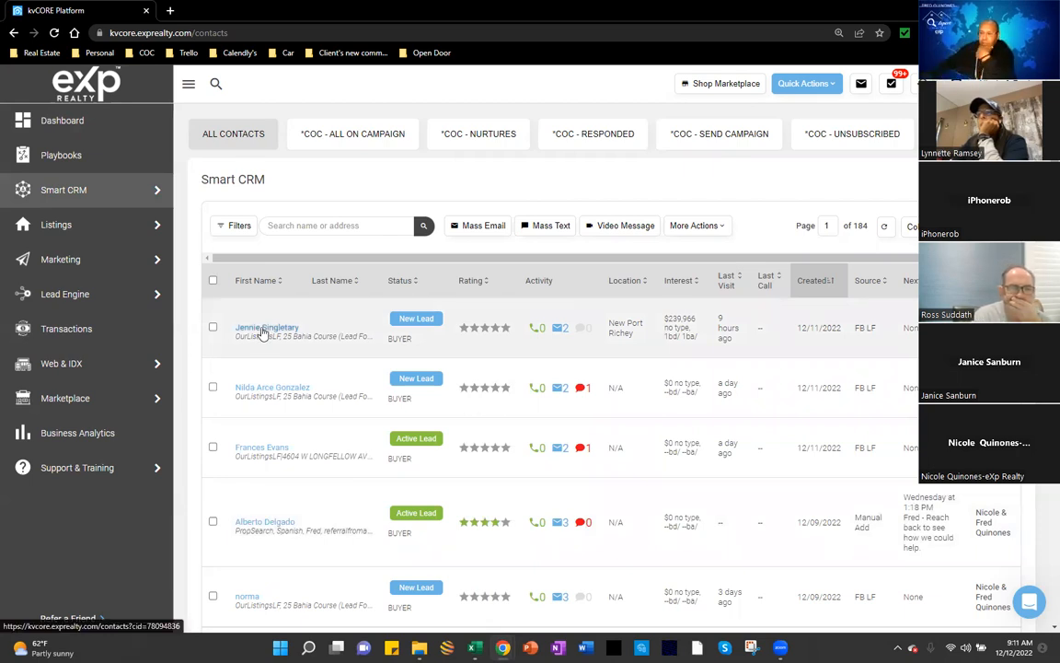
Step: Open the newest lead's contact record and start a new email to them
click(264, 329)
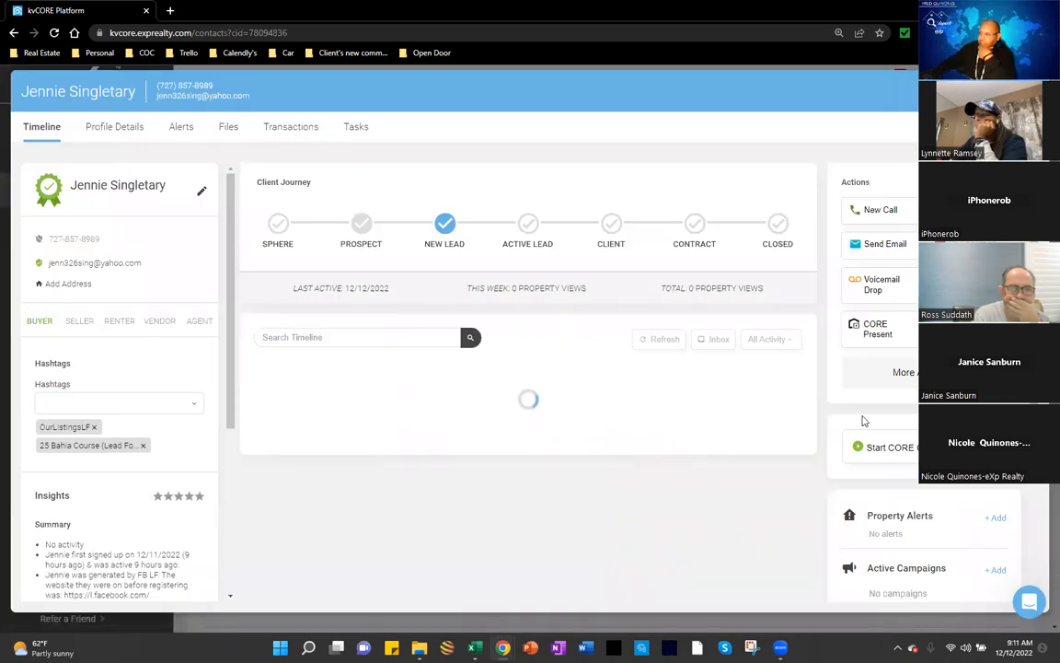
scroll(864, 416, down, 1)
scroll(878, 390, down, 2)
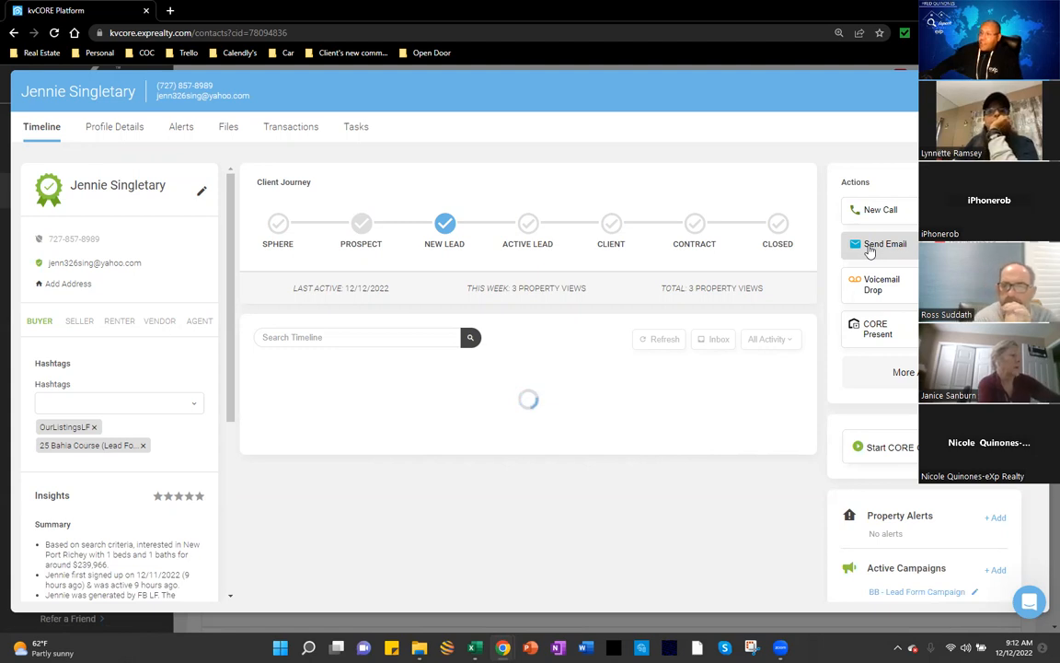
click(870, 247)
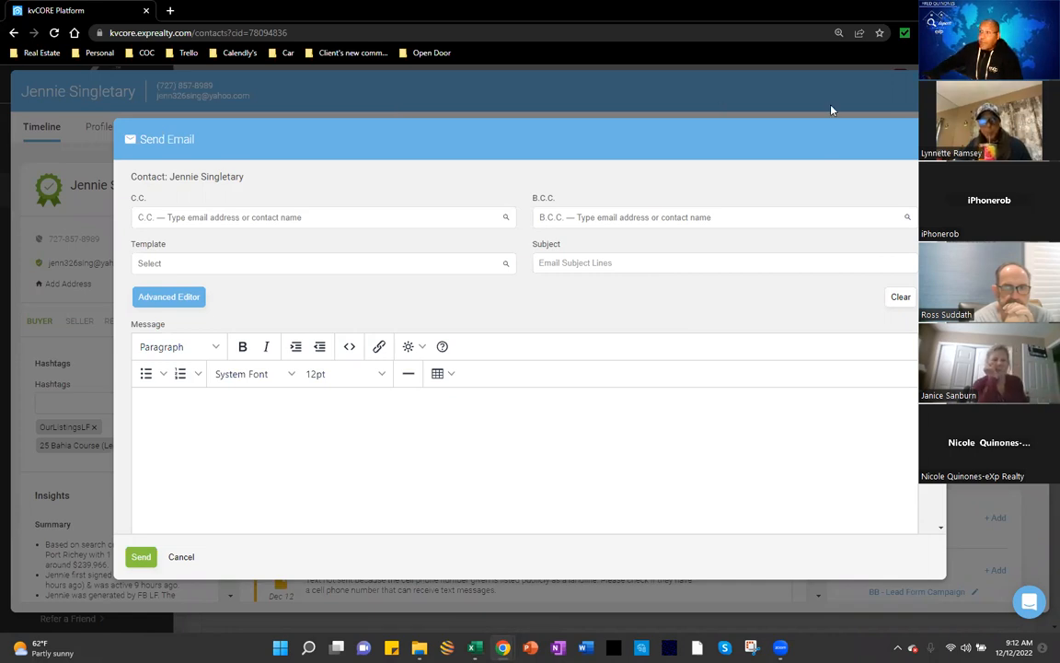
Step: Switch back to the Excel workbook, leaving the empty email draft open
key(alt+Tab)
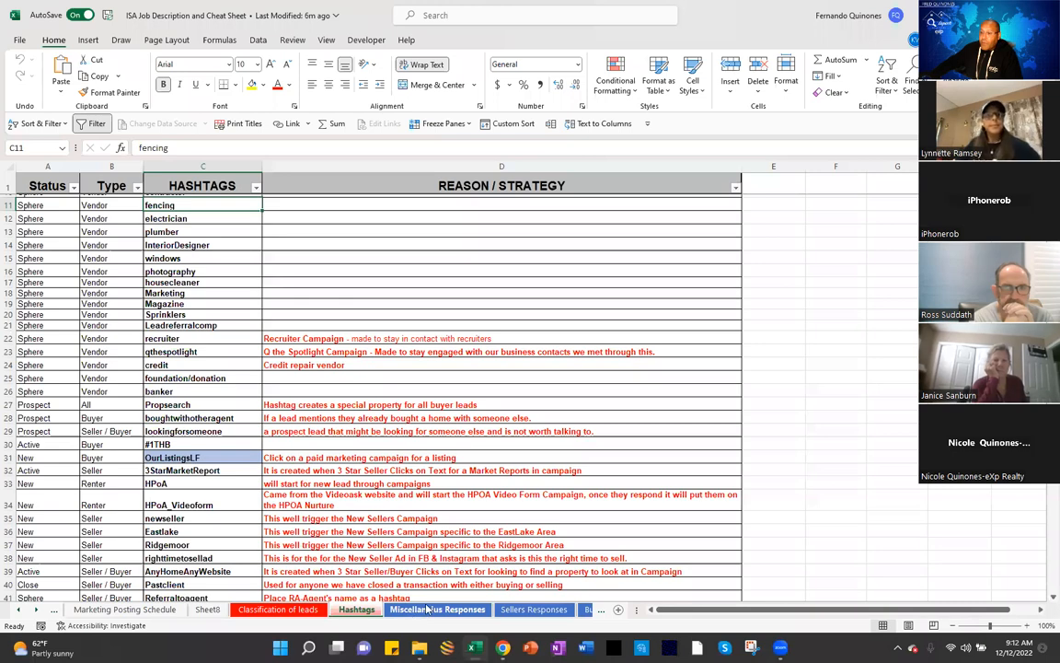
Step: Browse the Miscellaneous, Sellers, Buyers and Renters Responses sheets, then return to the kvCORE draft
click(428, 609)
click(528, 611)
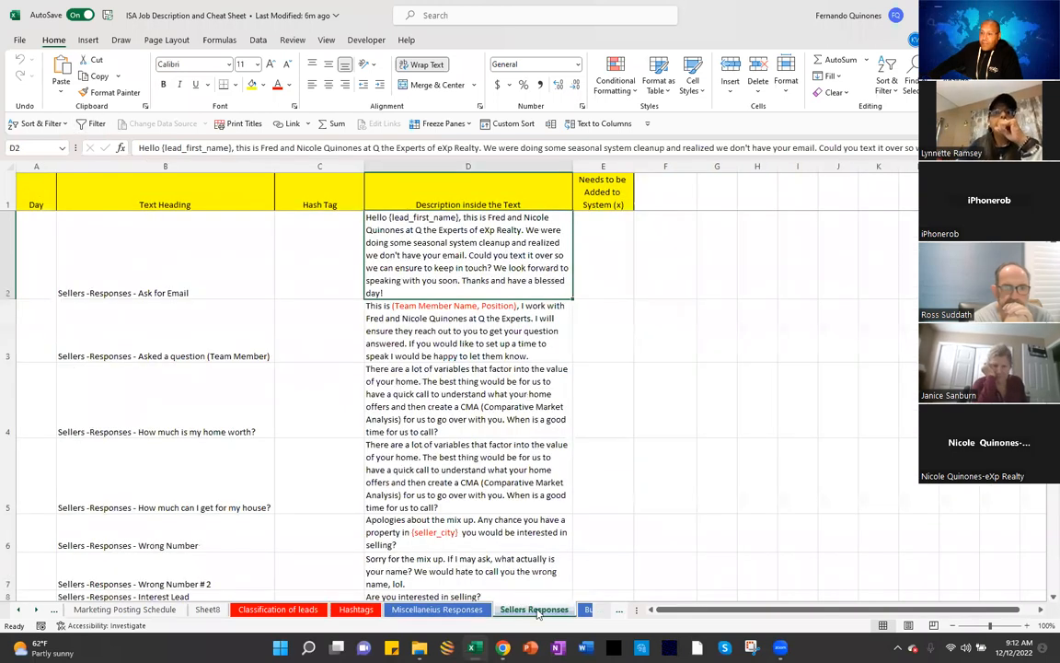
click(587, 610)
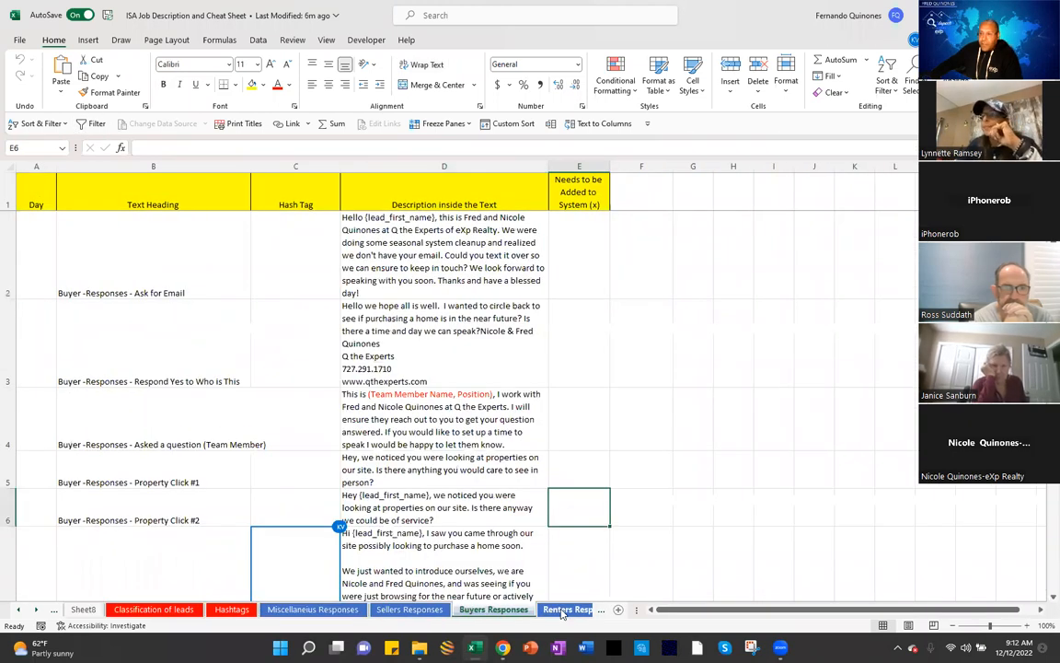
click(562, 611)
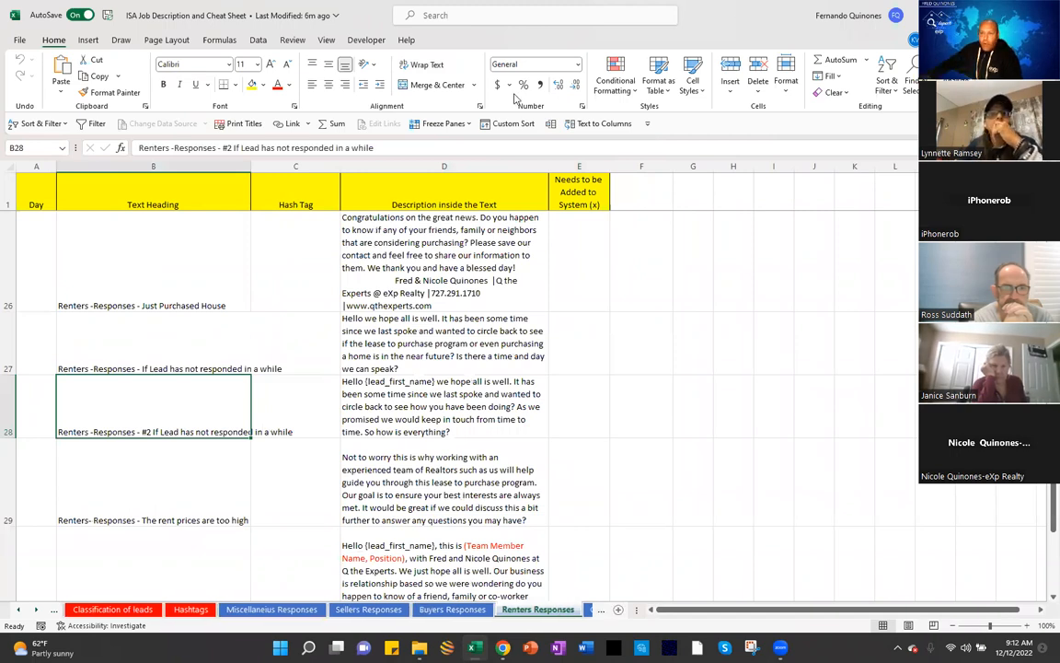
key(alt+Tab)
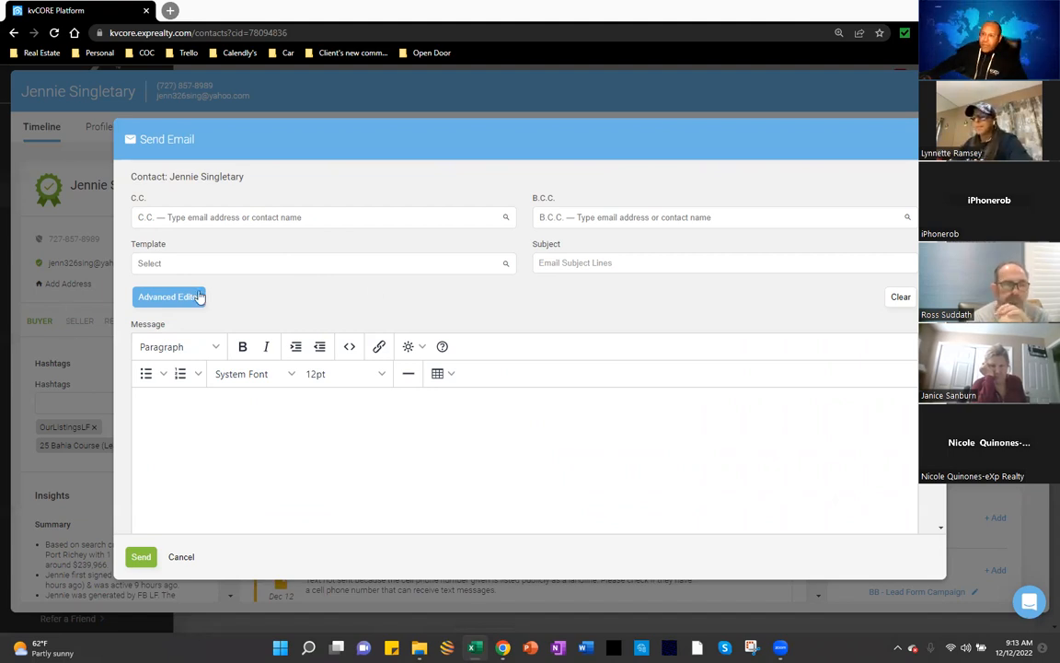
Step: Switch the message to the advanced editor and load the Agent Attraction Email 3 template
click(171, 303)
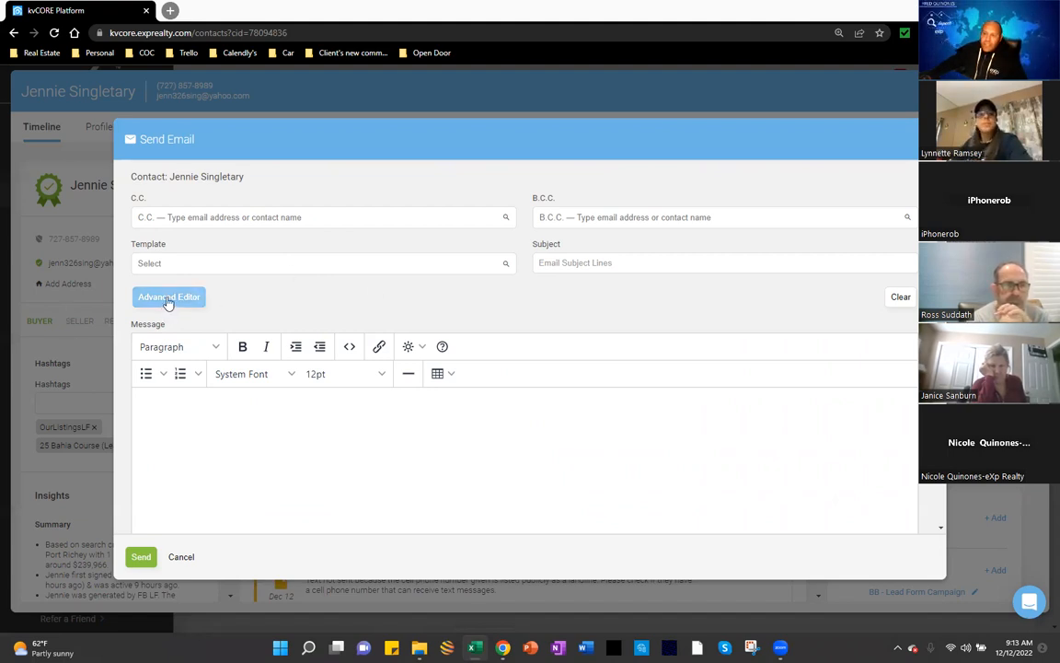
click(221, 264)
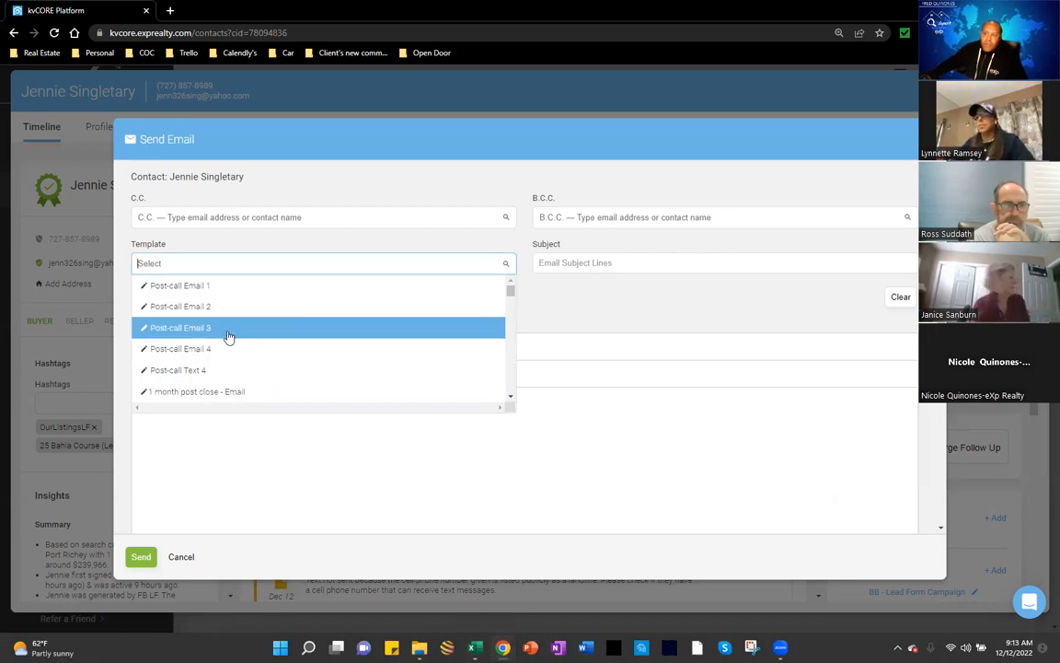
scroll(244, 383, down, 2)
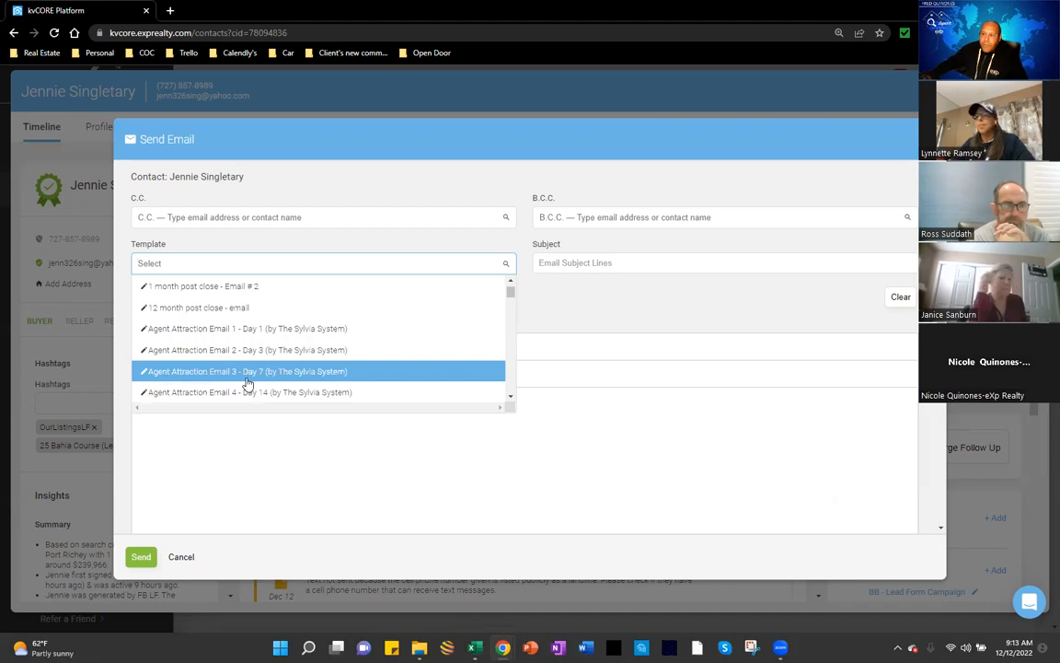
click(246, 373)
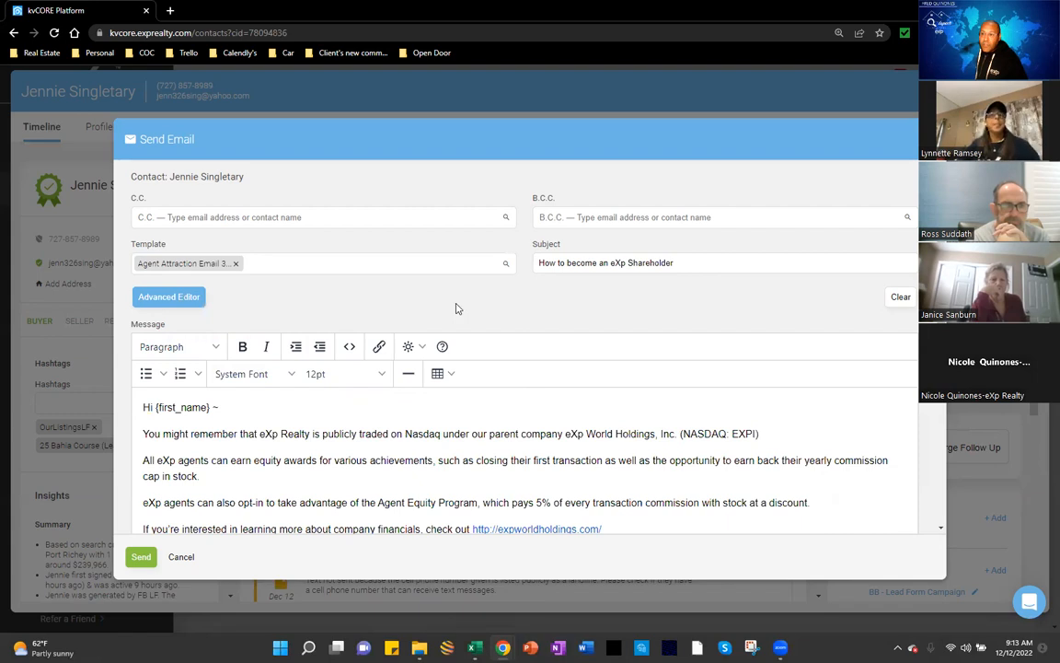
Step: Look through the templated email, then discard it unsent and close the contact's record
scroll(455, 308, down, 1)
scroll(452, 326, down, 1)
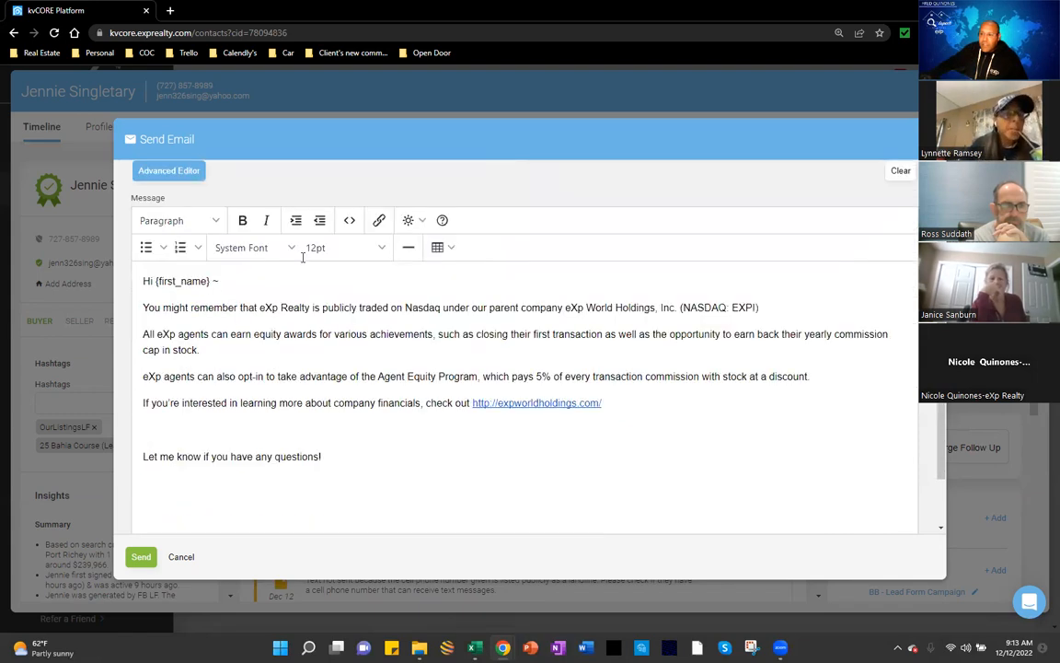
scroll(280, 416, down, 1)
scroll(293, 341, up, 3)
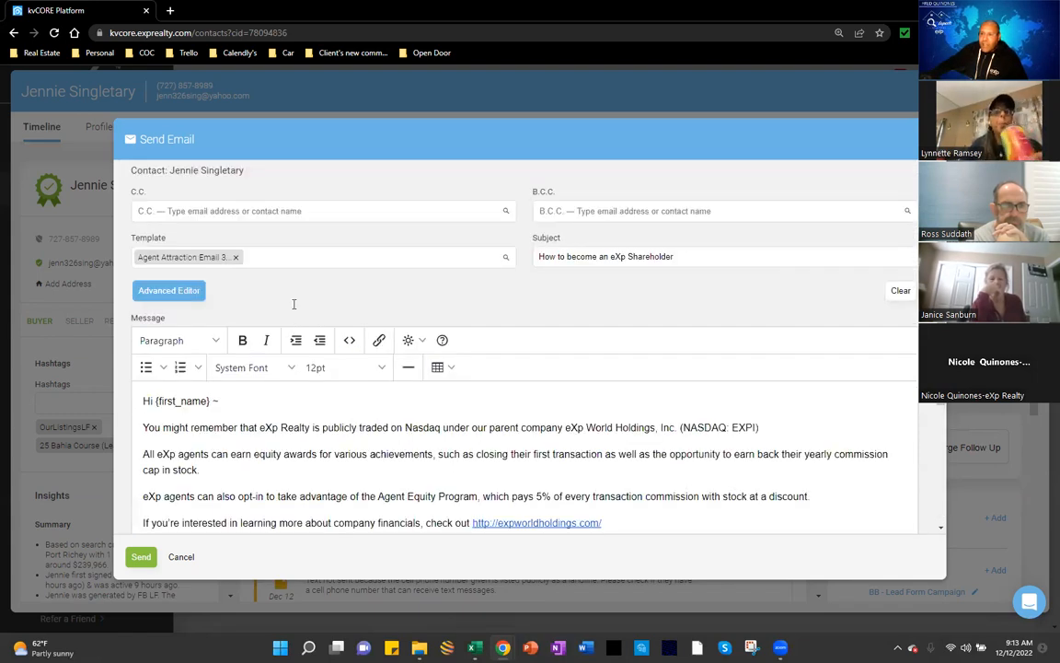
scroll(304, 368, down, 2)
scroll(309, 390, up, 2)
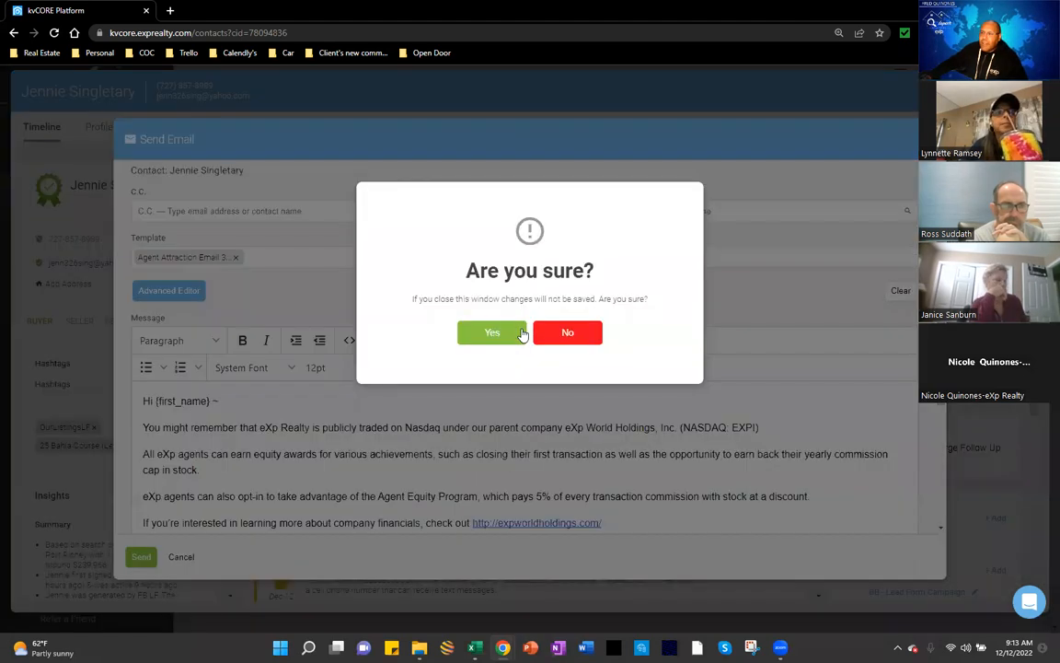
click(507, 332)
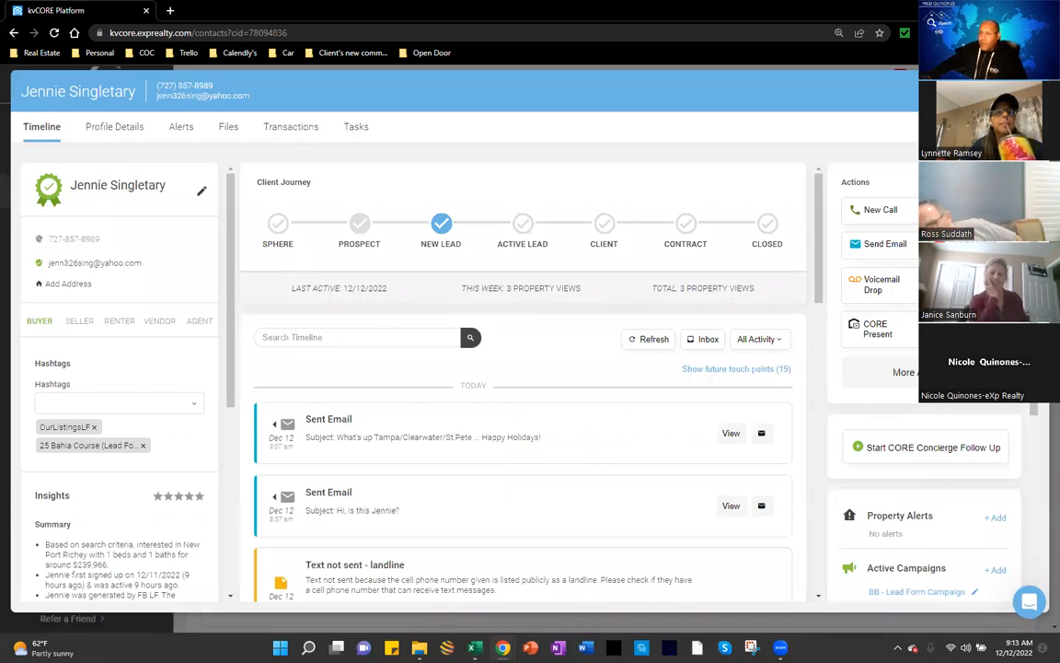
click(5, 440)
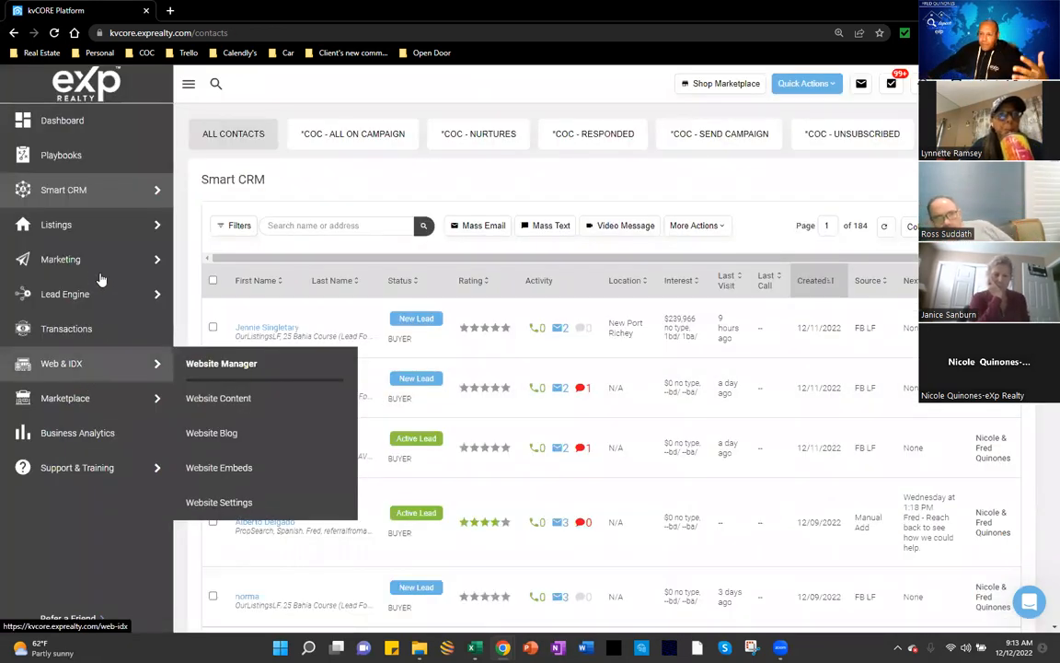
Step: Go to the Marketing section from the left sidebar
mouse_move(101, 264)
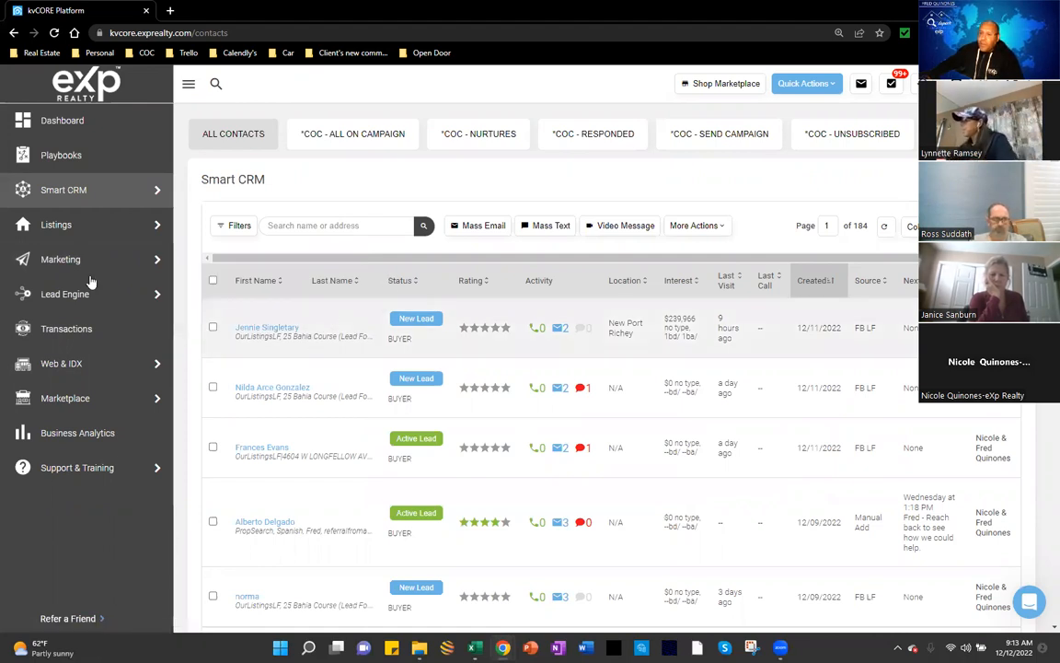
mouse_move(64, 253)
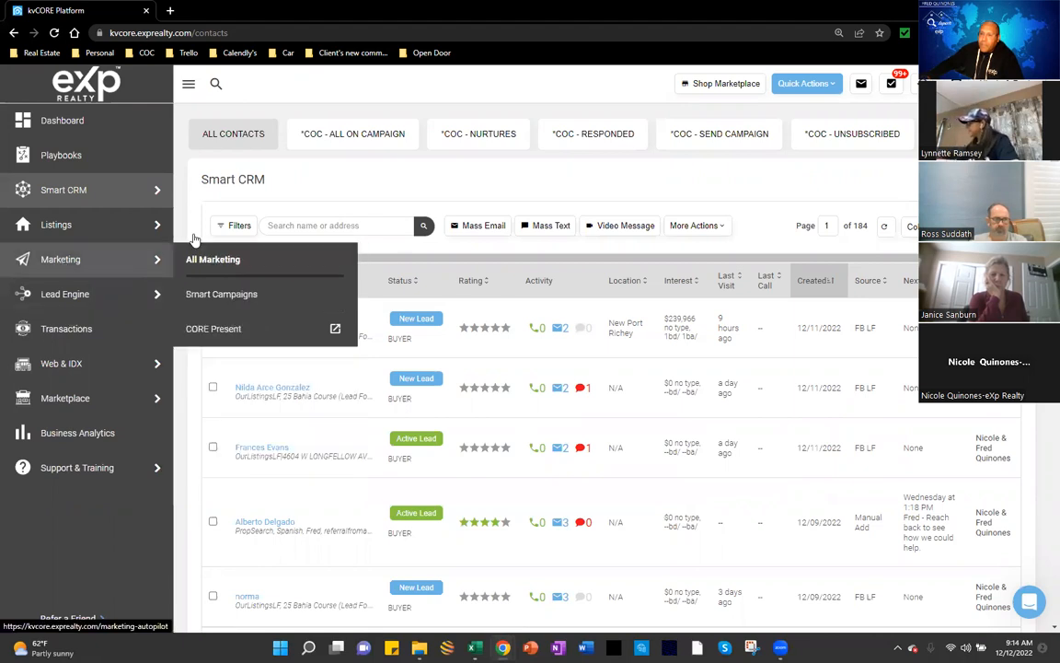
click(134, 263)
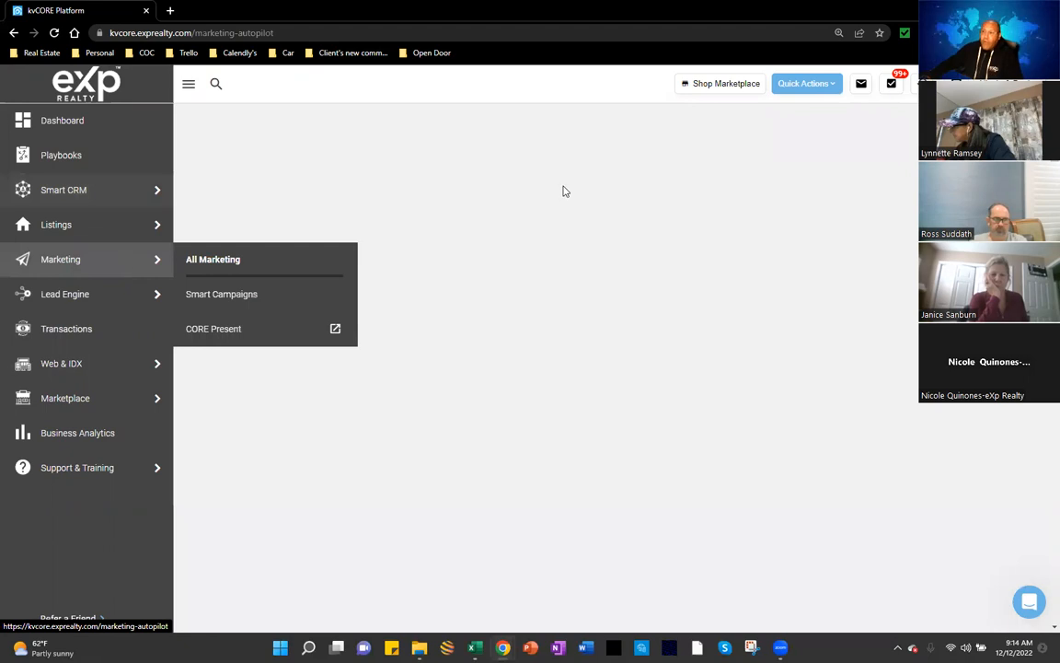
Step: Open Smart Campaigns management from the Marketing Tools & Features page
scroll(647, 392, down, 2)
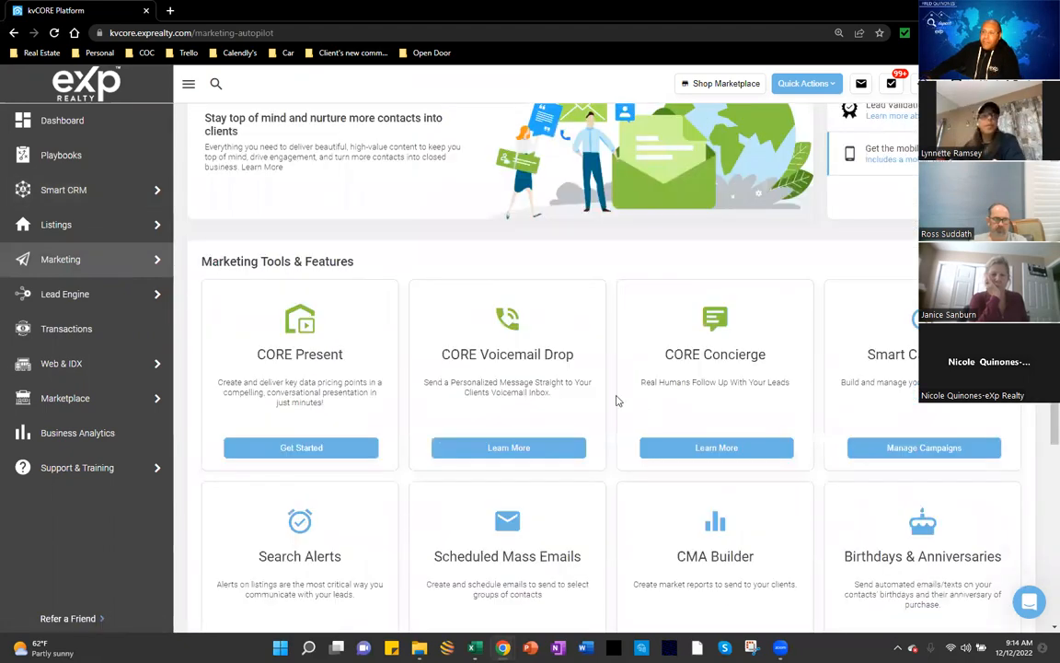
scroll(614, 405, down, 1)
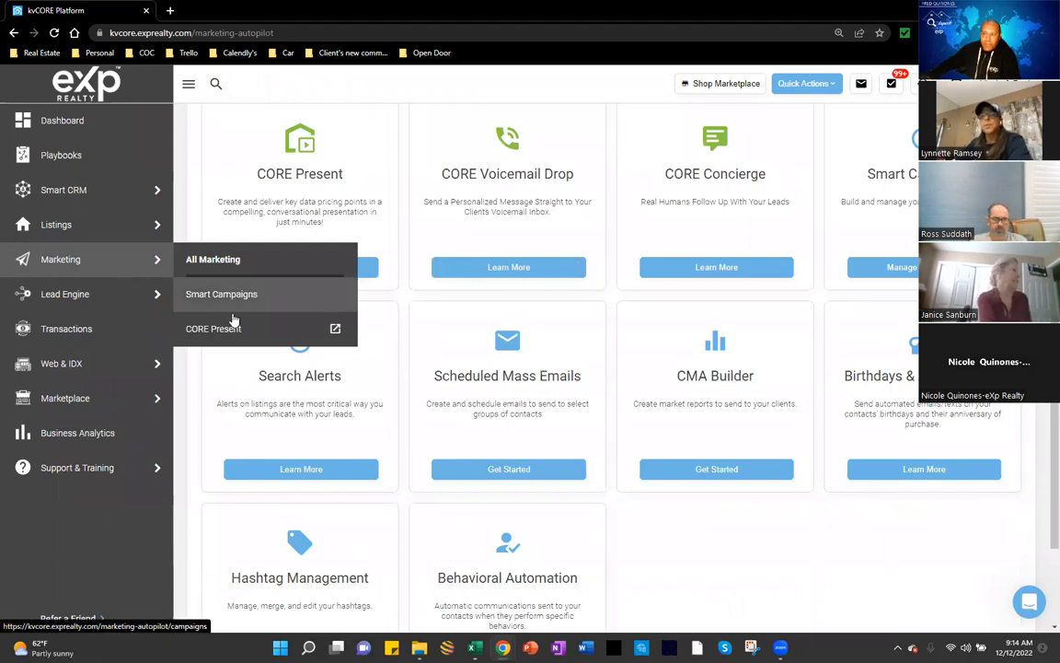
click(218, 339)
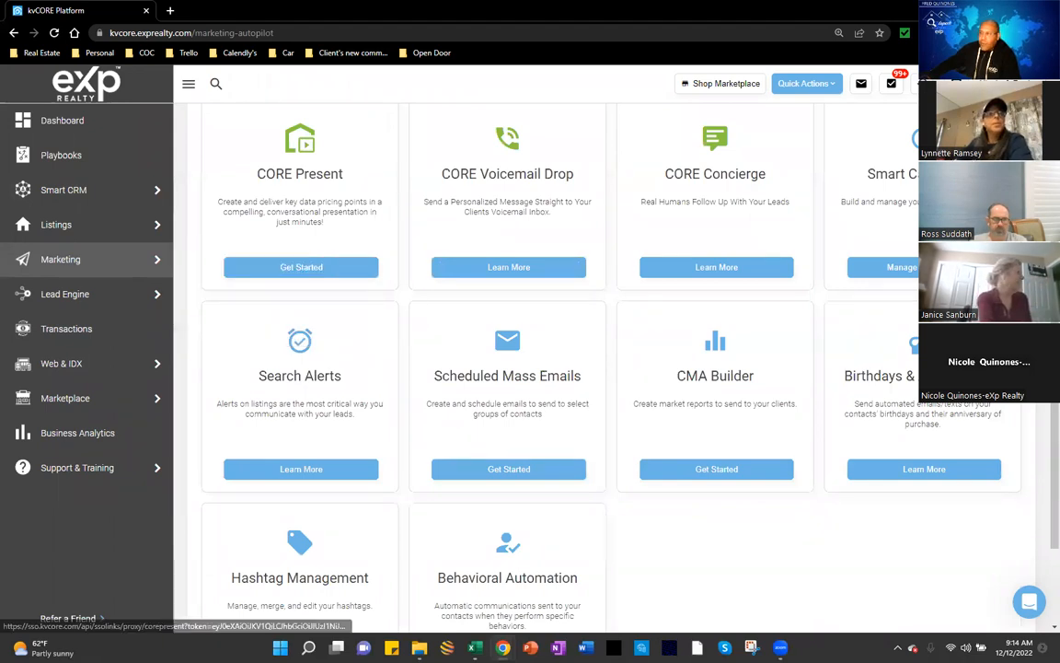
scroll(304, 269, up, 1)
scroll(905, 338, up, 1)
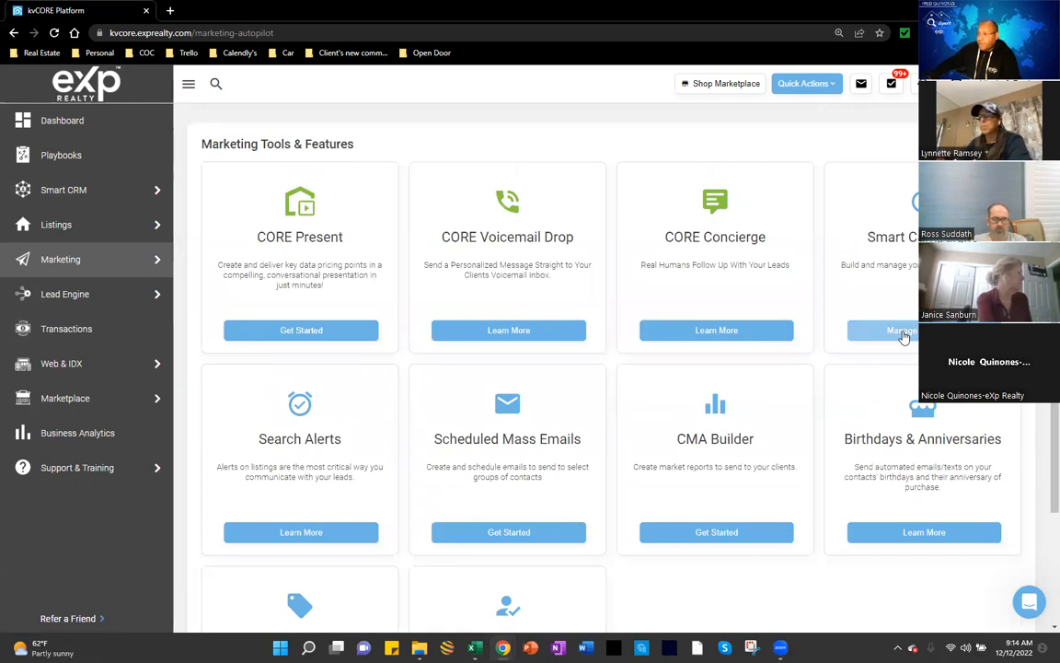
click(905, 333)
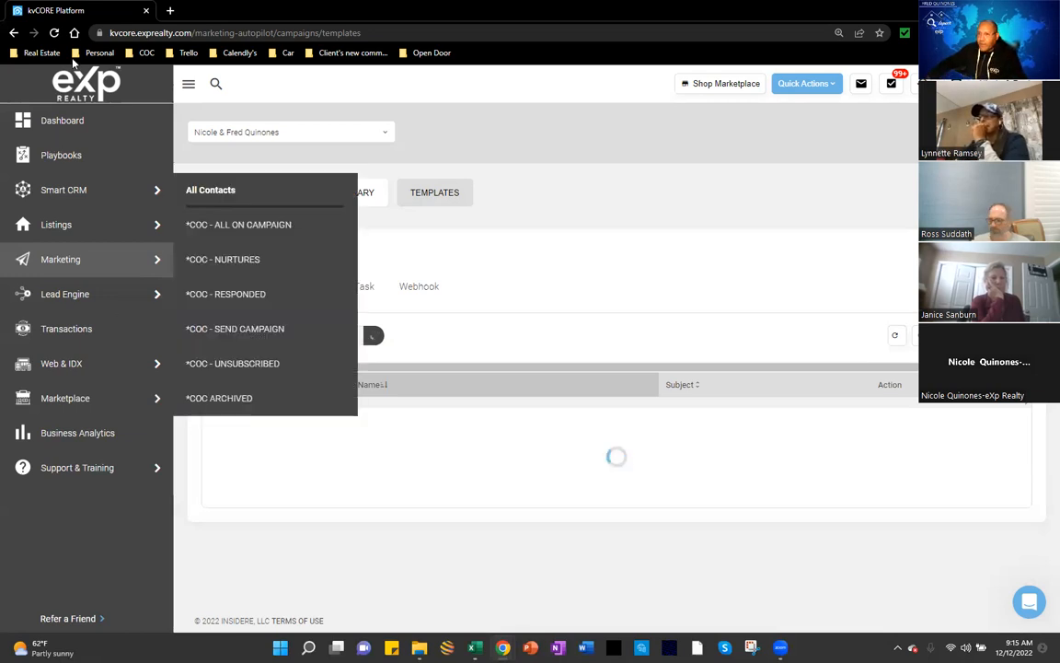
Step: Reload the campaign Templates page after it hangs while loading
click(54, 34)
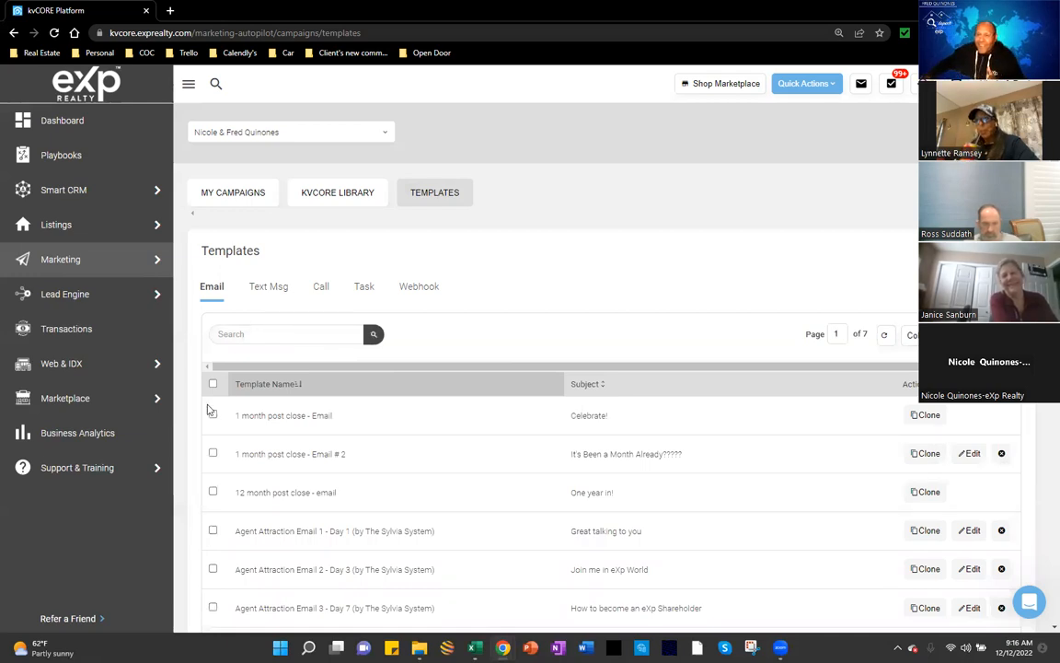
Step: Click into the Search box of the loaded Email templates list
click(247, 334)
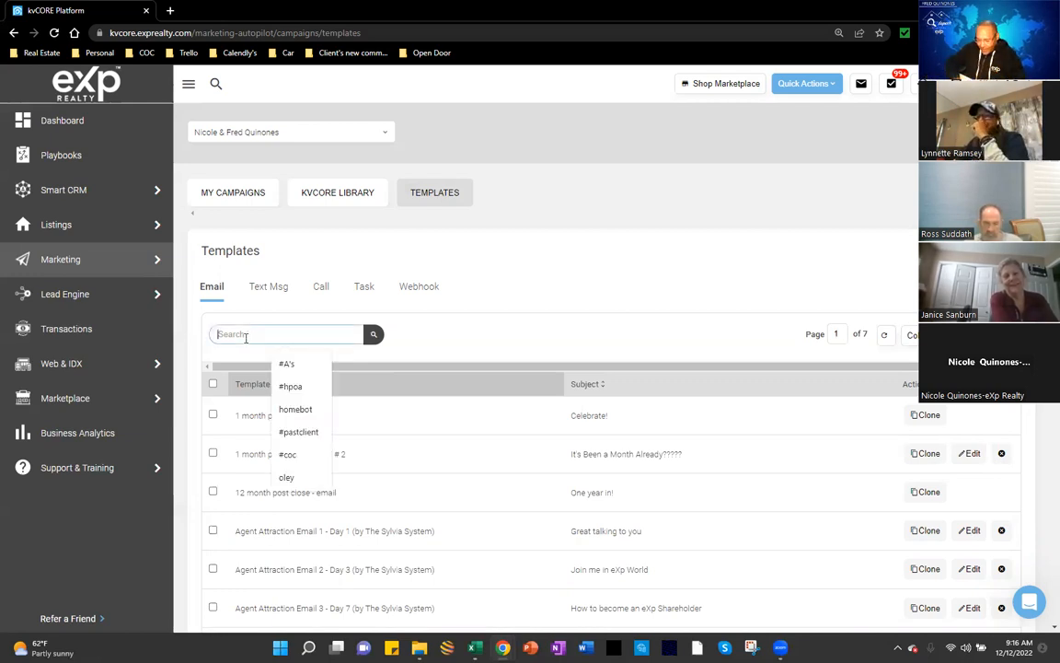
Step: Search the templates for 'october' and clone the Newsletter October 2022 template
text(oc)
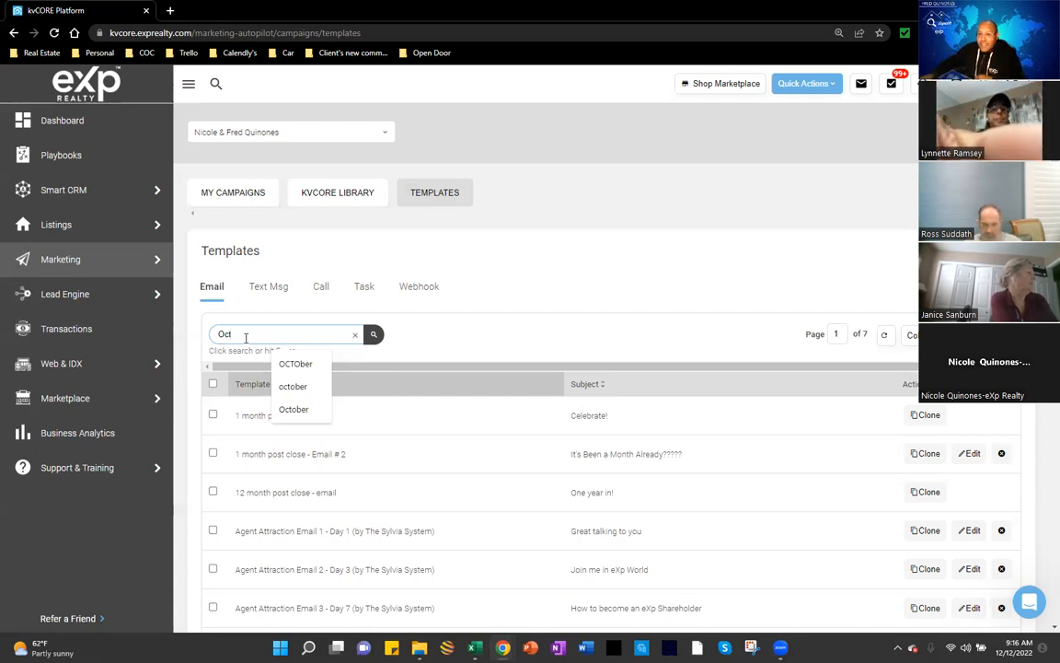
text(tober)
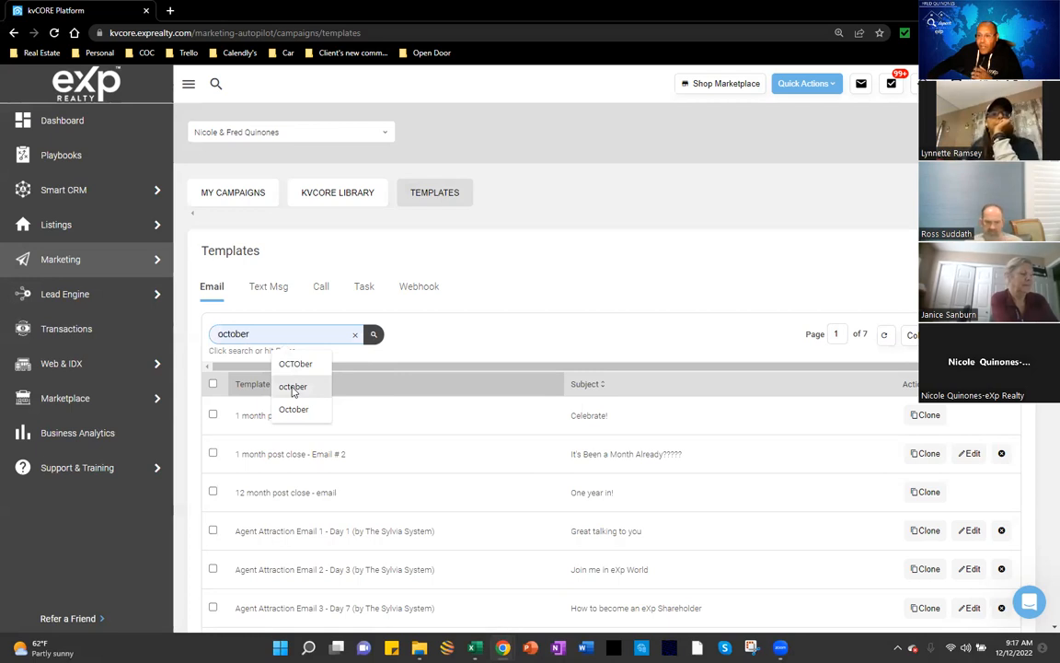
click(292, 387)
click(374, 335)
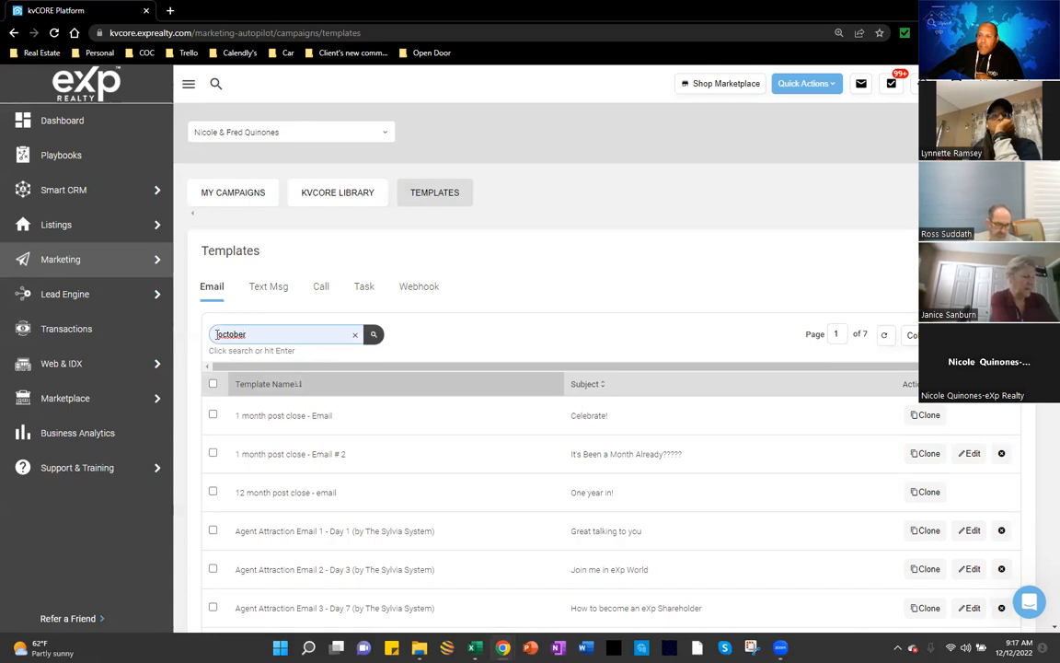
drag(217, 335, 247, 335)
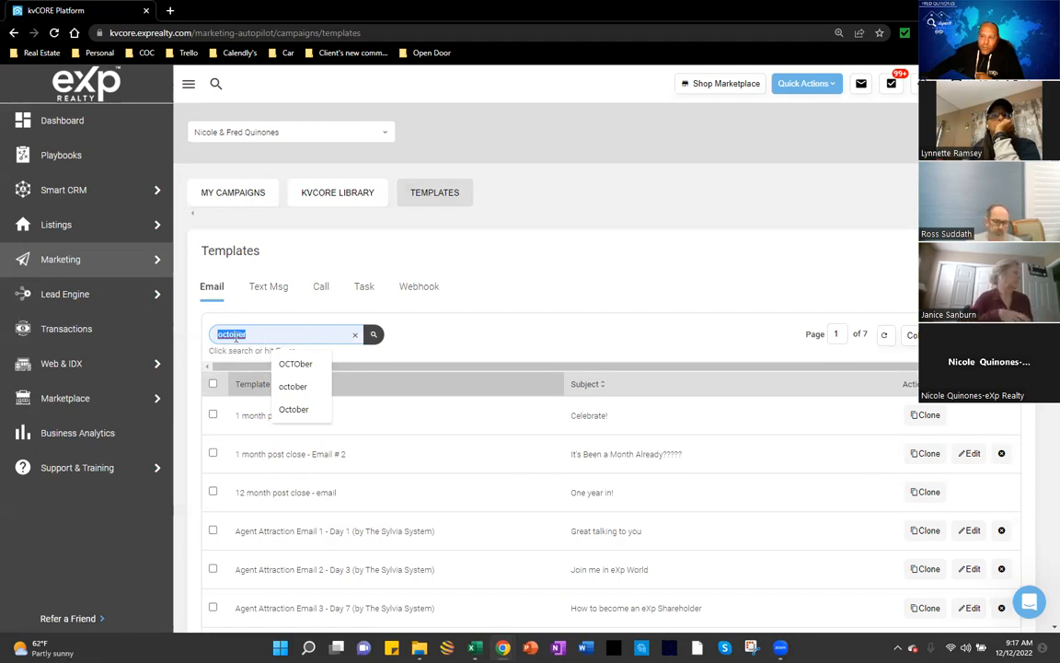
click(415, 364)
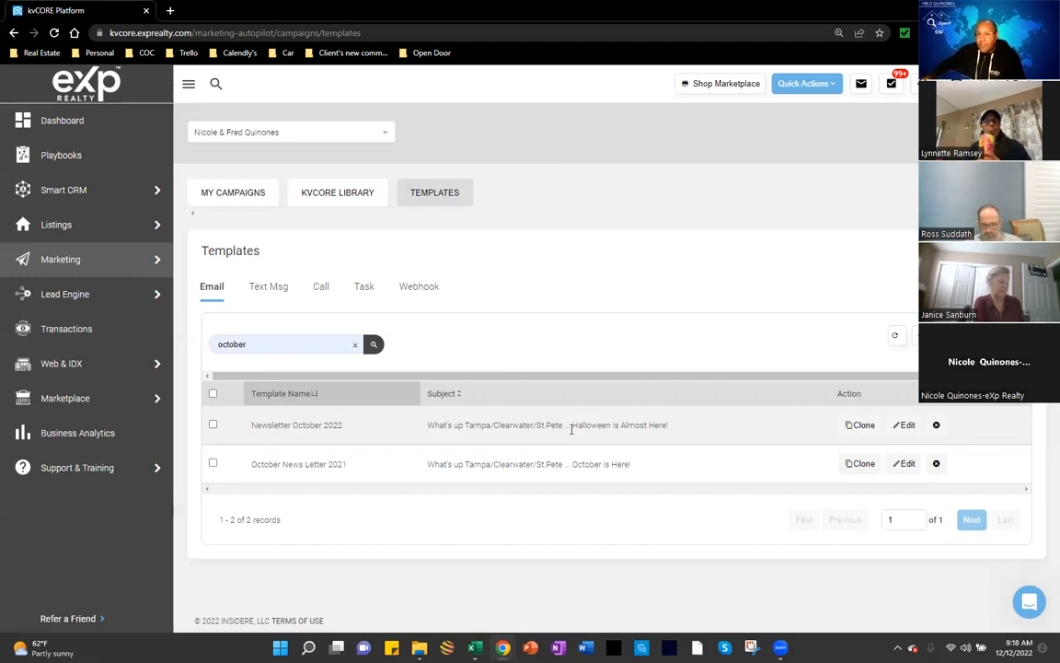
click(861, 426)
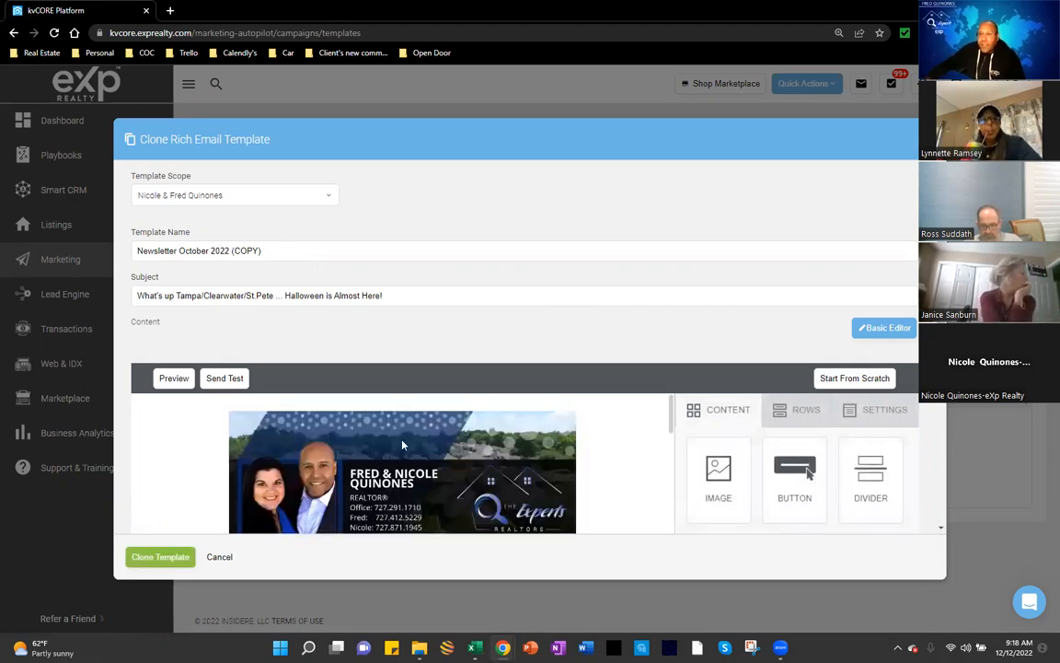
Step: Scroll through the Newsletter October 2022 (COPY) content in the Clone Rich Email Template editor
scroll(398, 465, down, 1)
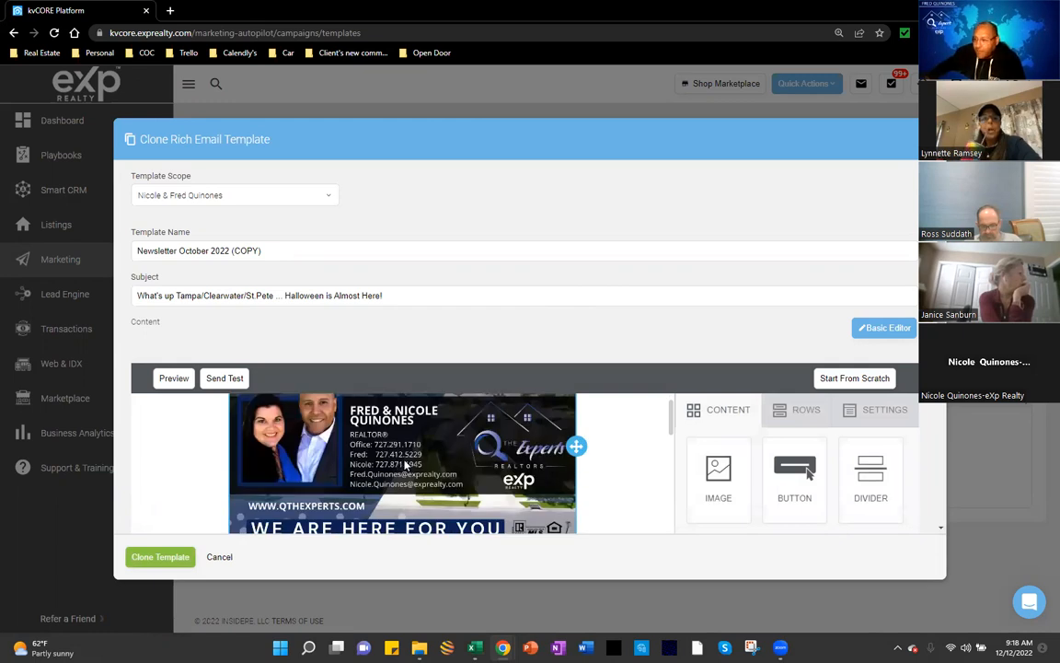
scroll(397, 464, up, 1)
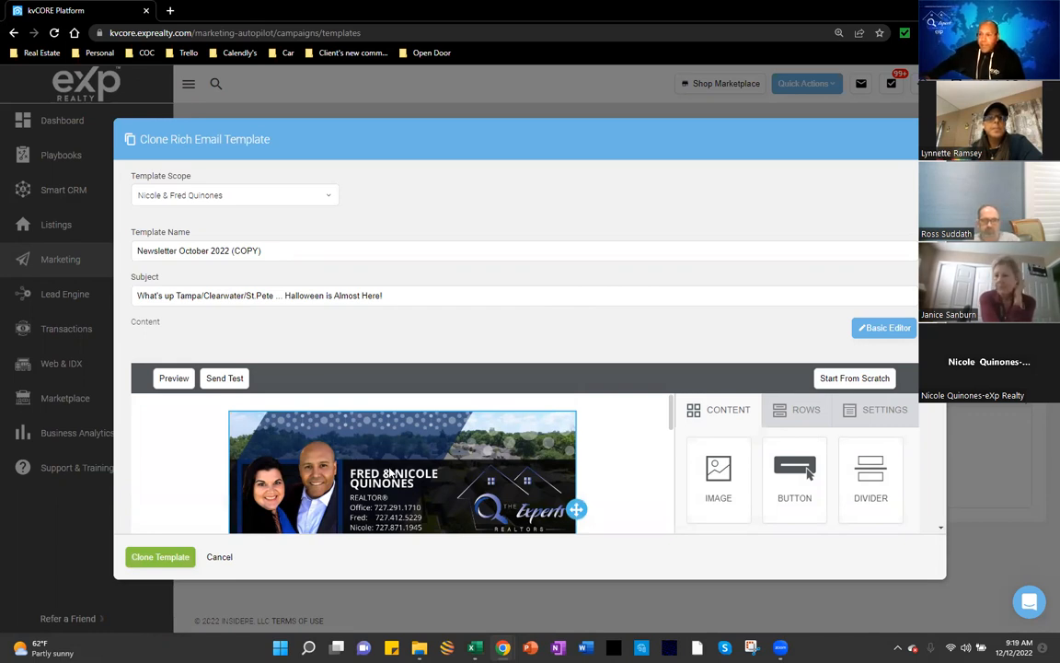
scroll(390, 473, down, 1)
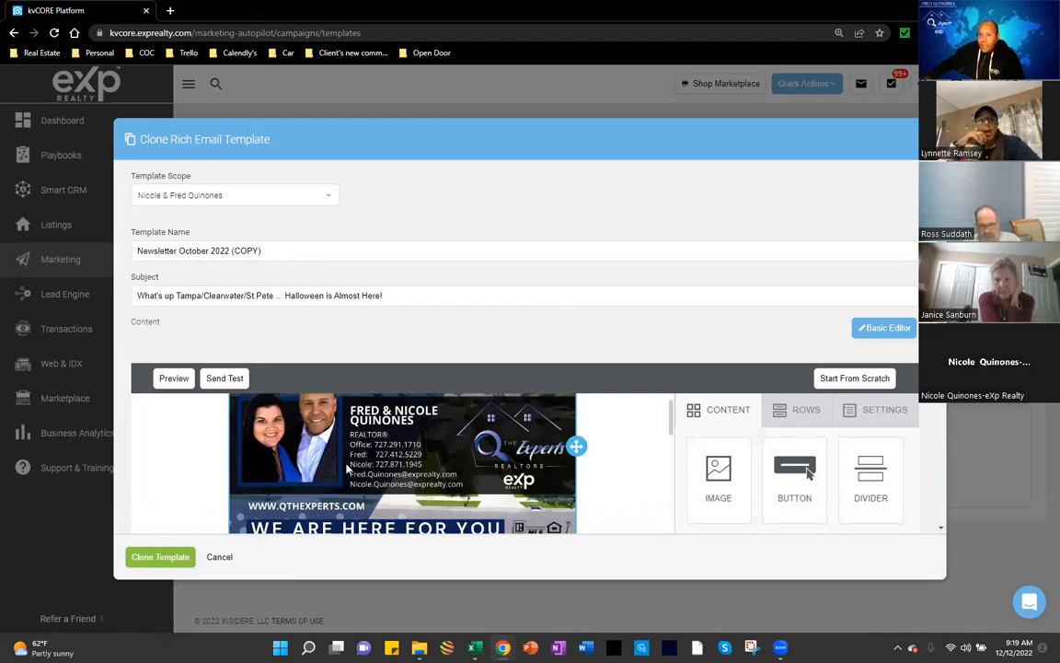
scroll(347, 469, up, 2)
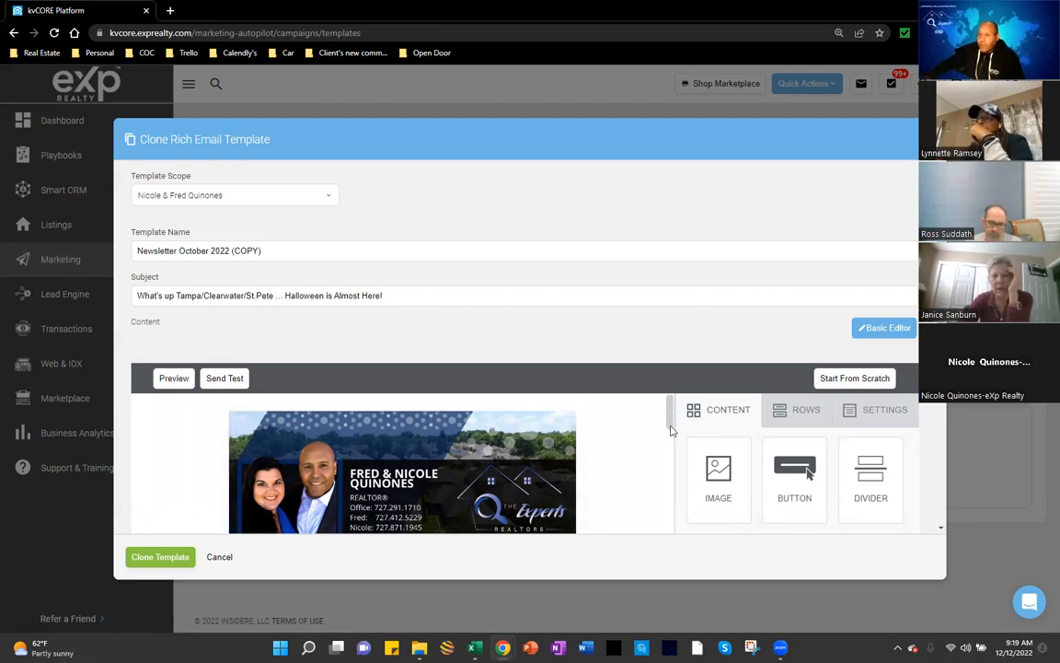
scroll(671, 430, down, 1)
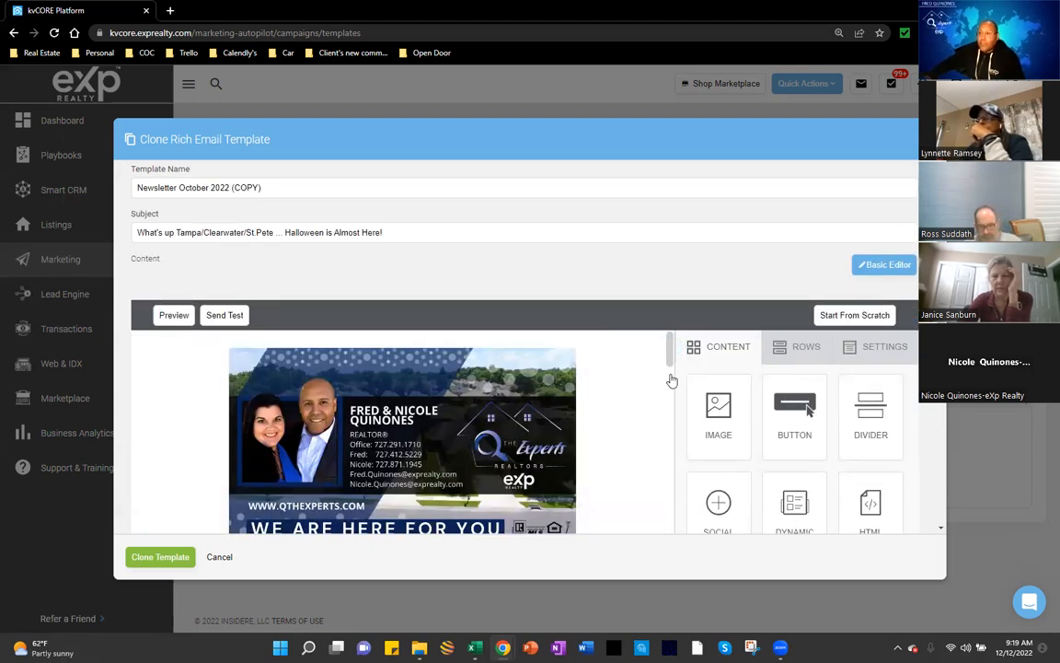
scroll(670, 372, down, 2)
scroll(670, 372, up, 2)
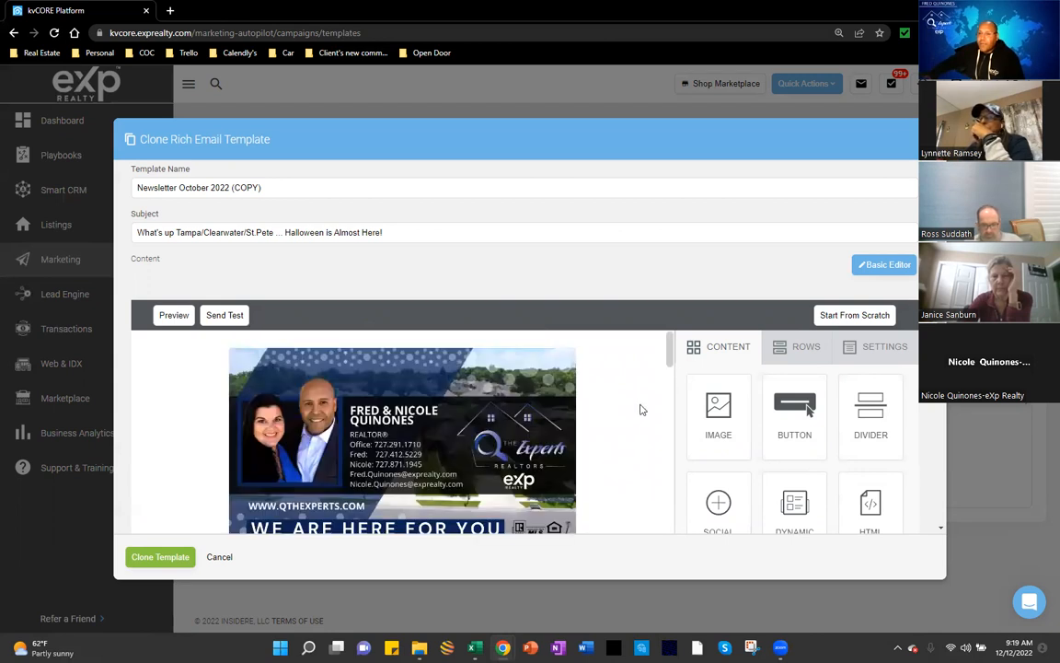
scroll(550, 434, down, 1)
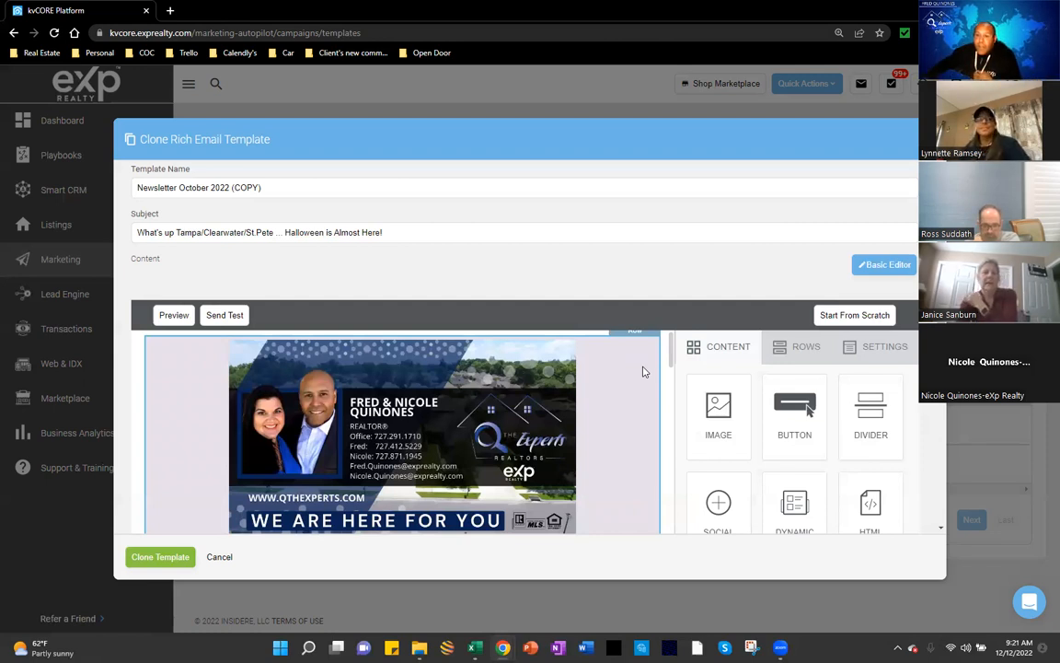
click(672, 347)
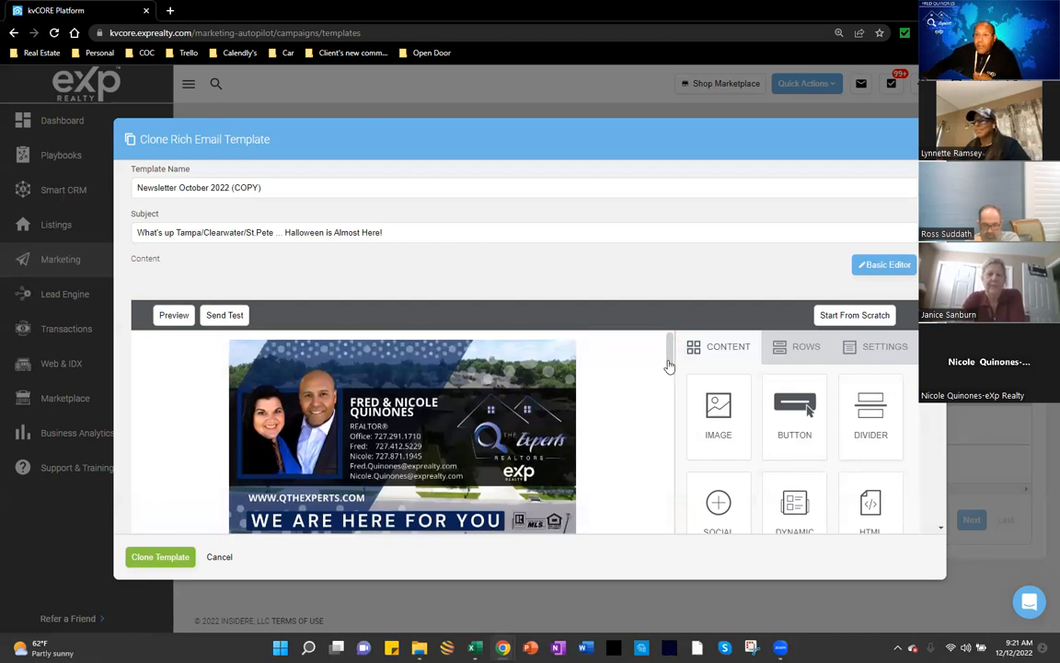
drag(668, 361, 669, 360)
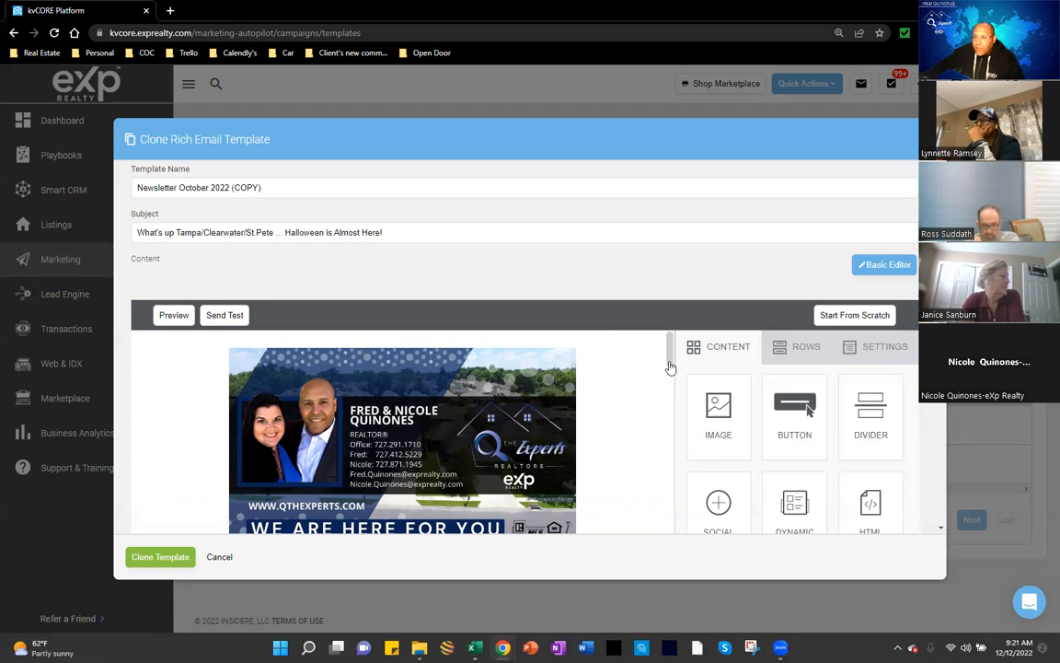
drag(670, 367, 670, 372)
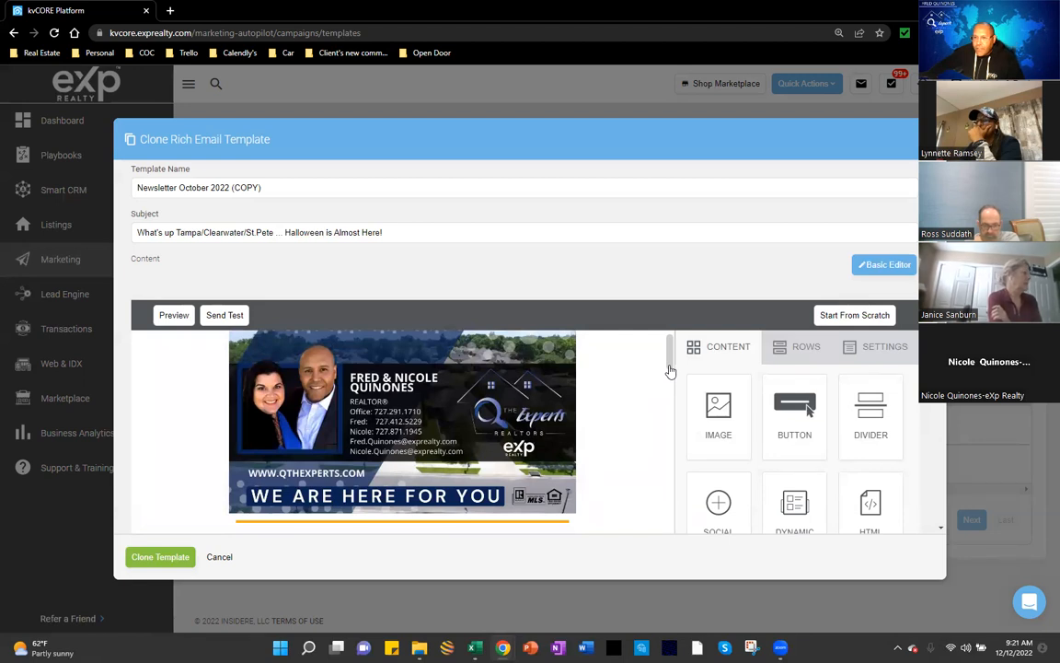
drag(669, 372, 670, 381)
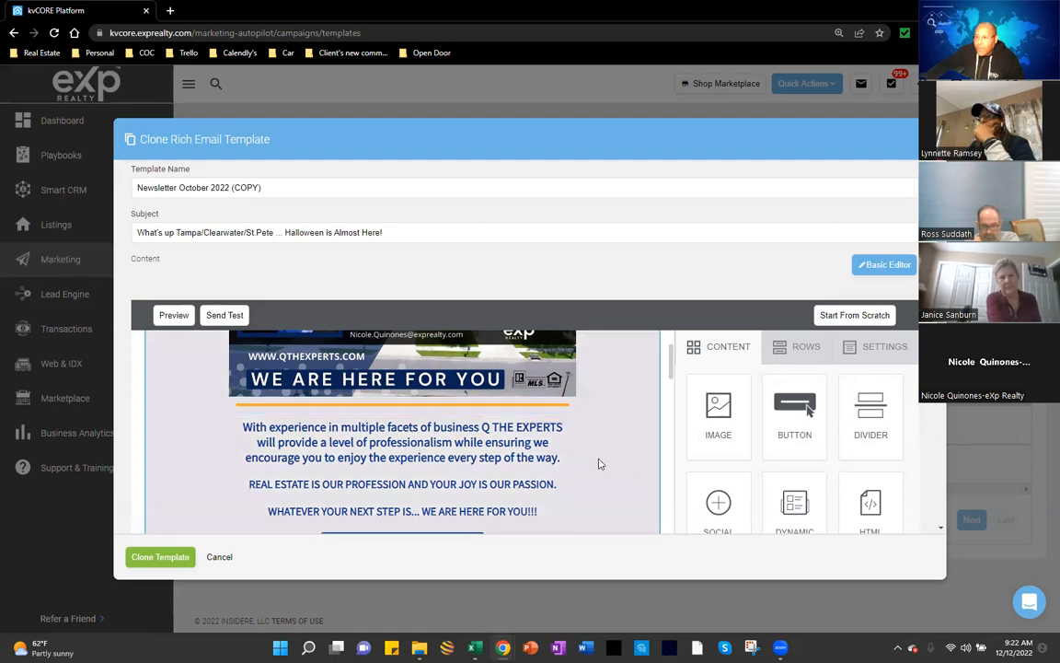
scroll(598, 464, down, 1)
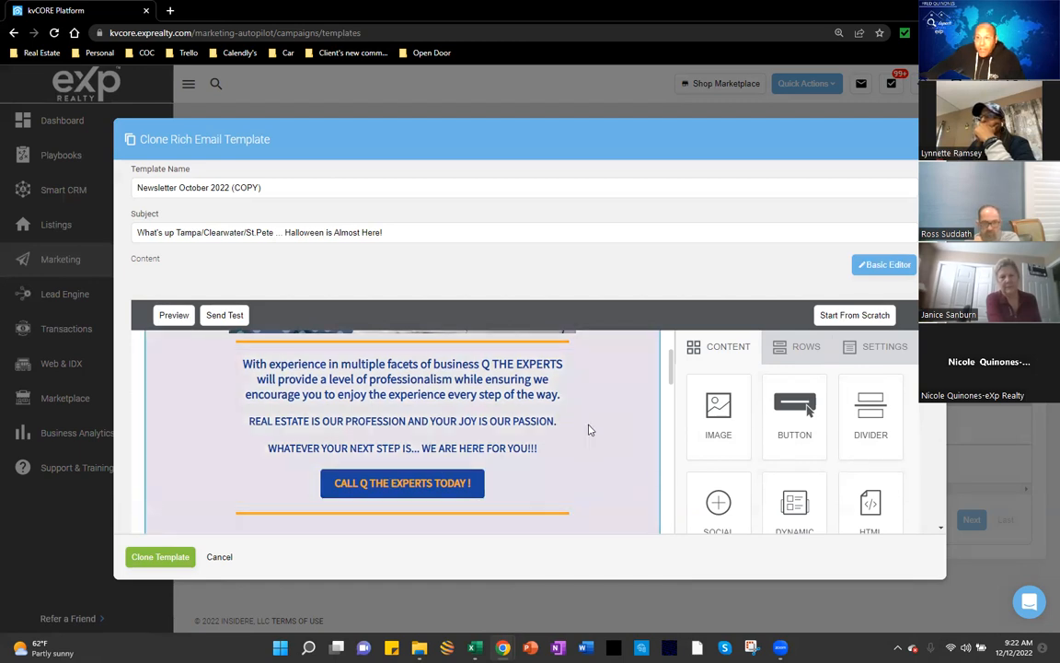
scroll(588, 428, down, 3)
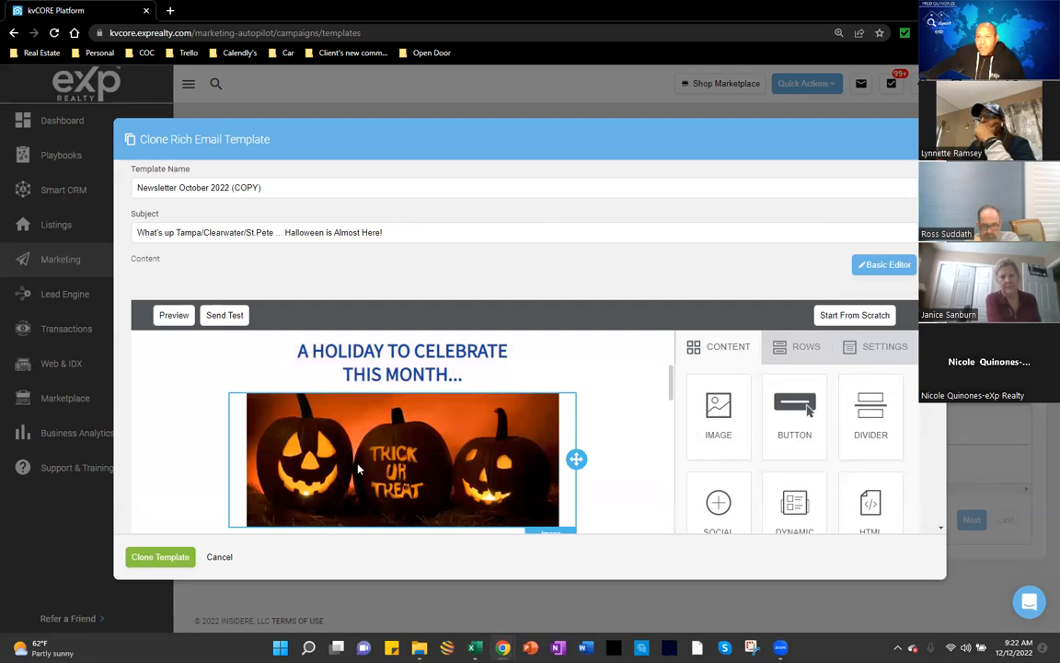
scroll(347, 469, down, 3)
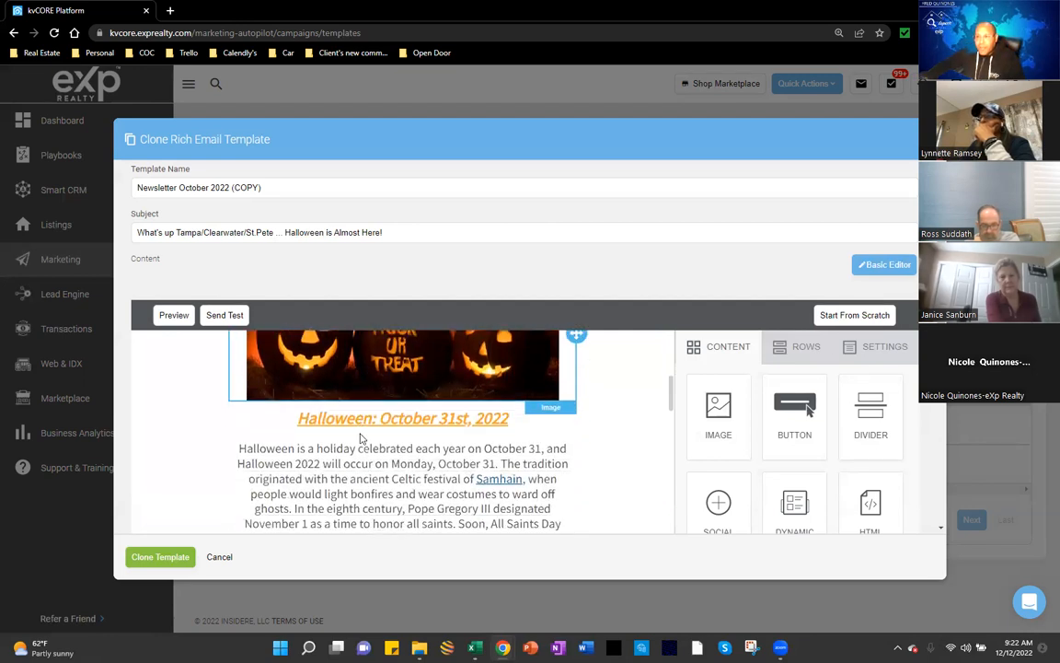
scroll(286, 499, down, 3)
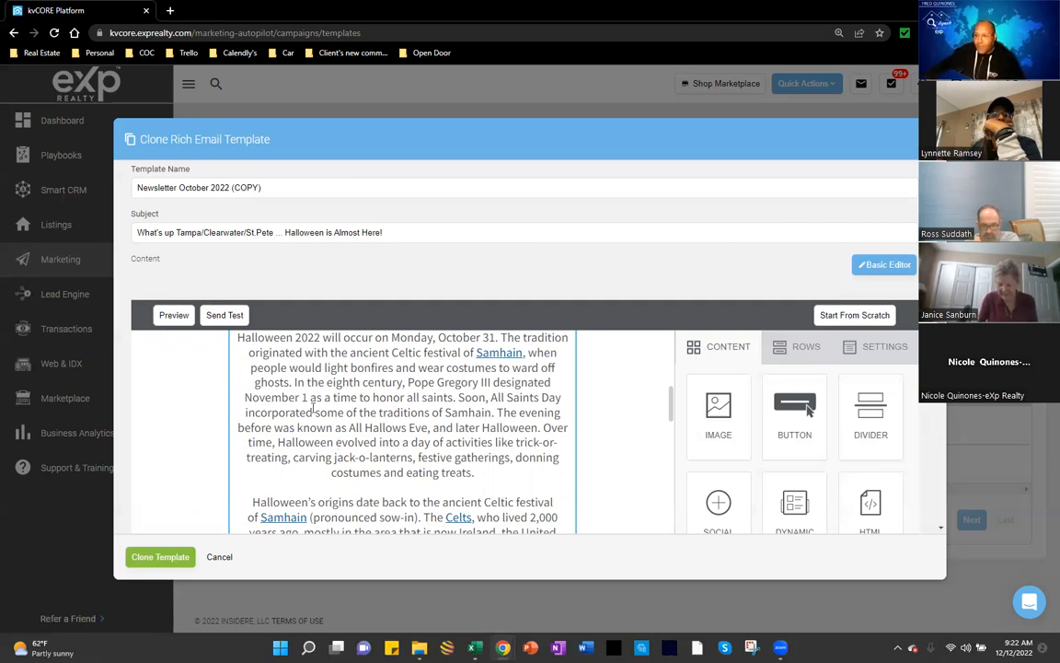
scroll(347, 442, down, 1)
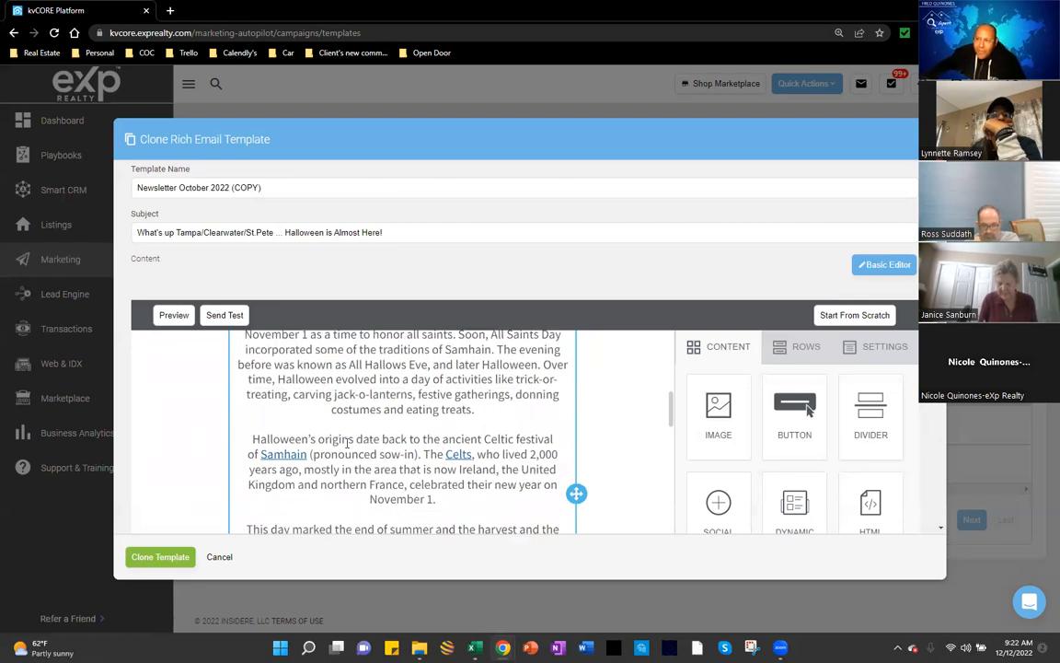
scroll(347, 441, down, 3)
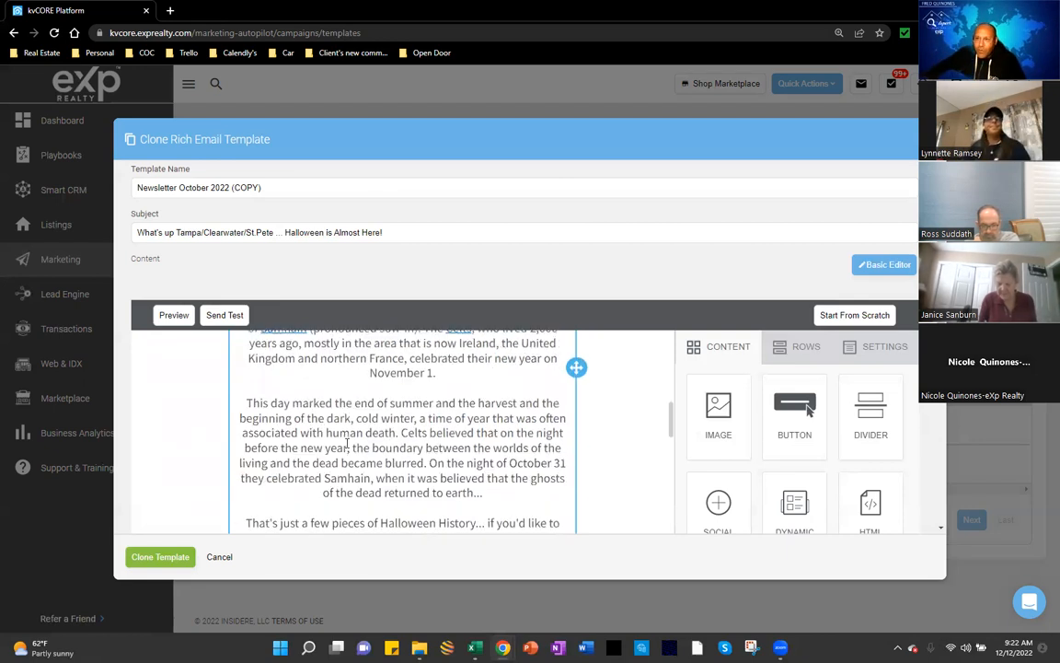
scroll(346, 442, down, 1)
scroll(349, 440, down, 2)
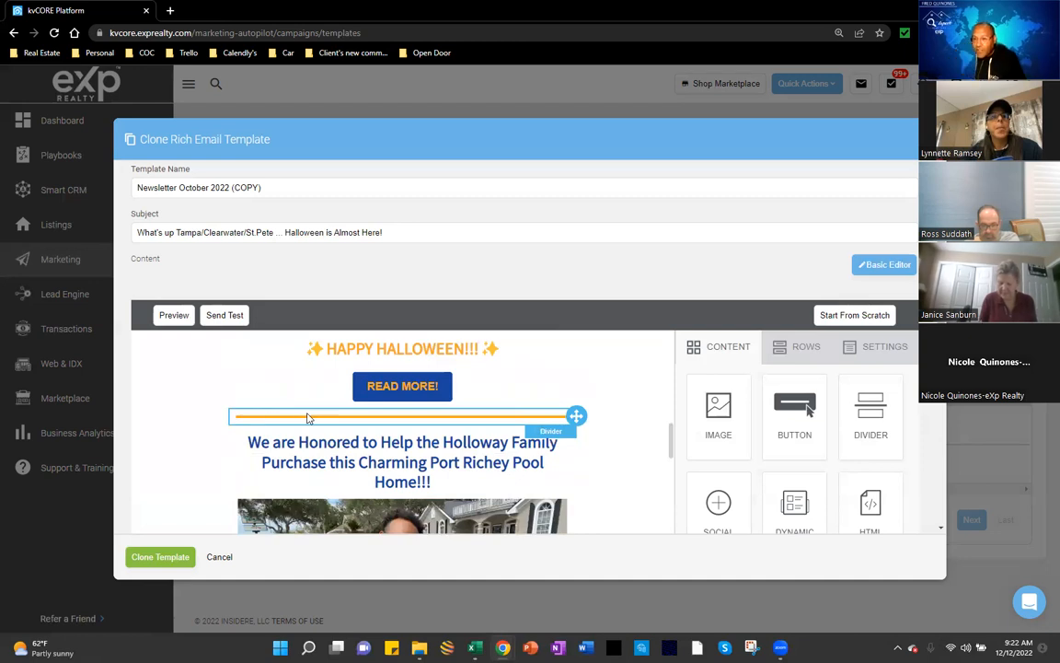
scroll(402, 451, down, 1)
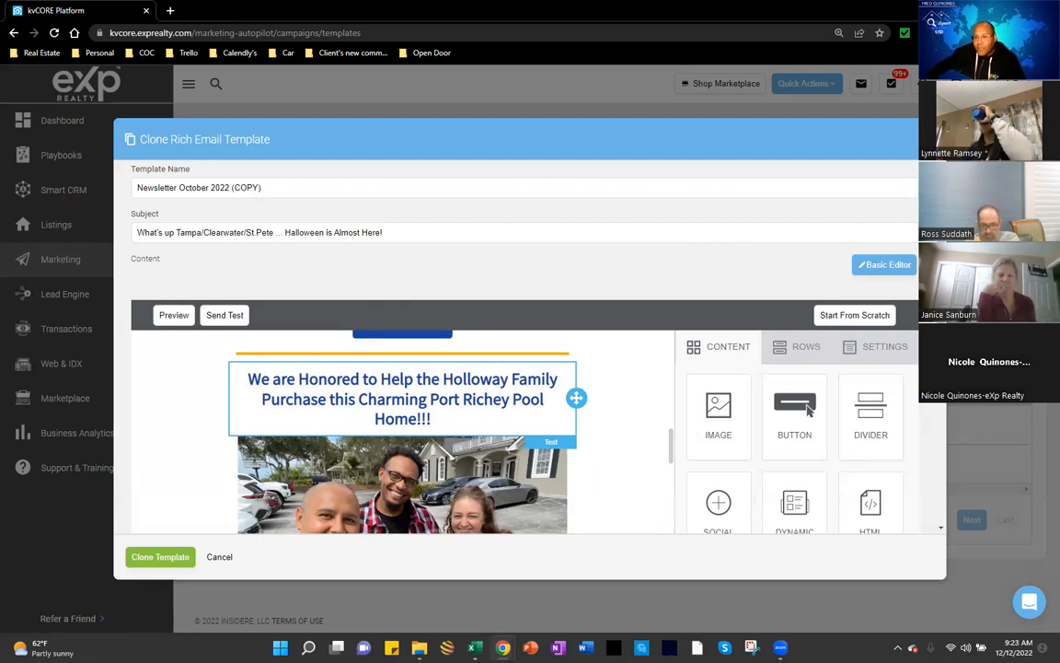
scroll(424, 497, down, 1)
scroll(424, 497, up, 1)
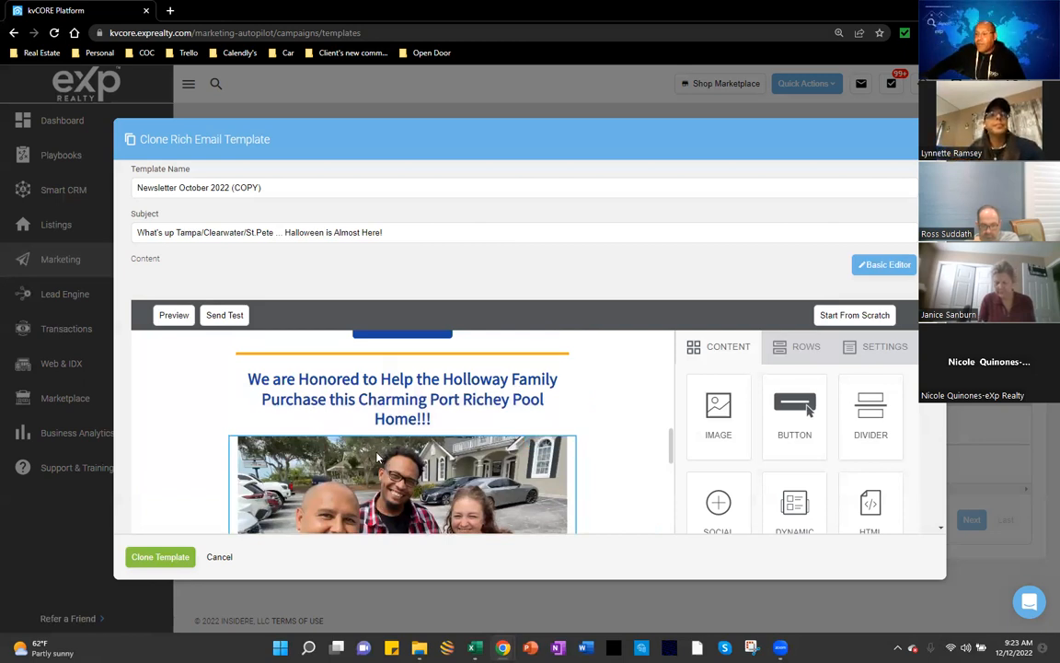
scroll(376, 457, down, 3)
scroll(376, 457, down, 2)
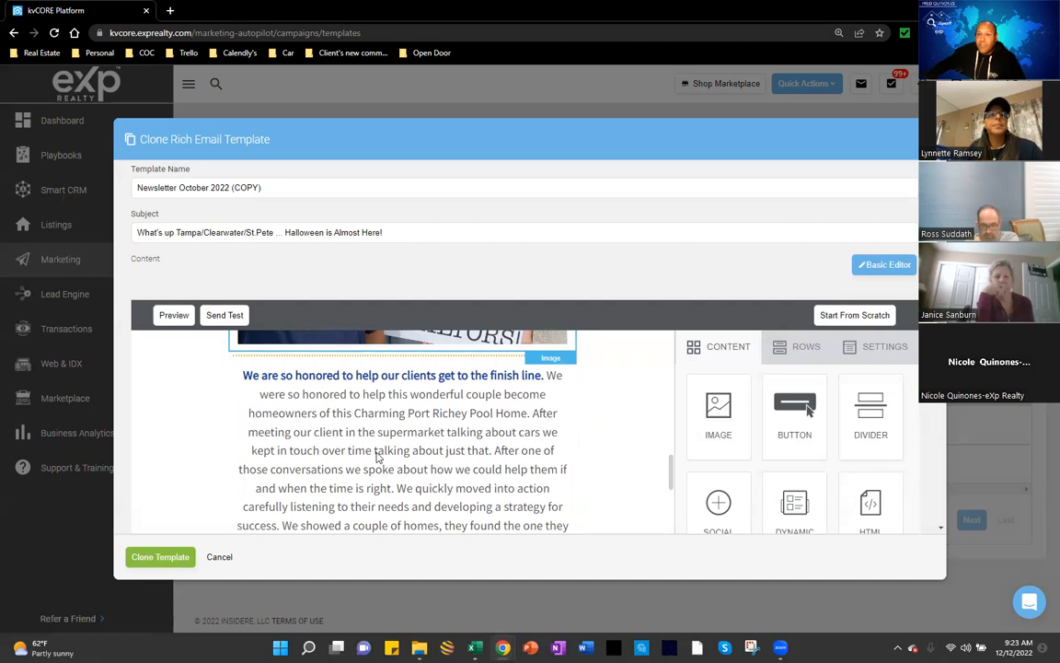
scroll(376, 457, up, 4)
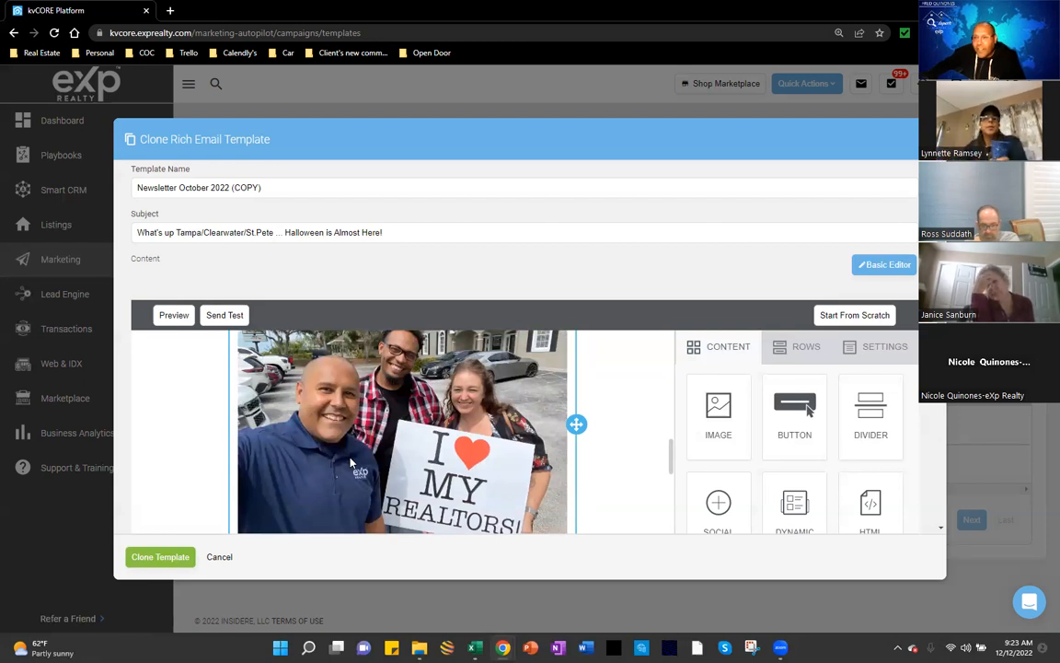
scroll(353, 465, down, 5)
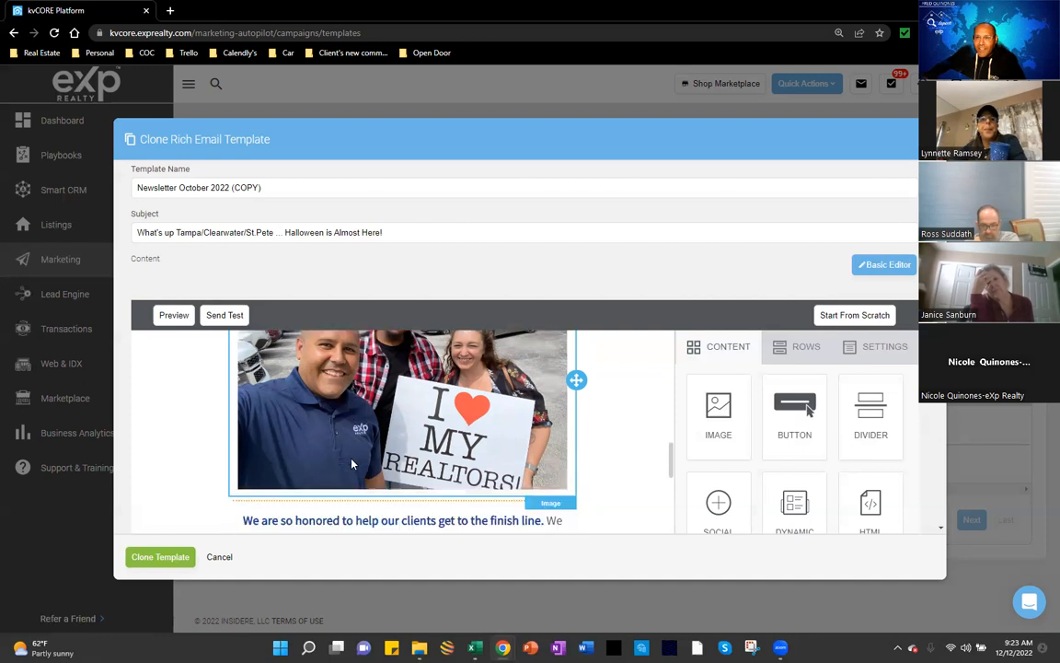
scroll(353, 456, down, 3)
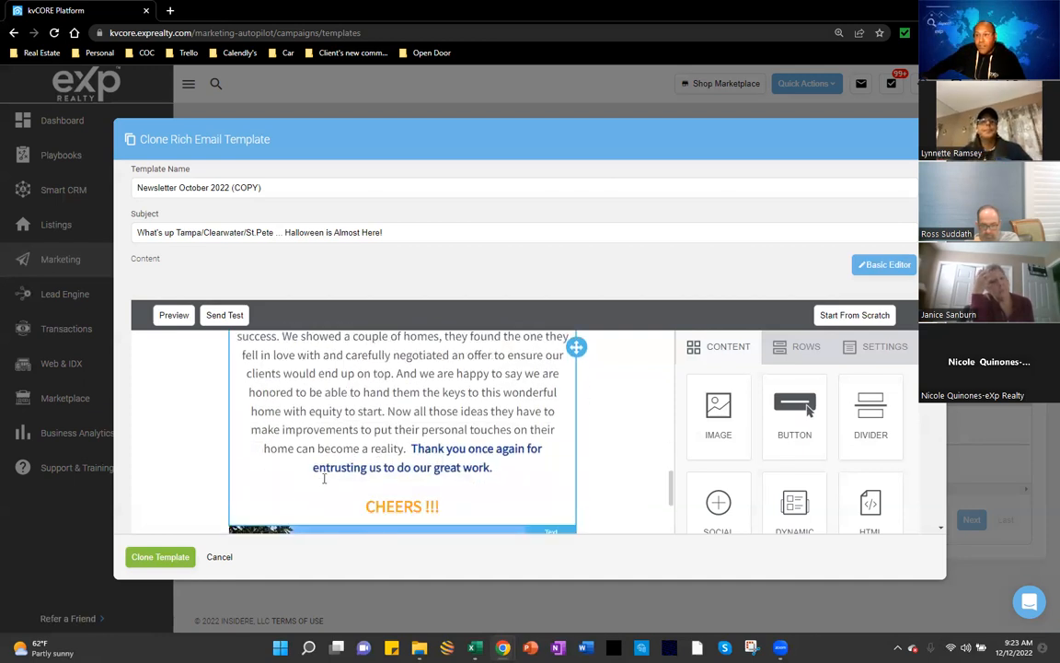
scroll(319, 478, down, 3)
scroll(319, 483, down, 4)
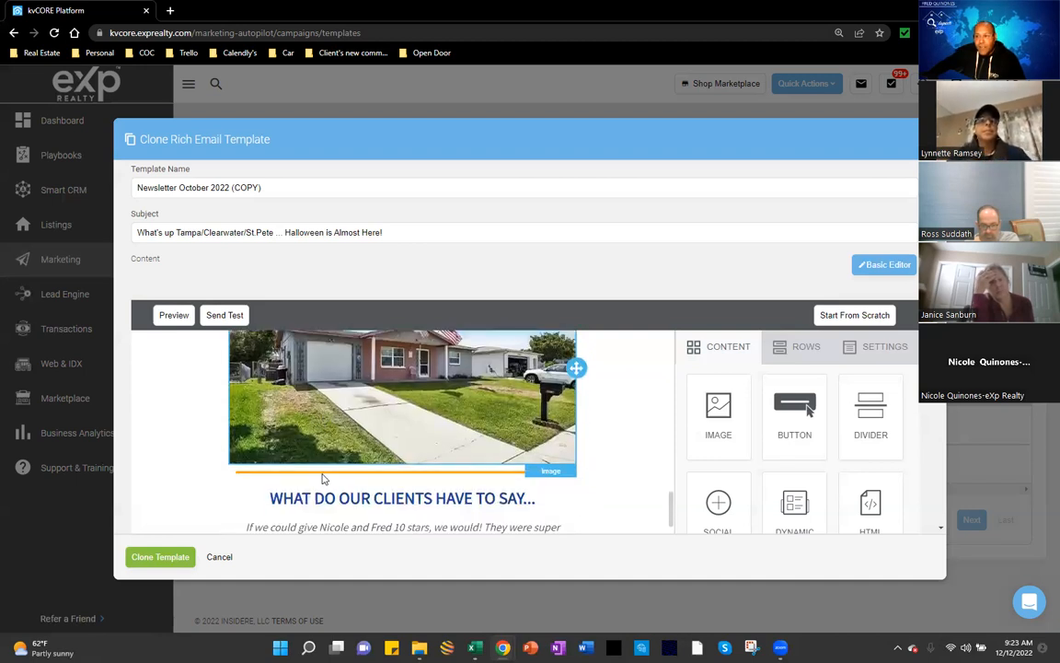
scroll(322, 478, down, 1)
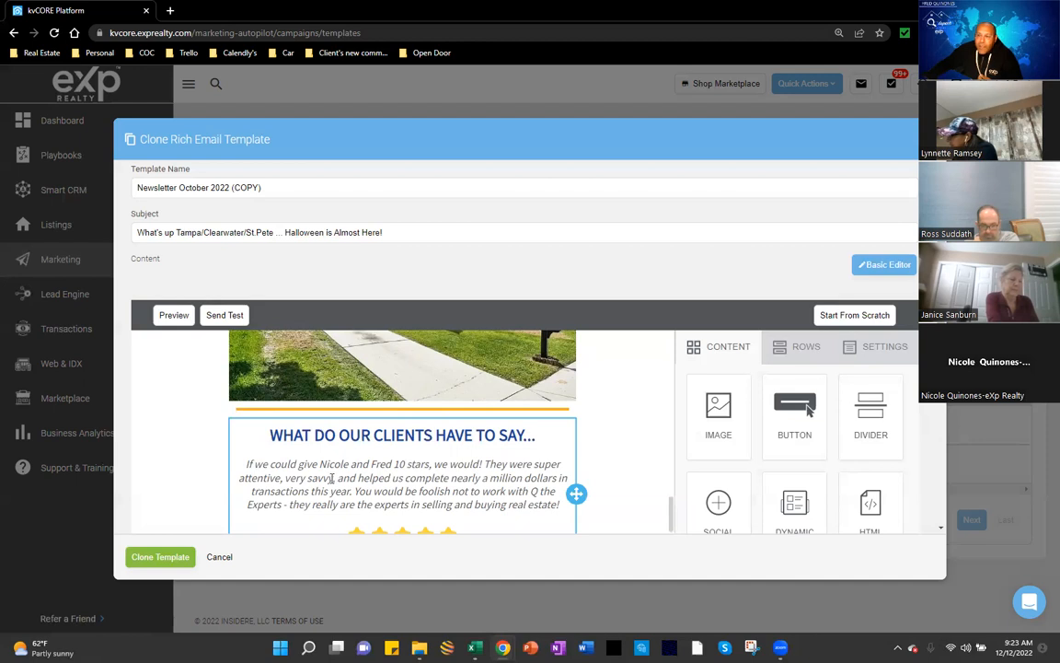
scroll(329, 477, down, 1)
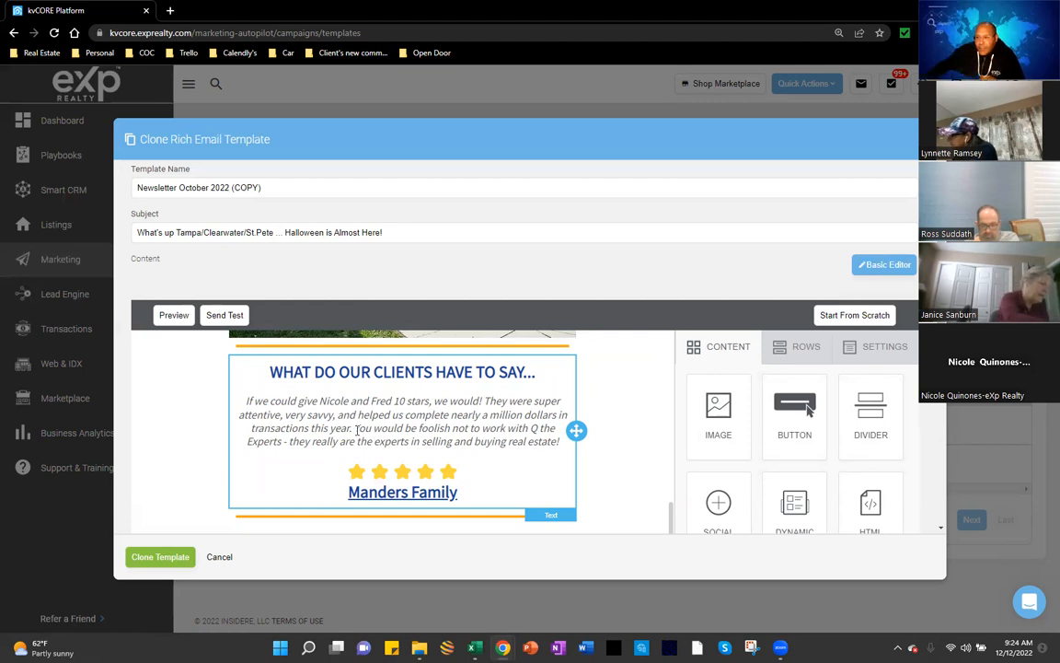
scroll(294, 414, up, 5)
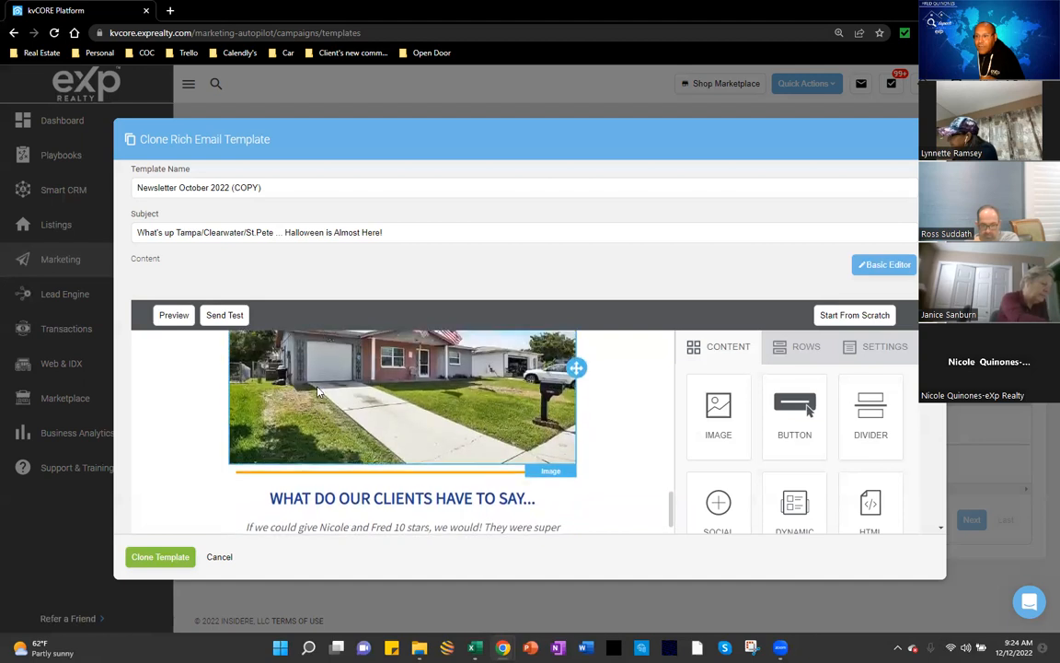
scroll(345, 382, up, 8)
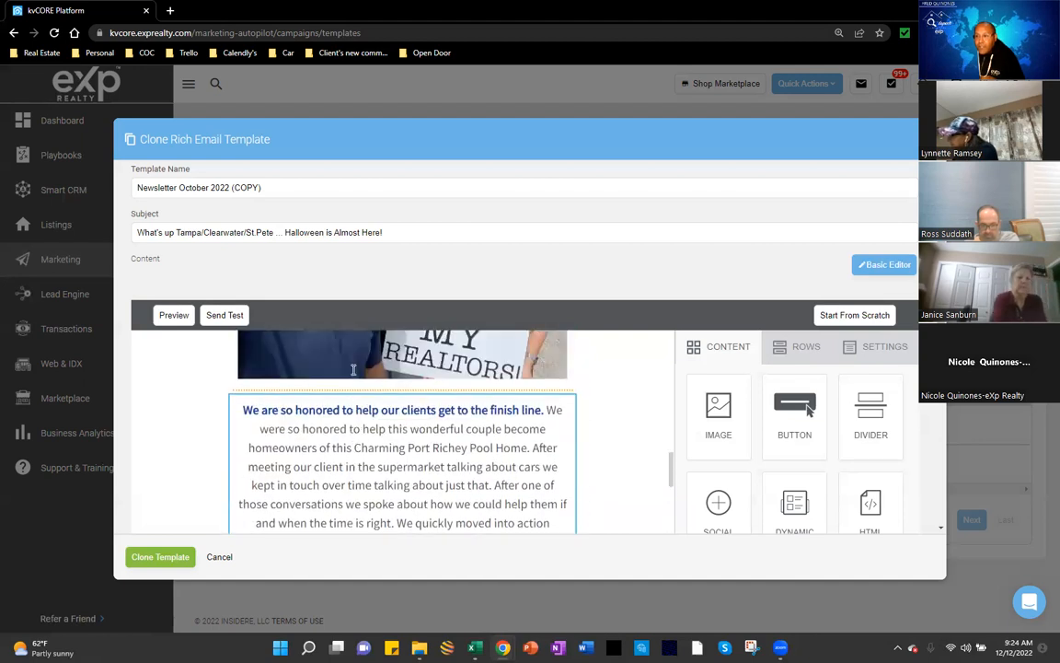
scroll(354, 368, down, 8)
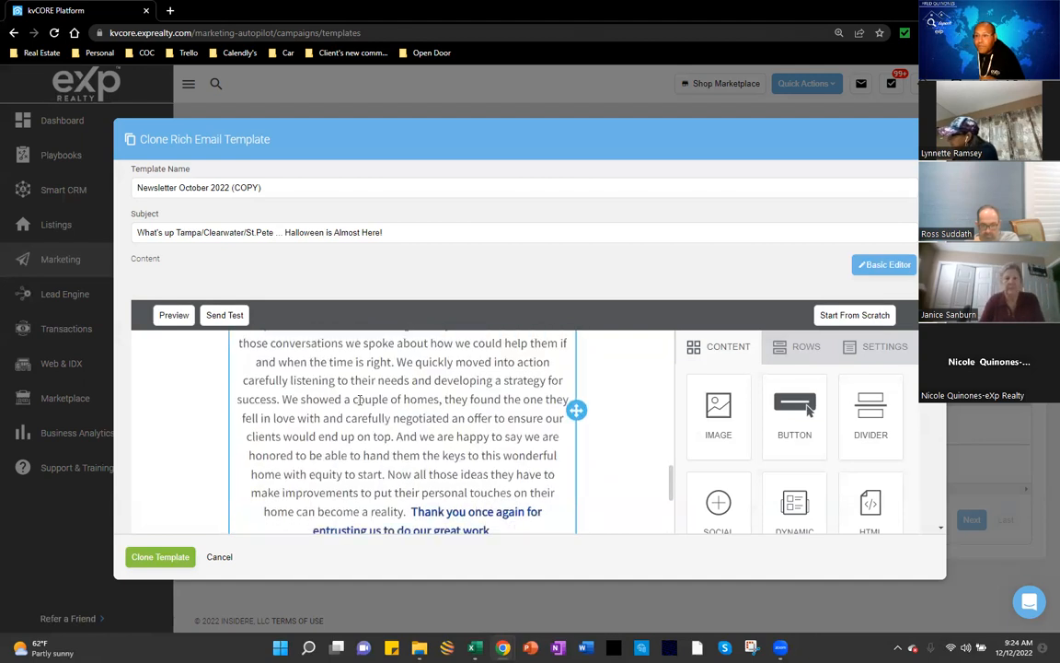
scroll(359, 399, down, 8)
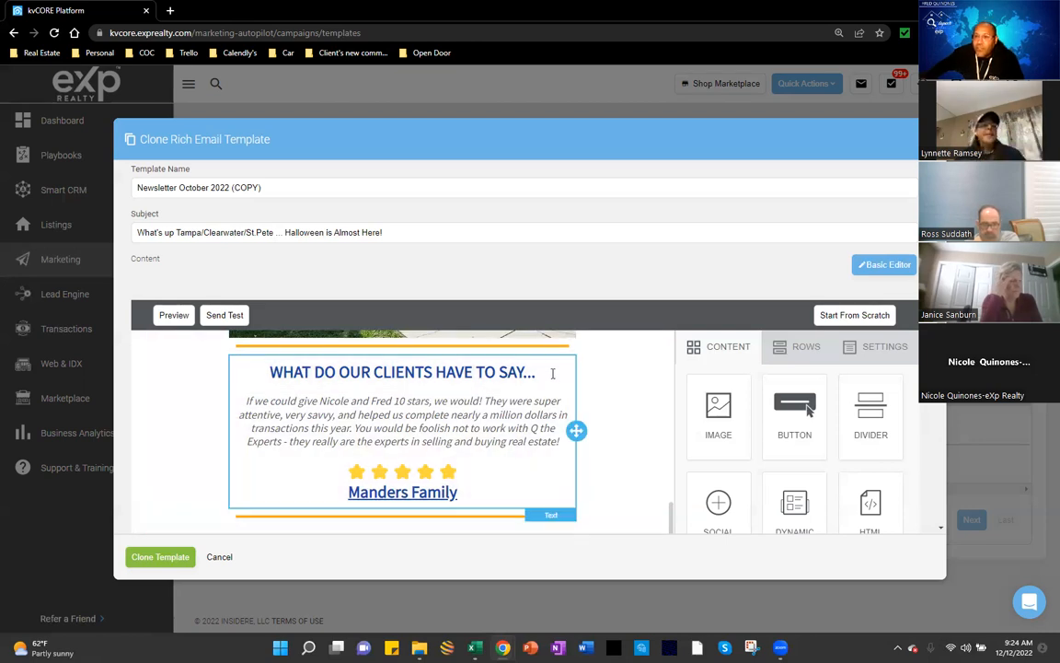
scroll(618, 397, down, 2)
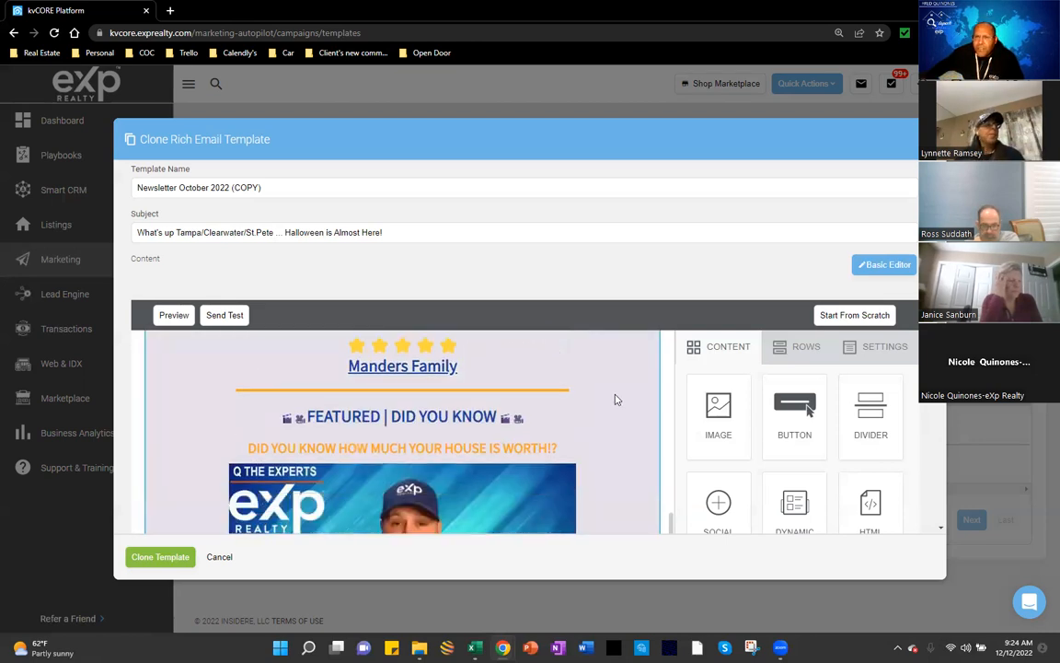
scroll(616, 399, down, 1)
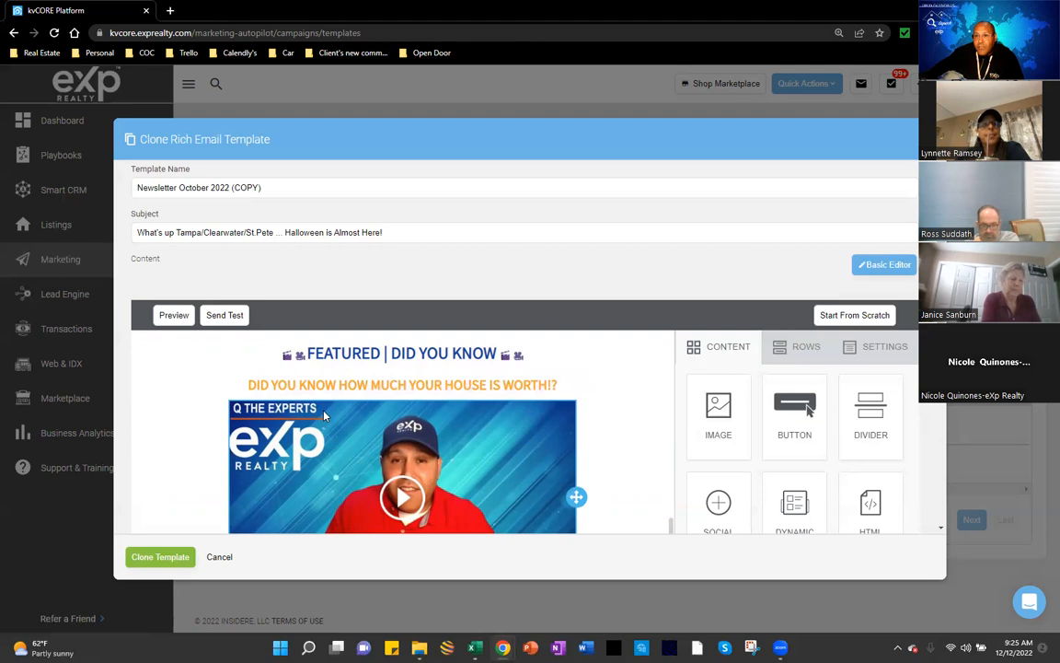
scroll(324, 416, down, 1)
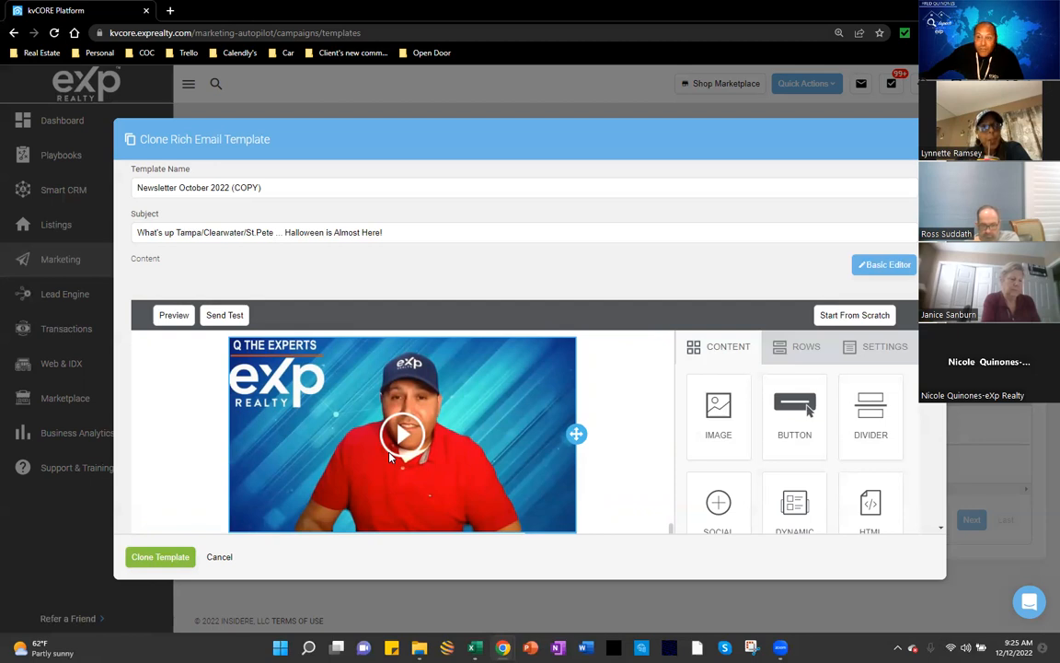
scroll(390, 456, down, 3)
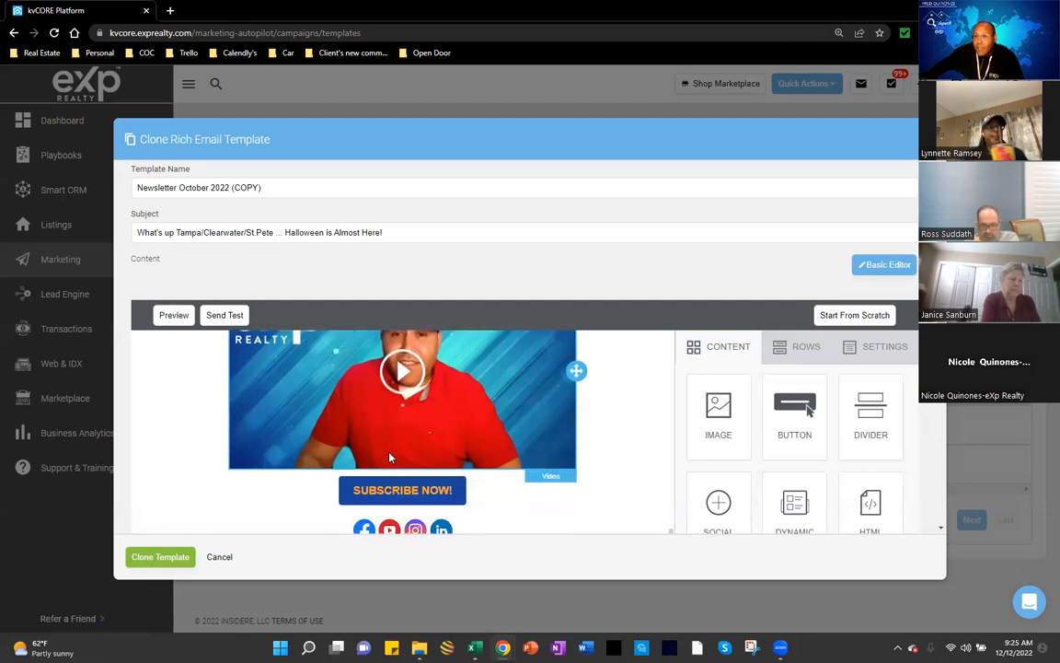
scroll(390, 452, up, 1)
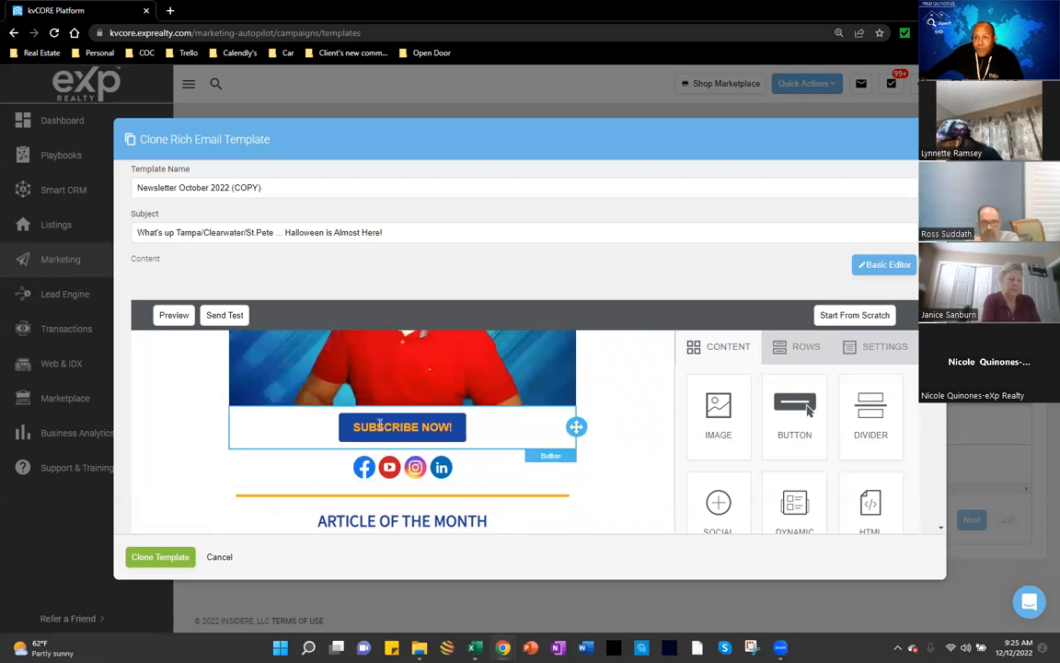
scroll(375, 424, down, 3)
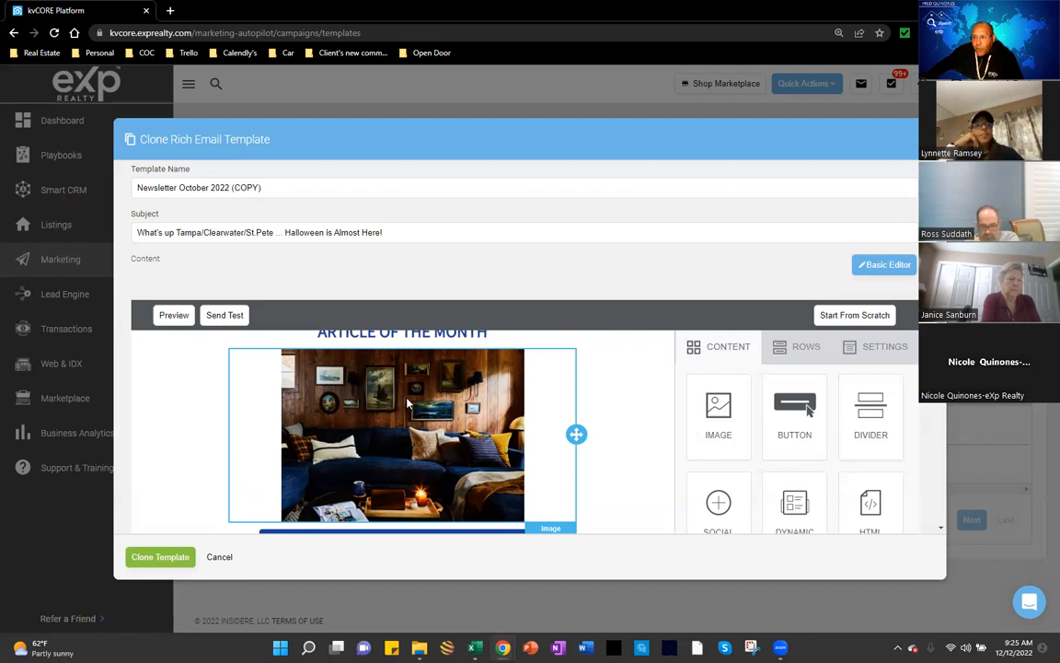
scroll(369, 443, down, 1)
scroll(369, 442, down, 1)
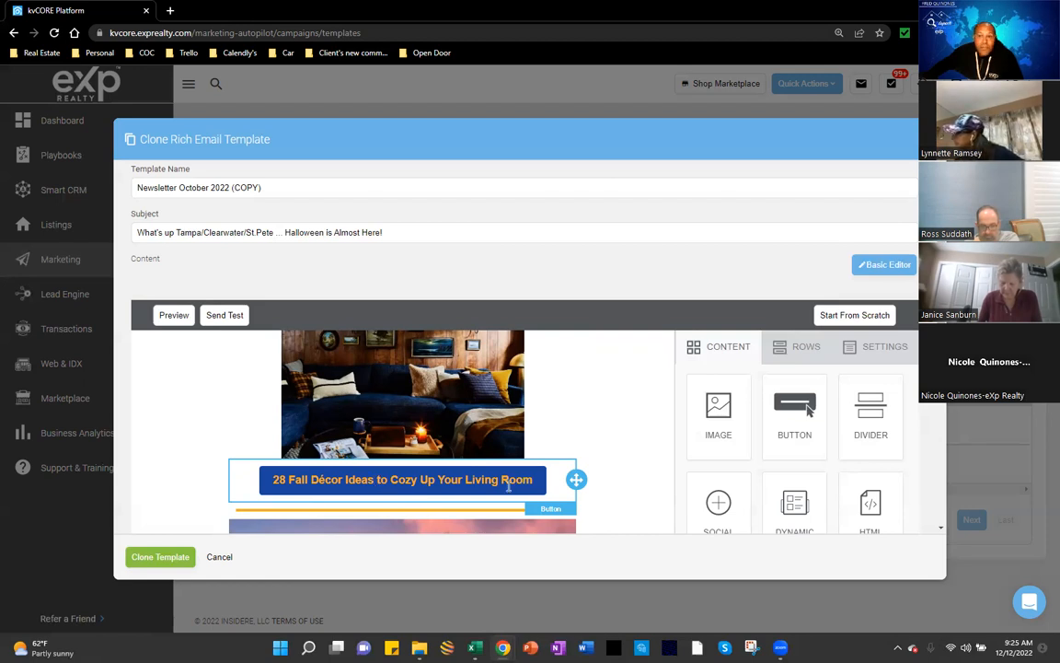
scroll(614, 453, down, 1)
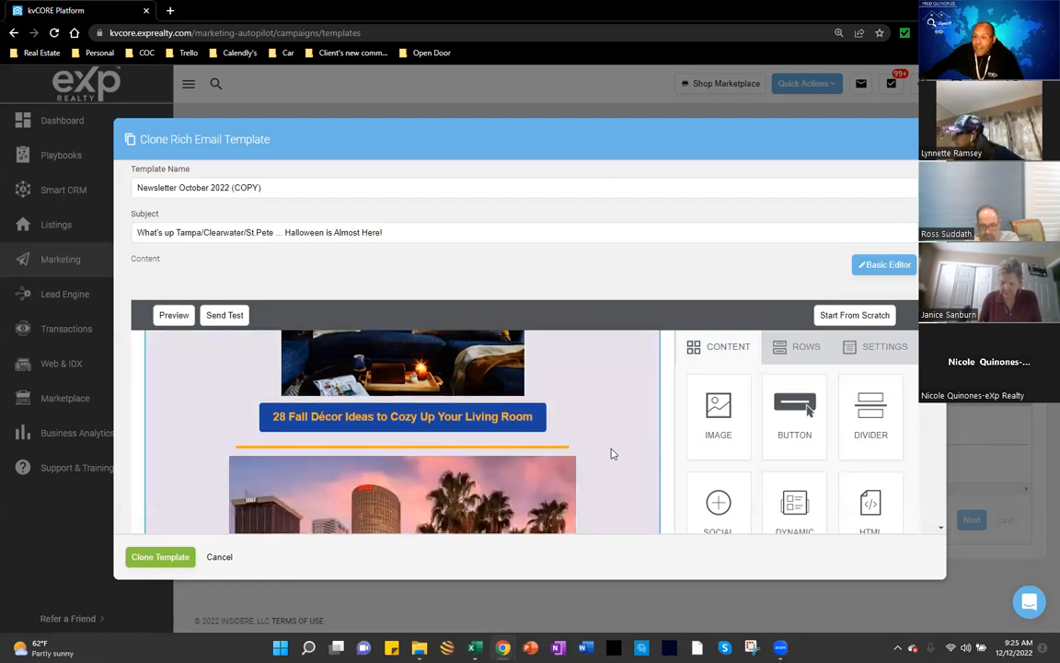
scroll(614, 452, up, 1)
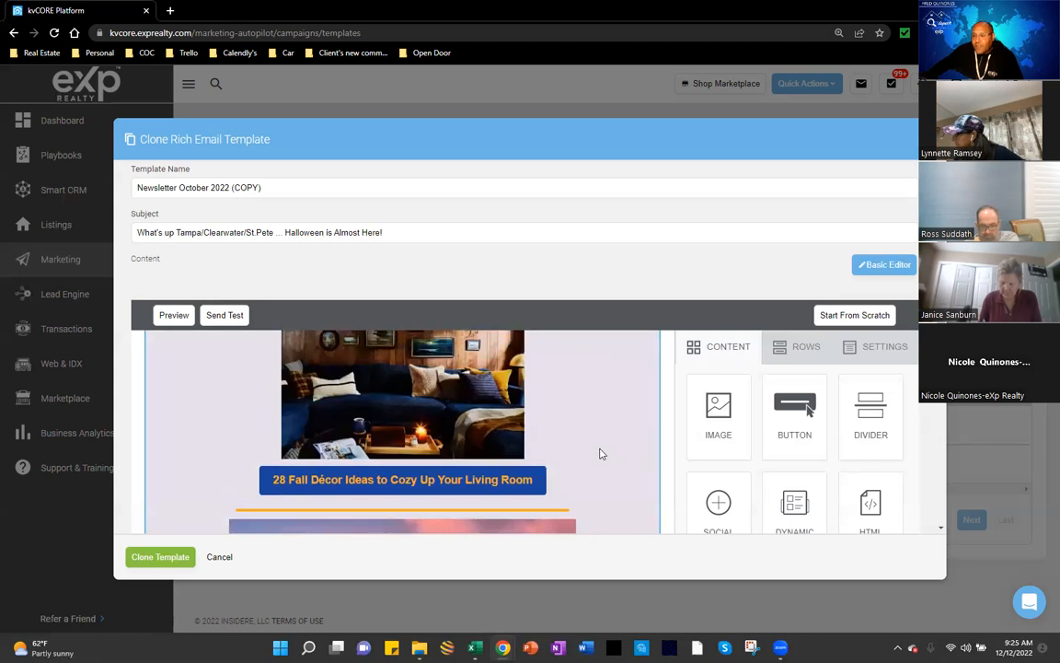
scroll(599, 453, down, 2)
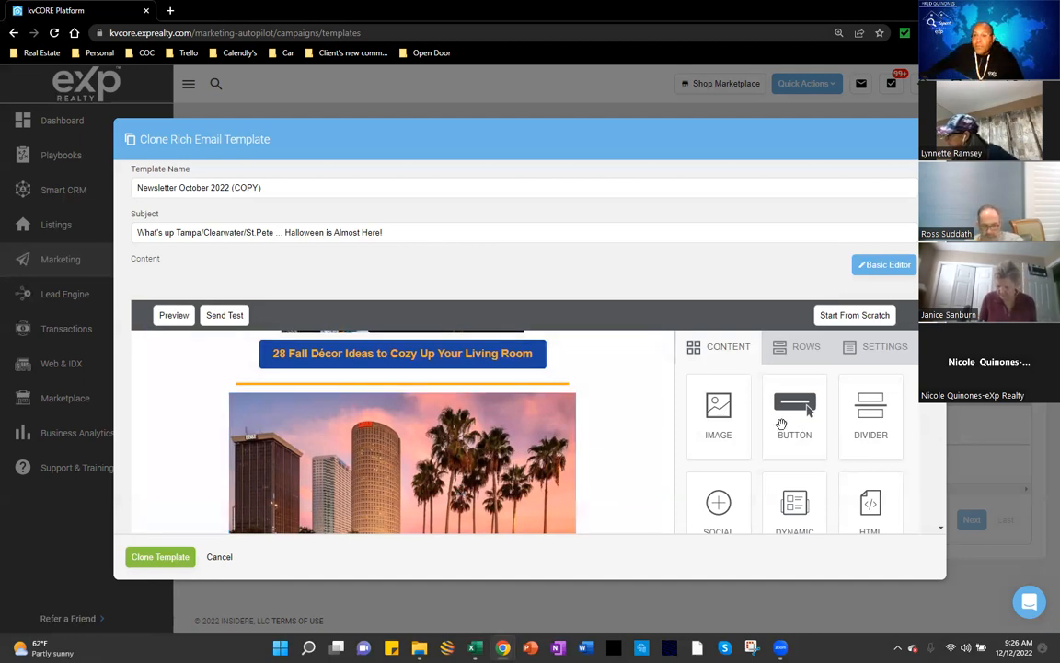
scroll(586, 482, up, 1)
scroll(587, 482, down, 1)
scroll(586, 481, up, 3)
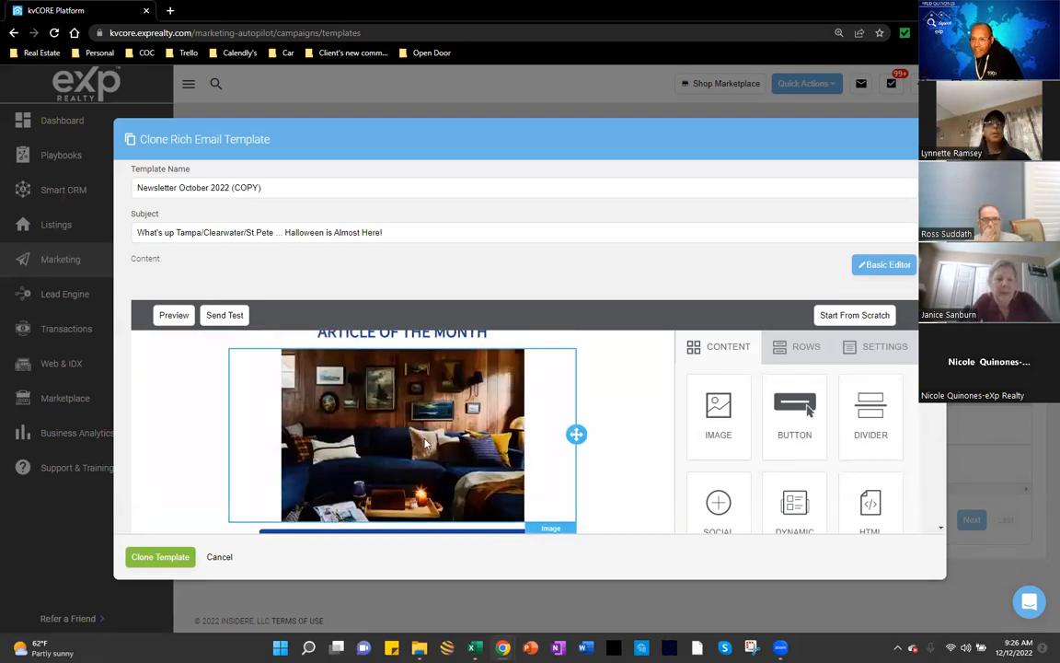
scroll(425, 444, down, 2)
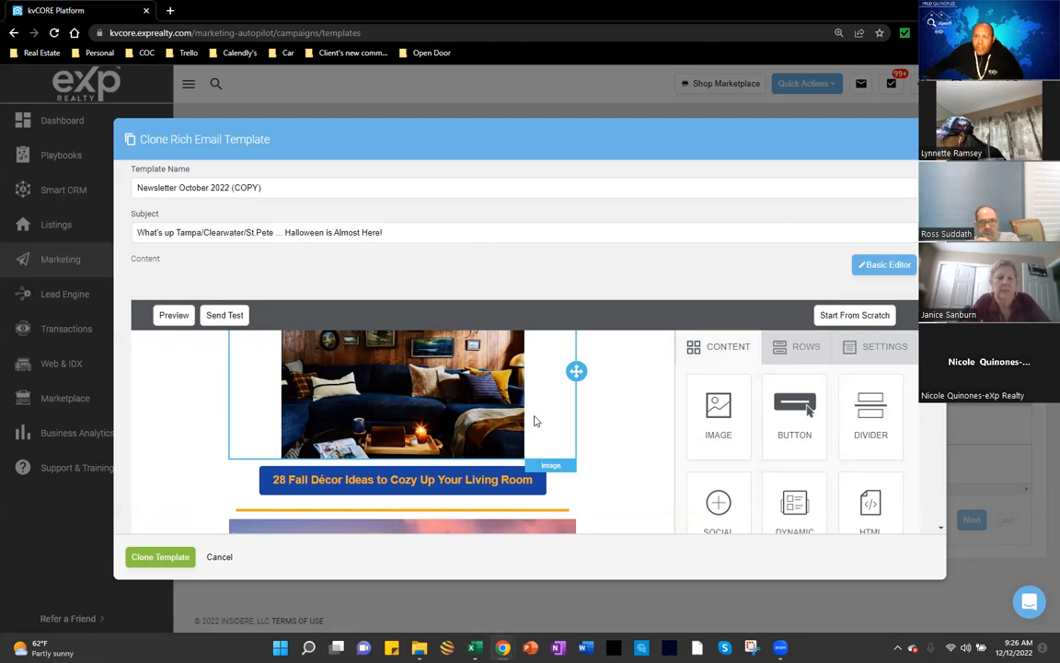
scroll(534, 420, down, 4)
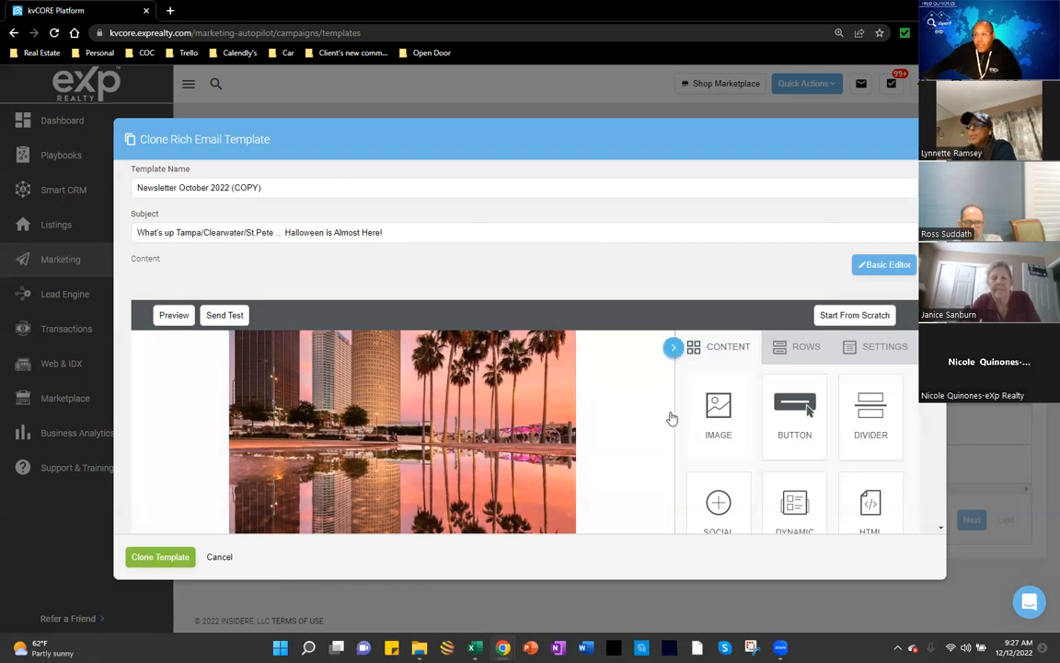
scroll(671, 418, up, 2)
scroll(621, 449, up, 2)
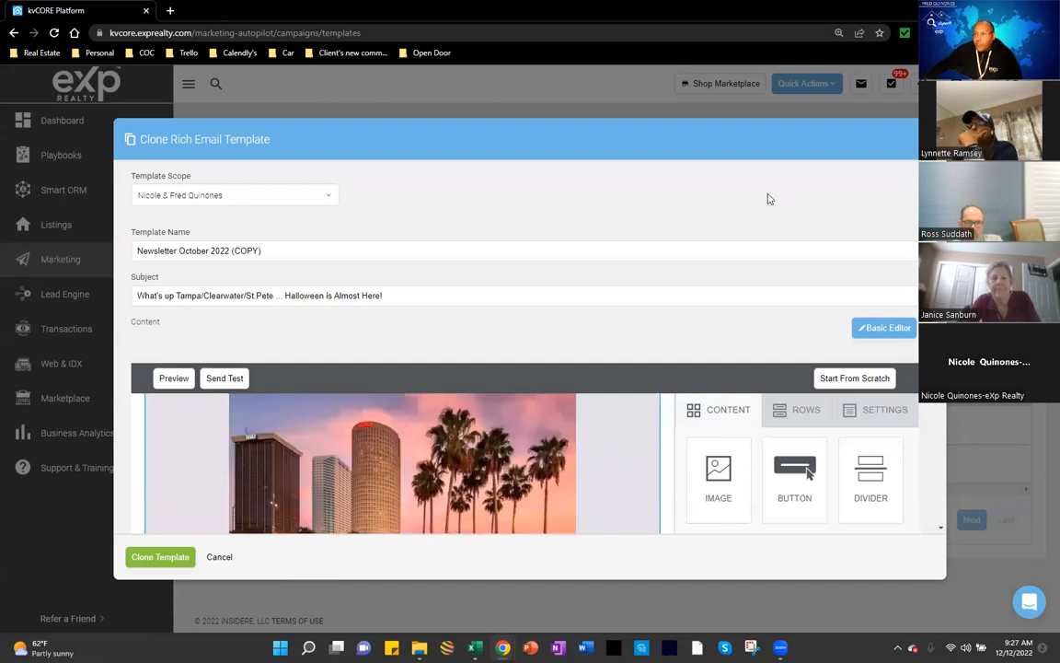
scroll(767, 196, down, 1)
scroll(608, 418, down, 1)
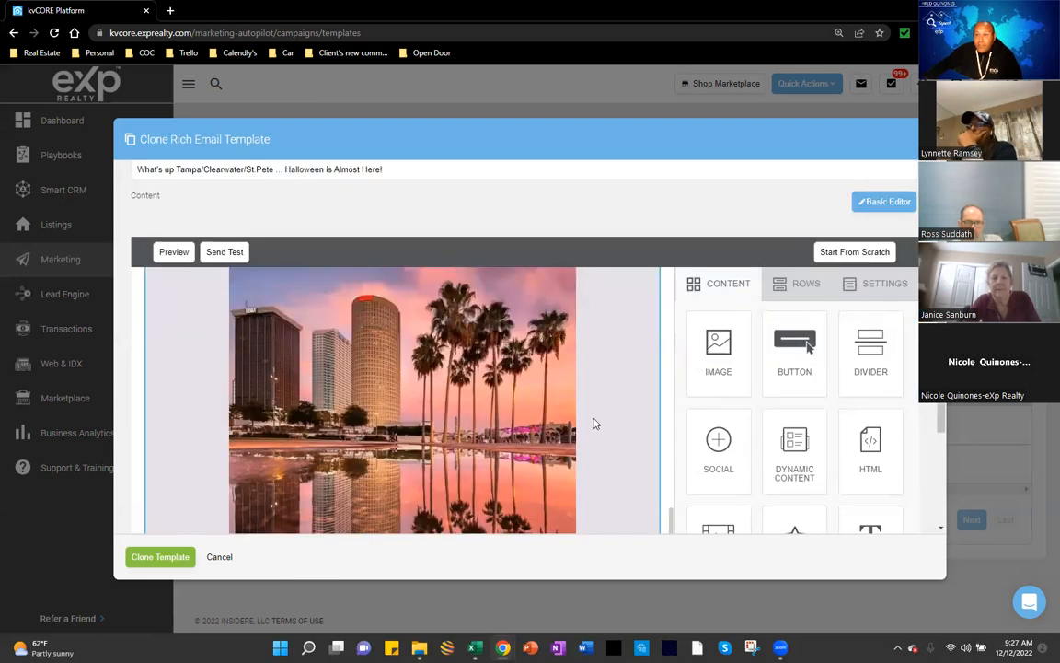
scroll(578, 437, down, 2)
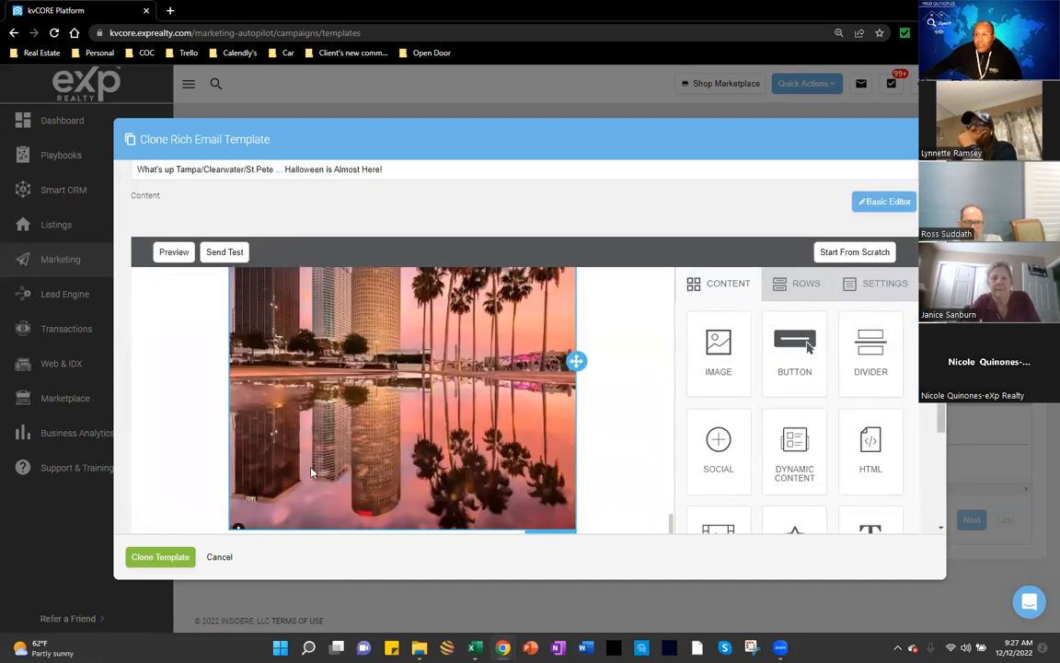
scroll(311, 472, down, 1)
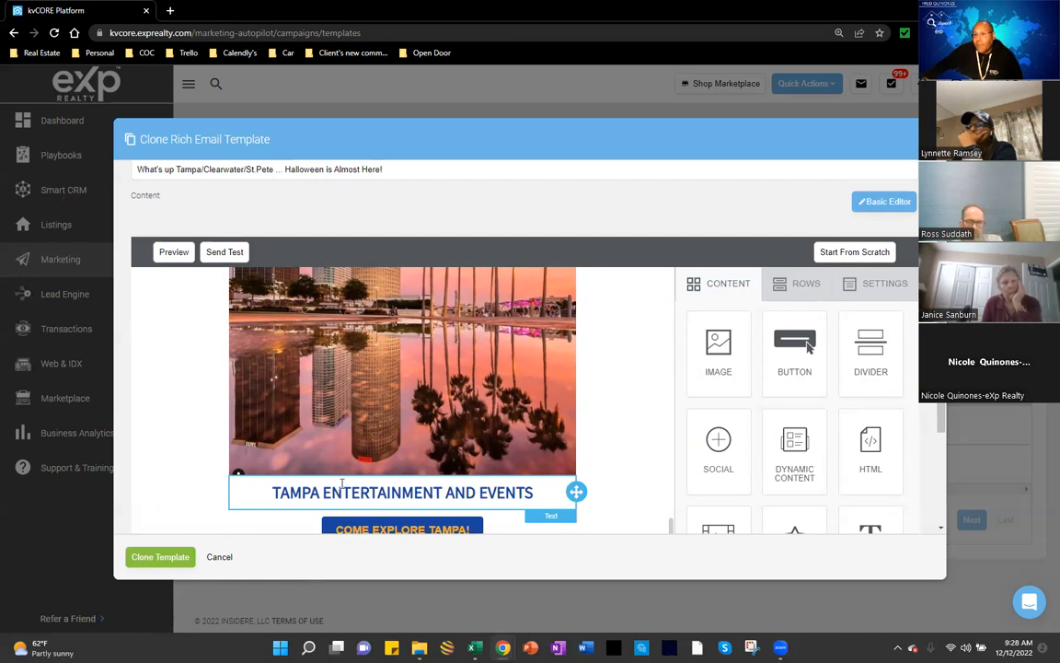
scroll(341, 484, down, 1)
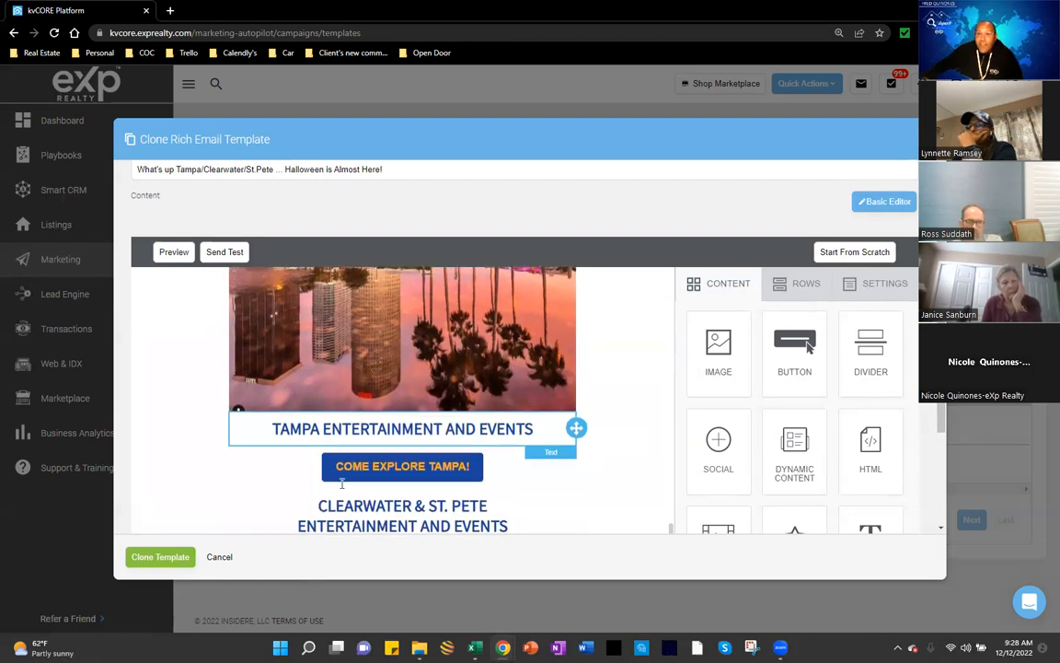
scroll(342, 484, down, 2)
scroll(350, 478, down, 1)
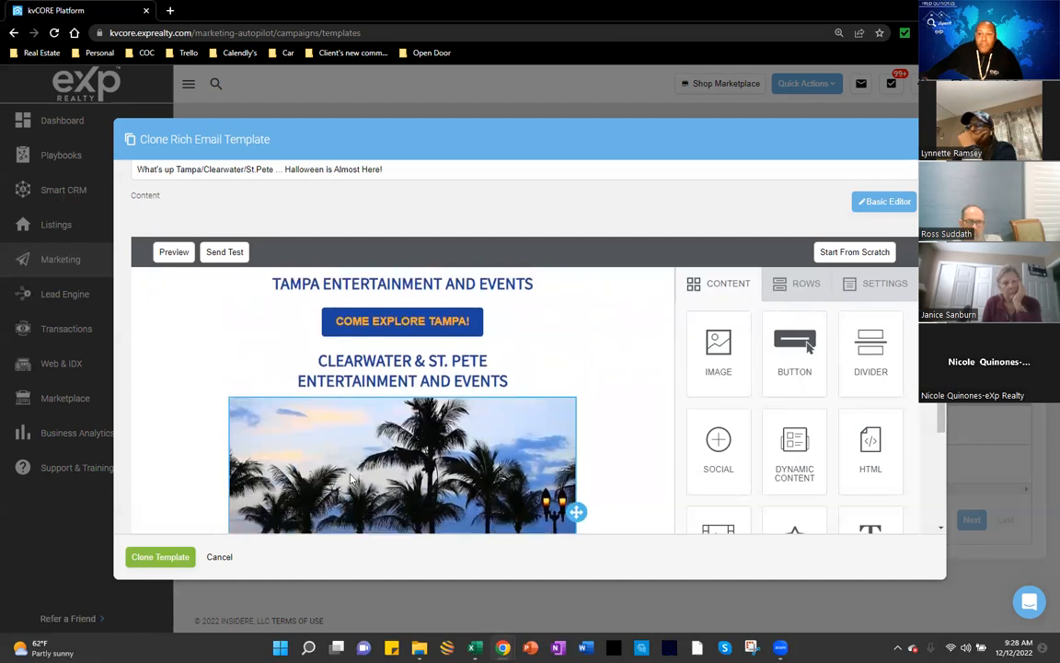
scroll(351, 477, down, 1)
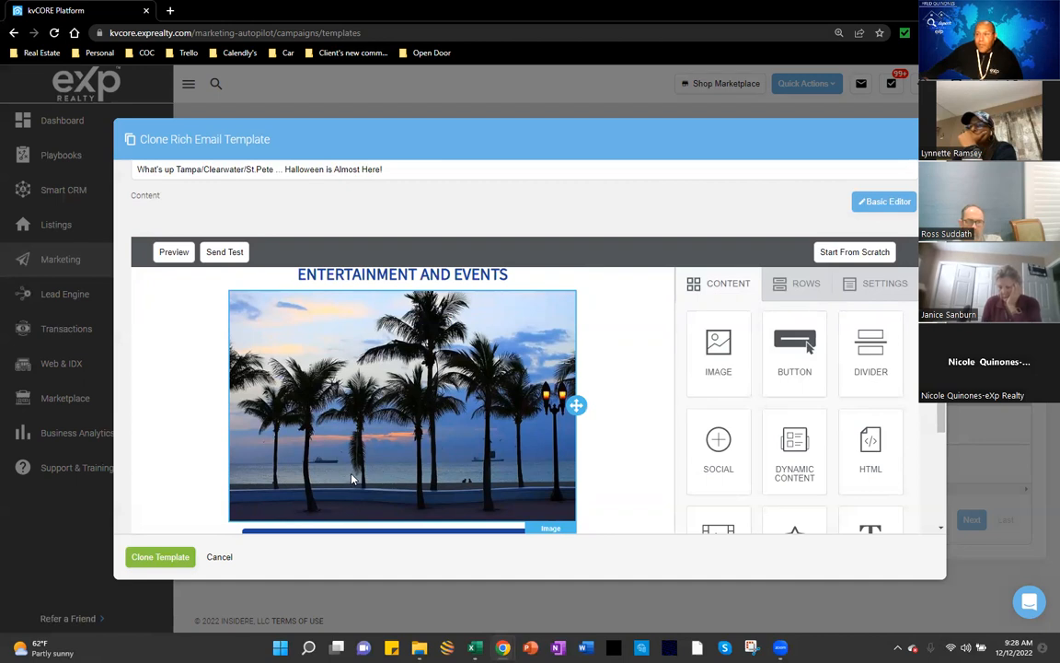
scroll(359, 474, up, 5)
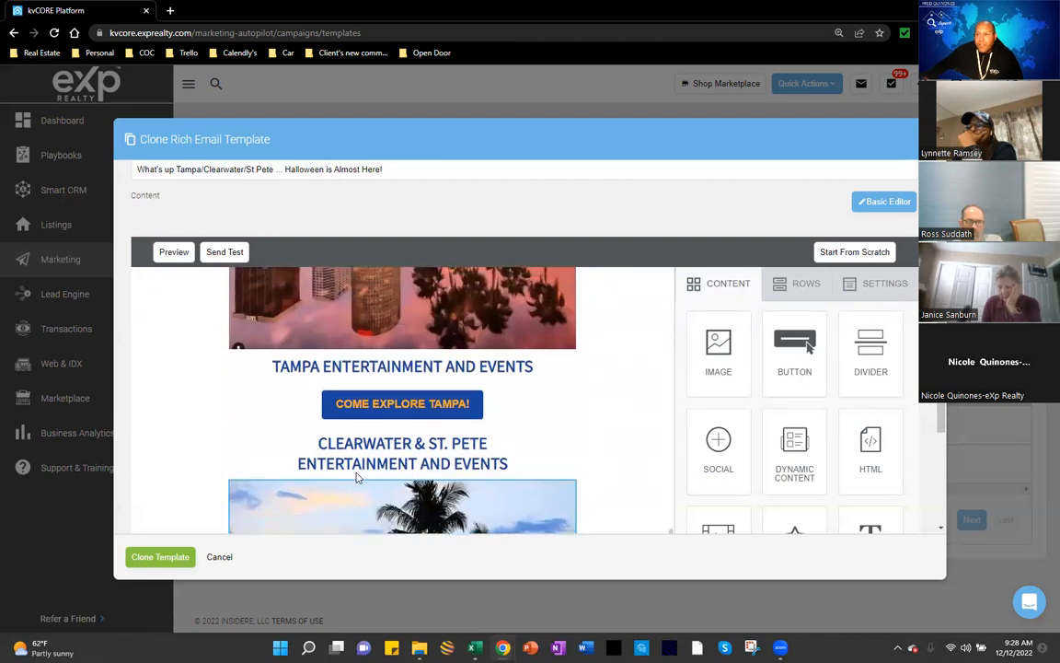
scroll(395, 422, down, 5)
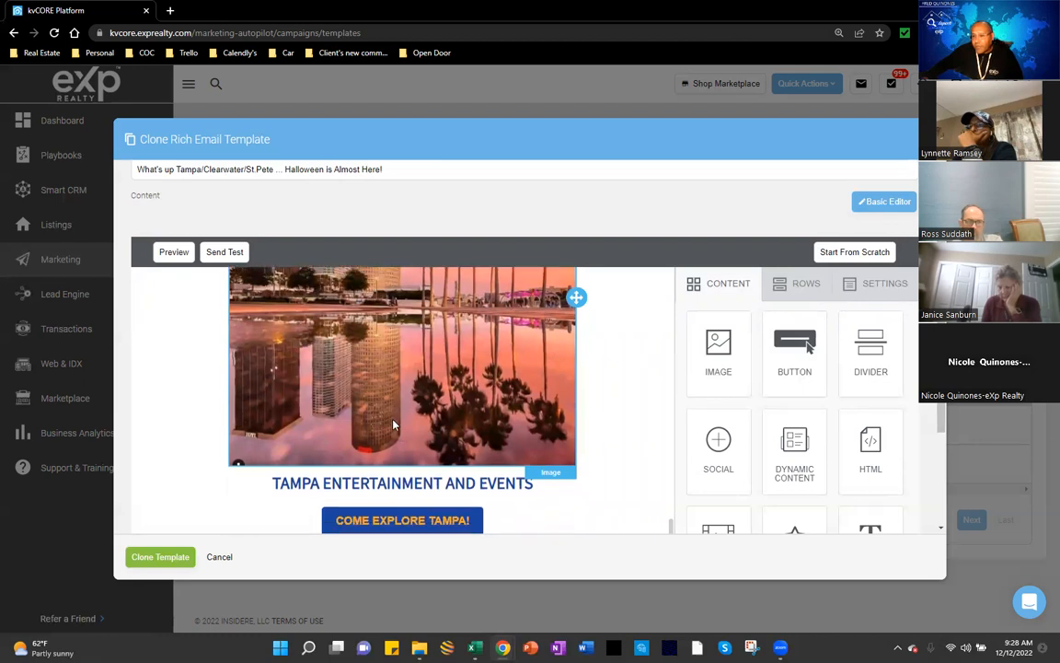
scroll(393, 424, down, 1)
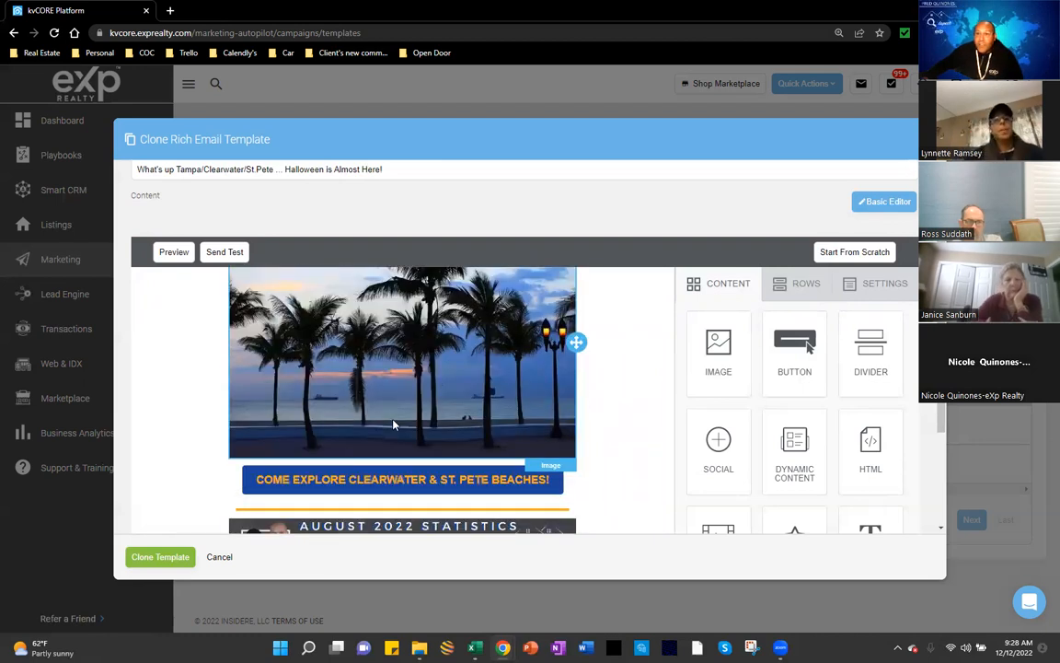
scroll(354, 478, down, 1)
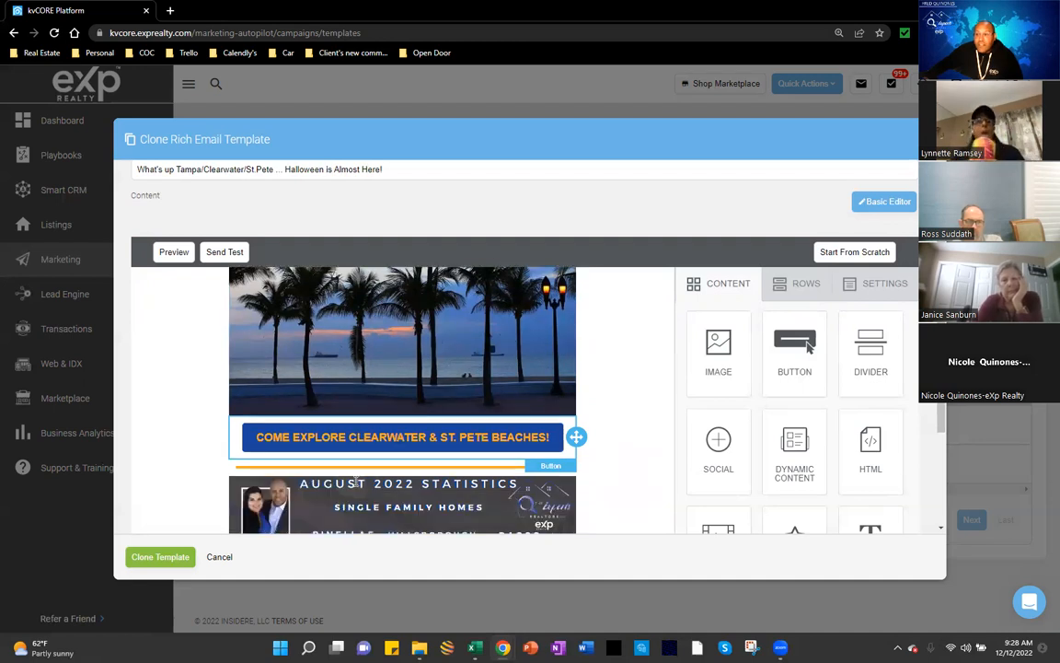
scroll(354, 478, down, 3)
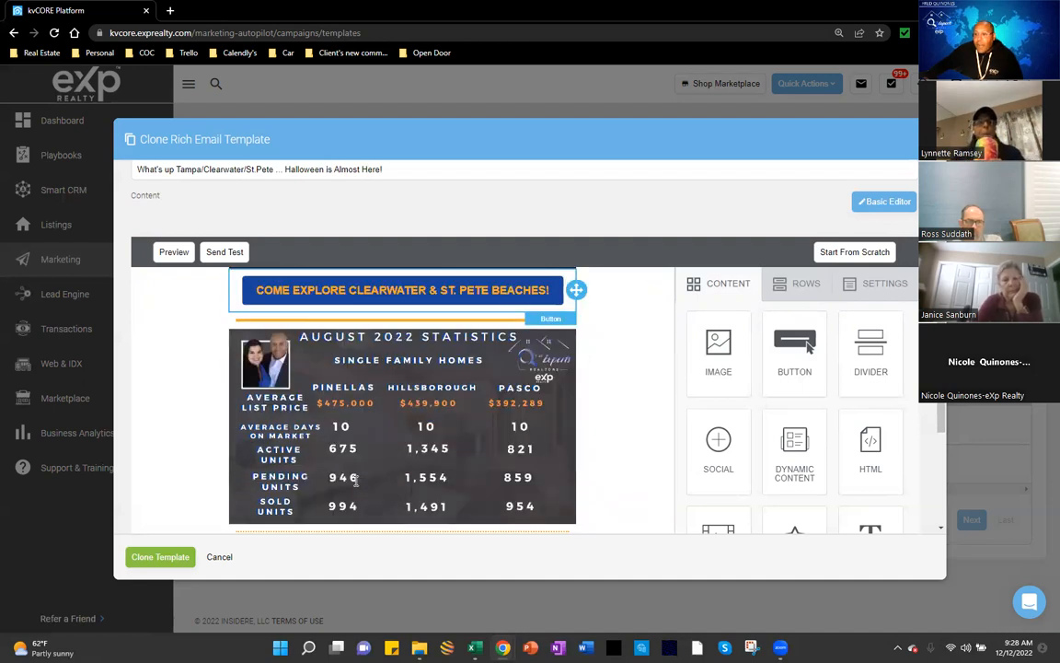
scroll(356, 478, down, 1)
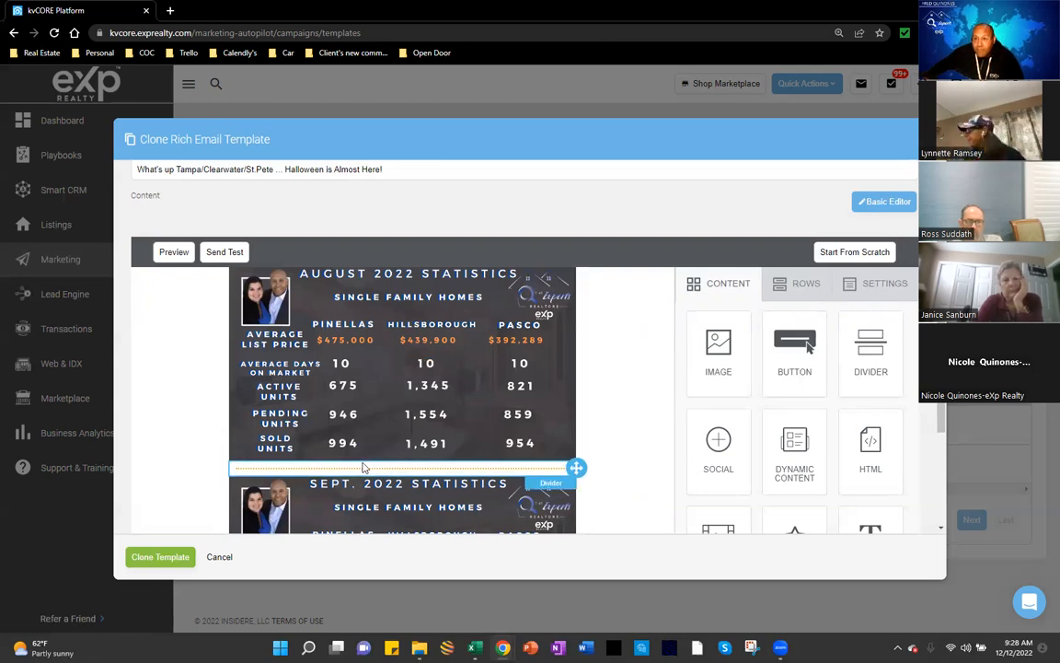
scroll(363, 467, down, 2)
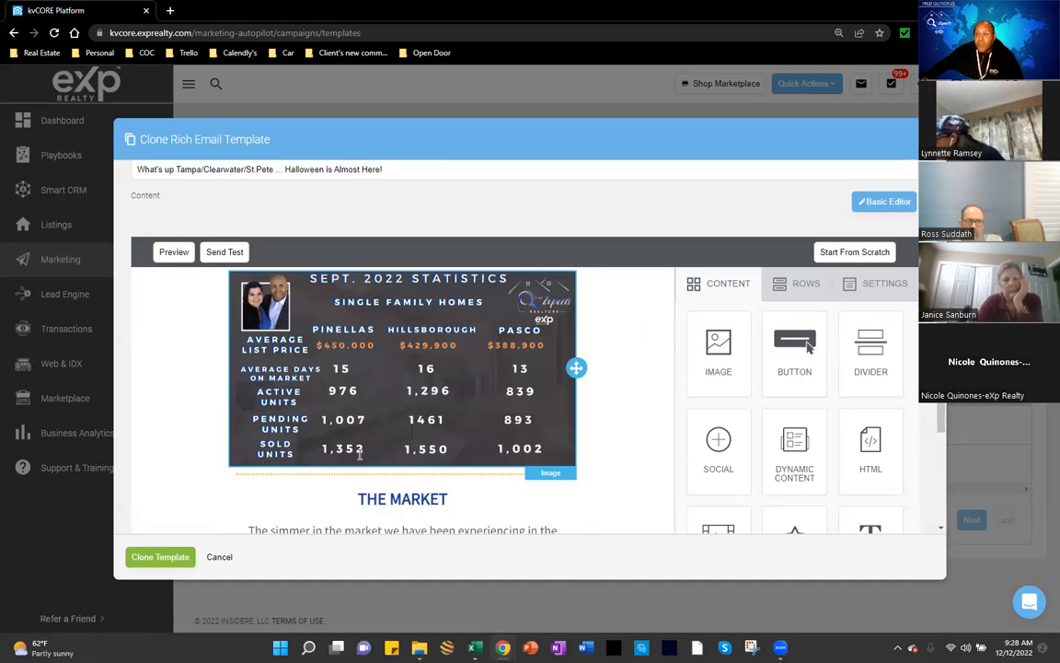
scroll(412, 426, down, 2)
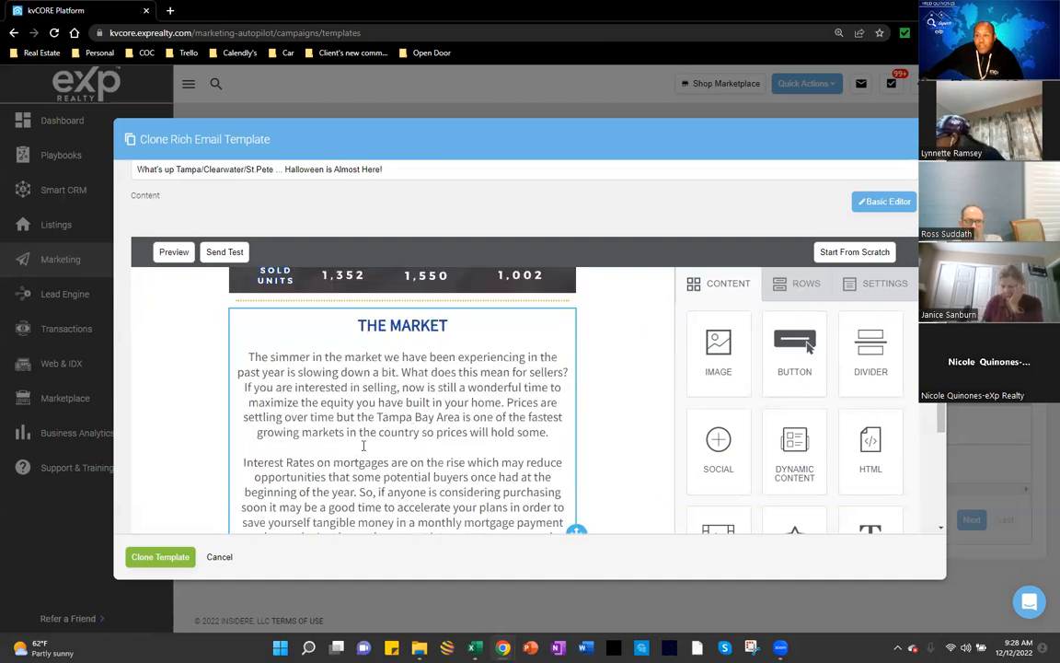
scroll(364, 446, down, 1)
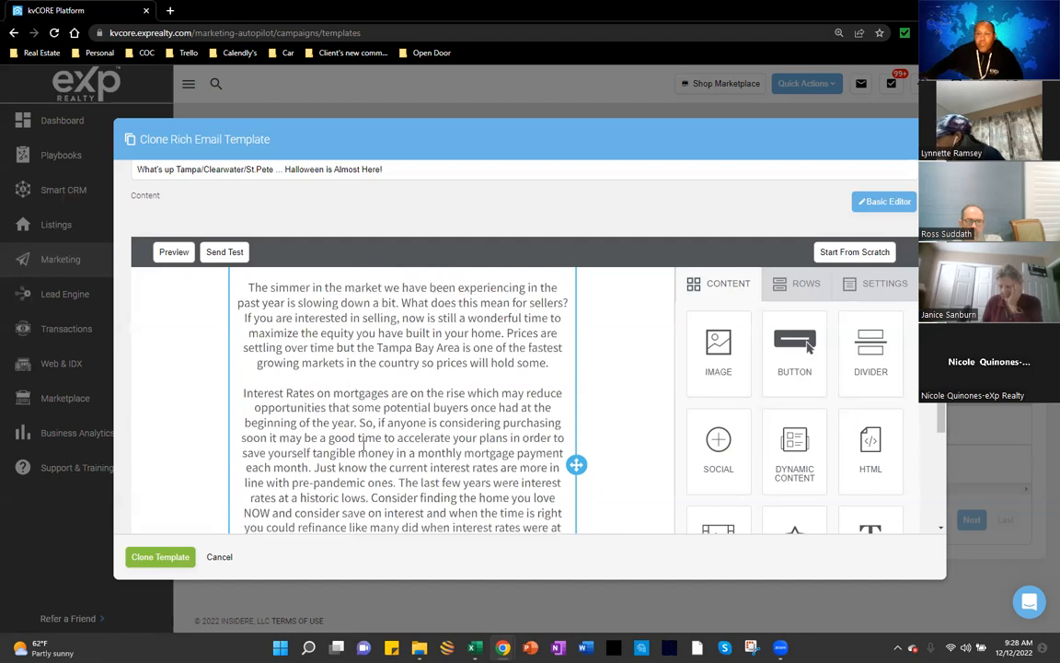
scroll(364, 445, down, 1)
scroll(364, 445, down, 1)
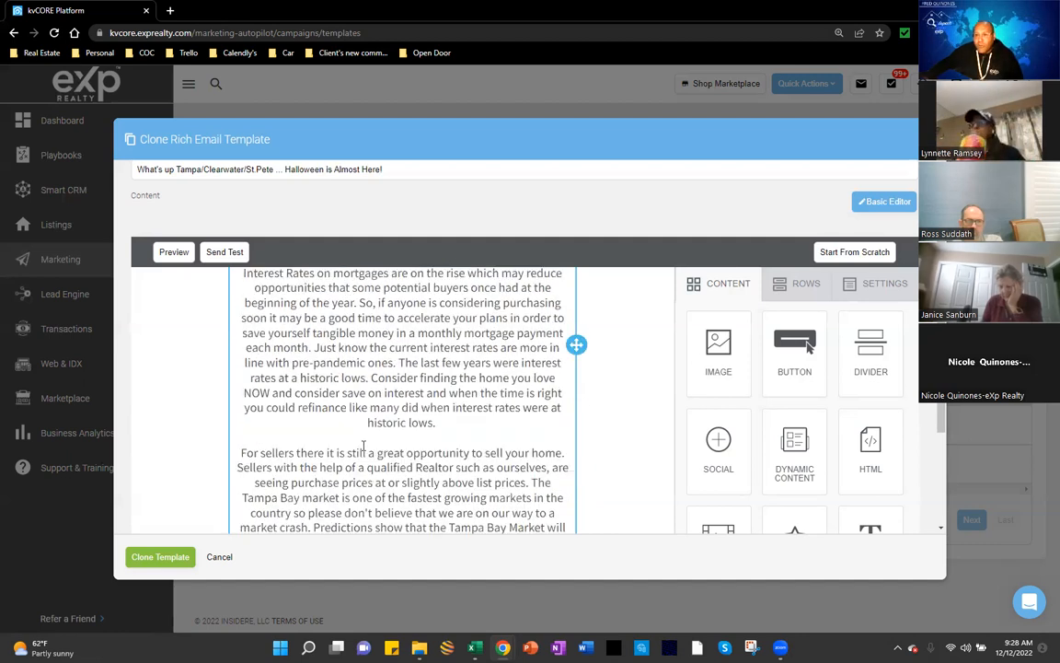
scroll(364, 446, down, 2)
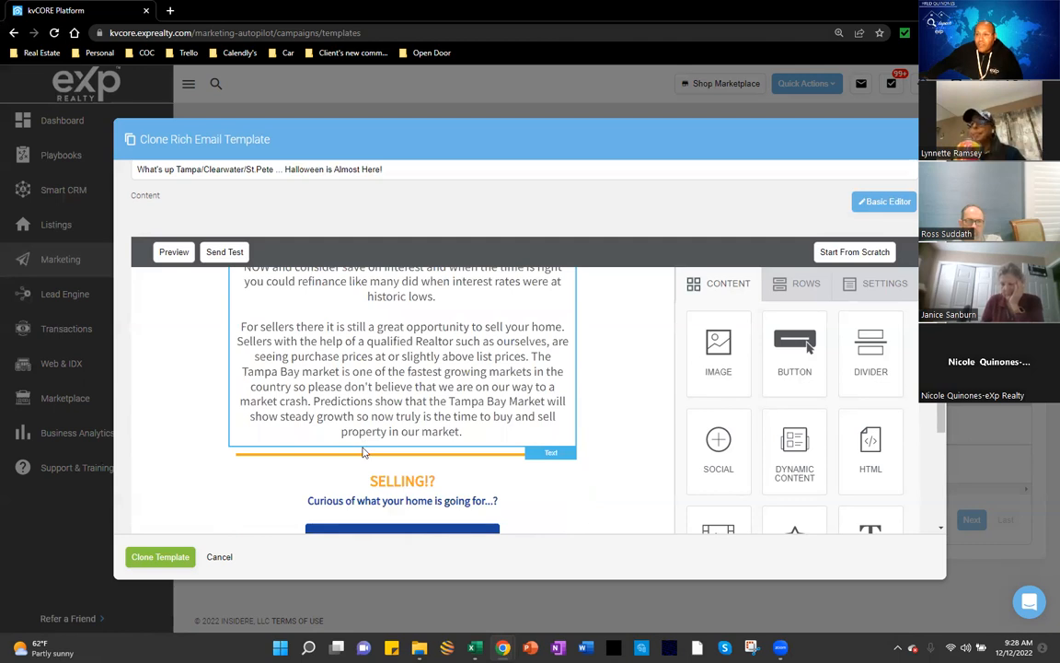
scroll(363, 451, down, 1)
scroll(331, 442, down, 1)
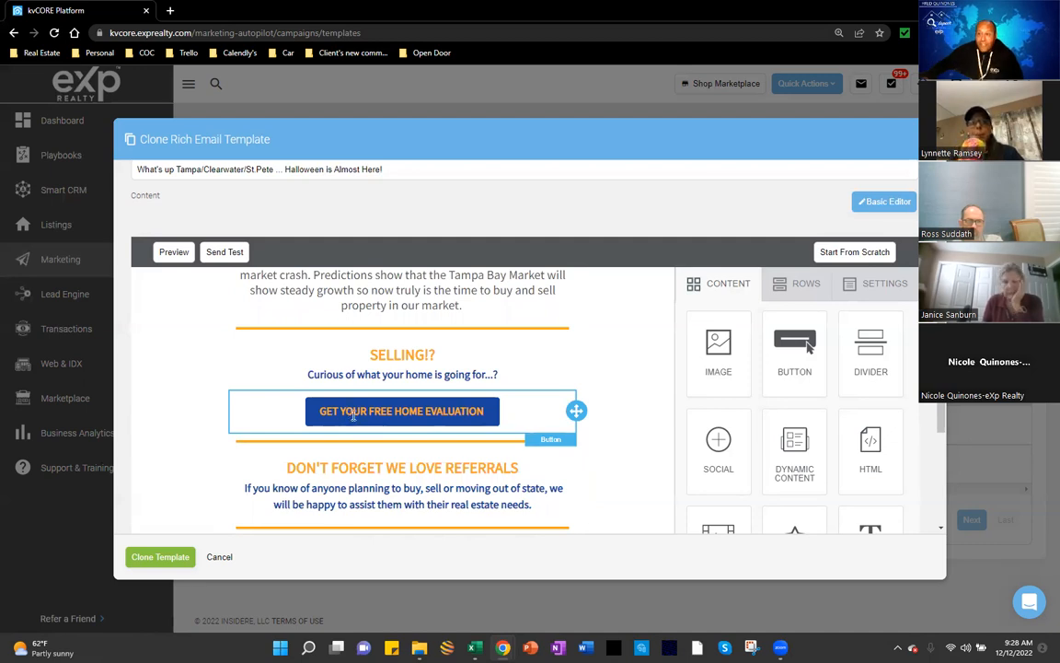
scroll(354, 415, down, 1)
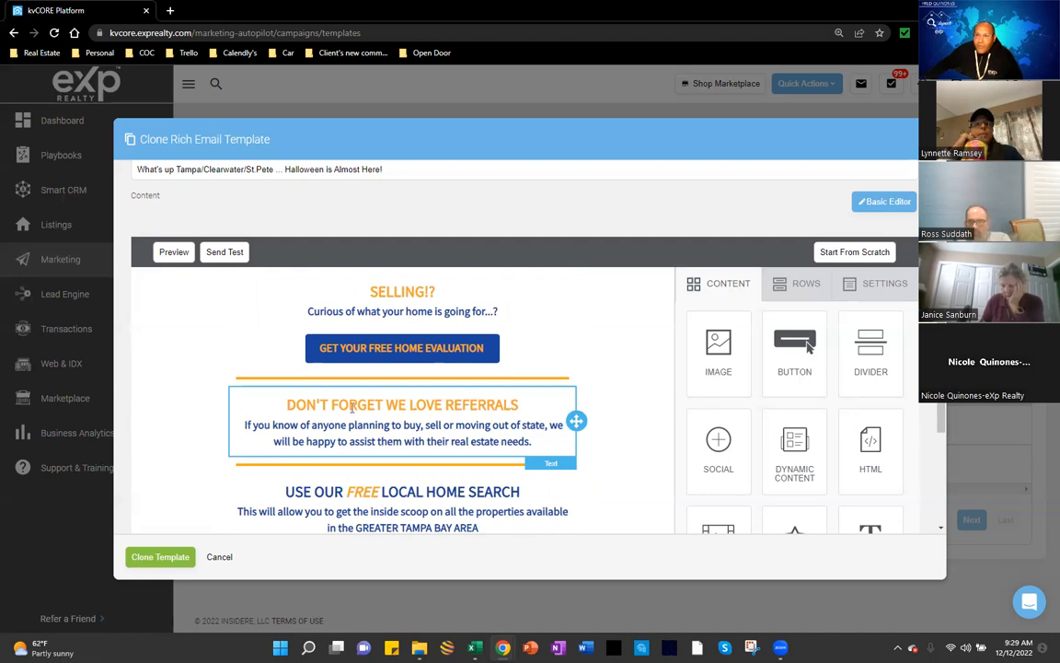
scroll(309, 470, down, 1)
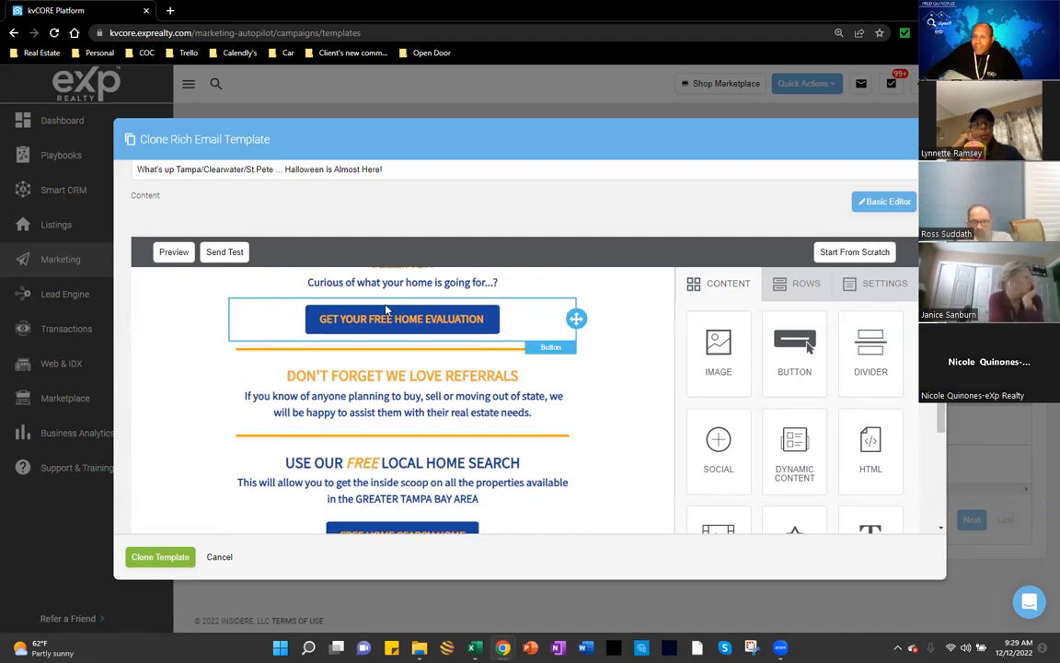
scroll(338, 397, down, 2)
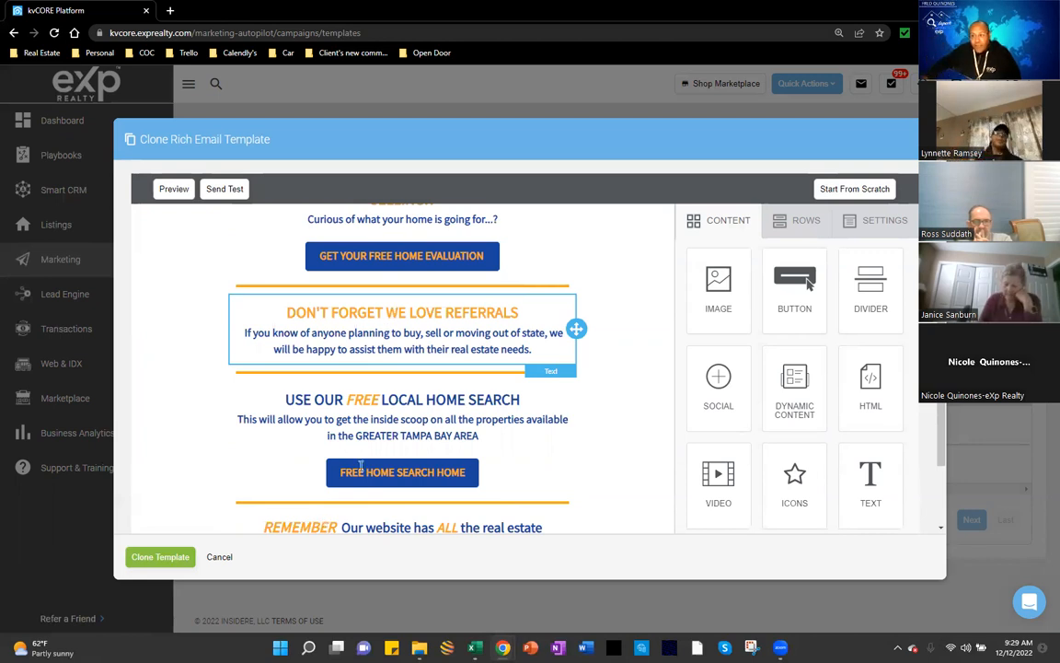
click(465, 255)
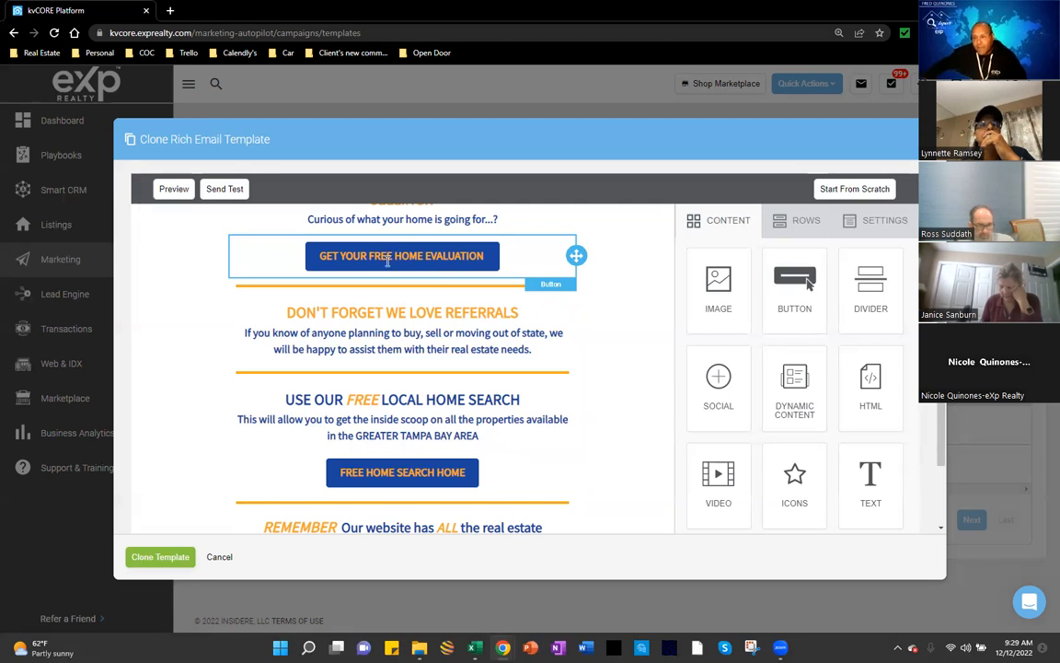
scroll(369, 276, down, 2)
scroll(184, 497, down, 1)
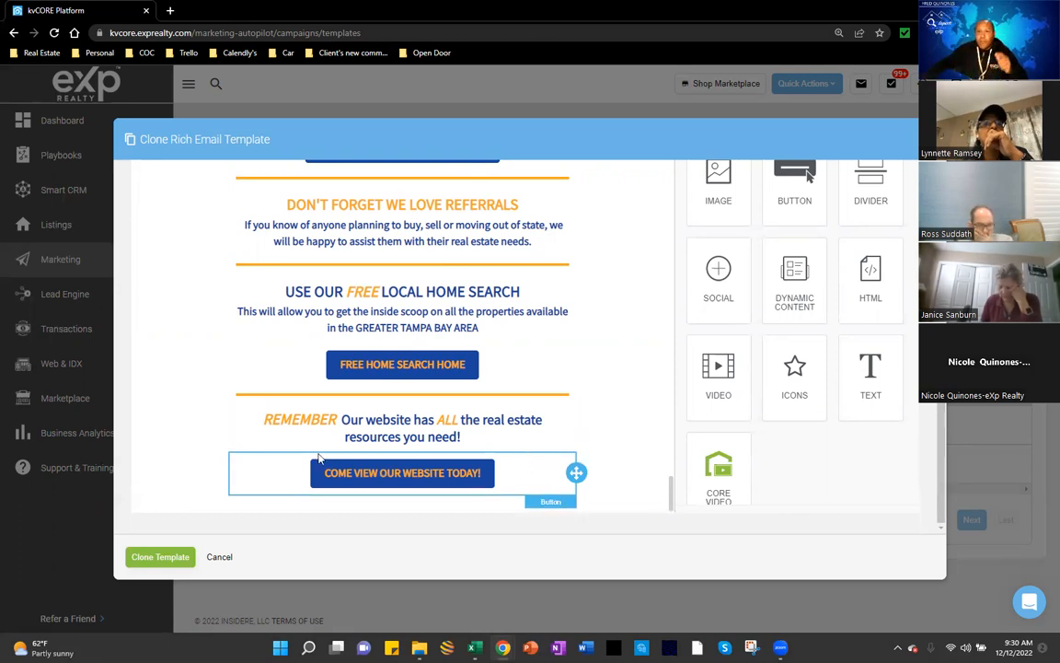
scroll(322, 460, up, 1)
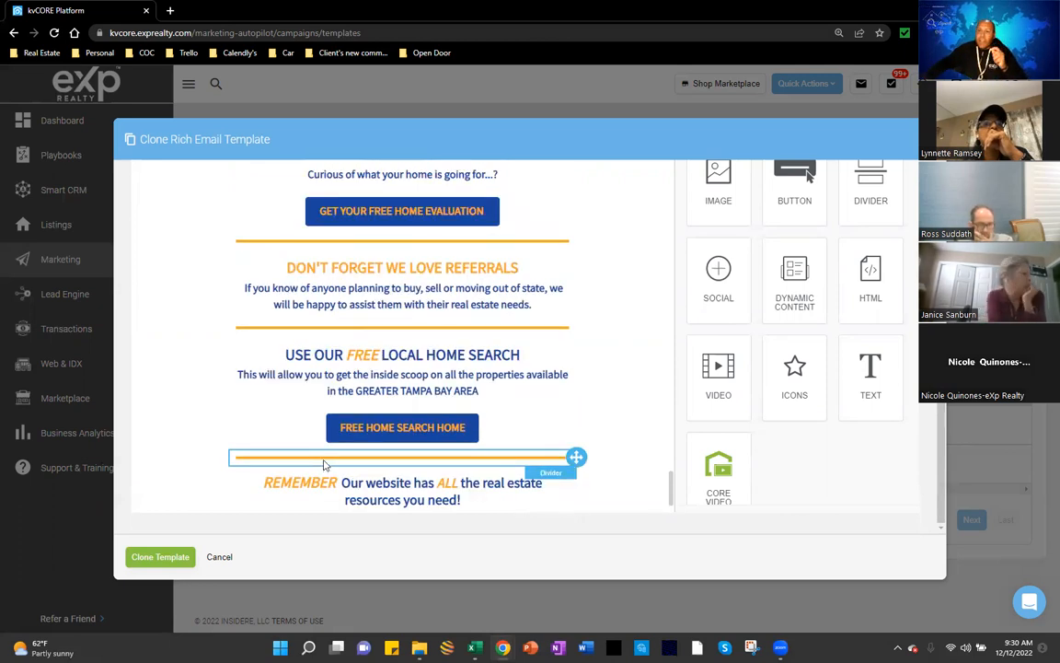
scroll(324, 465, up, 2)
scroll(326, 456, up, 2)
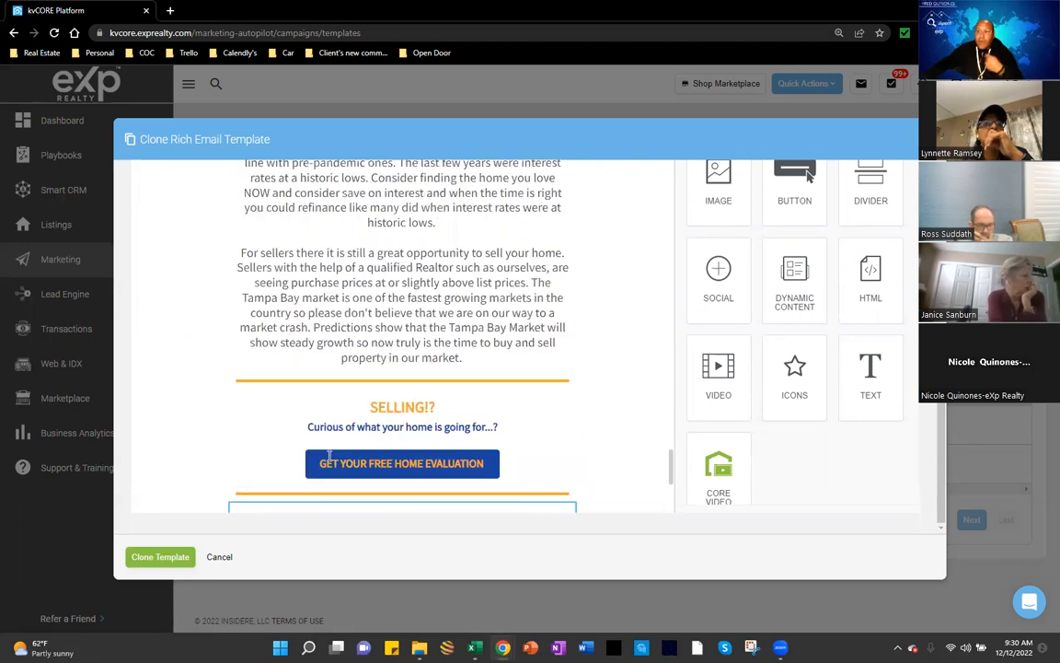
scroll(329, 456, up, 3)
scroll(329, 455, up, 6)
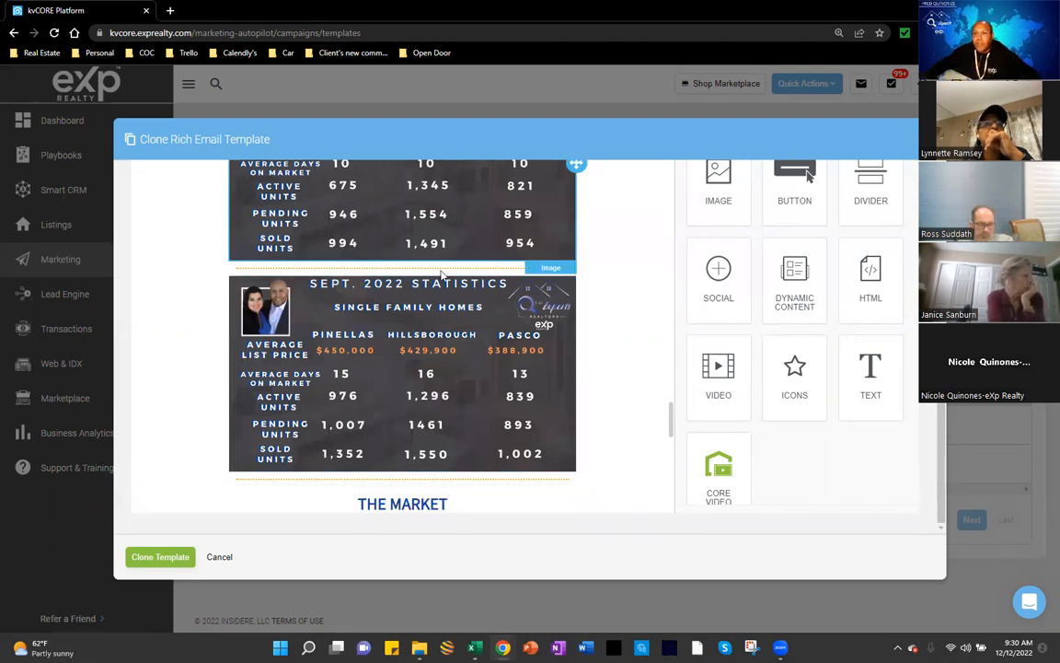
scroll(309, 393, up, 3)
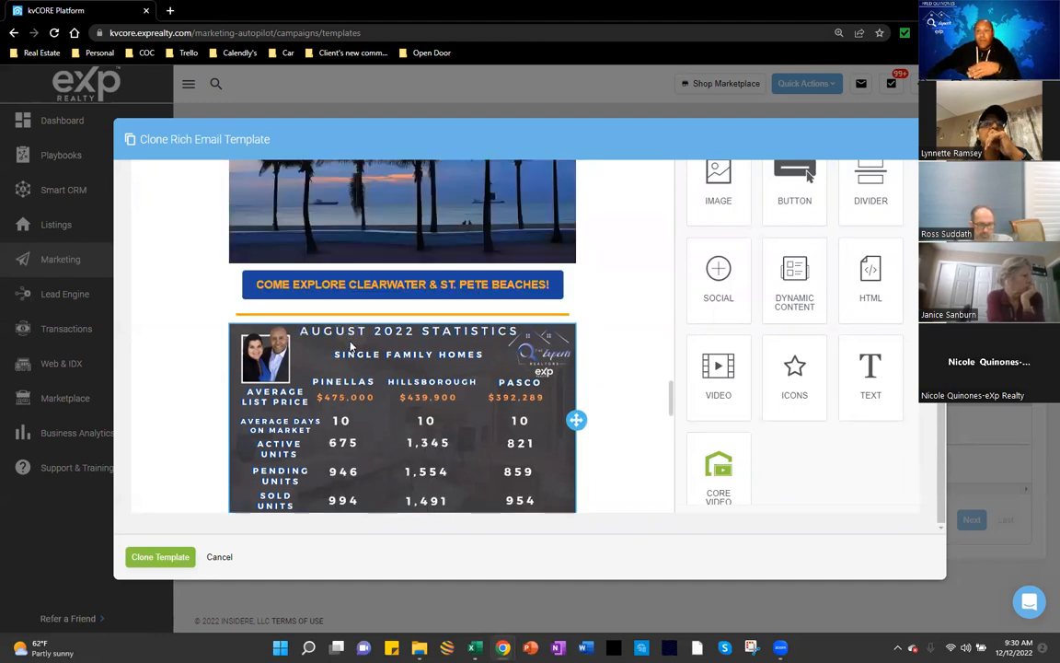
scroll(371, 320, up, 5)
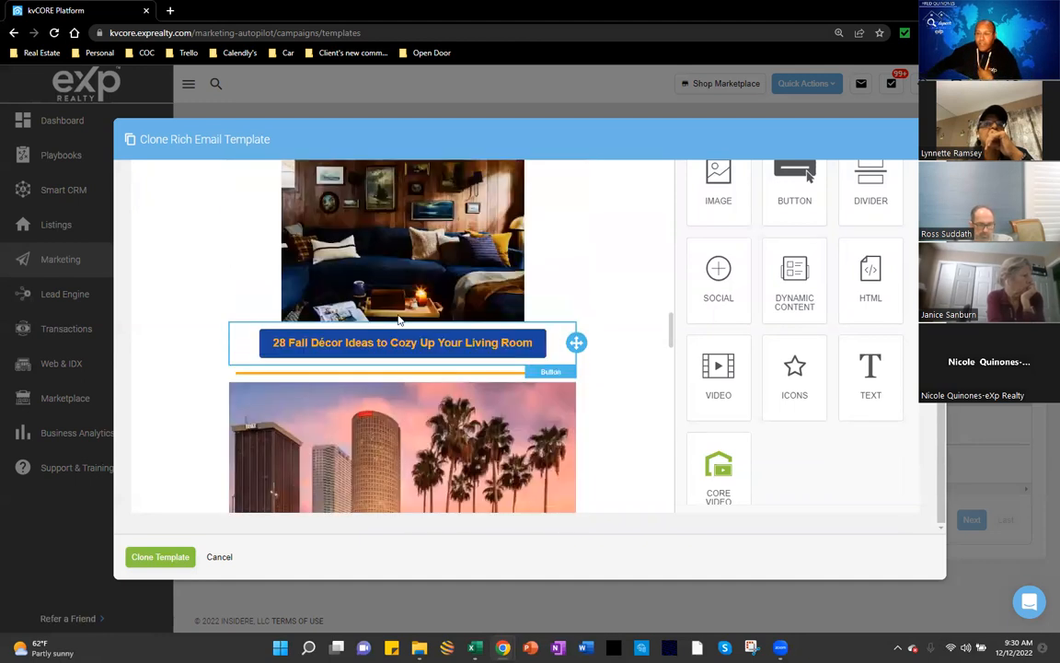
scroll(400, 320, up, 6)
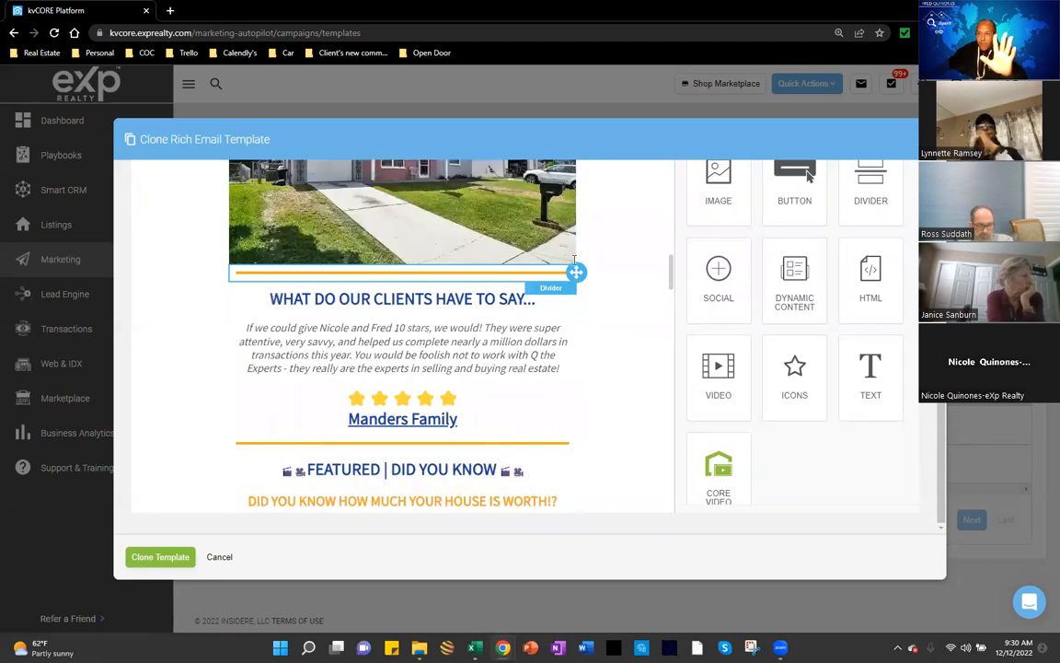
scroll(596, 257, up, 6)
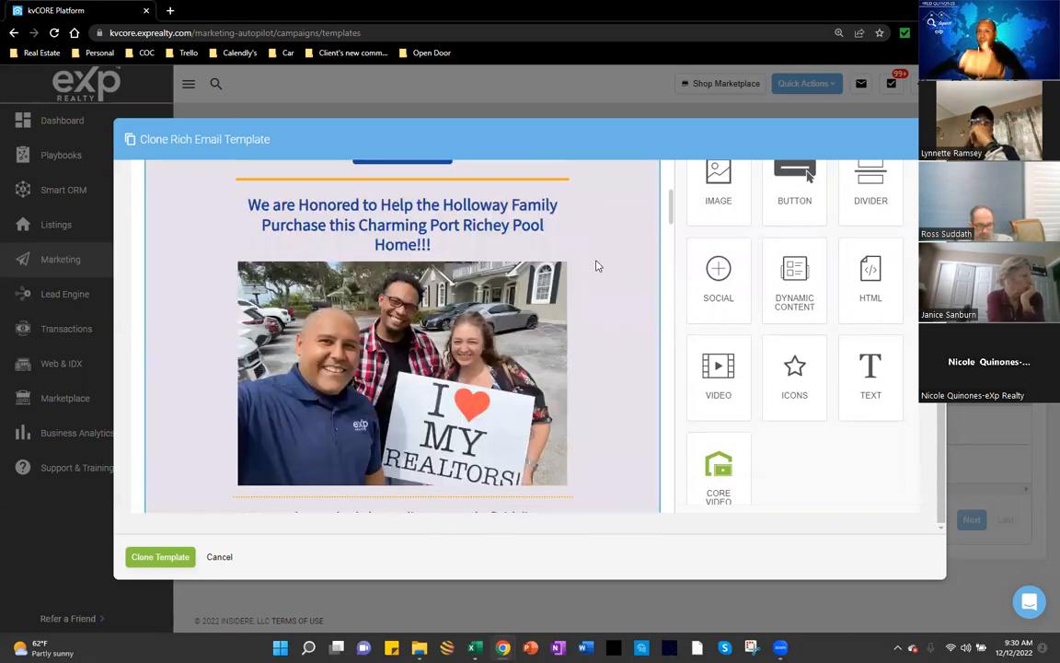
scroll(596, 269, up, 8)
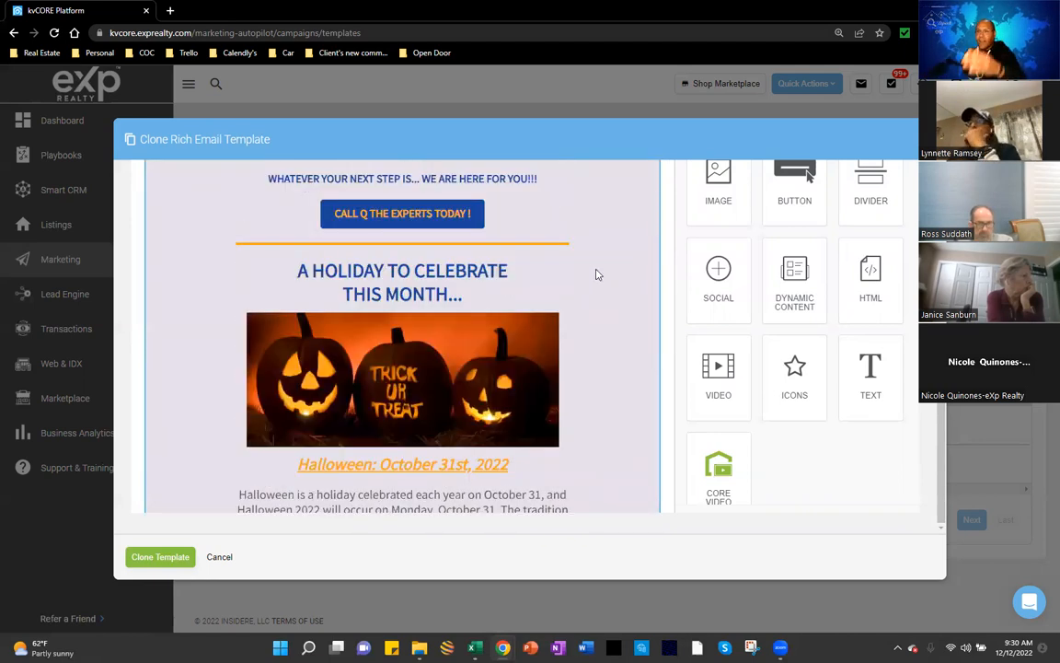
scroll(593, 276, up, 10)
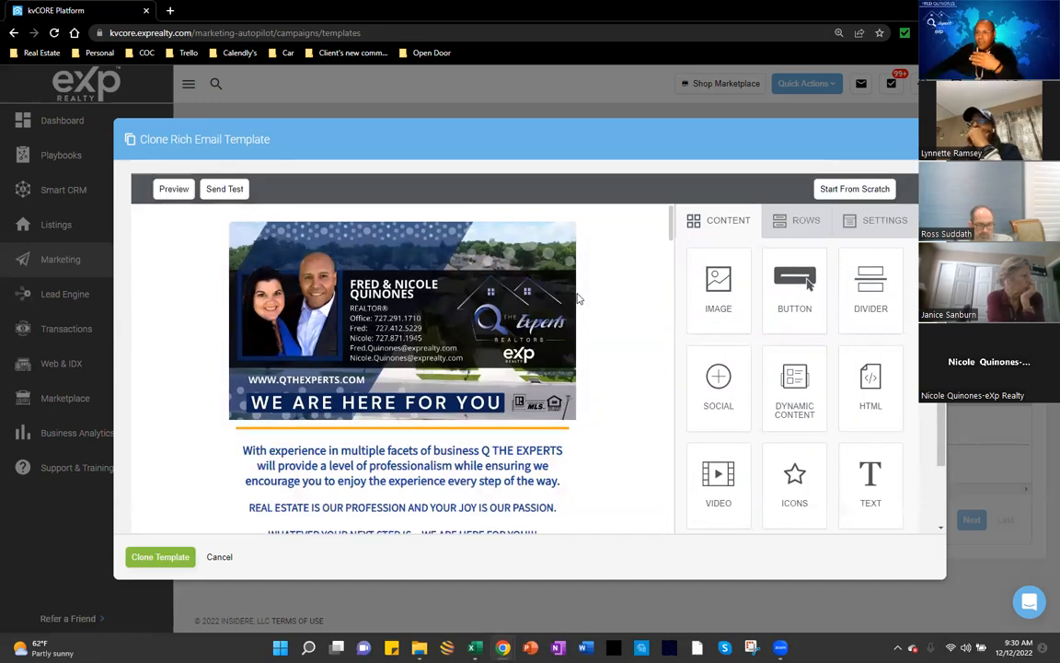
scroll(151, 391, up, 2)
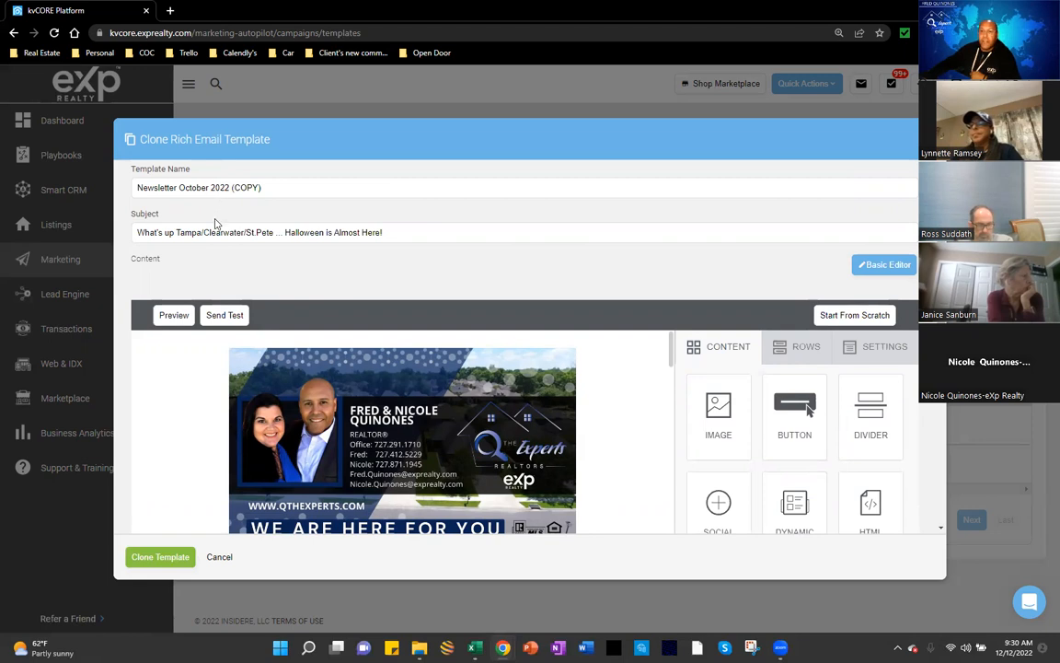
click(139, 232)
drag(254, 228, 302, 229)
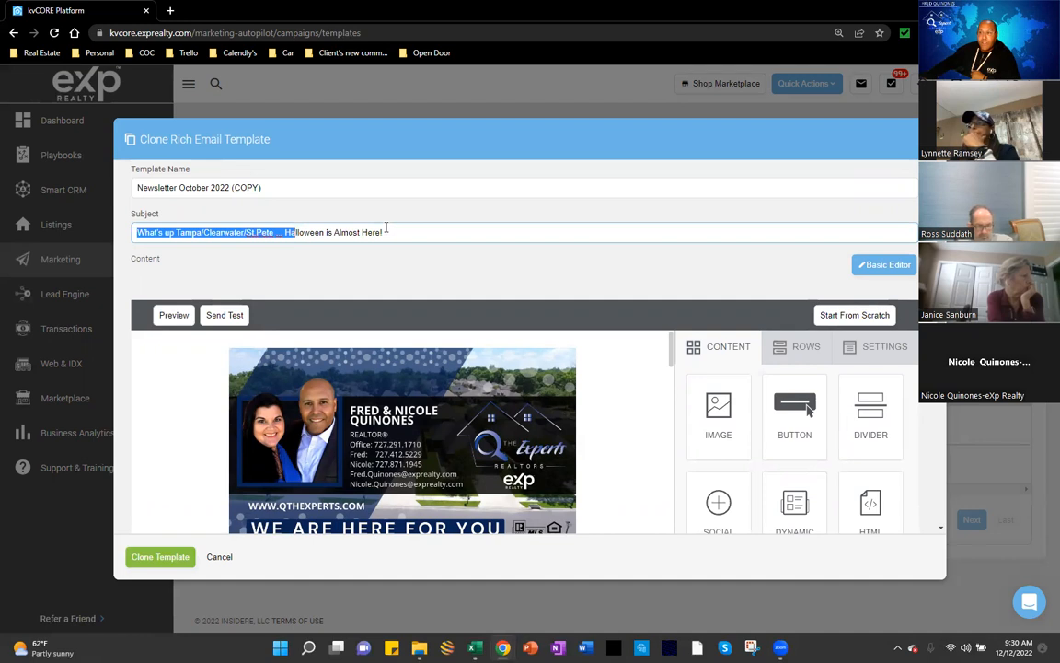
drag(396, 229, 396, 232)
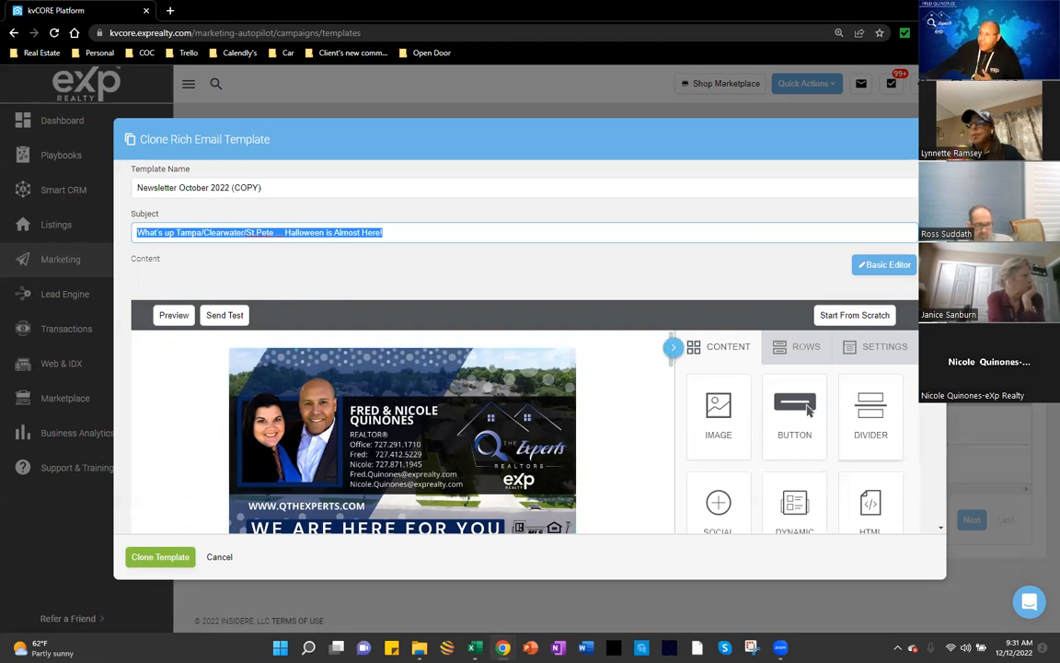
scroll(939, 411, down, 3)
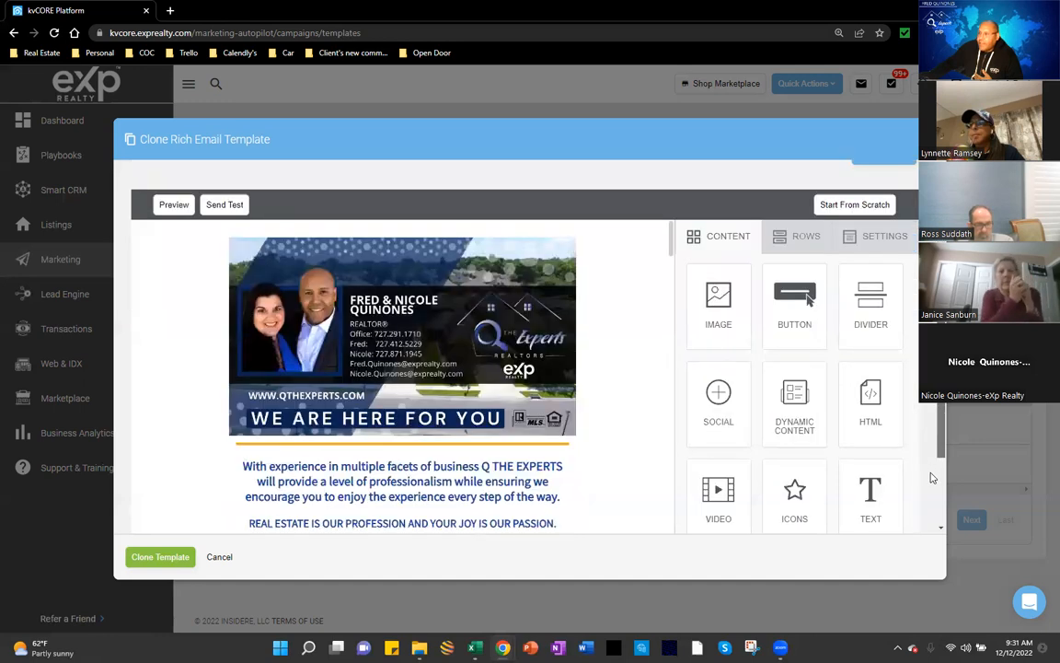
scroll(911, 482, down, 1)
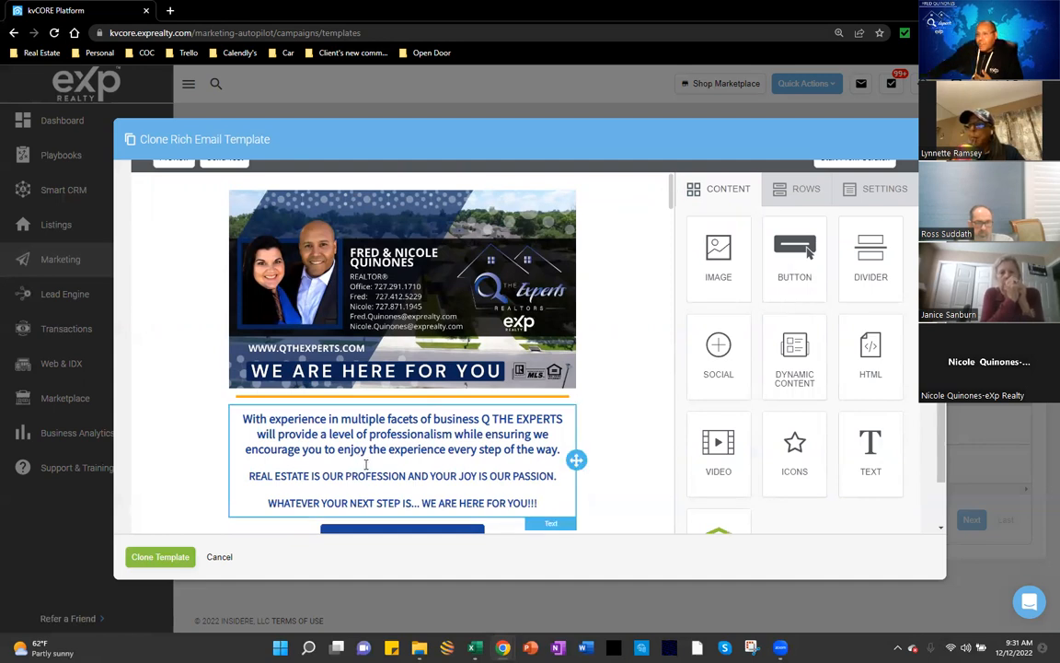
scroll(367, 464, down, 3)
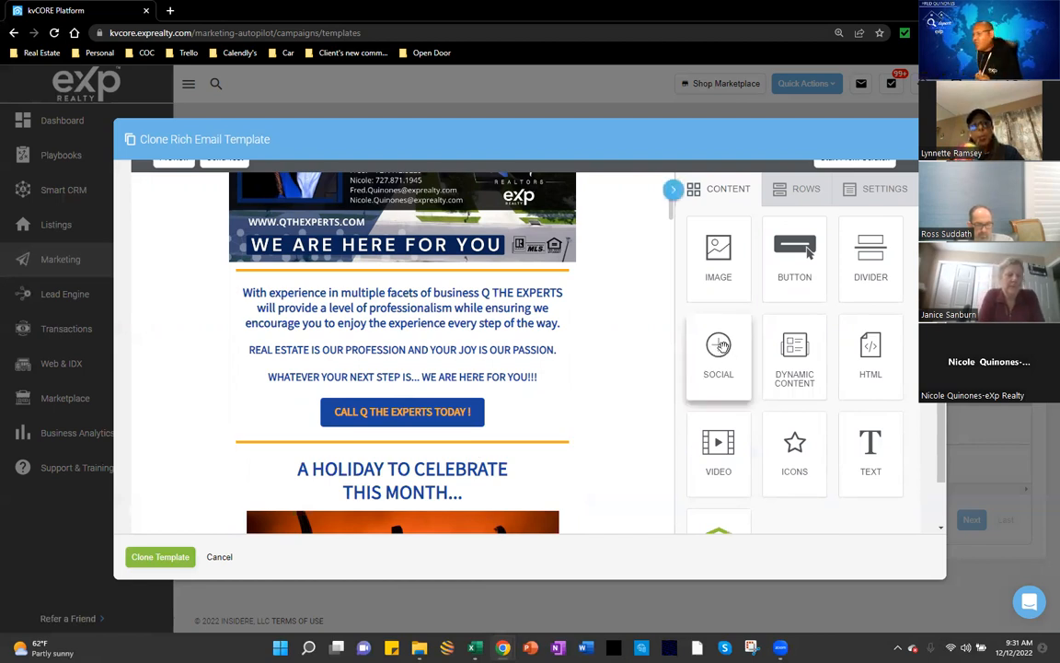
drag(718, 345, 490, 457)
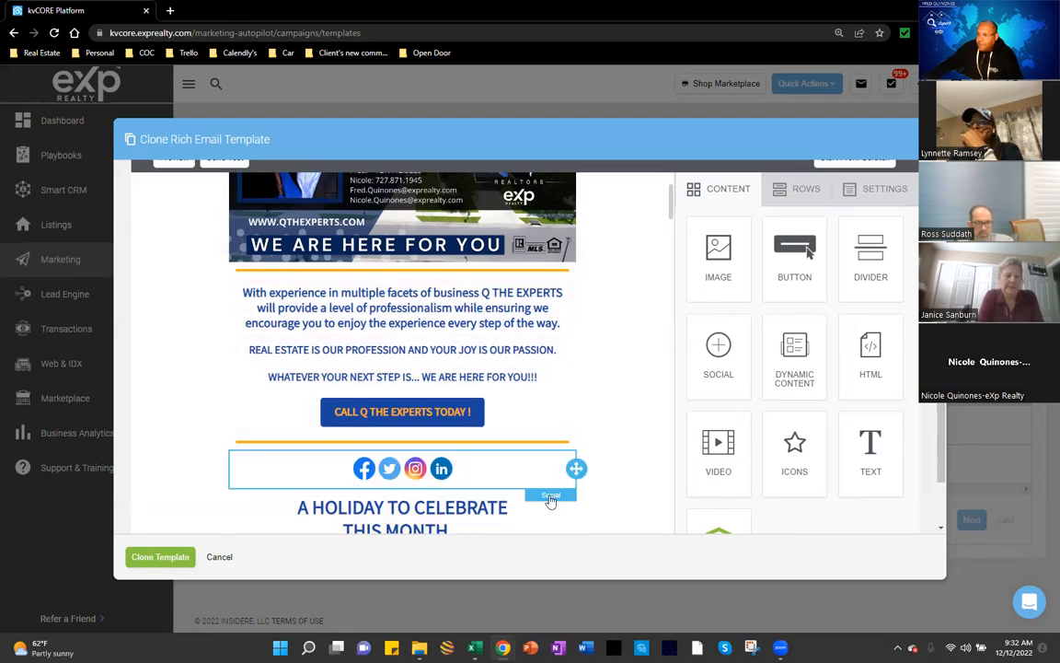
click(550, 500)
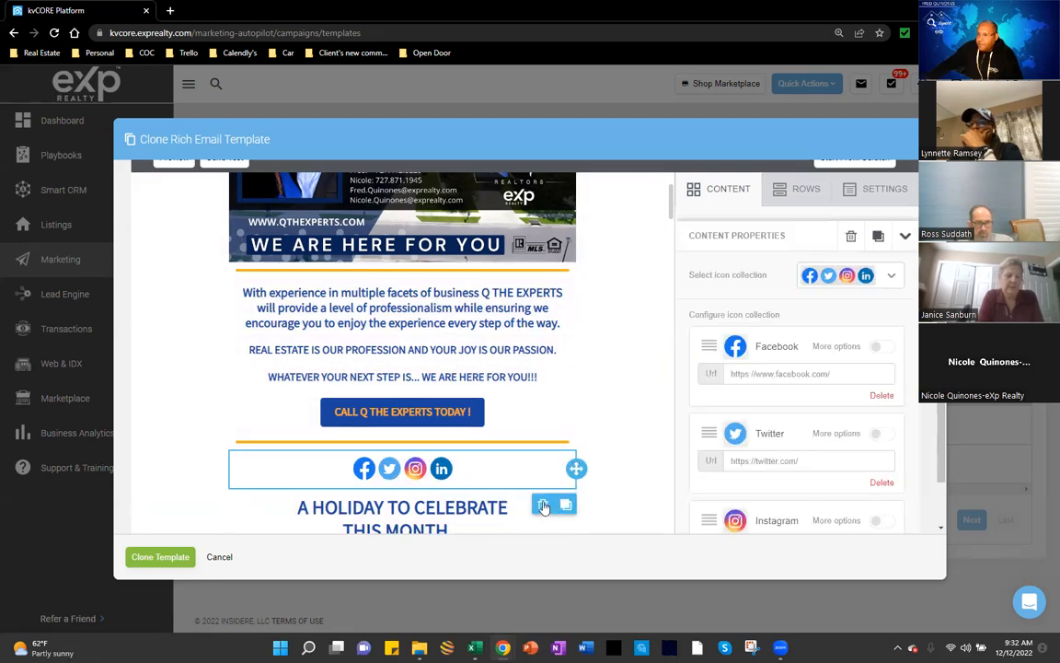
click(543, 504)
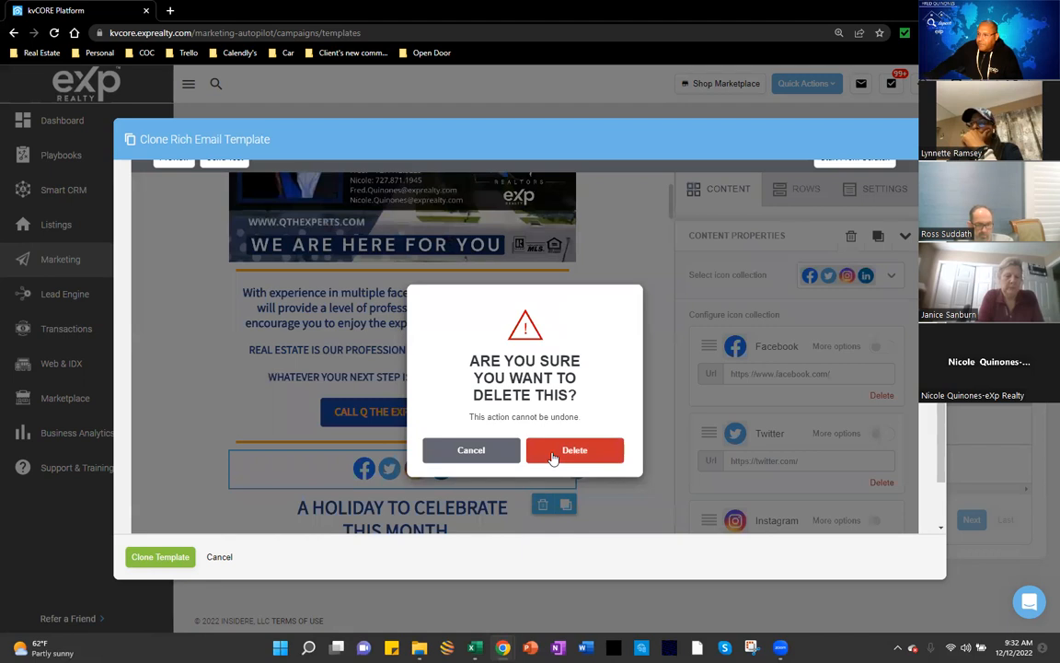
click(554, 451)
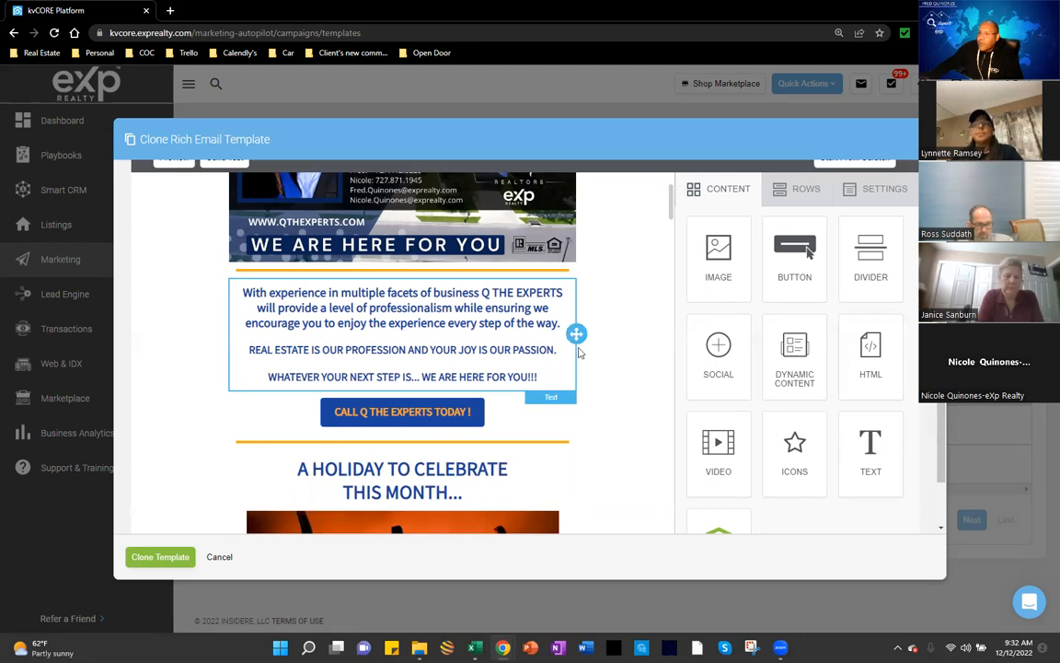
scroll(579, 350, up, 5)
scroll(556, 368, down, 1)
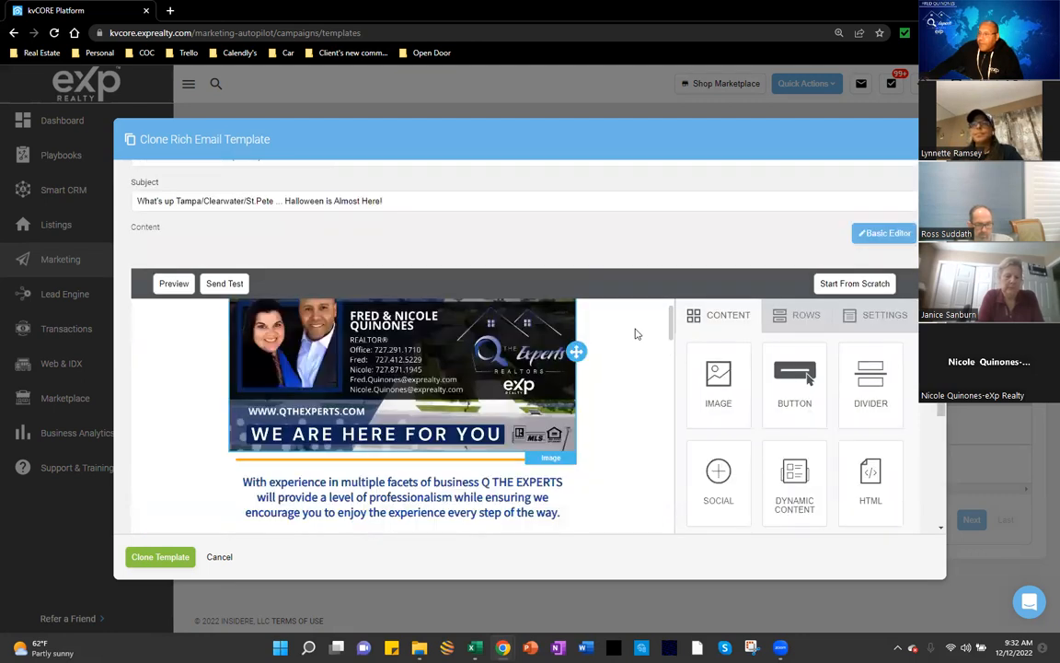
key(ctrl+a)
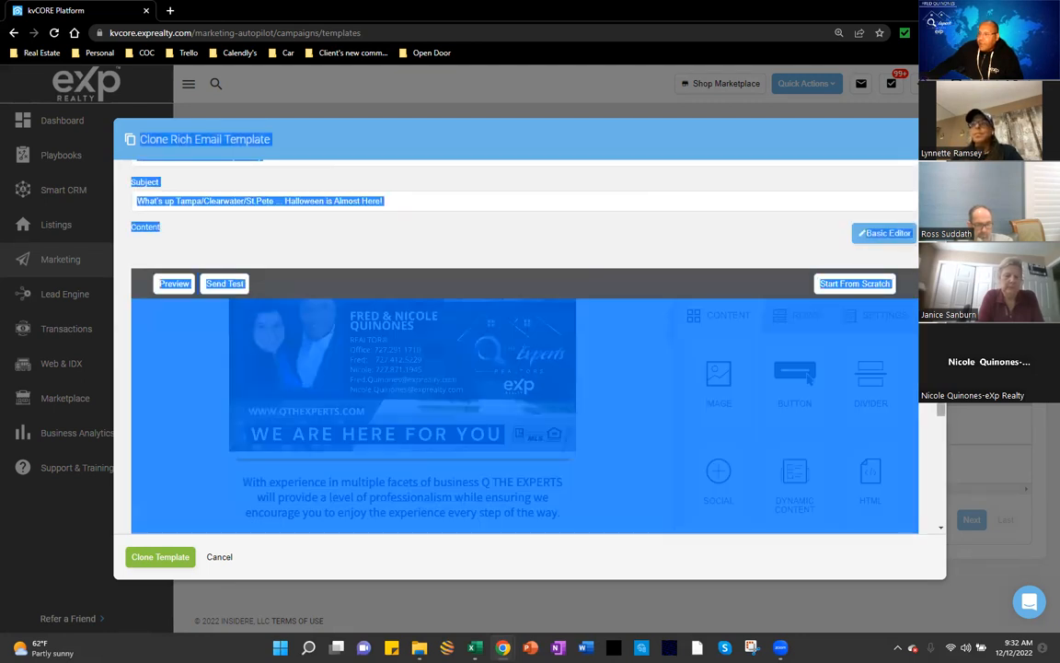
Step: Clear the stray highlight, select the header row and image, and show the CONTENT block tiles
scroll(932, 423, down, 2)
click(629, 281)
click(524, 255)
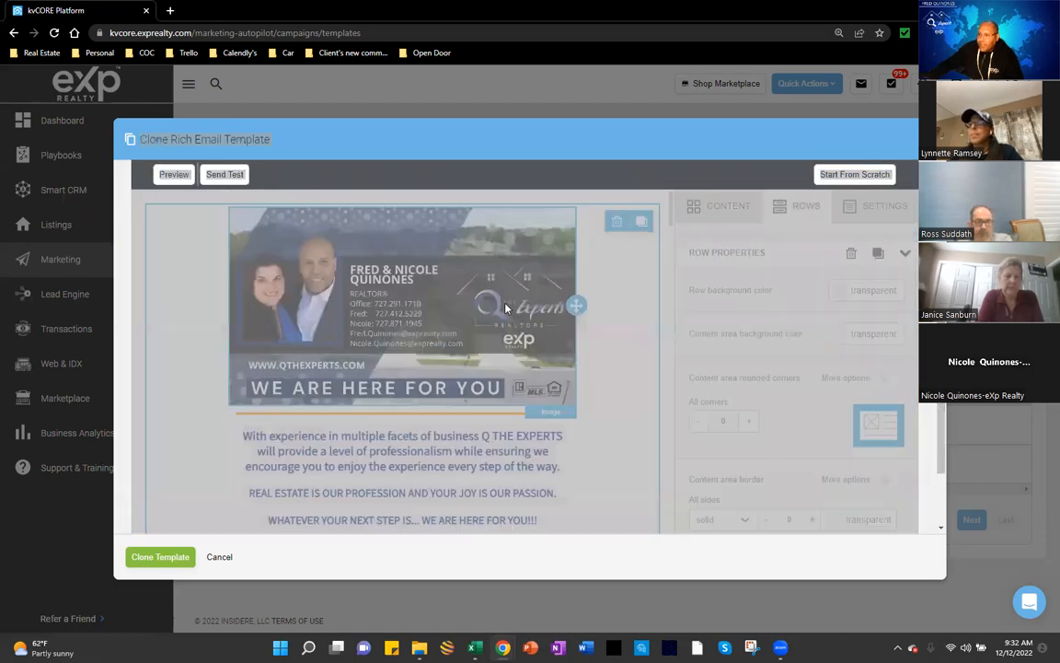
click(283, 299)
click(634, 291)
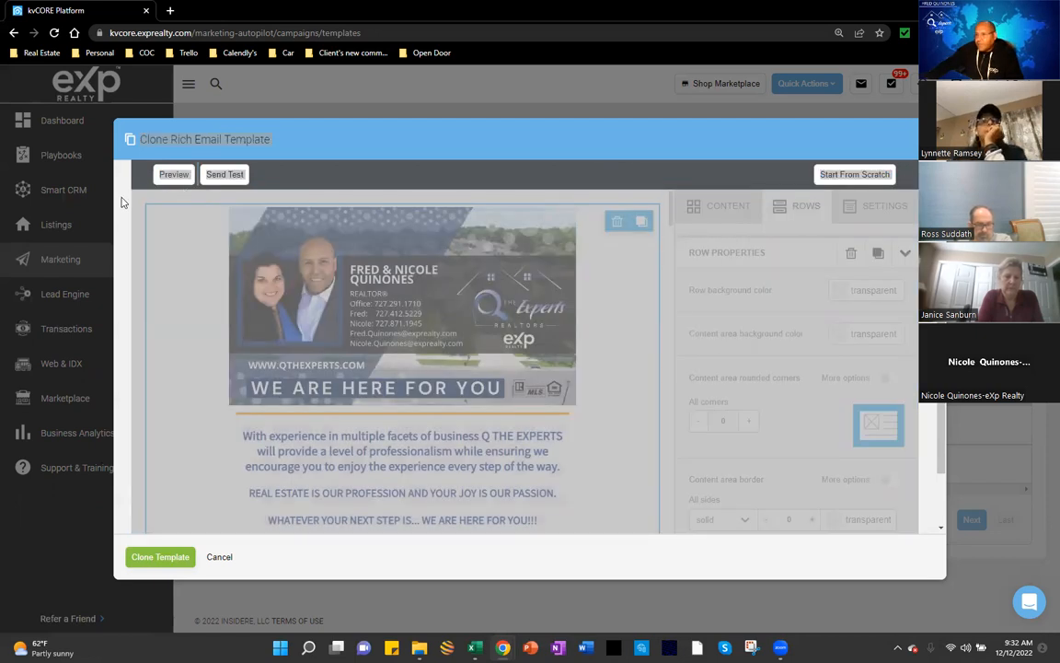
click(630, 342)
scroll(800, 368, up, 2)
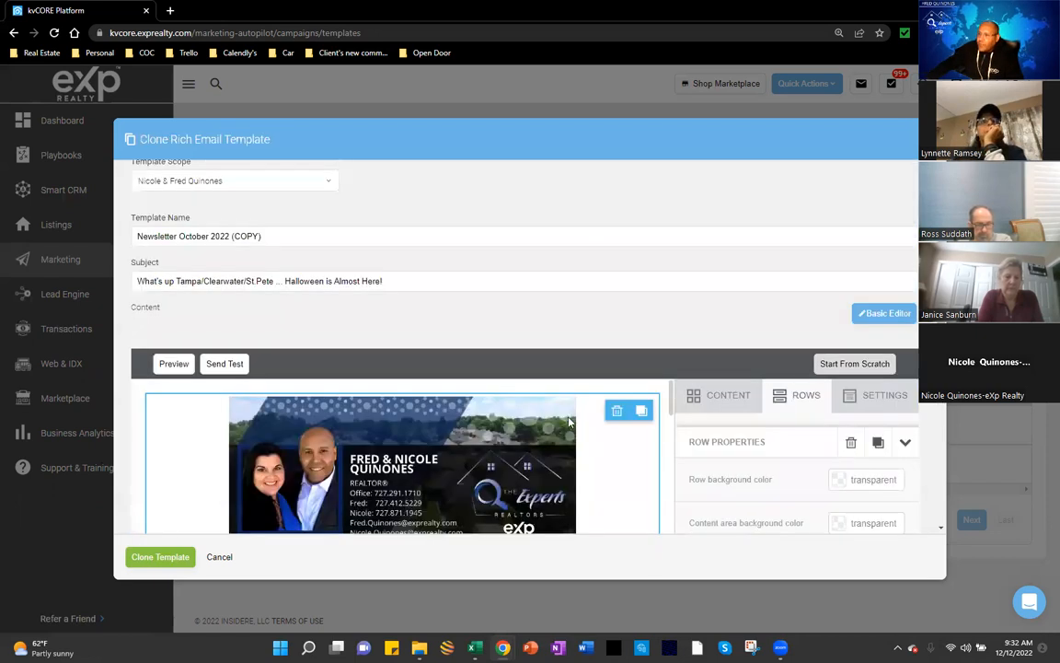
scroll(589, 404, down, 2)
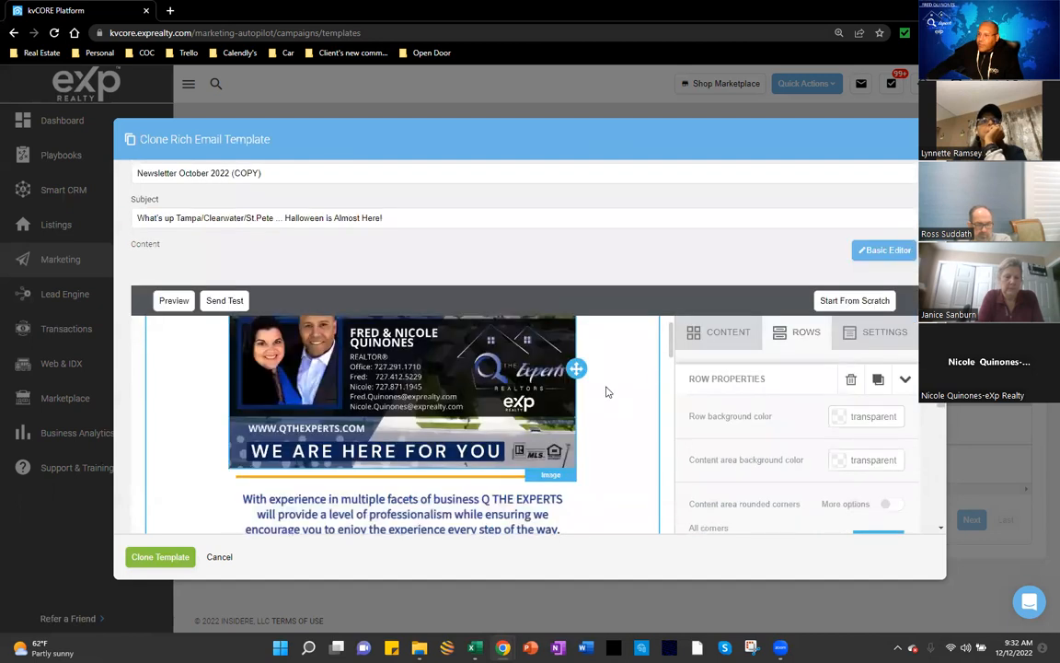
click(726, 337)
click(723, 336)
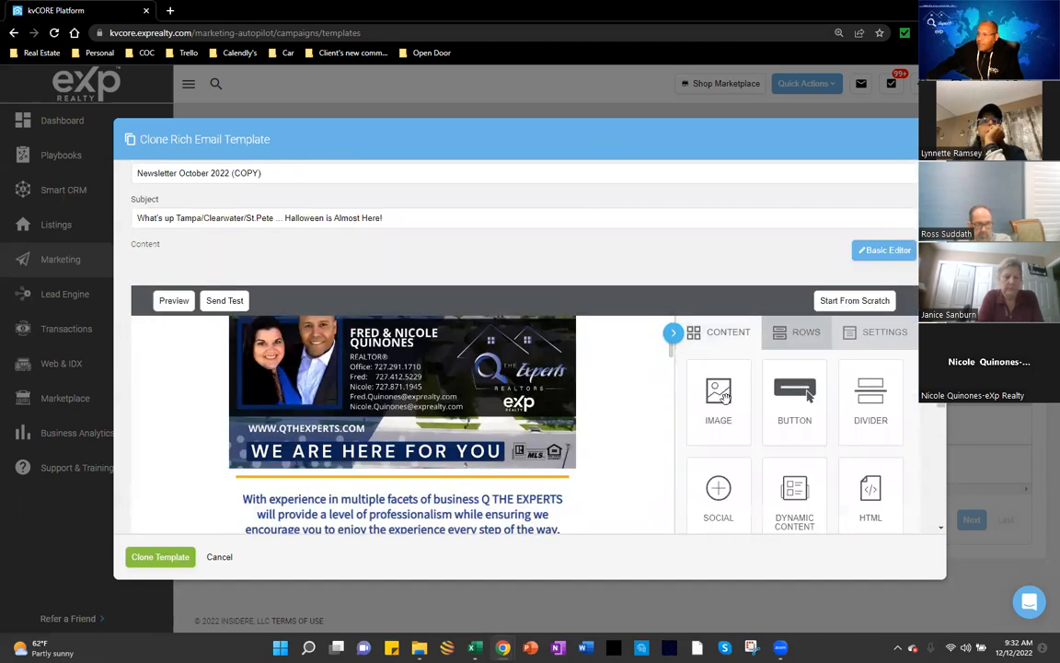
Step: Drop an IMAGE block beneath the 'WE ARE HERE FOR YOU' banner and browse for its picture
drag(718, 391, 403, 471)
scroll(642, 424, down, 1)
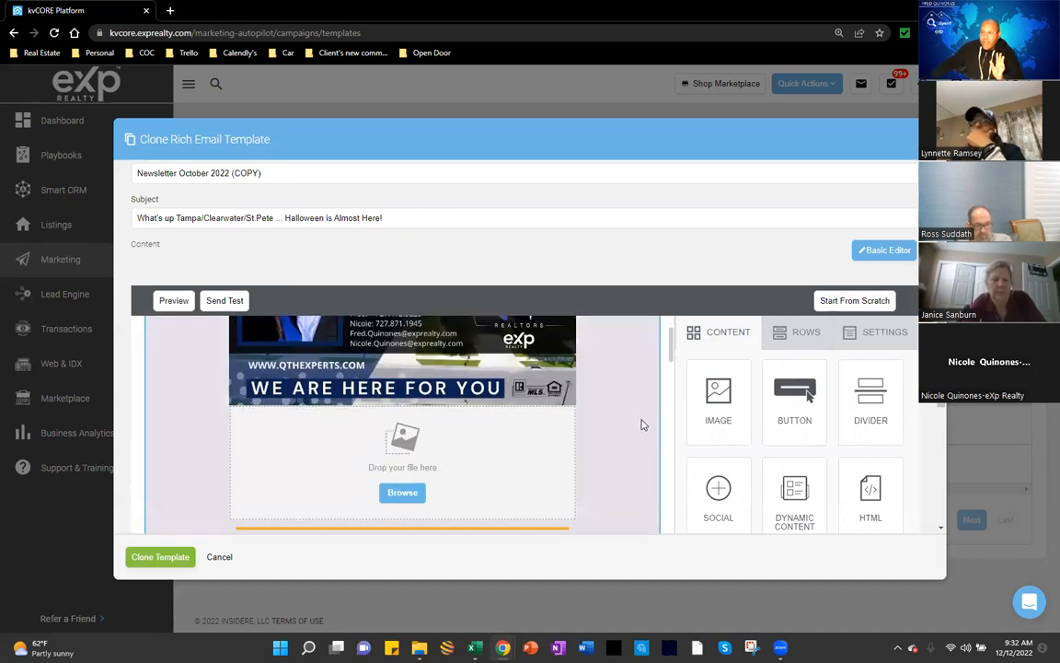
scroll(637, 427, down, 1)
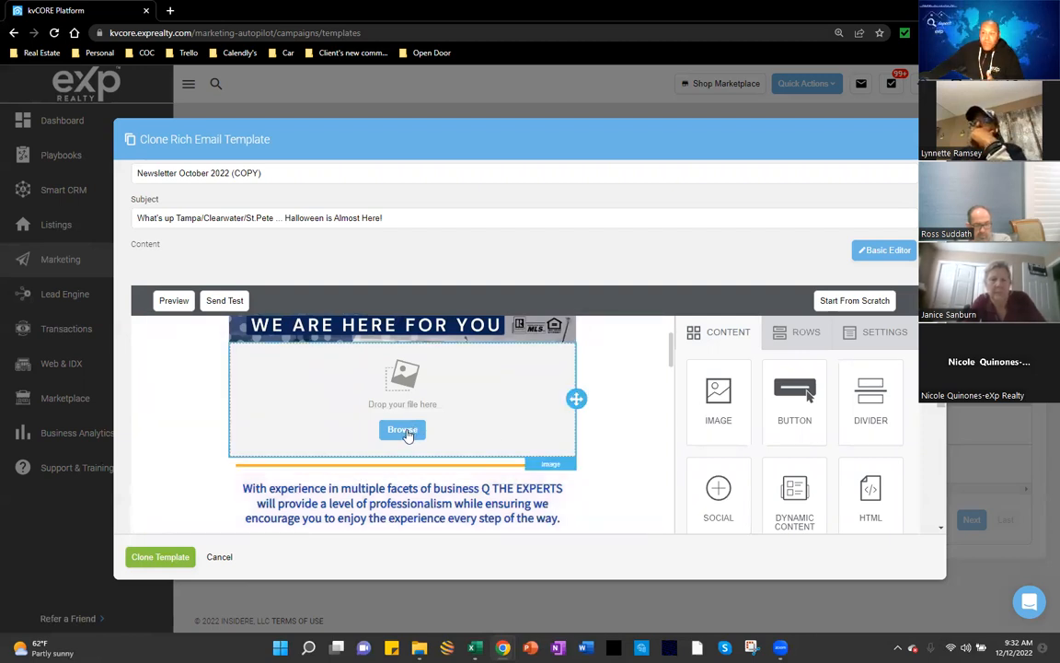
click(406, 433)
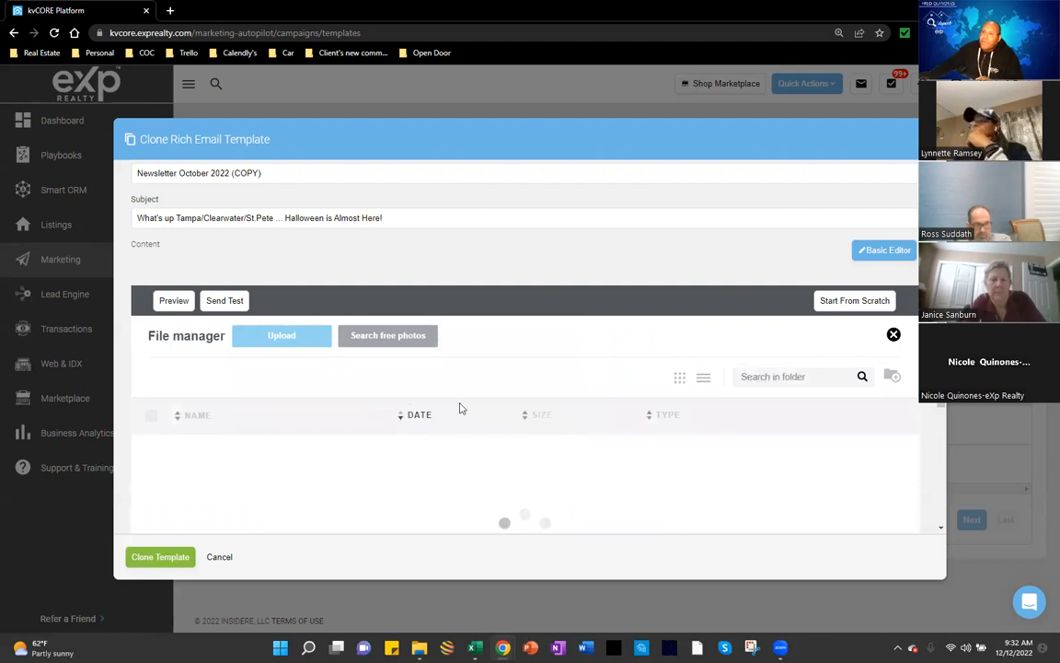
Step: Reopen the file manager from the new image block and insert the Nov 2022 statistics PNG
scroll(460, 408, down, 1)
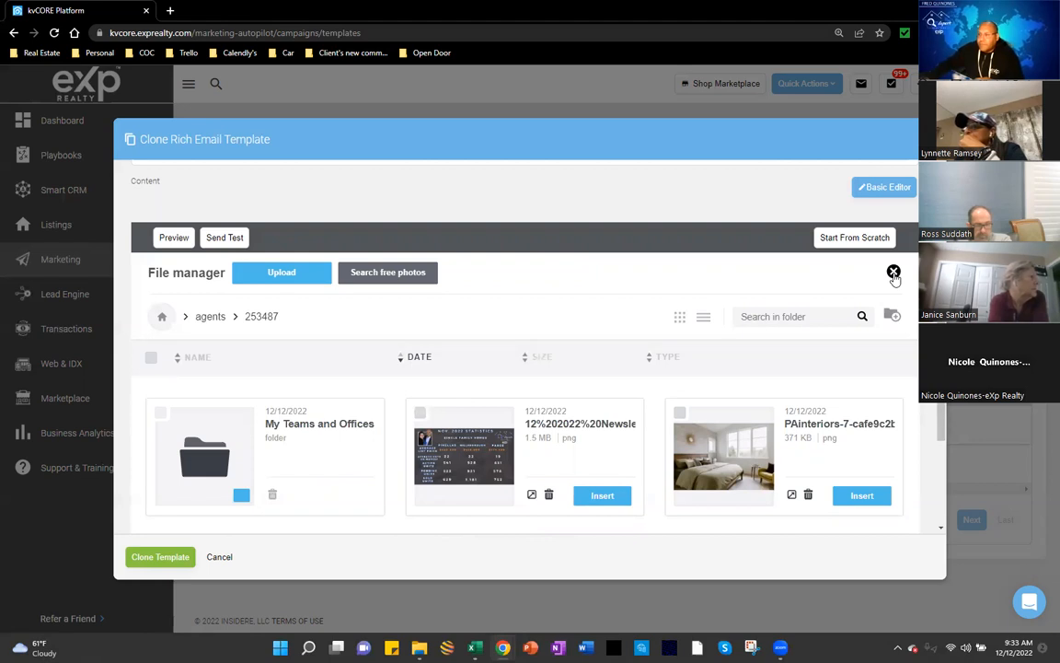
click(893, 273)
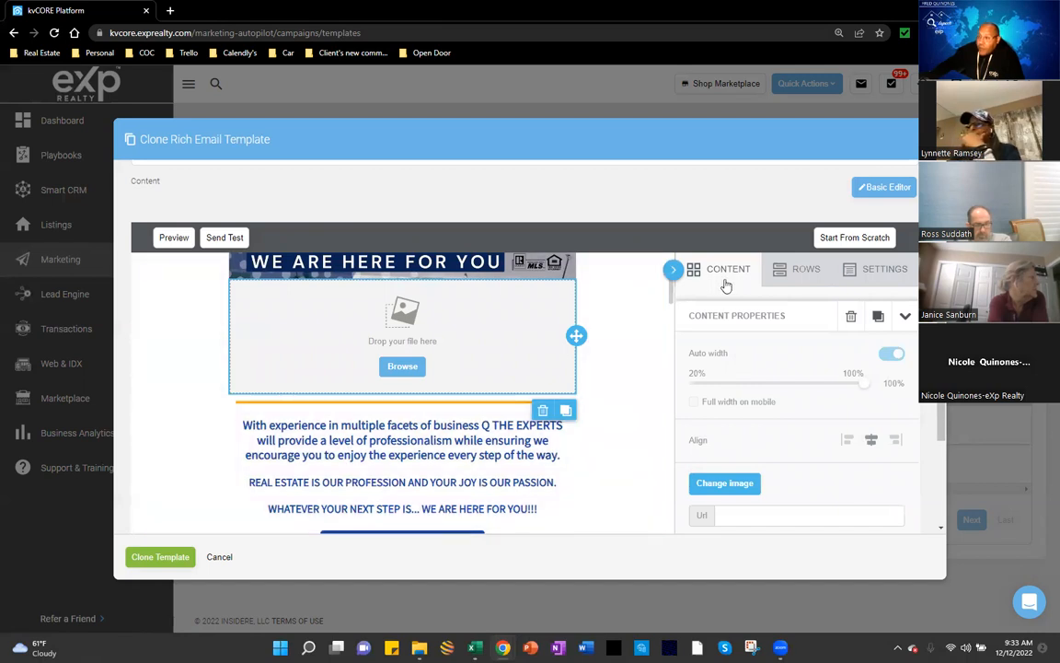
click(402, 366)
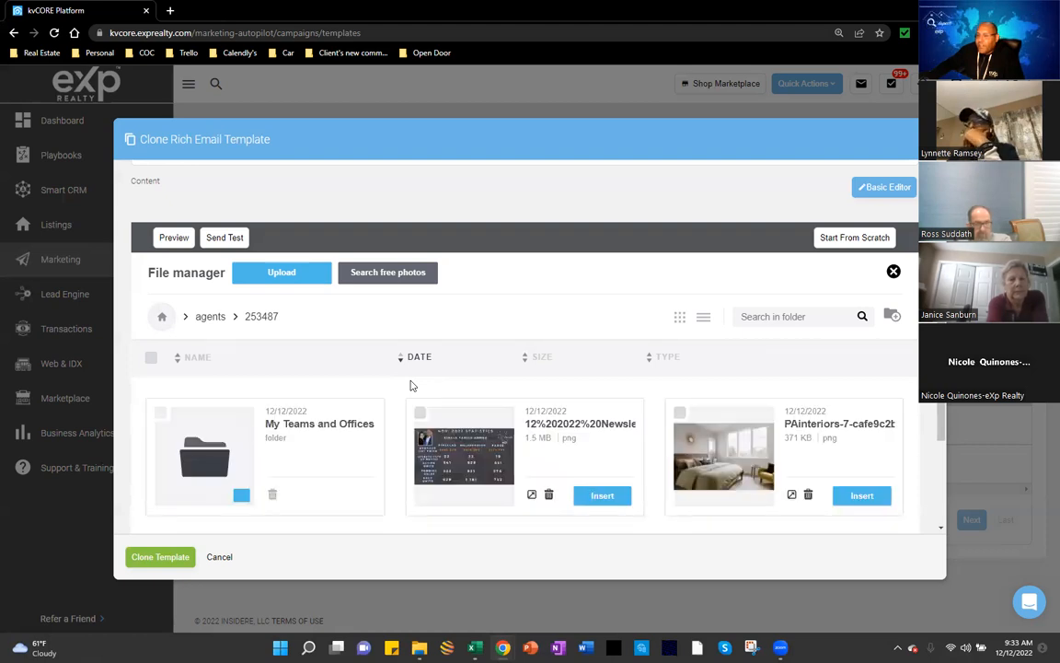
scroll(500, 398, down, 2)
scroll(502, 398, down, 1)
scroll(502, 405, up, 4)
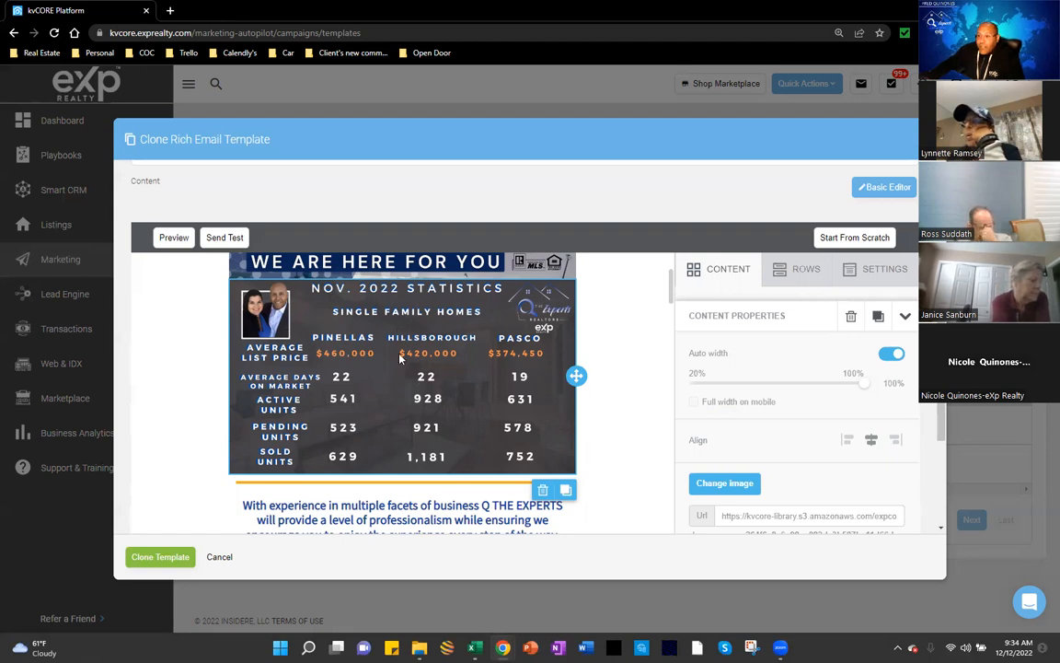
Step: Drag the Nov. 2022 statistics image block to sit just below the gold divider line
drag(576, 375, 559, 495)
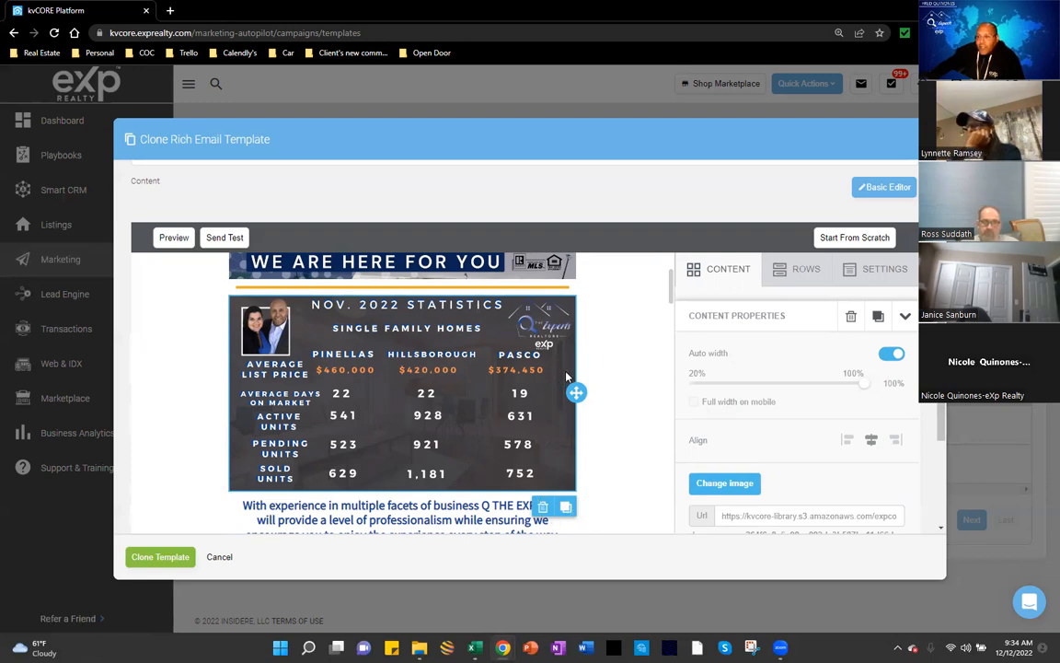
drag(575, 393, 524, 397)
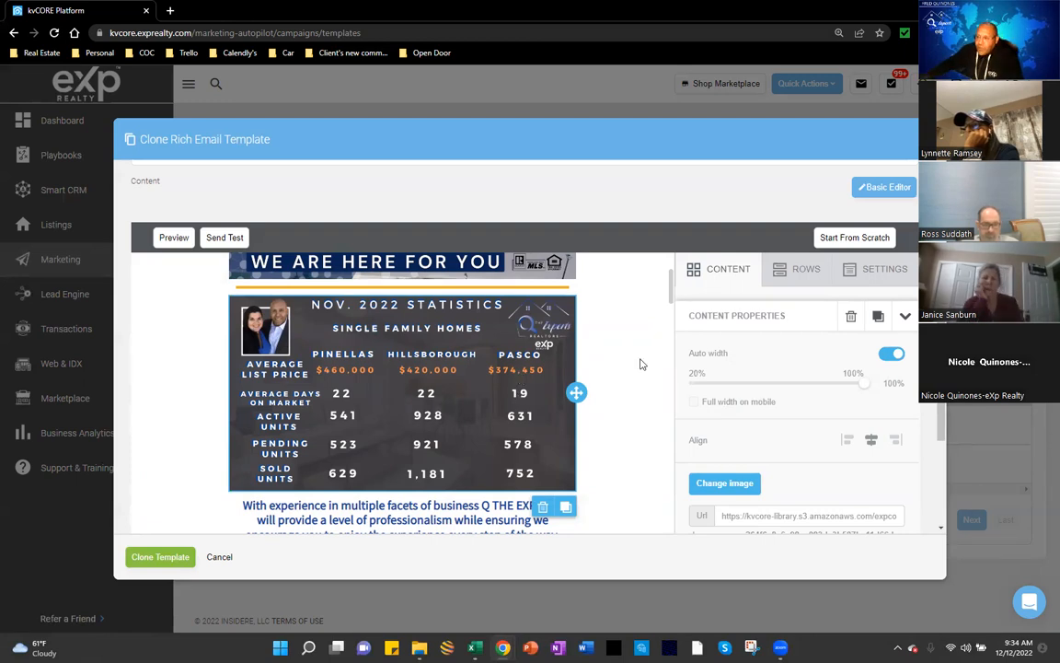
drag(574, 393, 541, 432)
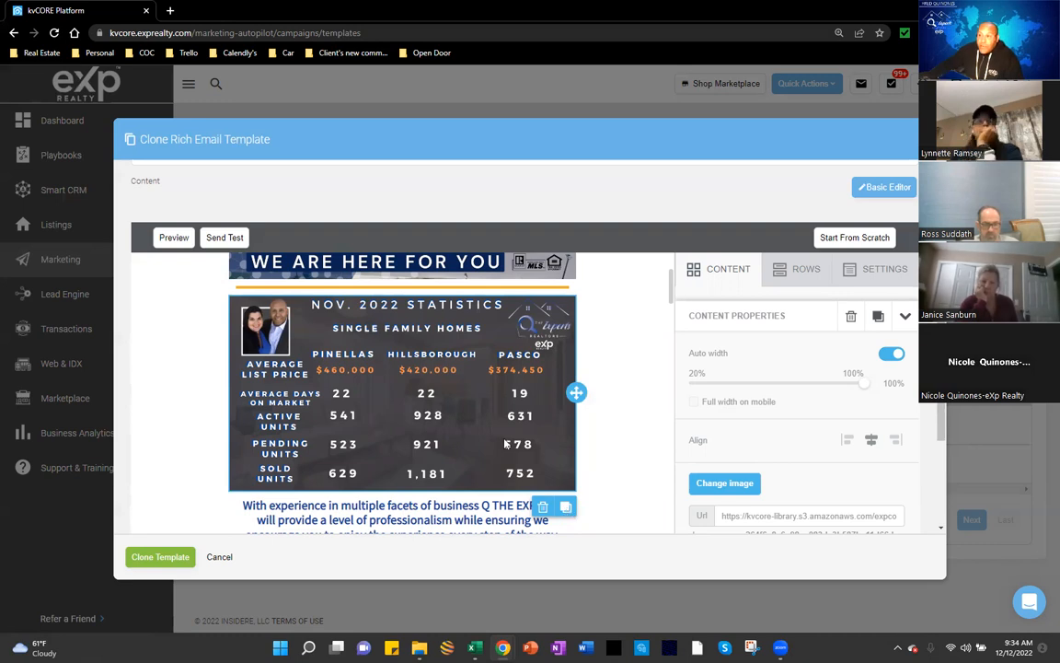
scroll(505, 407, up, 1)
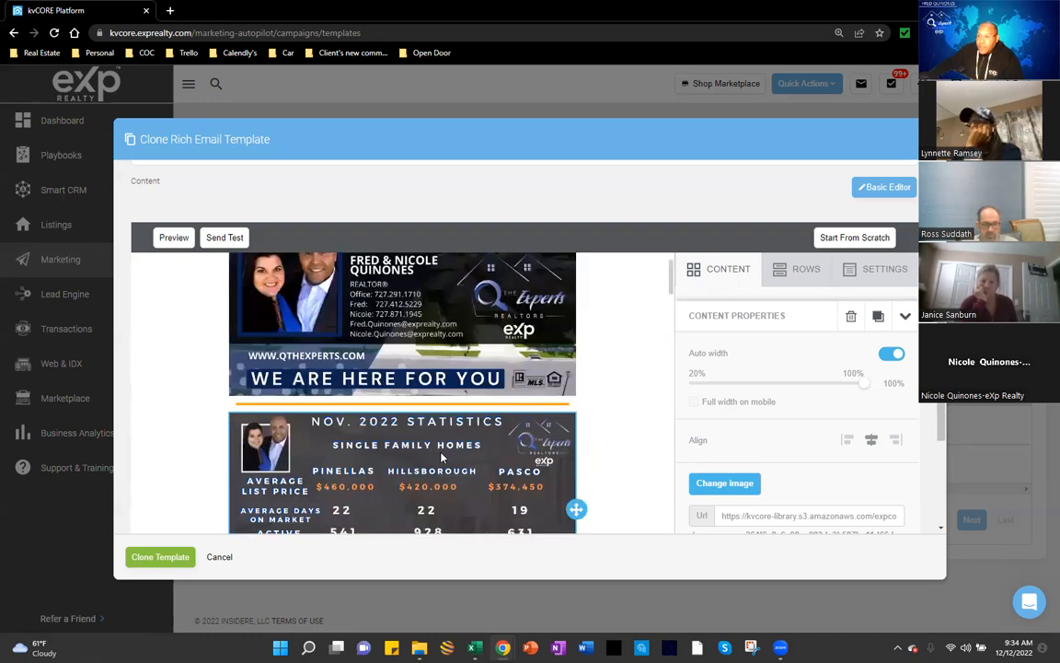
scroll(441, 457, up, 1)
scroll(507, 429, down, 1)
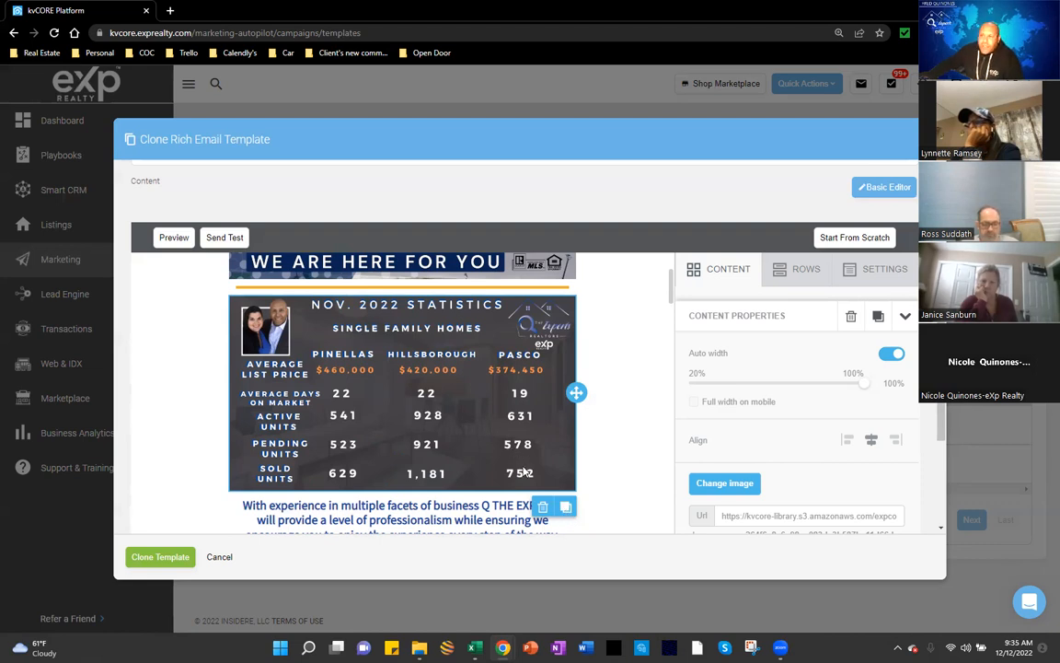
click(565, 507)
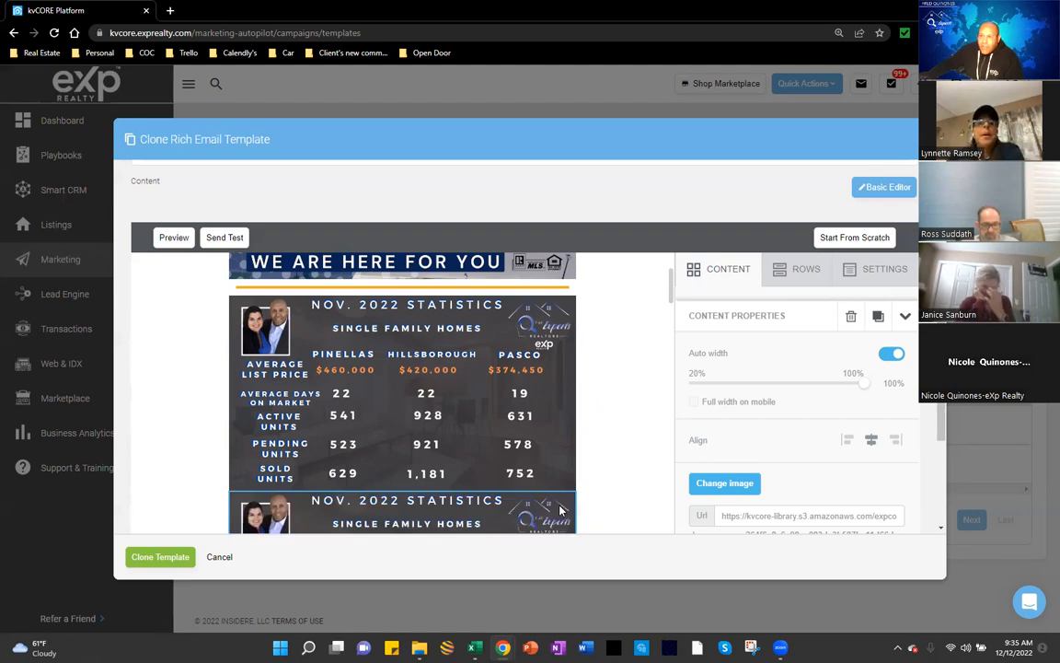
scroll(565, 511, down, 2)
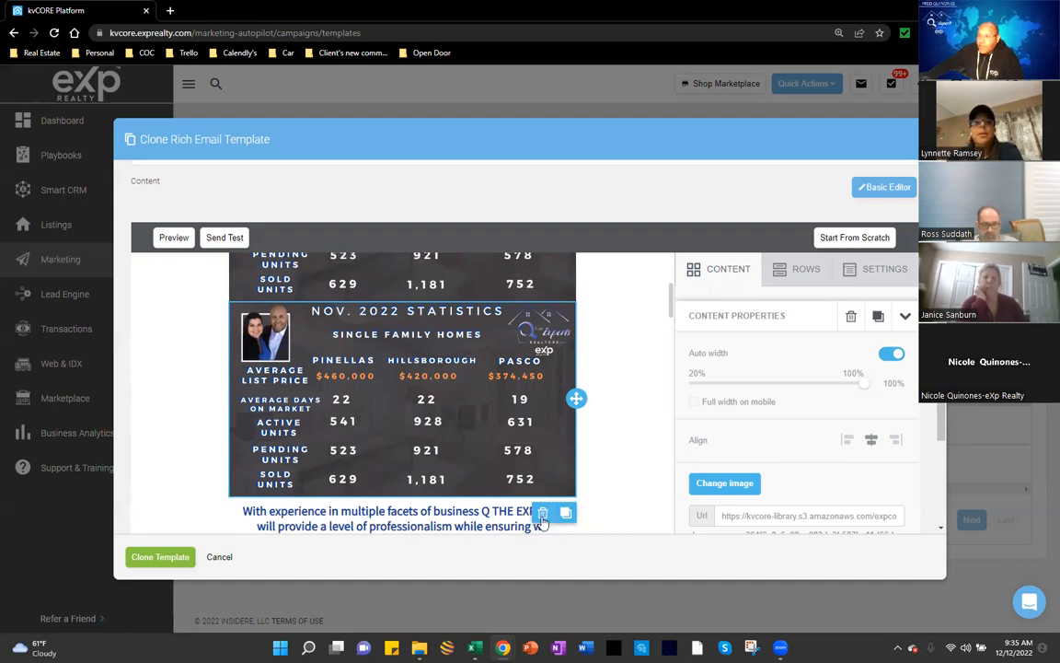
click(546, 513)
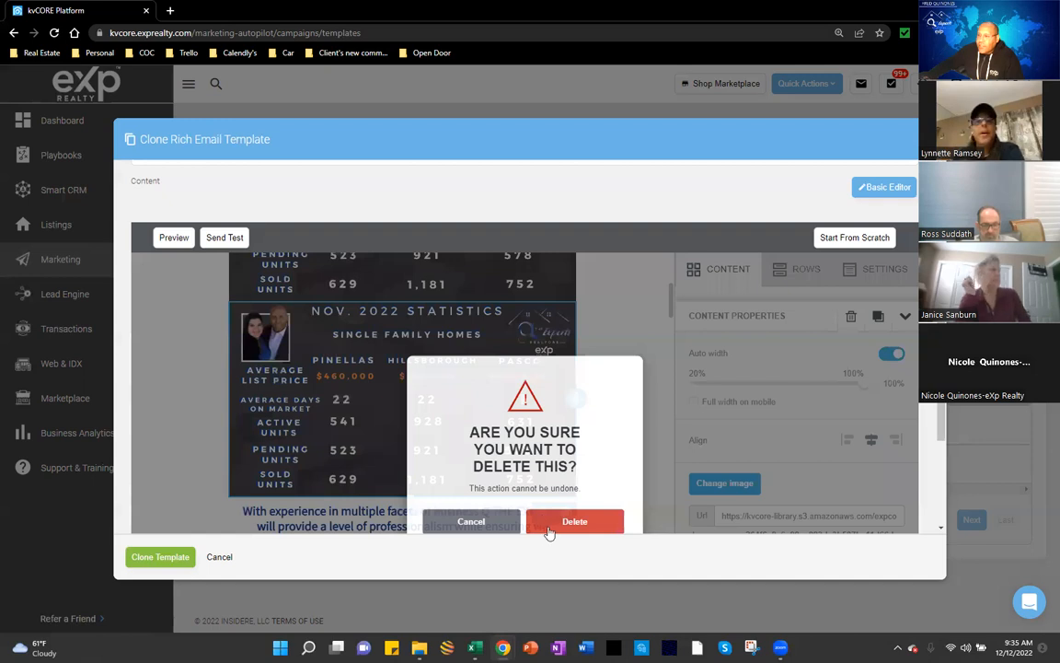
click(550, 525)
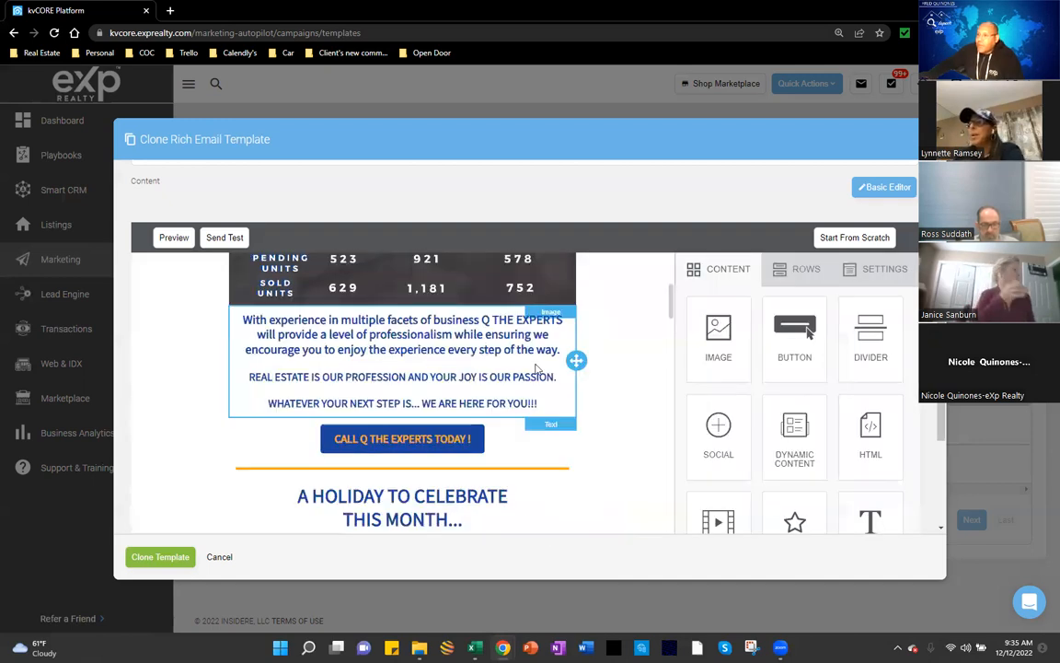
scroll(460, 361, up, 2)
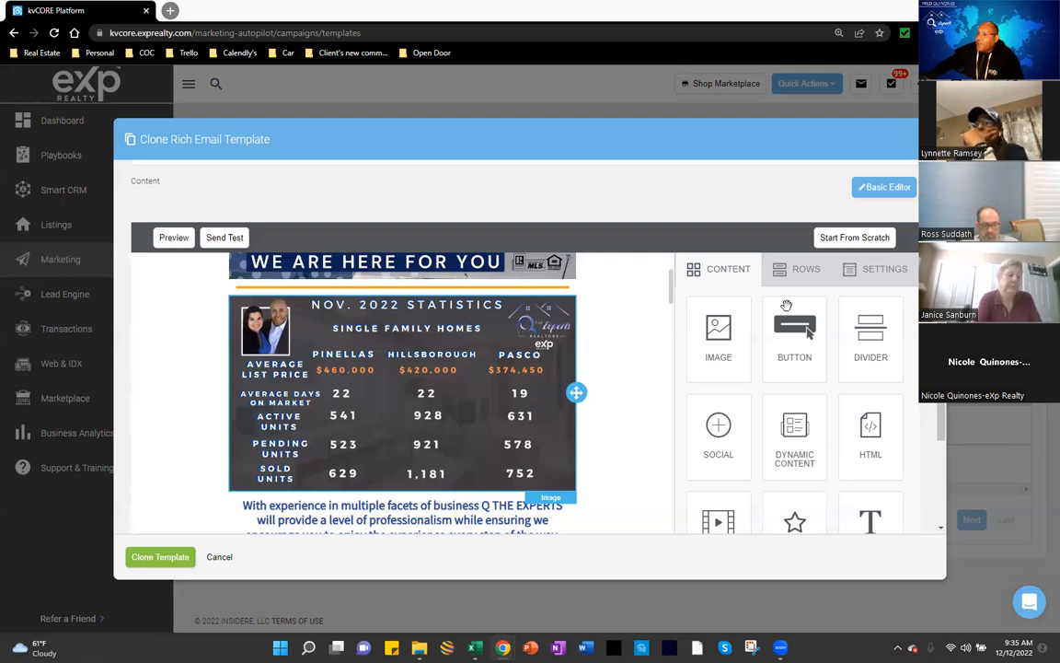
drag(723, 354, 451, 289)
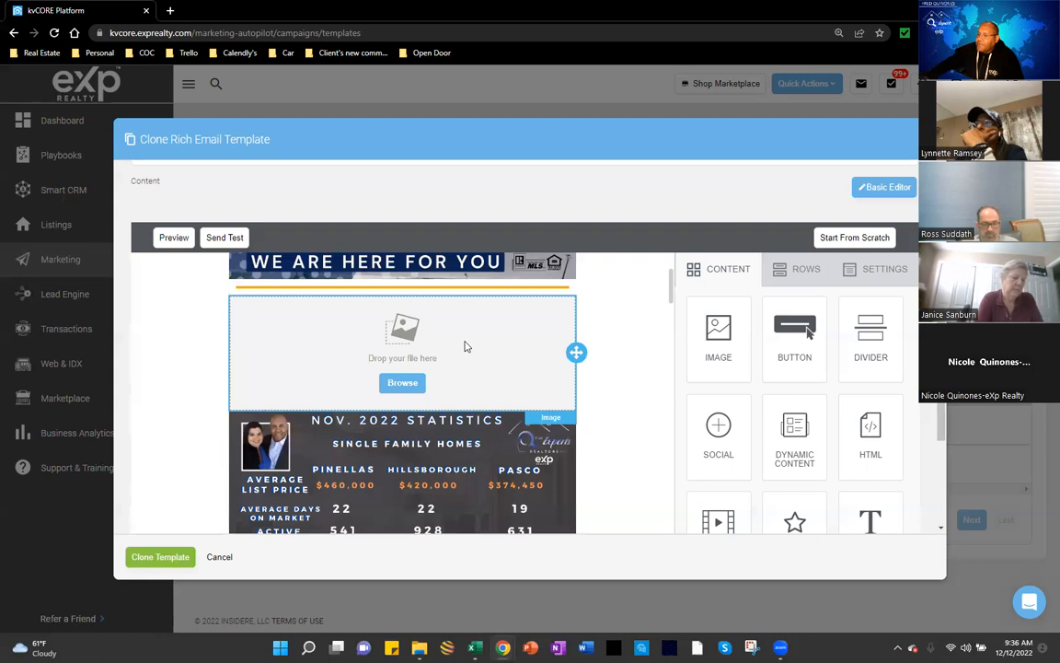
click(401, 383)
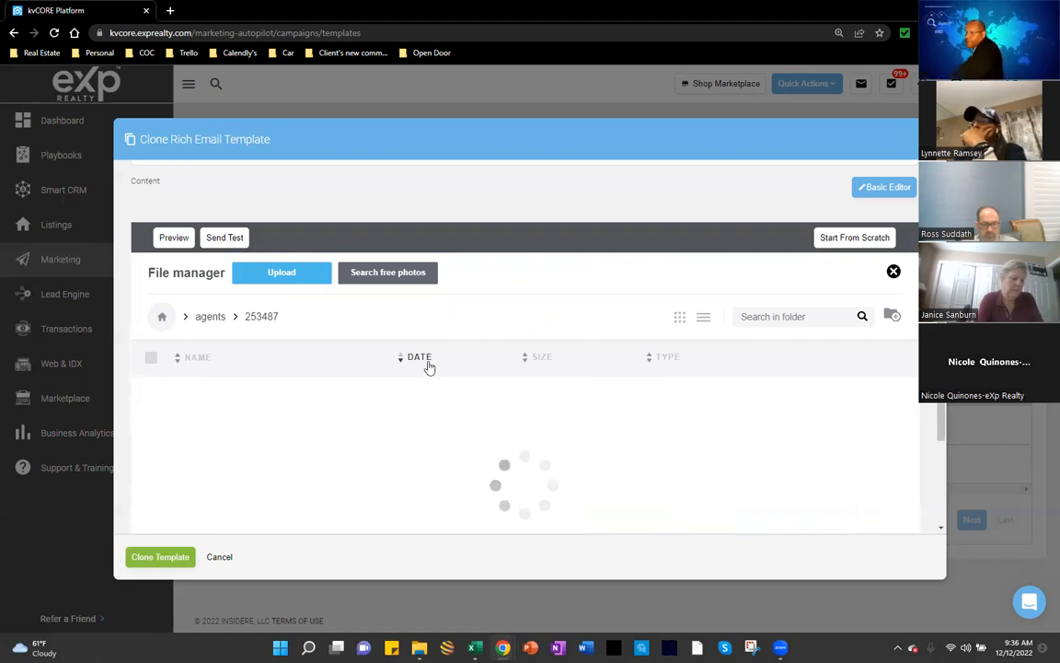
scroll(436, 381, down, 1)
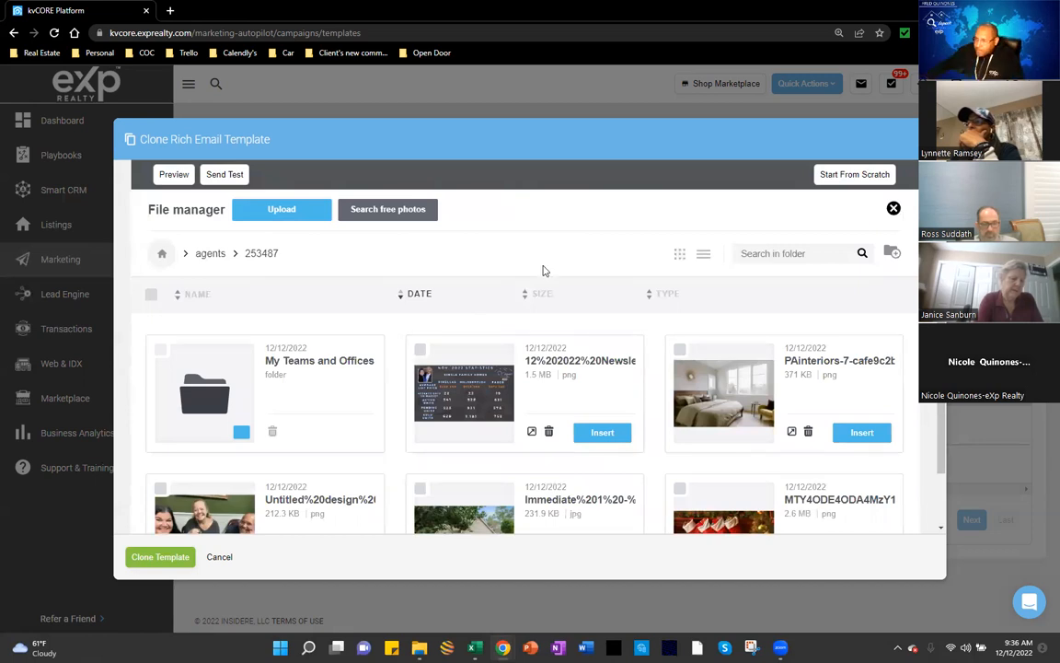
scroll(543, 270, down, 1)
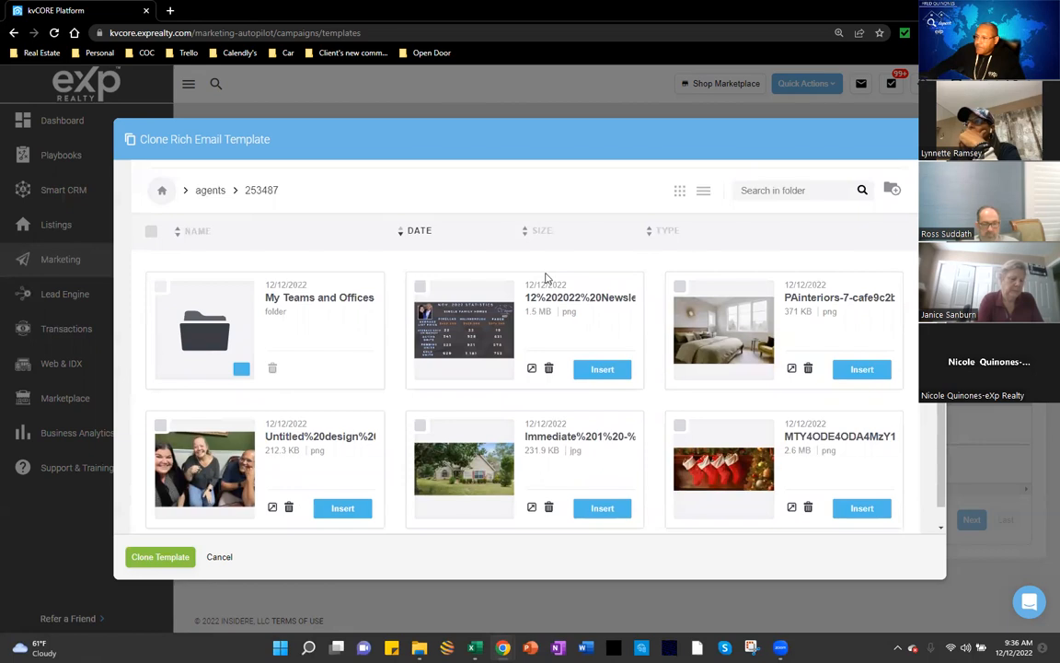
scroll(544, 277, down, 1)
scroll(545, 286, down, 10)
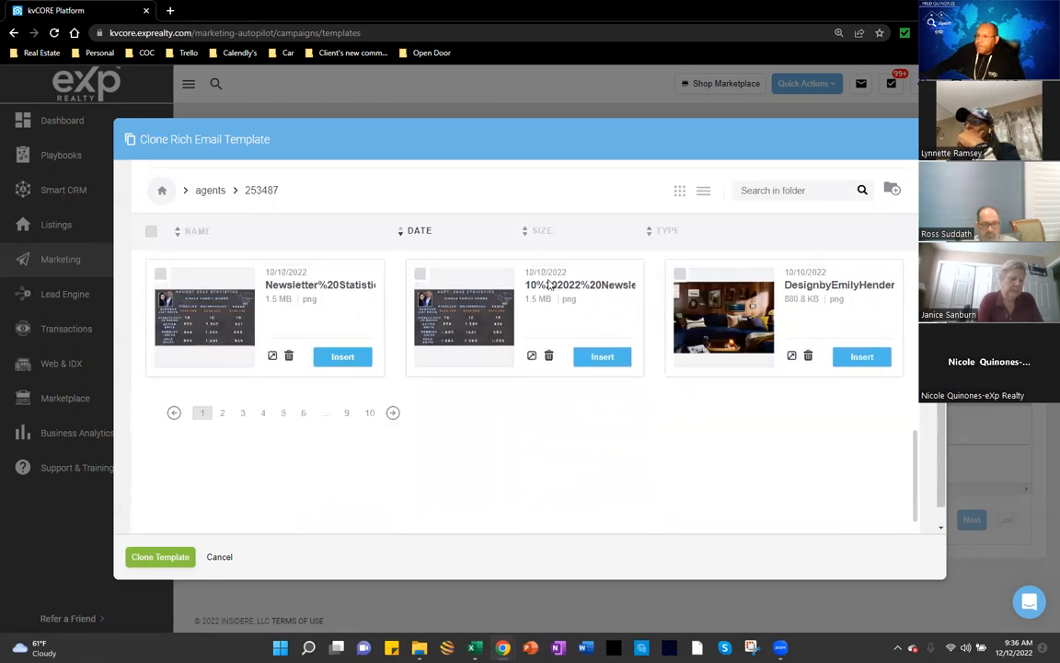
scroll(549, 285, up, 5)
scroll(546, 285, up, 2)
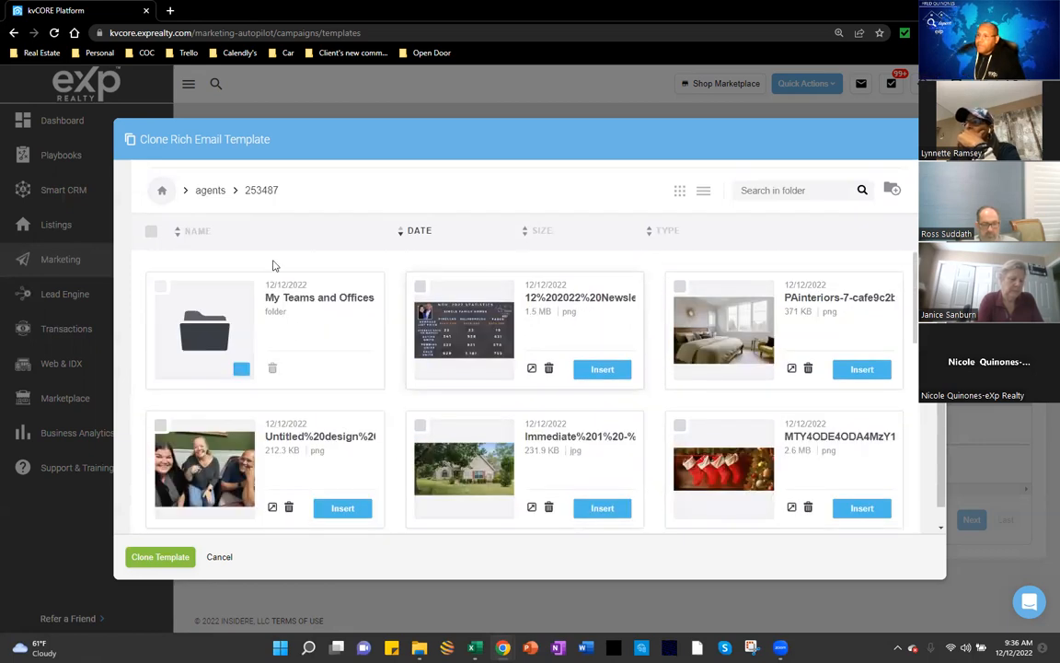
scroll(428, 203, up, 3)
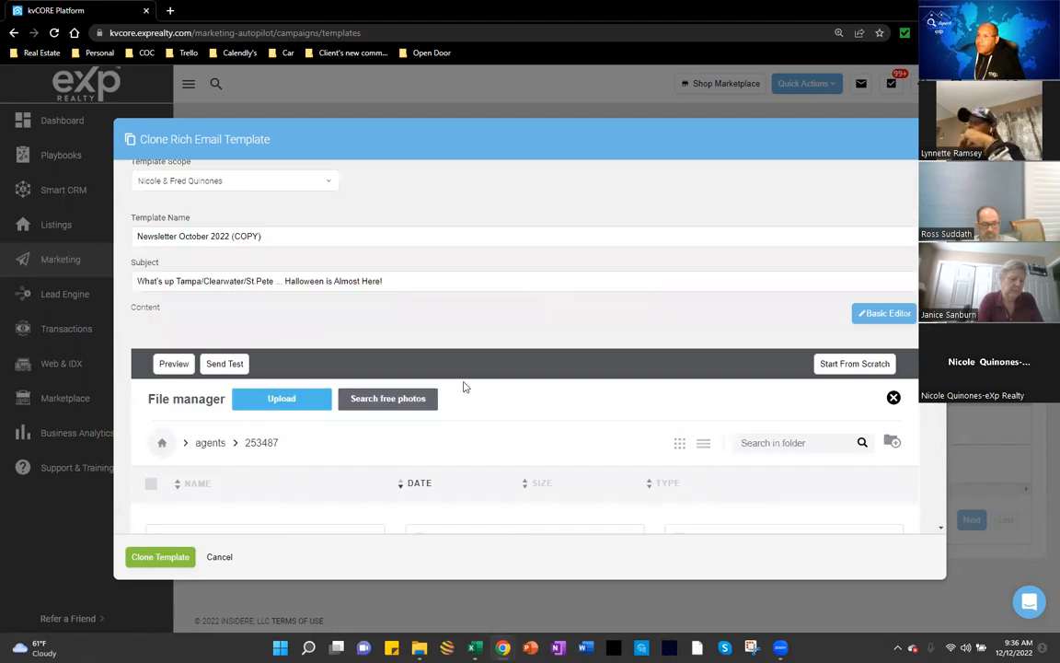
scroll(589, 369, down, 3)
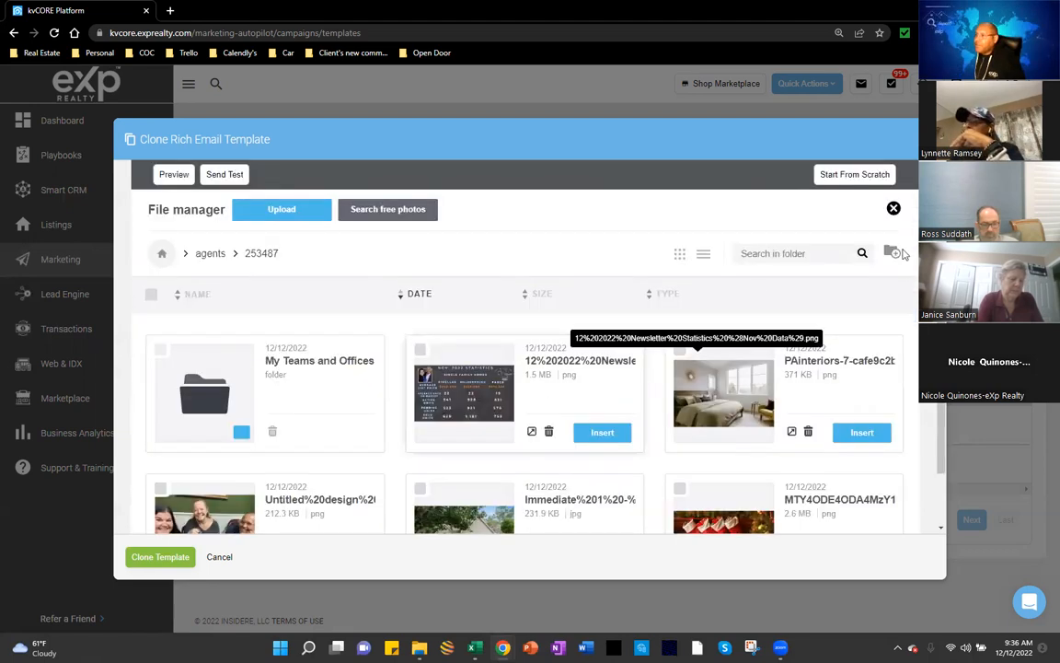
click(892, 254)
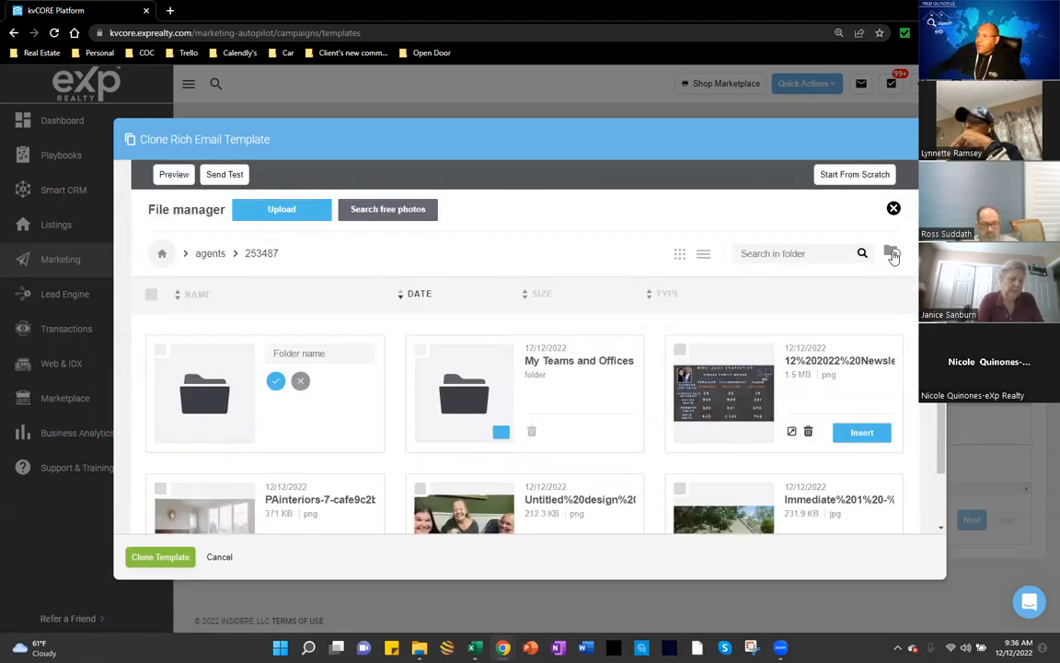
click(893, 256)
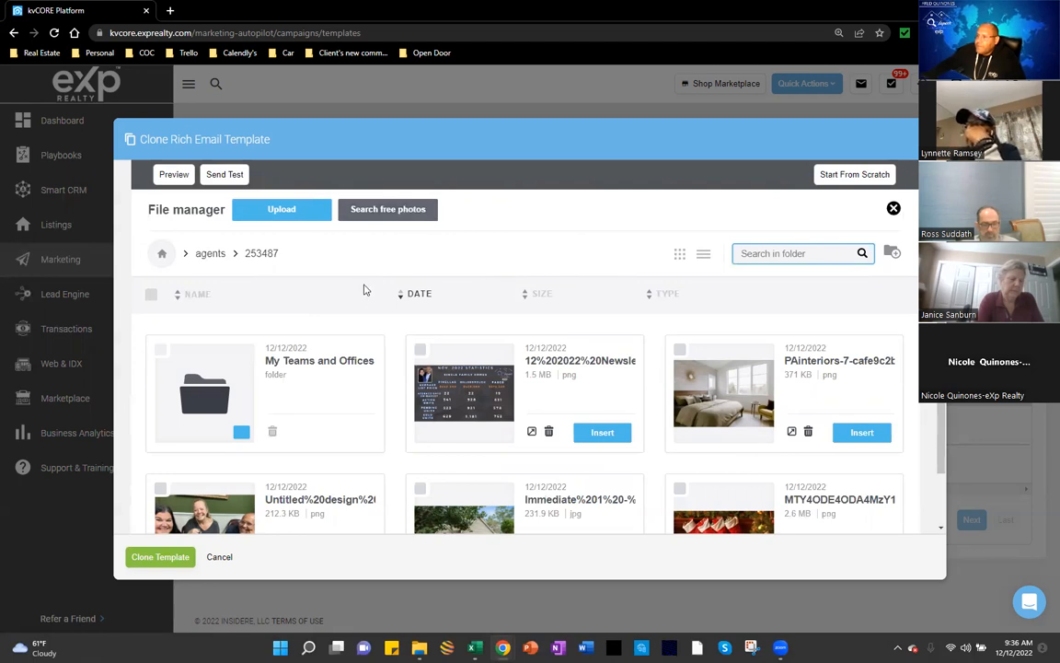
scroll(364, 290, down, 1)
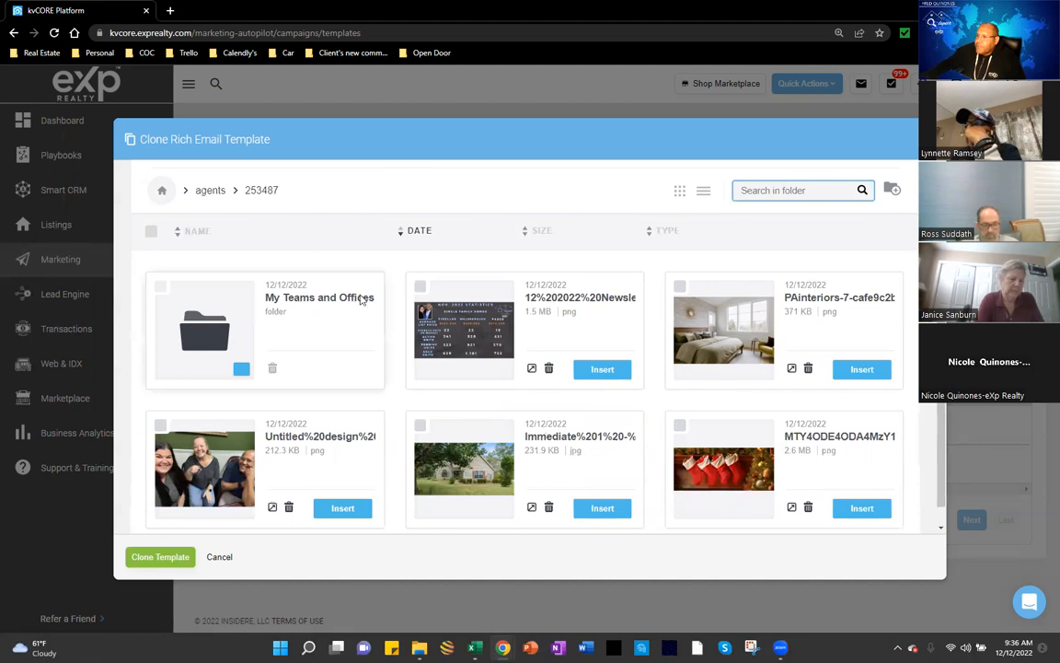
scroll(361, 299, down, 1)
scroll(351, 312, up, 1)
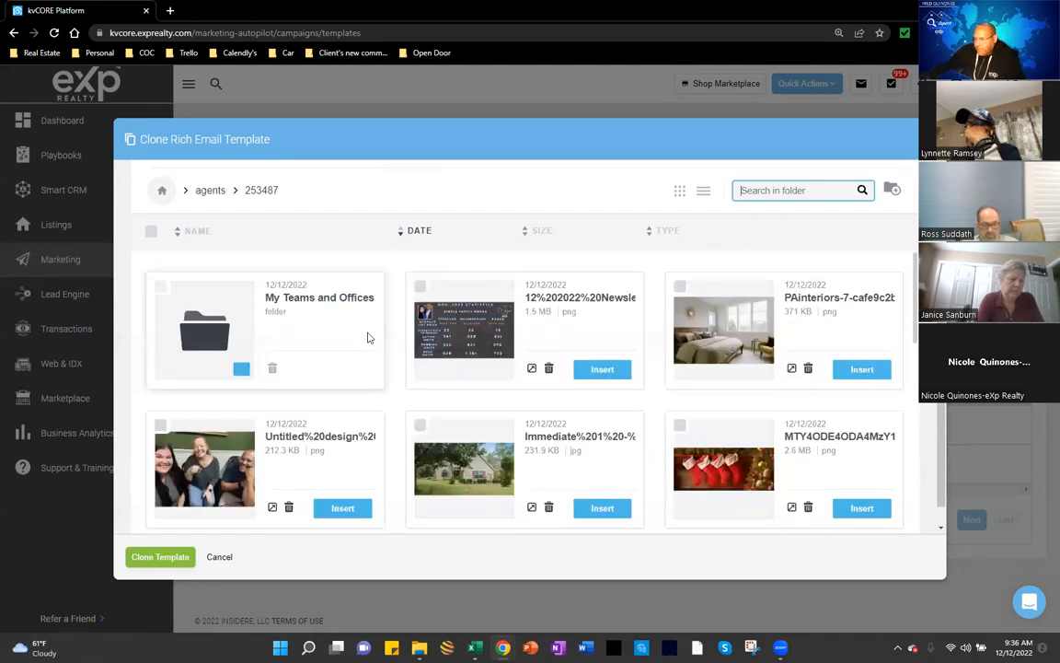
scroll(372, 345, down, 3)
scroll(552, 313, up, 1)
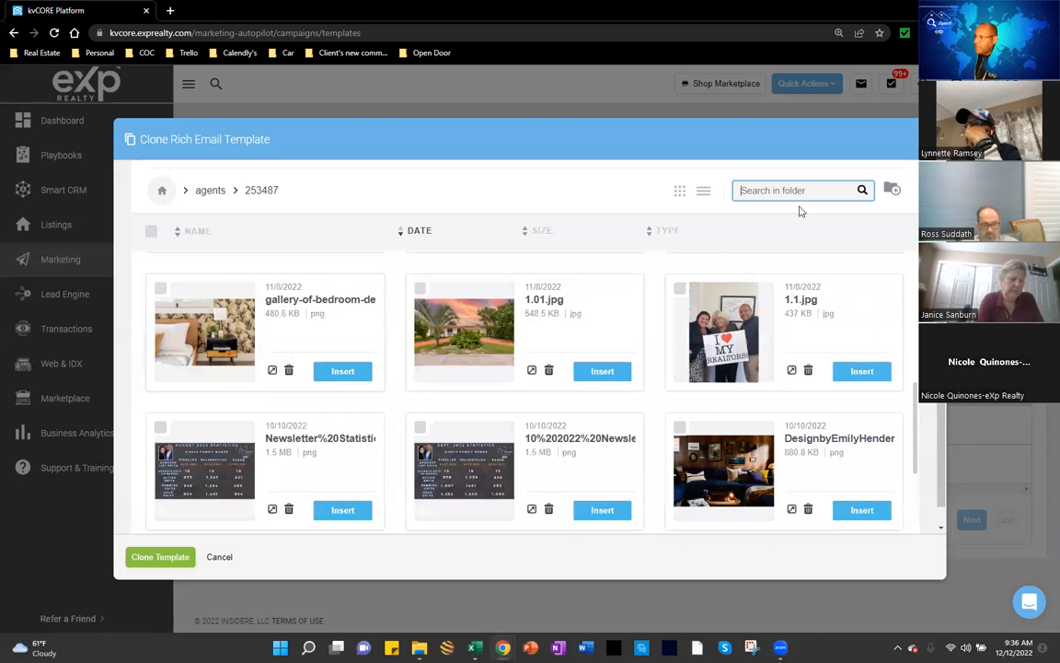
scroll(762, 401, up, 3)
scroll(742, 396, down, 1)
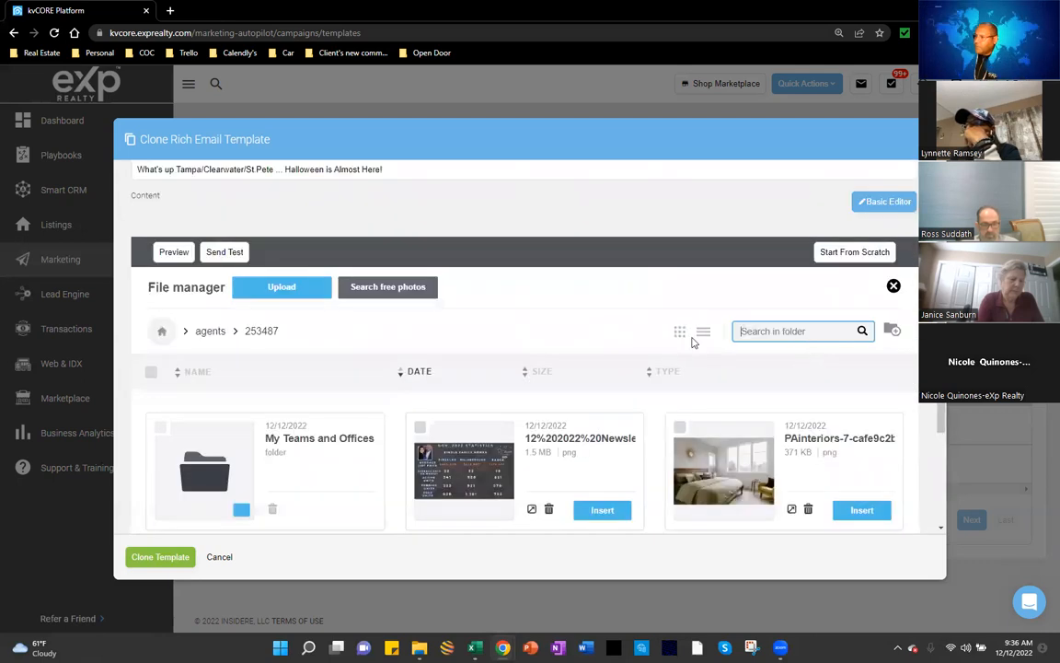
Step: Bring up the Windows file picker from the file manager's Upload button
click(299, 293)
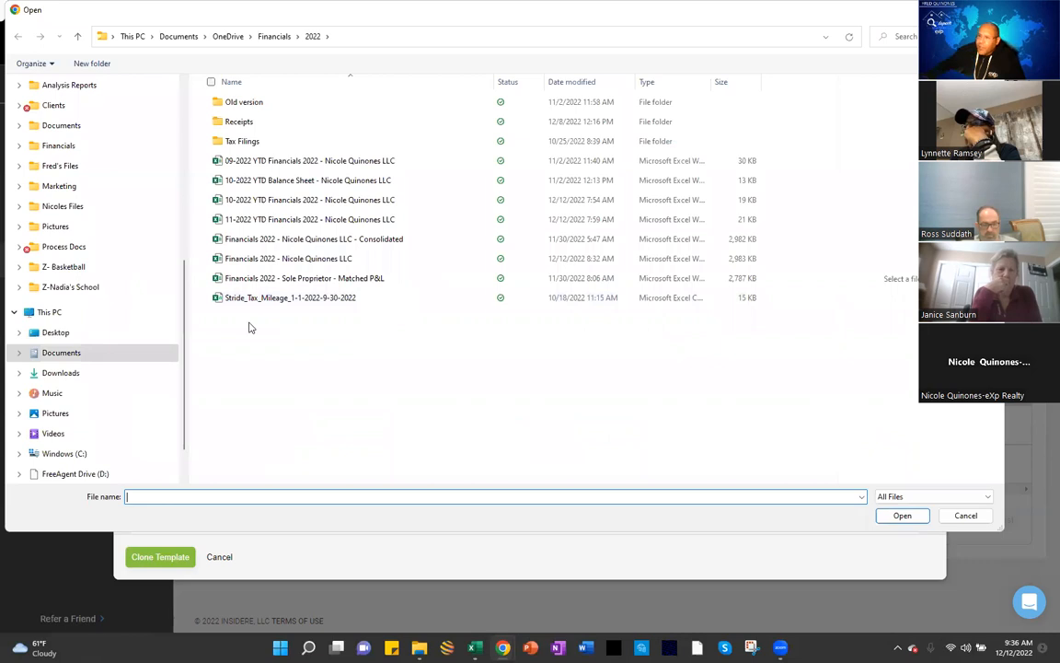
key(Escape)
click(283, 292)
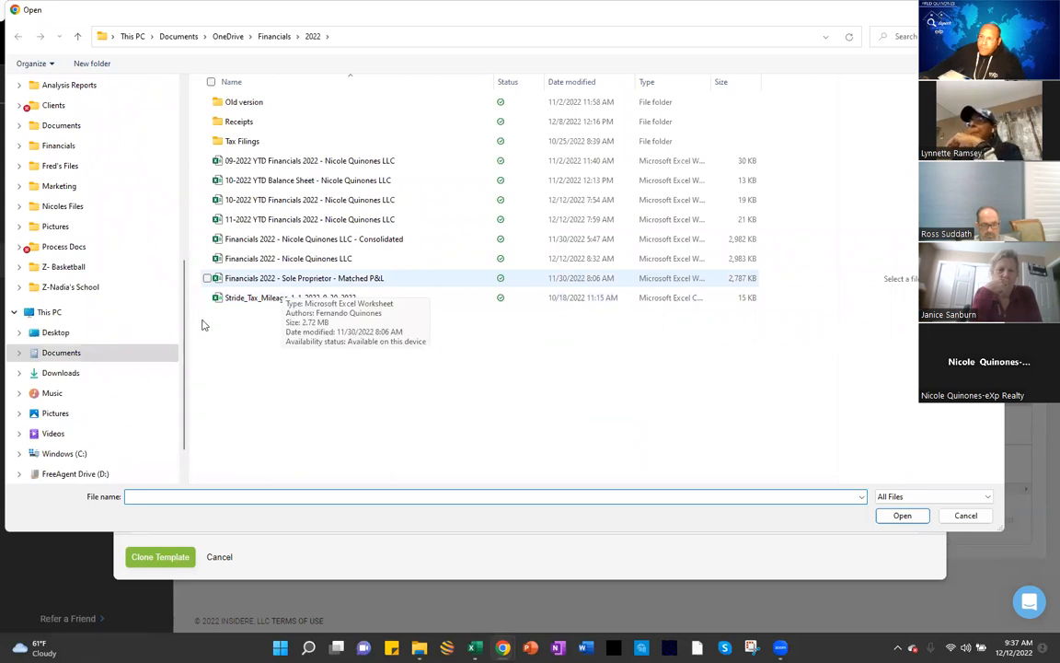
scroll(186, 294, up, 2)
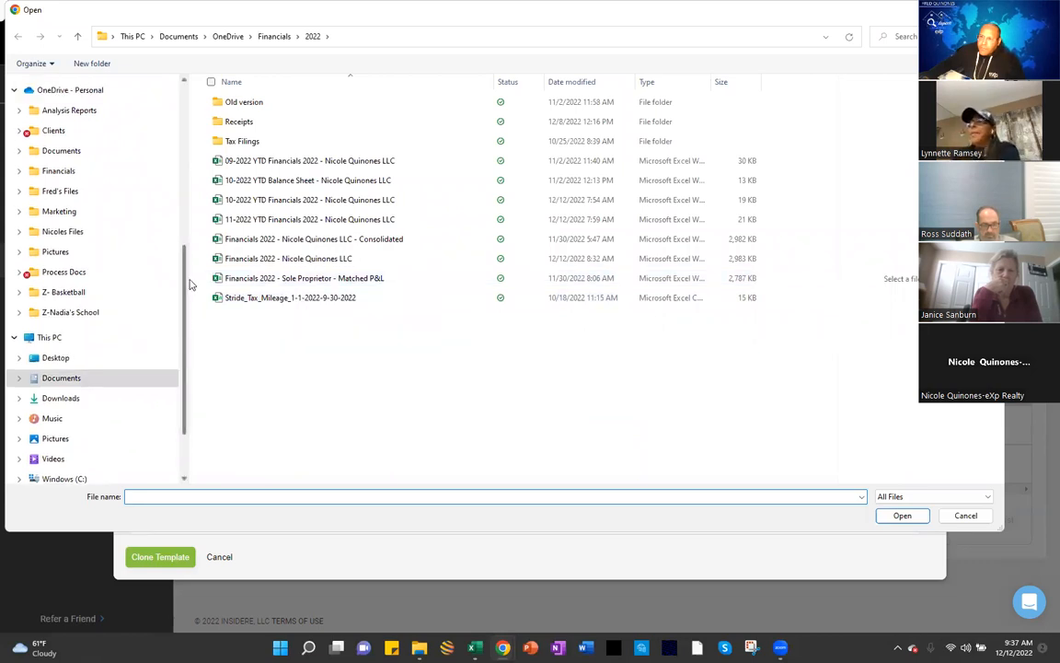
scroll(192, 280, up, 1)
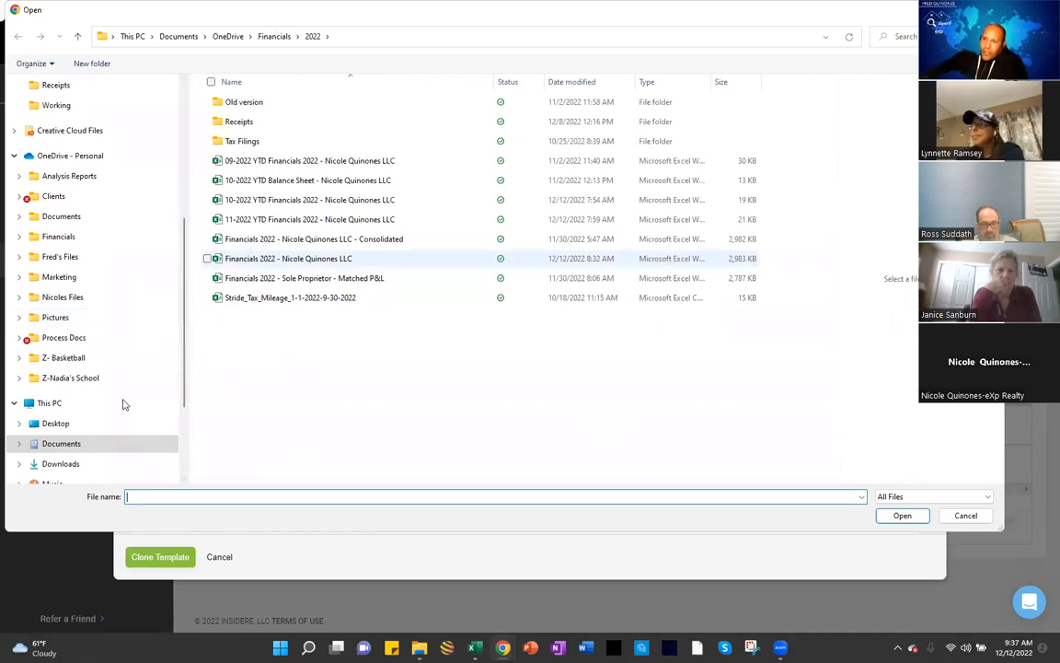
Step: Browse Pictures > Property Shots > listing folder > images-for-web-or-mls and upload photo 01.1
click(82, 322)
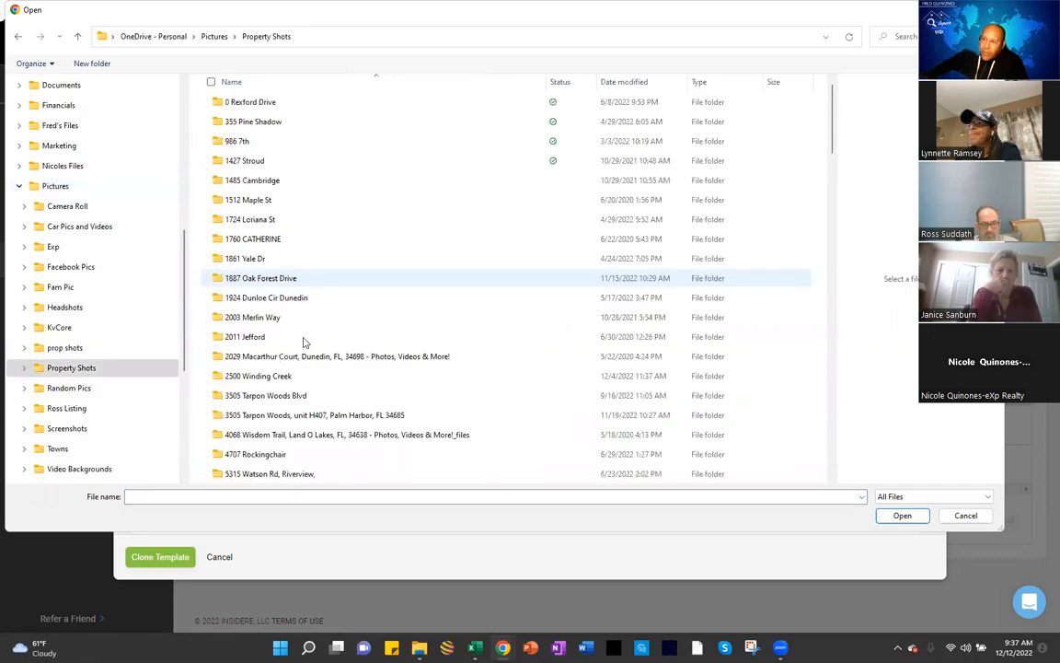
scroll(306, 342, down, 2)
scroll(306, 342, down, 2)
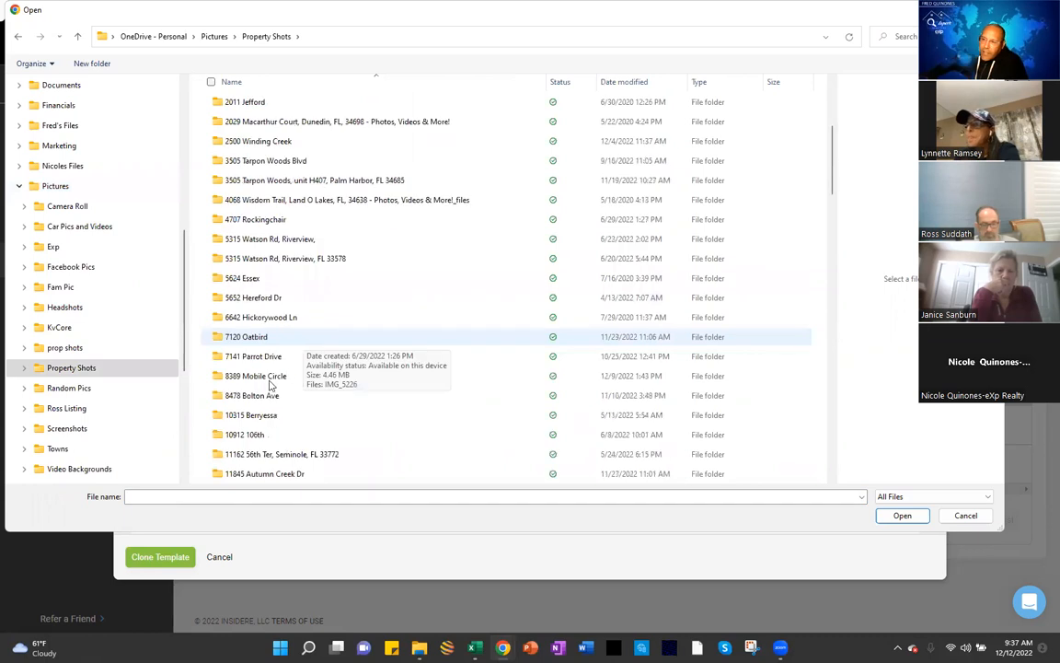
click(270, 380)
double_click(270, 383)
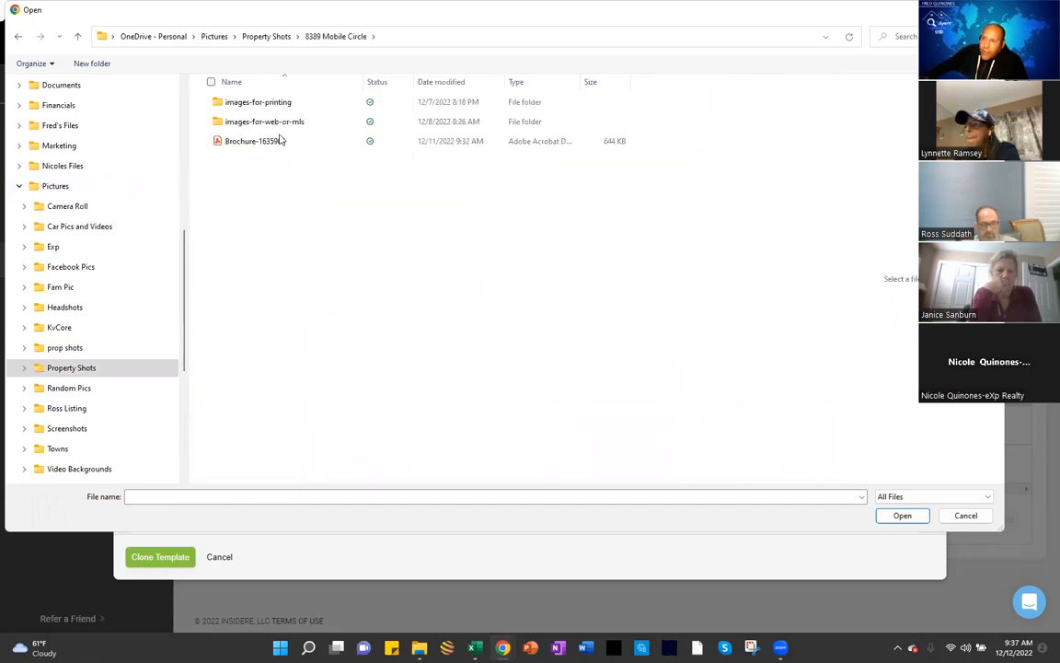
double_click(276, 123)
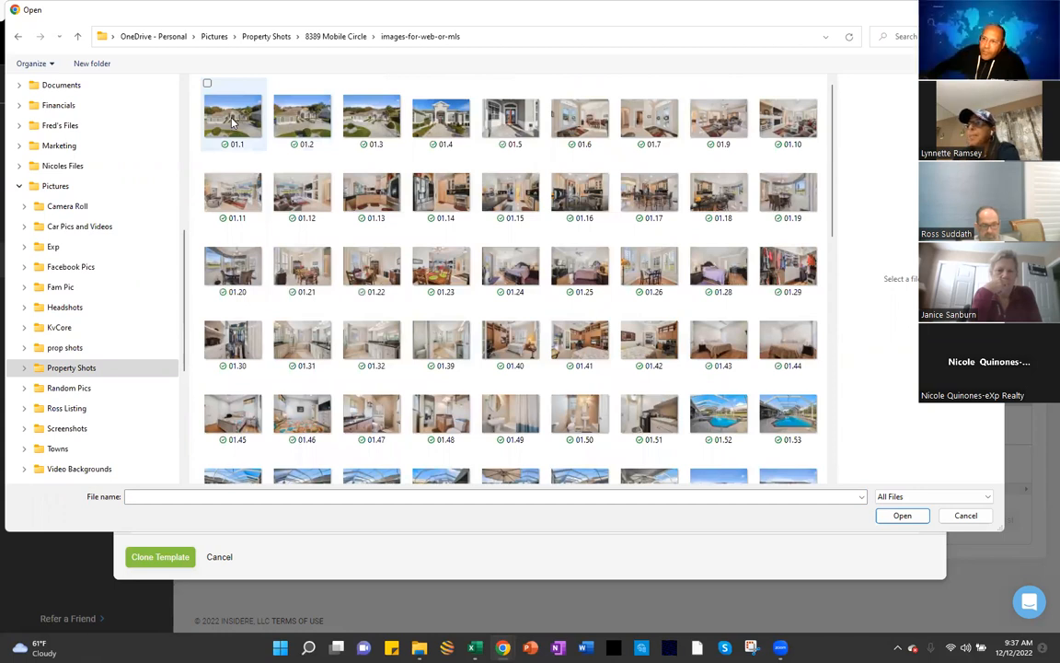
click(232, 120)
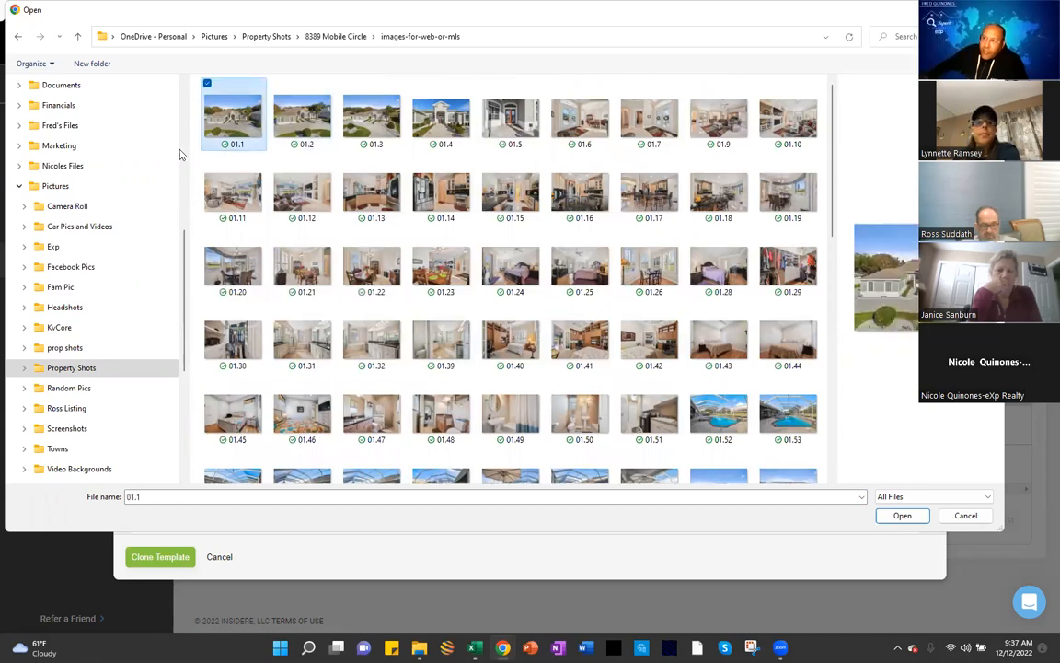
click(902, 516)
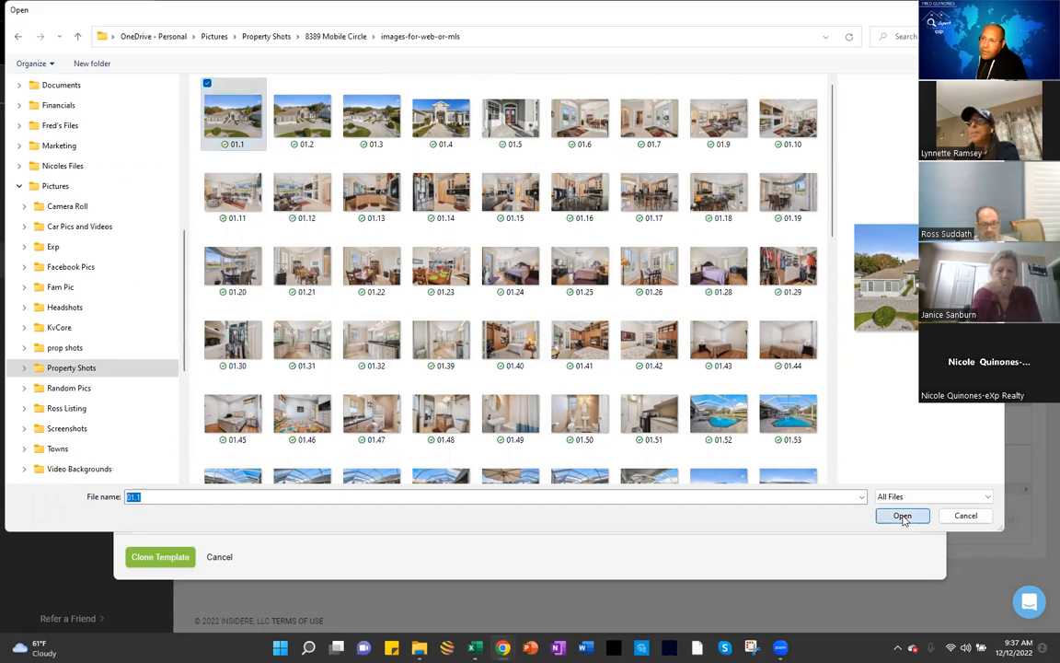
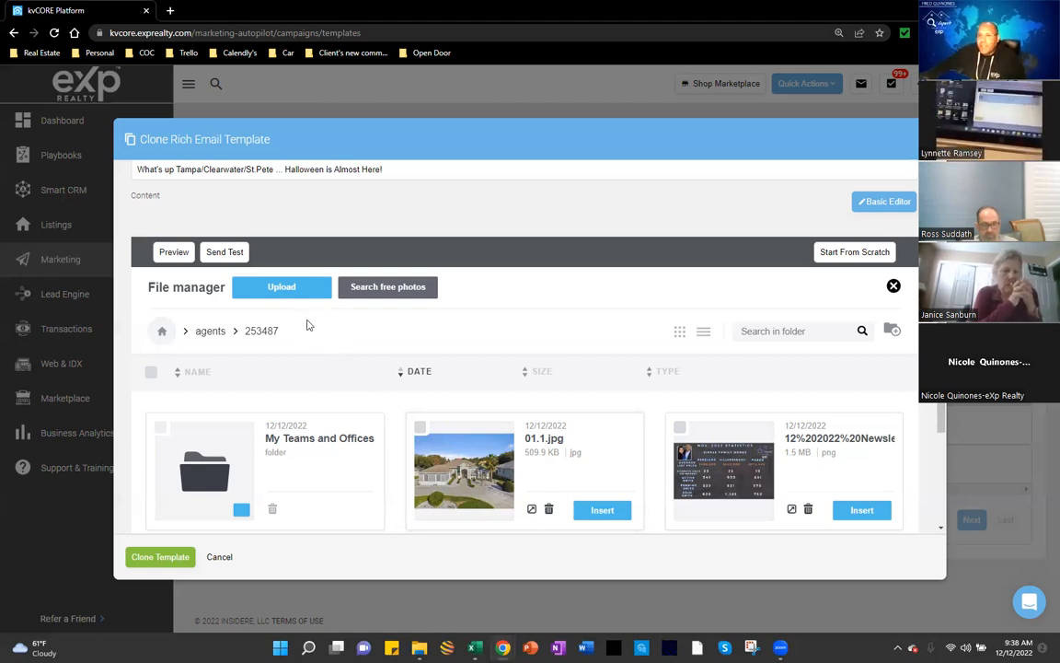
Step: Browse to the Desktop in the file picker, then cancel without choosing a file
click(266, 289)
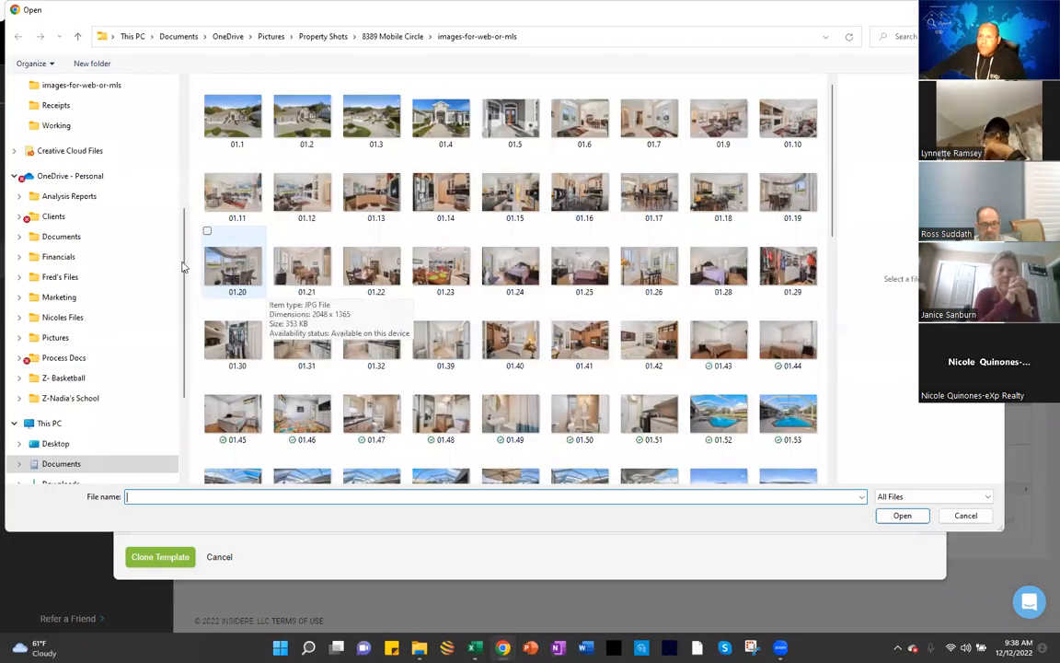
scroll(179, 253, up, 1)
scroll(183, 120, up, 4)
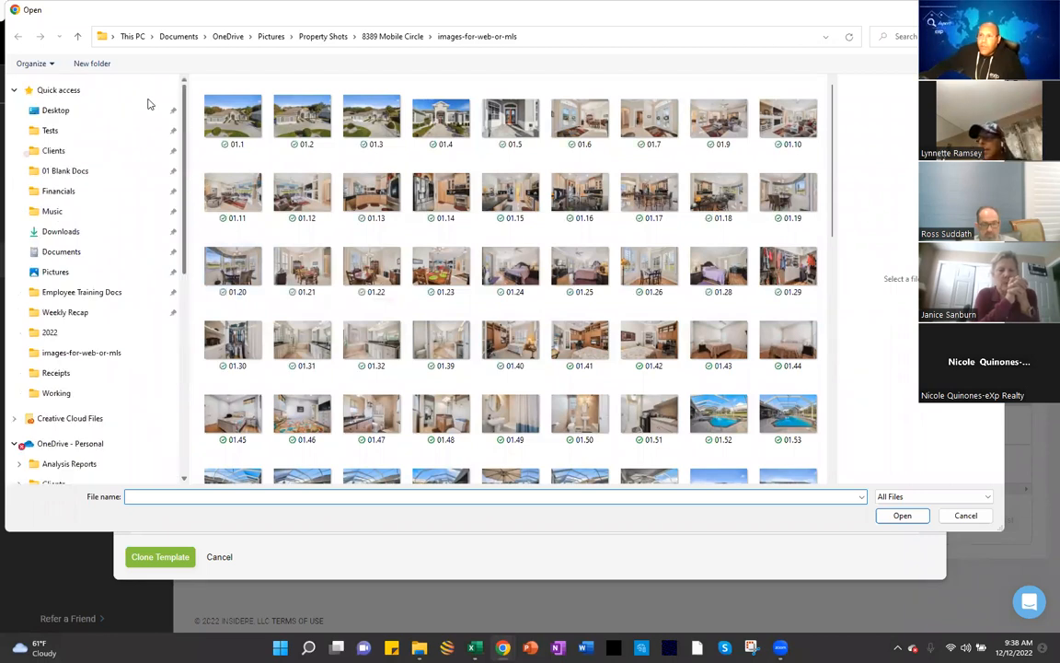
click(97, 114)
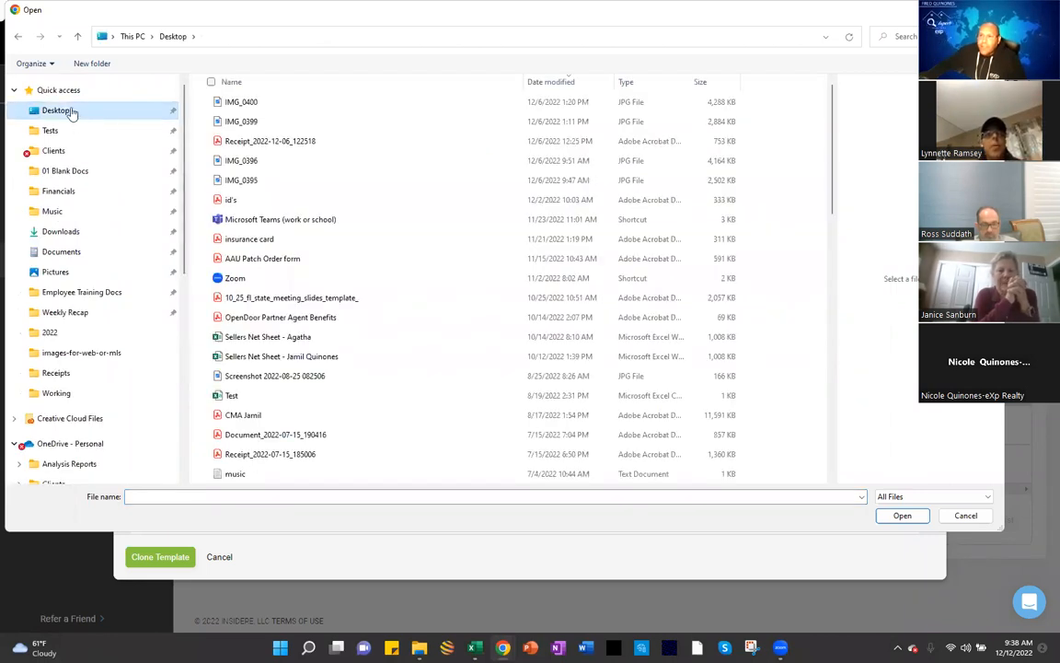
click(991, 11)
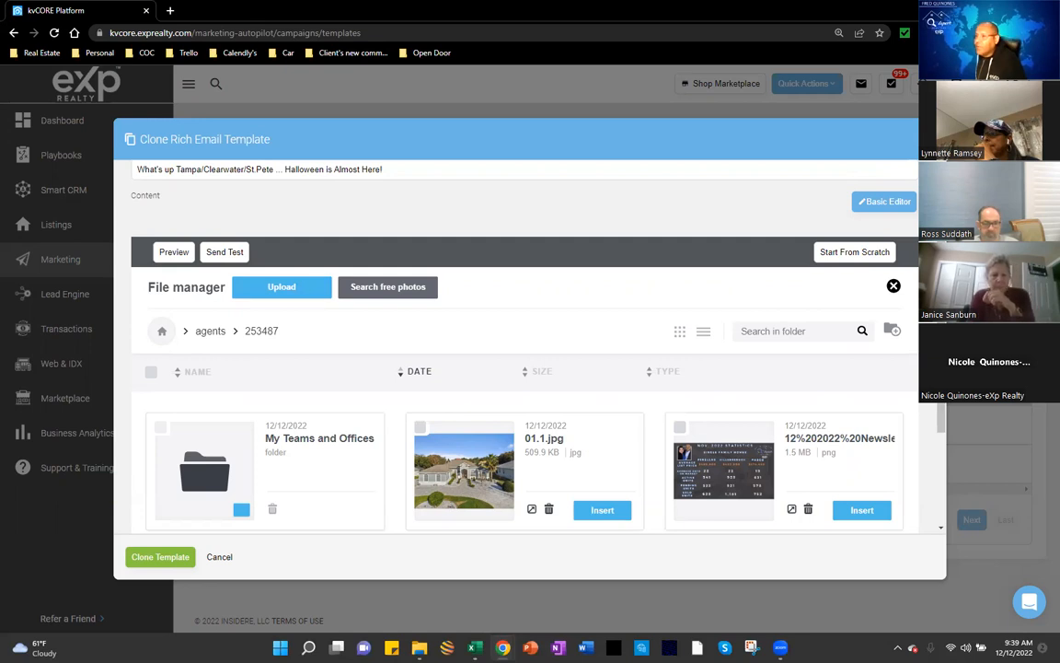
Step: Close the file manager, answering No to the 'Are you sure?' prompt
click(928, 139)
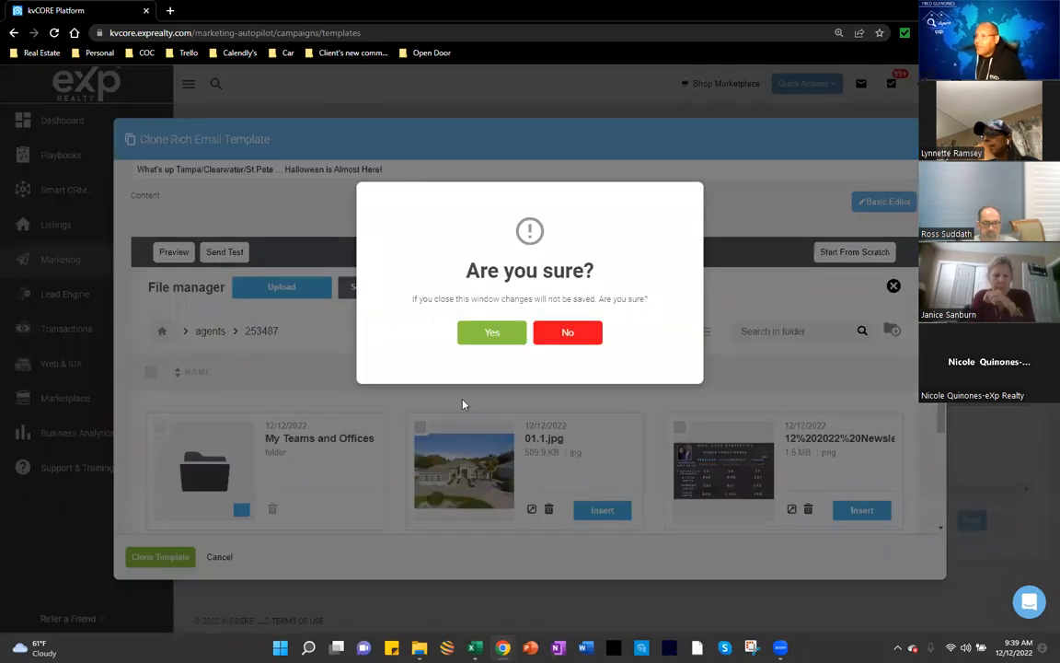
click(571, 334)
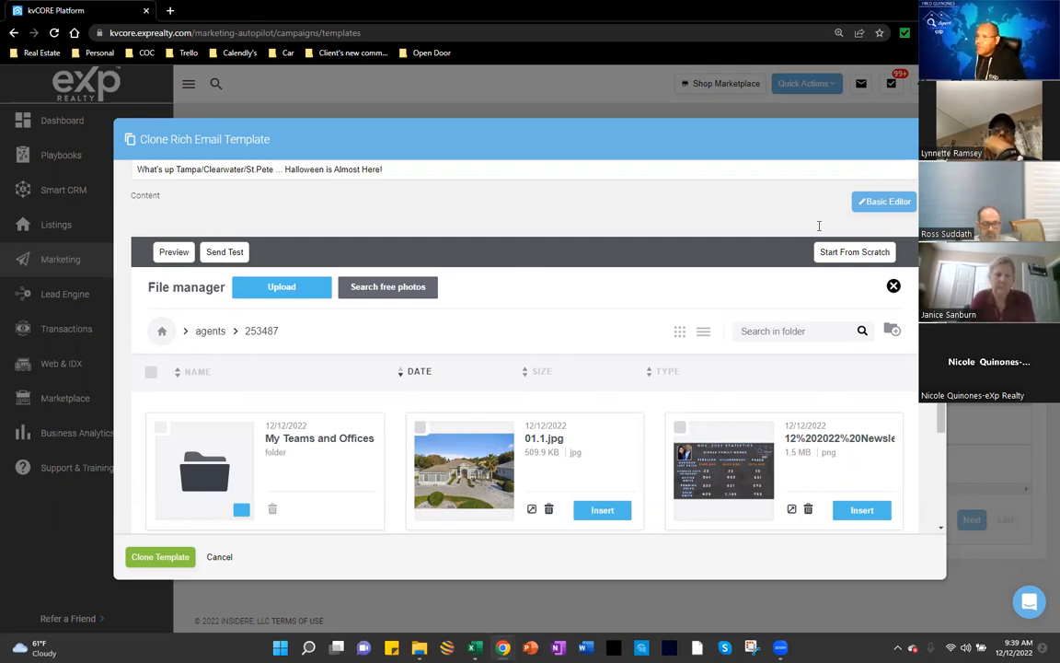
scroll(509, 286, up, 3)
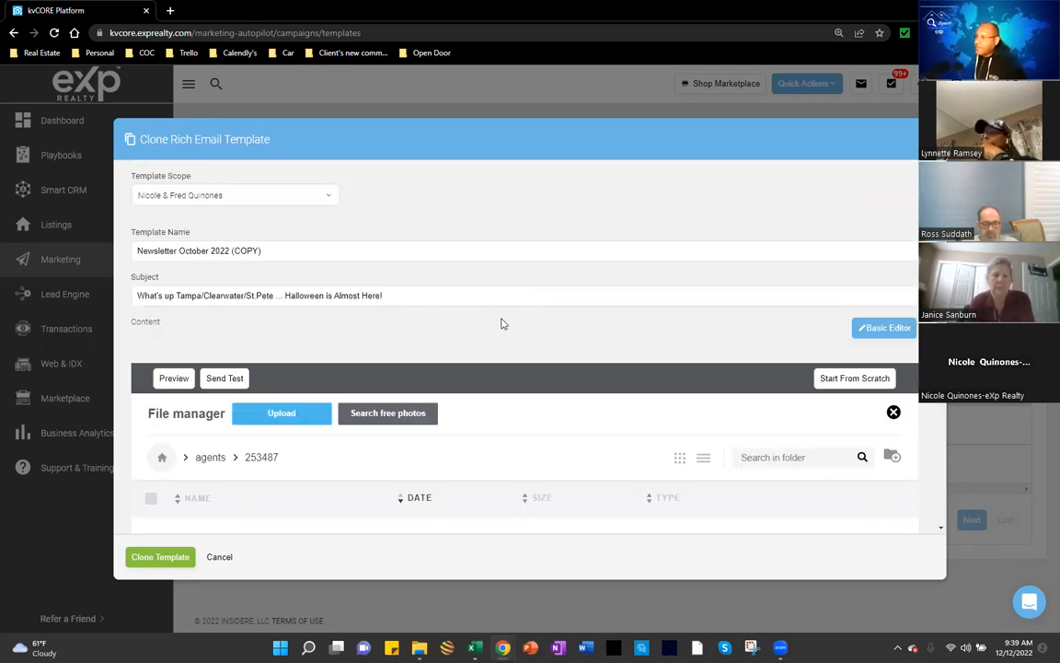
scroll(878, 362, down, 1)
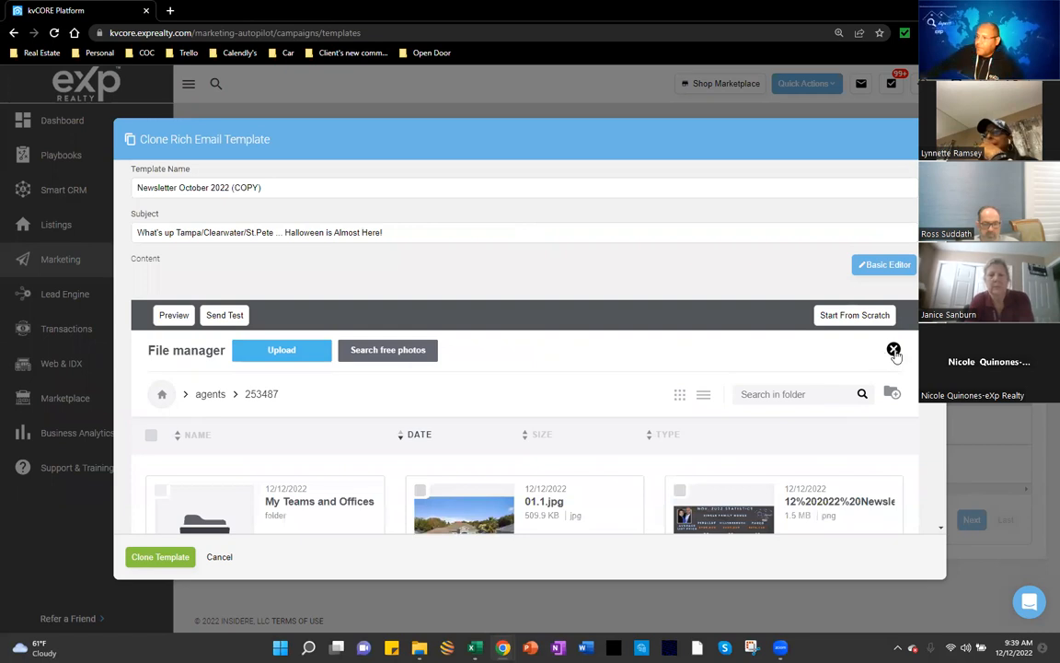
click(890, 353)
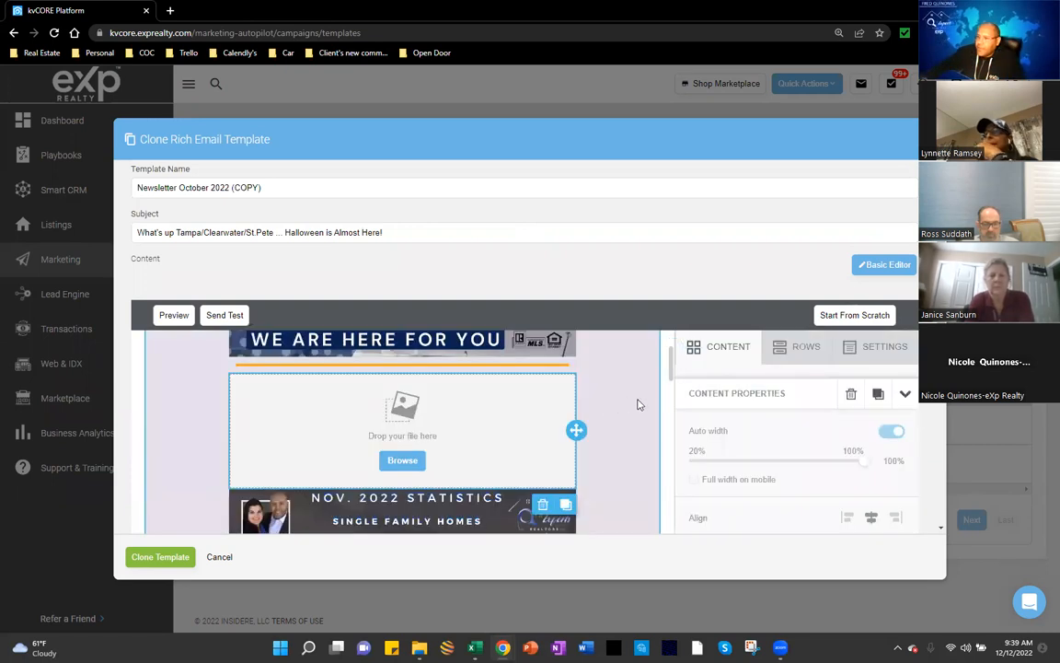
Step: Show the Content palette of blocks beside the cloned newsletter
scroll(639, 403, up, 2)
scroll(641, 404, up, 2)
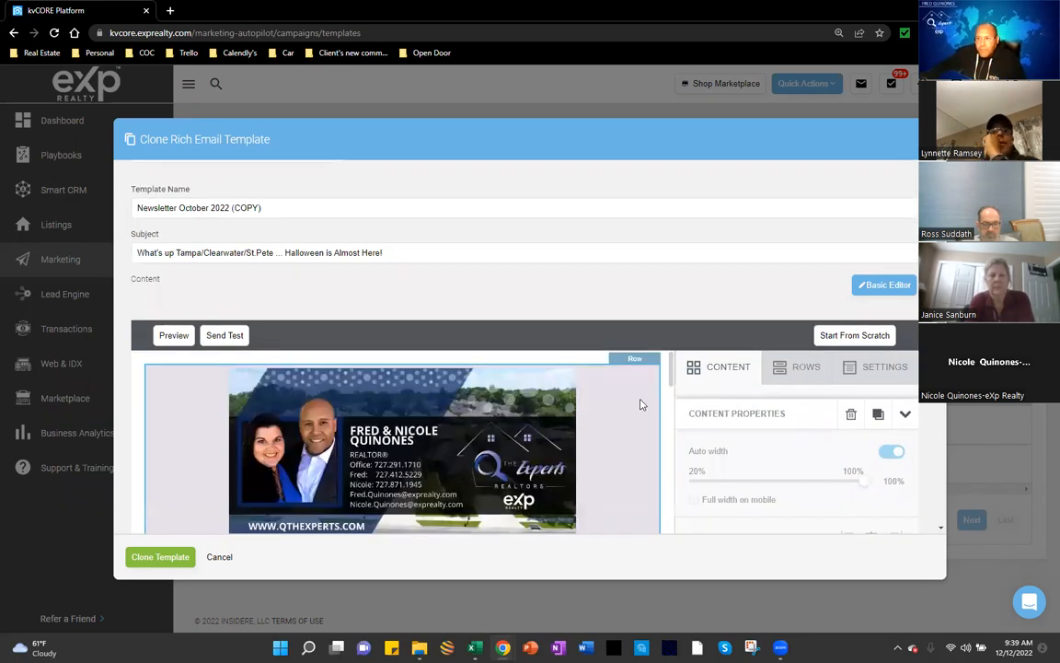
scroll(642, 404, up, 1)
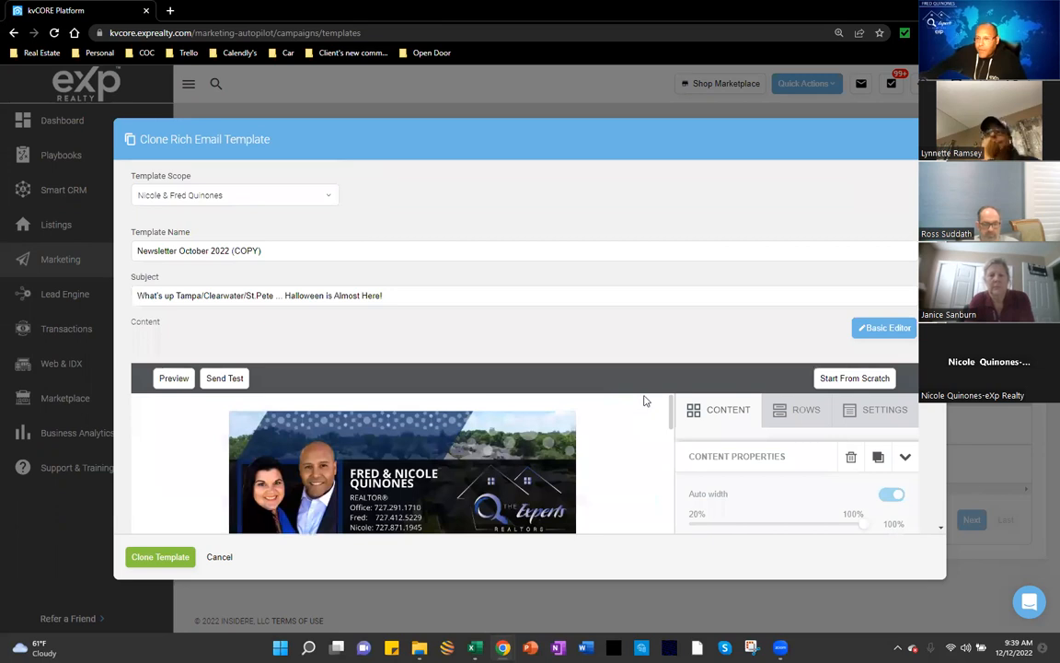
scroll(628, 418, down, 1)
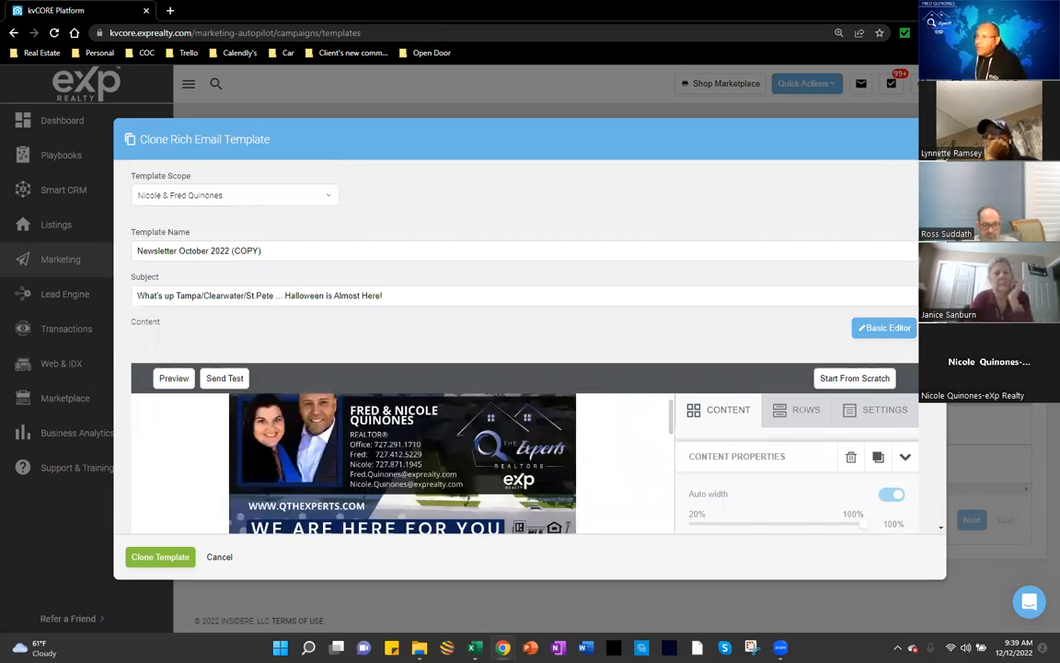
mouse_move(671, 431)
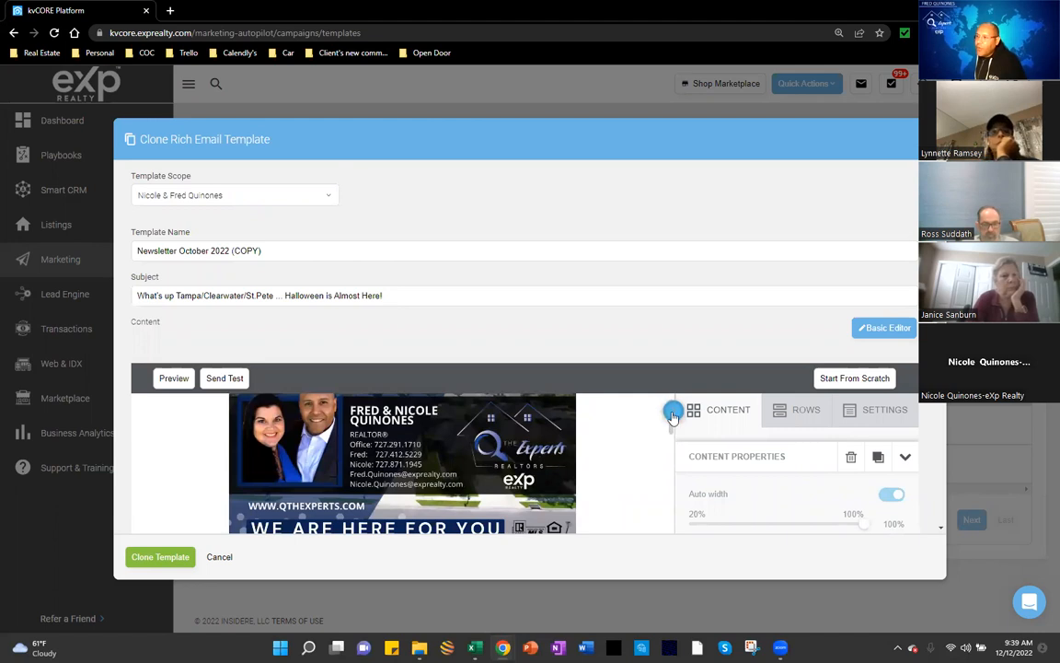
scroll(672, 417, up, 1)
scroll(732, 437, down, 2)
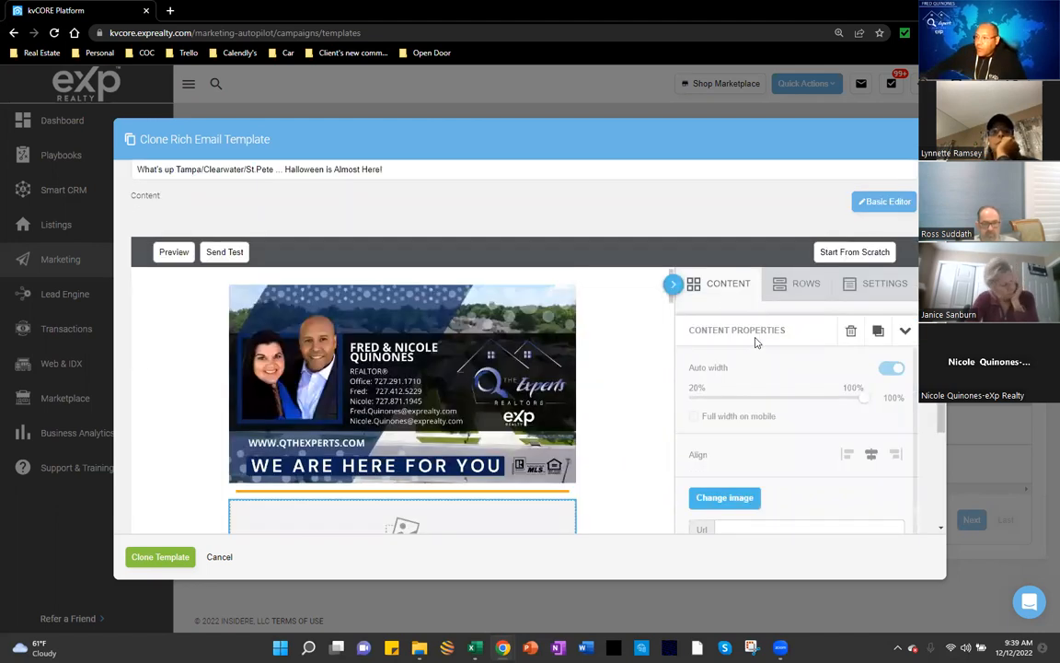
click(731, 287)
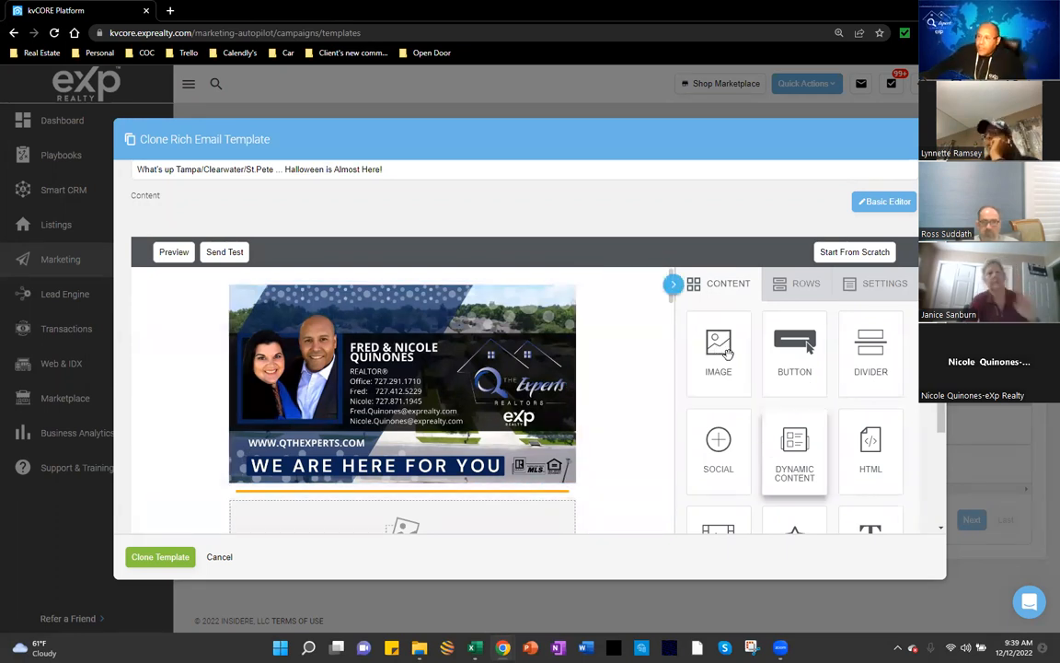
Step: Drop an Image block below the WE ARE HERE FOR YOU banner and browse for its picture
drag(727, 352, 511, 508)
scroll(504, 513, down, 2)
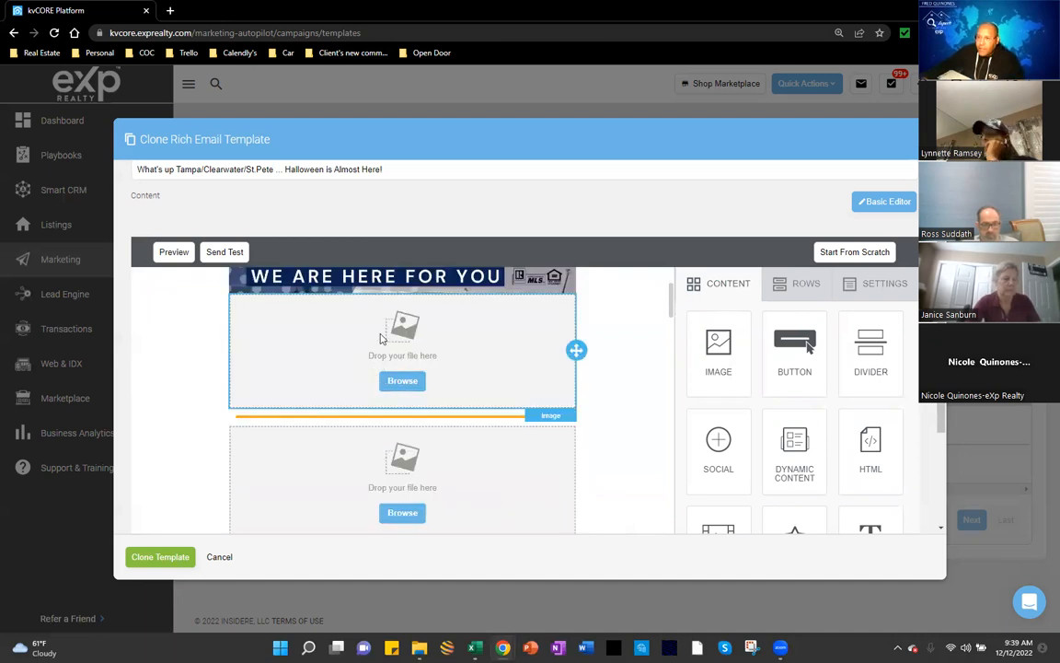
click(401, 382)
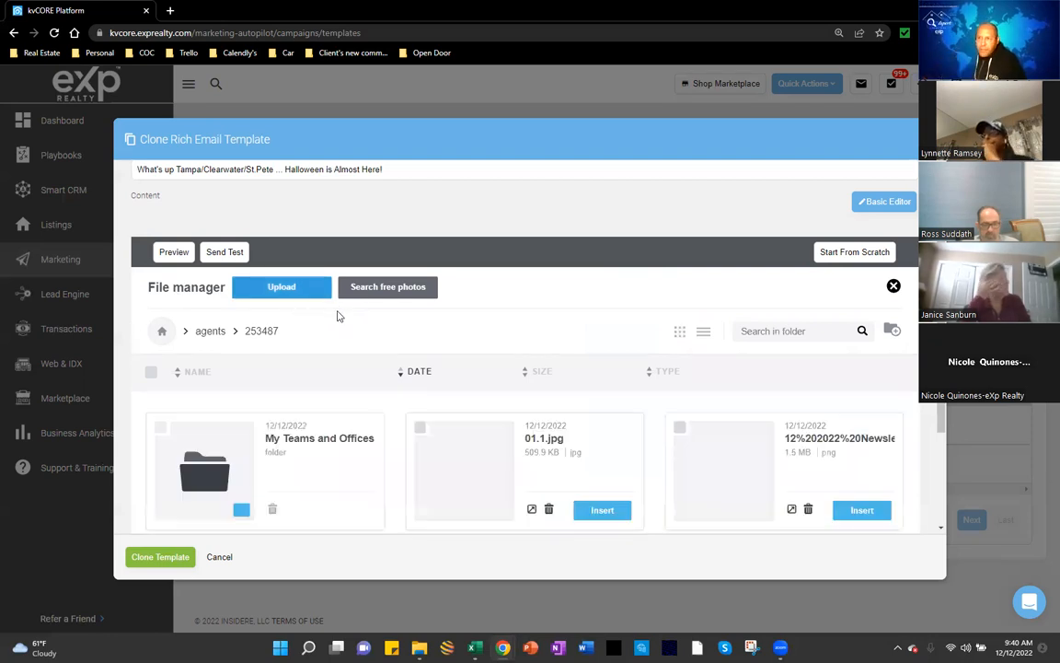
Step: Upload IMG_0400 from the Desktop into the file manager
click(280, 297)
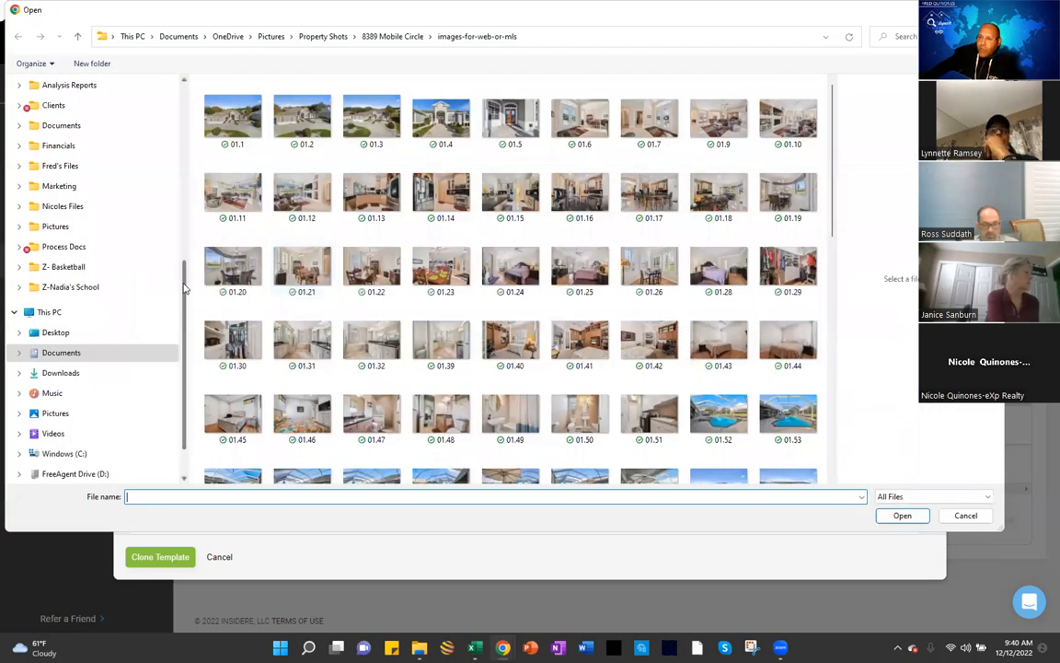
drag(185, 299, 194, 152)
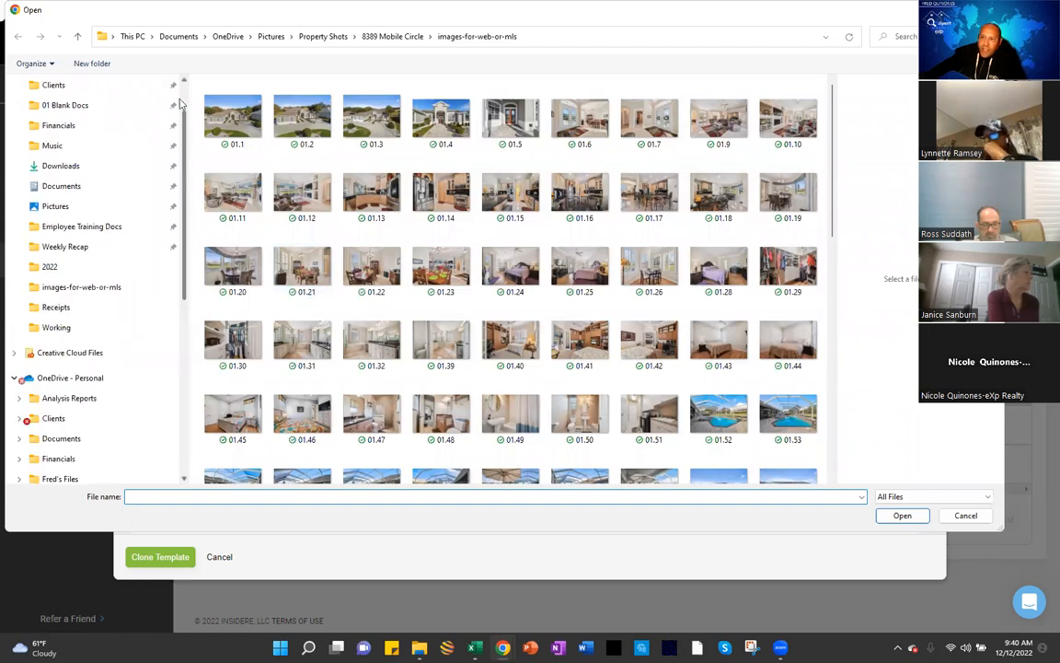
drag(182, 104, 178, 81)
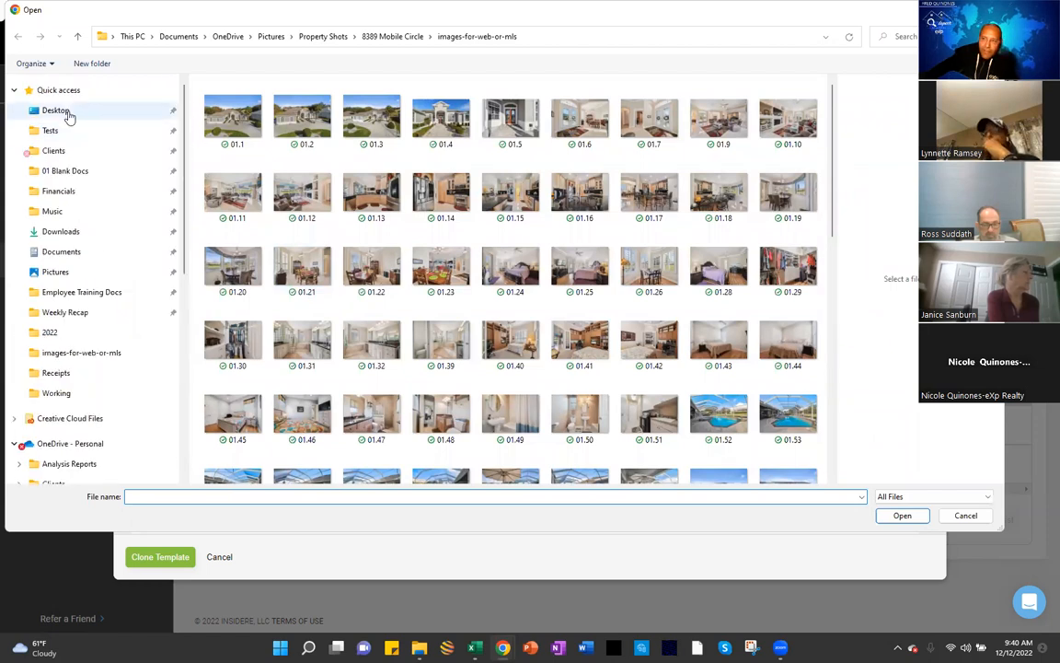
click(57, 110)
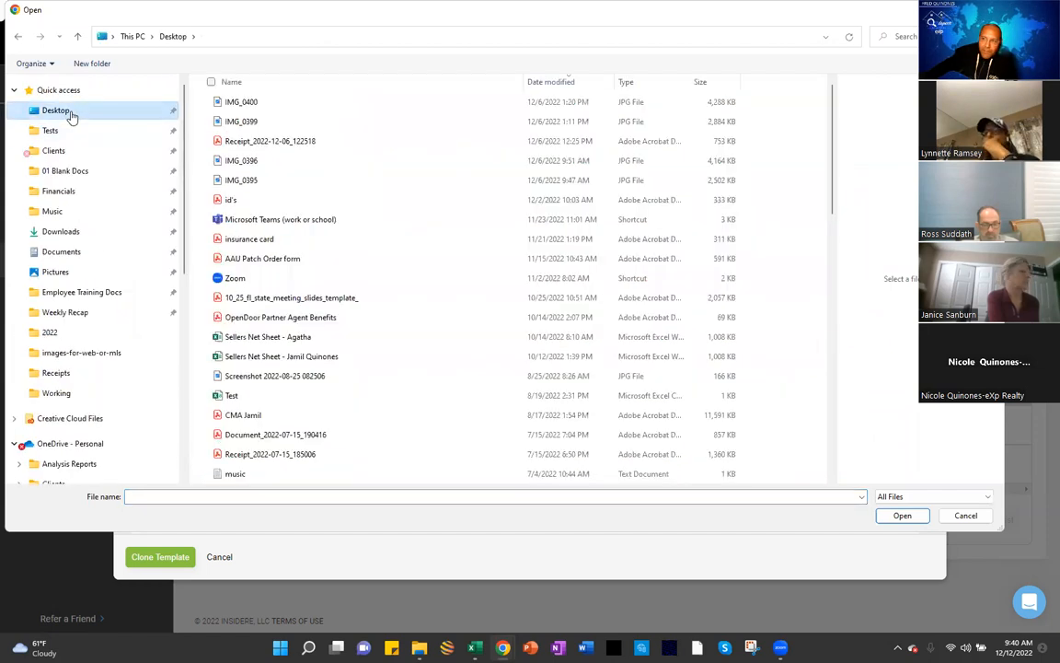
click(239, 108)
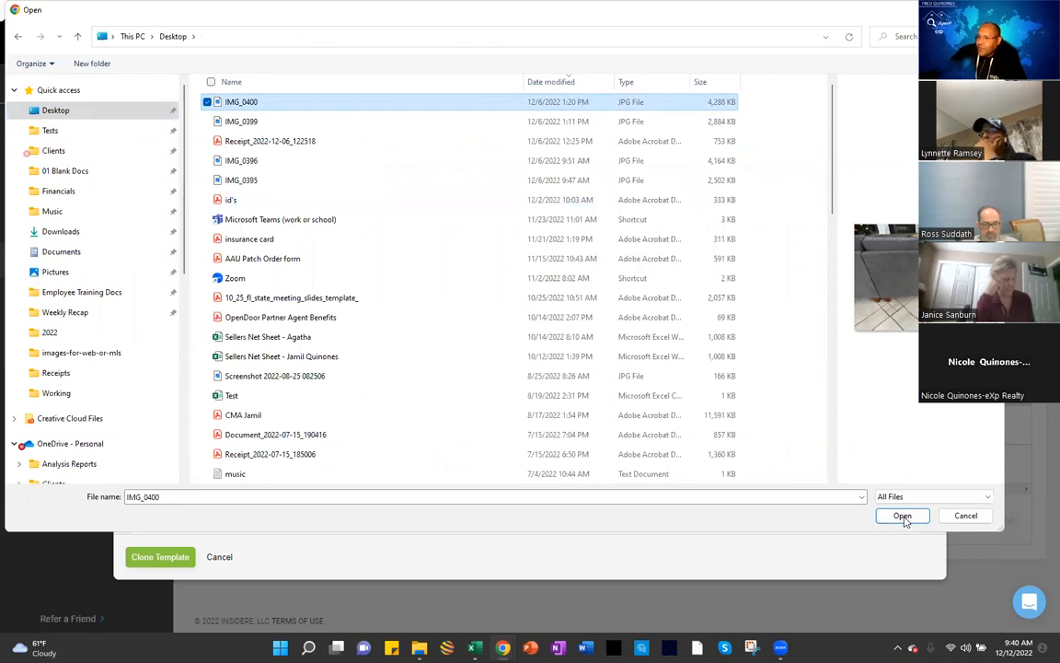
click(902, 516)
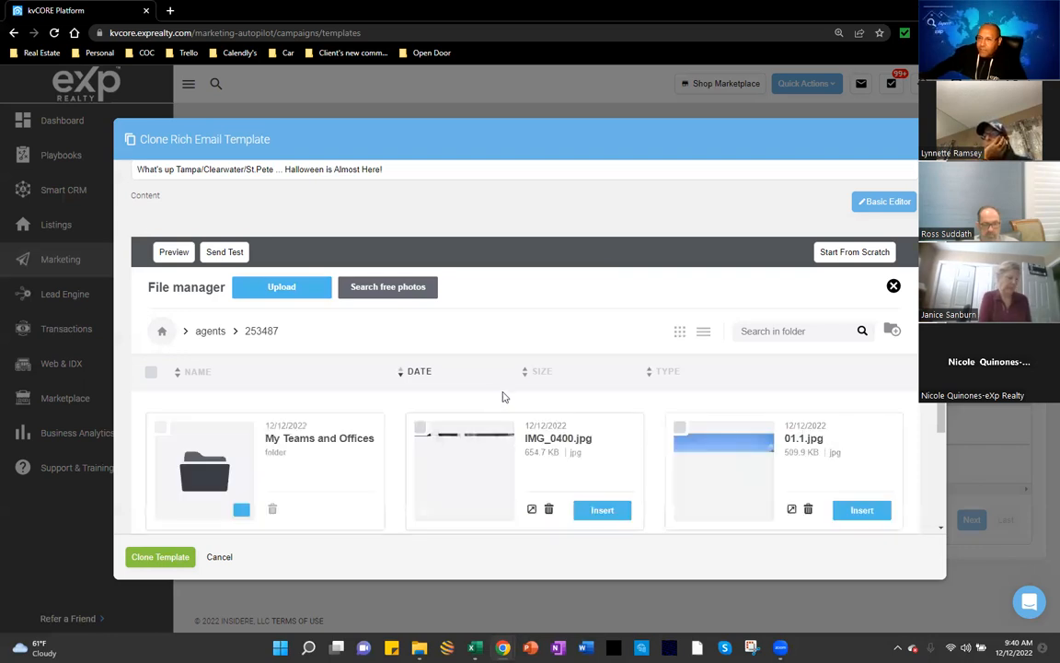
Step: Insert IMG_0400.jpg, the gray sofa photo, into the new image block
scroll(503, 397, down, 1)
scroll(503, 398, down, 1)
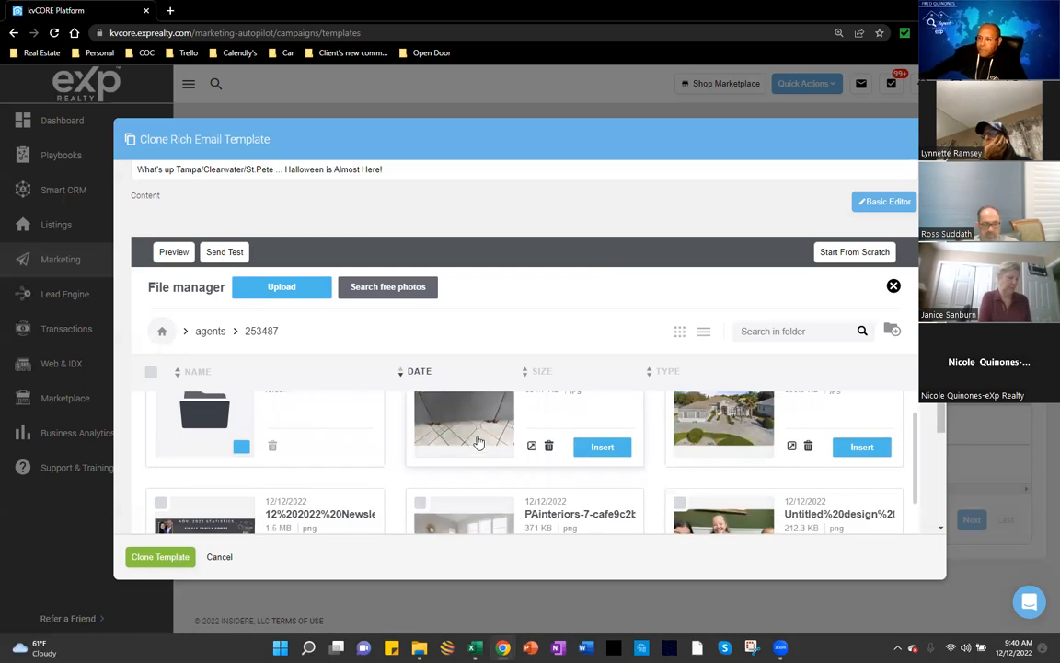
scroll(478, 453, up, 1)
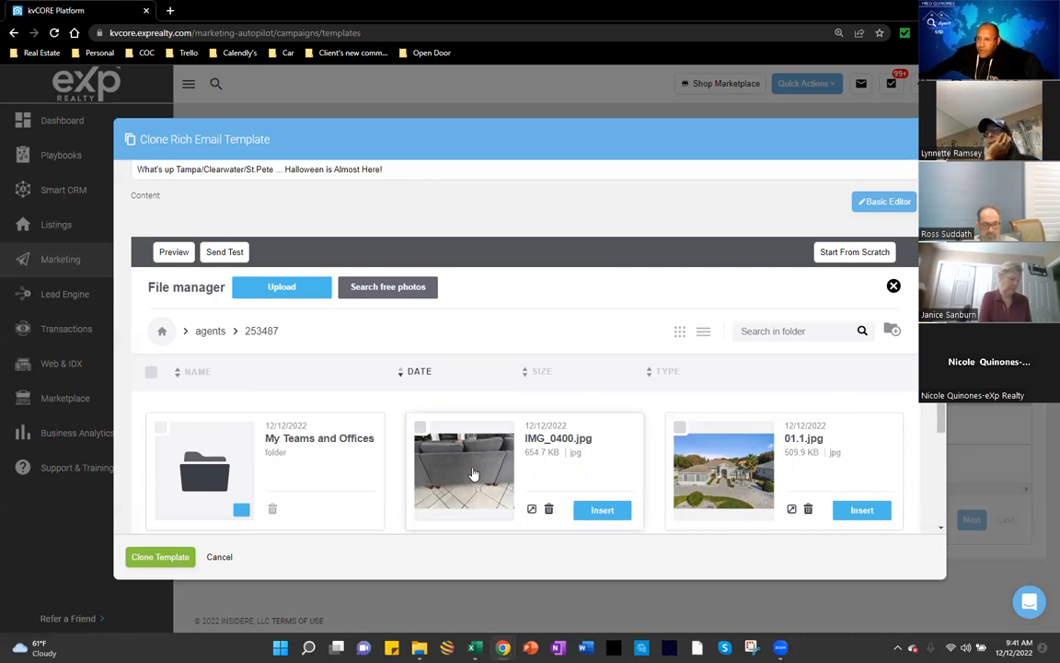
click(600, 510)
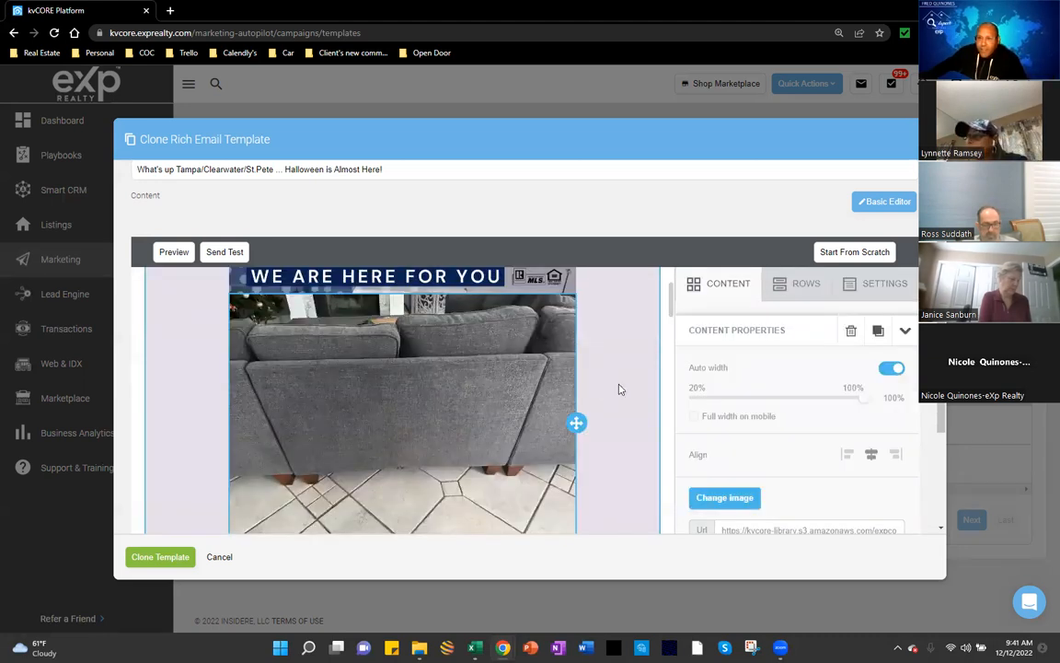
scroll(619, 389, up, 1)
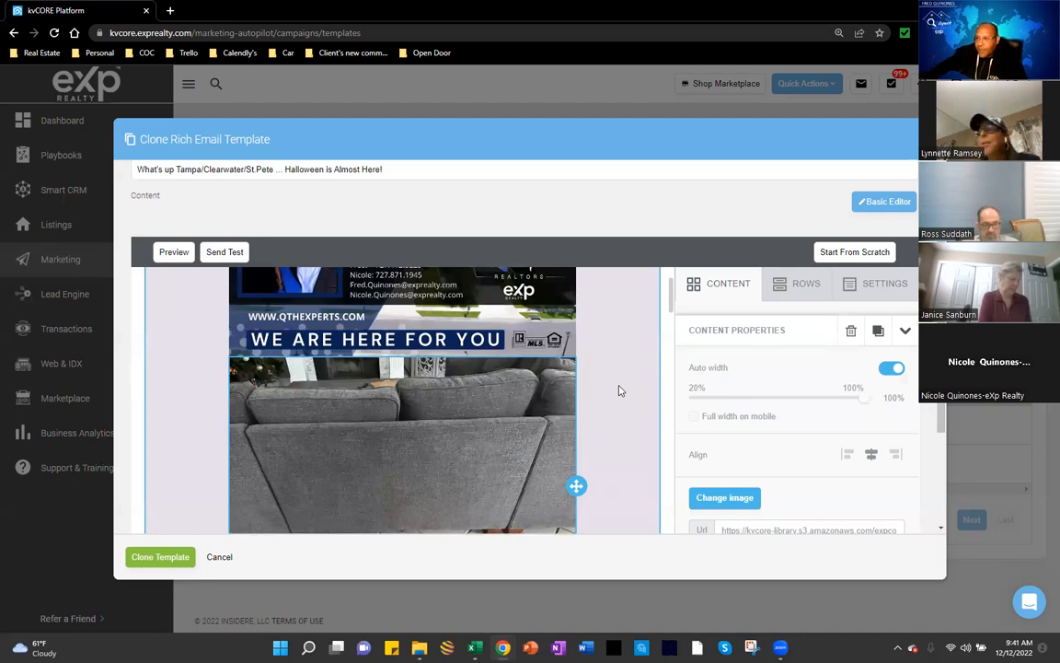
scroll(618, 390, down, 1)
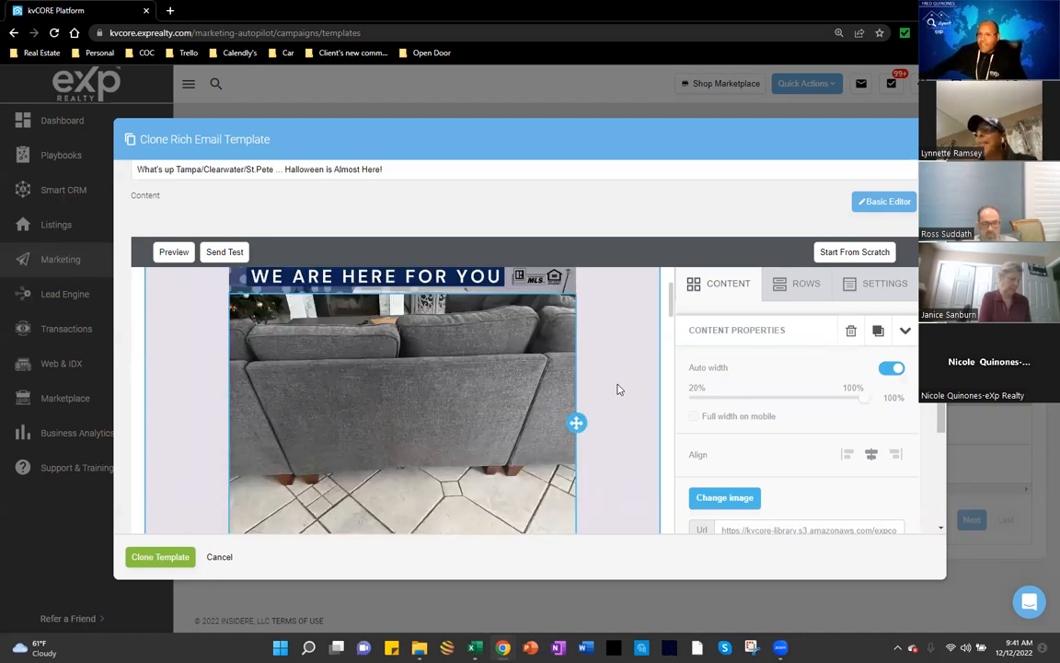
scroll(619, 389, down, 1)
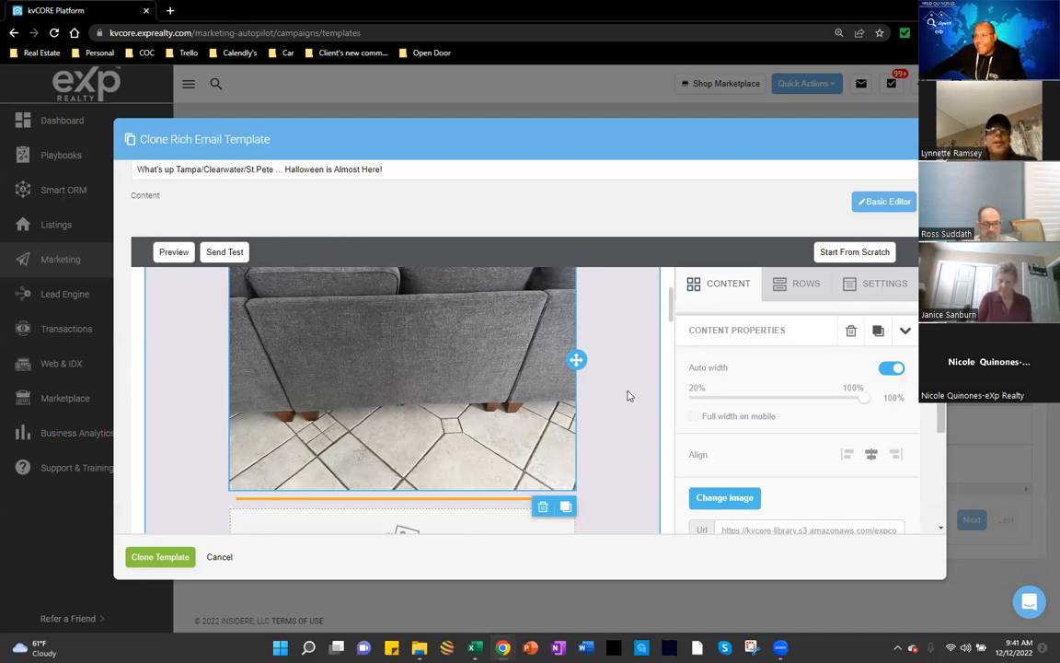
scroll(627, 395, up, 2)
scroll(628, 395, up, 3)
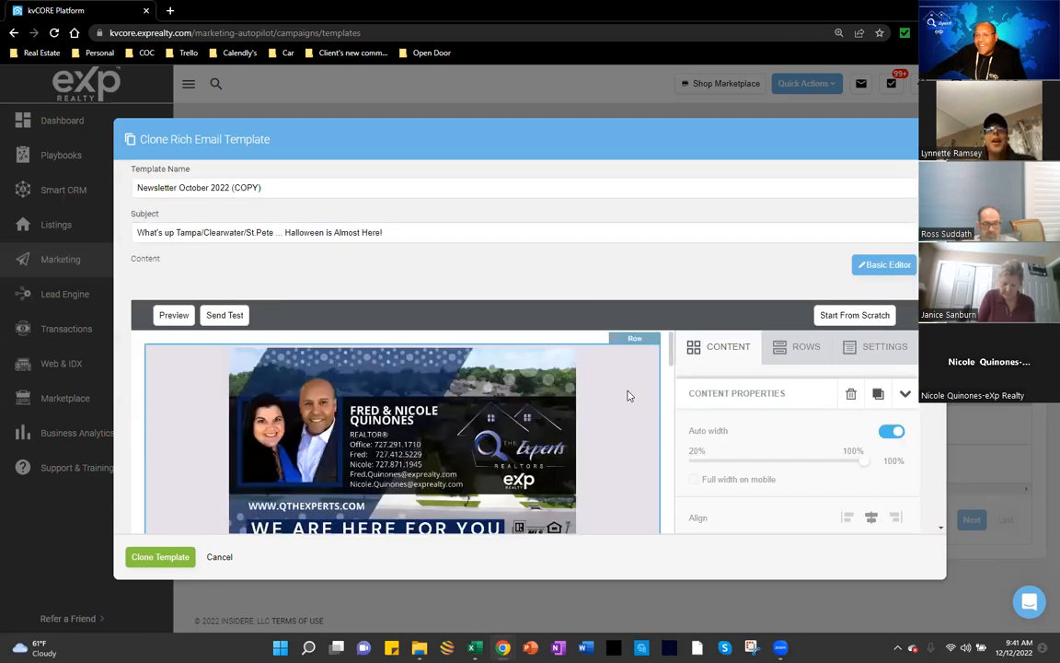
scroll(627, 395, down, 1)
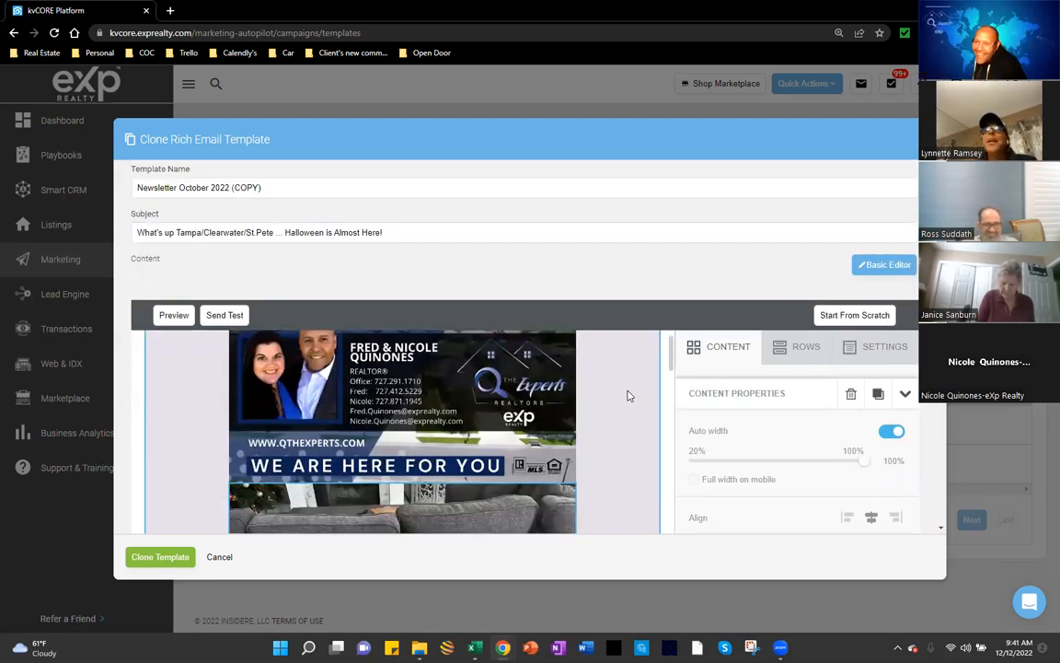
scroll(628, 396, down, 2)
scroll(627, 395, up, 2)
scroll(625, 395, down, 2)
scroll(625, 393, down, 2)
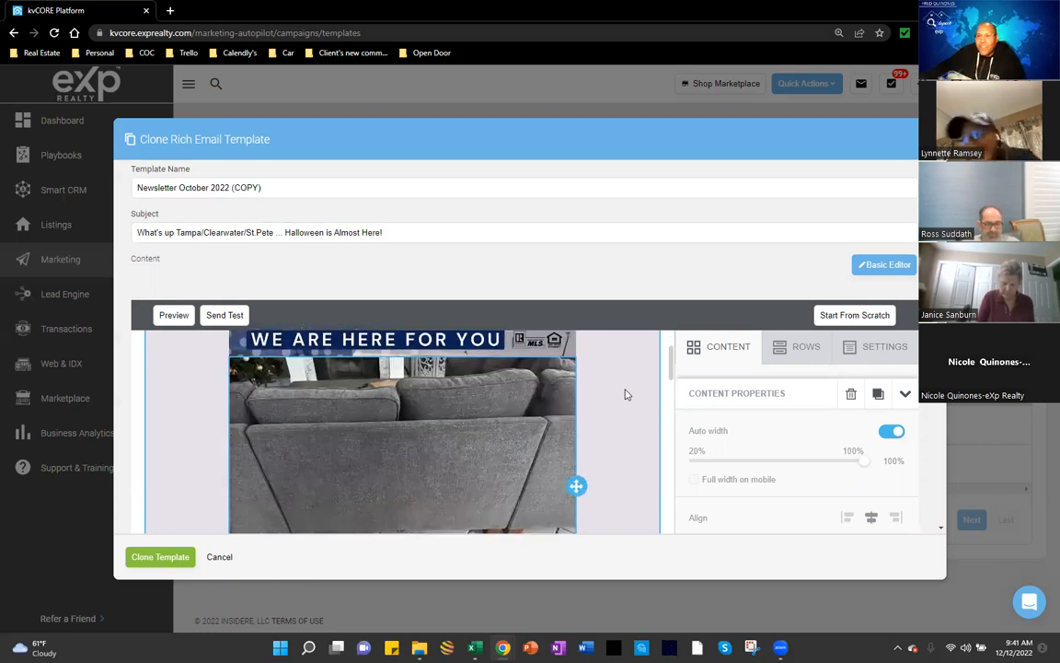
scroll(626, 393, down, 3)
scroll(497, 438, up, 3)
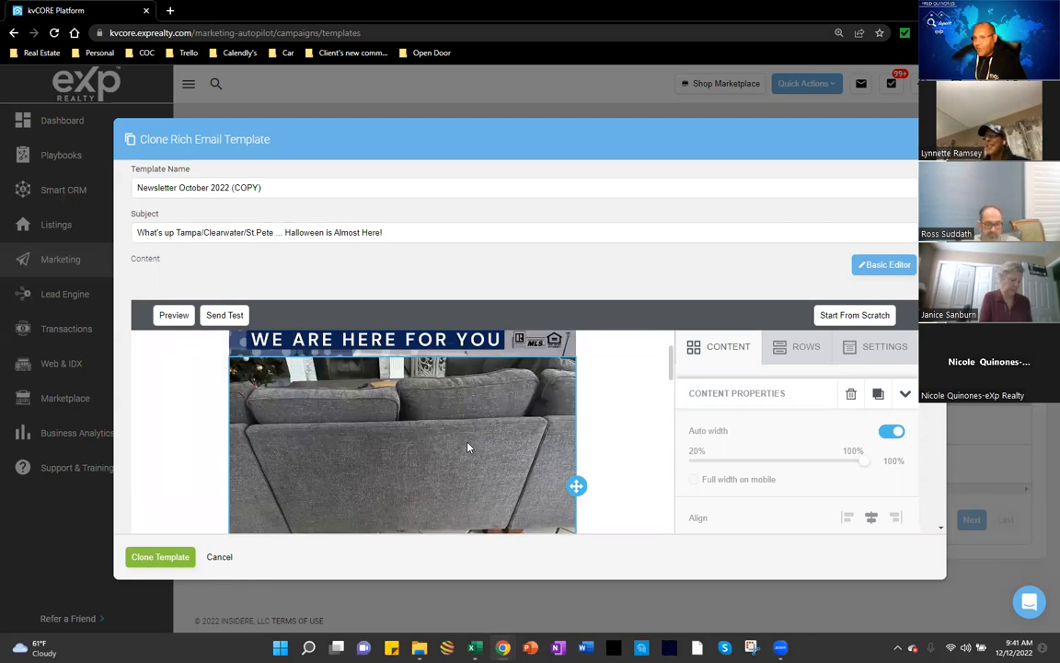
scroll(468, 447, up, 5)
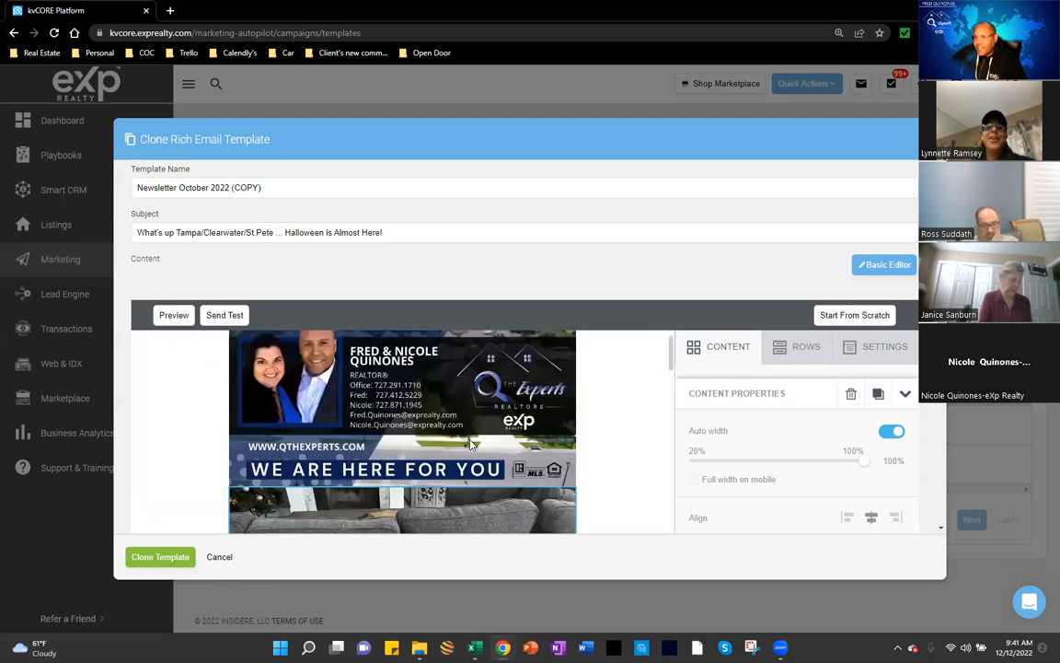
scroll(469, 444, down, 5)
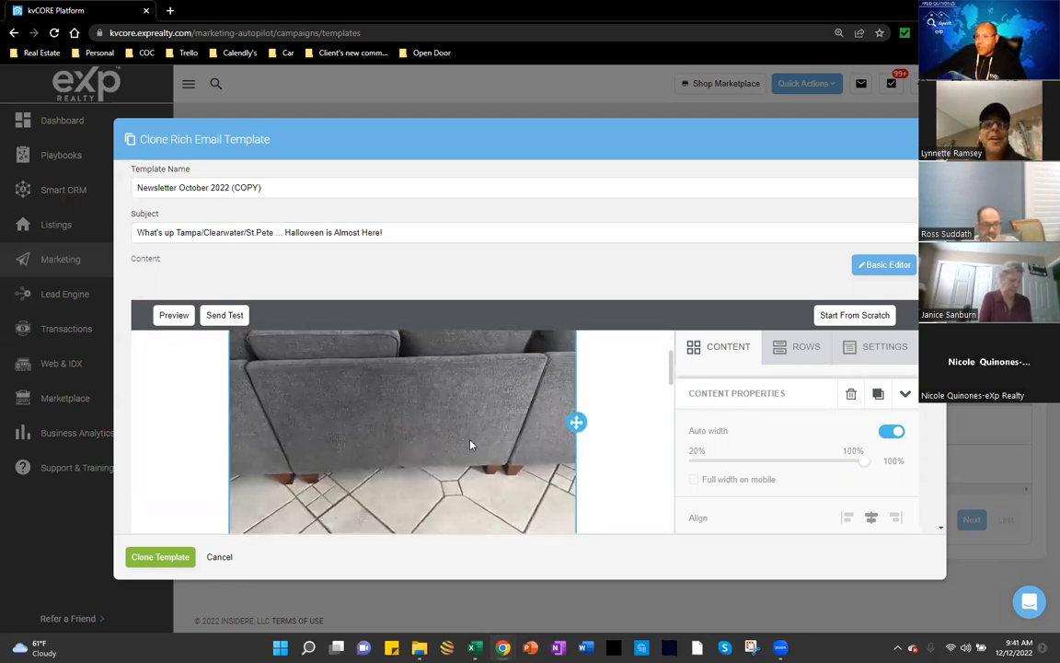
scroll(470, 444, down, 4)
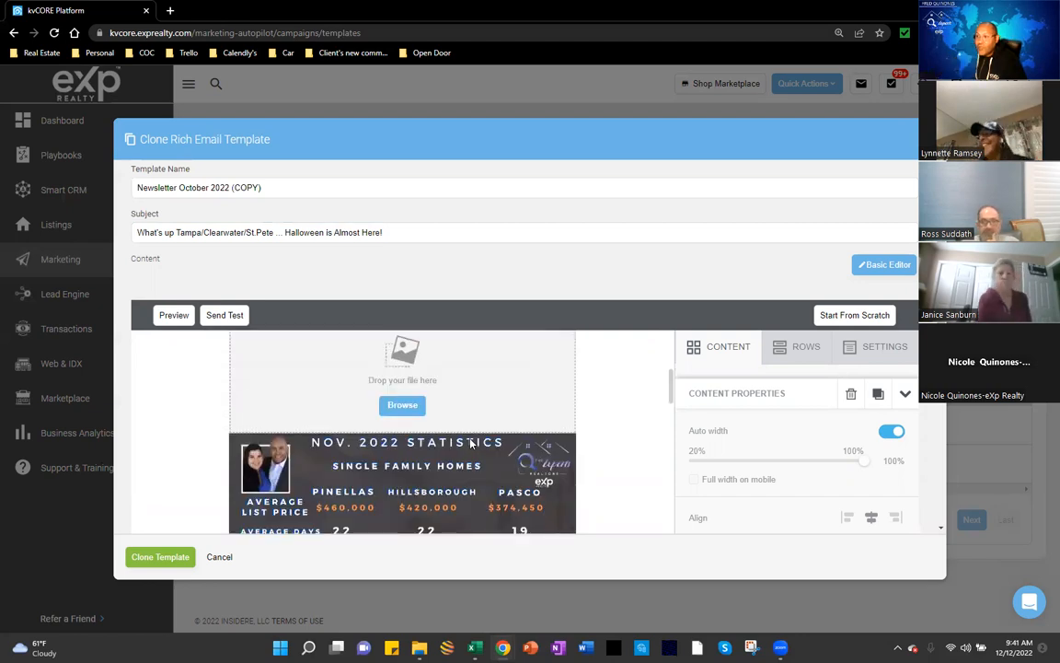
scroll(469, 445, up, 4)
scroll(519, 469, down, 2)
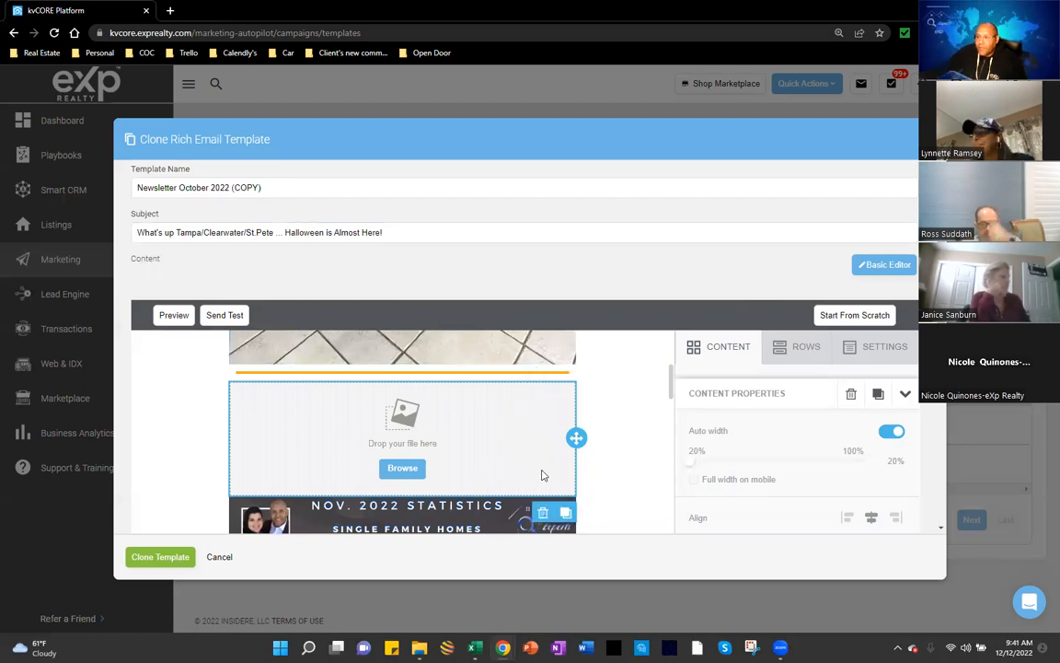
Step: Delete the empty 'Drop your file here' image block and confirm the deletion
click(544, 500)
scroll(496, 442, down, 2)
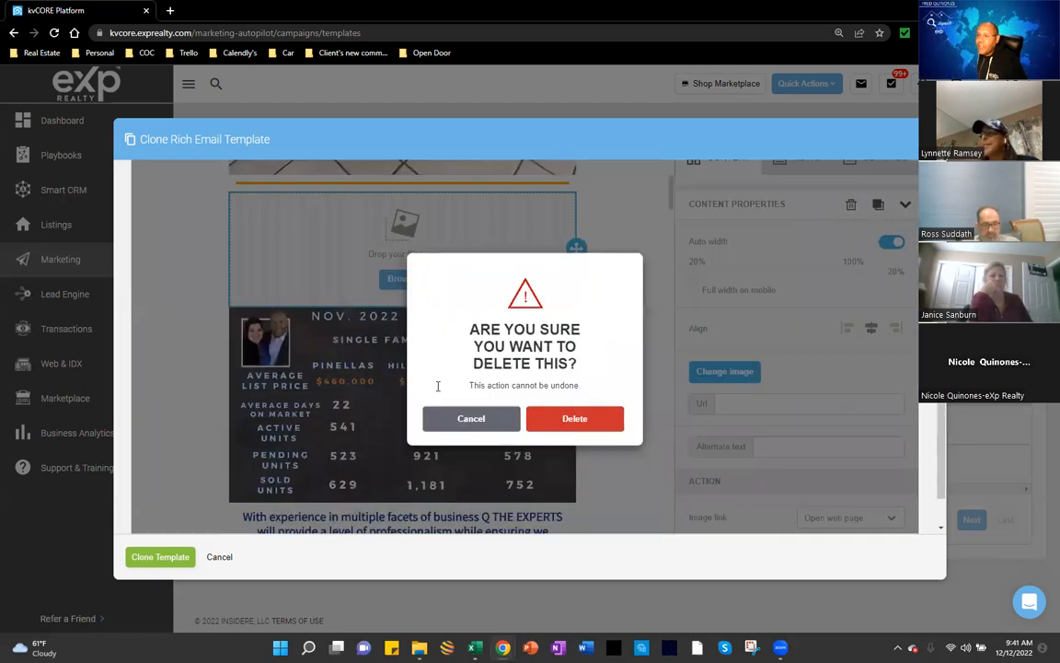
click(574, 418)
scroll(411, 405, up, 3)
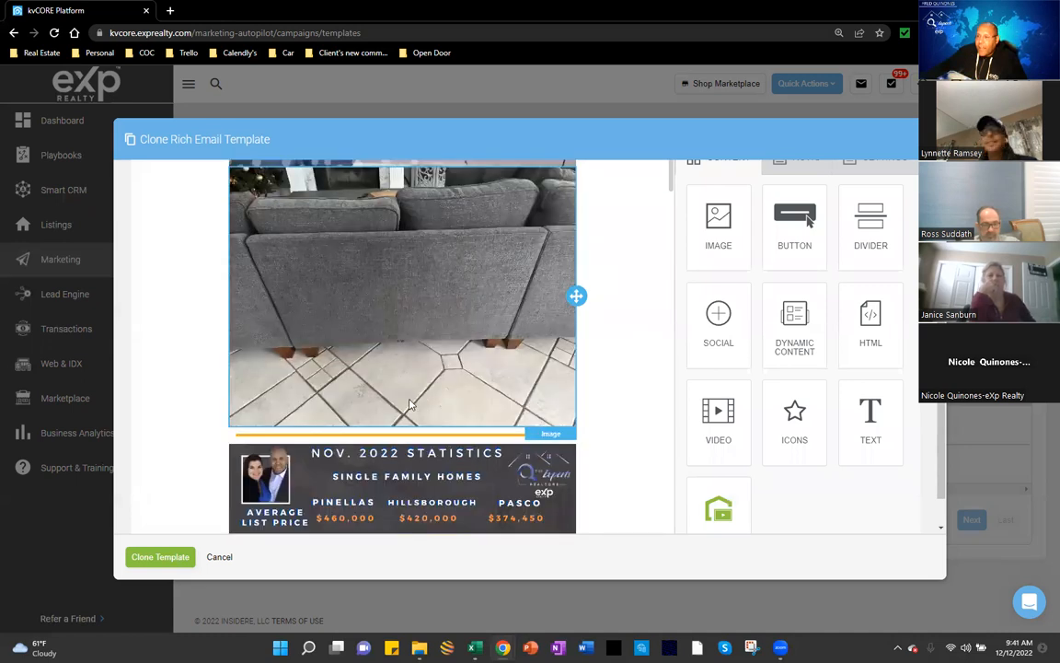
scroll(368, 356, down, 2)
scroll(391, 309, up, 3)
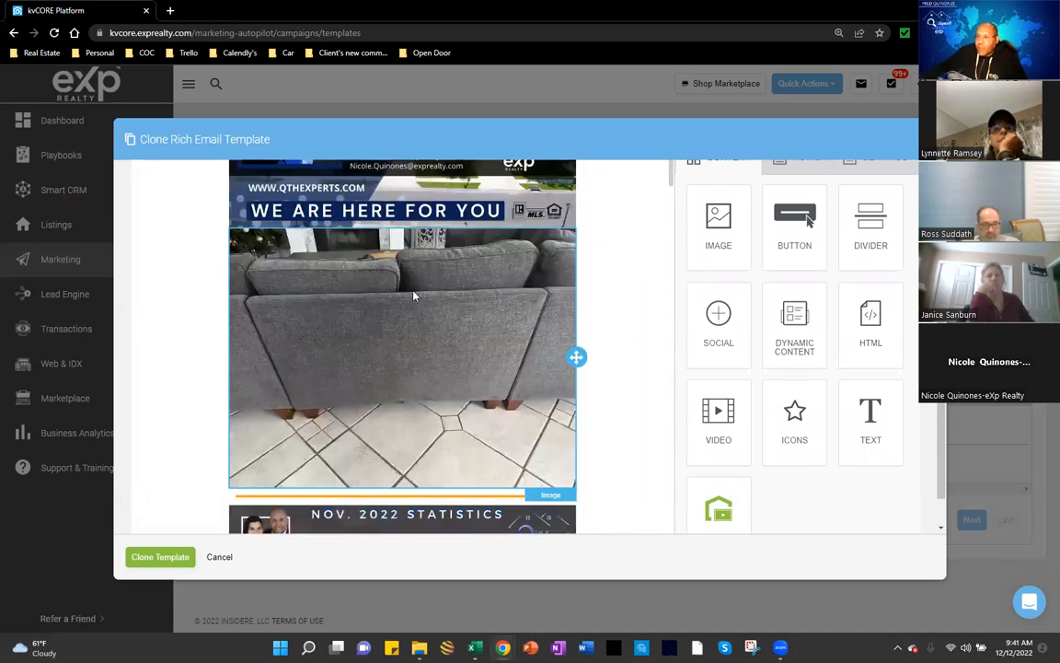
scroll(413, 295, up, 2)
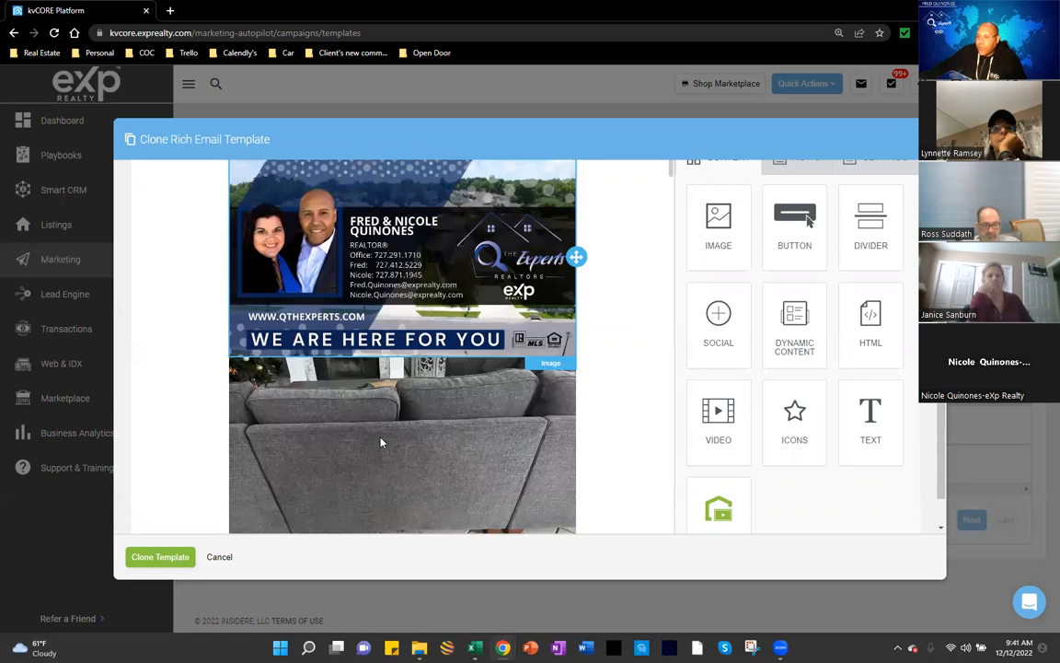
Step: Review the email, with the sofa photo now directly above the divider and statistics graphic
scroll(381, 442, down, 3)
scroll(383, 439, down, 5)
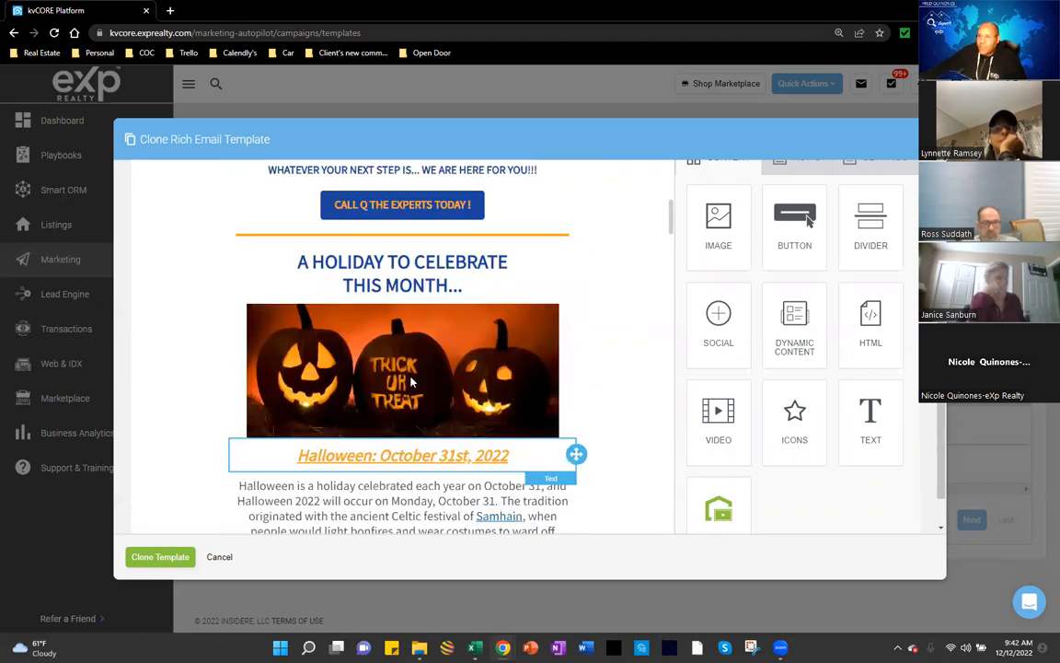
scroll(384, 410, down, 5)
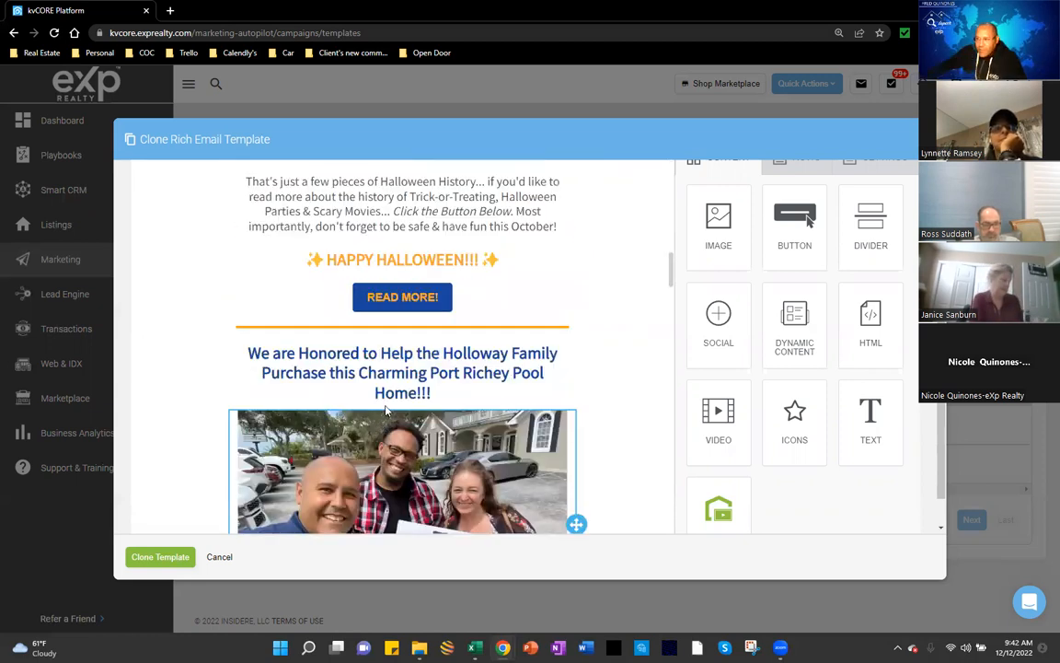
scroll(386, 413, down, 1)
scroll(386, 413, down, 3)
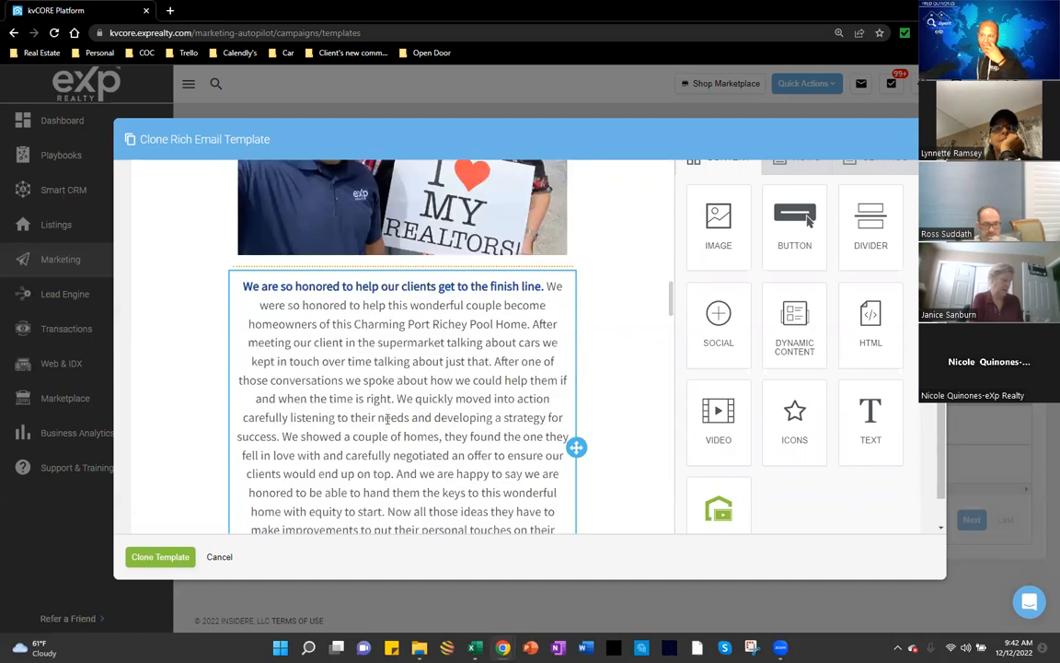
scroll(387, 419, down, 2)
scroll(378, 438, down, 3)
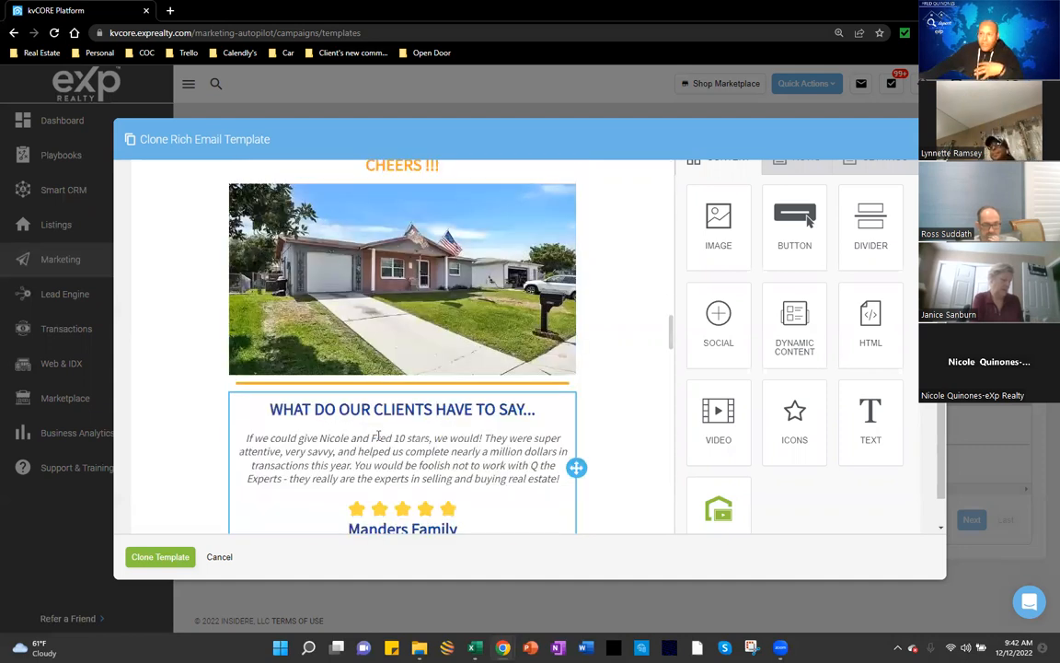
scroll(378, 436, down, 3)
scroll(378, 436, up, 2)
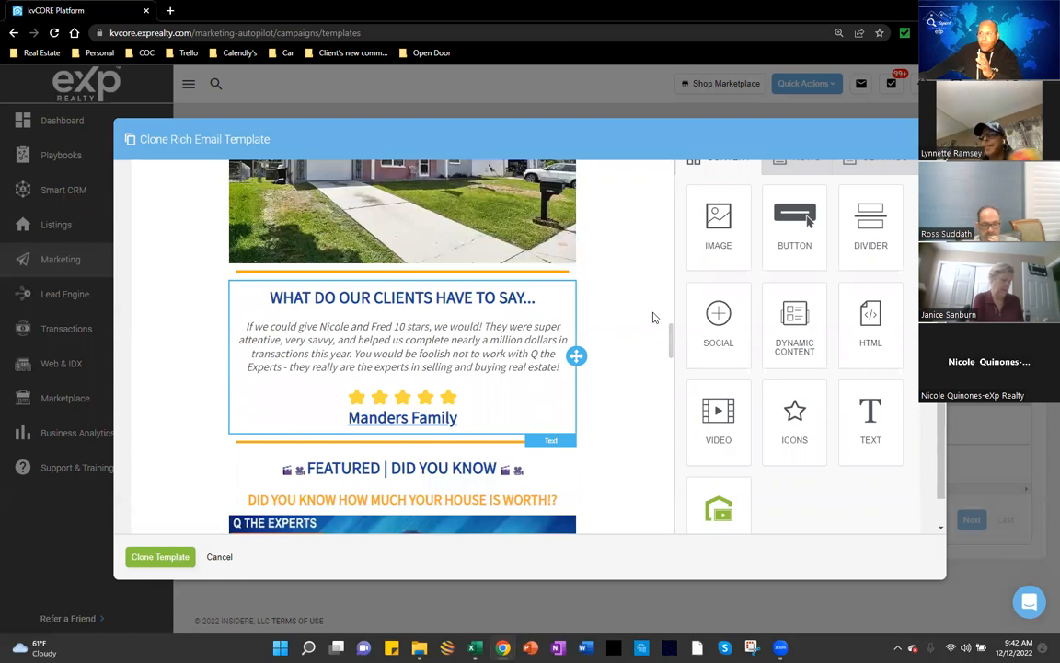
scroll(653, 315, up, 2)
drag(727, 230, 377, 357)
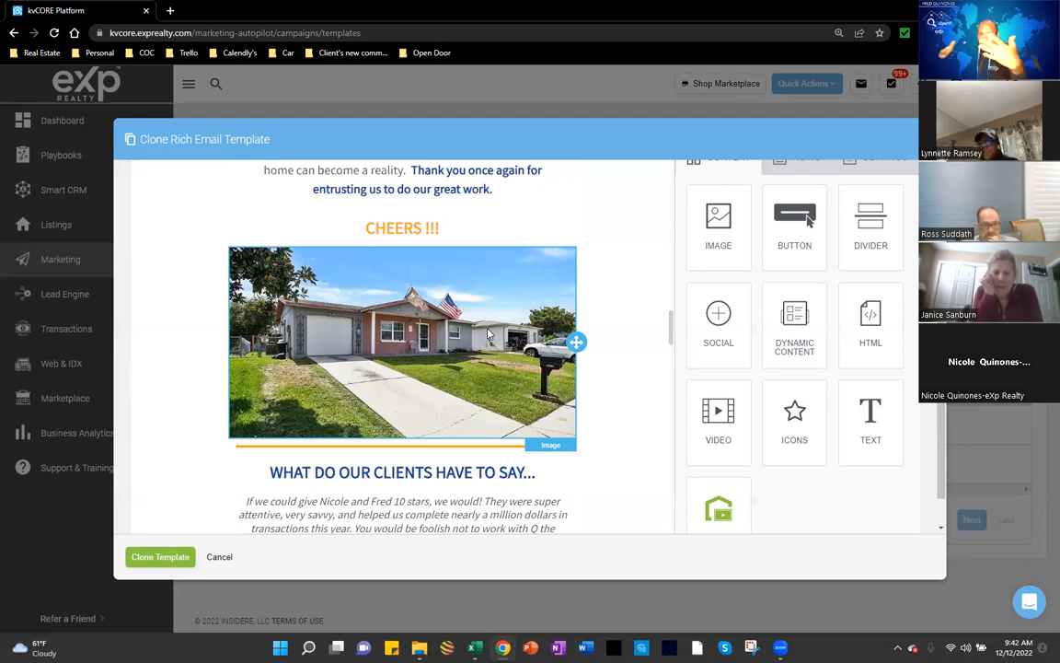
scroll(488, 333, up, 6)
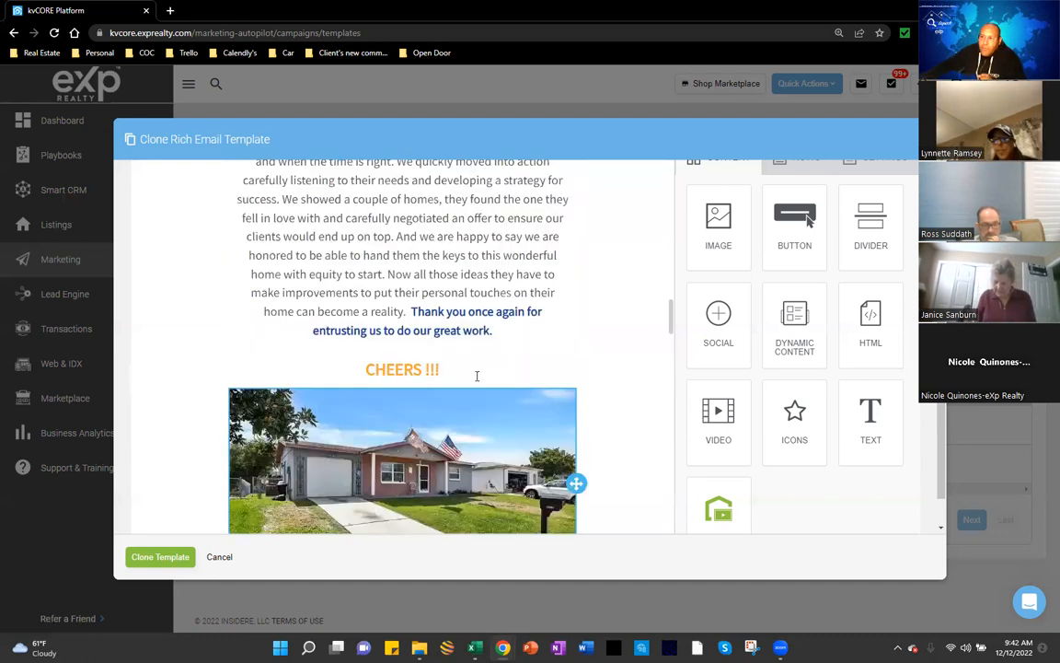
scroll(552, 364, up, 8)
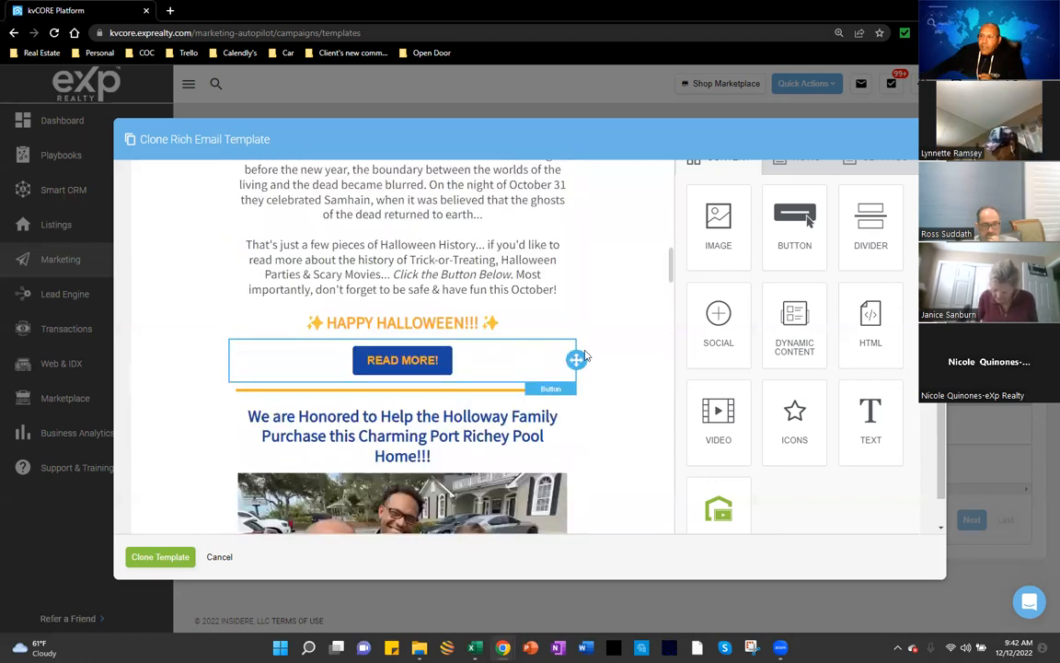
scroll(592, 352, up, 10)
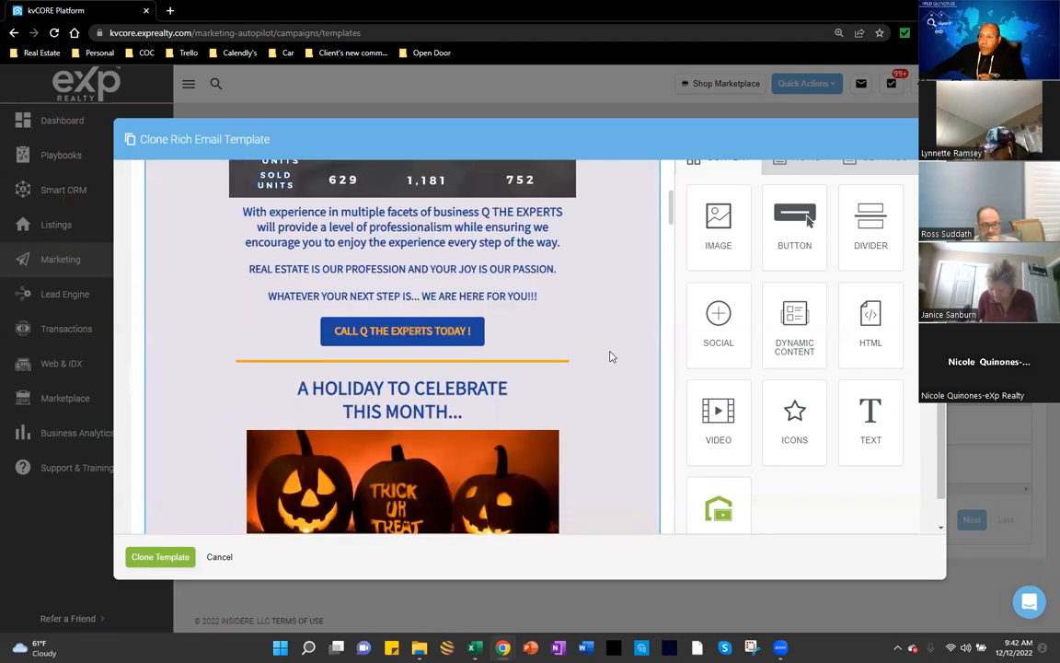
scroll(618, 355, up, 5)
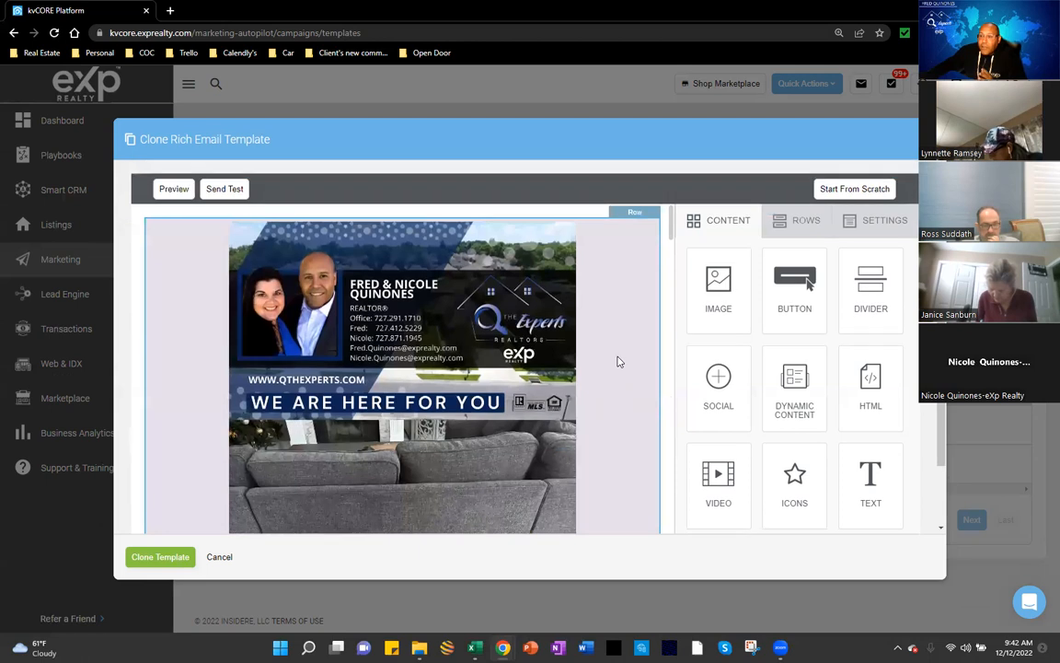
scroll(617, 369, down, 4)
scroll(577, 386, down, 2)
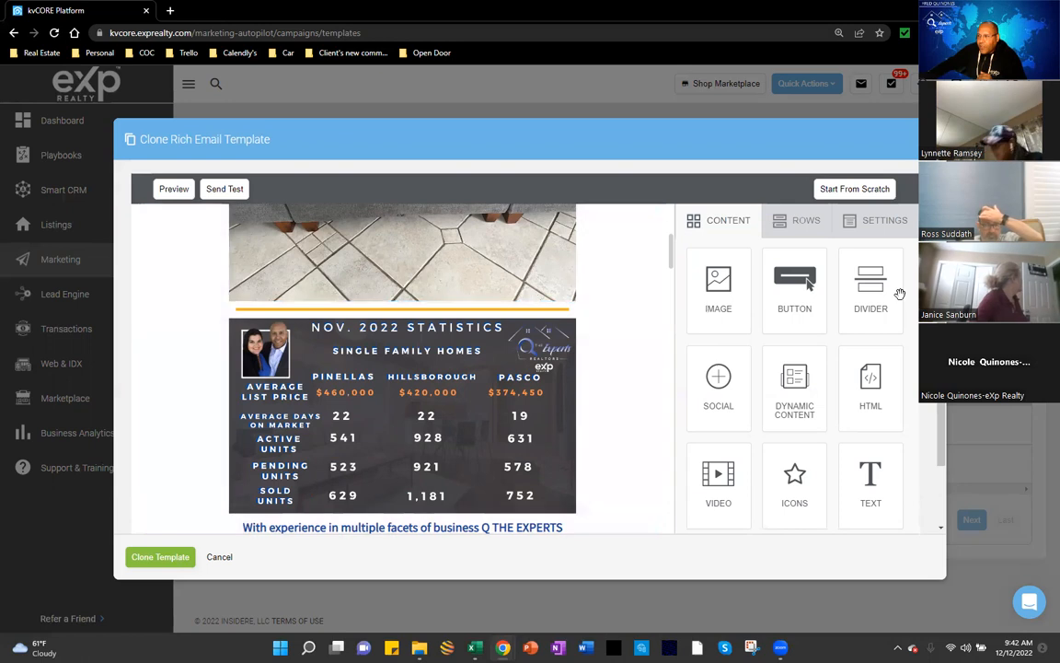
Step: Drop a Divider block under the NOV. 2022 STATISTICS image
drag(870, 283, 505, 504)
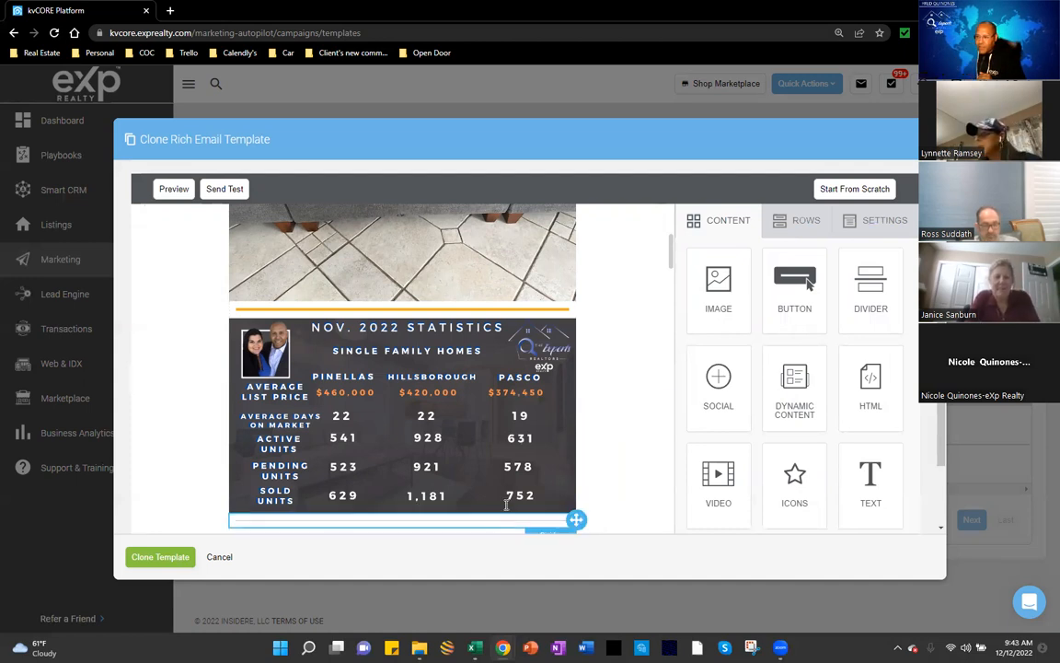
scroll(497, 407, down, 2)
scroll(460, 338, down, 1)
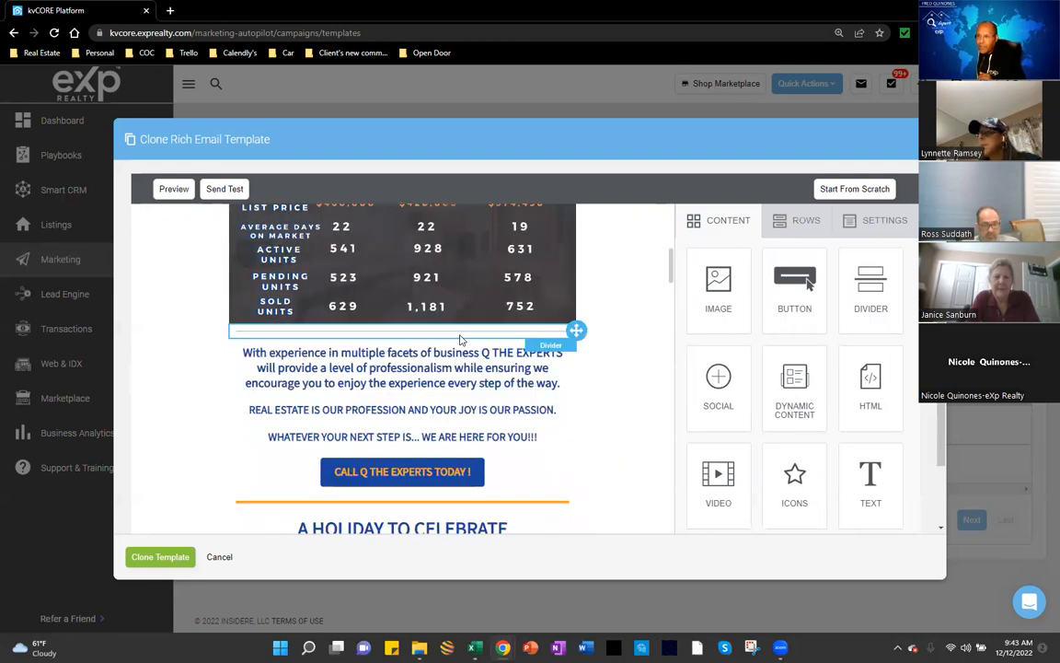
Step: Select the new divider and raise its line thickness to 12
click(393, 335)
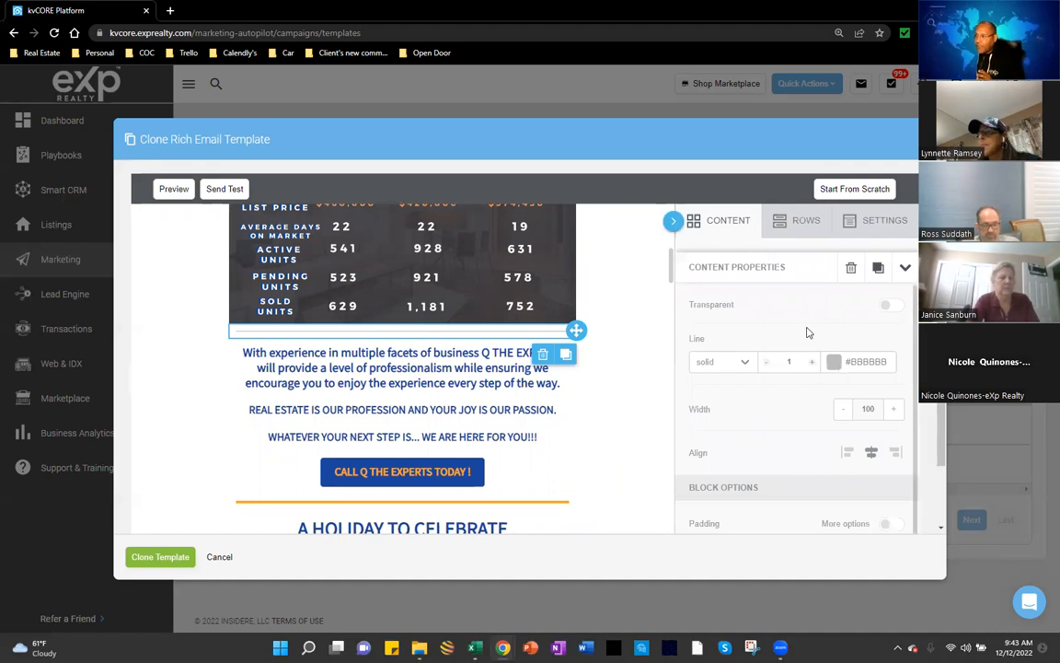
scroll(791, 395, down, 1)
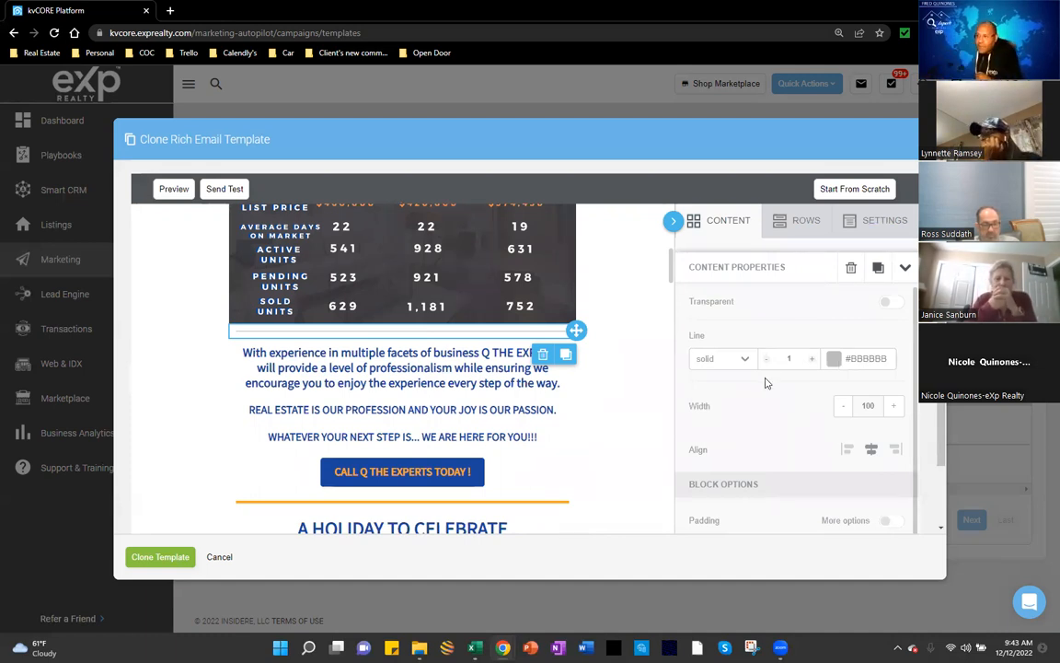
click(812, 359)
click(811, 359)
click(811, 359)
click(811, 359)
click(812, 359)
click(812, 359)
click(811, 359)
click(812, 359)
click(812, 359)
click(811, 359)
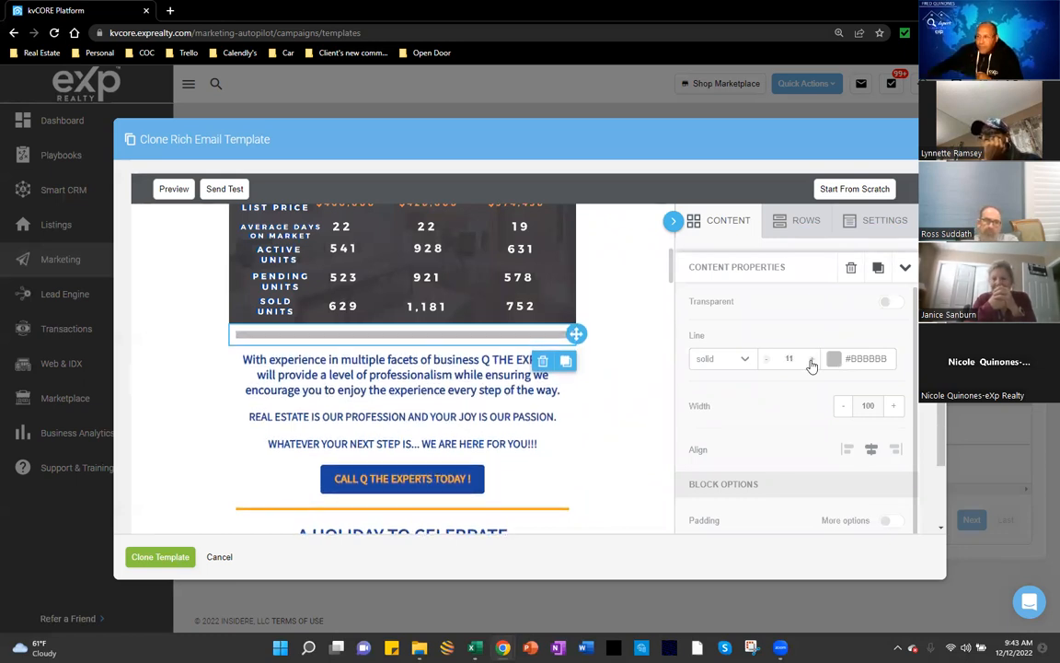
click(811, 359)
Step: Set the divider's line style to dashed
click(744, 361)
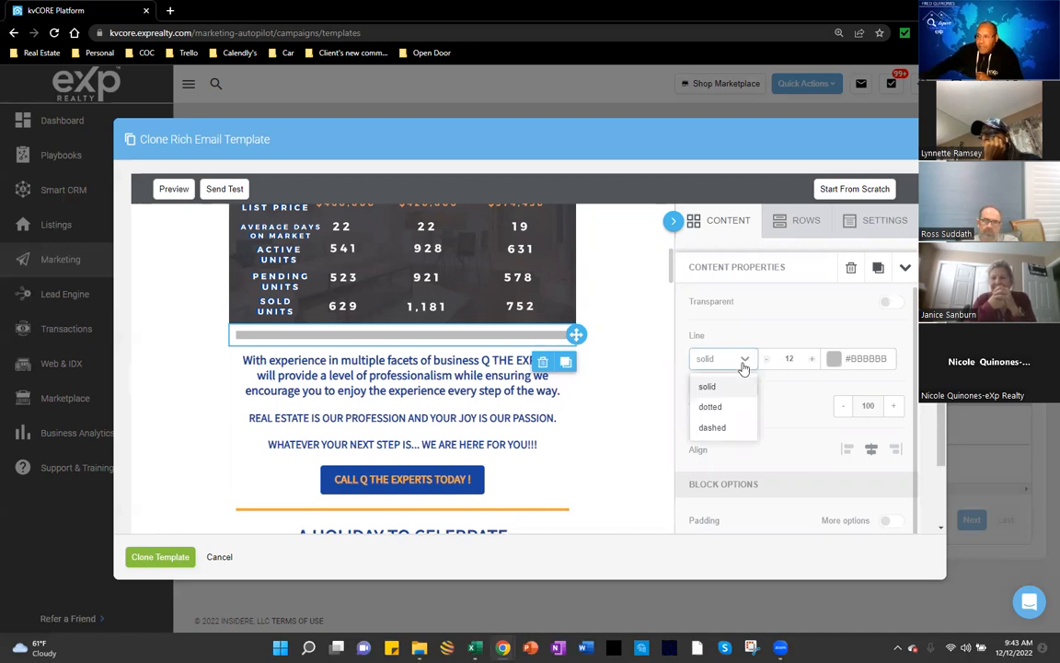
click(711, 406)
click(746, 359)
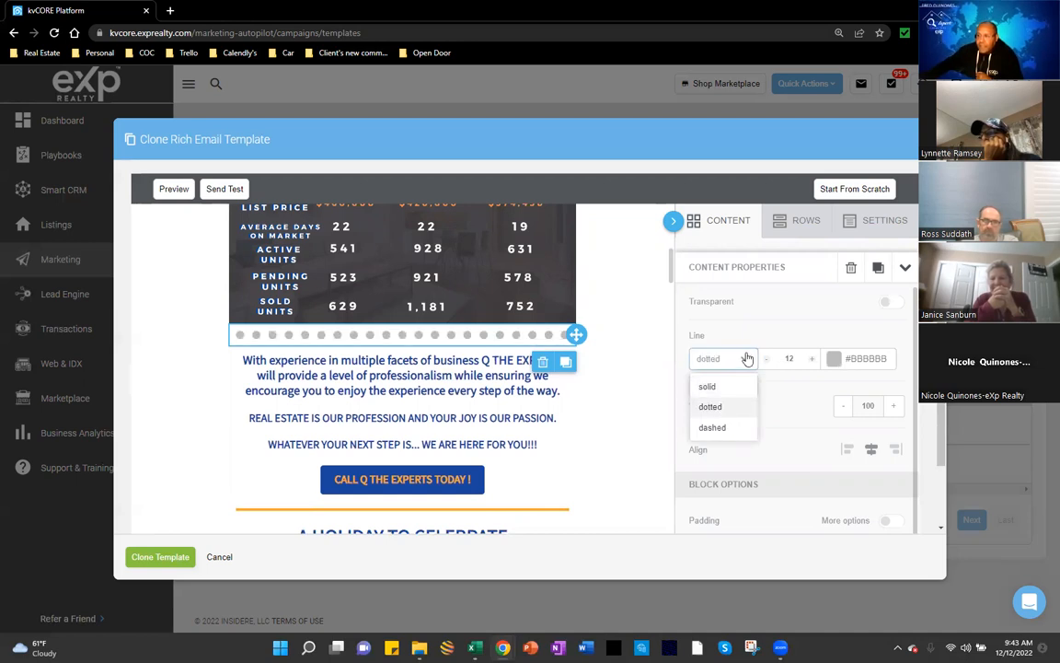
click(712, 427)
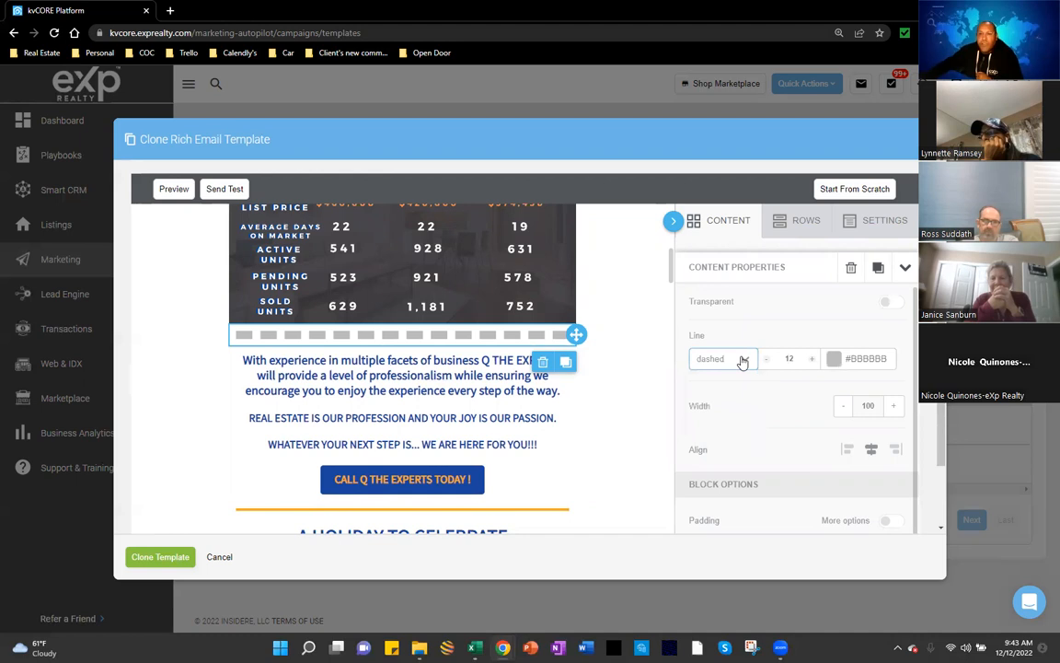
click(742, 359)
click(714, 429)
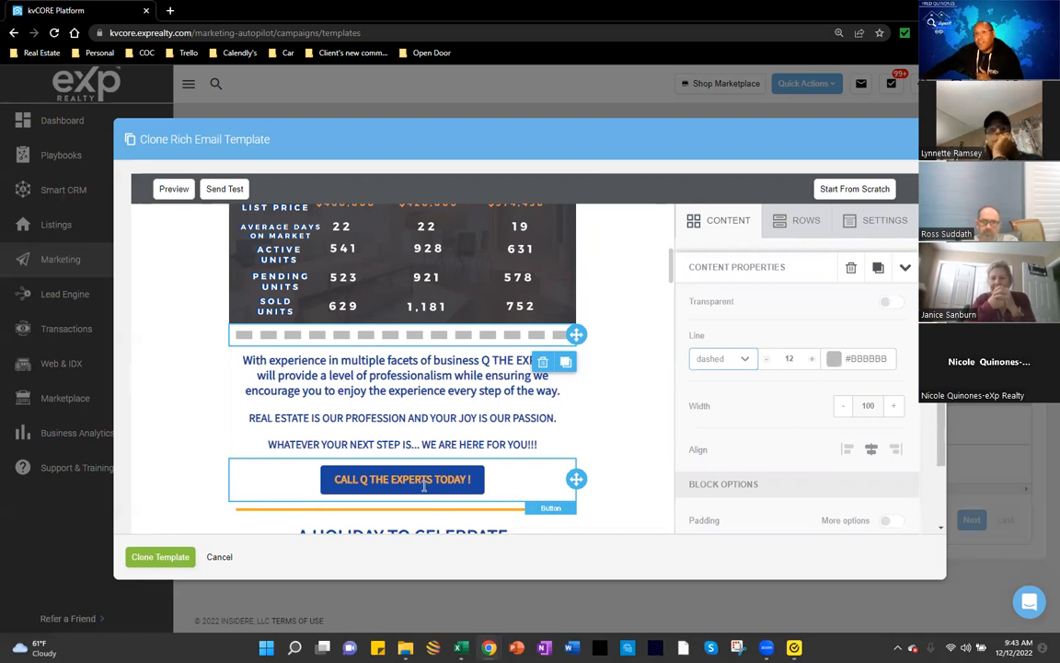
Step: Change the dashed divider's line colour from grey to black #000000
click(846, 366)
click(839, 364)
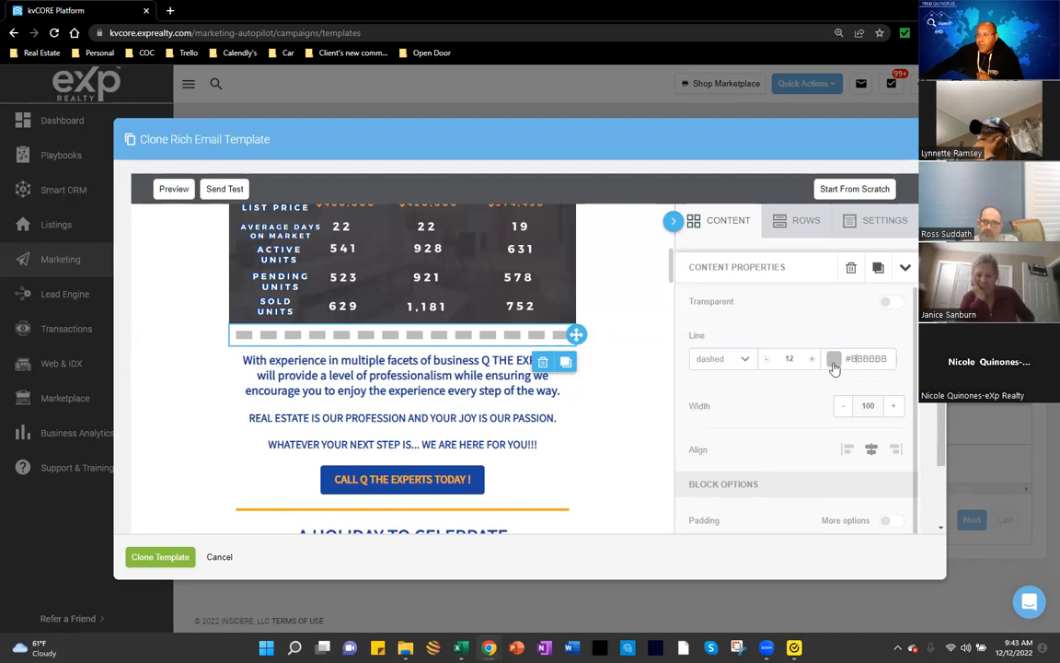
click(833, 361)
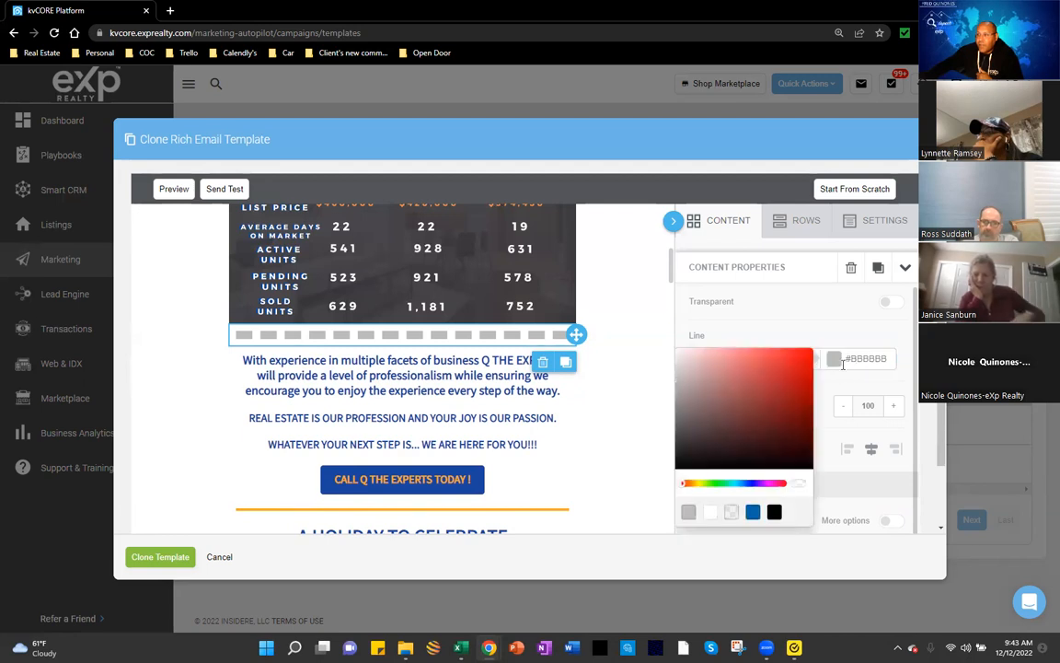
click(776, 484)
mouse_move(745, 485)
mouse_down()
mouse_move(755, 484)
mouse_move(735, 484)
mouse_move(793, 485)
mouse_move(739, 488)
mouse_up()
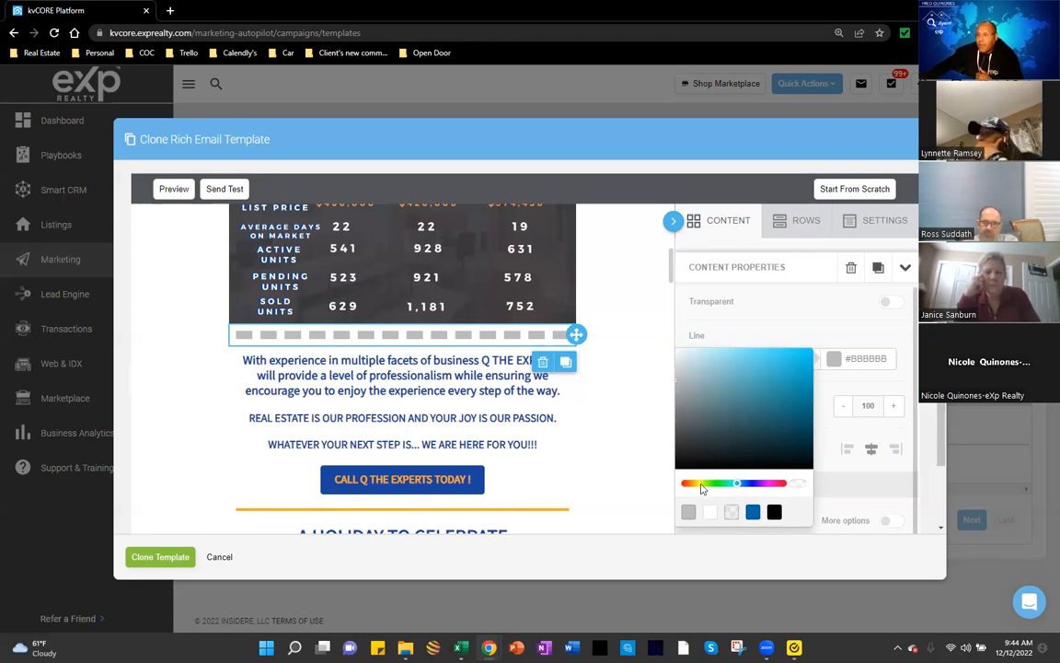
click(701, 483)
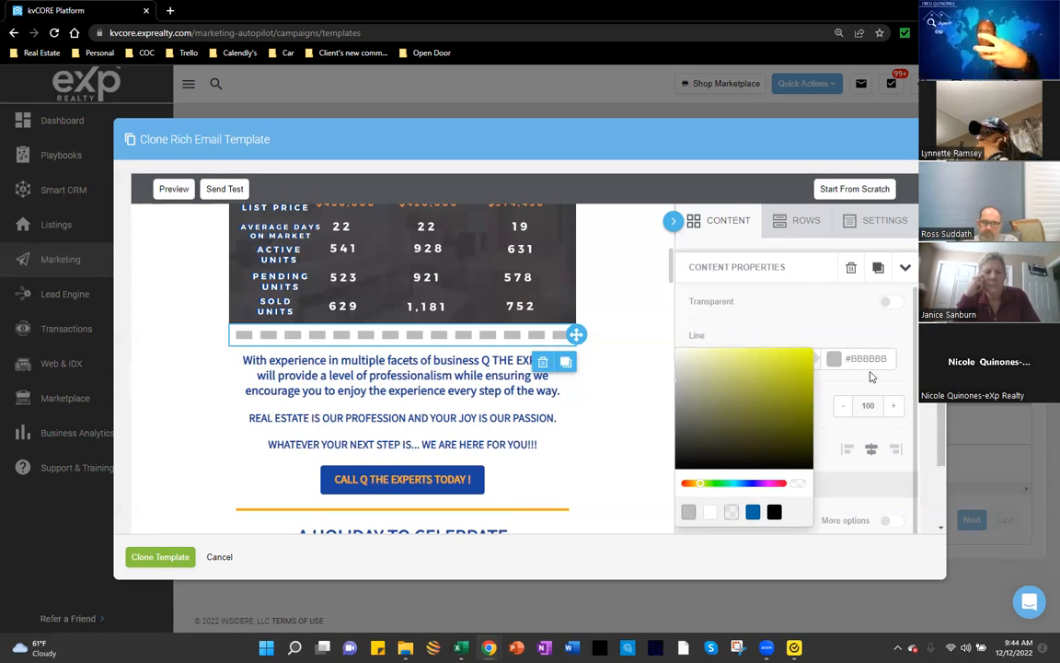
click(773, 512)
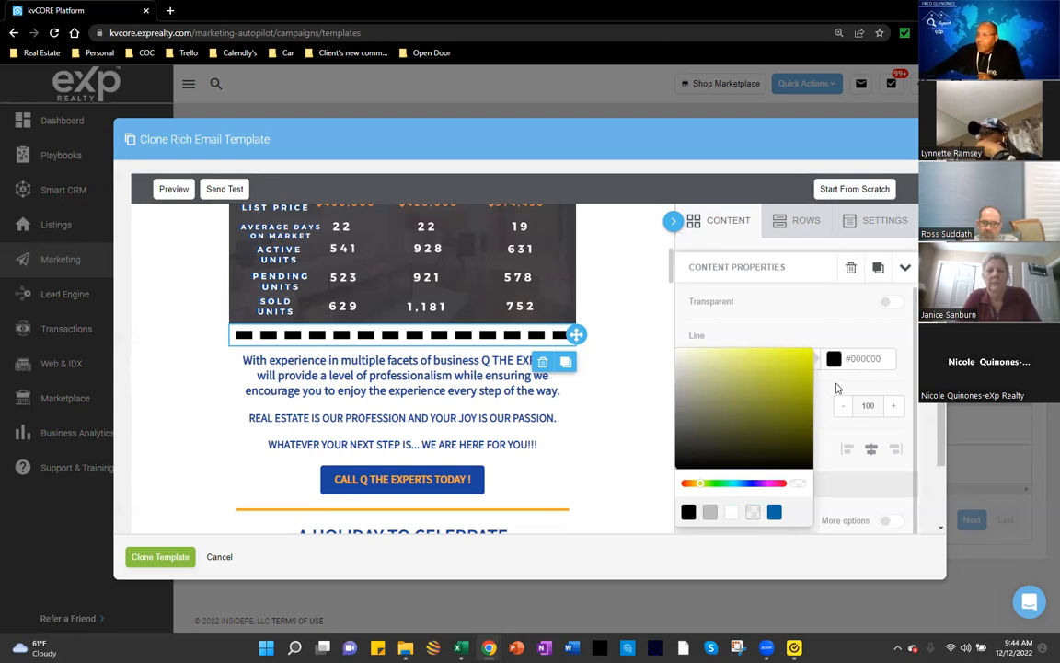
click(237, 337)
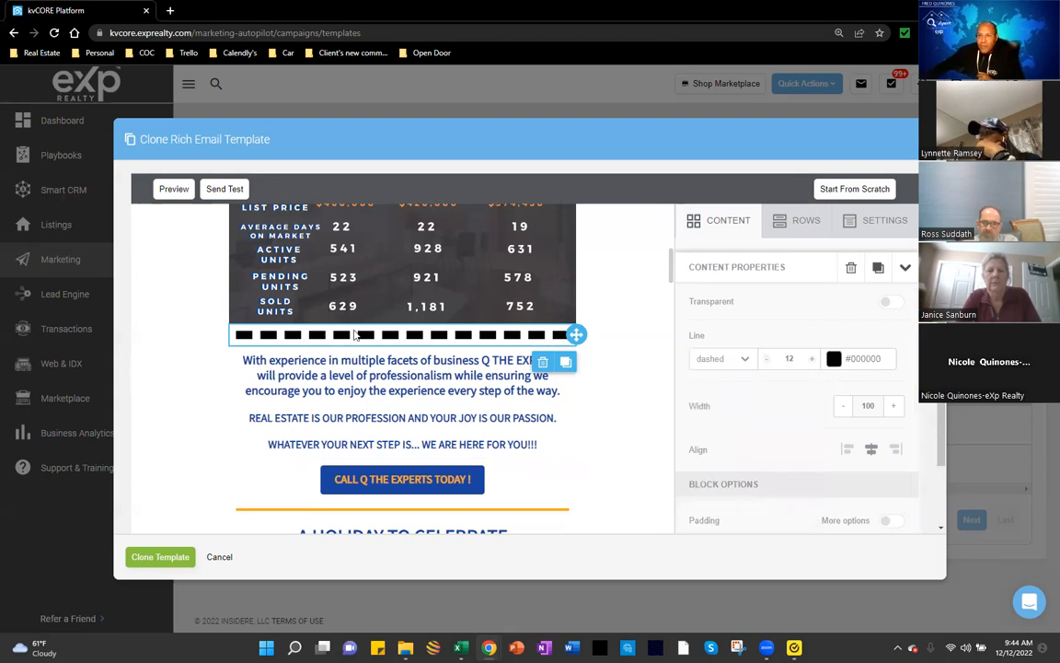
Step: Thin the divider's line thickness down to 2
click(765, 361)
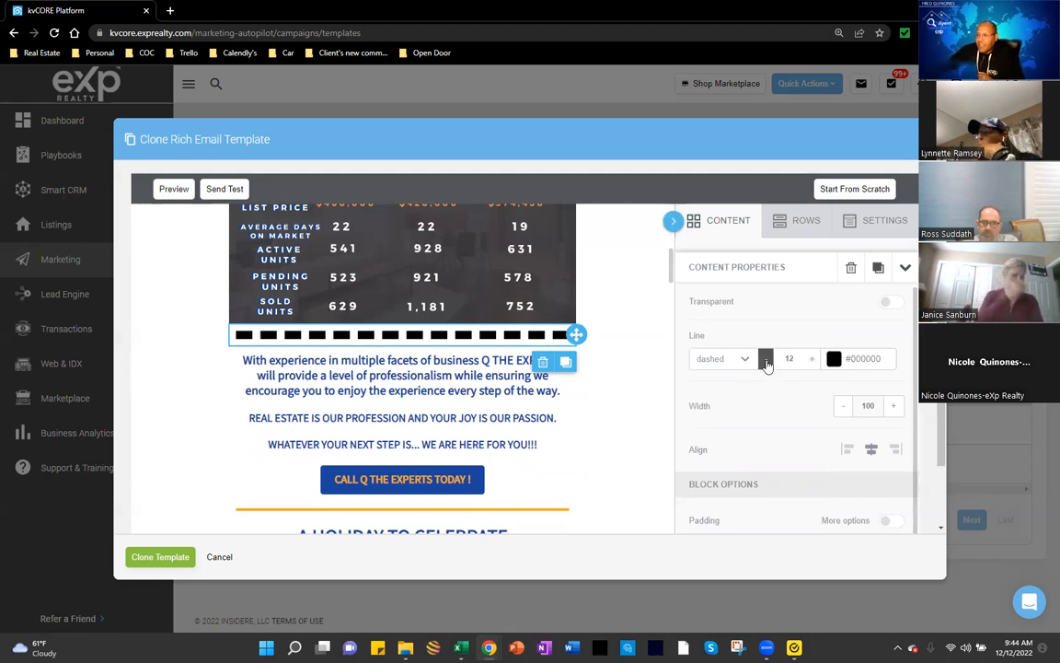
click(765, 361)
click(765, 361)
click(766, 360)
click(766, 361)
click(766, 361)
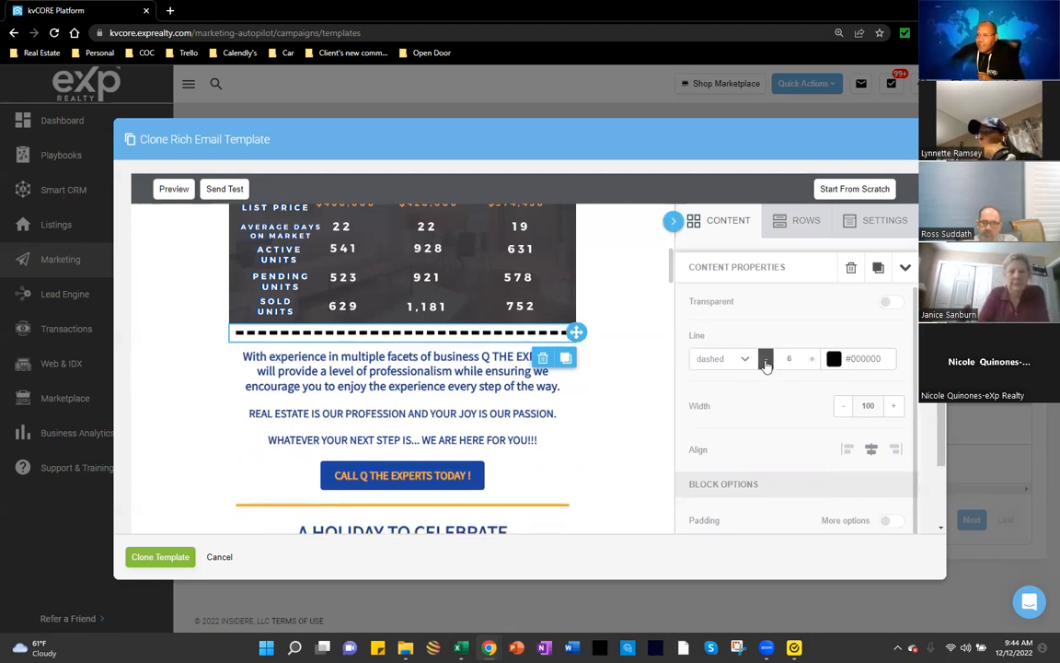
click(766, 361)
click(765, 360)
click(766, 361)
click(765, 361)
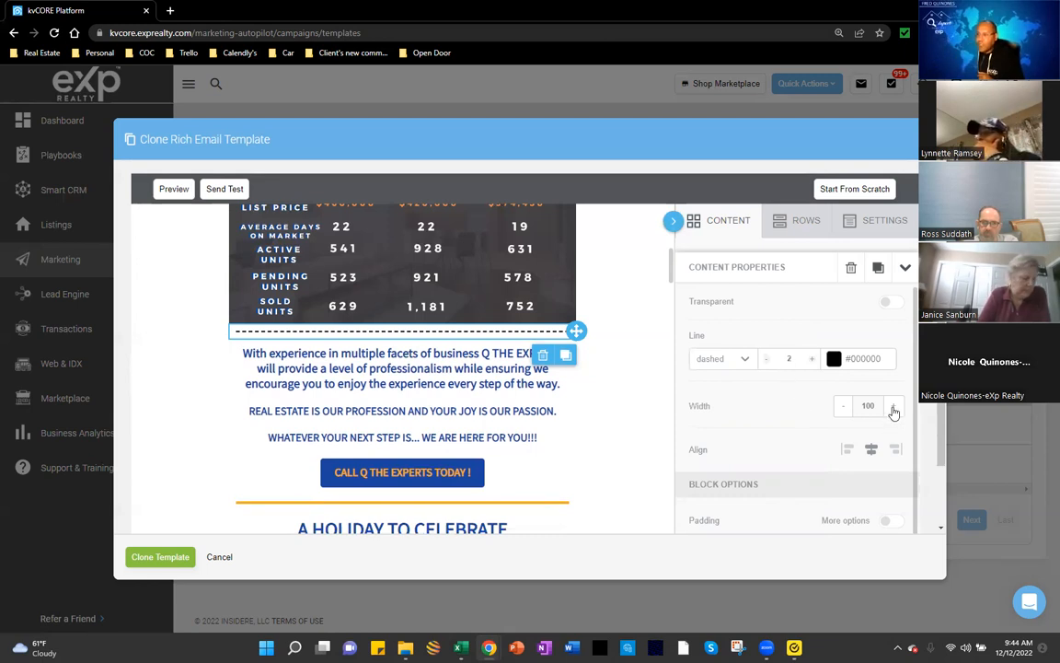
Step: Try divider widths of 90, 50 and 85, then restore it to 100
click(843, 407)
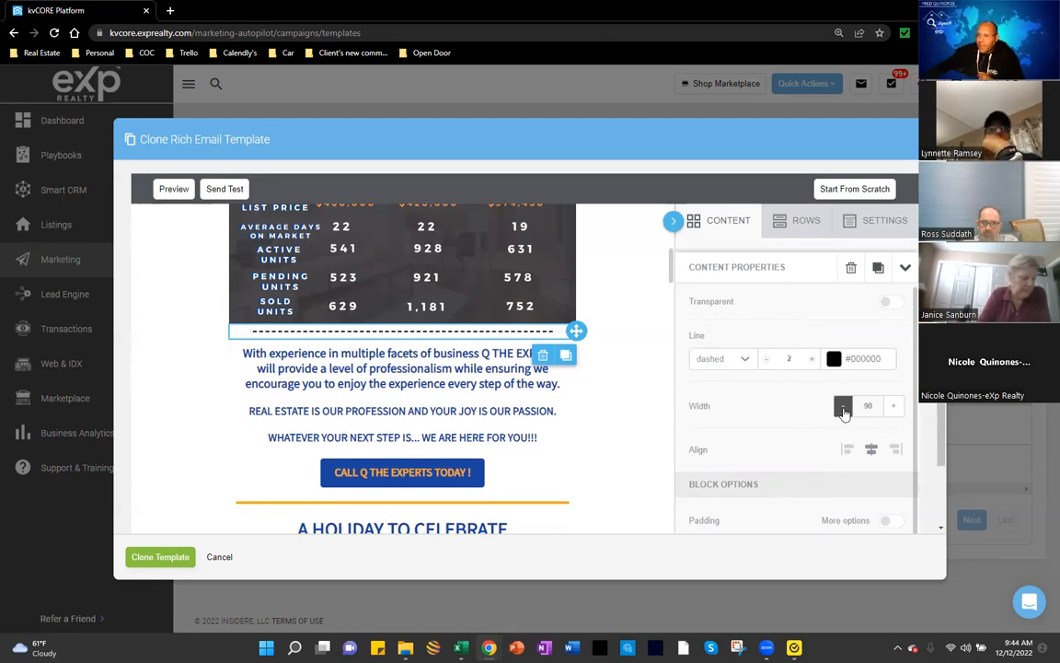
click(843, 407)
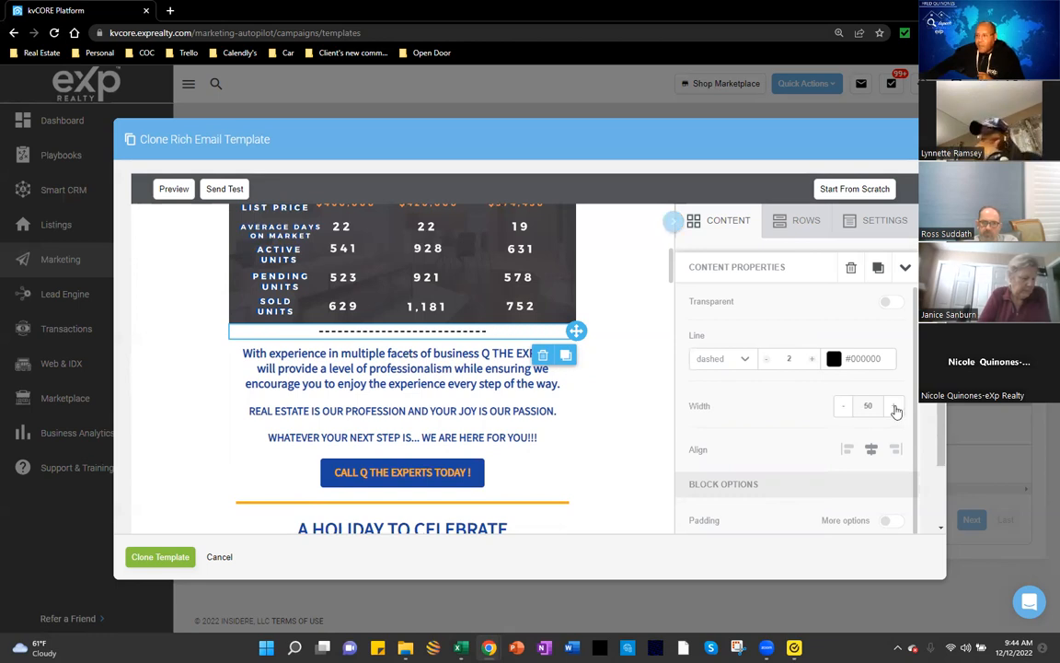
click(895, 406)
click(895, 407)
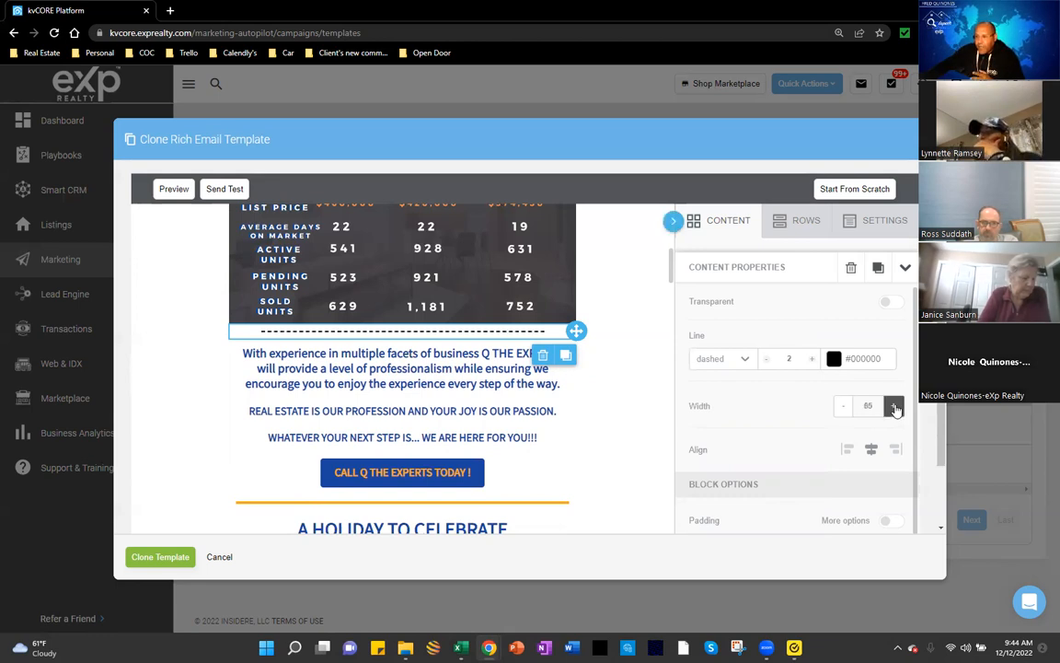
click(895, 408)
scroll(802, 382, down, 1)
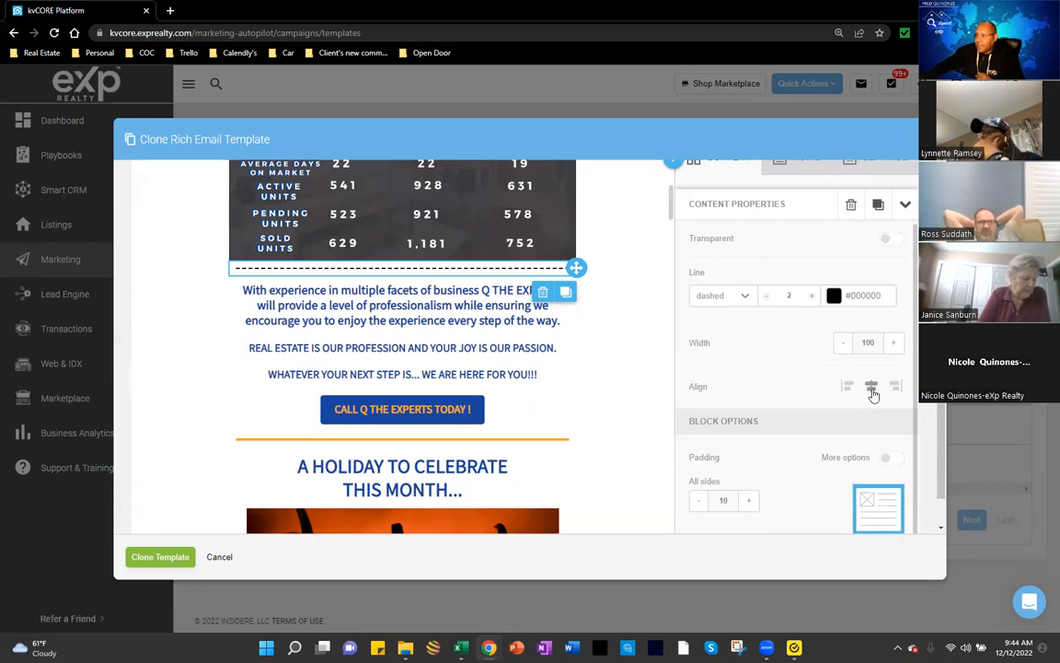
scroll(767, 396, down, 1)
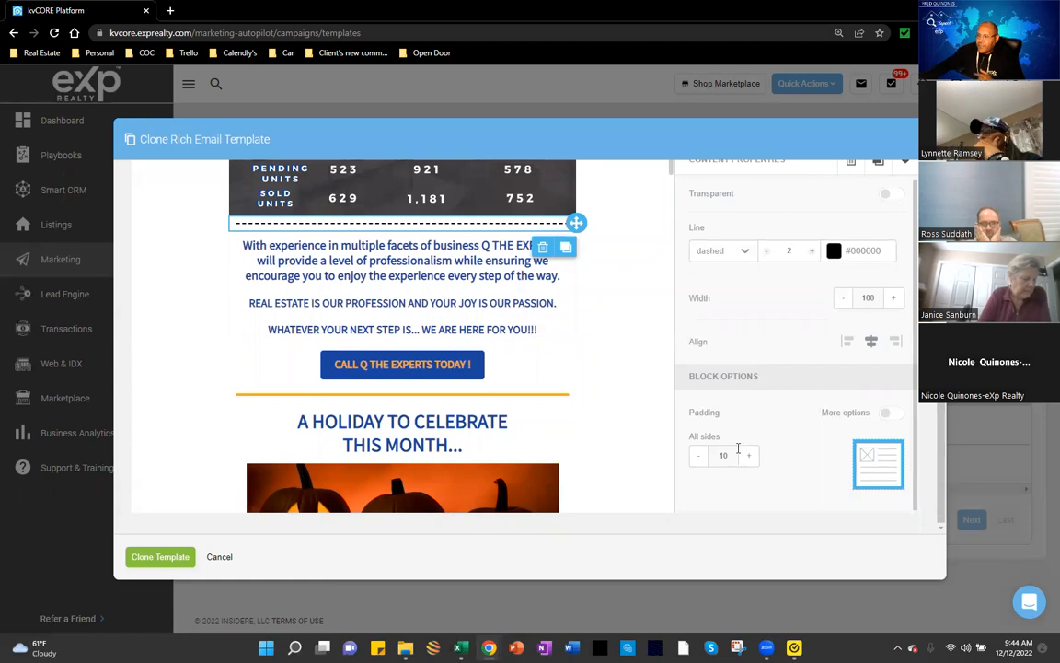
scroll(760, 429, up, 3)
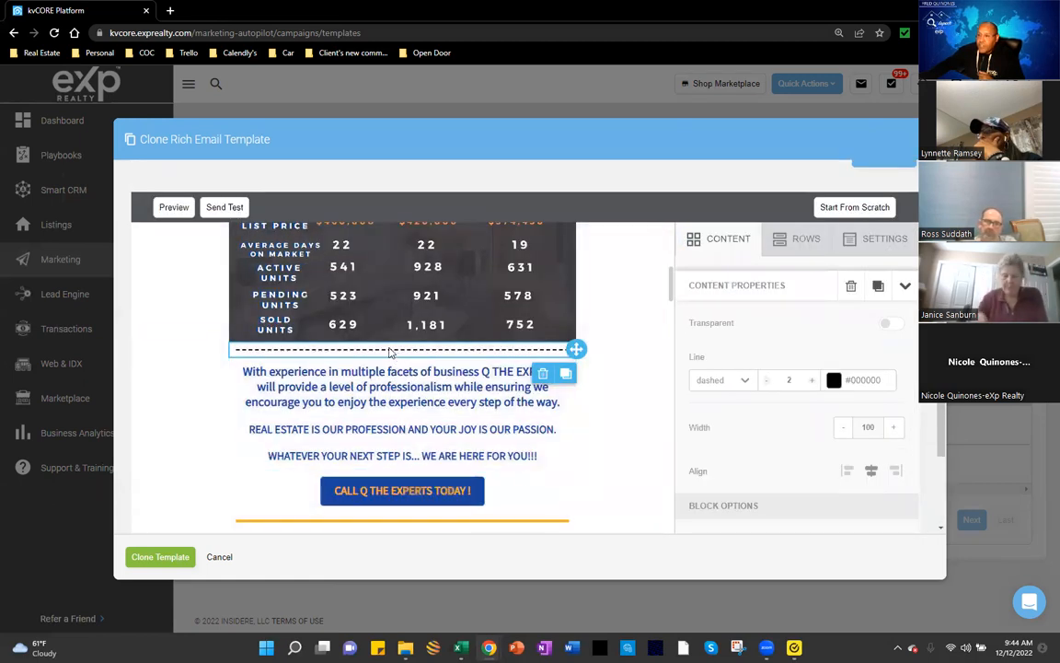
scroll(602, 330, up, 3)
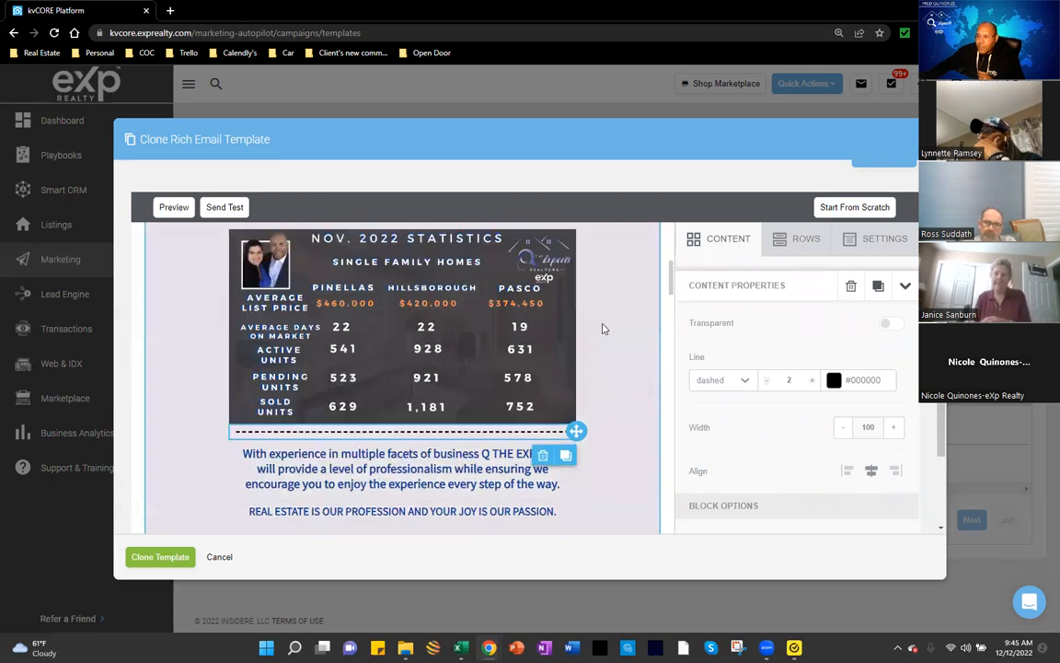
scroll(602, 329, up, 2)
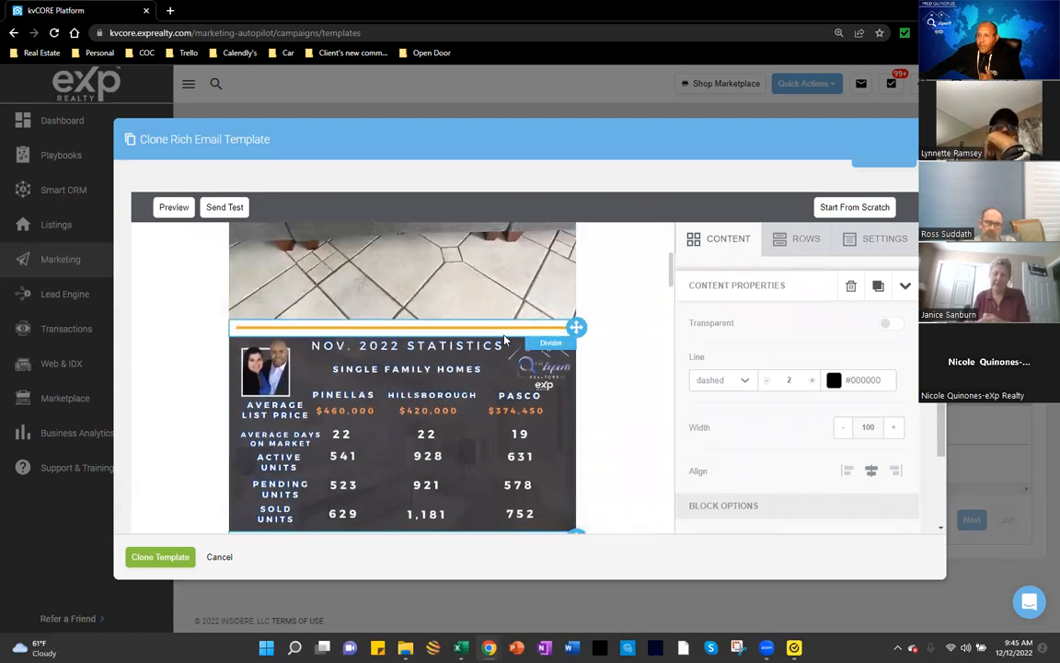
scroll(408, 445, down, 2)
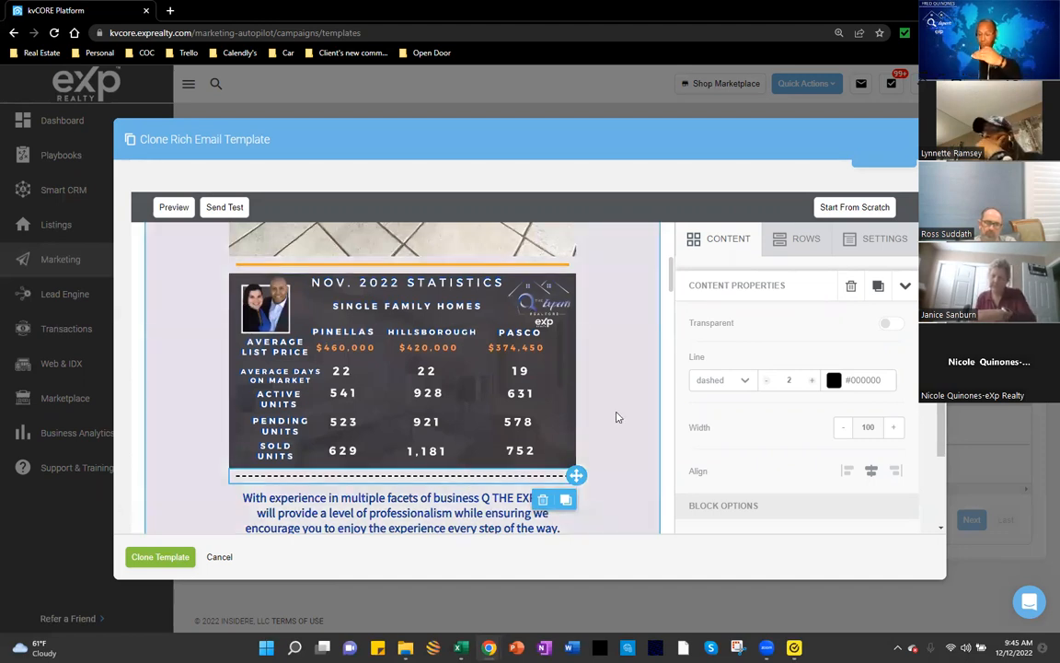
scroll(615, 419, down, 2)
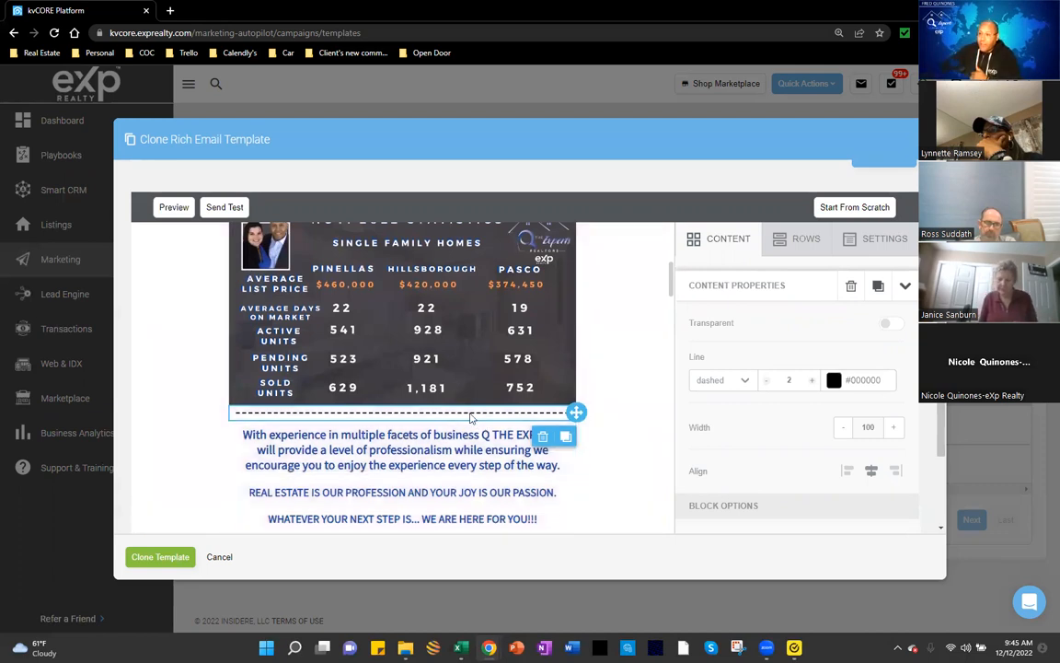
click(565, 441)
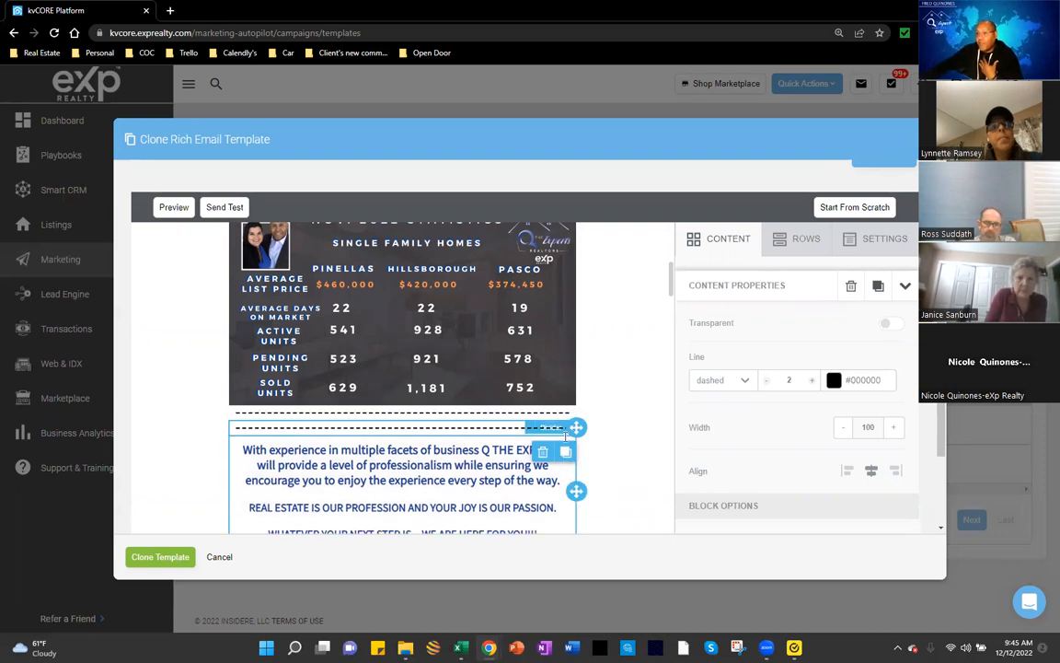
click(569, 459)
click(565, 428)
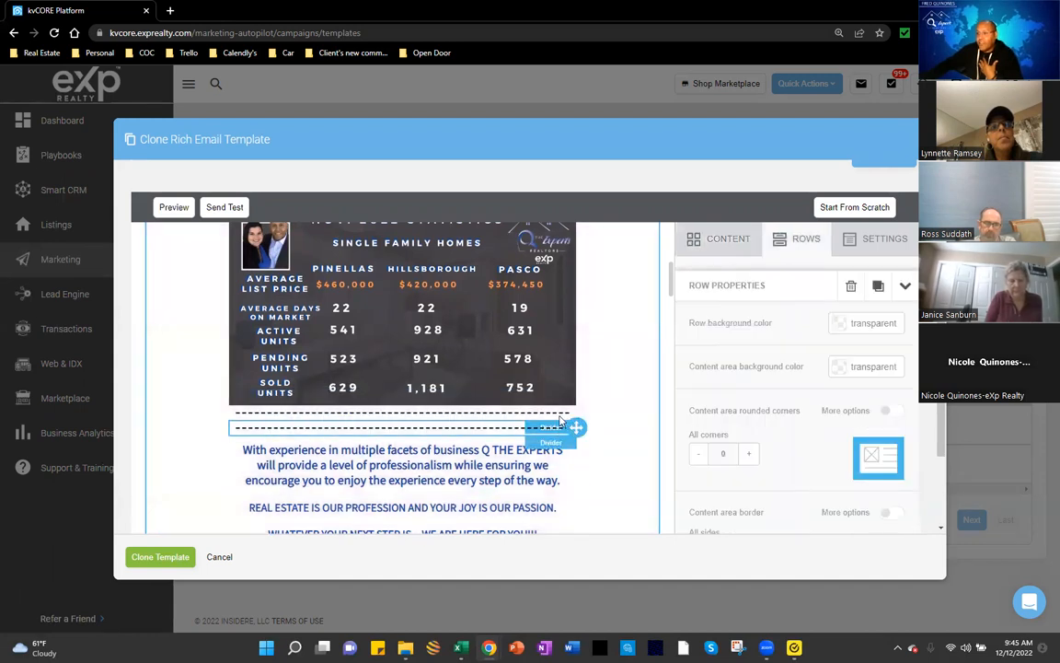
click(558, 418)
click(558, 418)
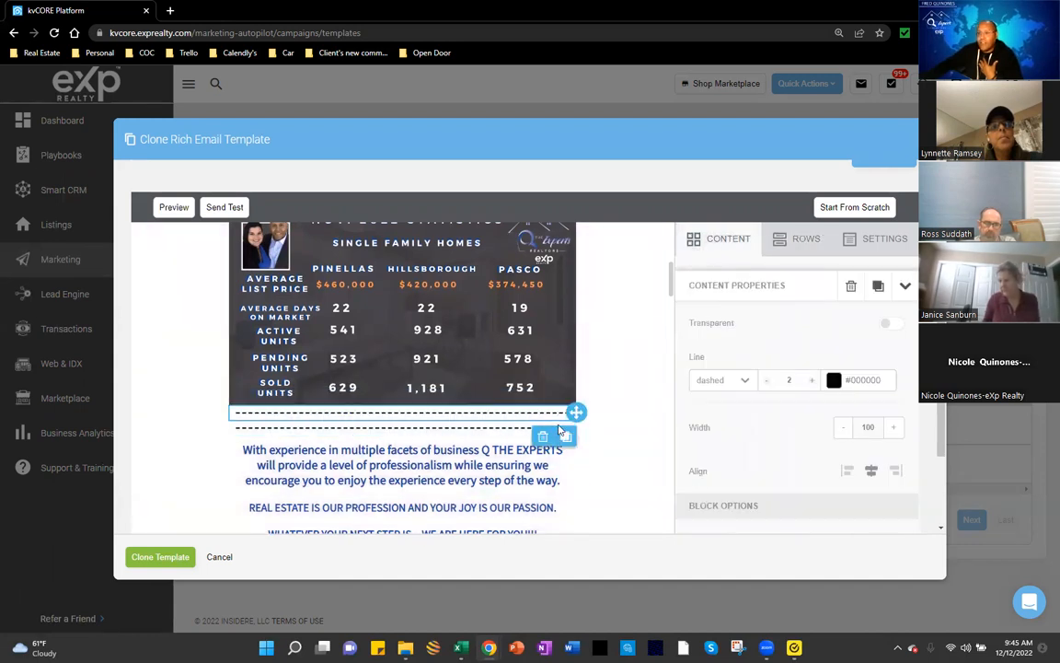
click(565, 435)
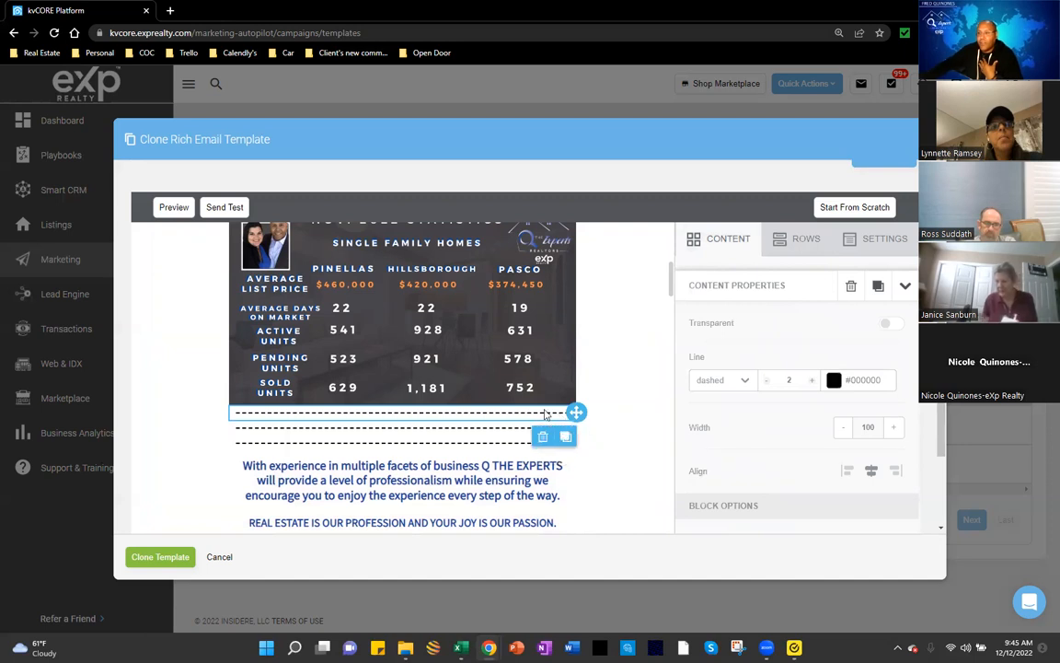
click(565, 436)
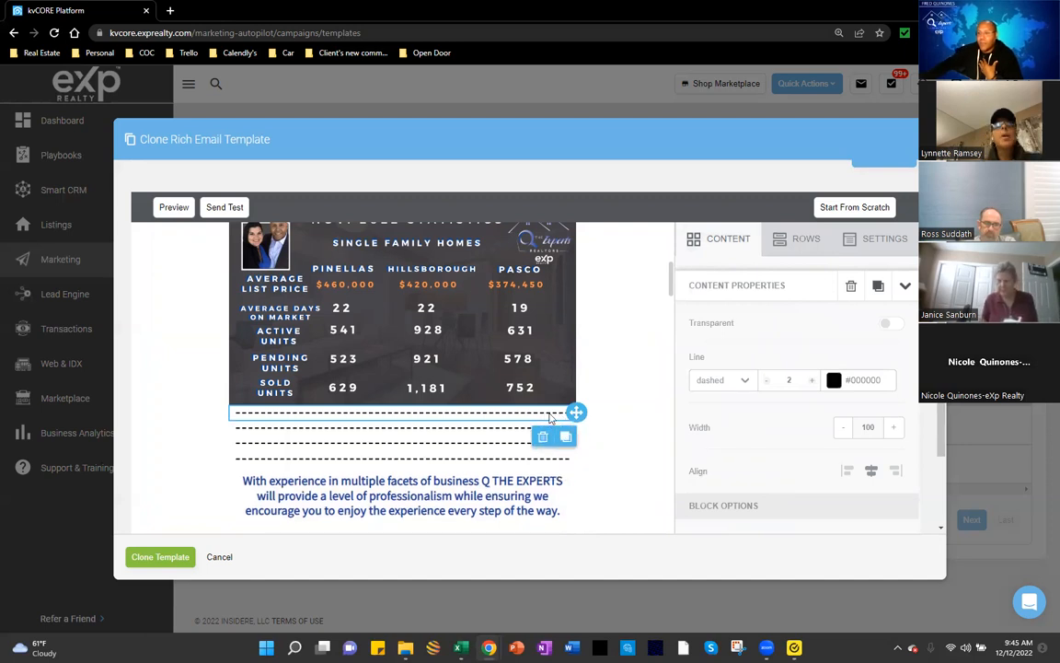
click(565, 438)
click(565, 439)
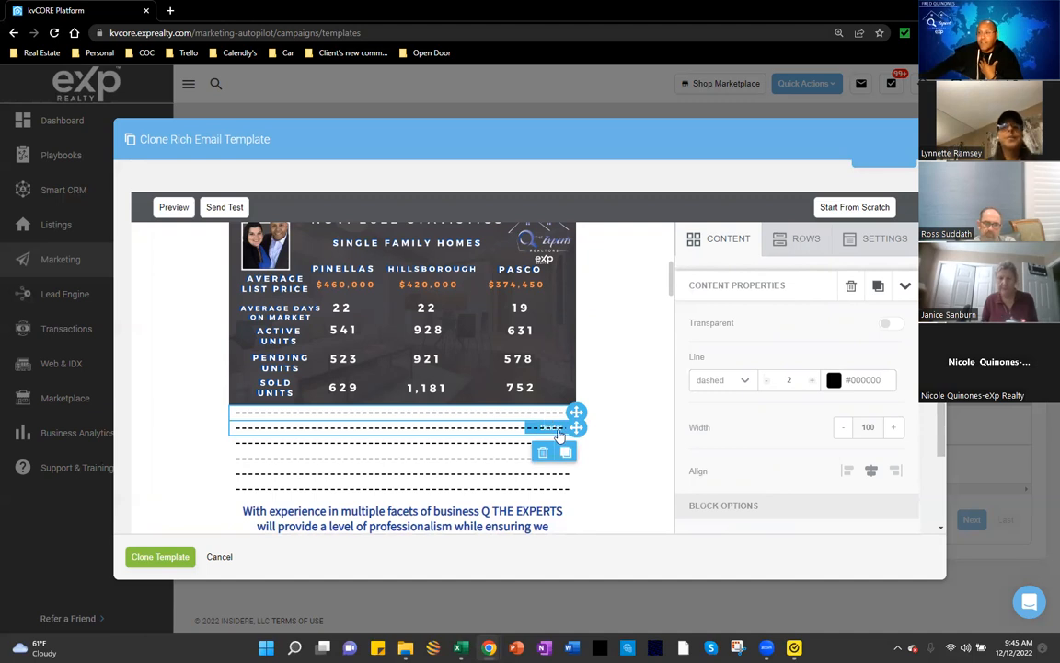
click(566, 437)
scroll(615, 419, down, 1)
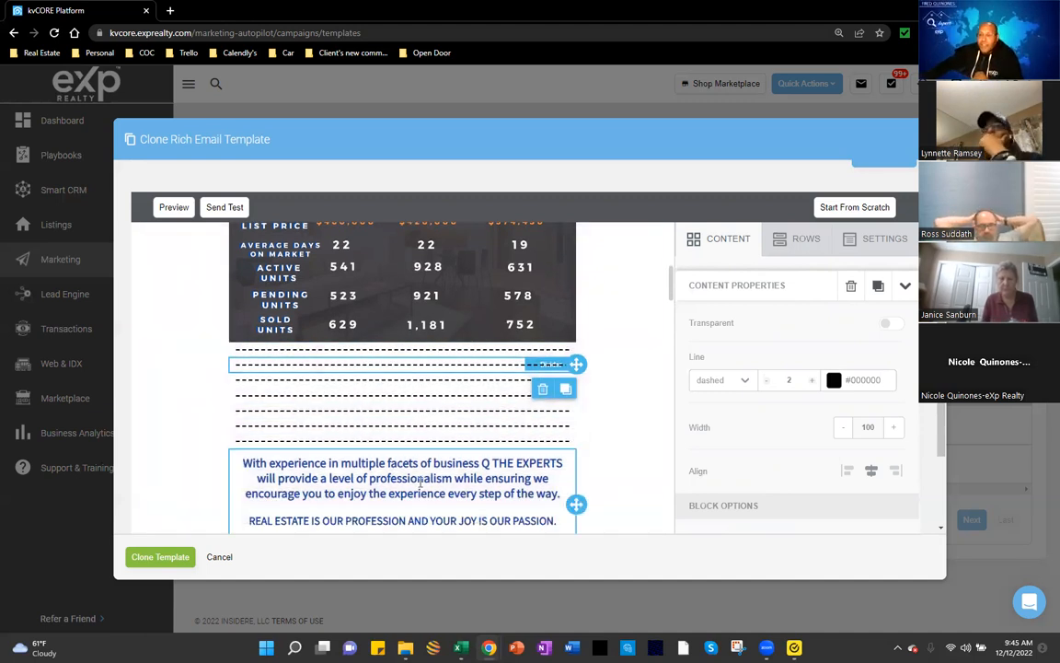
scroll(456, 351, down, 1)
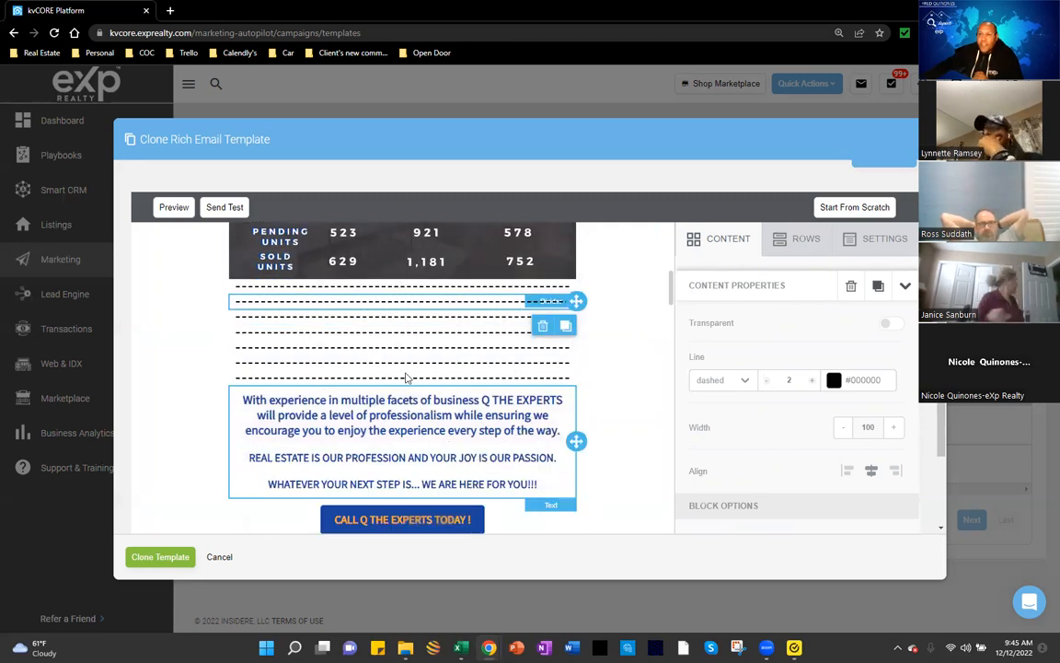
scroll(376, 439, up, 3)
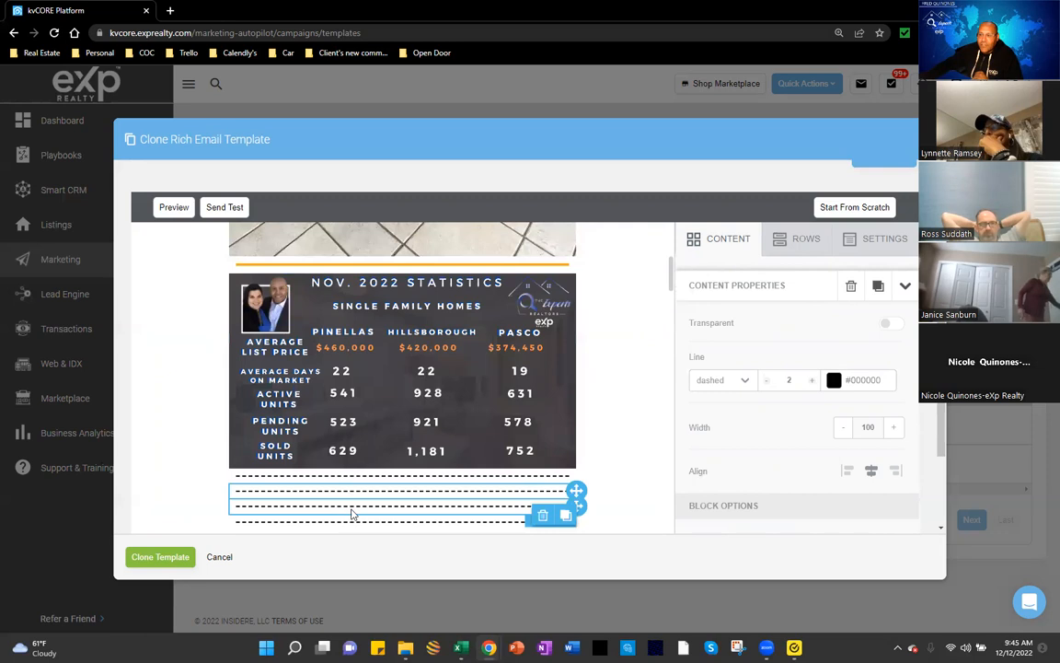
Step: Reposition the statistics image block relative to the dashed dividers
click(438, 380)
drag(576, 370, 589, 457)
scroll(613, 418, up, 1)
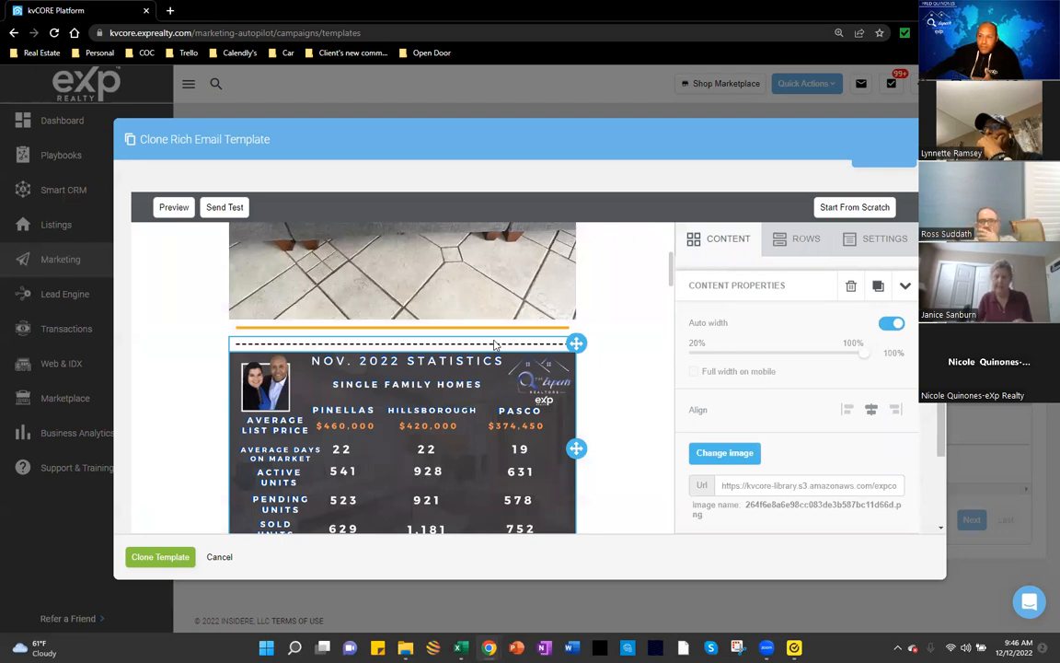
scroll(494, 345, down, 3)
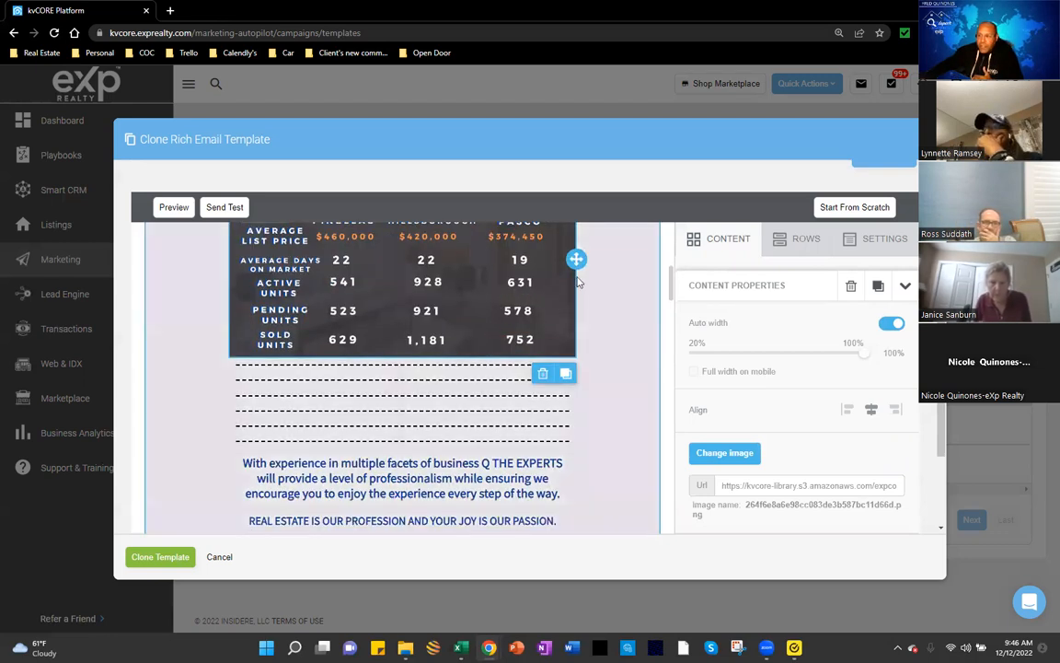
scroll(505, 301, up, 3)
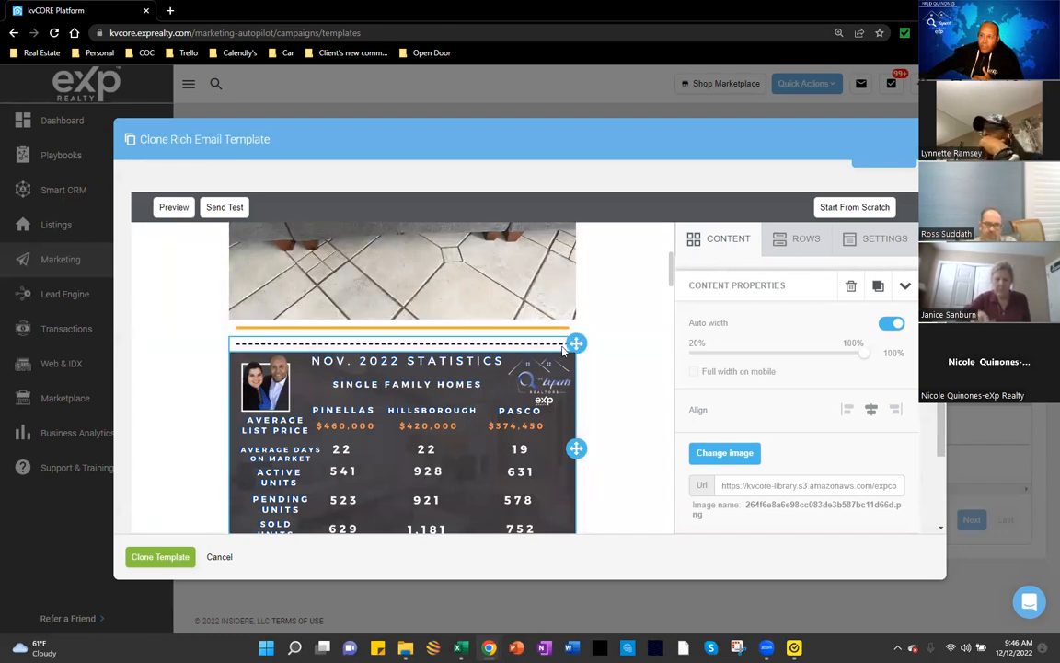
Step: Move a dashed divider between the header banner and the photo, then show the Content palette
mouse_move(574, 343)
mouse_down()
mouse_move(555, 490)
mouse_move(568, 342)
mouse_move(566, 352)
mouse_up()
drag(564, 277, 557, 396)
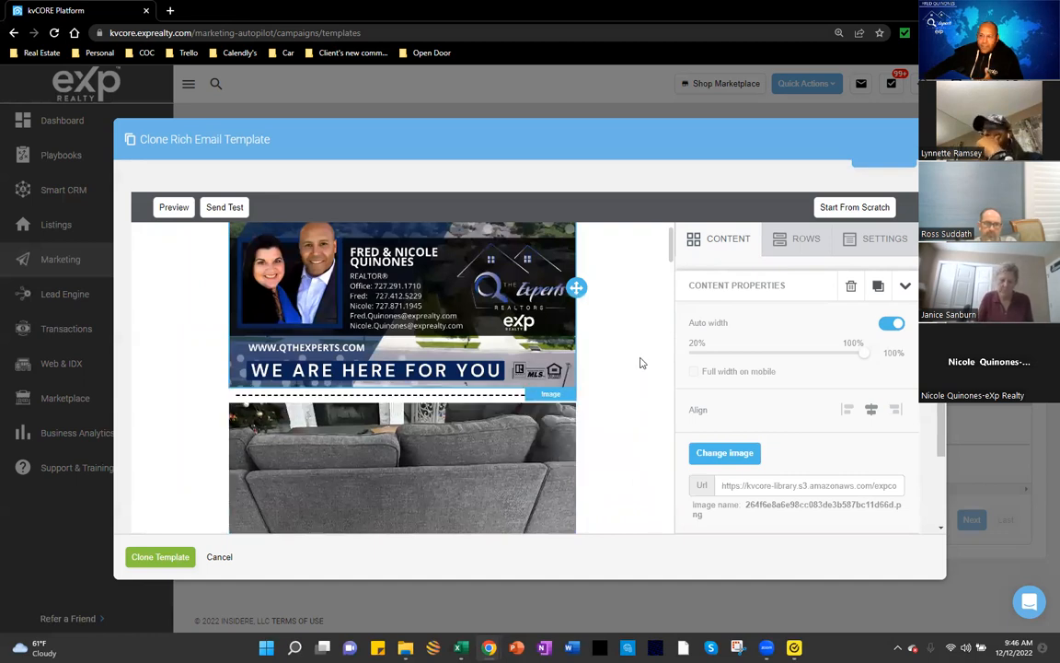
scroll(639, 362, down, 1)
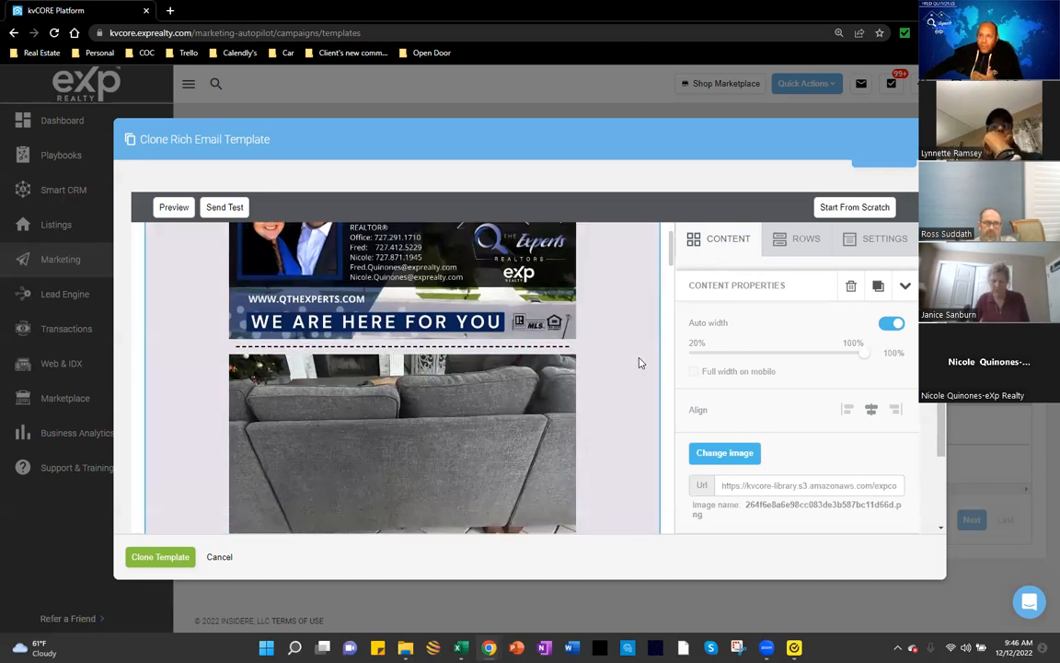
scroll(639, 362, down, 5)
scroll(638, 366, down, 5)
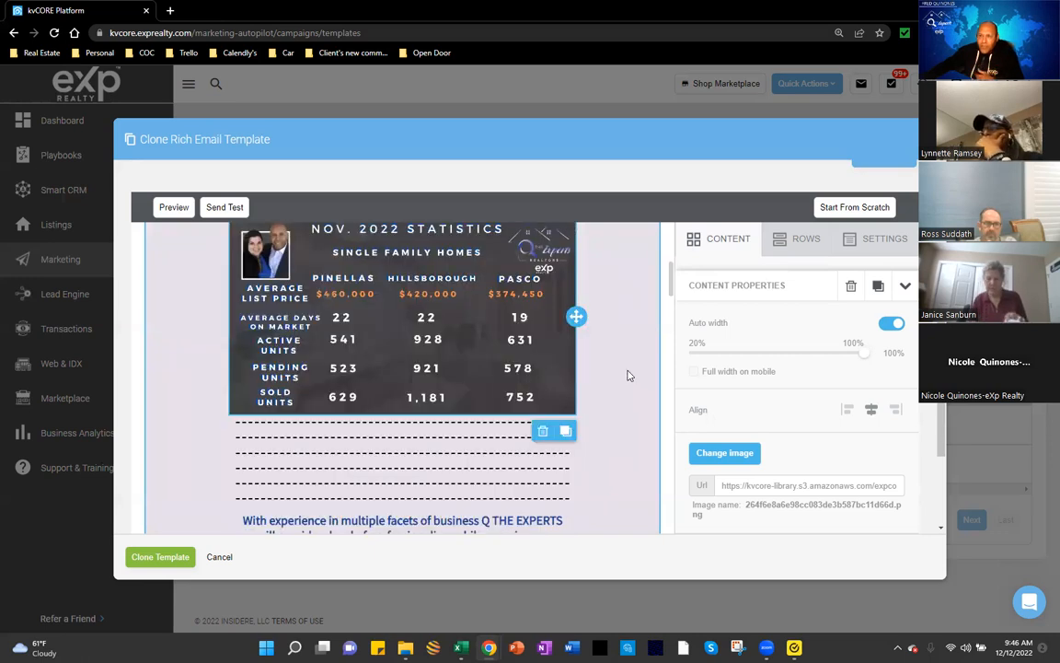
scroll(504, 399, down, 4)
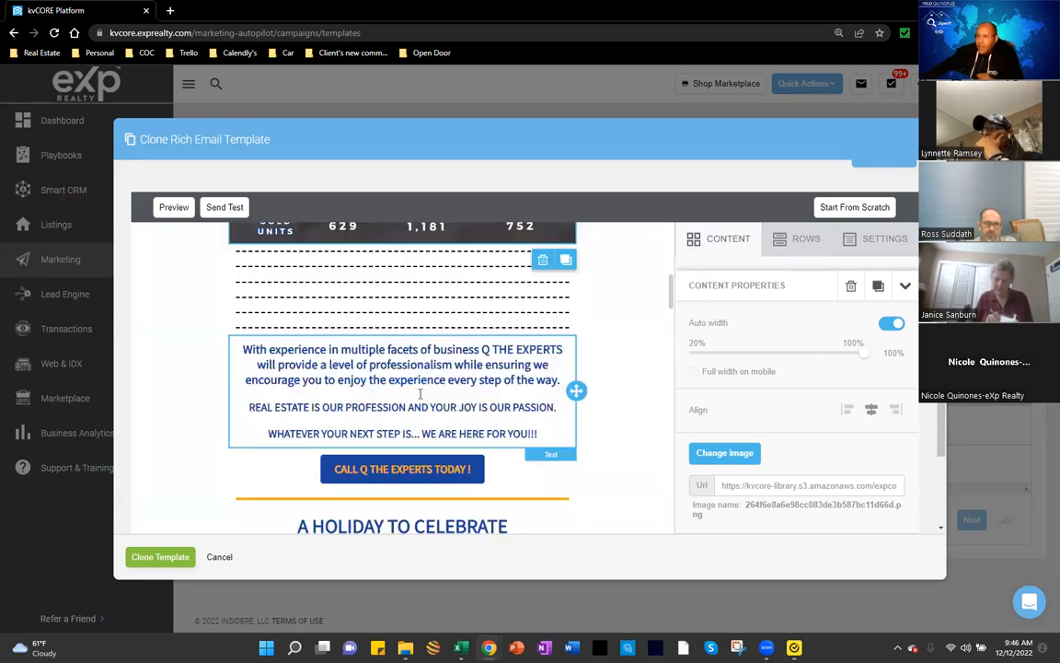
click(746, 263)
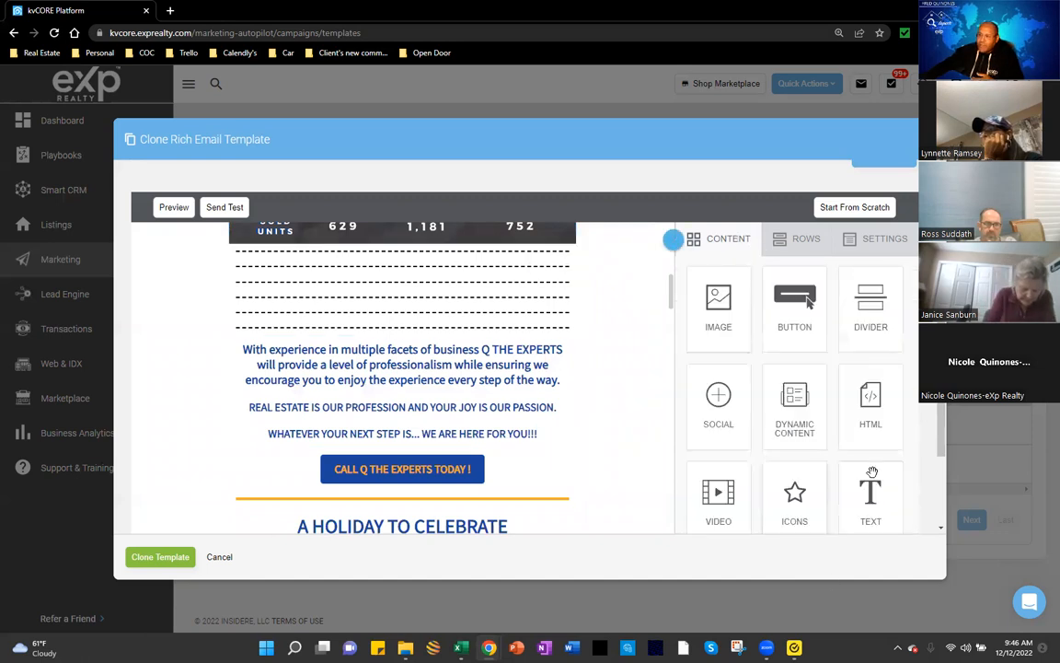
Step: Drop a new Text block just below the NOV. 2022 STATISTICS image
scroll(872, 472, down, 1)
drag(853, 464, 534, 329)
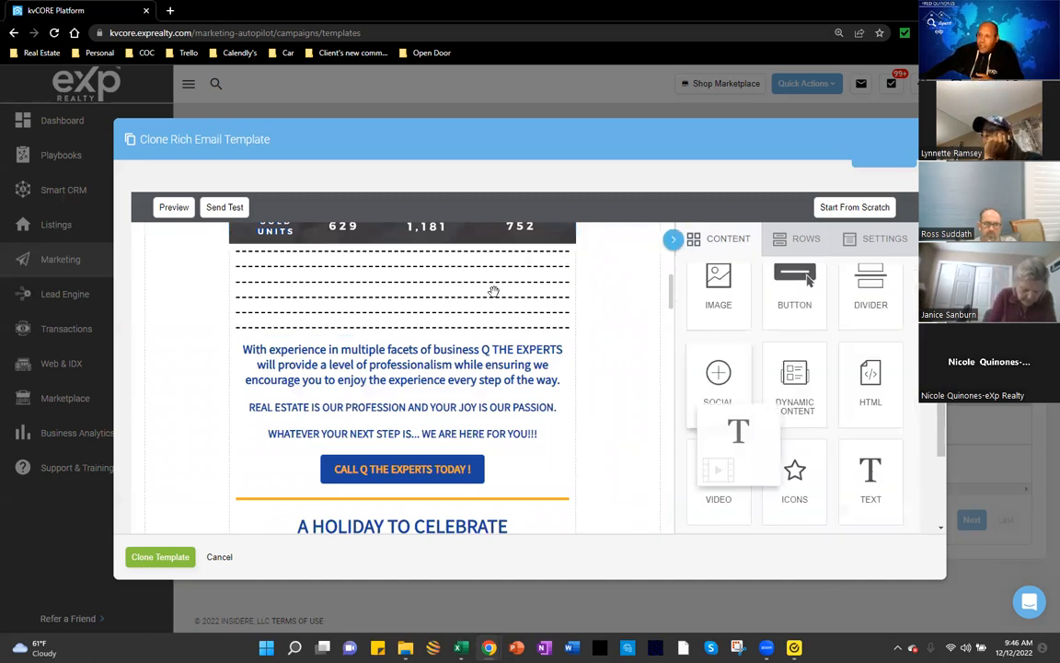
drag(493, 292, 489, 264)
drag(470, 454, 468, 462)
Step: Select the entire blue company paragraph block by dragging across it
scroll(470, 469, down, 2)
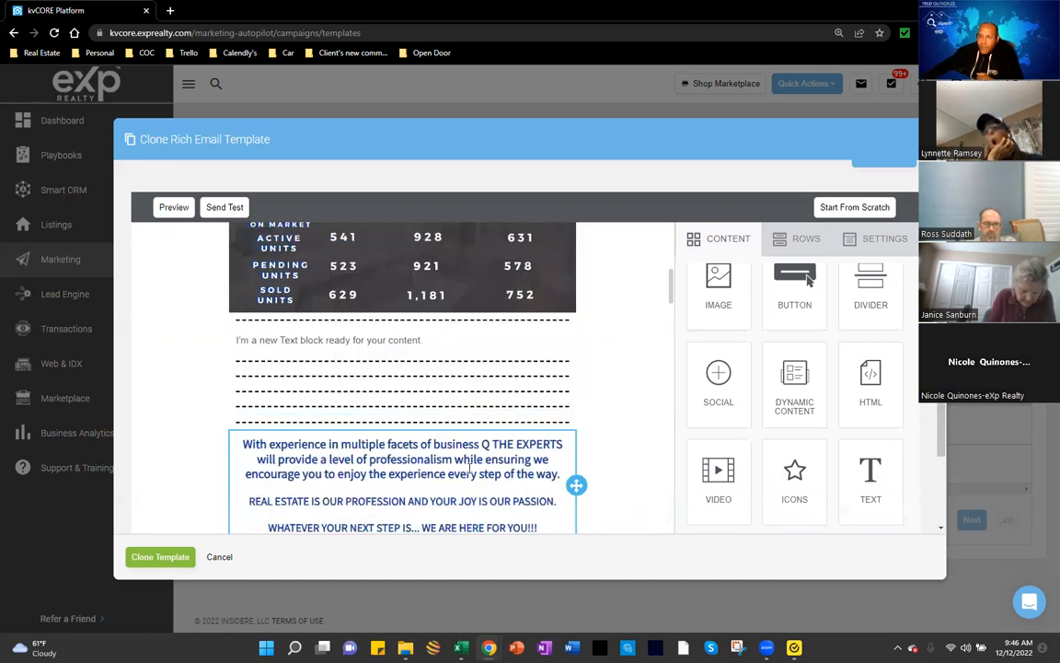
scroll(442, 372, down, 1)
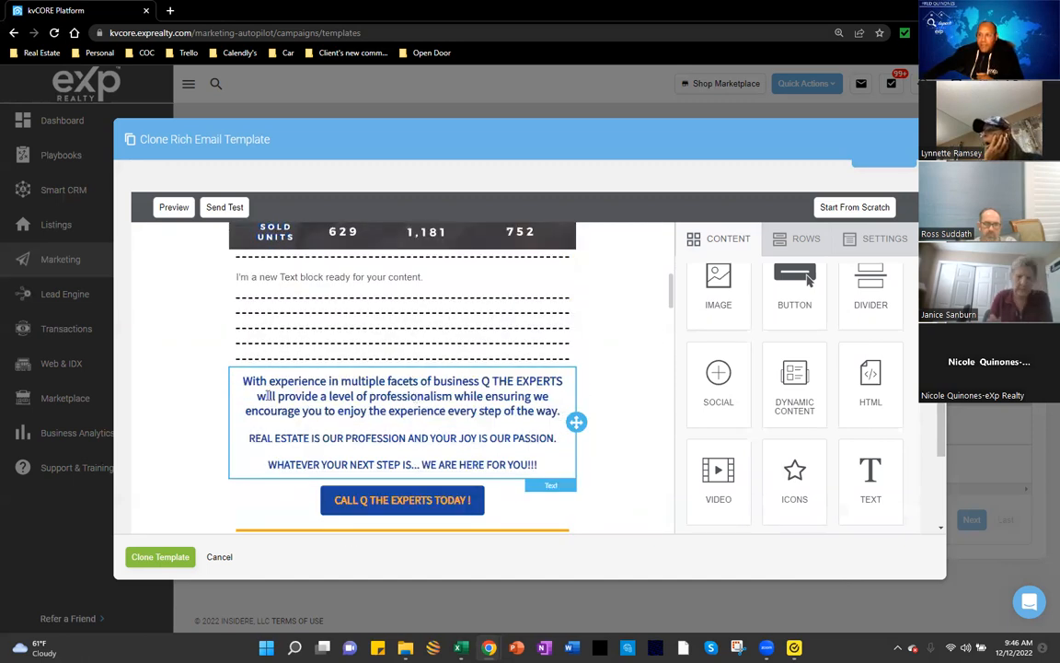
drag(244, 380, 344, 410)
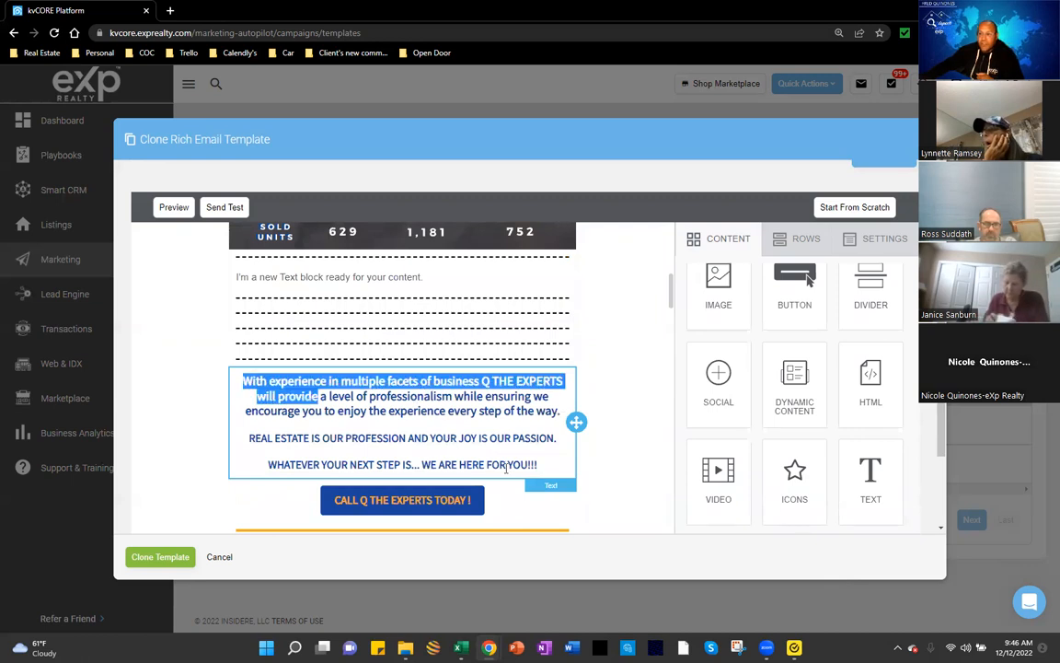
drag(505, 468, 541, 468)
key(ctrl+c)
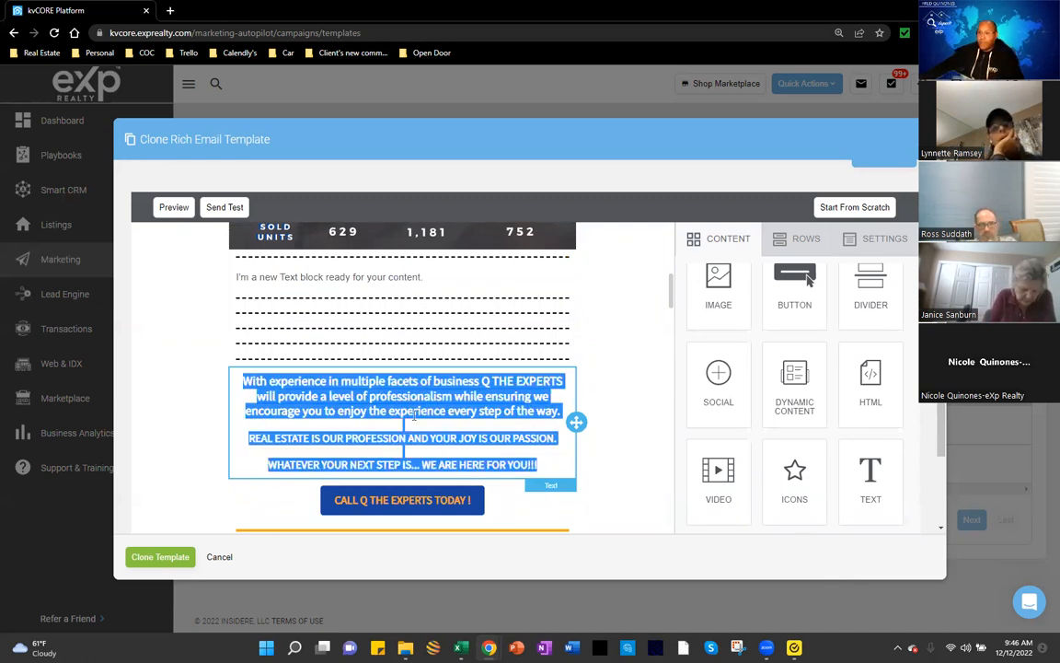
Step: Paste the copied company paragraphs into the new placeholder text block
click(351, 276)
key(ctrl+v)
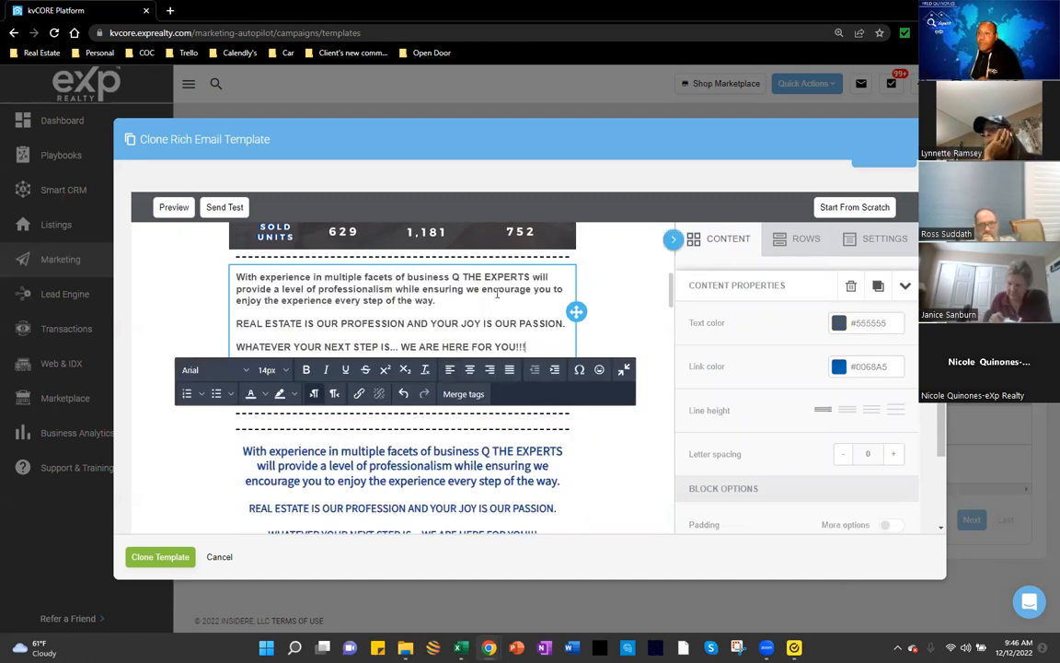
click(495, 290)
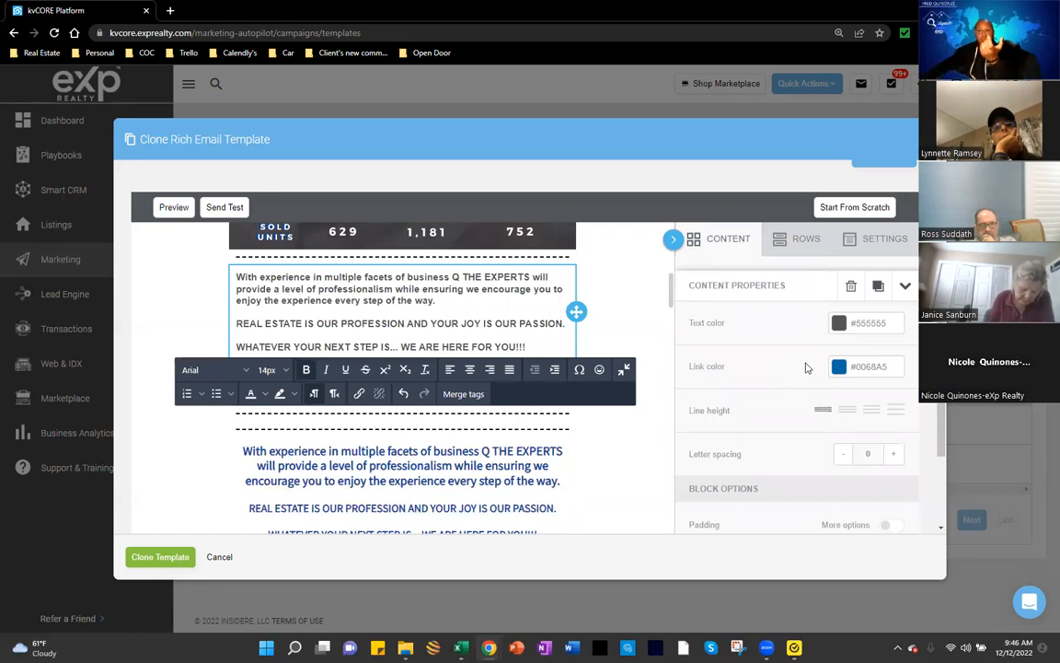
Step: Set both the link colour and text colour of the pasted paragraphs to black (#000000)
click(873, 366)
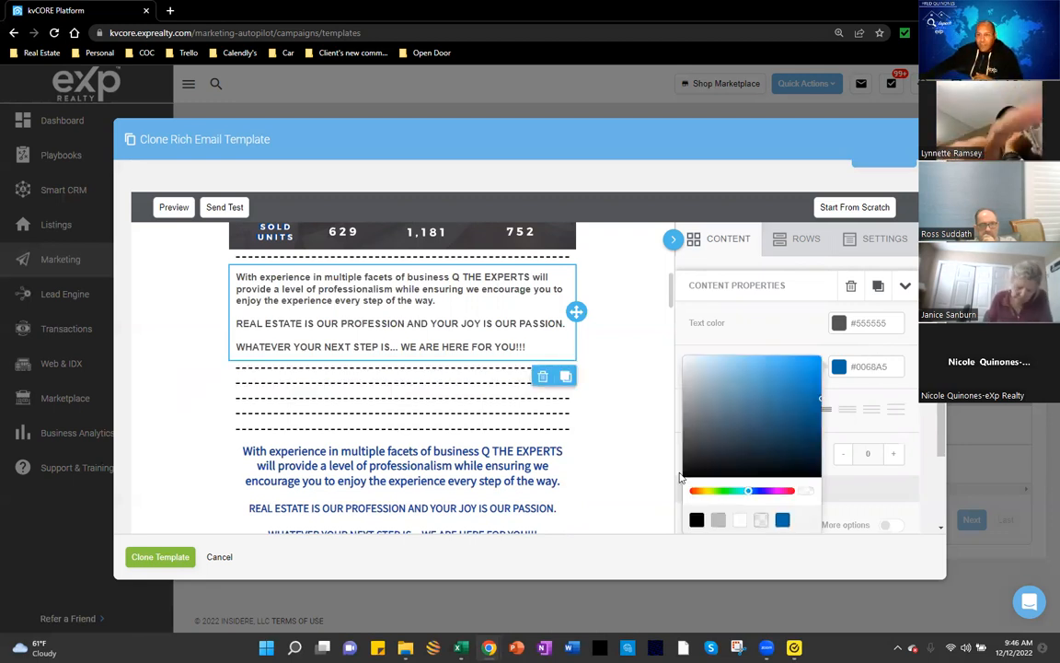
click(698, 522)
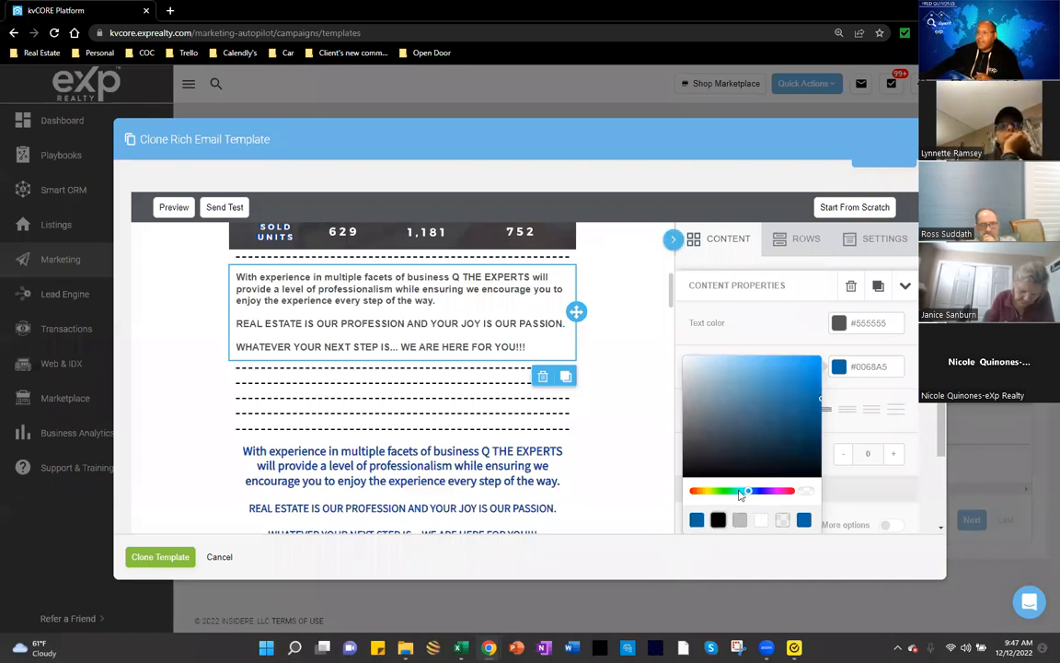
click(877, 400)
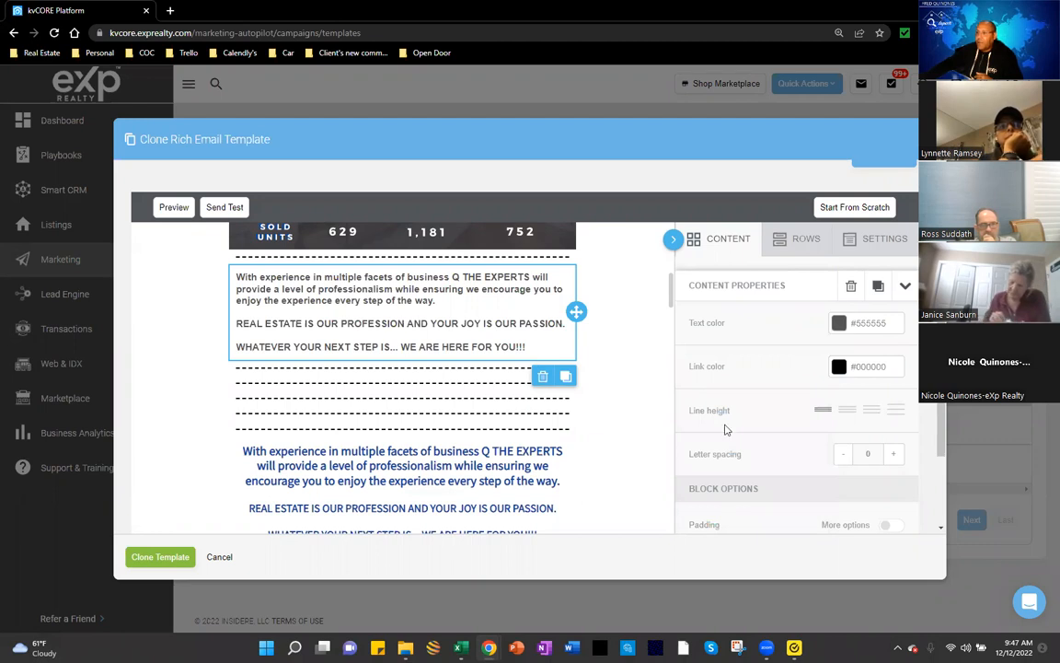
click(840, 323)
click(719, 477)
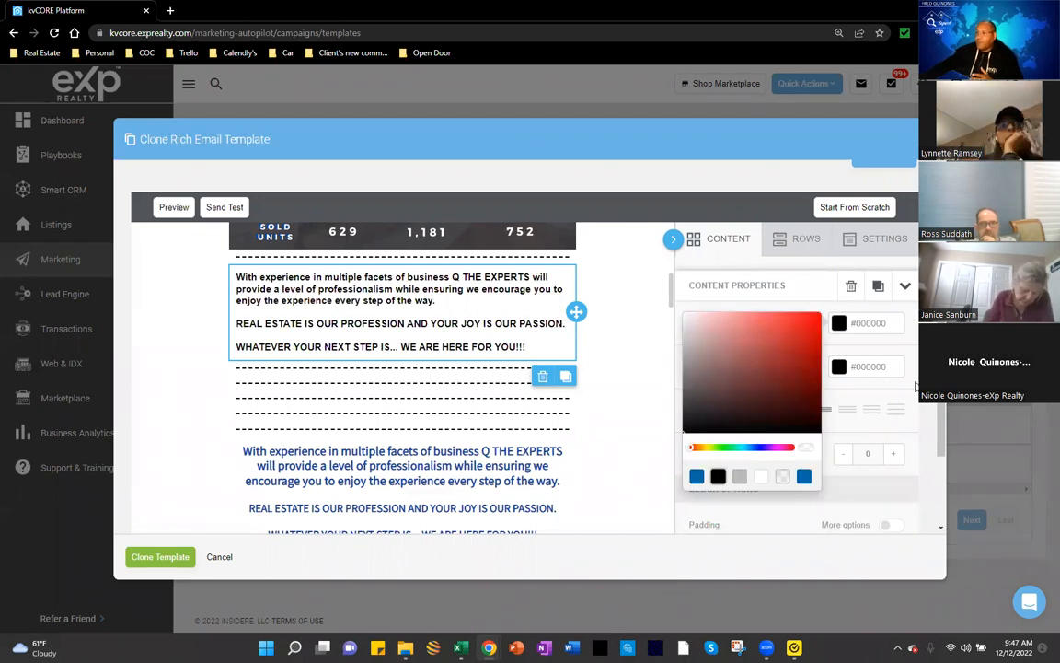
click(606, 350)
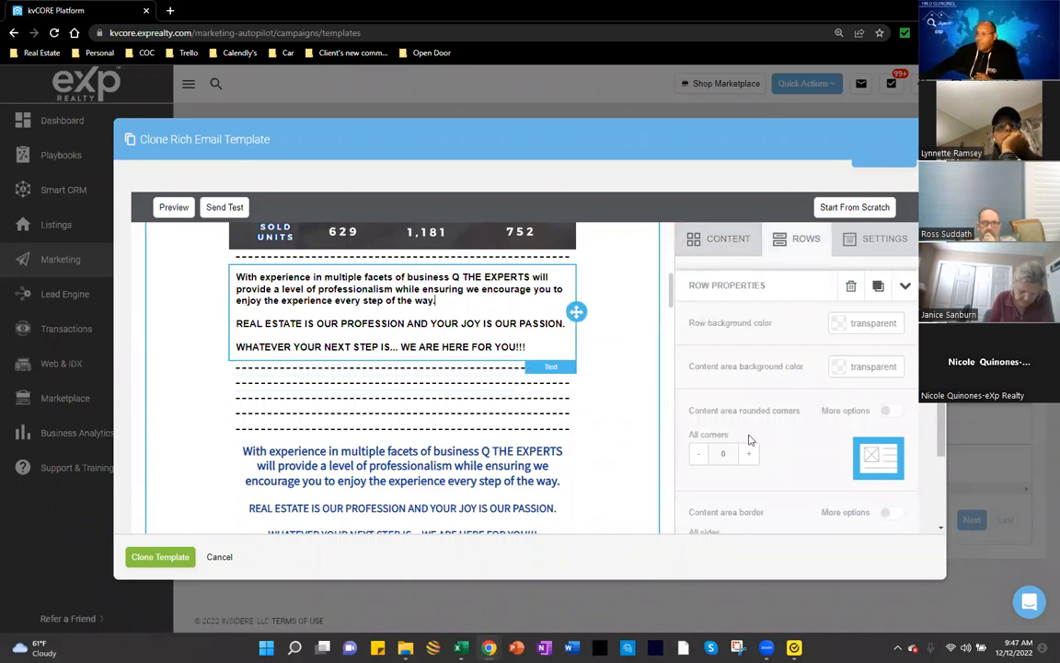
scroll(818, 368, down, 1)
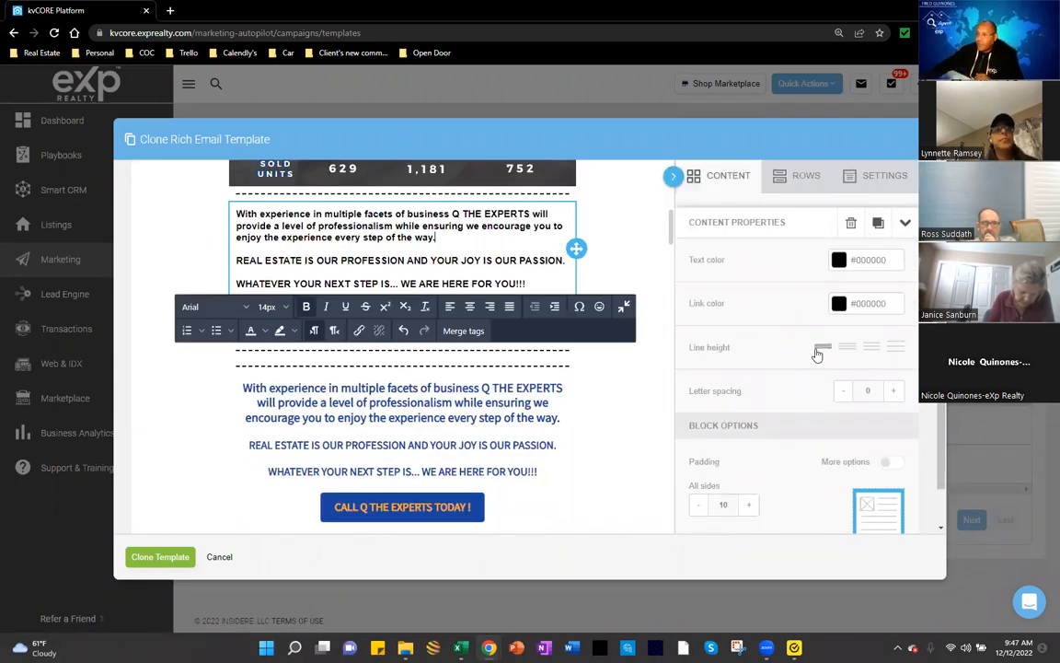
Step: Try maximum, then minimum line spacing on the pasted paragraphs
click(896, 347)
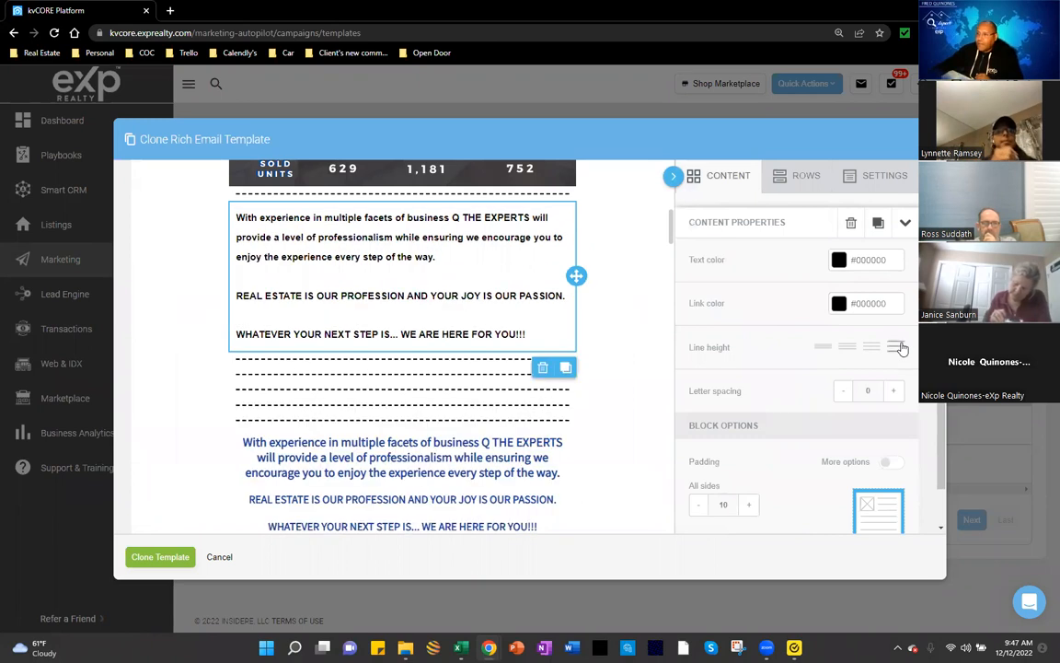
click(823, 347)
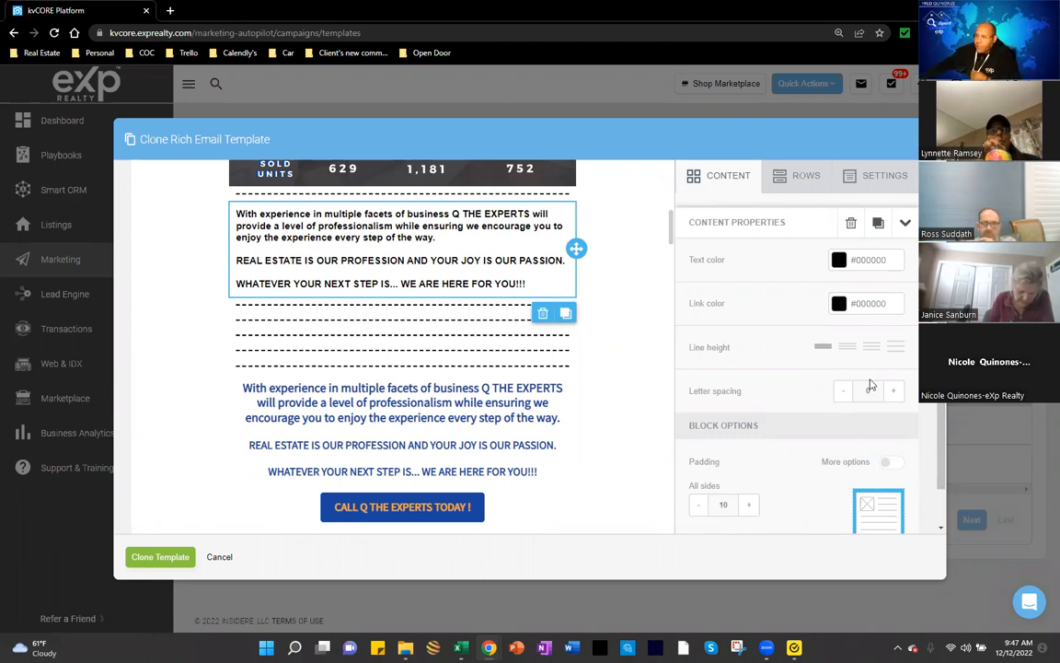
scroll(823, 391, down, 1)
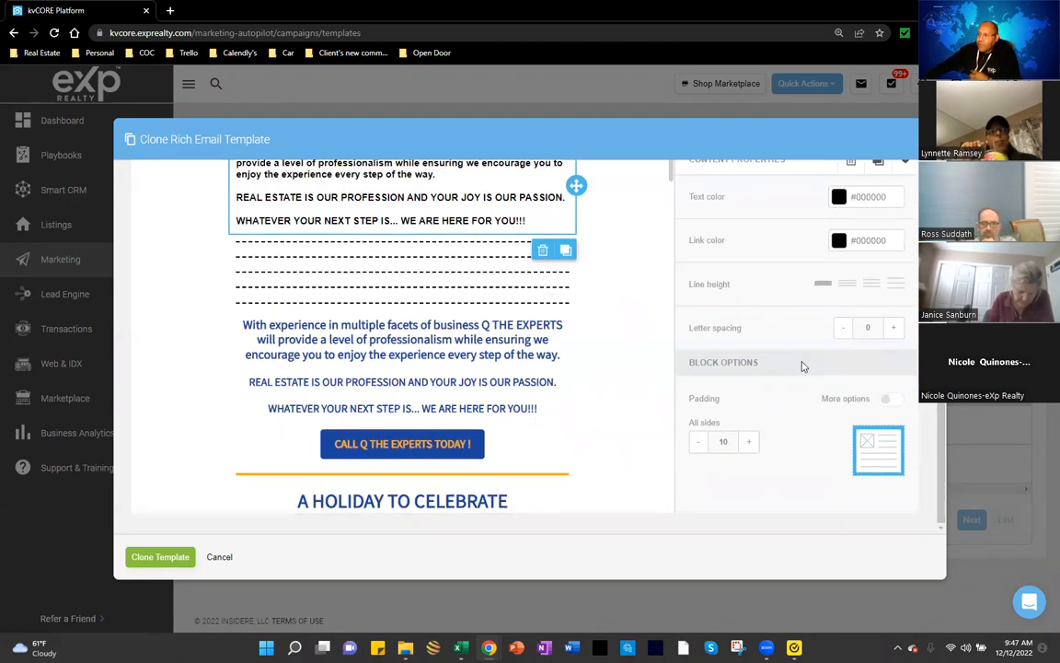
scroll(773, 398, up, 2)
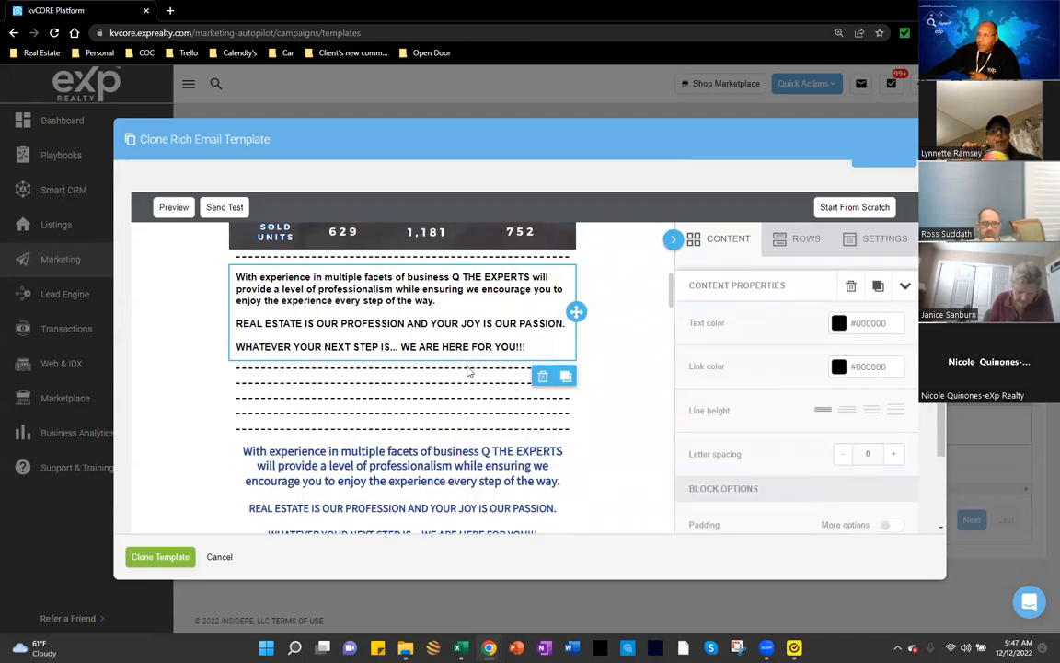
Step: Toggle italics off the word 'ensuring' and close the text and highlight colour palettes
click(463, 289)
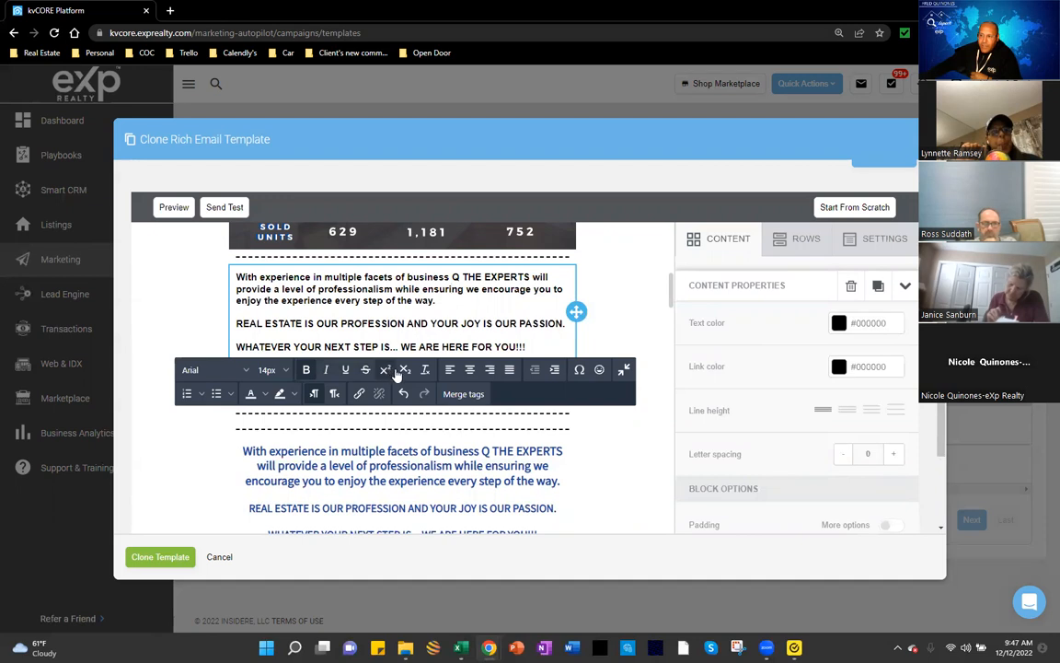
click(327, 375)
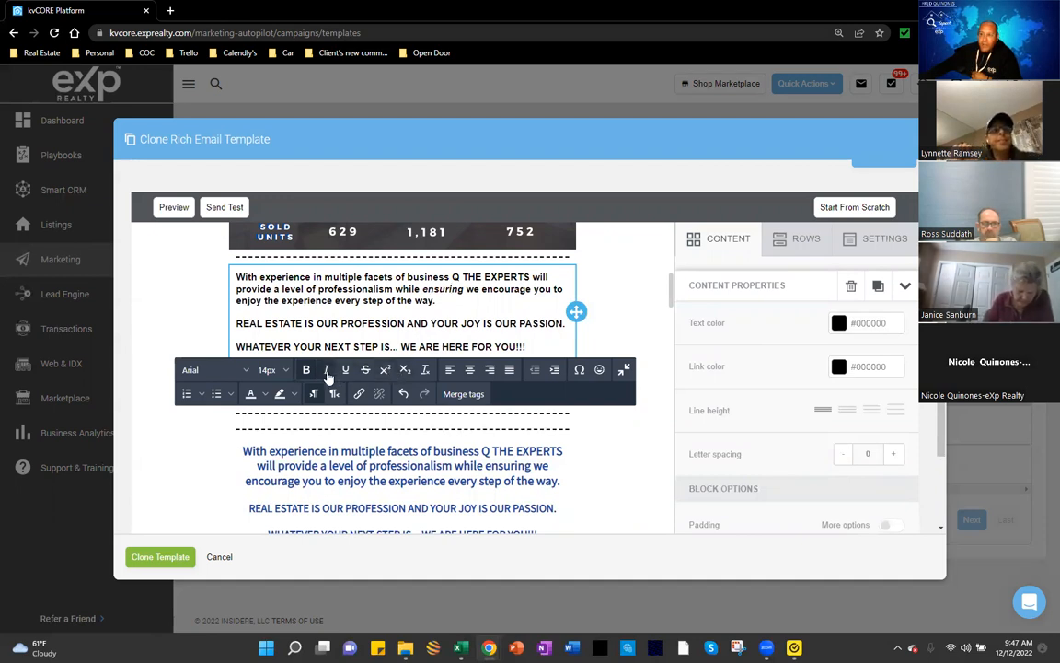
click(327, 369)
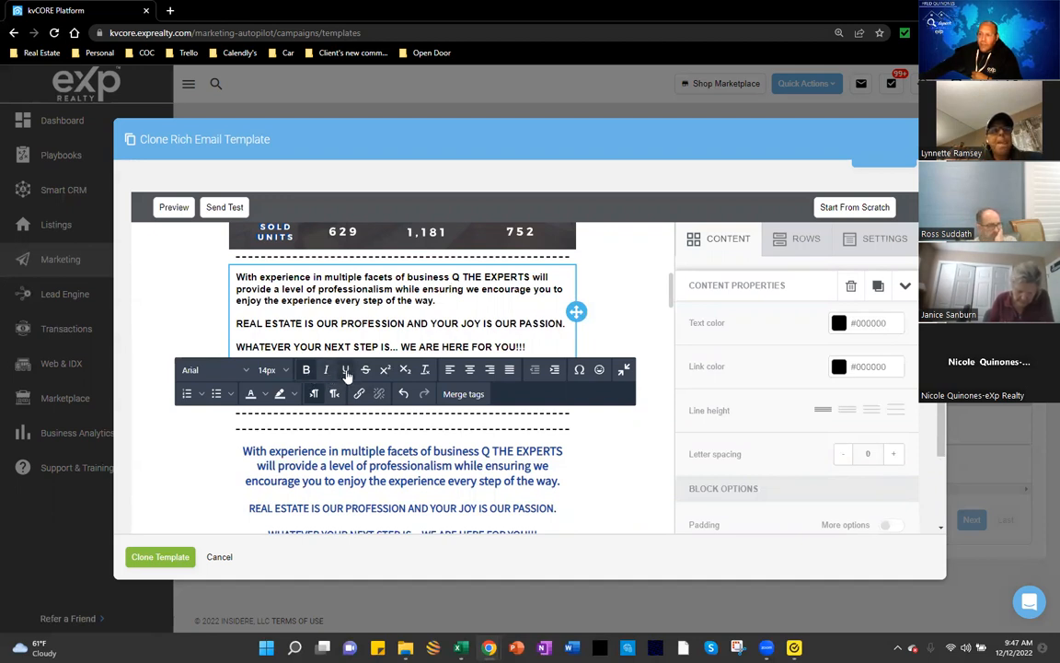
click(264, 394)
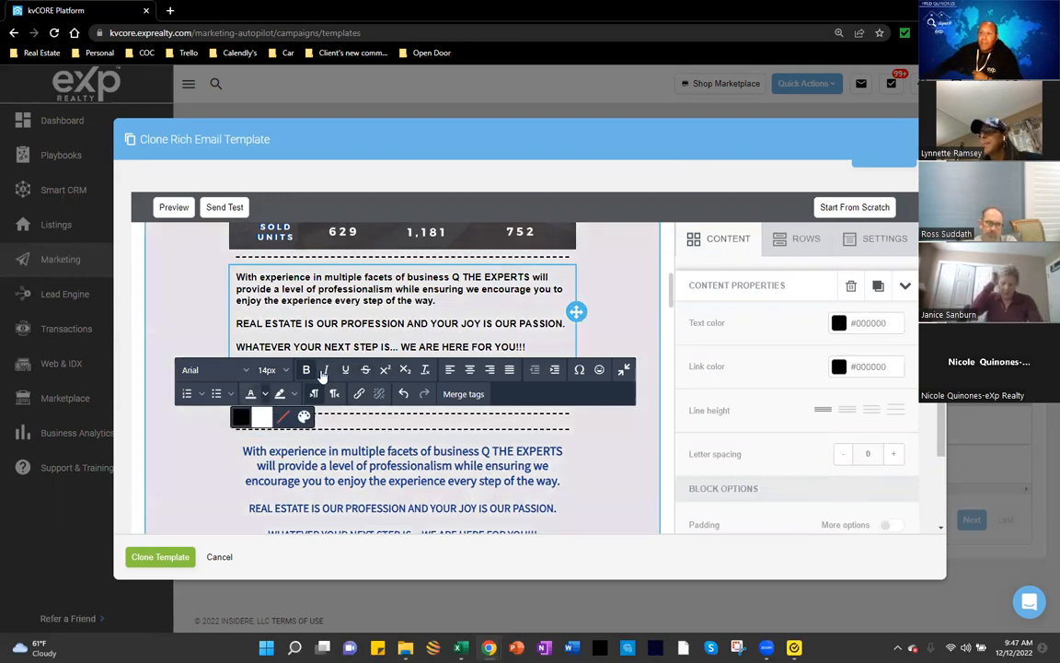
click(294, 394)
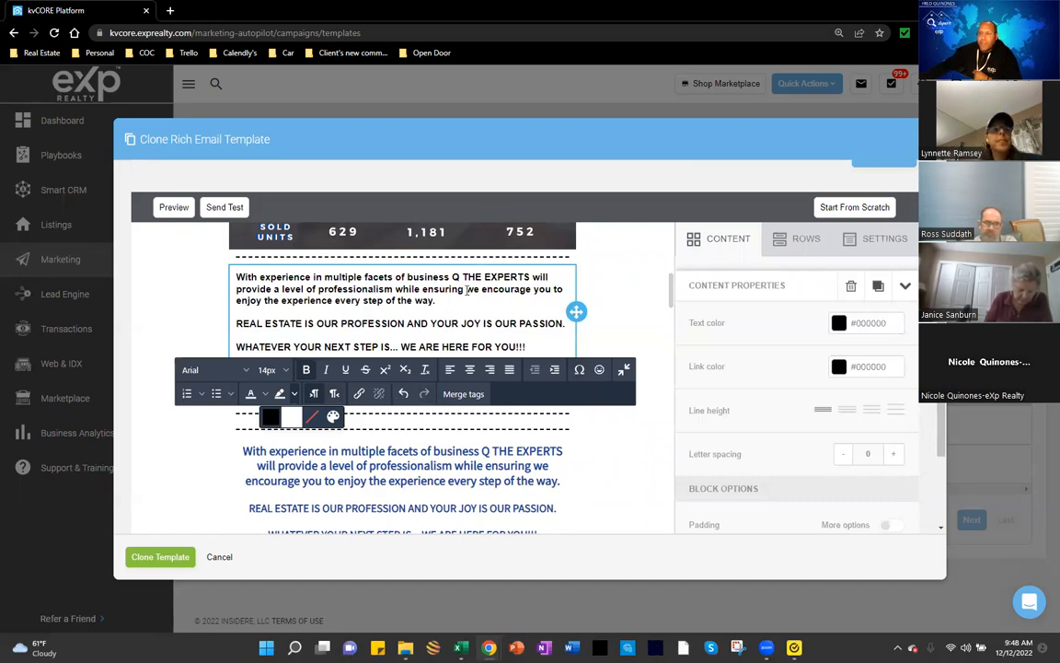
click(609, 294)
click(476, 313)
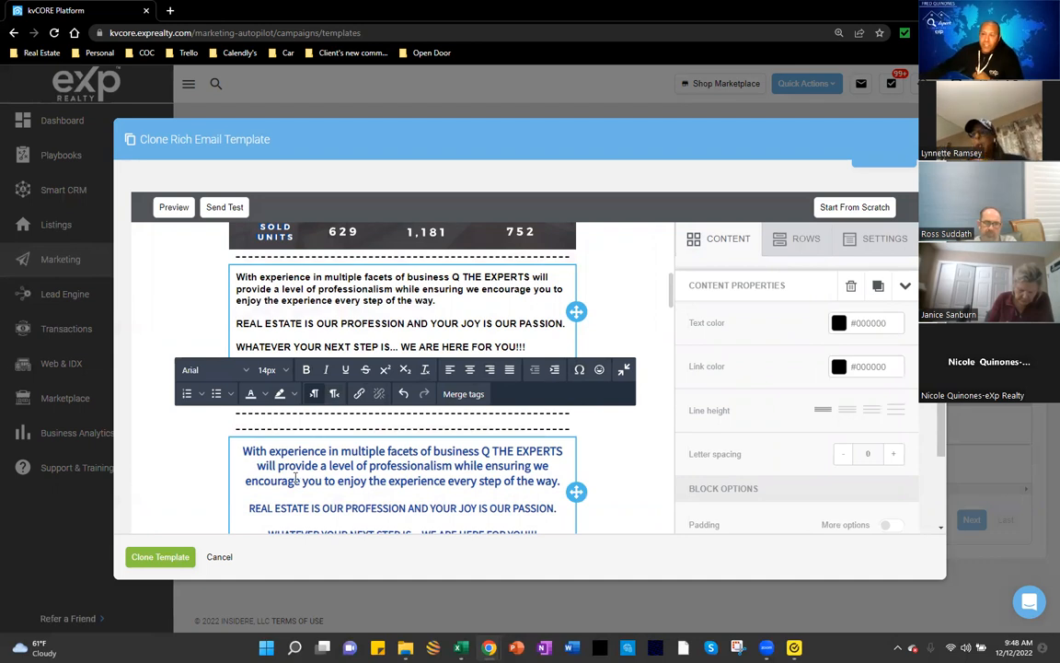
scroll(287, 477, up, 10)
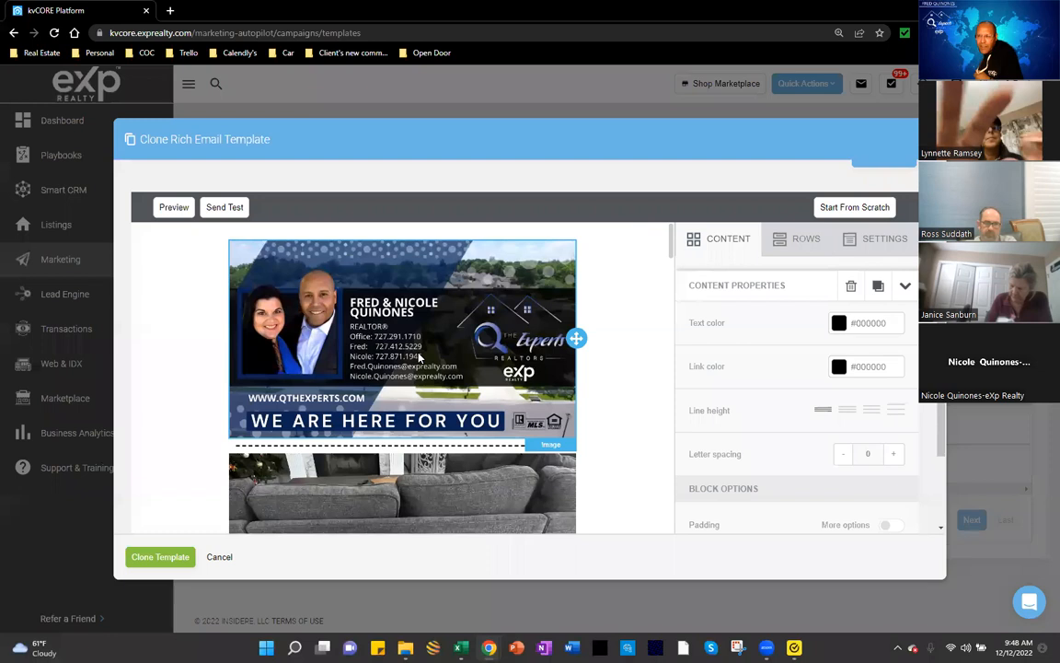
scroll(406, 360, down, 6)
scroll(402, 375, up, 1)
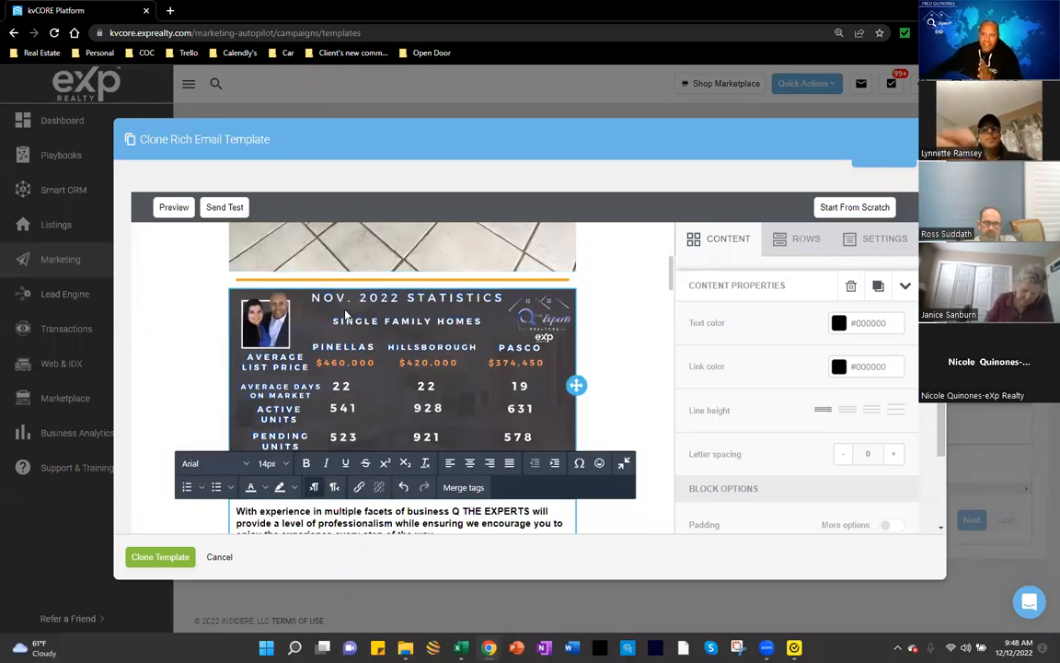
scroll(433, 359, down, 2)
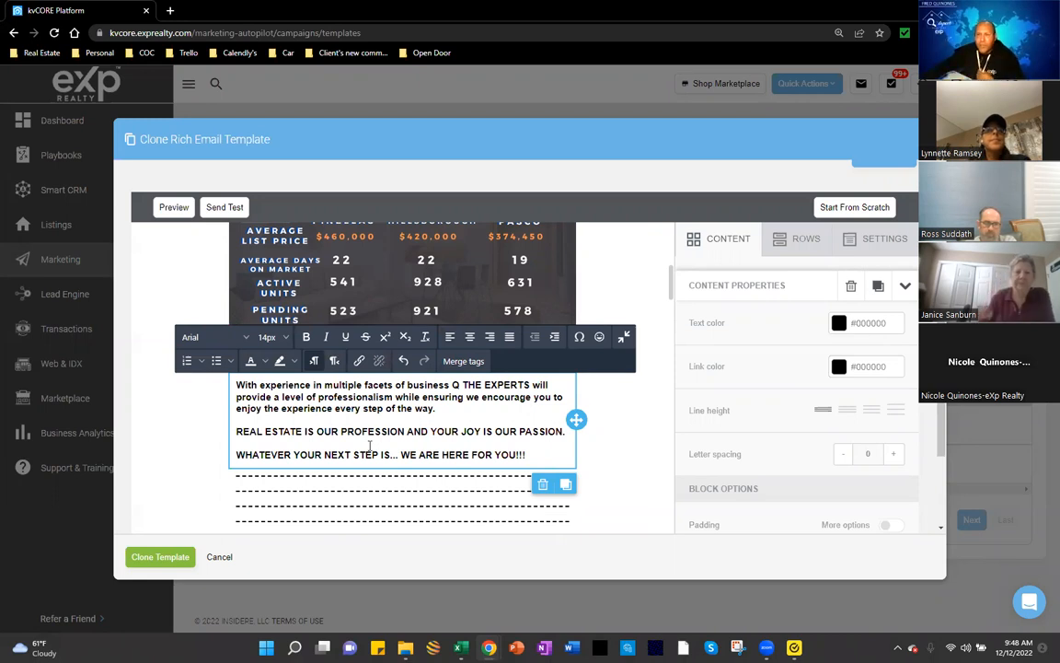
scroll(371, 447, down, 1)
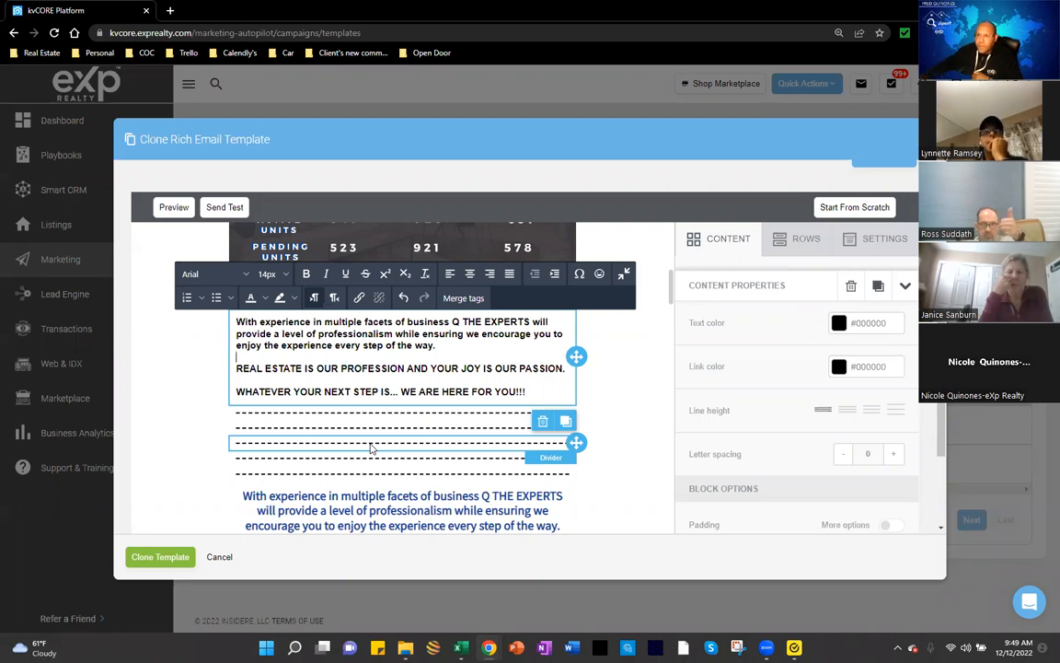
scroll(421, 494, down, 2)
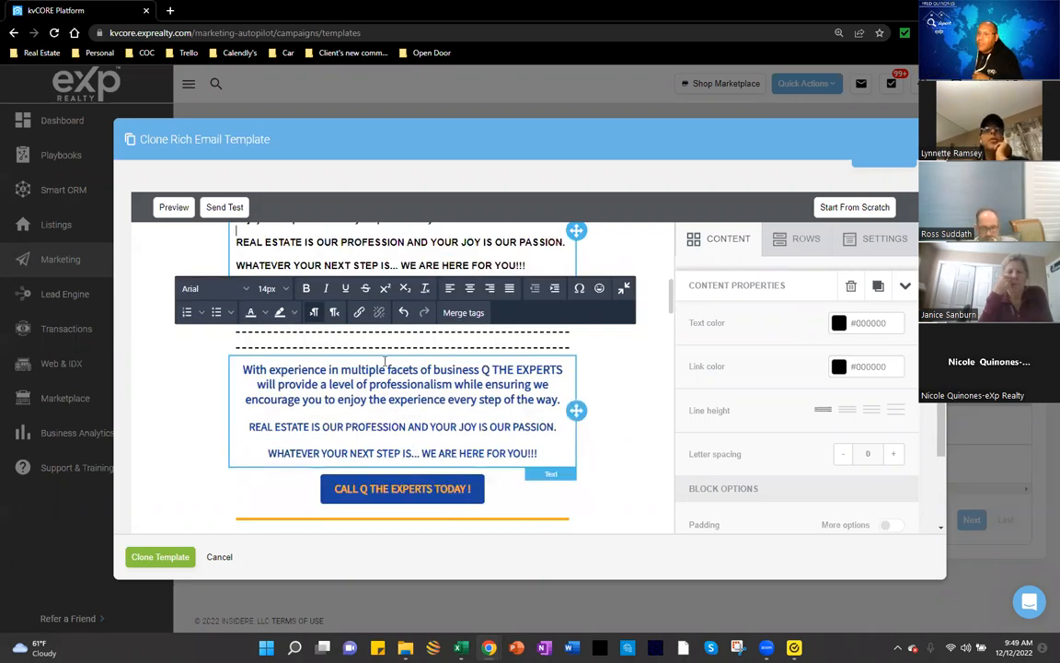
scroll(385, 361, up, 1)
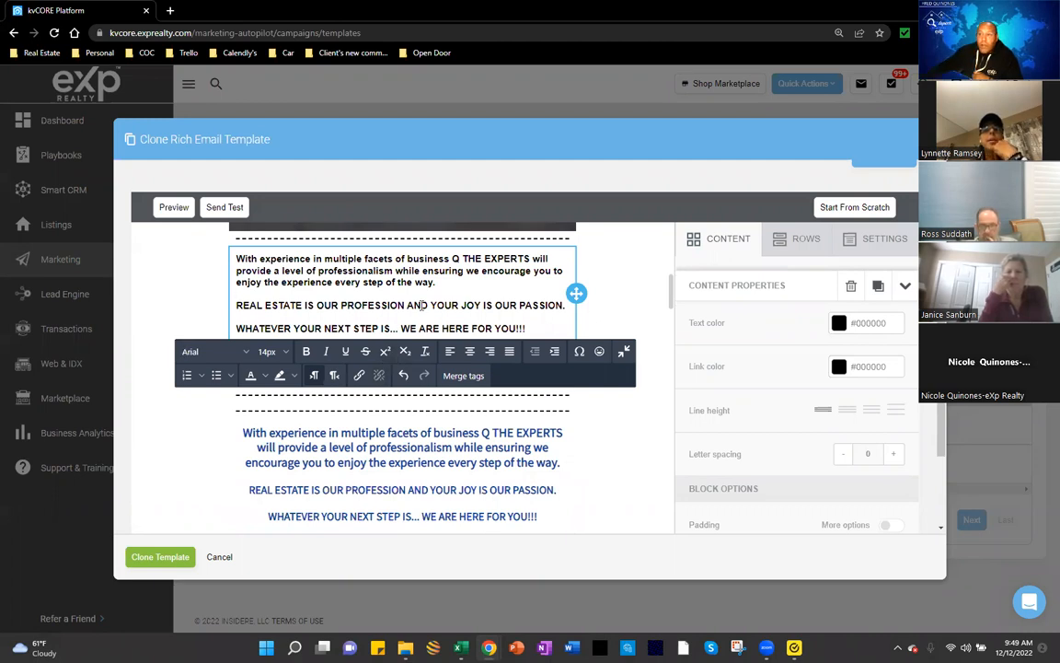
scroll(421, 304, up, 10)
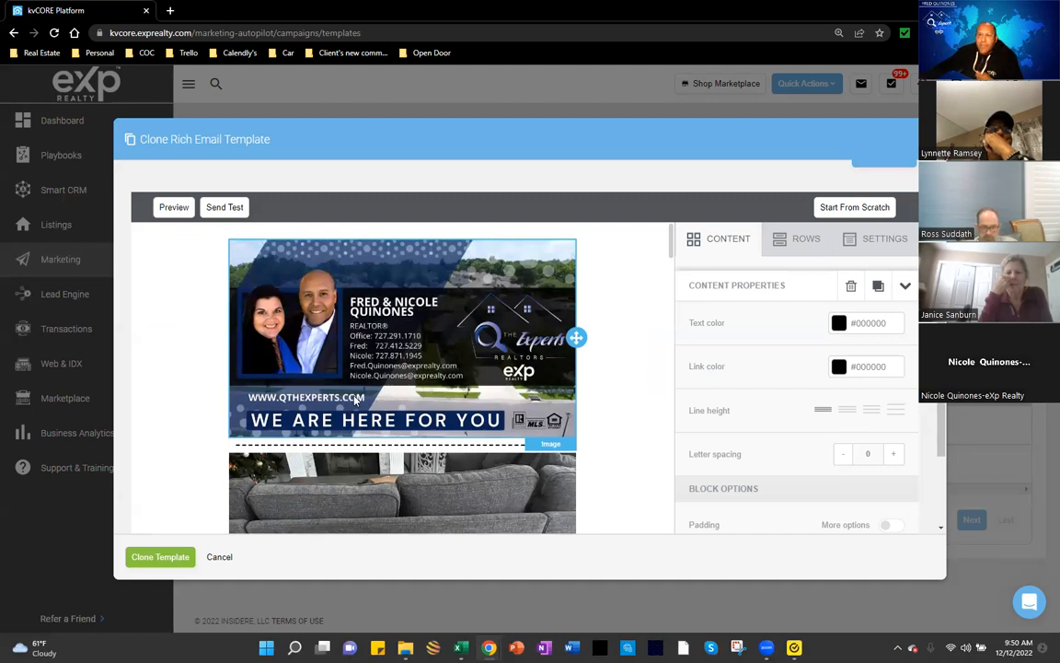
Step: Drag a Text tile from the Content panel between the dashed dividers below the black paragraphs
scroll(355, 398, down, 1)
scroll(361, 406, down, 3)
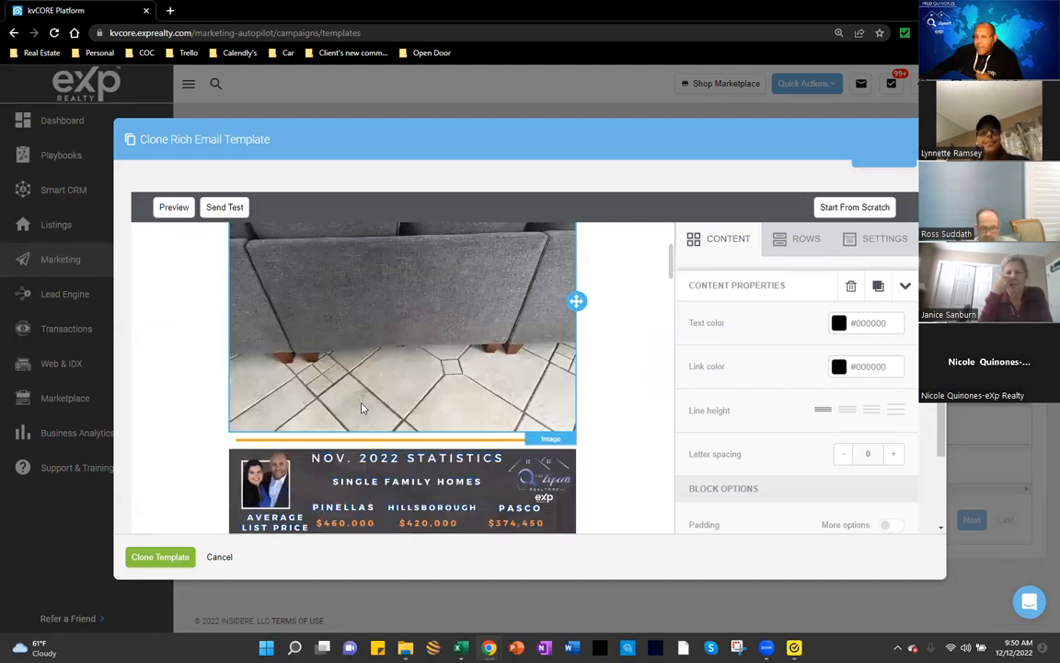
scroll(363, 408, down, 3)
scroll(363, 407, down, 3)
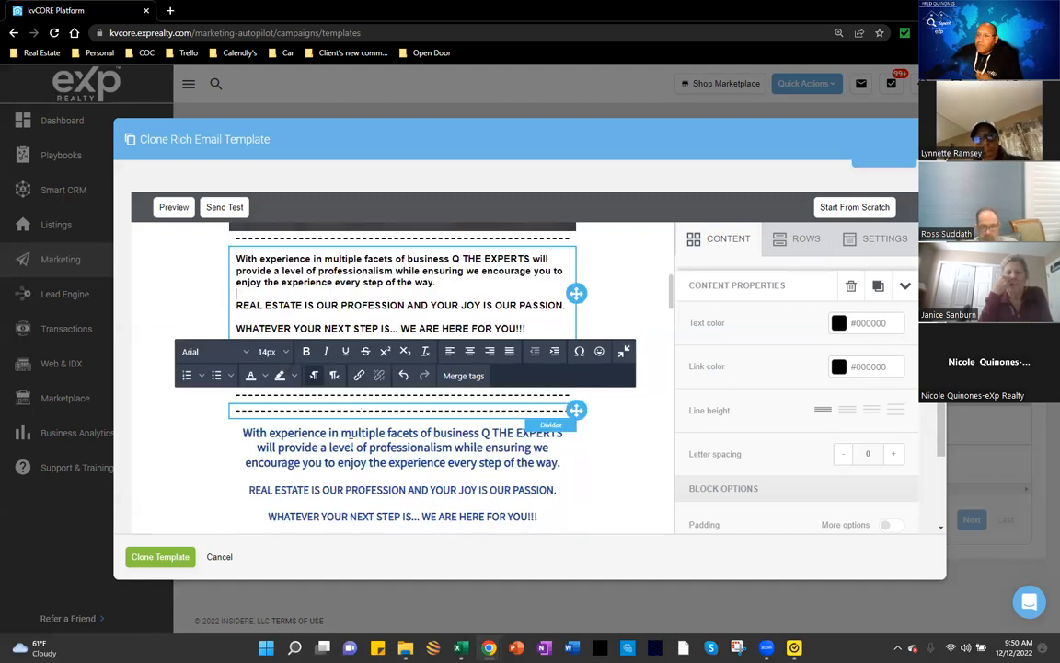
click(339, 285)
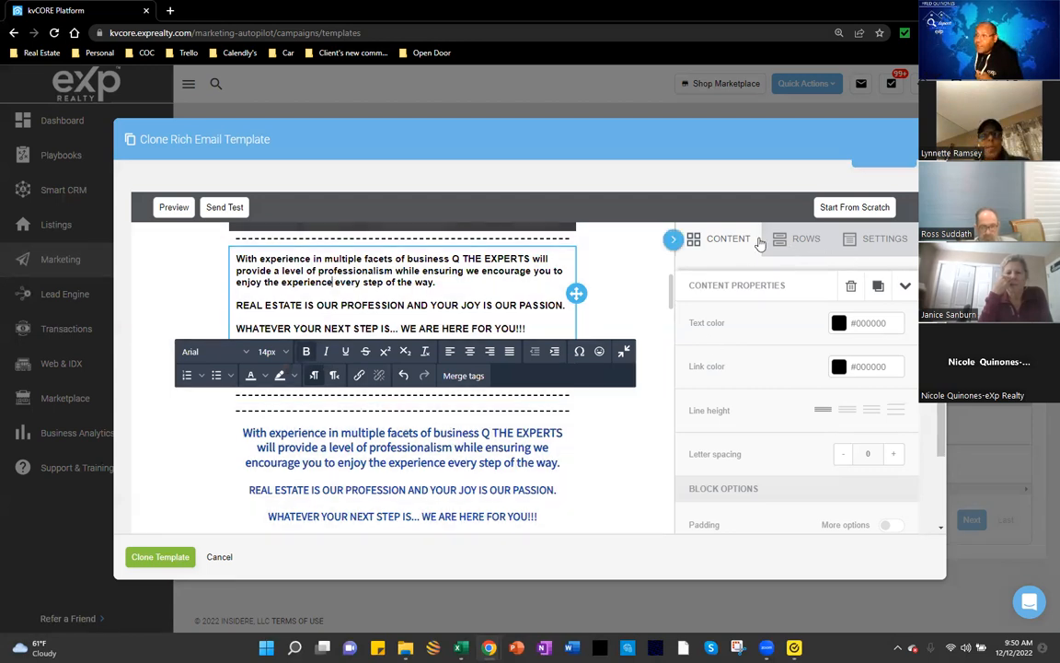
click(725, 244)
drag(871, 505, 457, 361)
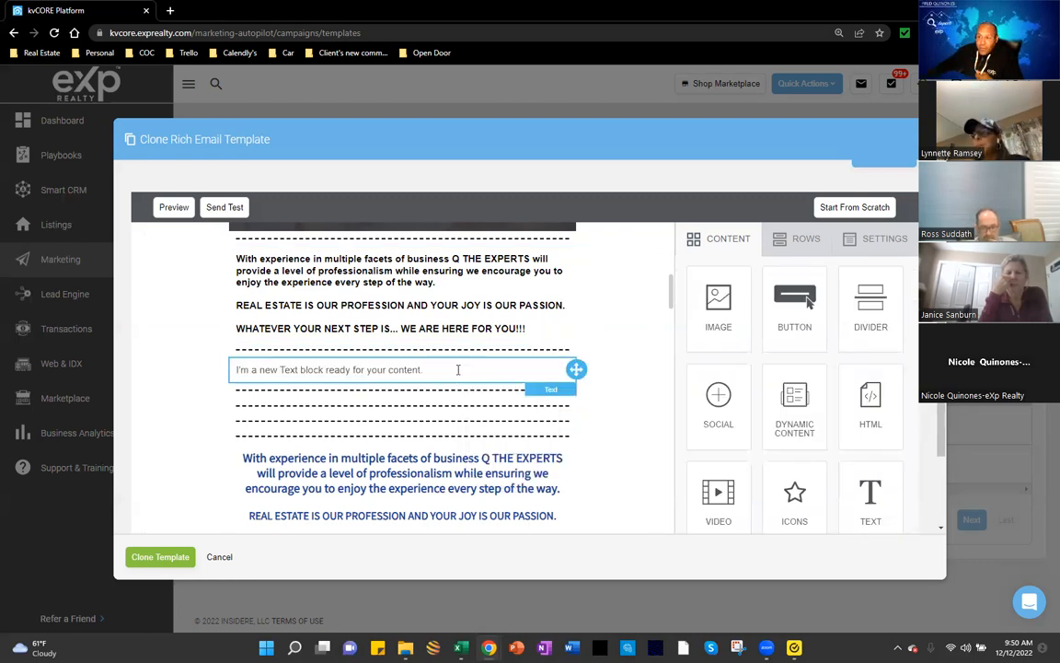
Step: Type random test characters into the new text block and select the end of its text
click(441, 370)
text(edit)
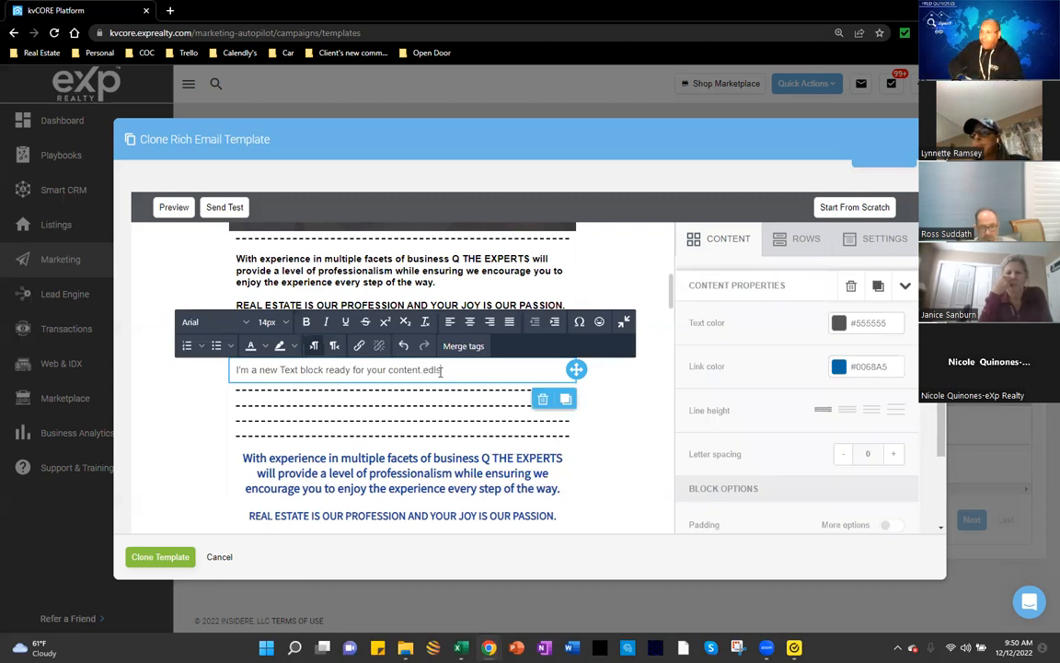
text(lFEwlkefj;LWKEFJ;lwkejf;LWKE)
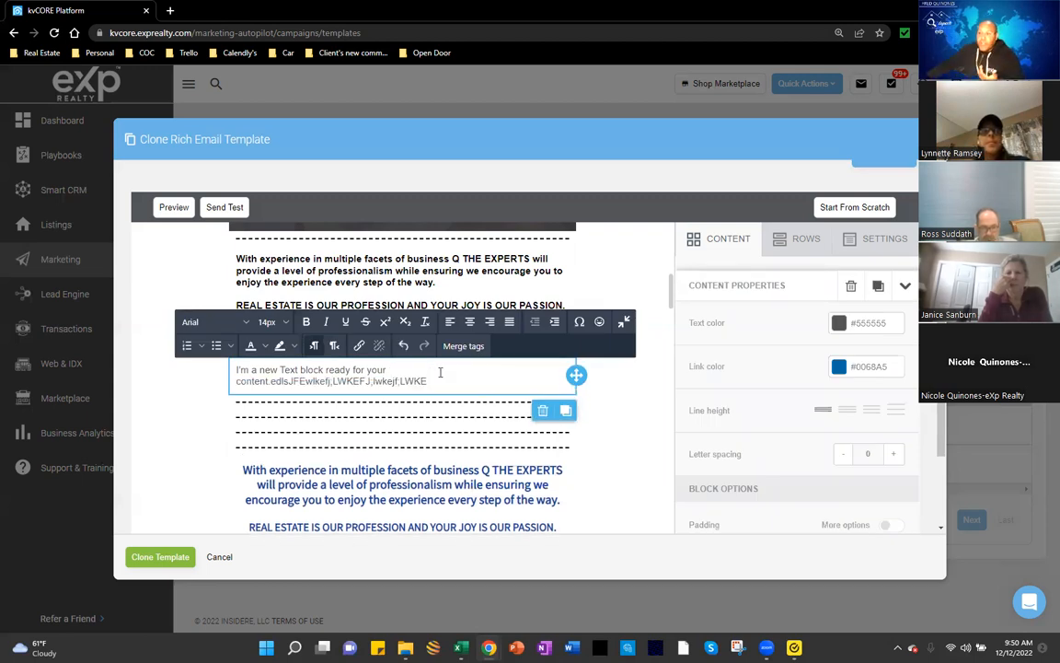
drag(433, 376, 232, 370)
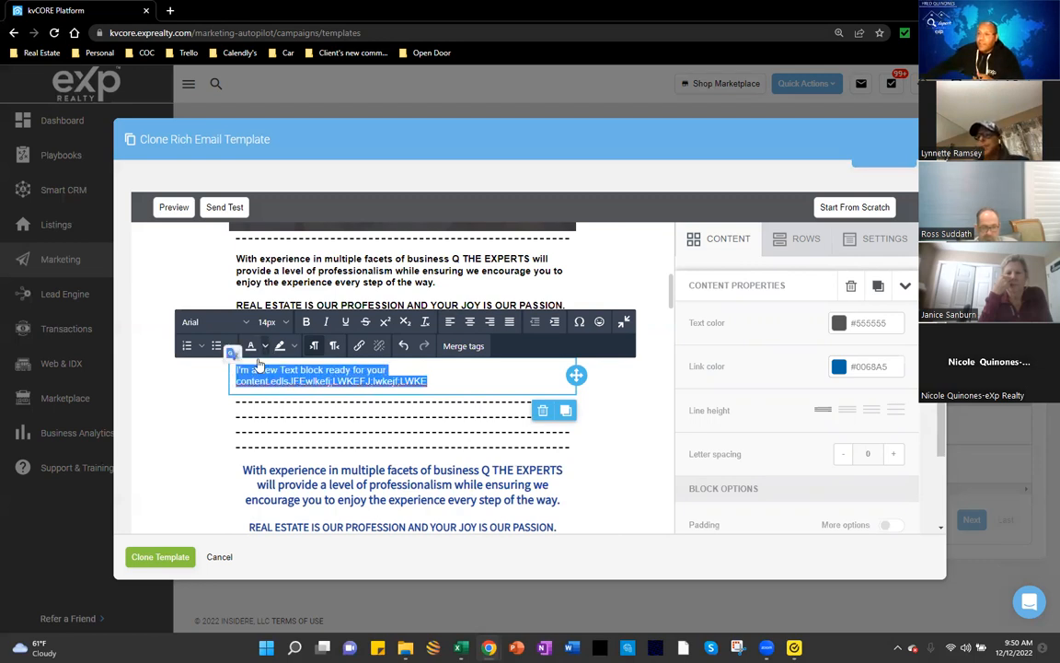
Step: Colour the selected text bright blue (#0007ff) using the full colour picker
click(251, 346)
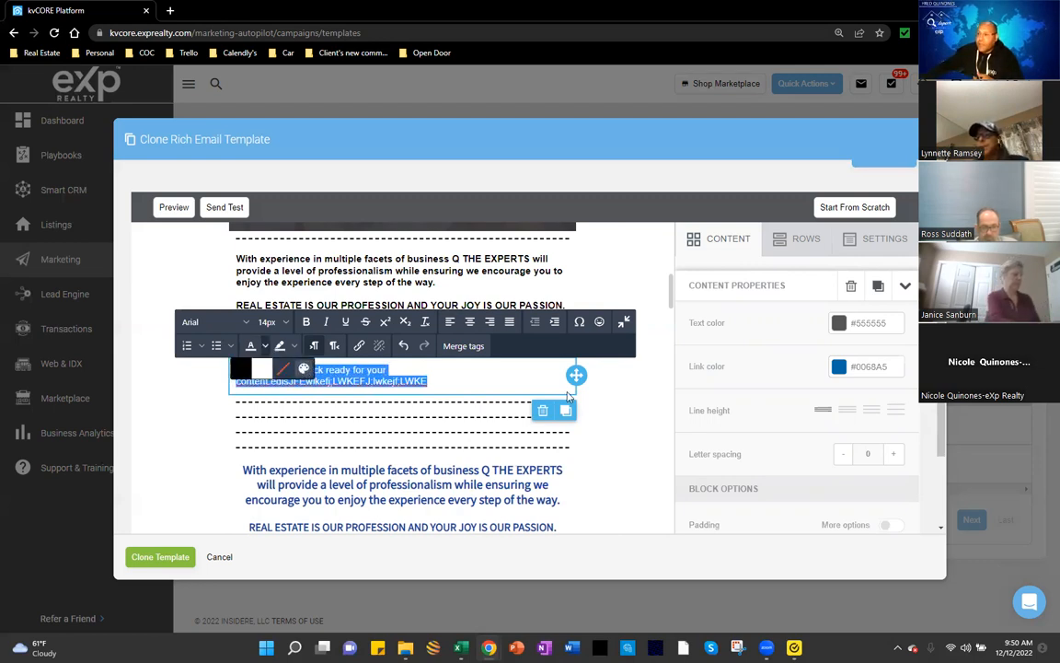
click(304, 369)
click(543, 398)
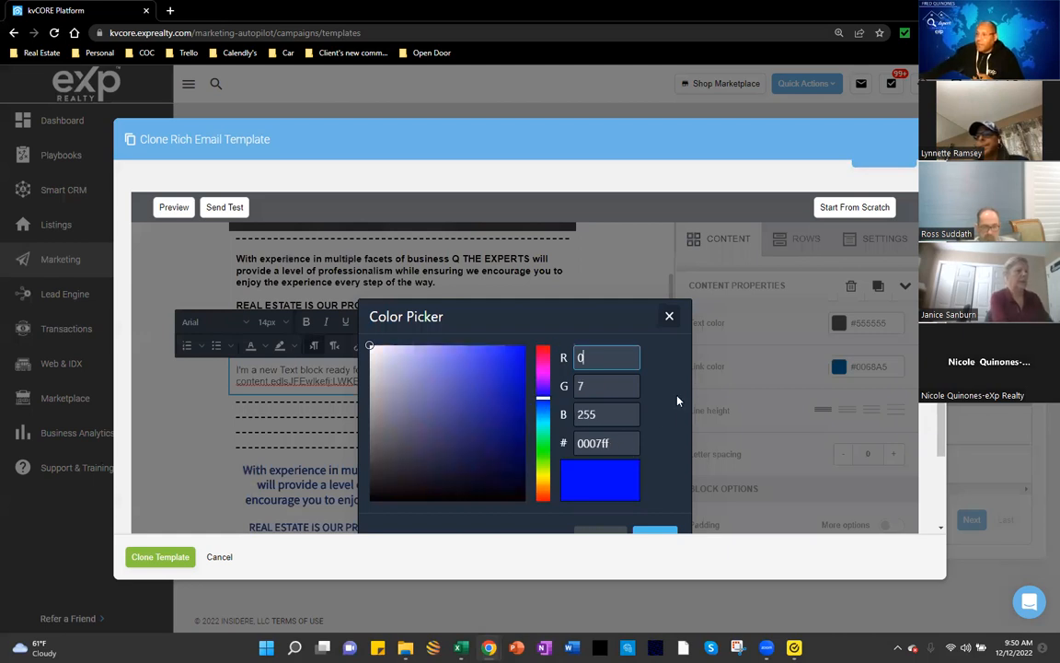
scroll(677, 401, down, 3)
click(653, 416)
click(480, 262)
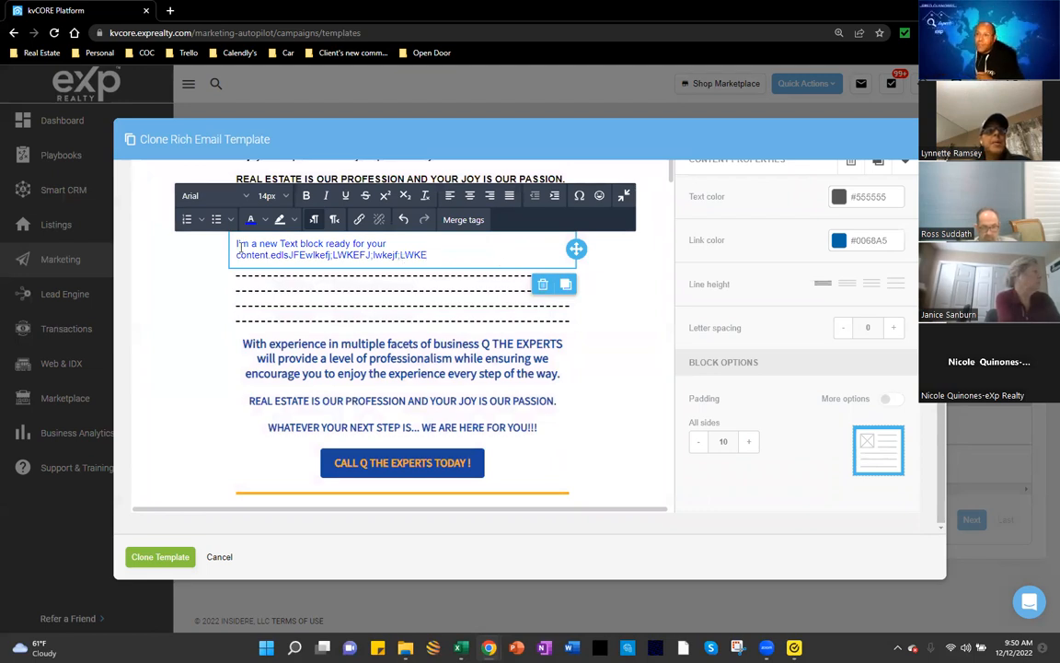
Step: Make all of the new block's text bold and italic, then select the blue paragraph block below
triple_click(237, 247)
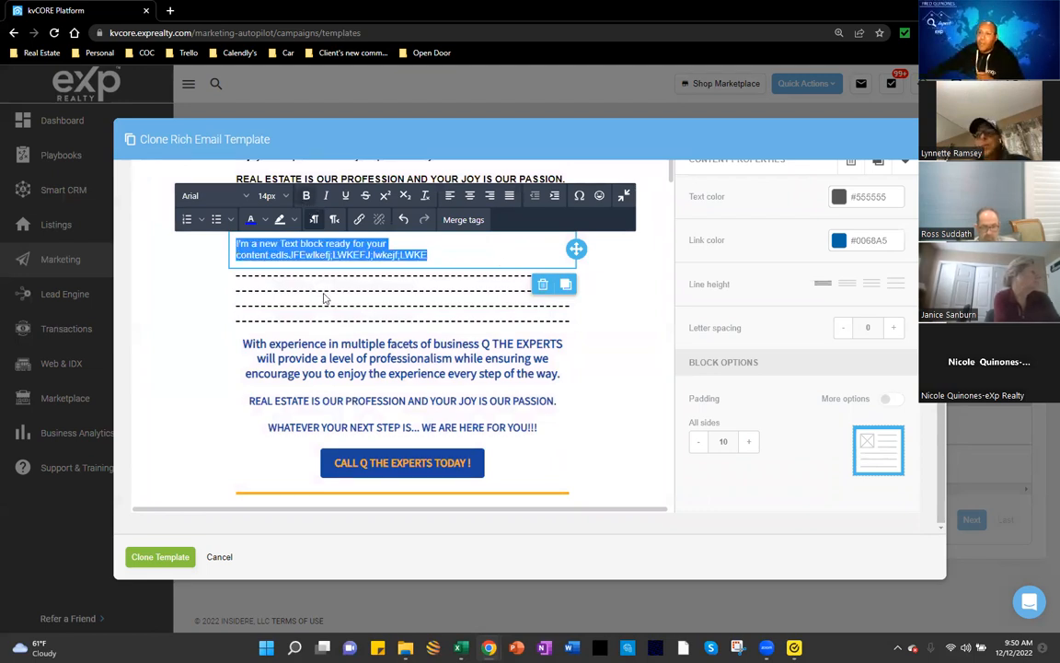
click(307, 195)
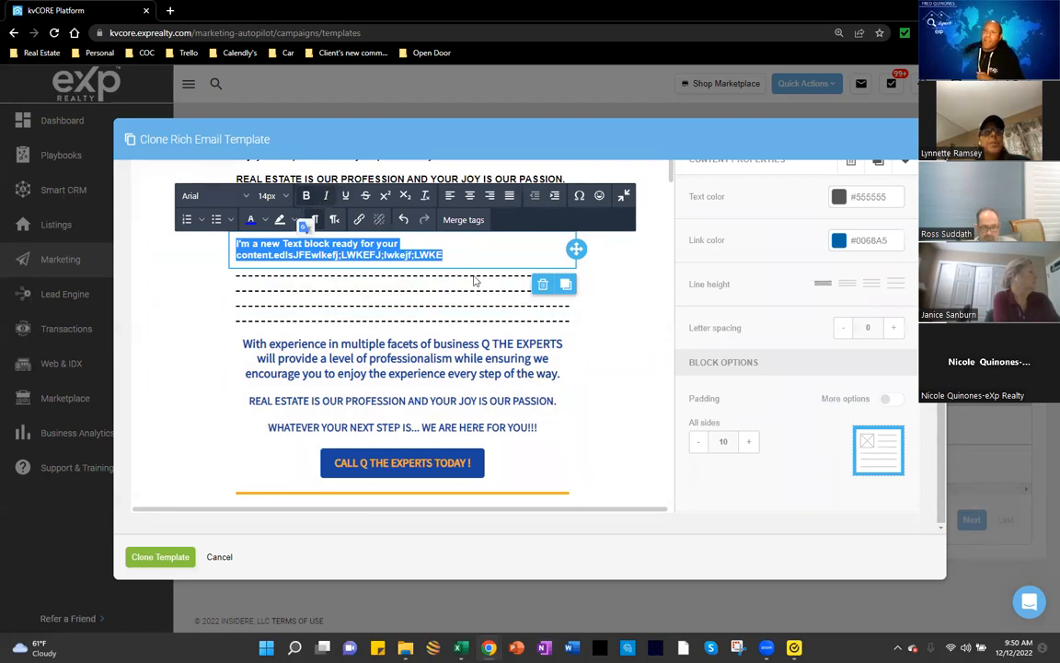
click(600, 292)
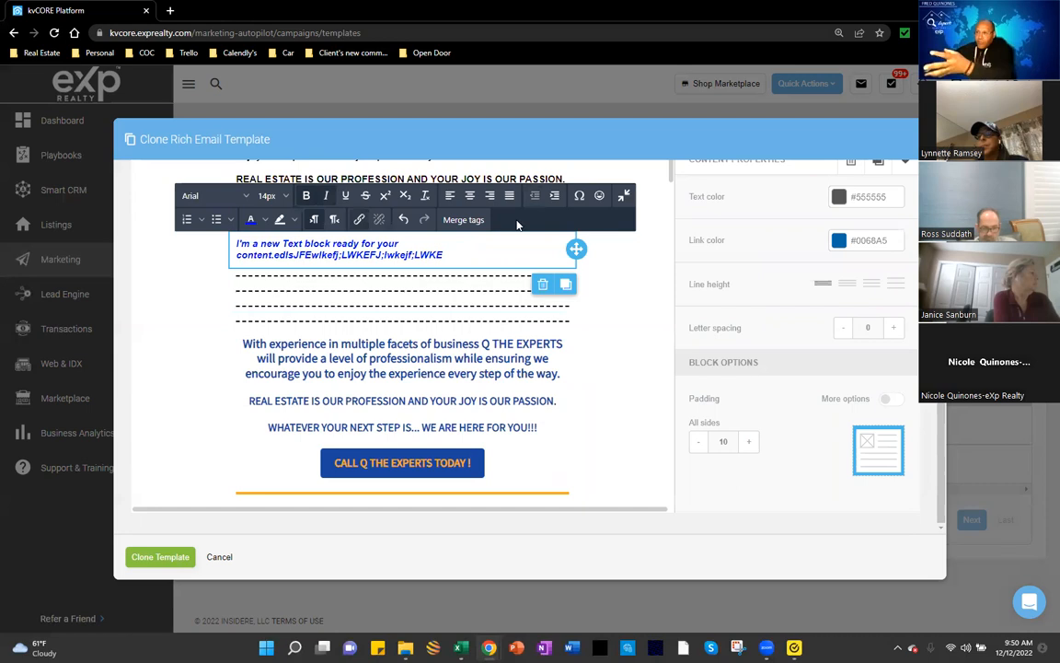
click(799, 305)
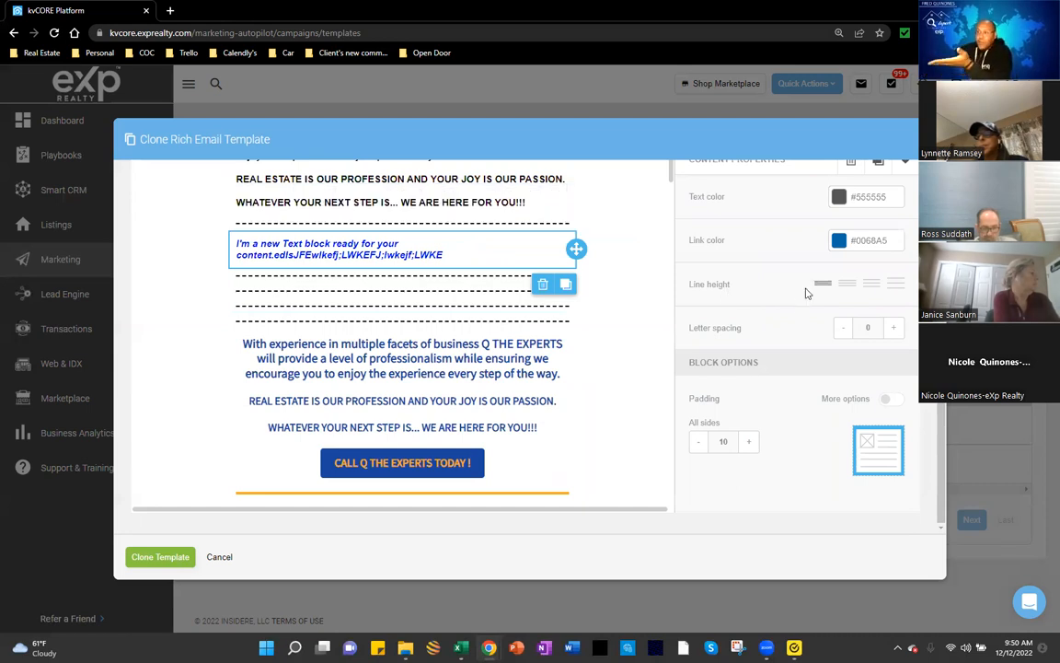
scroll(806, 292, up, 2)
scroll(816, 331, down, 2)
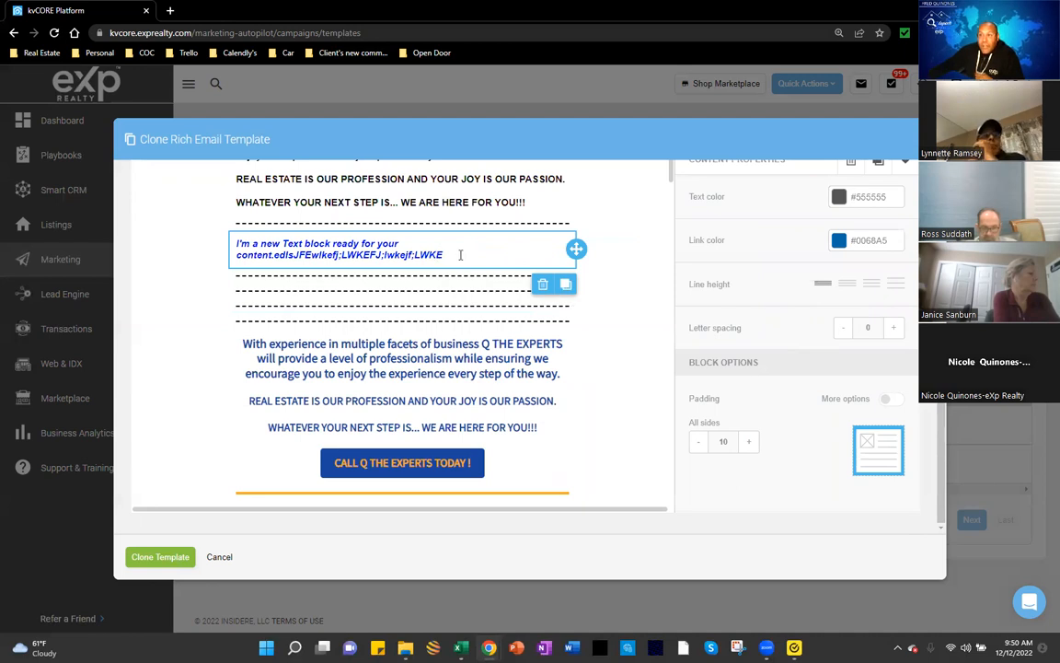
click(339, 363)
scroll(515, 382, down, 1)
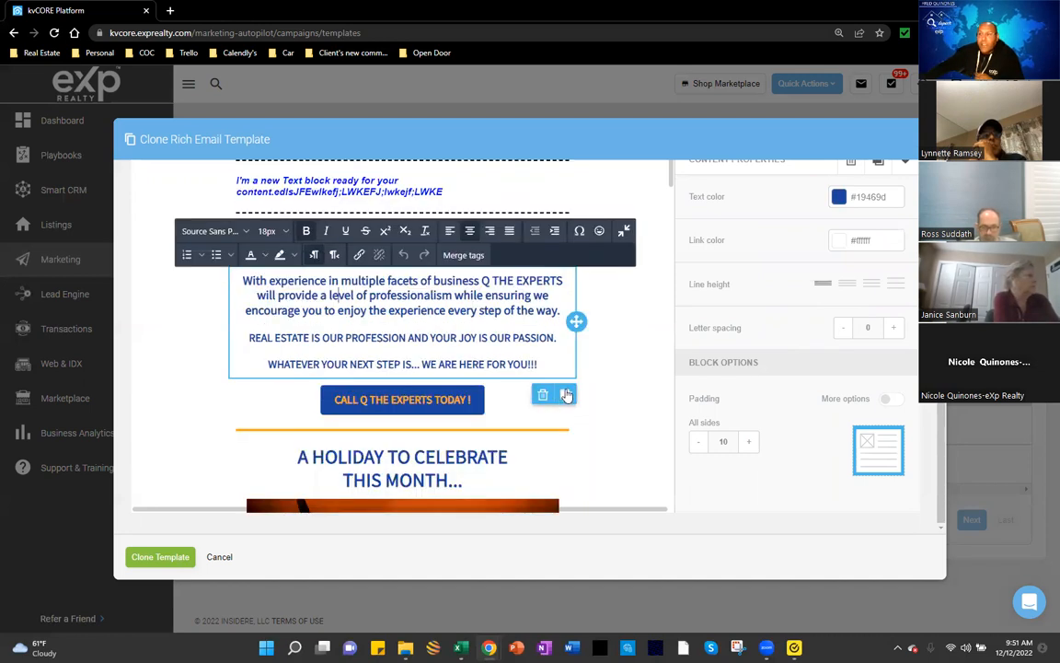
Step: Duplicate the blue Q THE EXPERTS paragraph block and move the copy up beneath the statistics image
click(567, 395)
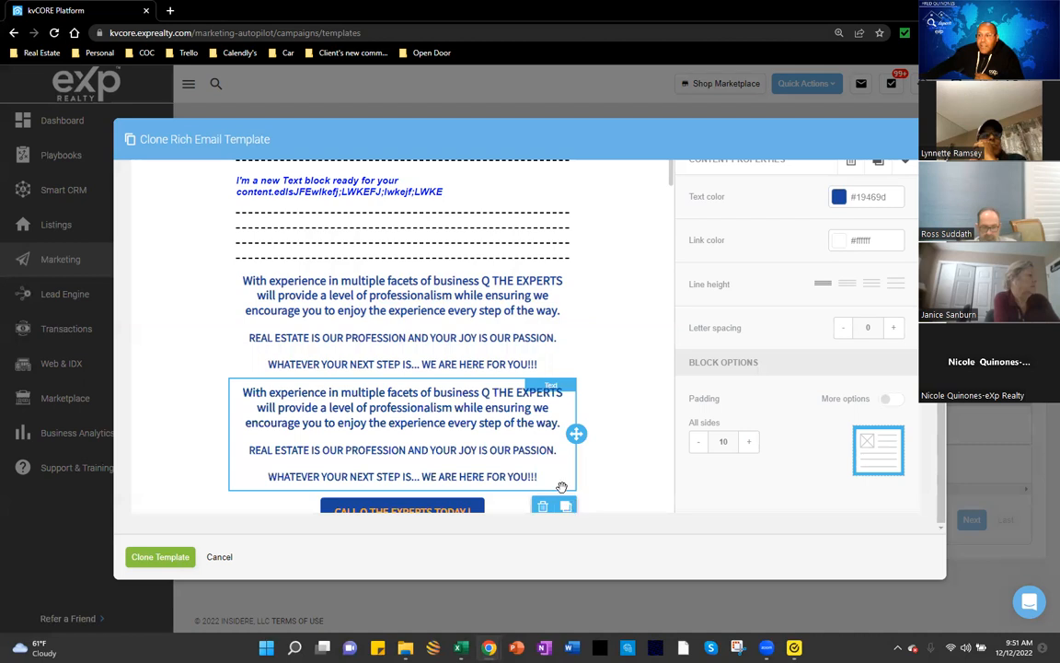
scroll(563, 391, down, 2)
click(563, 387)
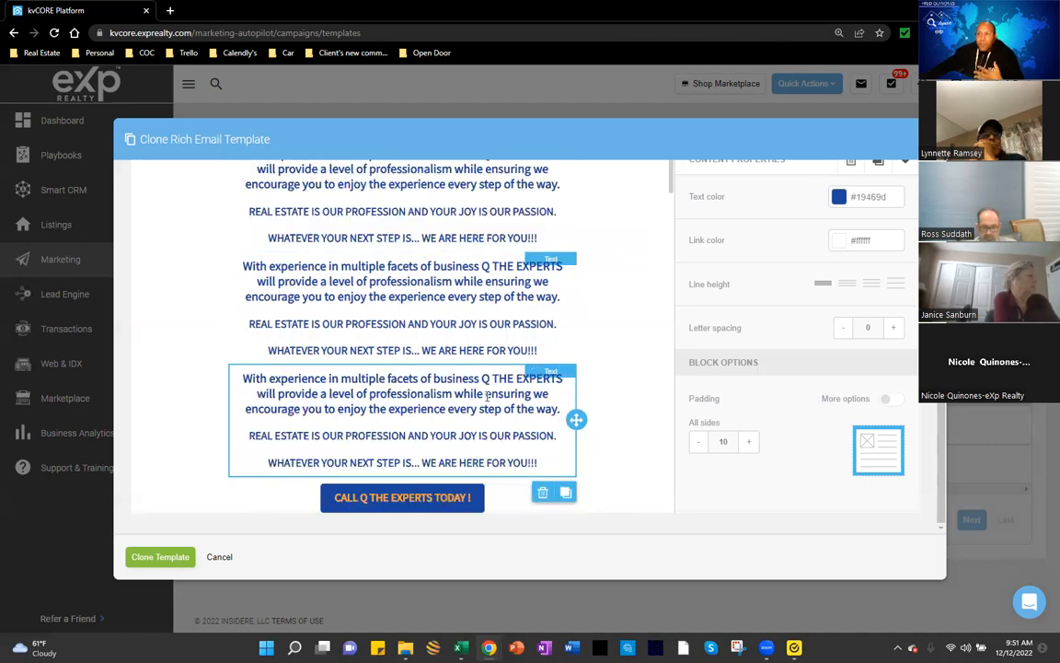
click(438, 411)
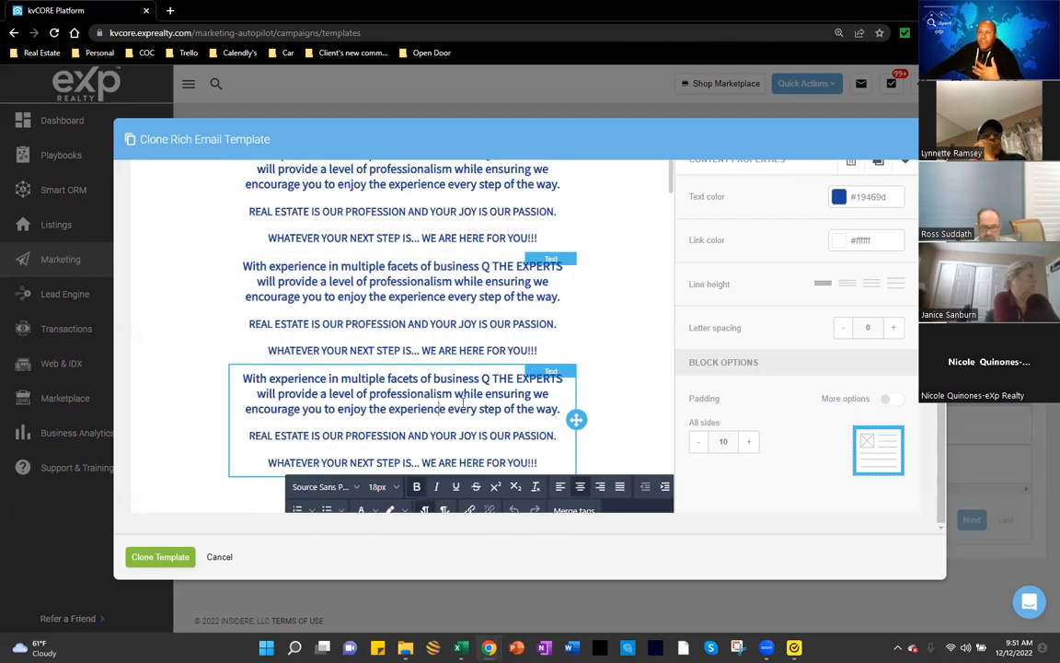
click(553, 471)
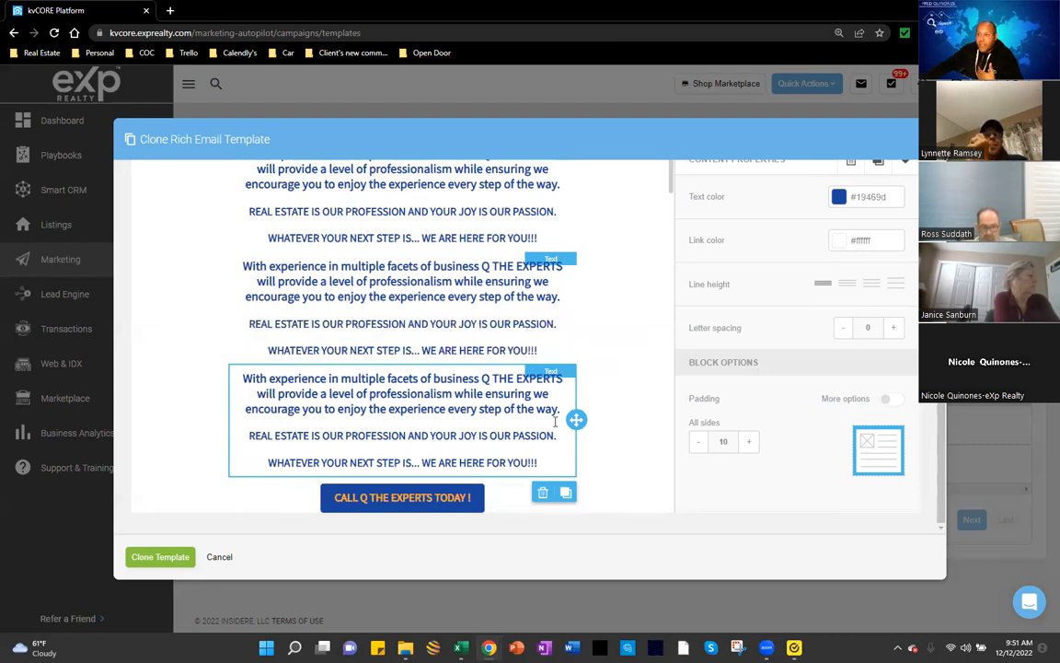
drag(576, 420, 376, 362)
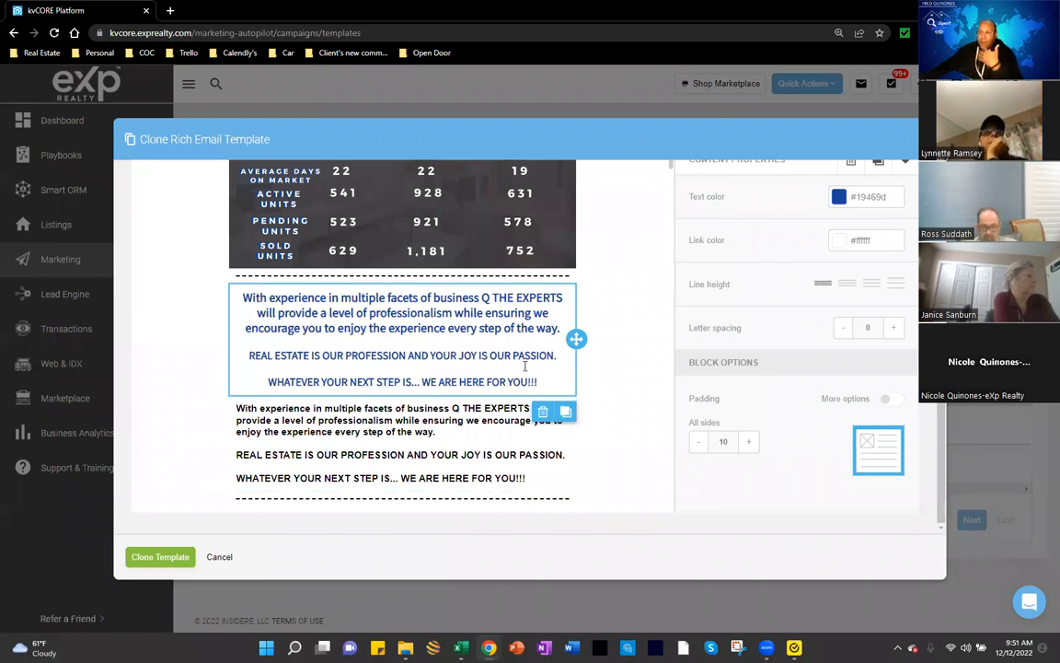
Step: Overwrite the copied block's text with test characters, then delete that scratch text block
scroll(524, 365, down, 1)
click(463, 295)
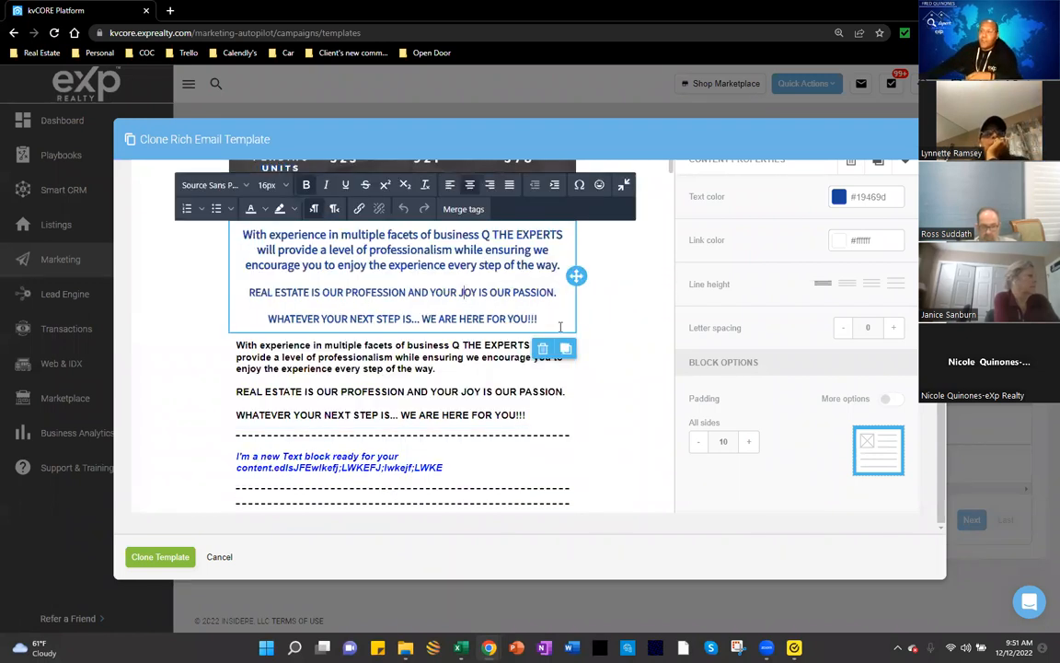
drag(560, 325, 288, 284)
key(ctrl+a)
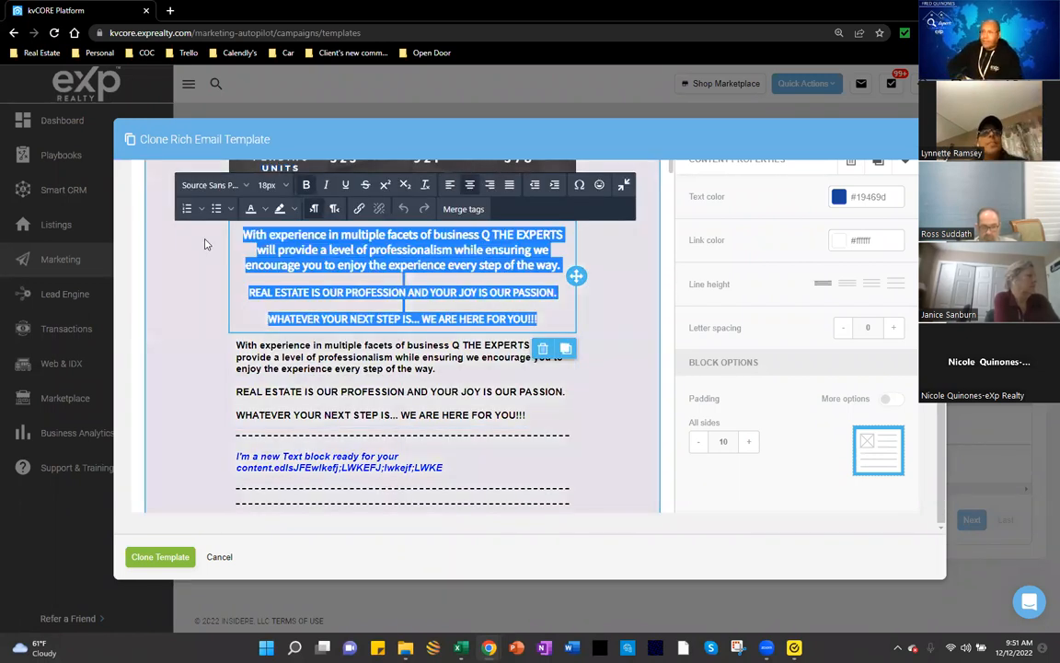
text(SakjdH;SLKFJ;ls)
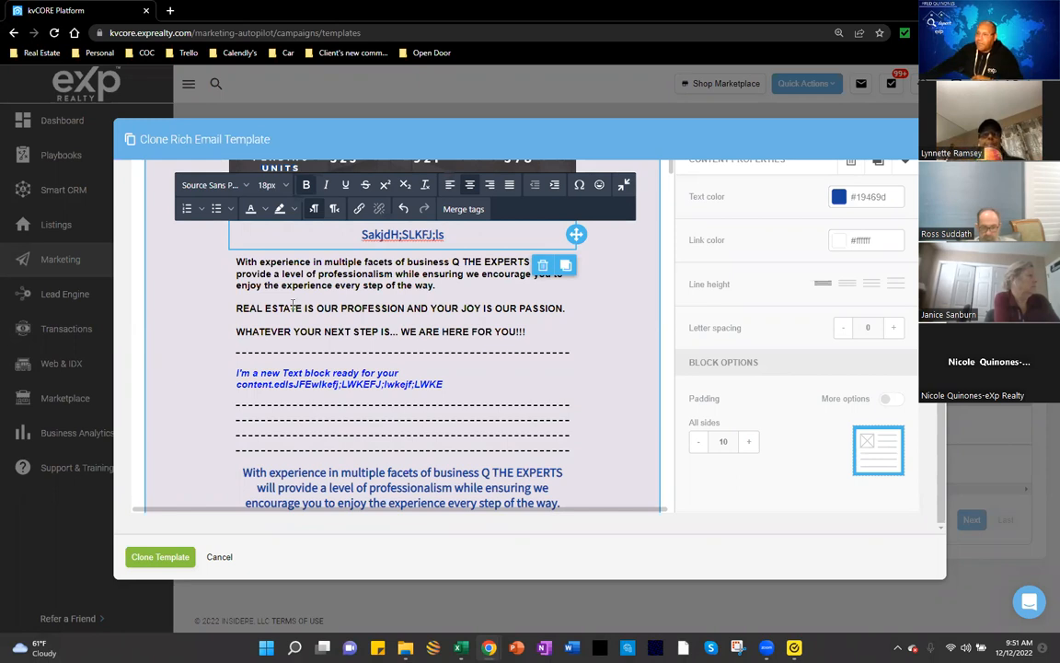
scroll(550, 435, up, 2)
scroll(565, 403, down, 1)
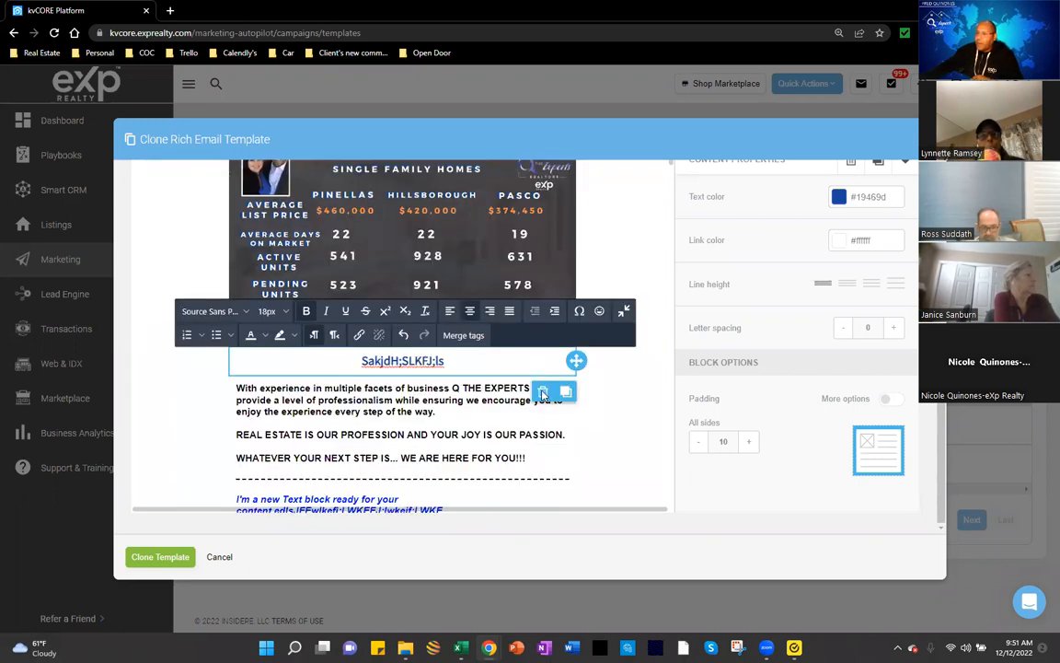
click(543, 390)
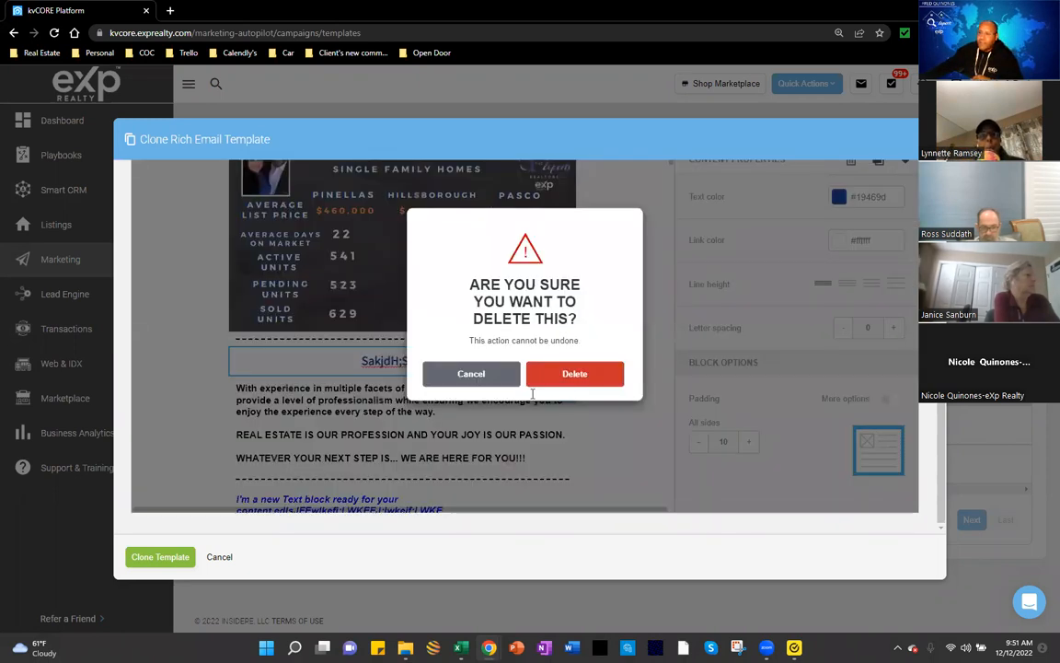
click(532, 374)
Step: Delete the black Arial Q THE EXPERTS paragraph block and confirm the deletion
scroll(538, 346, down, 1)
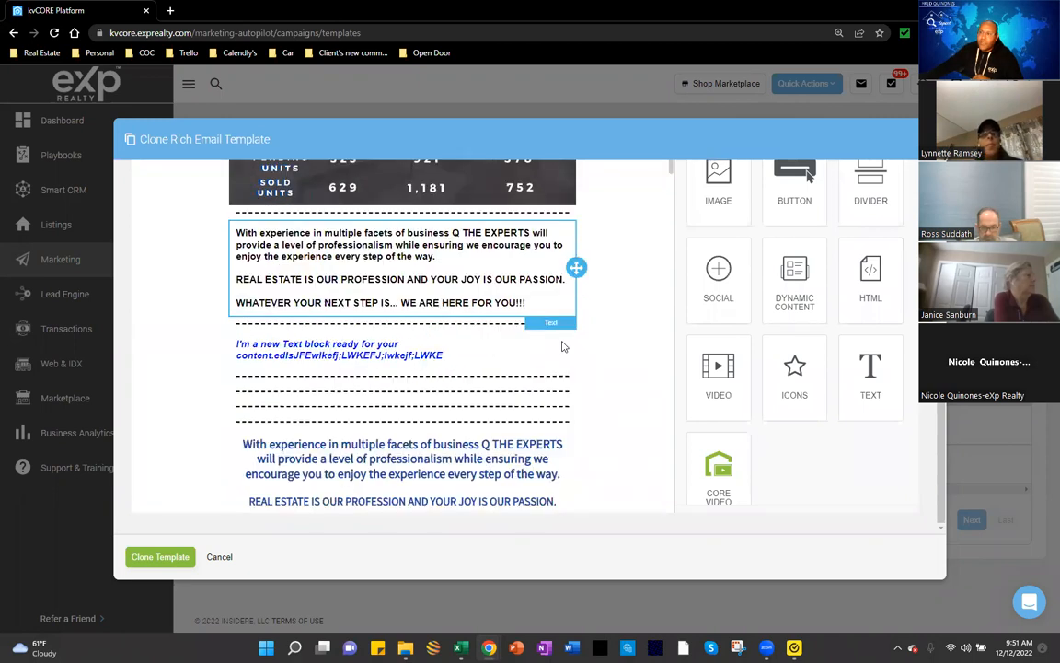
click(559, 290)
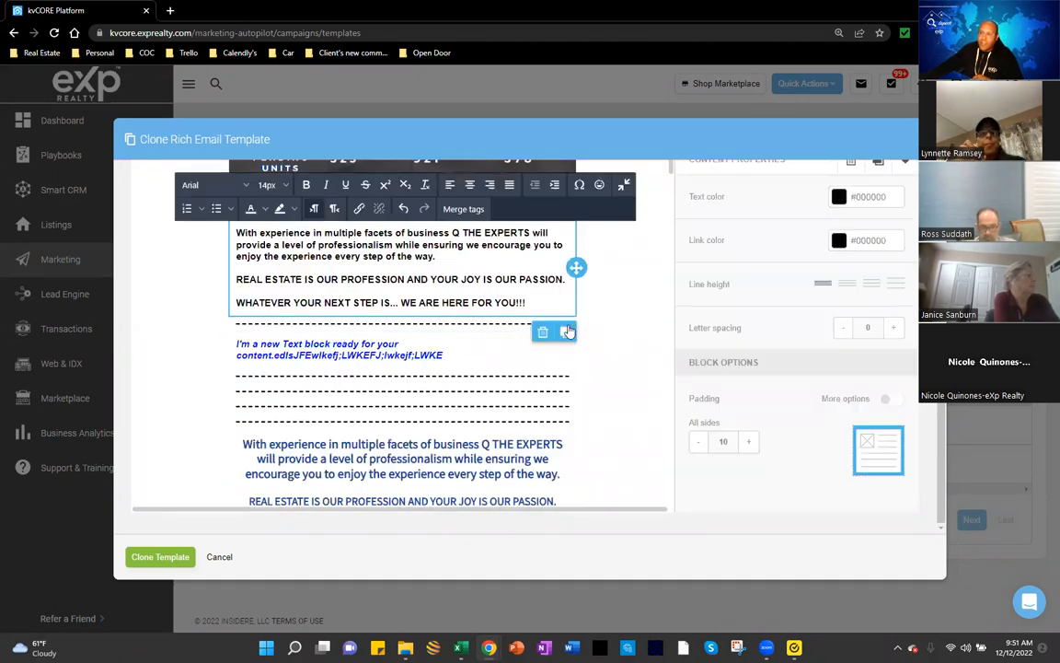
click(542, 335)
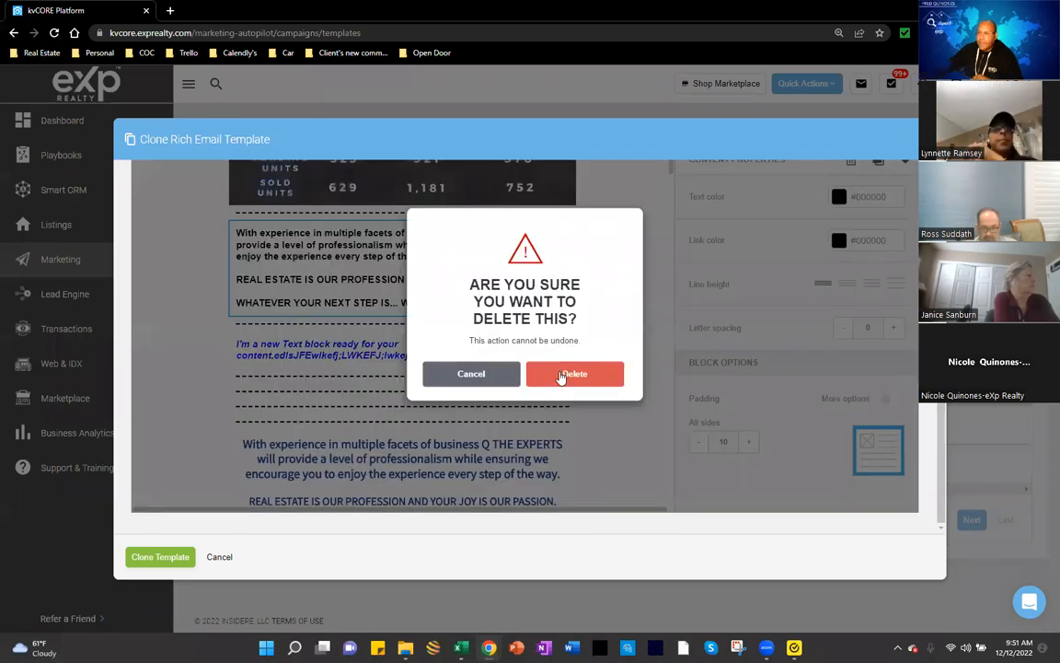
click(560, 372)
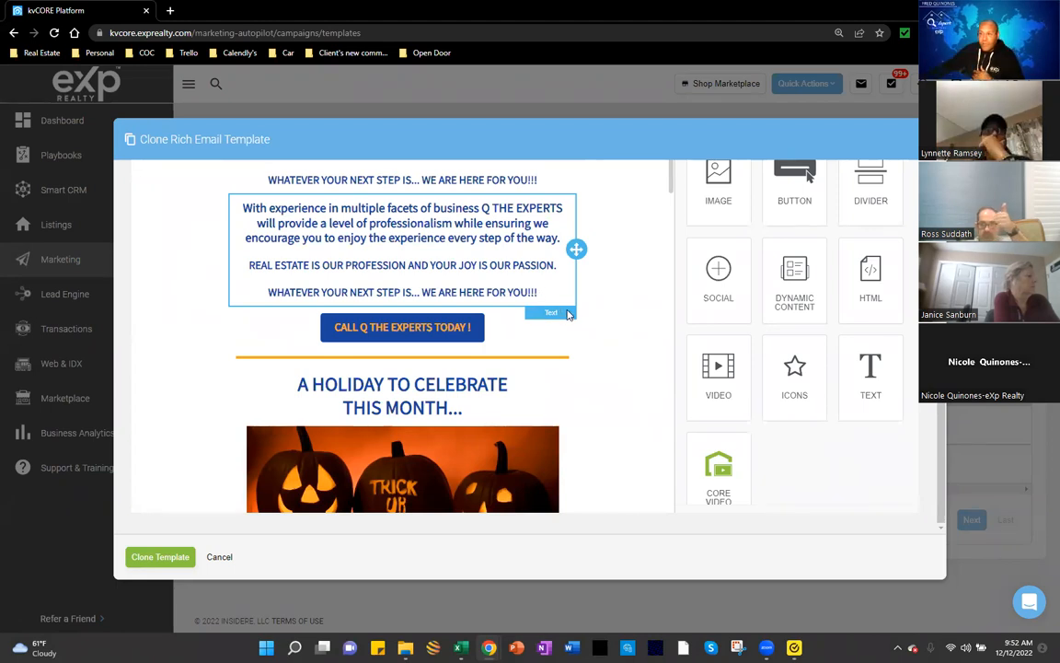
Step: Drop a Button block directly below the CALL Q THE EXPERTS TODAY ! button and select it
scroll(457, 244, down, 1)
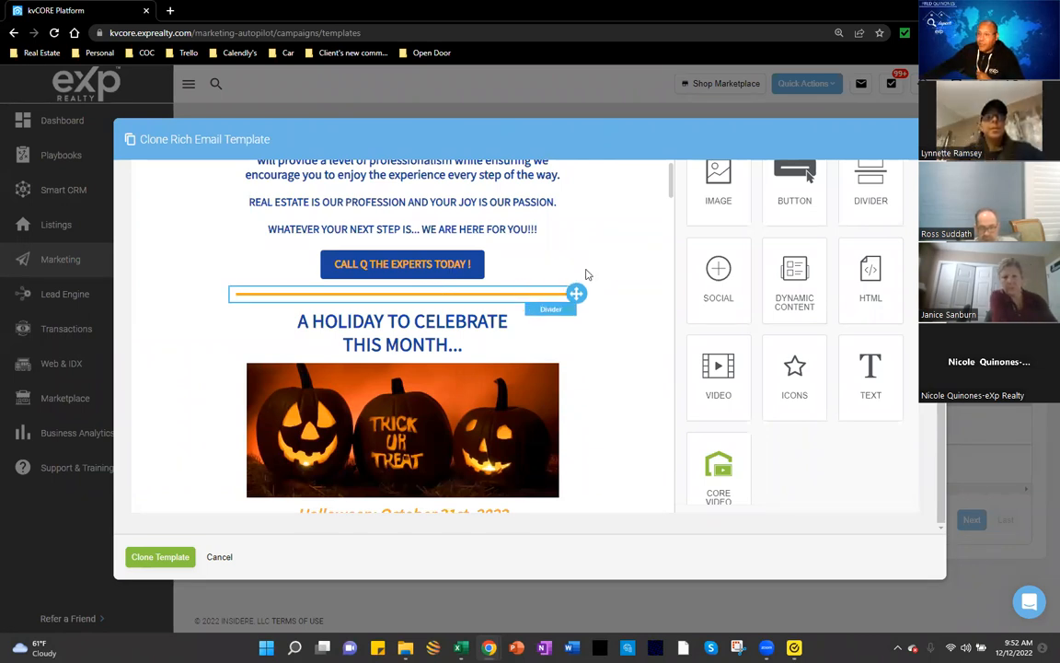
scroll(790, 290, up, 1)
drag(792, 294, 435, 406)
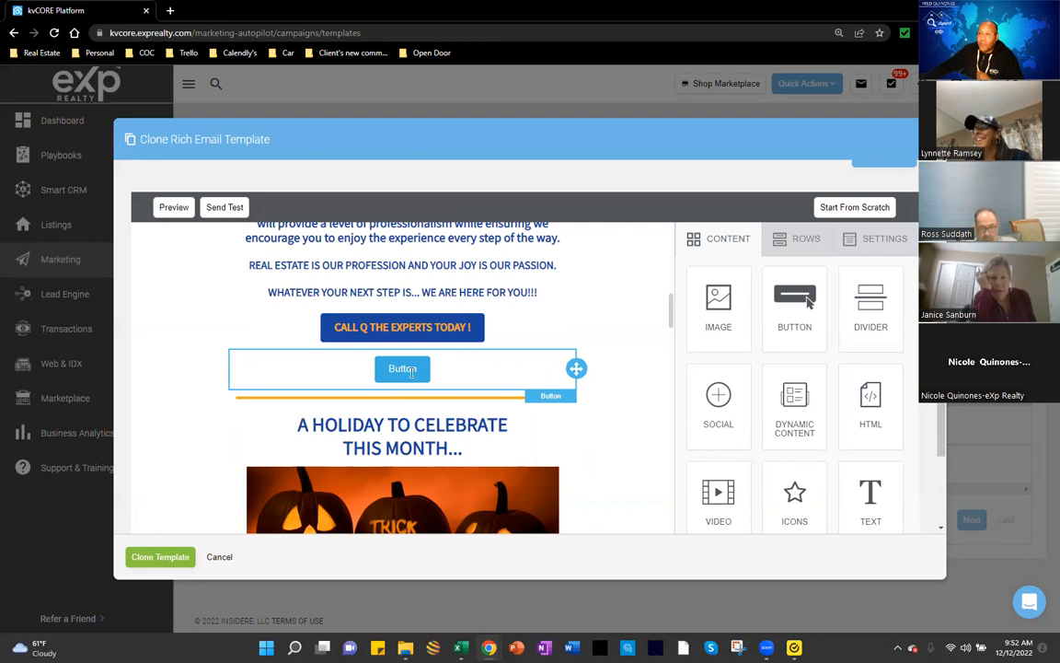
click(411, 371)
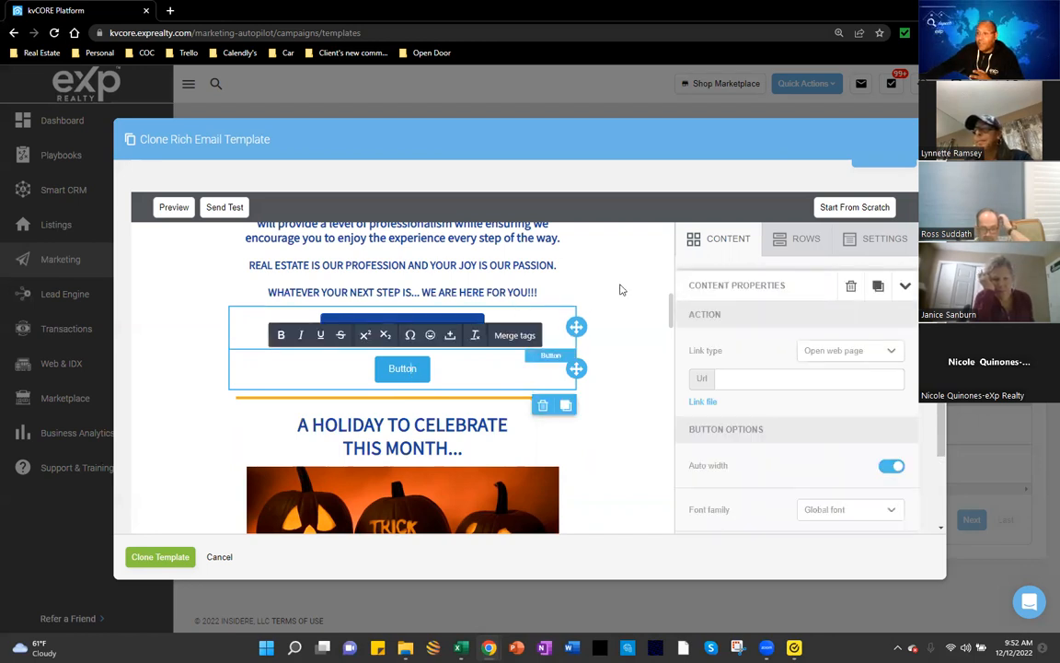
Step: Select the CALL Q THE EXPERTS TODAY ! button and keep its link type as Make call
click(474, 331)
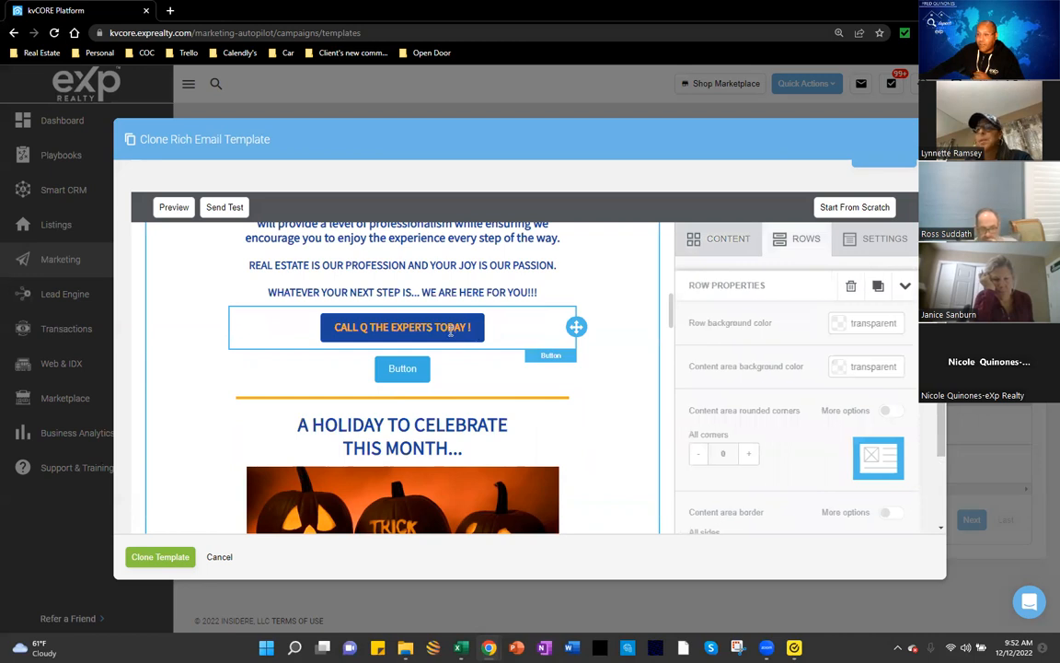
click(450, 332)
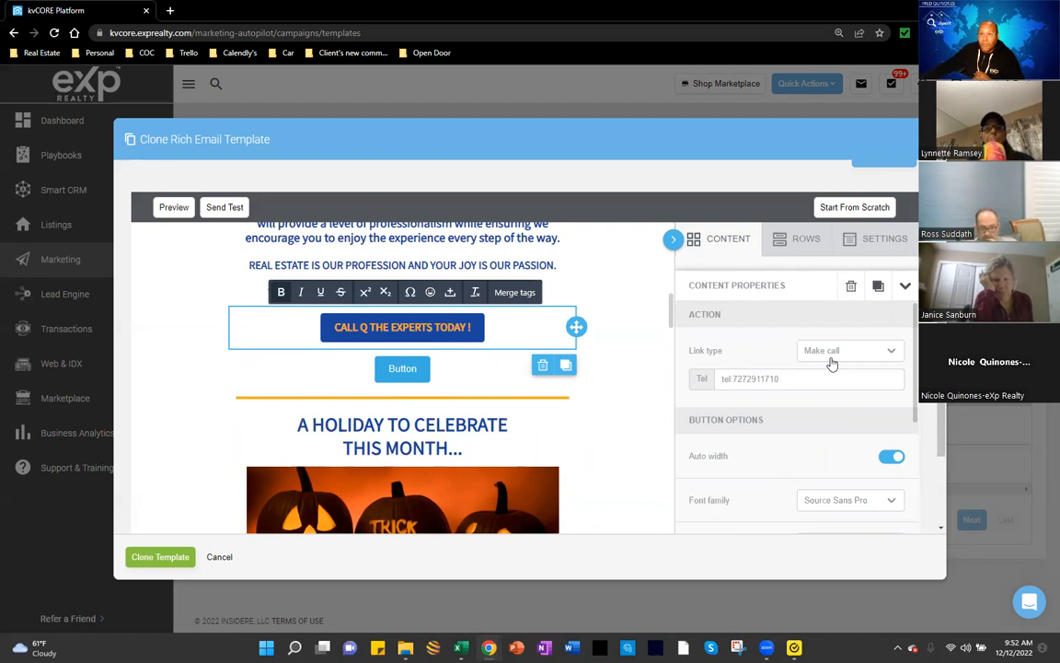
click(891, 354)
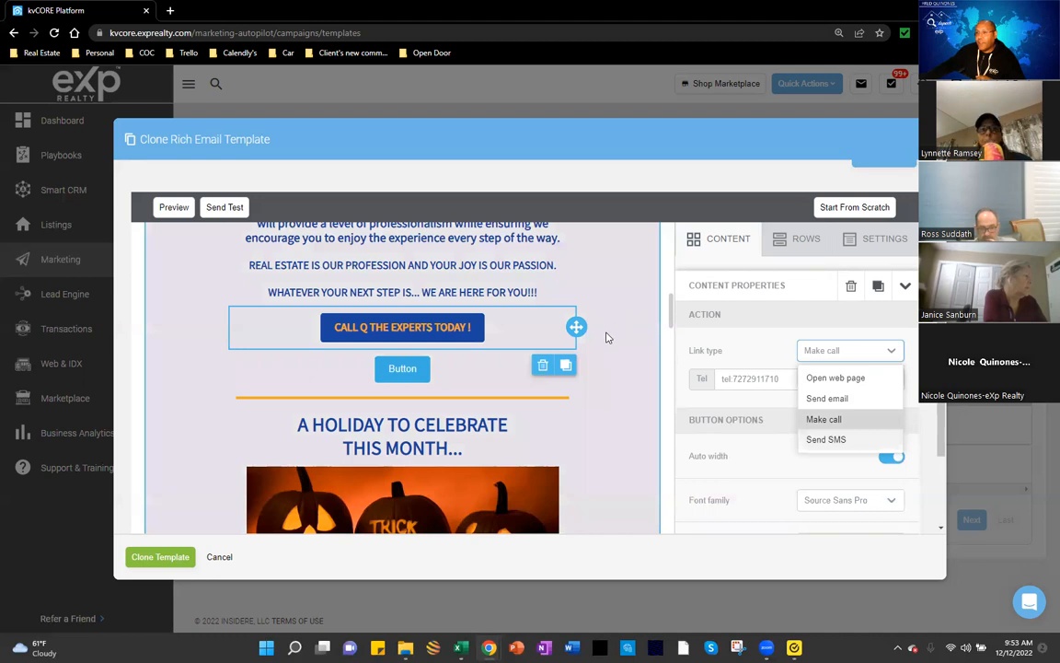
scroll(607, 338, up, 3)
scroll(606, 338, up, 3)
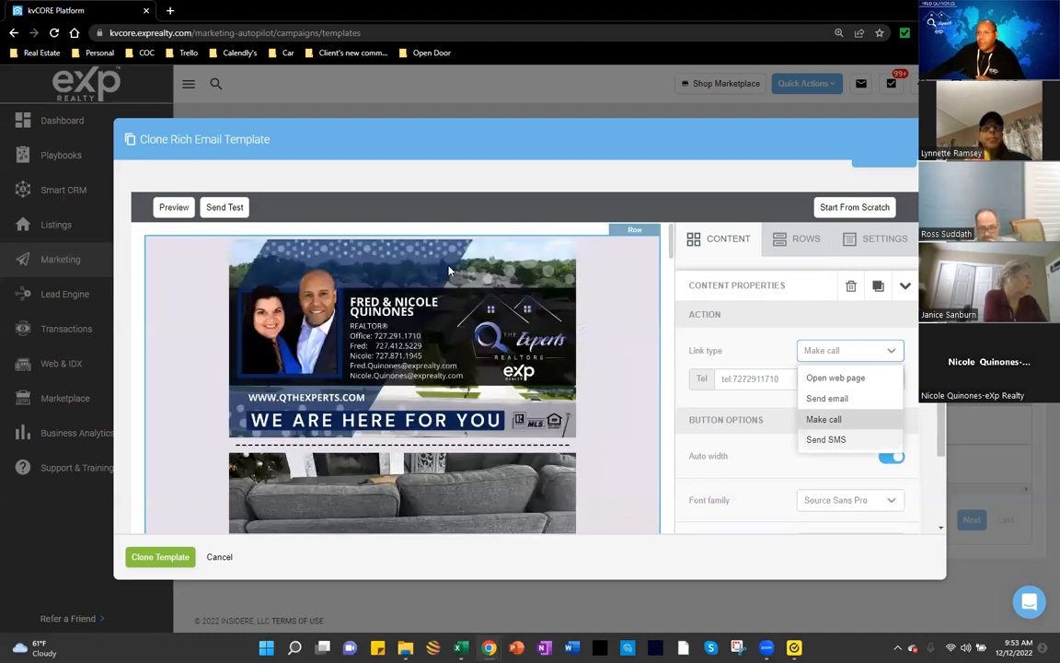
scroll(396, 423, down, 3)
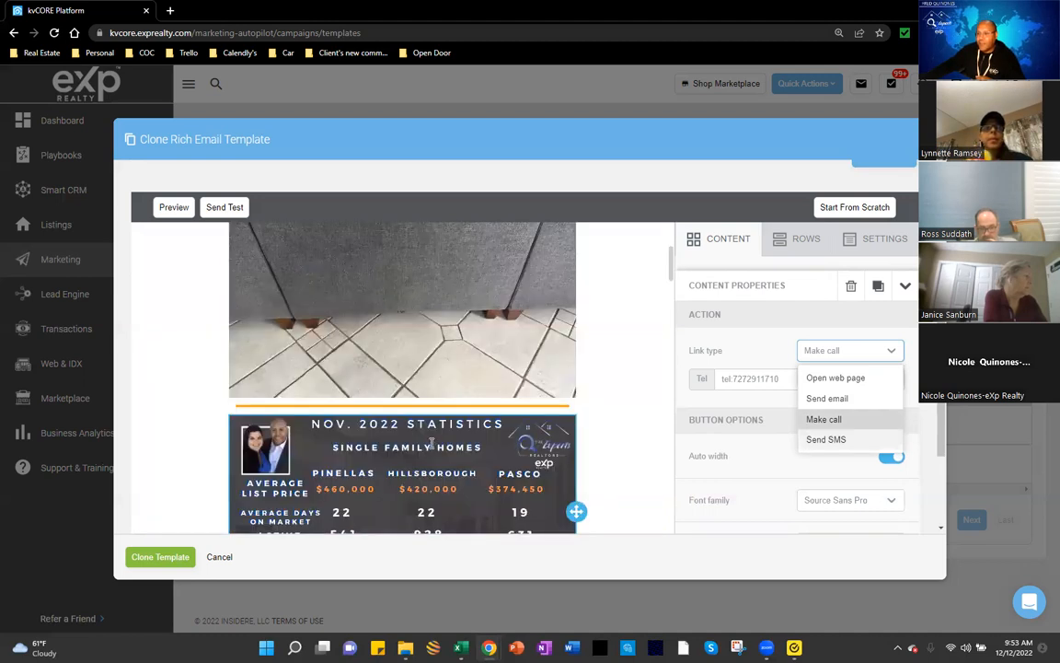
scroll(429, 434, down, 3)
scroll(430, 434, down, 1)
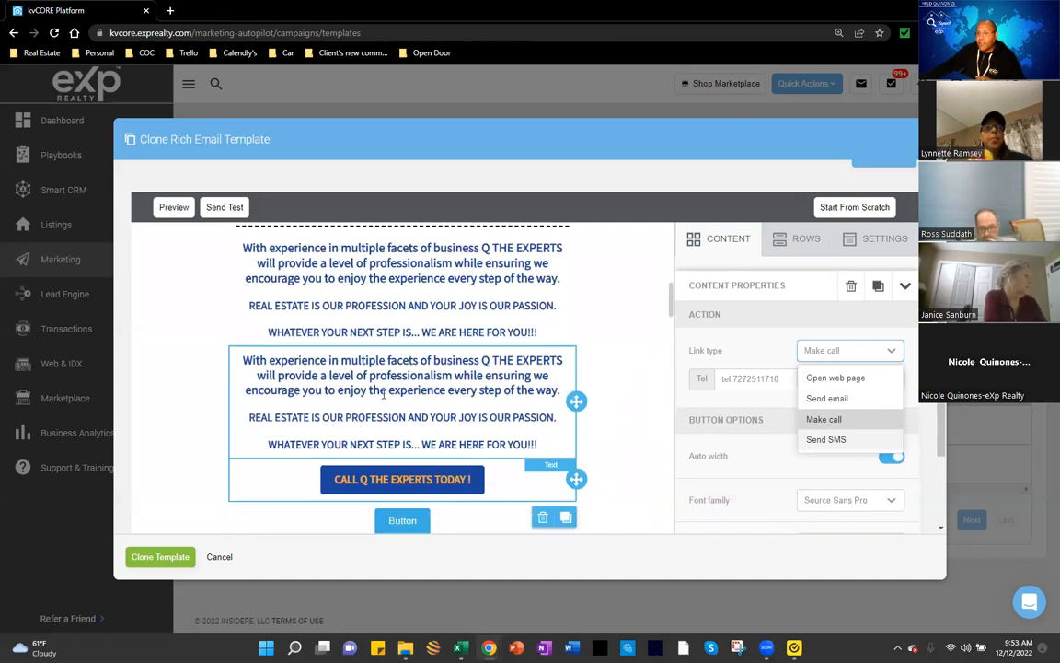
scroll(382, 394, down, 3)
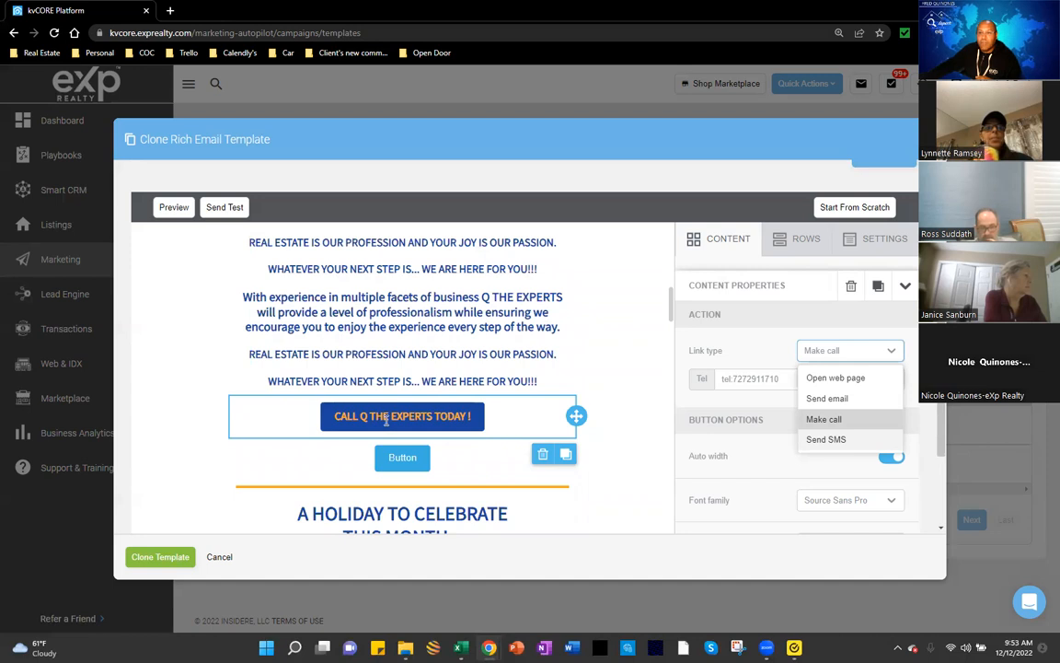
click(829, 425)
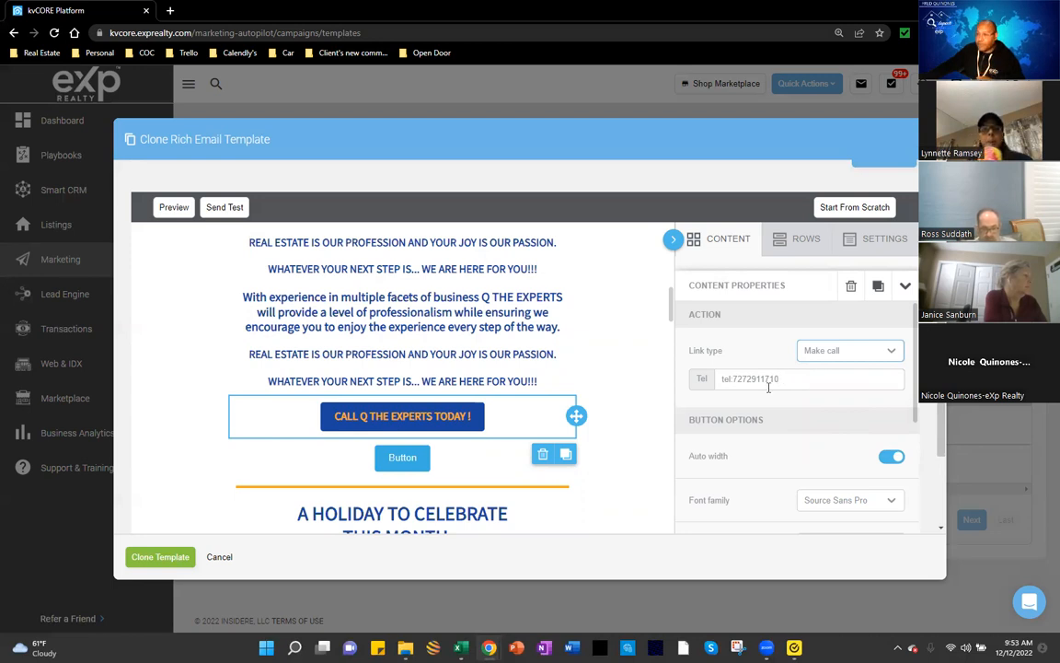
scroll(766, 394, down, 1)
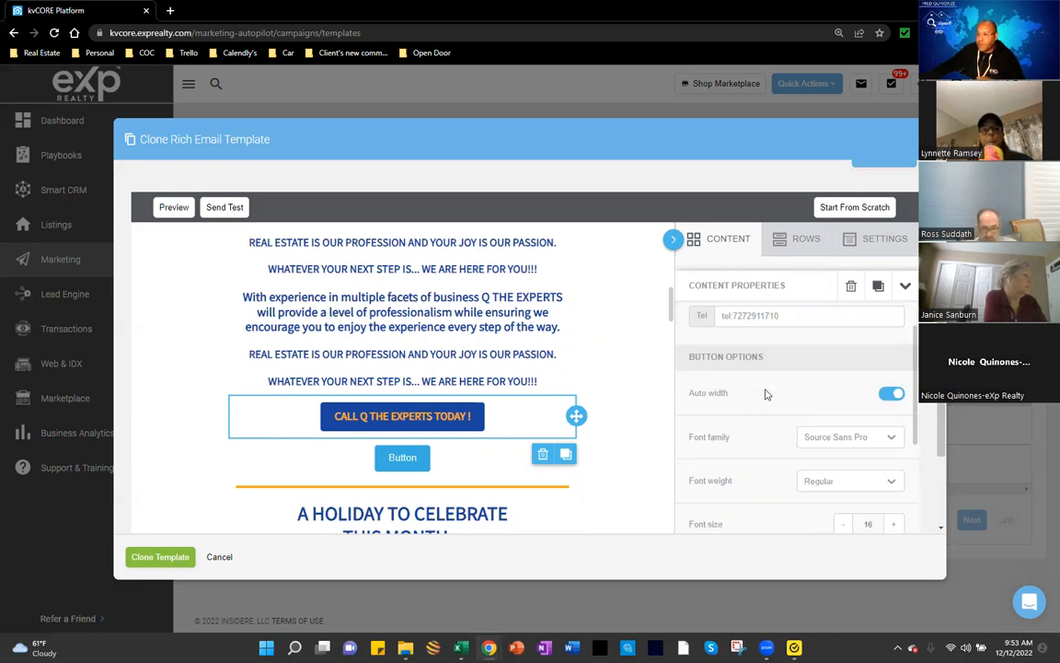
scroll(730, 412, down, 1)
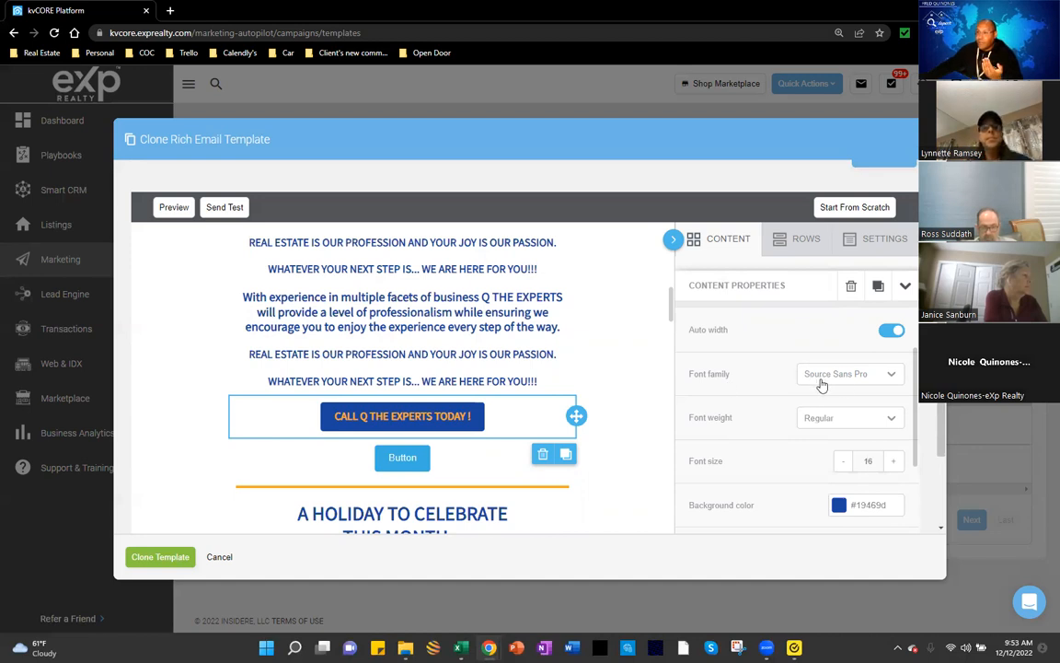
Step: Try Bold on the CTA button text, then set its font weight back to Regular
click(891, 377)
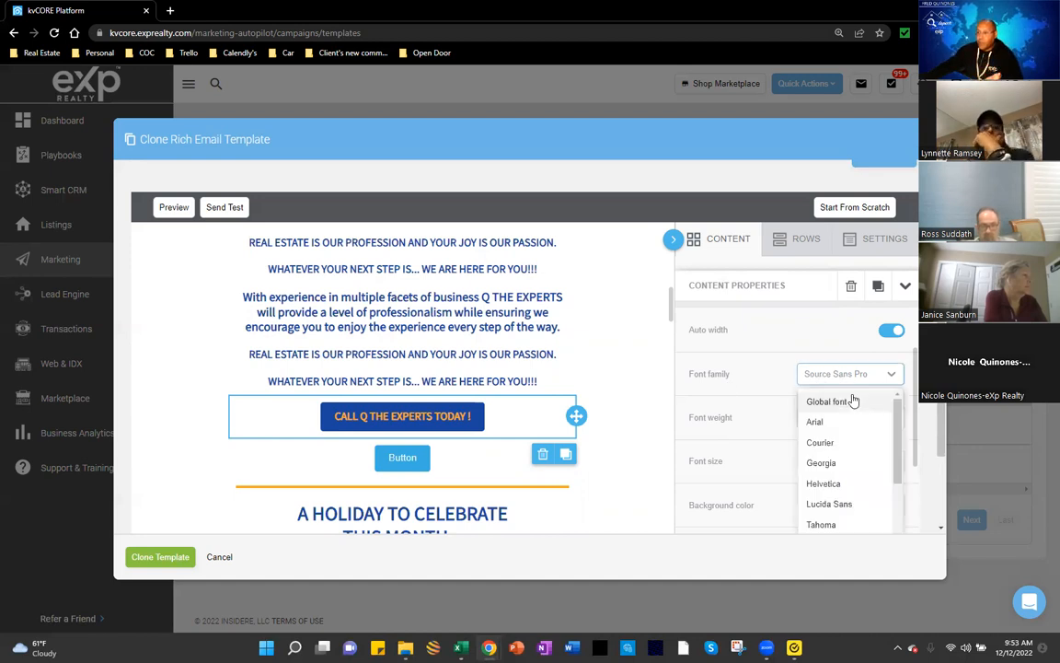
click(760, 387)
scroll(810, 386, down, 1)
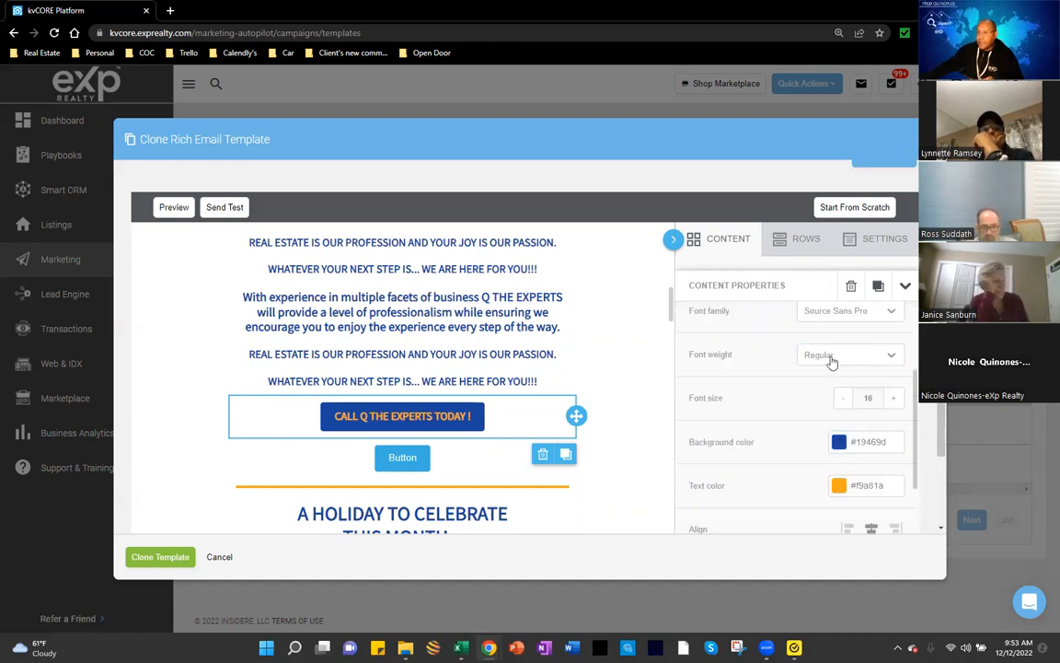
click(882, 359)
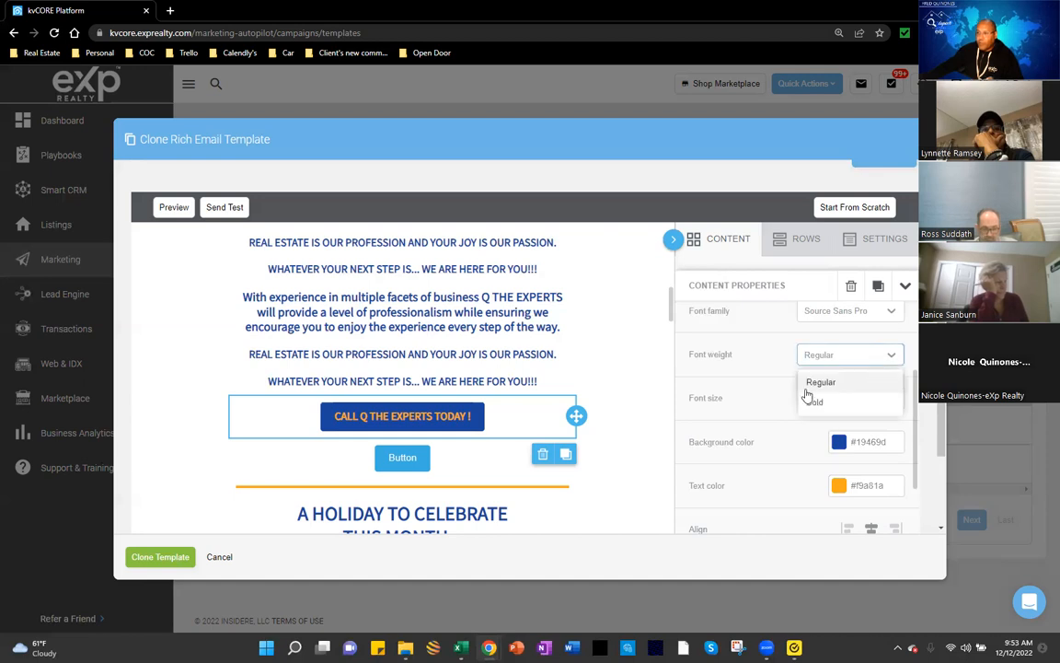
click(814, 402)
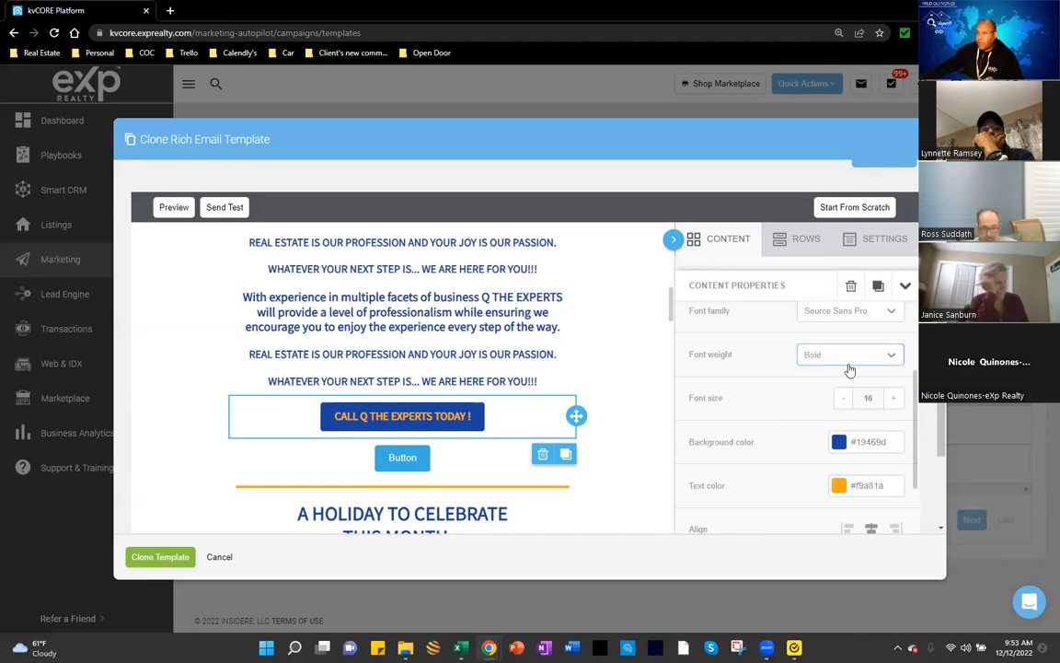
click(845, 362)
click(821, 381)
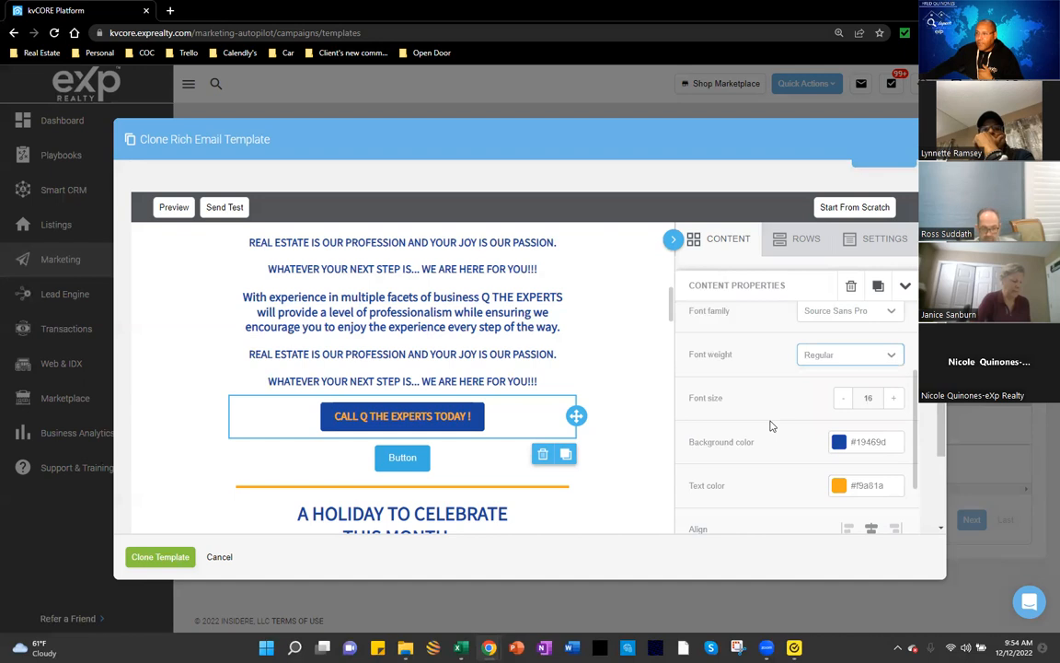
scroll(799, 403, down, 1)
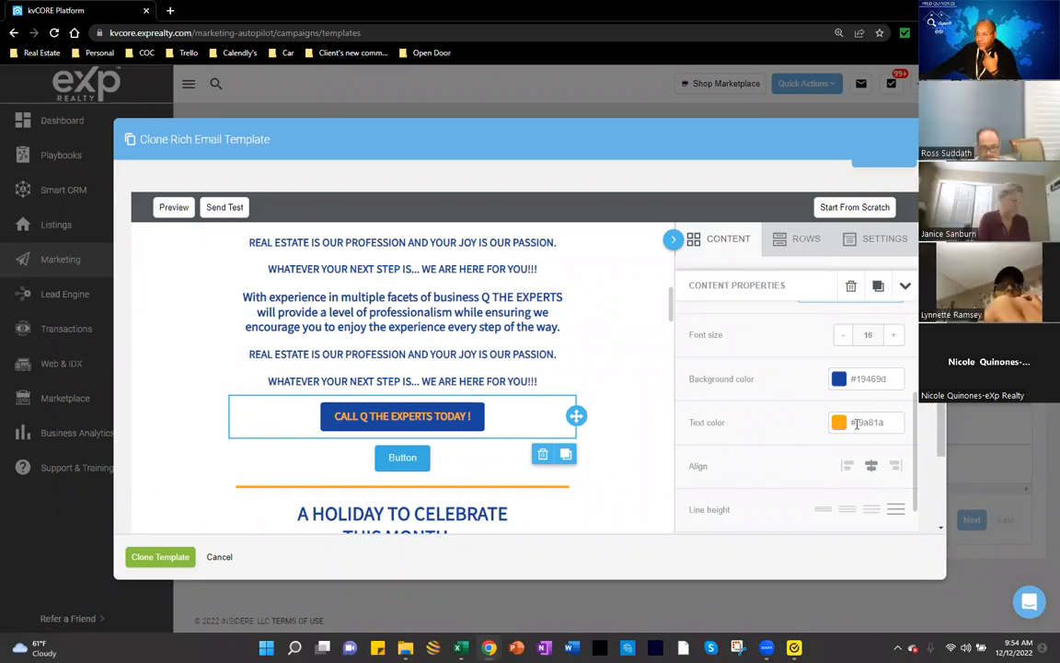
Step: Try left and right alignment, then leave the CTA button centre-aligned and select its row
scroll(856, 424, down, 1)
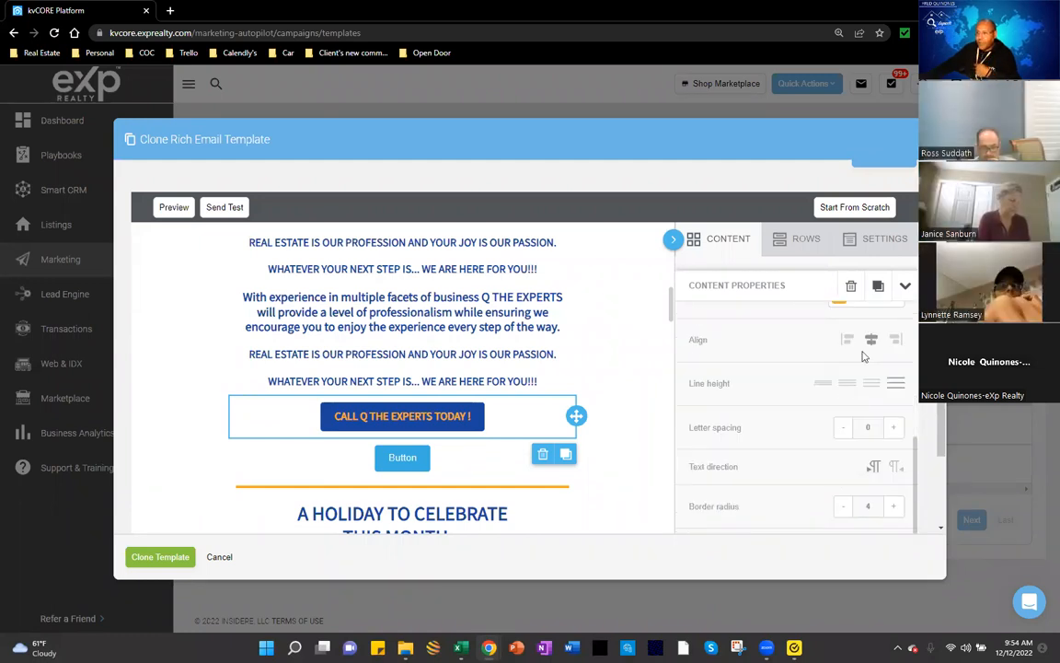
click(847, 341)
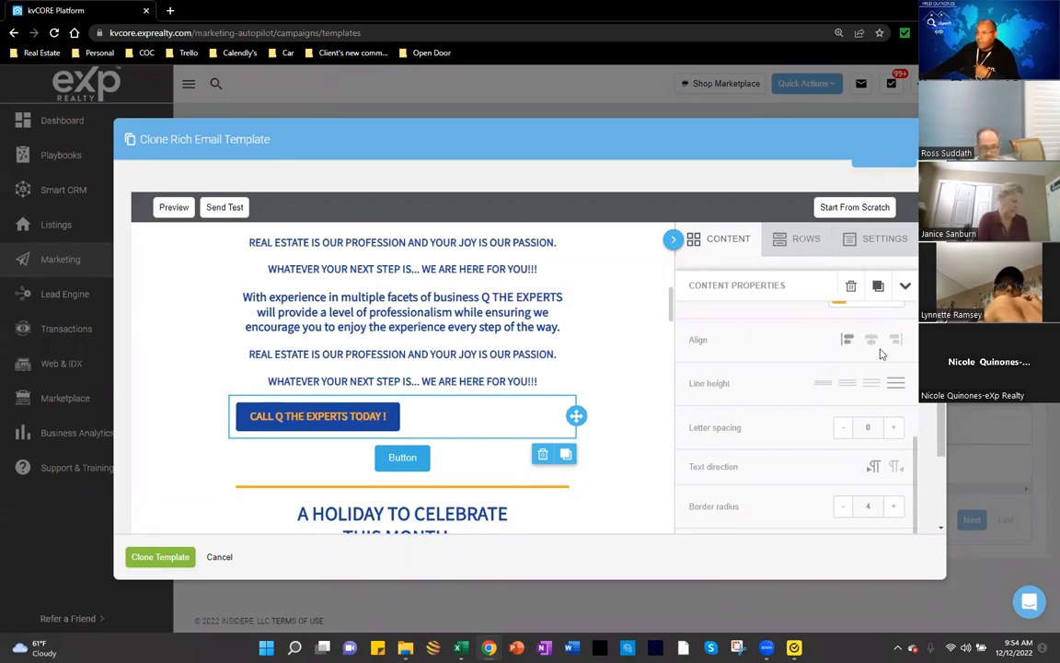
click(873, 341)
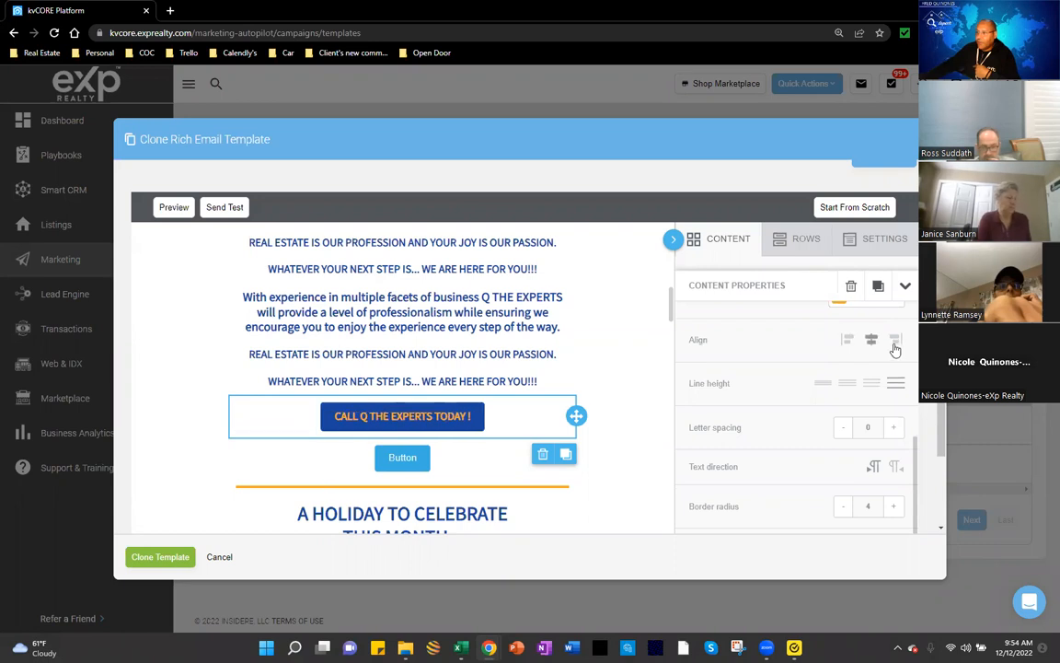
click(894, 344)
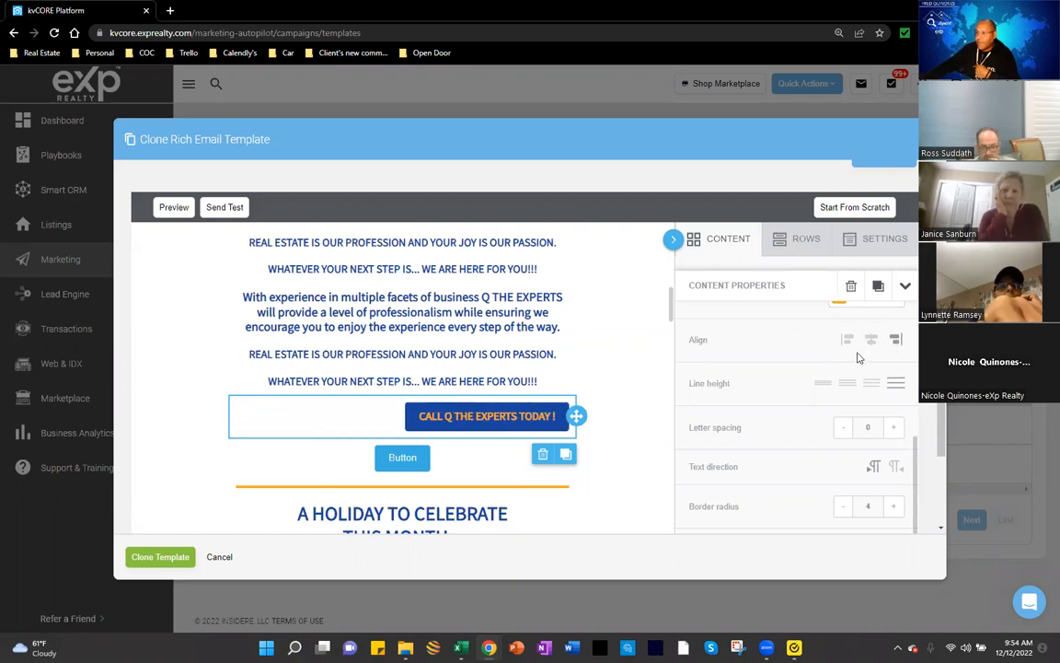
click(871, 340)
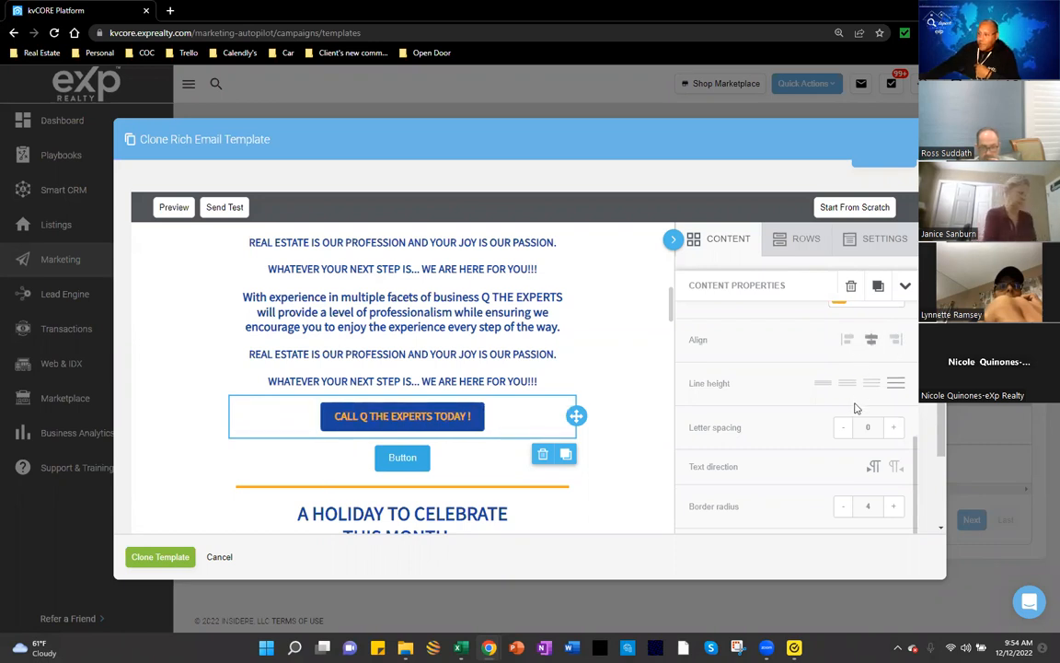
scroll(845, 410, down, 1)
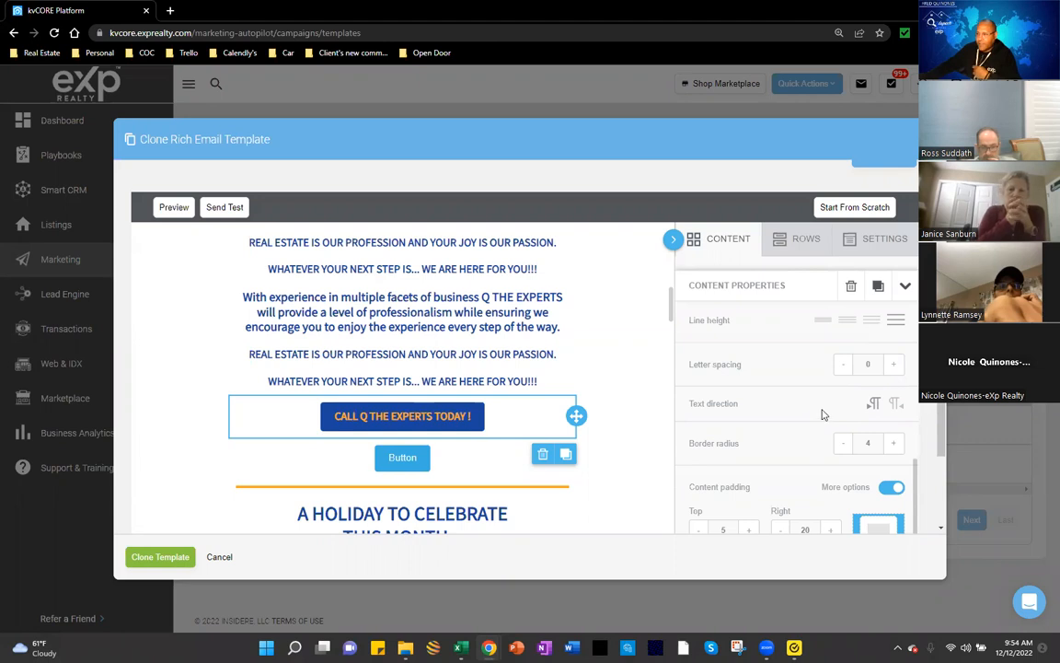
scroll(823, 415, down, 1)
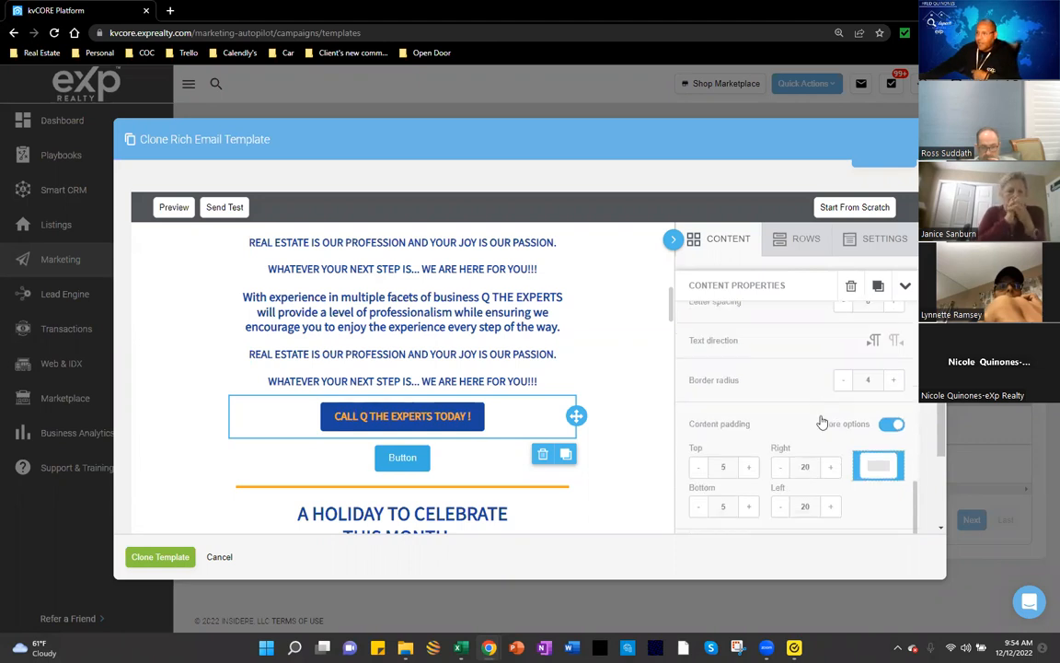
scroll(822, 422, down, 2)
scroll(666, 398, down, 1)
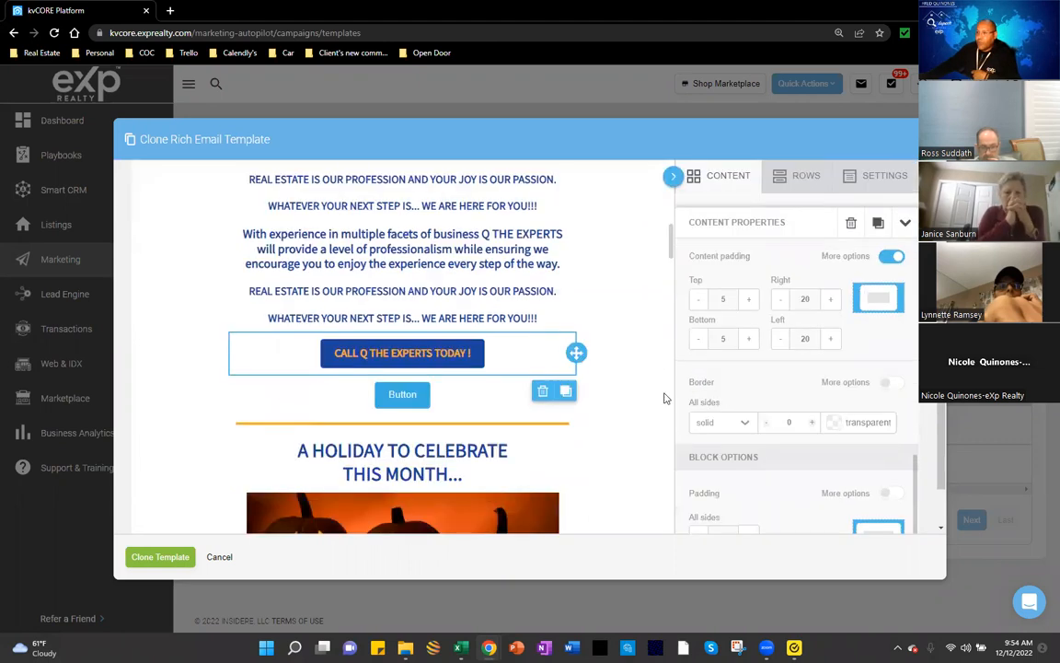
click(640, 290)
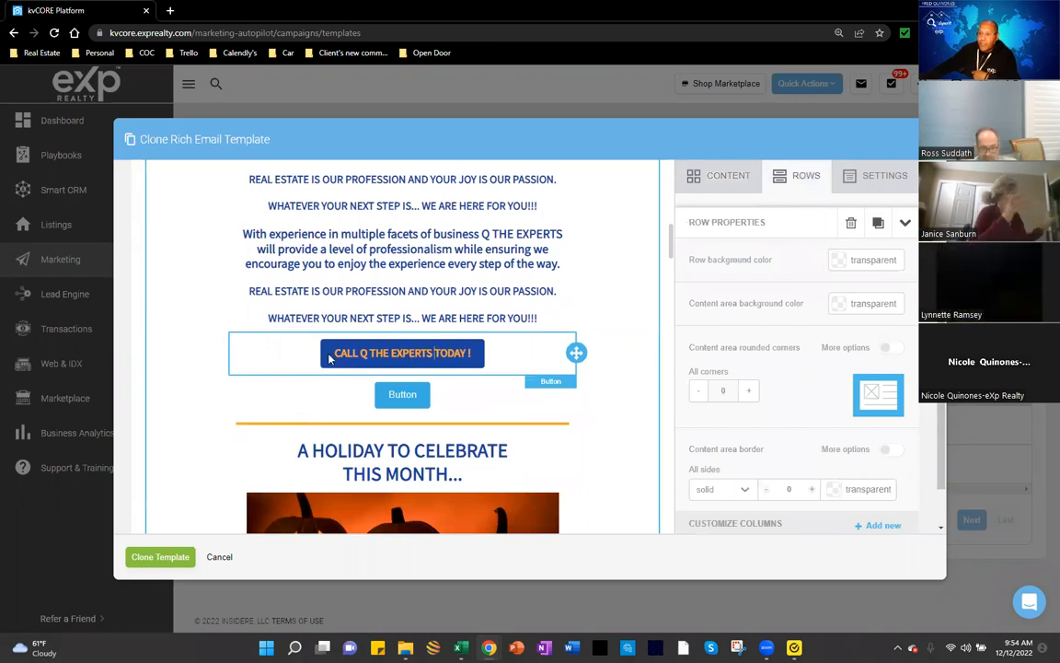
Step: Change the plain button's label below the CTA to 'Call the Q's if you need info'
click(438, 352)
scroll(769, 387, up, 1)
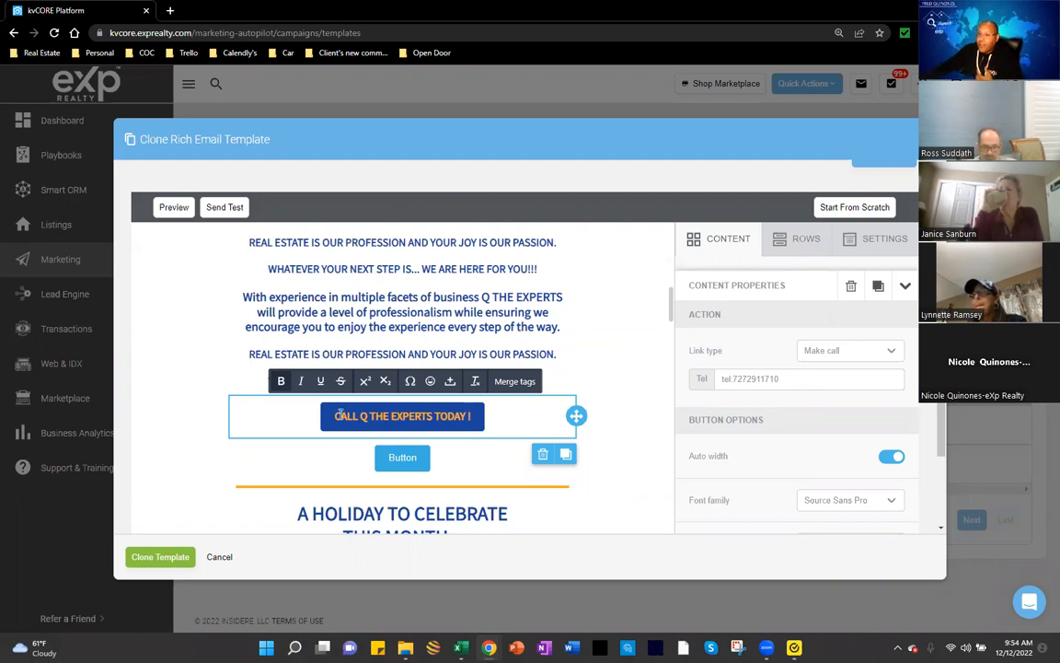
drag(381, 415, 334, 423)
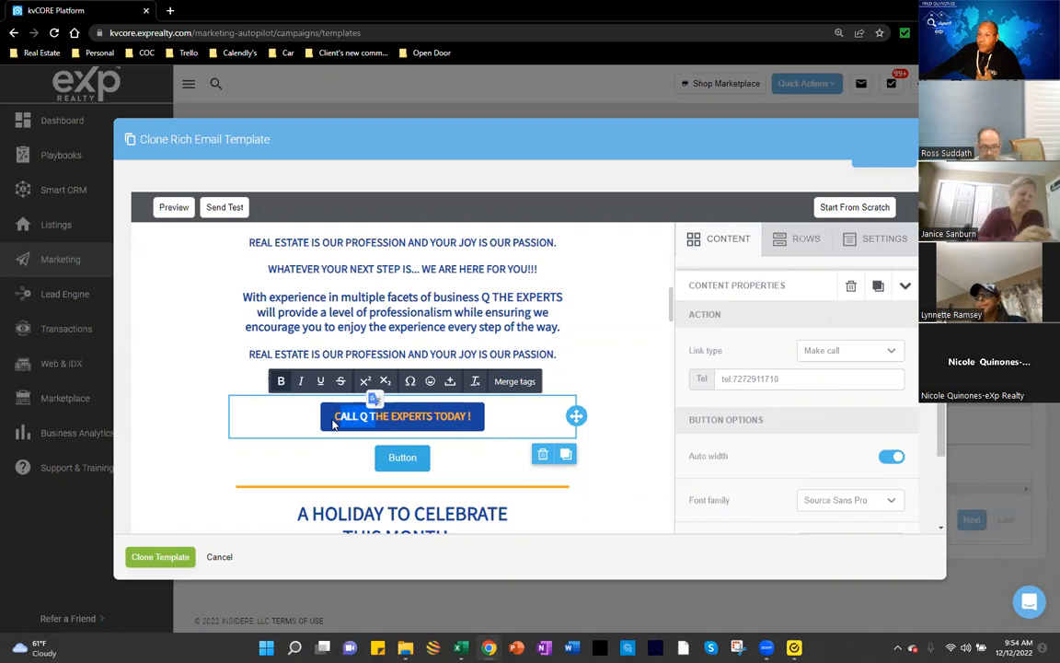
click(388, 458)
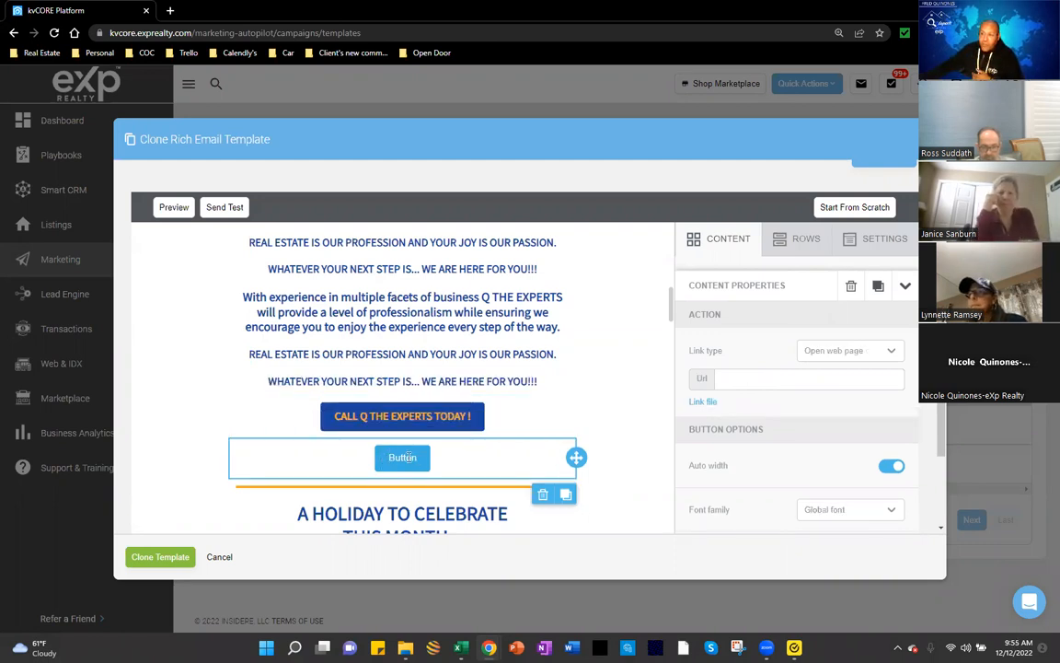
drag(418, 457, 378, 459)
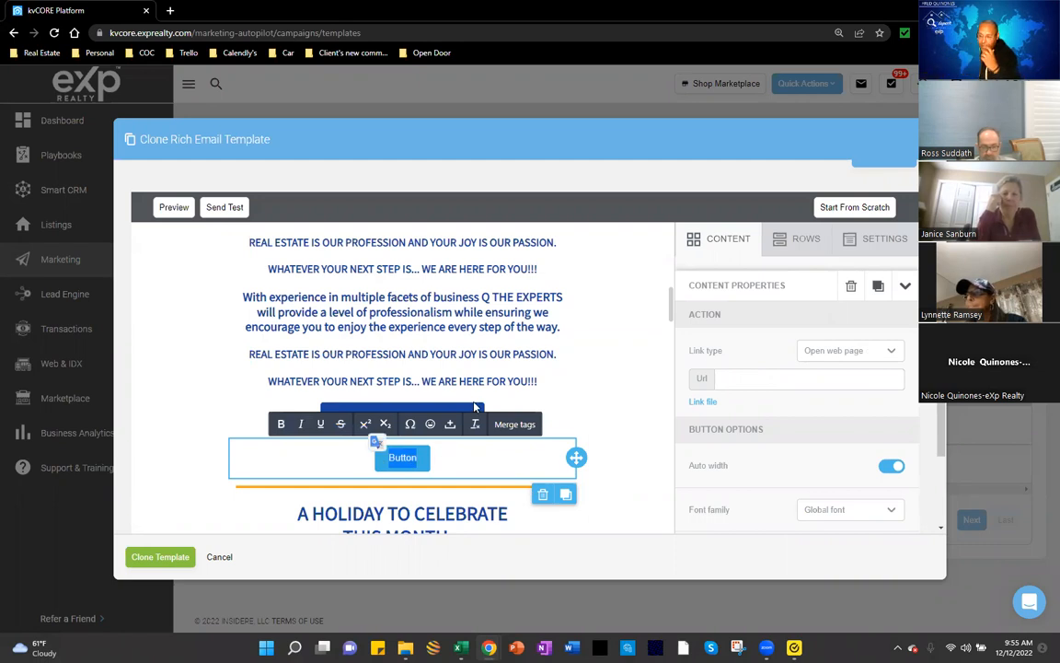
text(Ca)
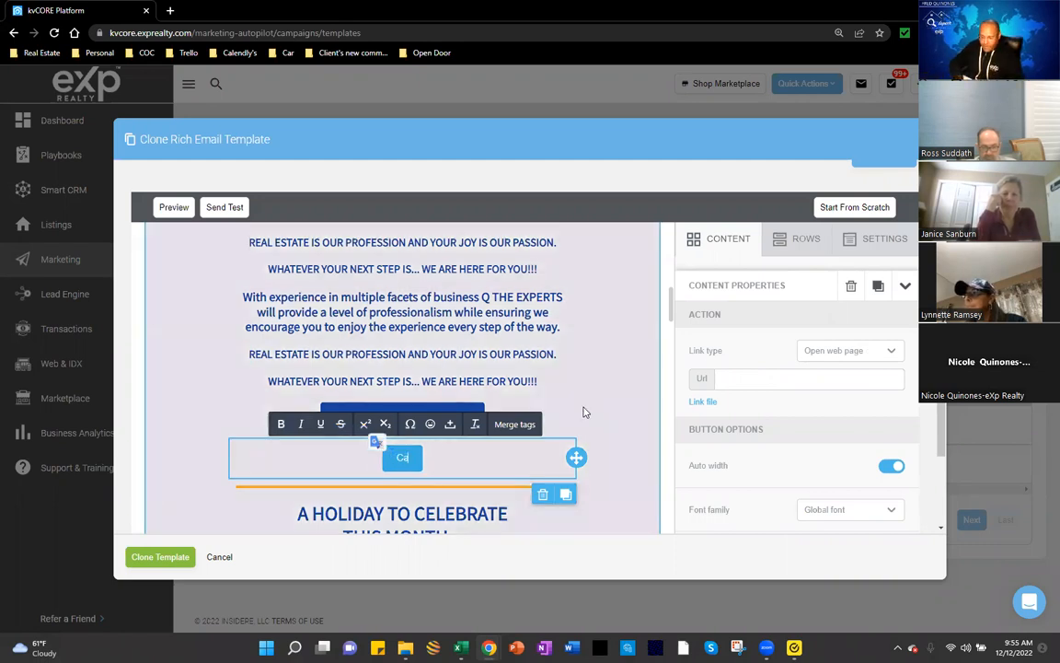
text(ll the Q's if)
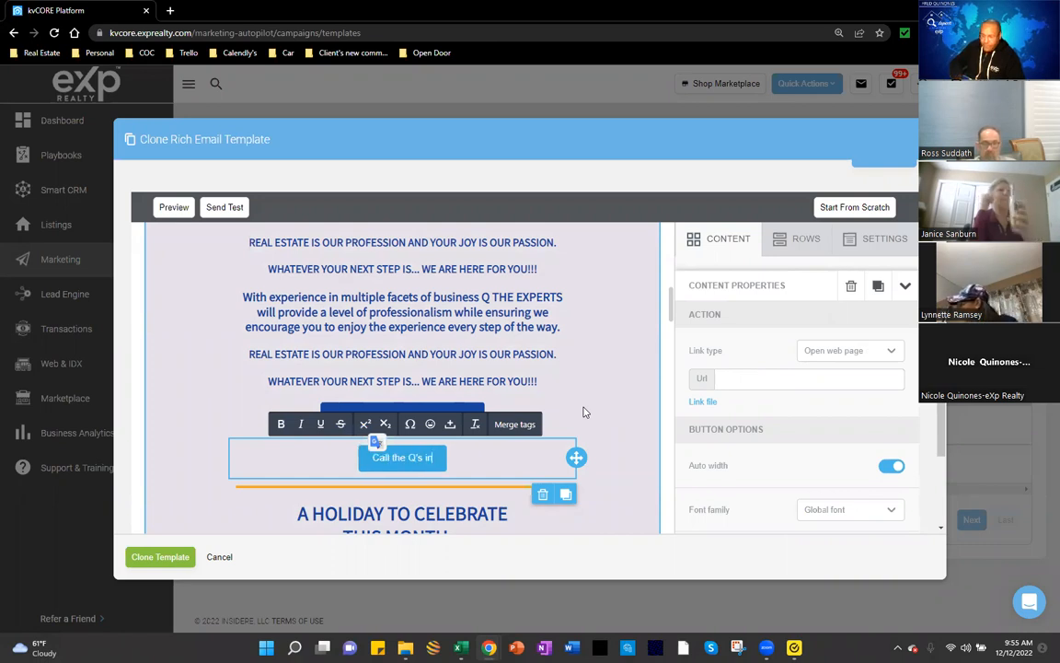
text( you need info)
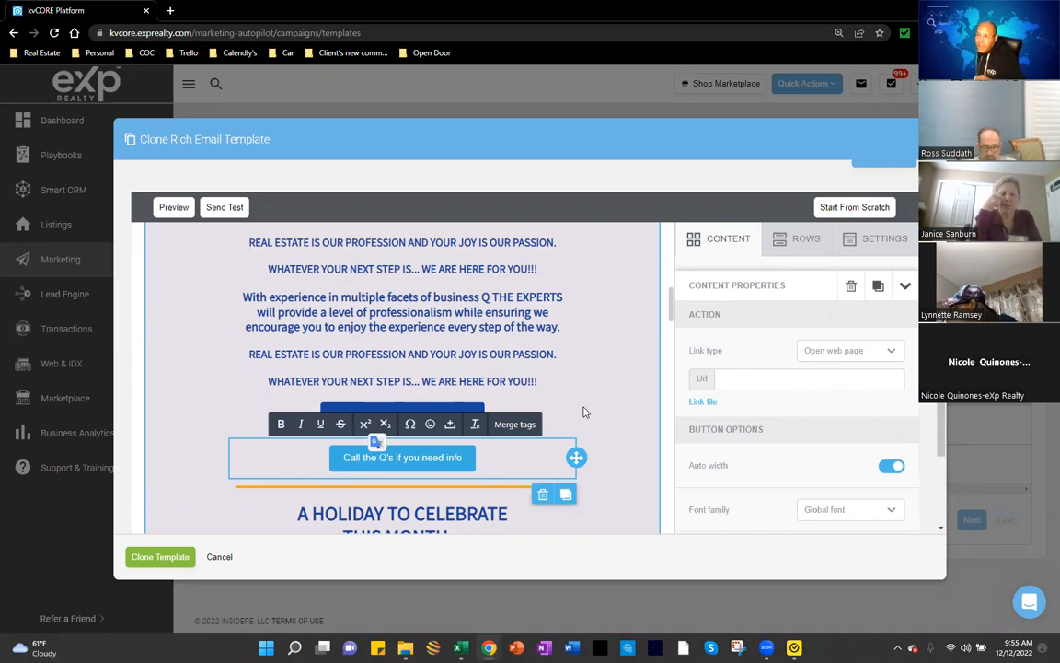
click(480, 461)
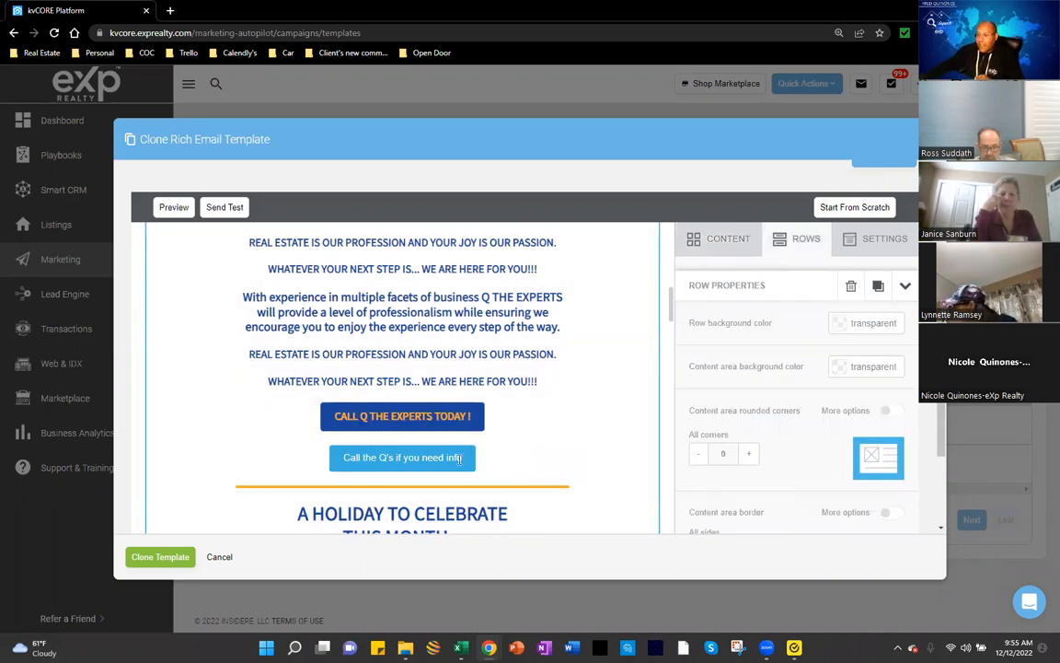
Step: Set the button's link type to Make call and enter the agent's phone number as Tel
click(458, 463)
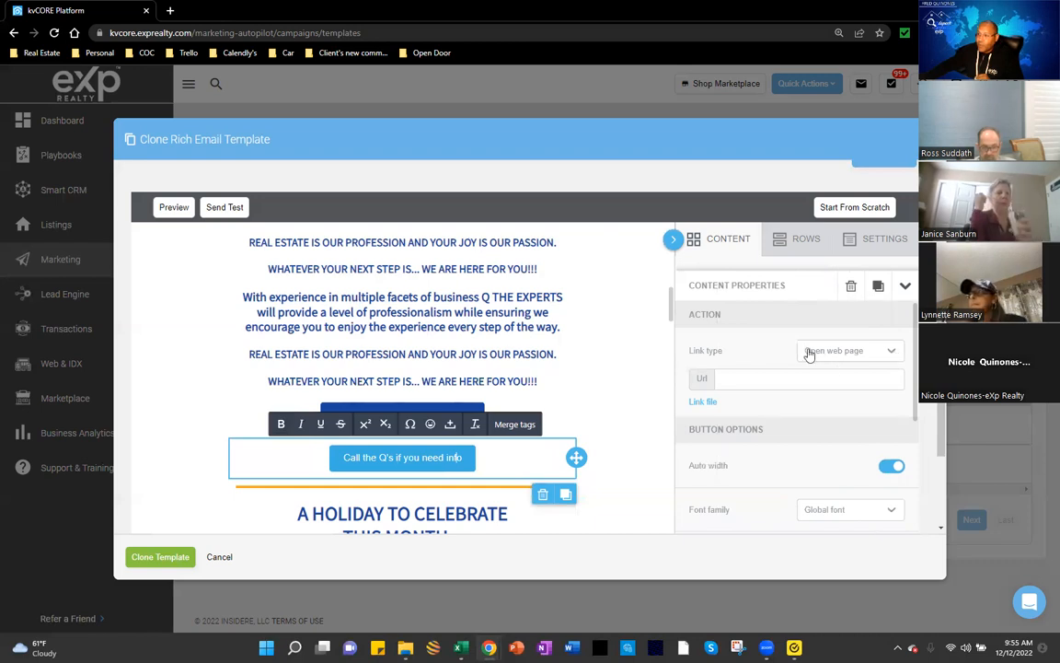
click(891, 358)
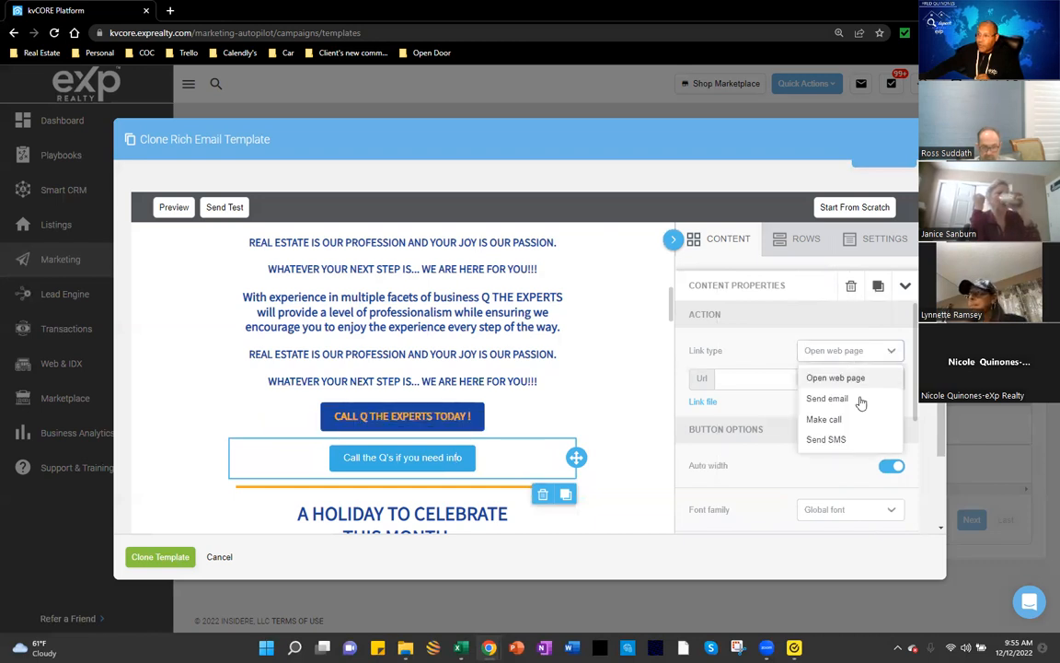
click(824, 418)
click(761, 380)
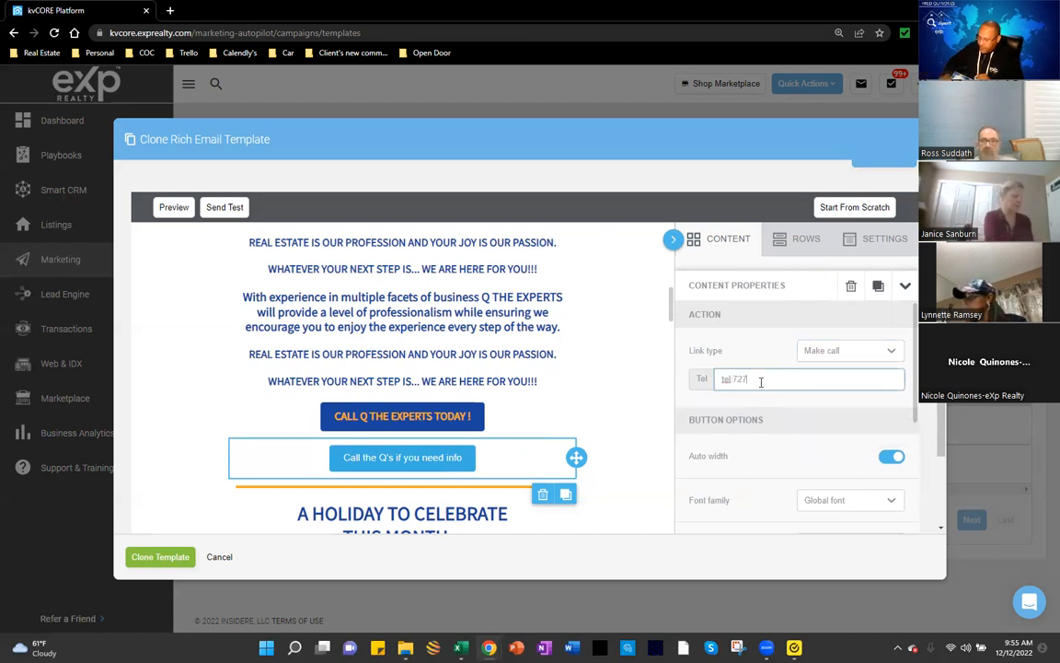
key(BackSpace)
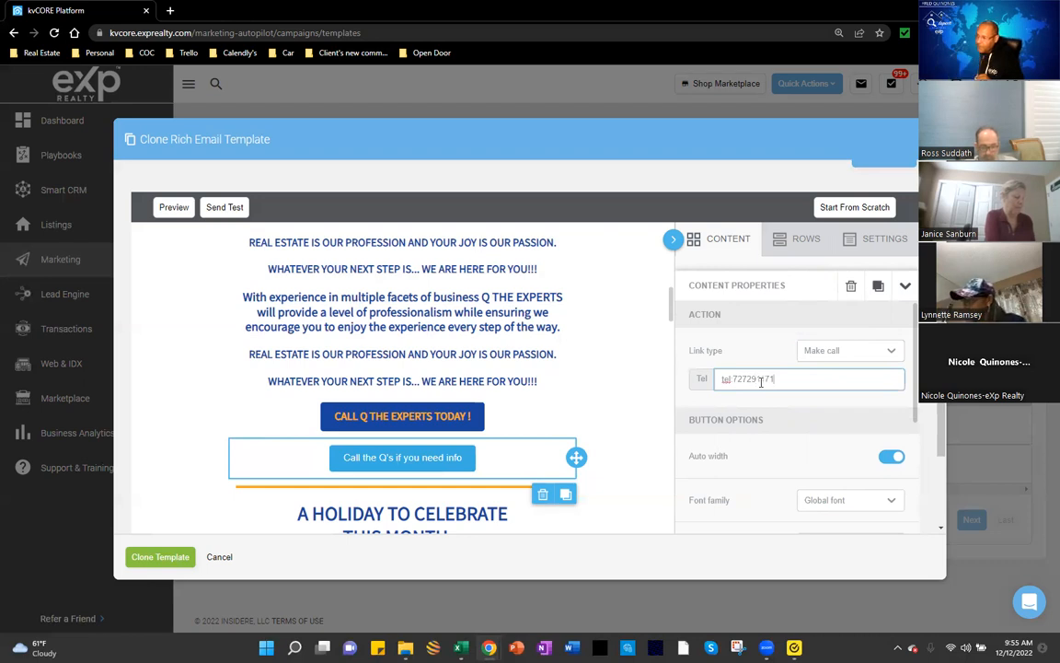
scroll(775, 473, down, 1)
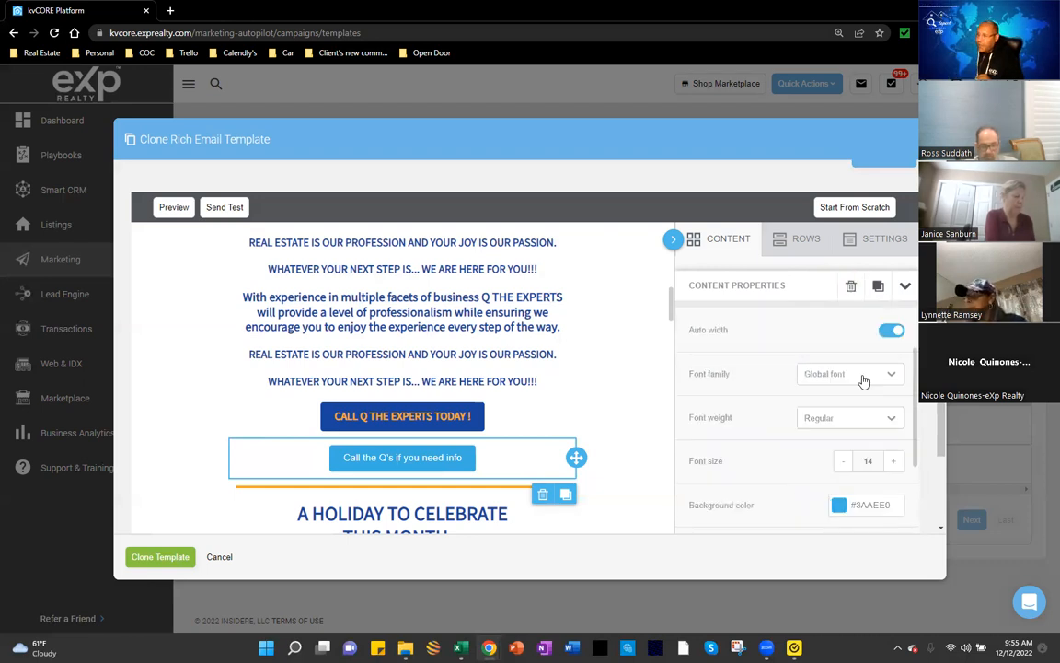
Step: Set the button text to bold Georgia at size 21
click(864, 377)
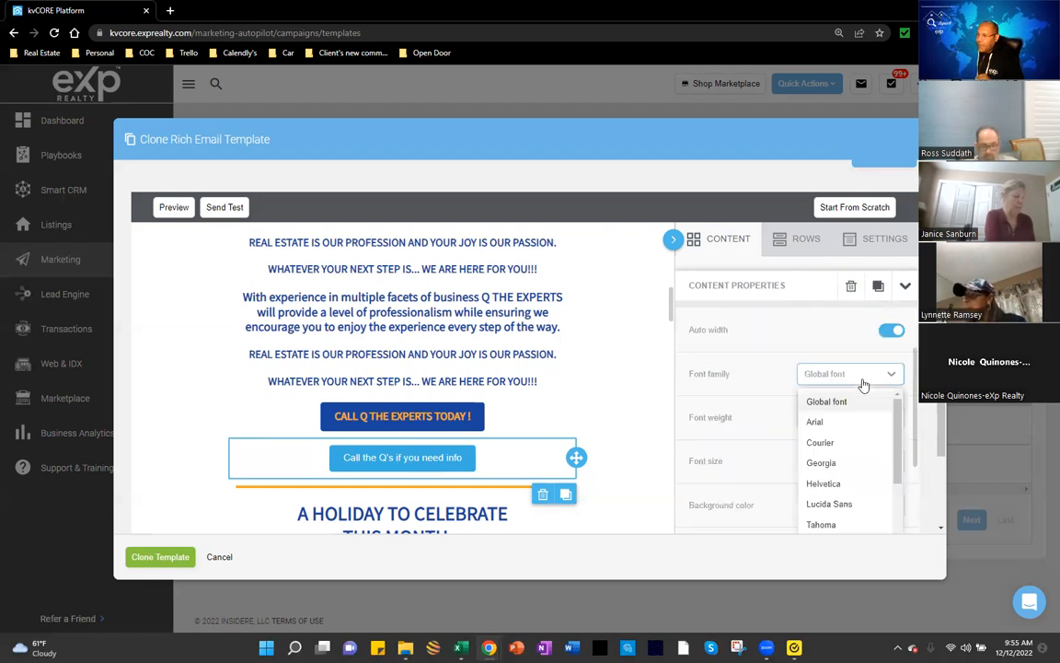
click(827, 463)
click(849, 421)
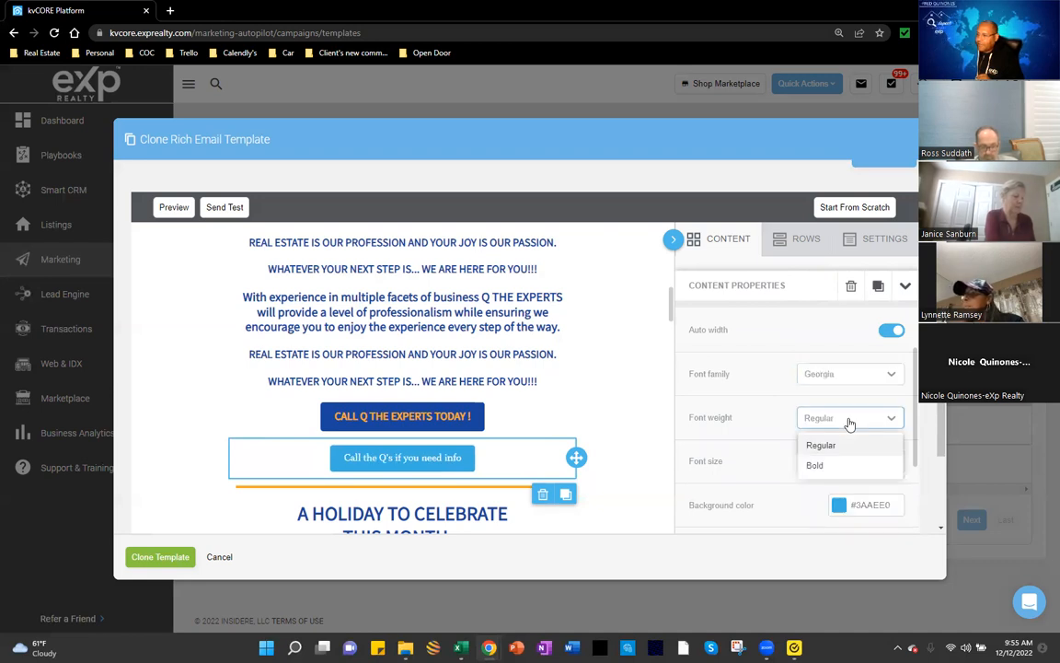
click(812, 466)
scroll(893, 407, down, 1)
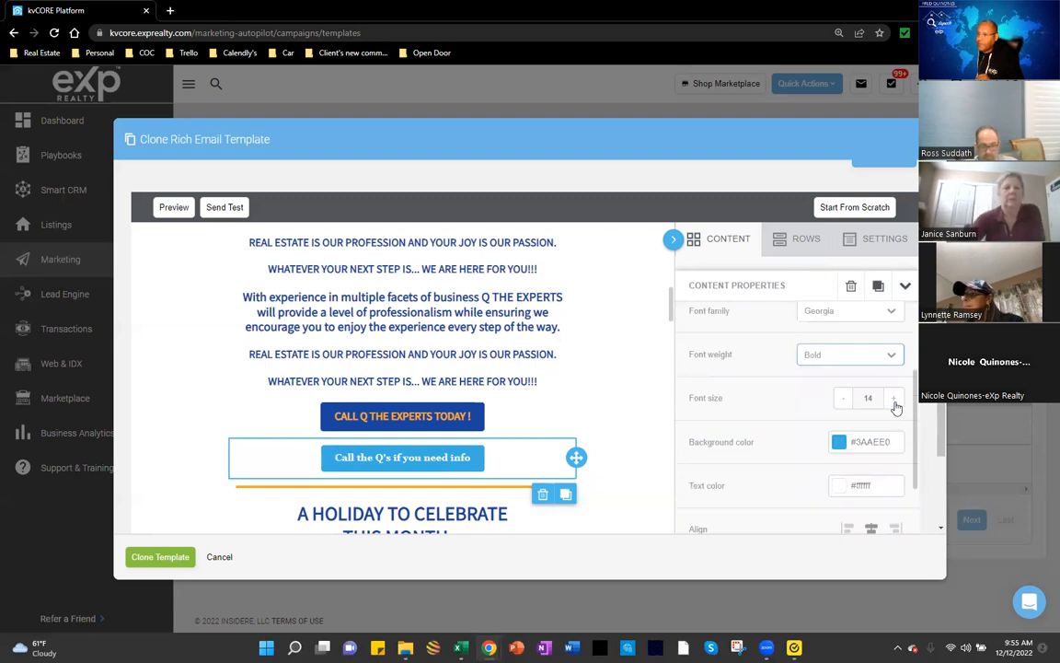
click(894, 398)
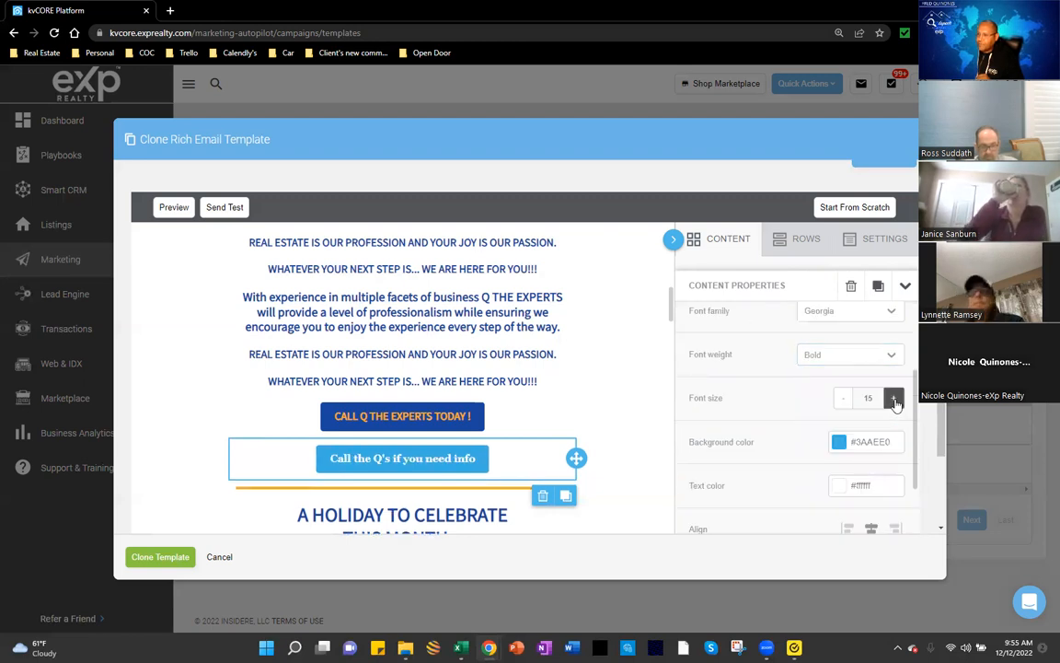
click(895, 400)
click(894, 400)
click(895, 400)
click(894, 399)
click(895, 399)
click(895, 400)
Step: Make the button background a vivid blue (#120dfd)
scroll(802, 440, down, 1)
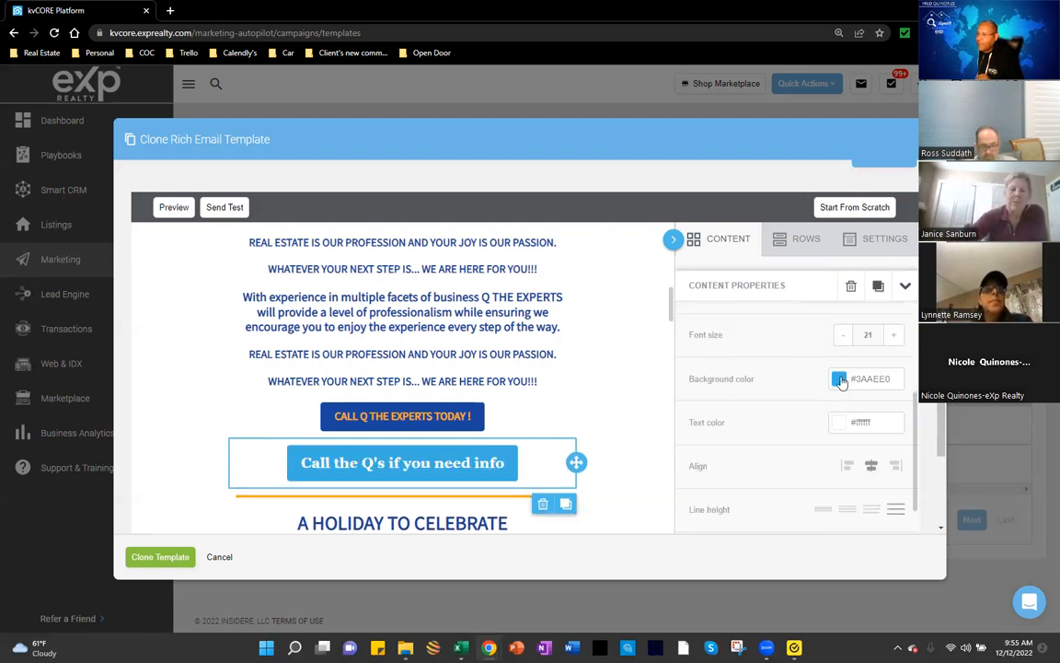
click(839, 380)
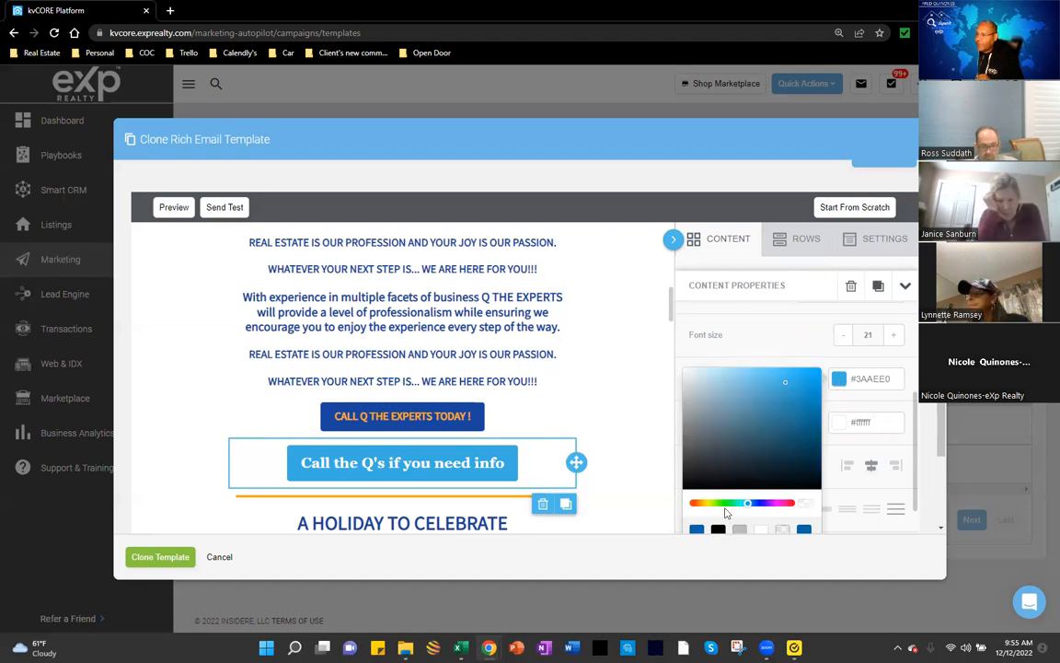
scroll(725, 512, down, 1)
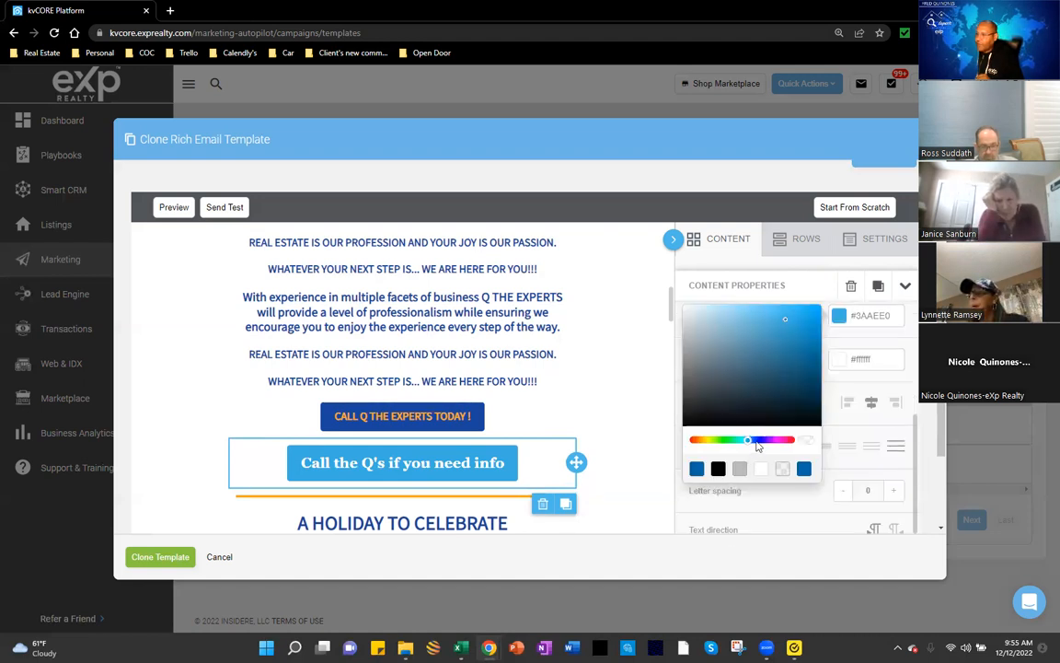
click(757, 441)
click(763, 442)
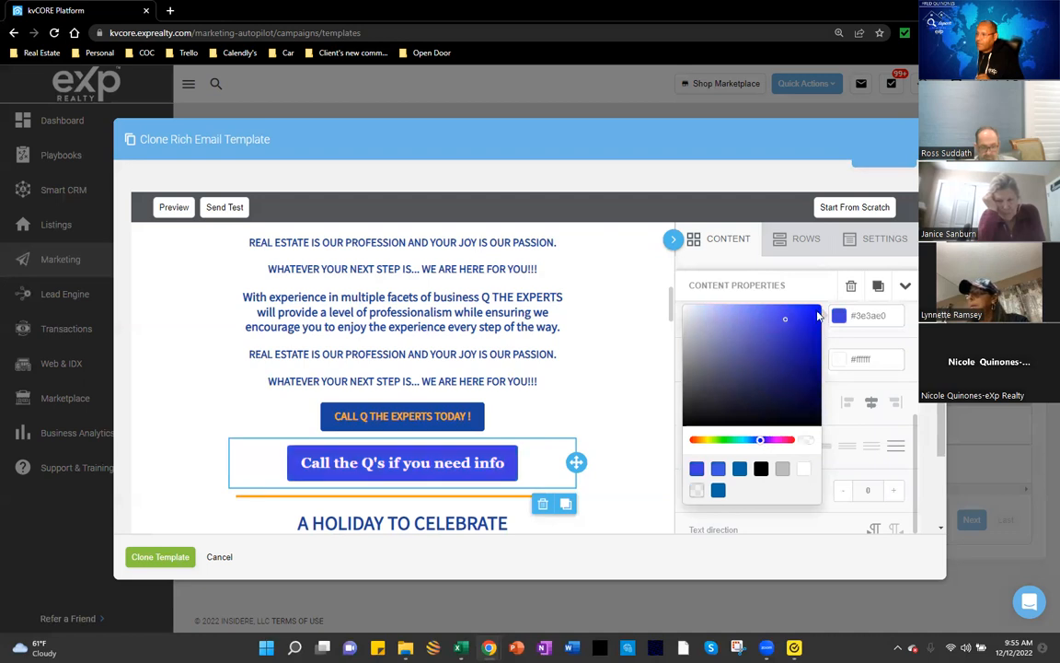
click(813, 307)
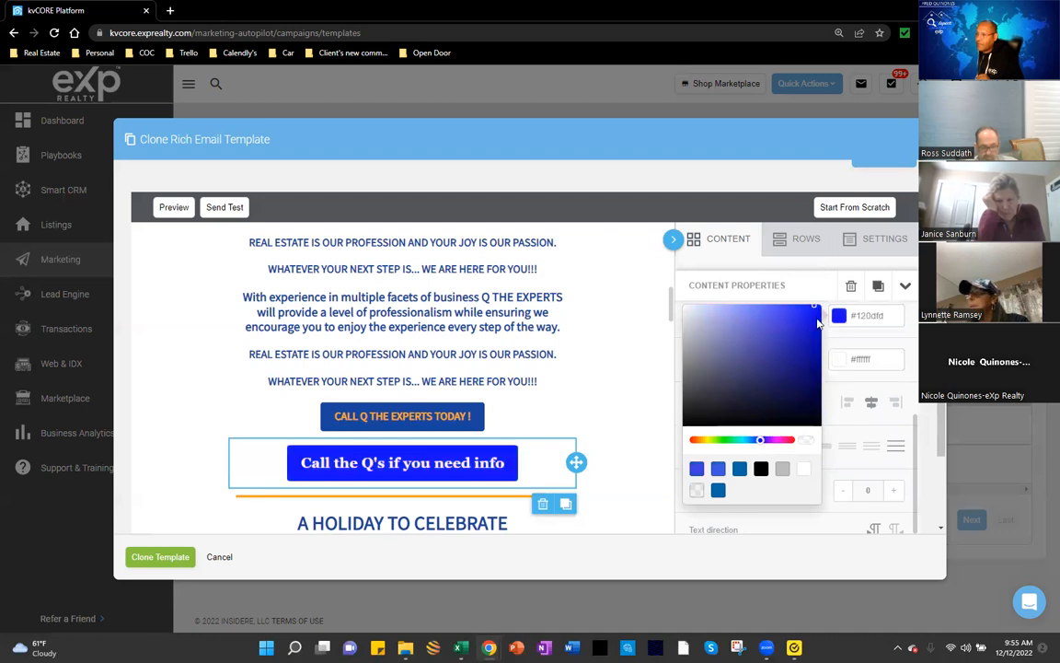
Step: Make the button text colour red
click(854, 366)
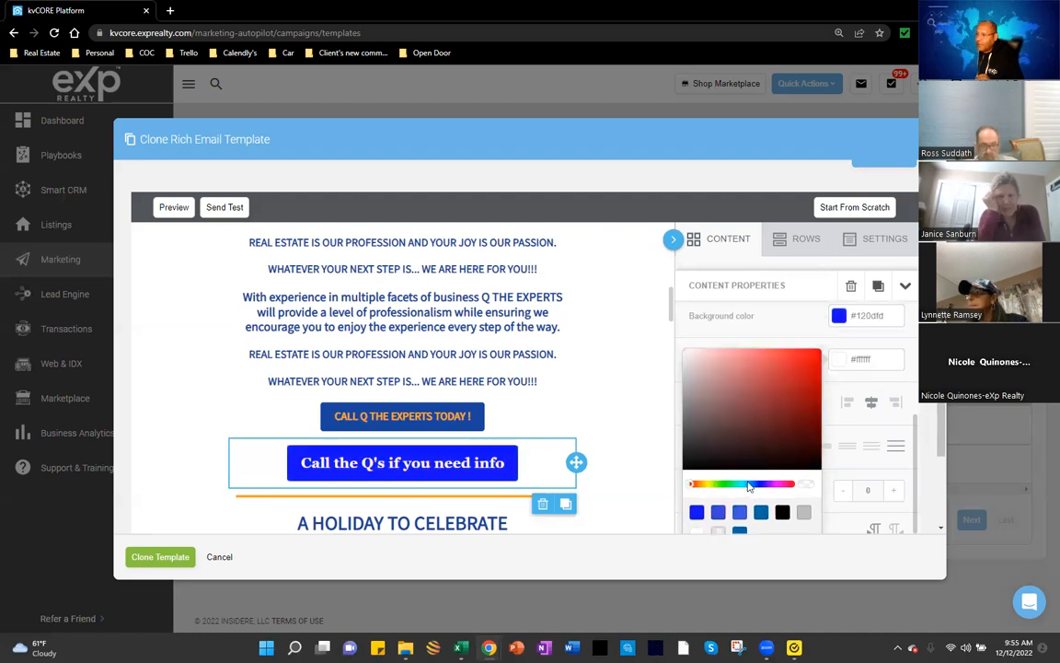
click(788, 486)
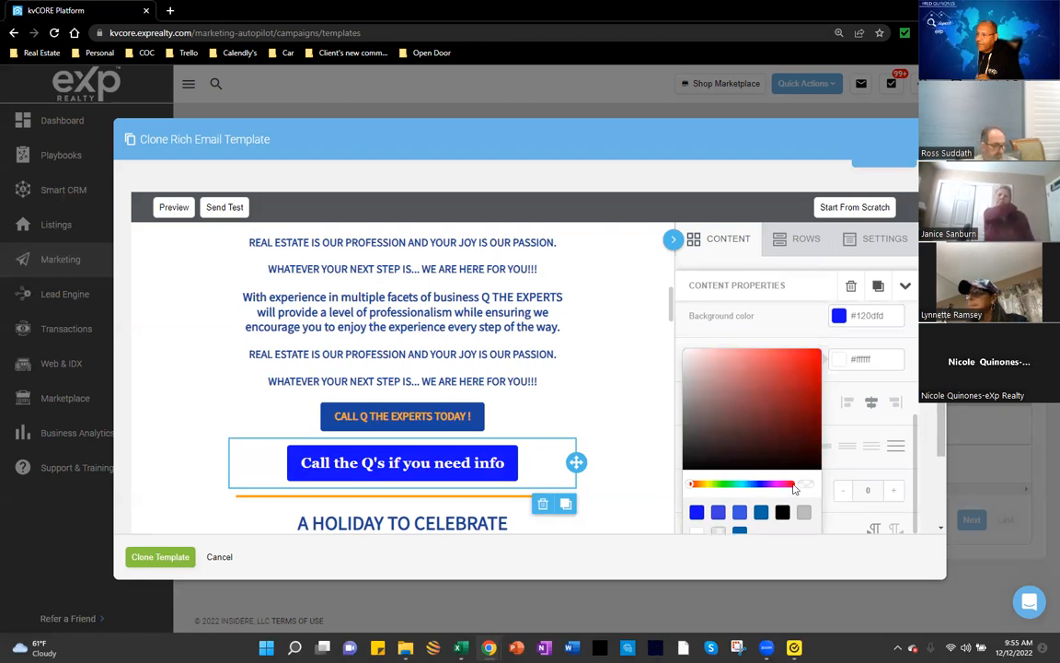
click(813, 358)
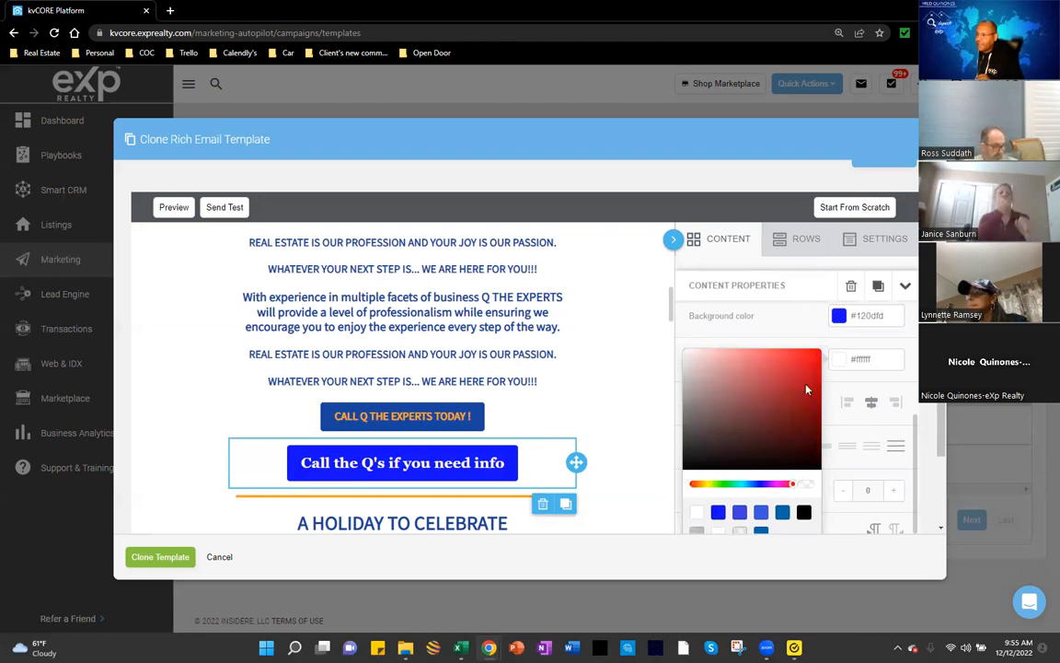
scroll(836, 414, down, 1)
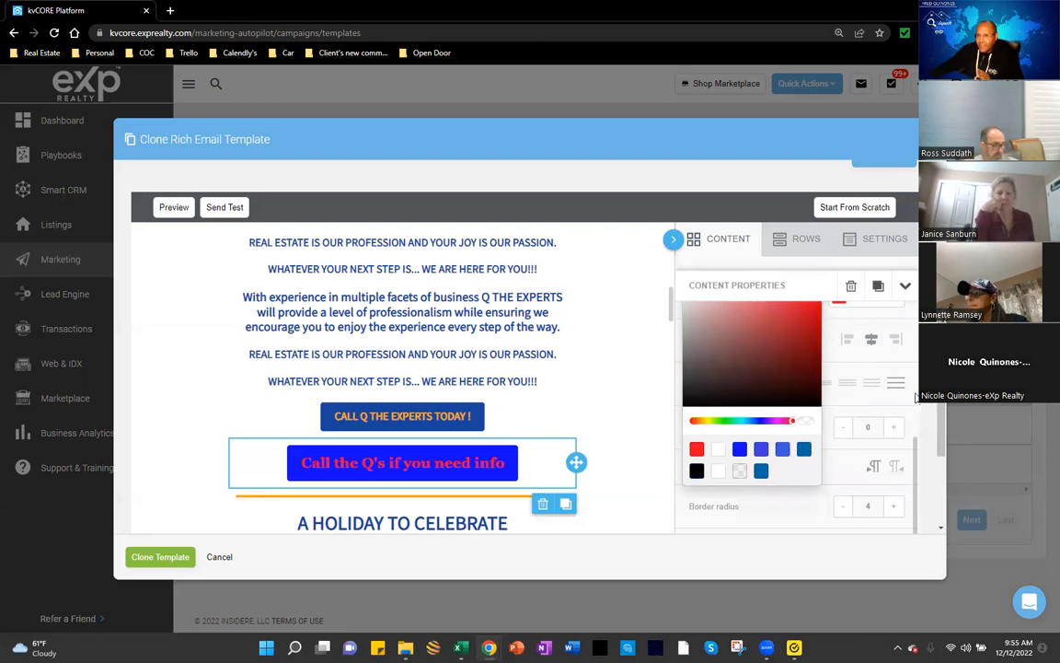
scroll(810, 456, down, 1)
click(820, 376)
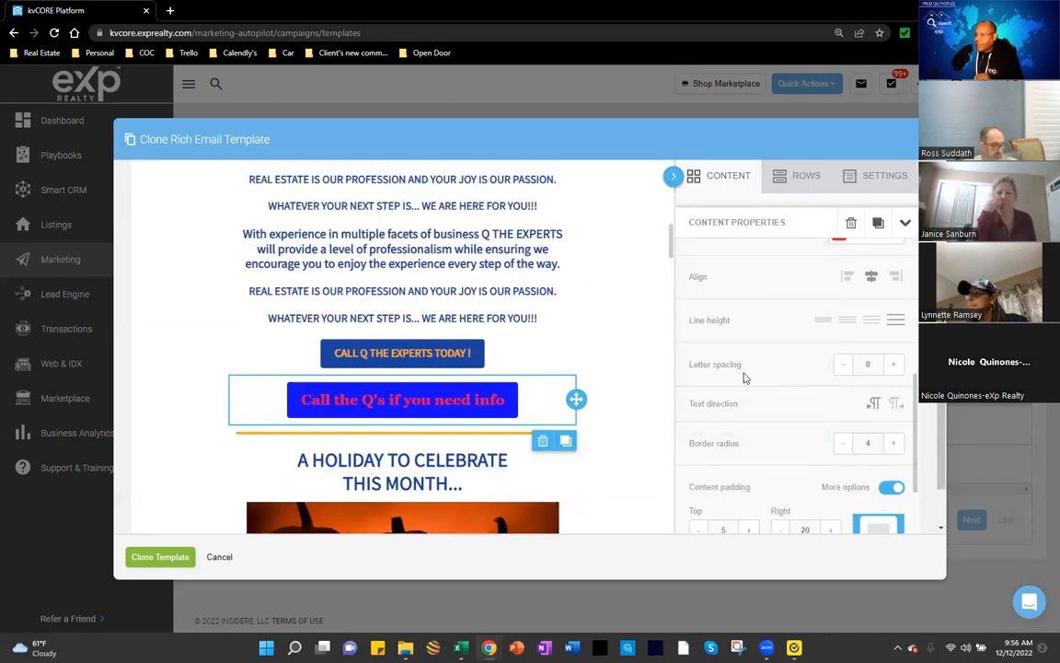
Step: Increase the button's letter spacing to 7
click(894, 364)
click(894, 365)
click(893, 364)
click(893, 364)
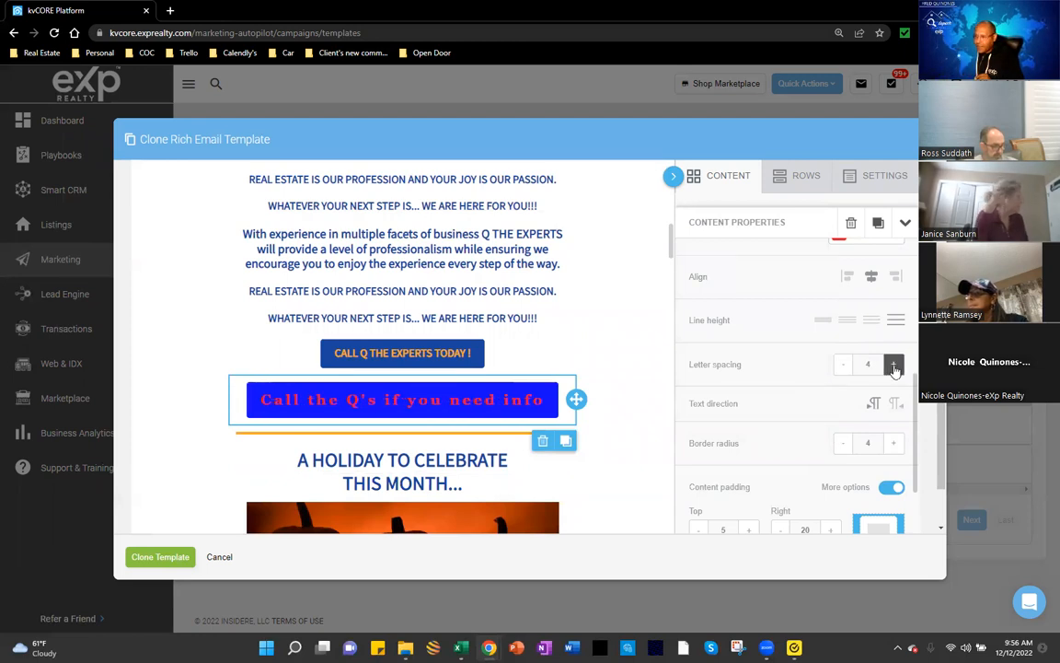
click(894, 364)
click(893, 365)
click(893, 364)
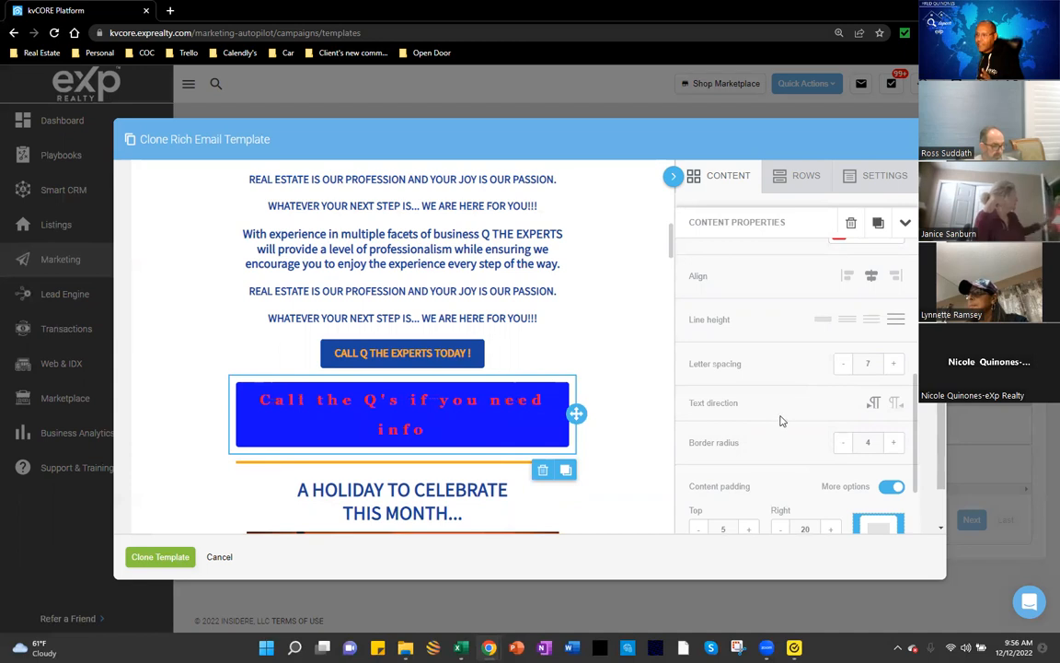
scroll(781, 418, down, 1)
click(618, 431)
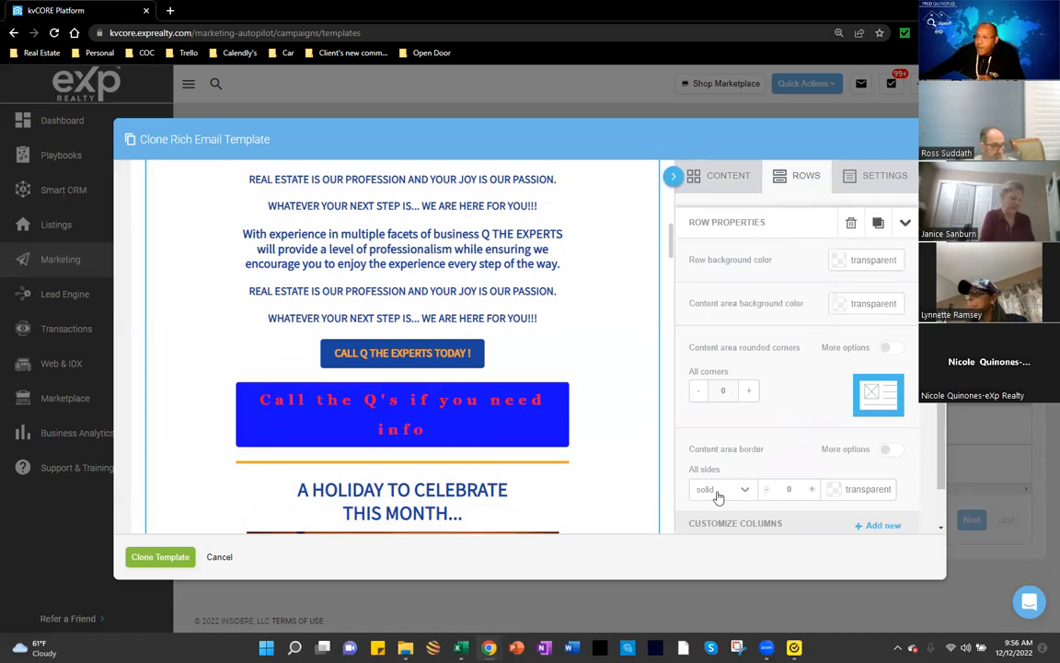
scroll(504, 457, down, 1)
scroll(506, 454, down, 1)
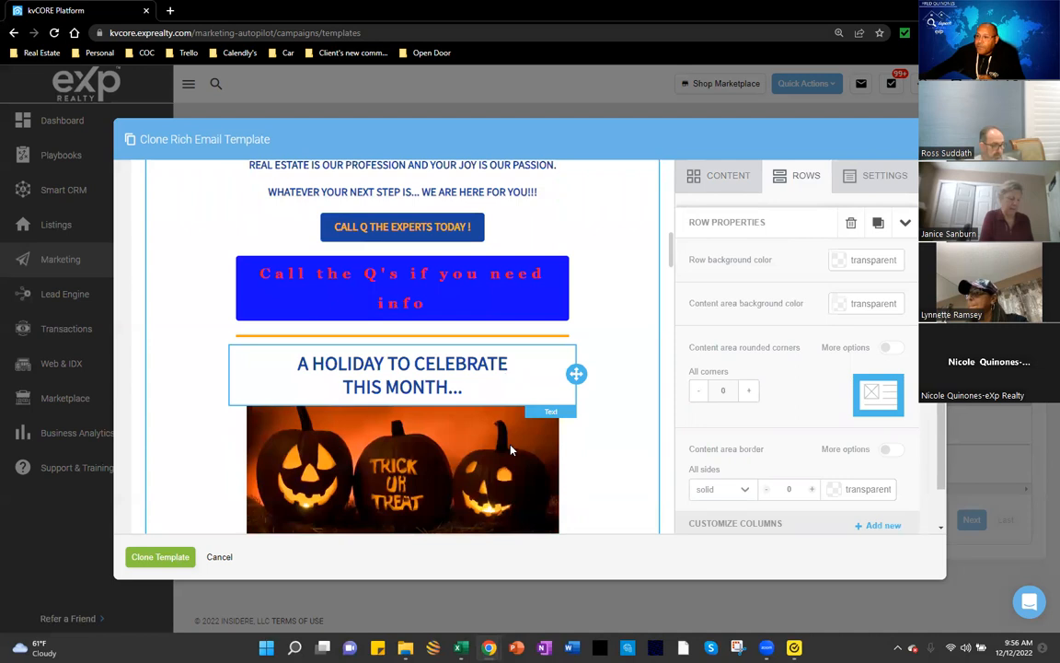
scroll(510, 450, down, 2)
scroll(512, 442, down, 1)
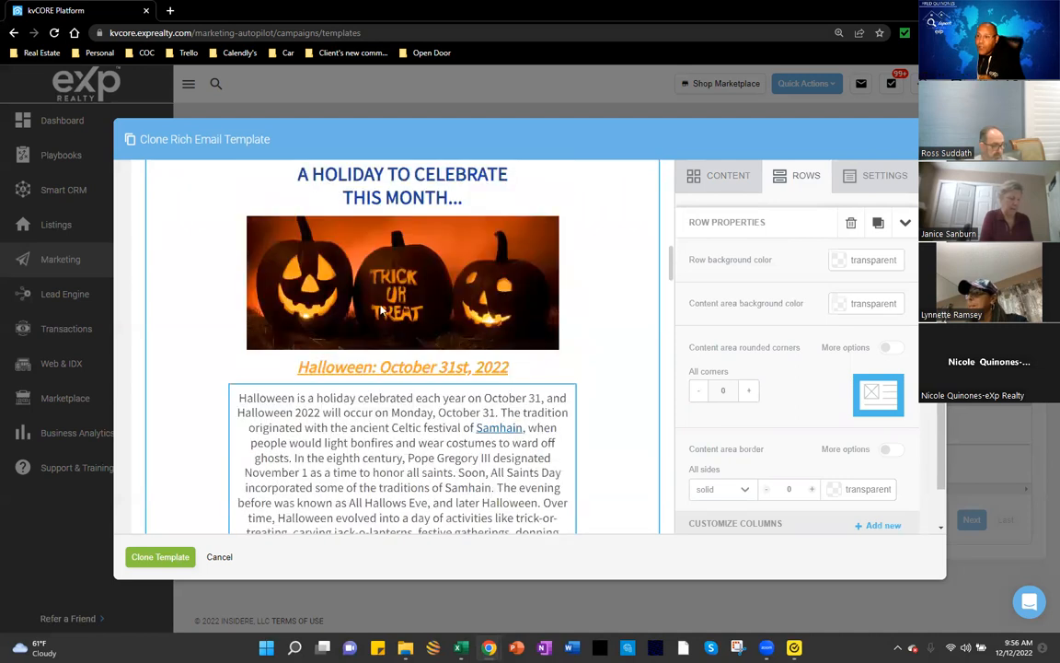
scroll(396, 249, up, 1)
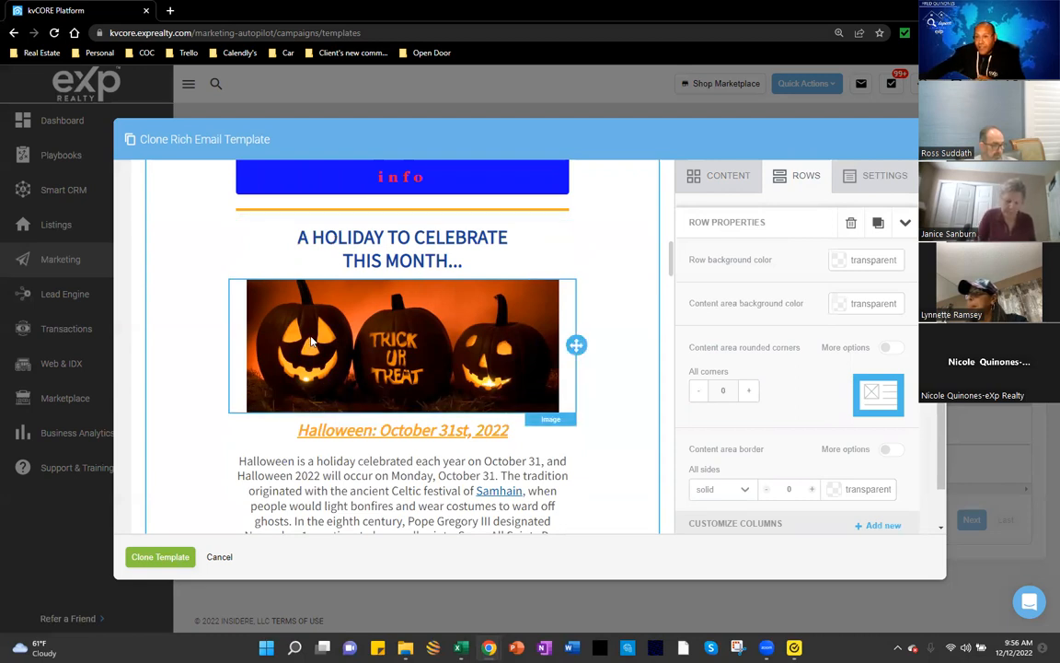
scroll(311, 340, down, 1)
scroll(312, 337, down, 5)
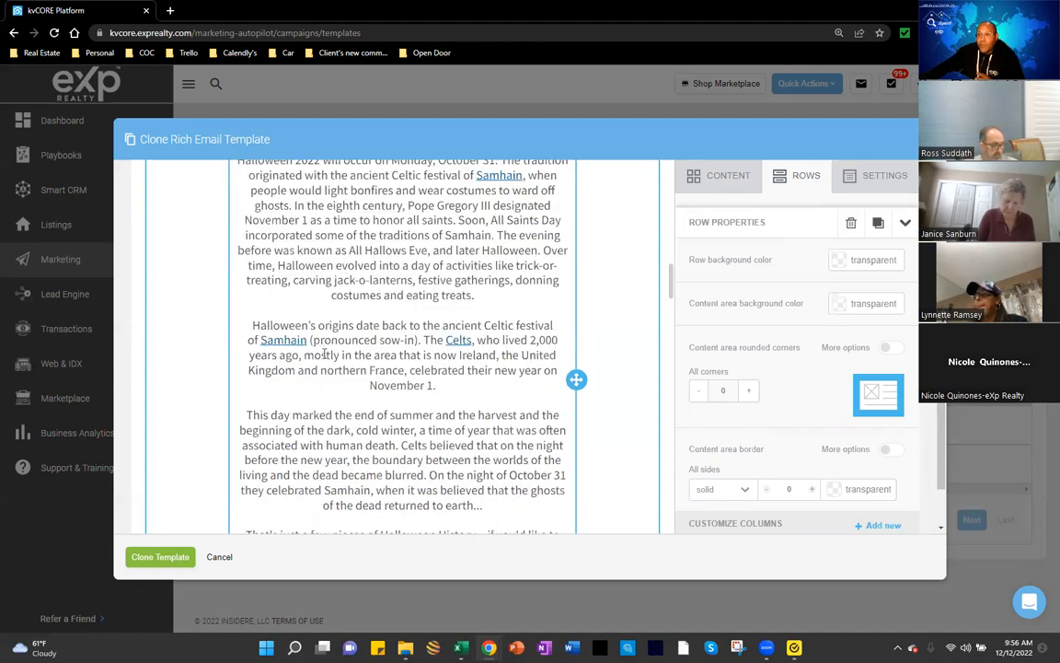
scroll(334, 371, down, 3)
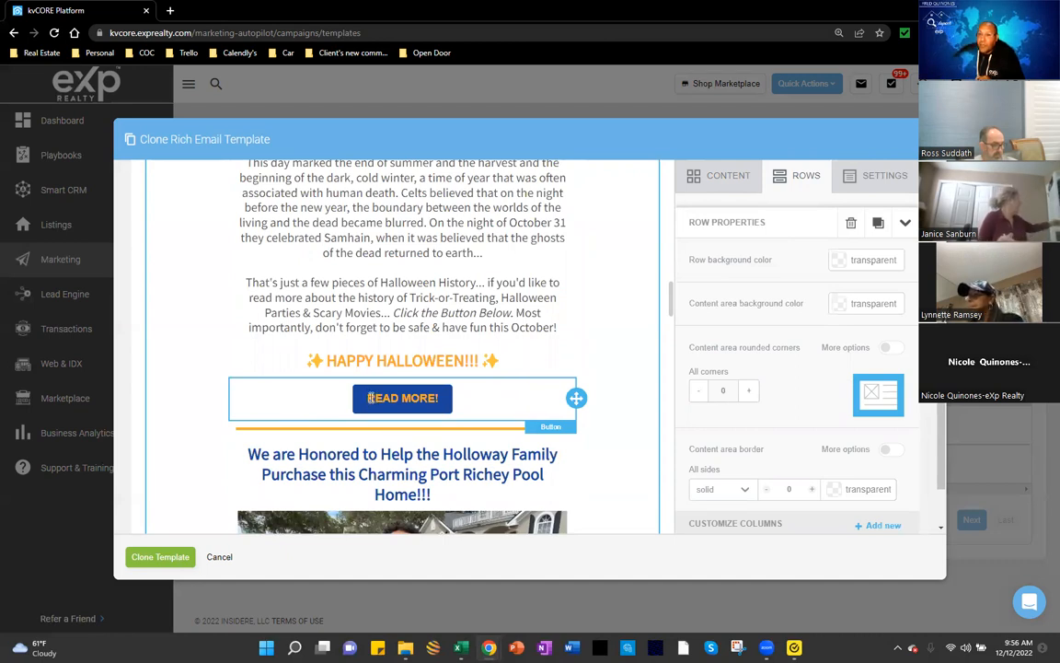
Step: Select the READ MORE! button and highlight its history.com address in the Url field
click(371, 397)
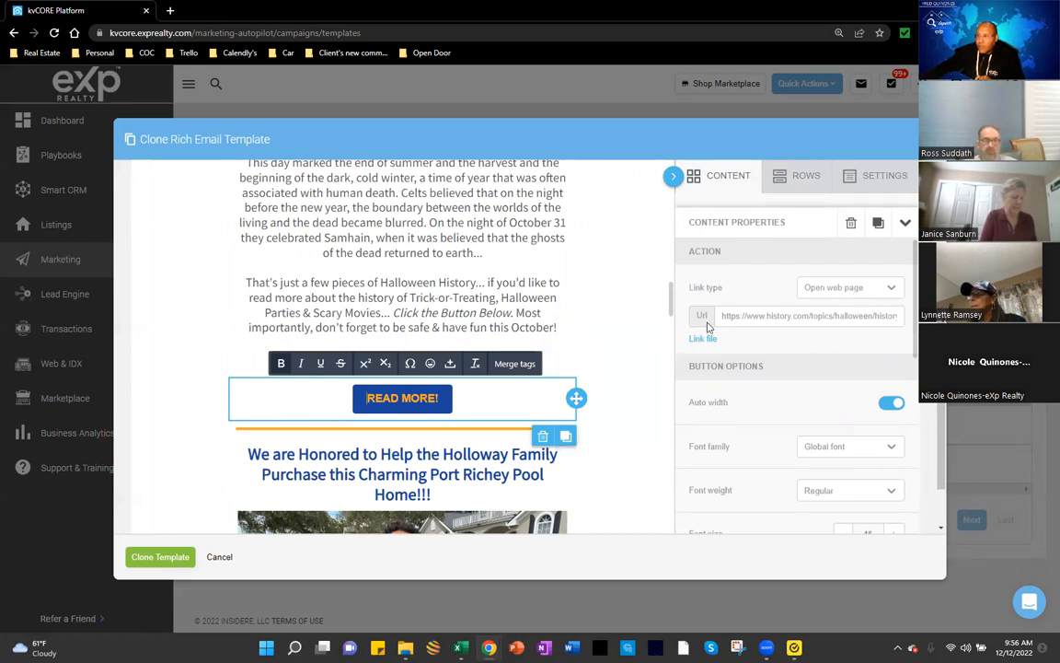
drag(720, 315, 903, 317)
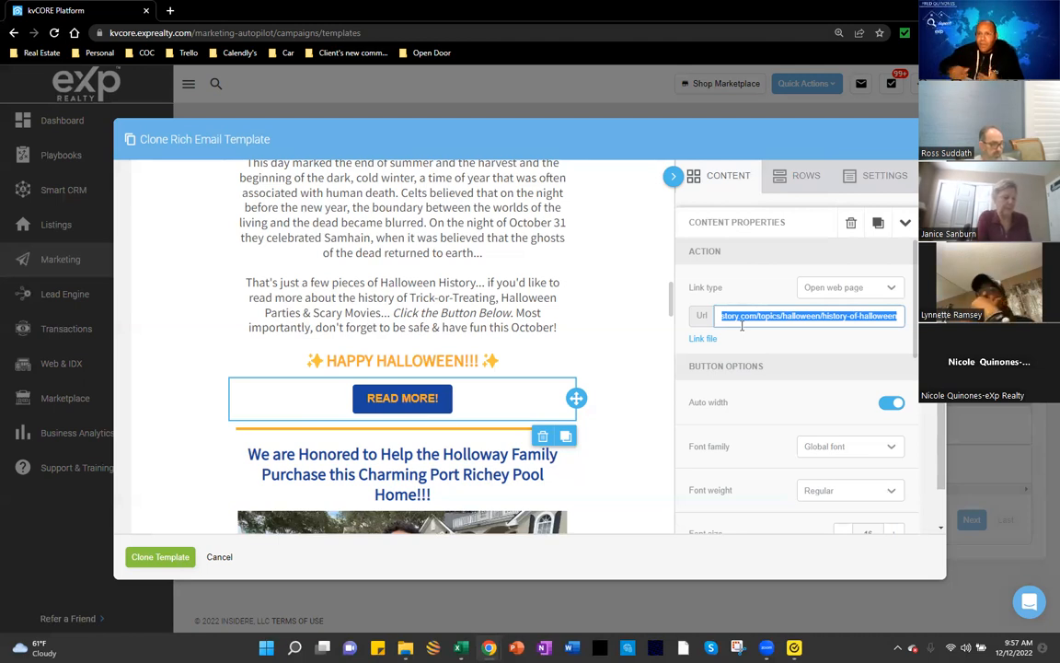
Step: Select the '28 Fall Décor Ideas' button and highlight the thespruce.com domain in its Url
scroll(666, 353, up, 5)
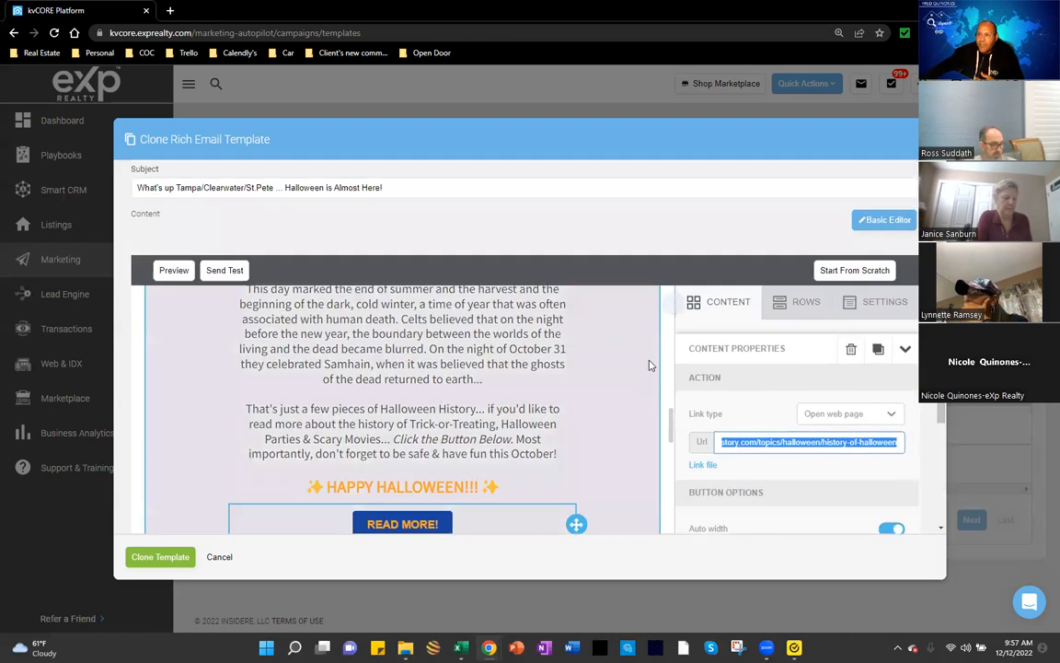
scroll(560, 424, up, 3)
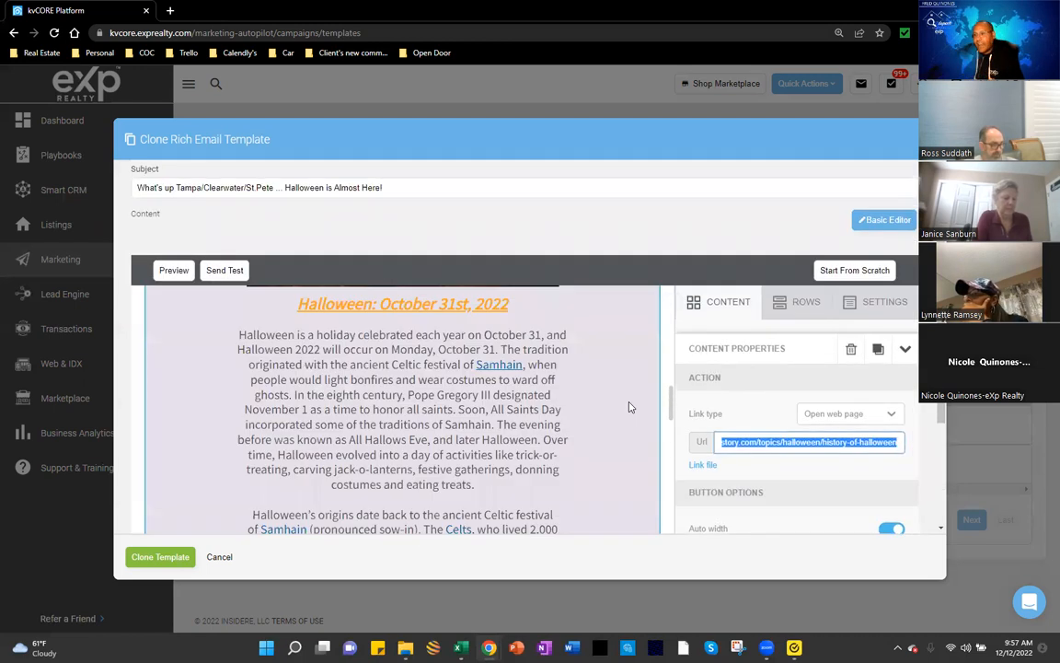
scroll(602, 435, down, 10)
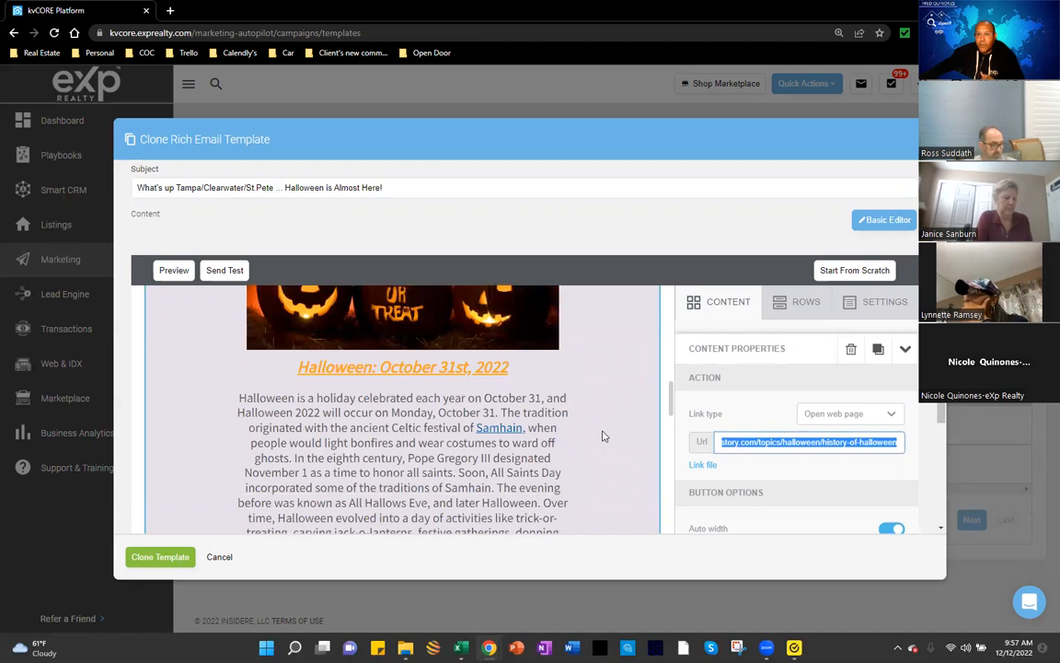
scroll(597, 434, down, 1)
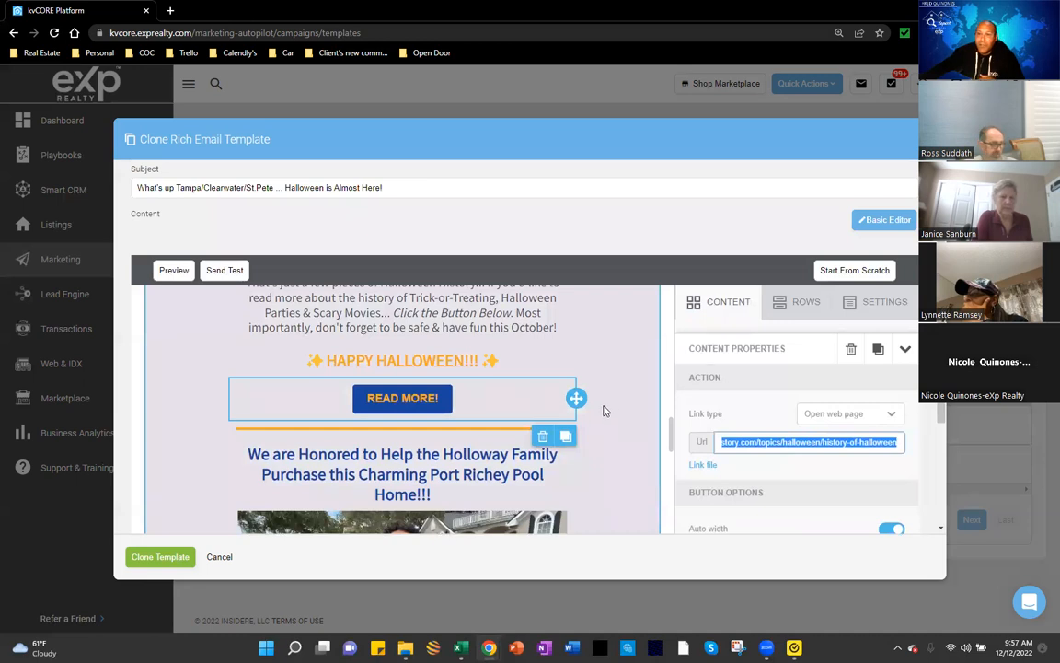
scroll(604, 410, down, 1)
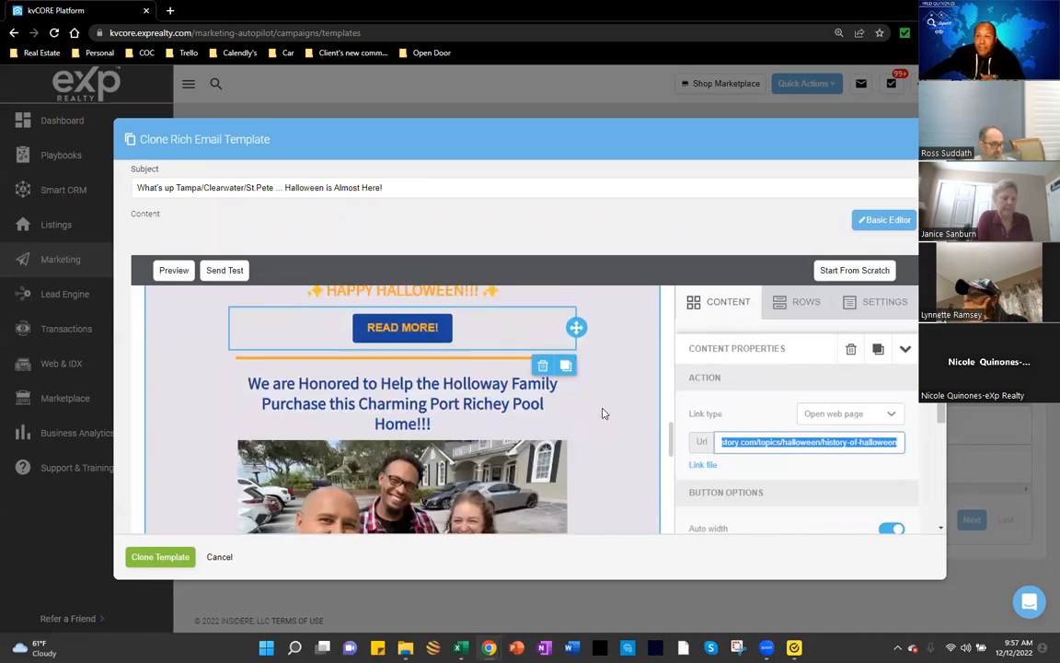
scroll(603, 413, down, 5)
scroll(598, 414, down, 5)
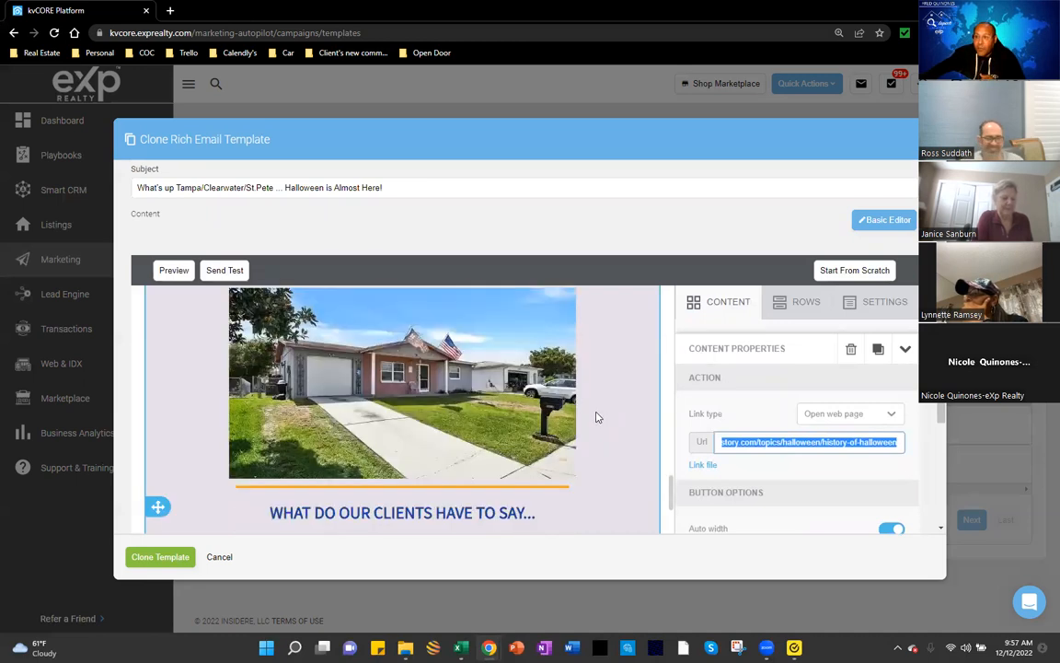
scroll(596, 416, down, 5)
scroll(593, 417, down, 5)
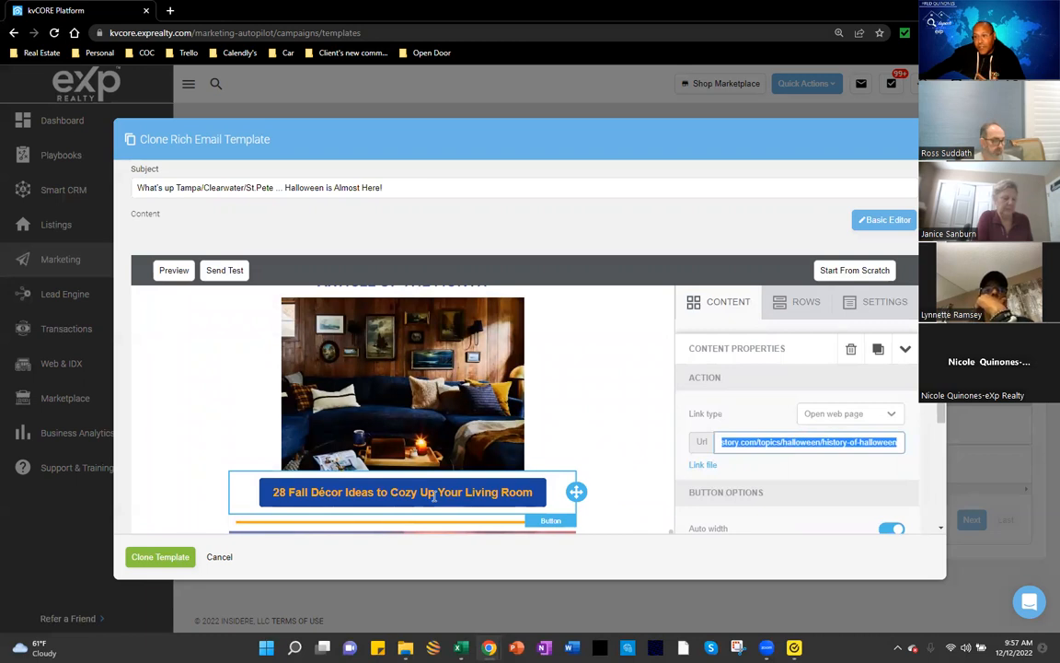
click(434, 493)
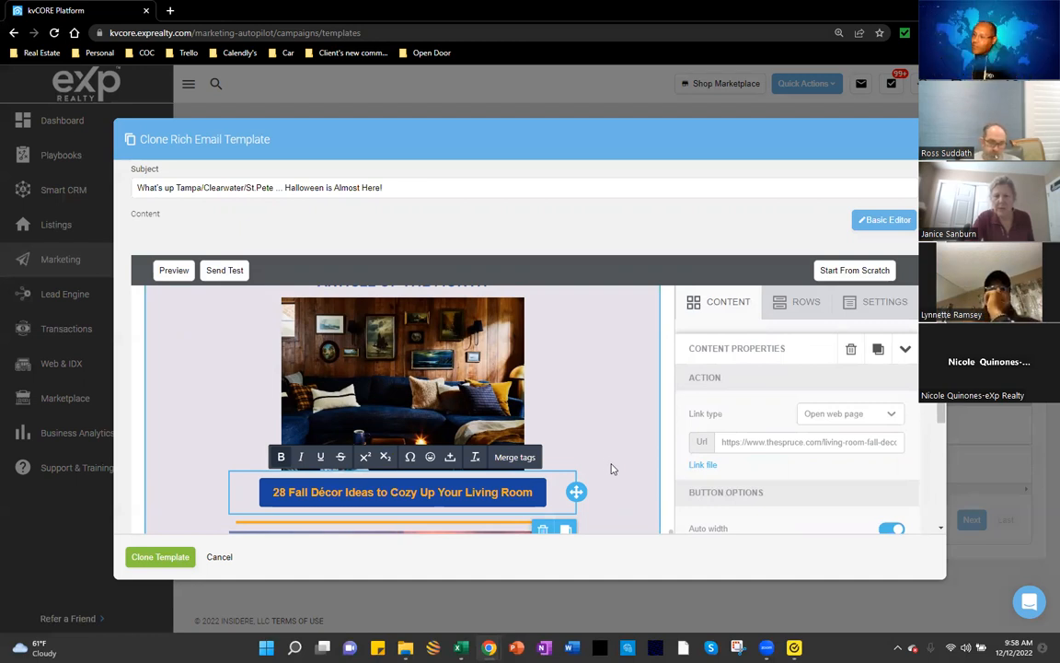
drag(747, 442, 818, 446)
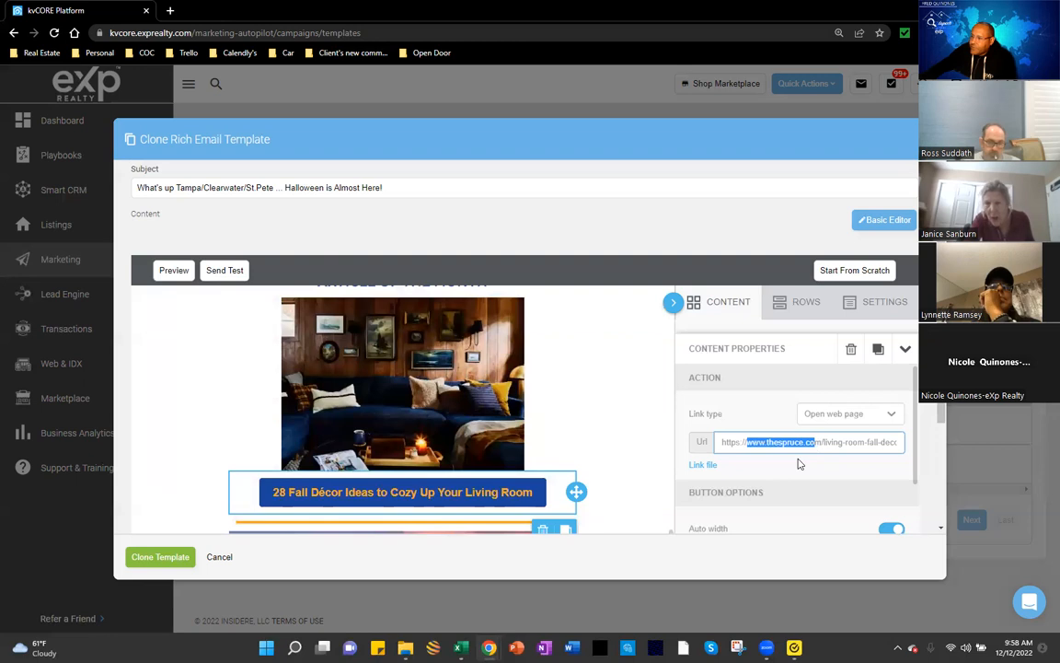
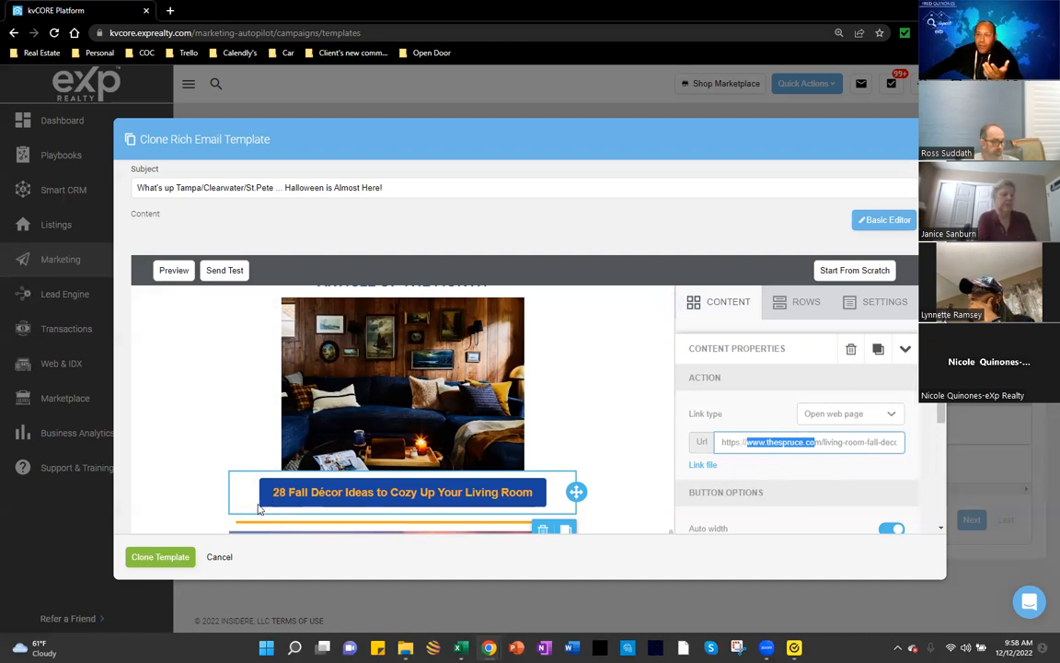
Step: Select the cloned template's button title and open a new blank Chrome tab
drag(484, 489, 530, 488)
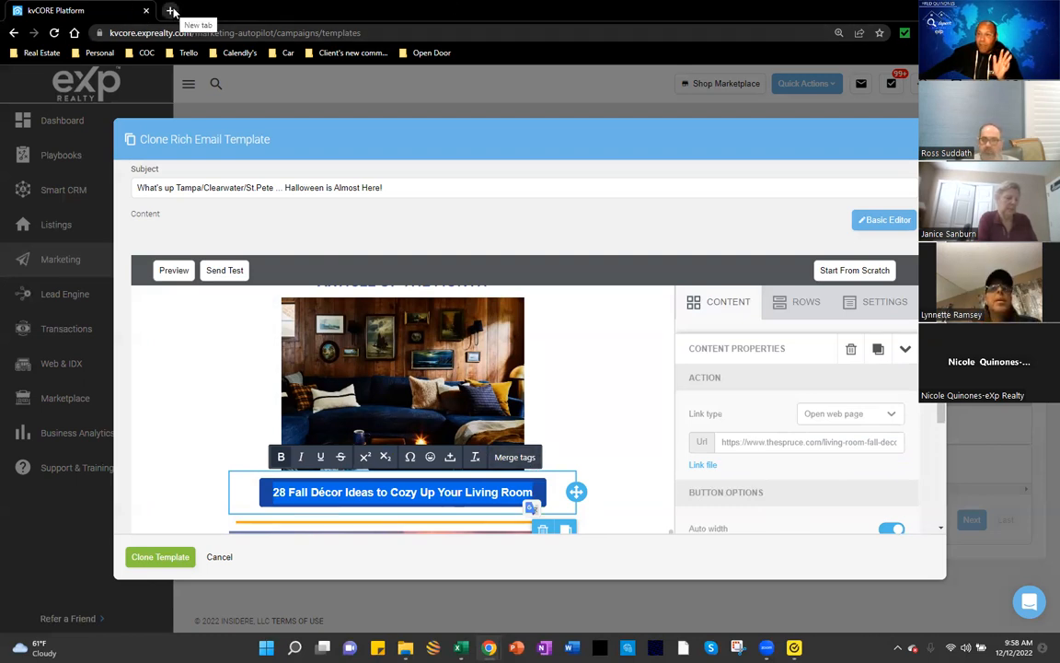
key(ctrl+t)
Step: Load The Spruce from the Real Estate > Newsletter Content bookmarks and scroll to Trending
click(42, 52)
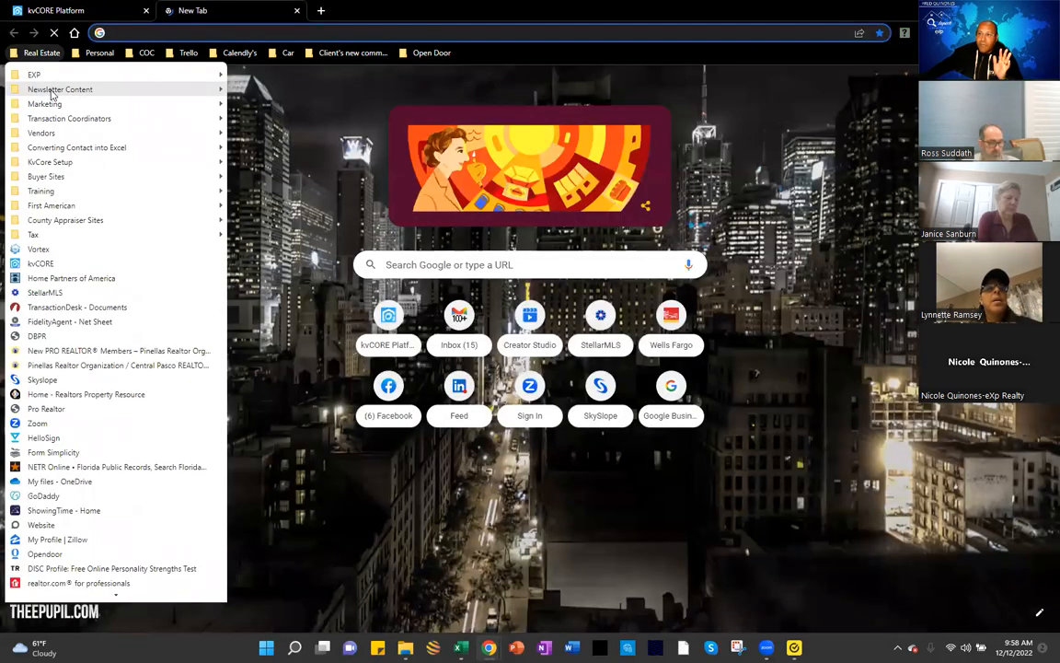
mouse_move(53, 91)
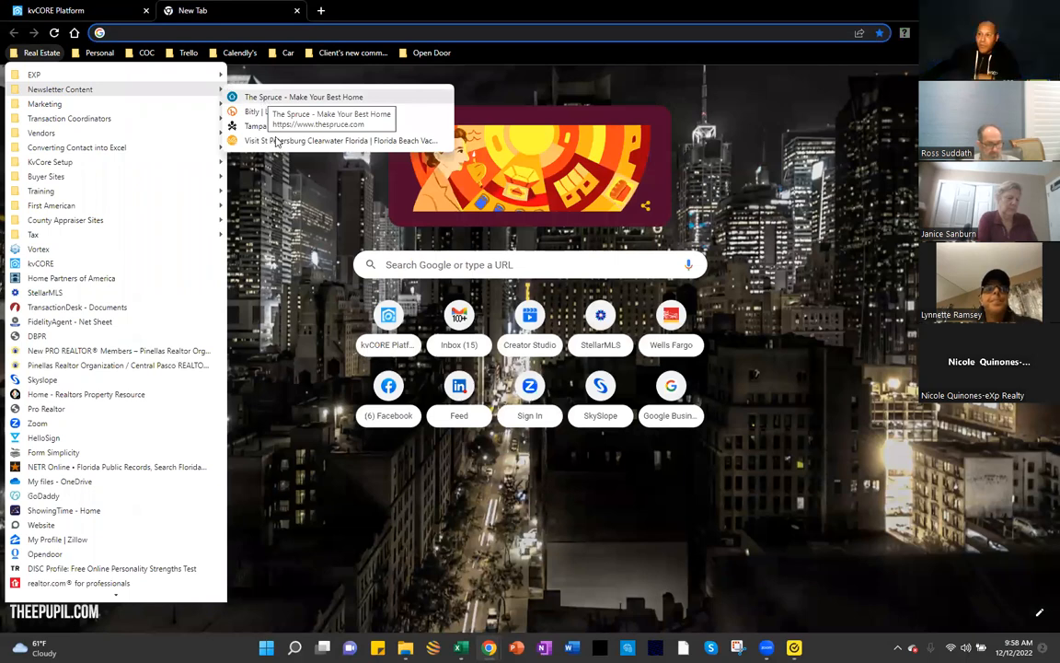
click(277, 97)
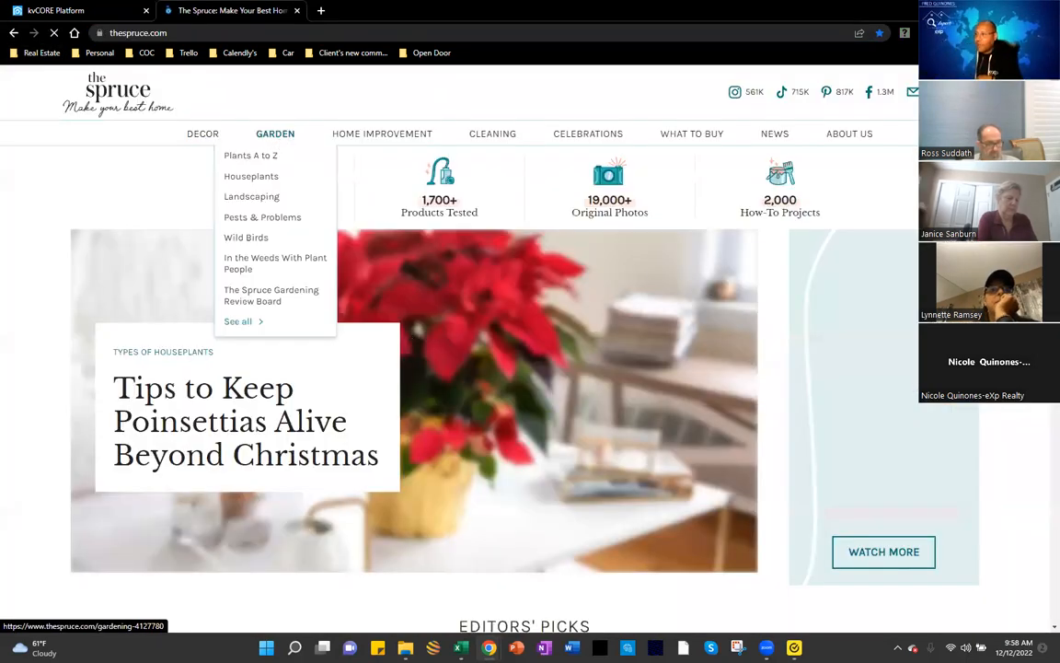
scroll(414, 396, down, 2)
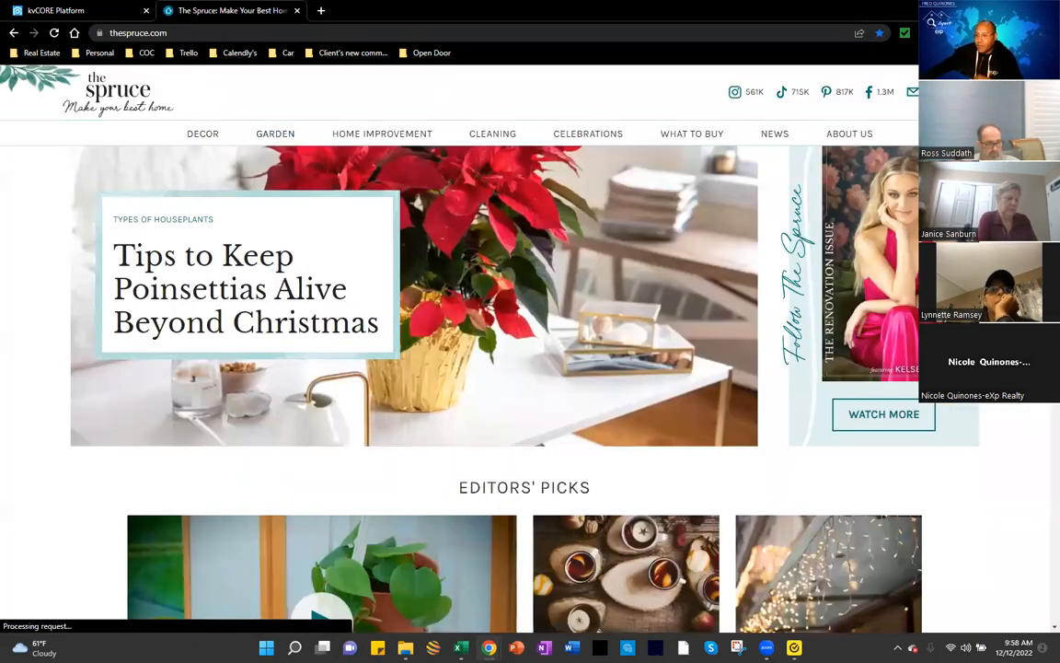
scroll(524, 387, down, 4)
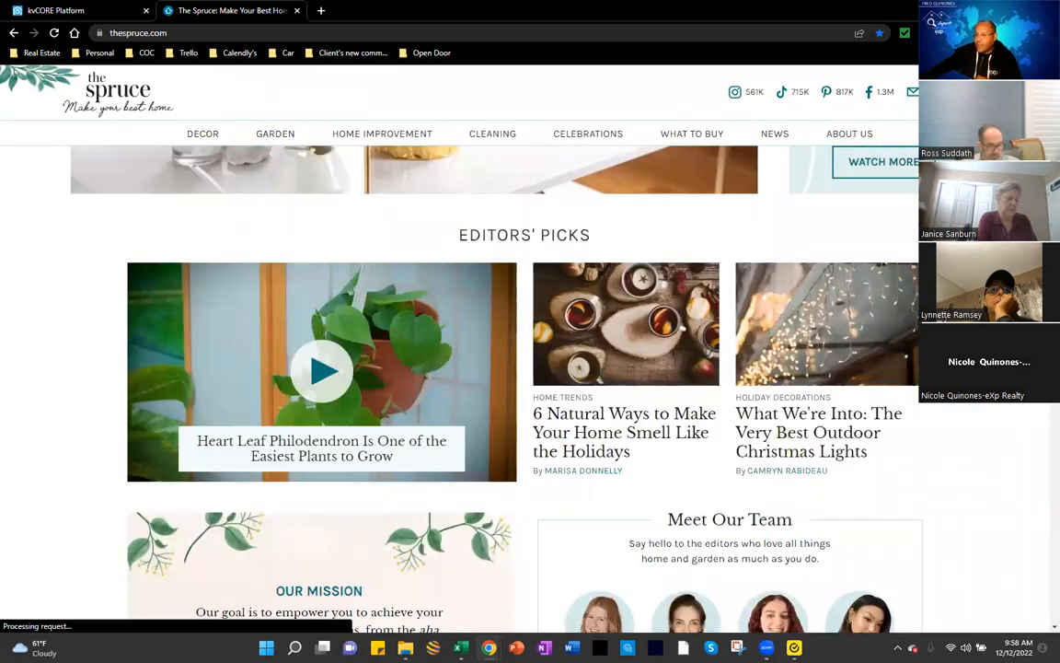
scroll(524, 387, down, 2)
scroll(524, 386, down, 1)
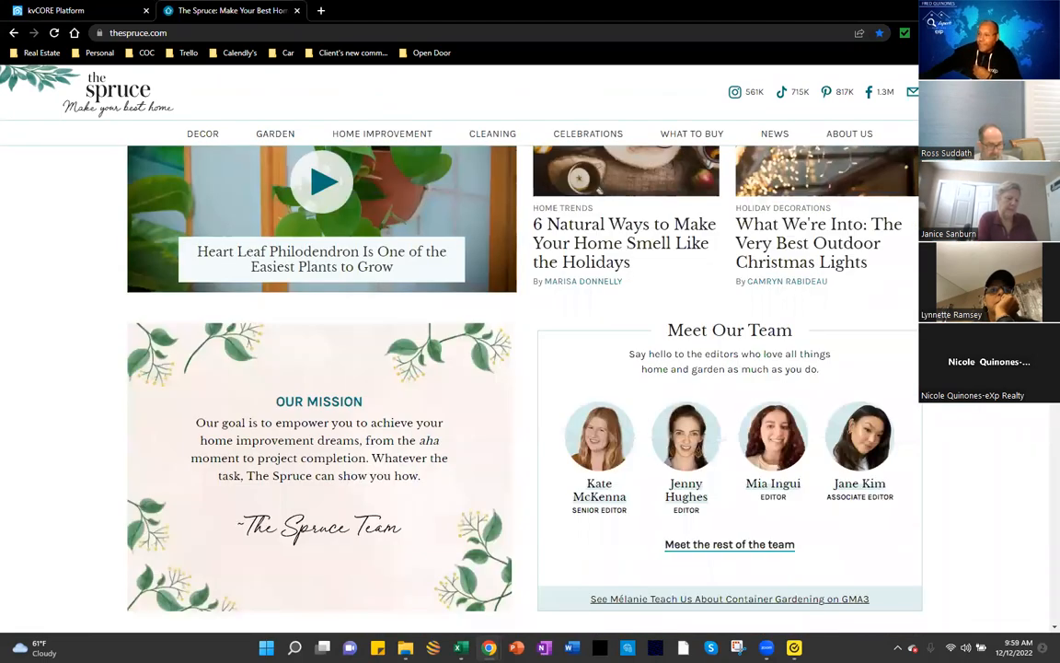
scroll(525, 386, down, 4)
scroll(525, 386, down, 2)
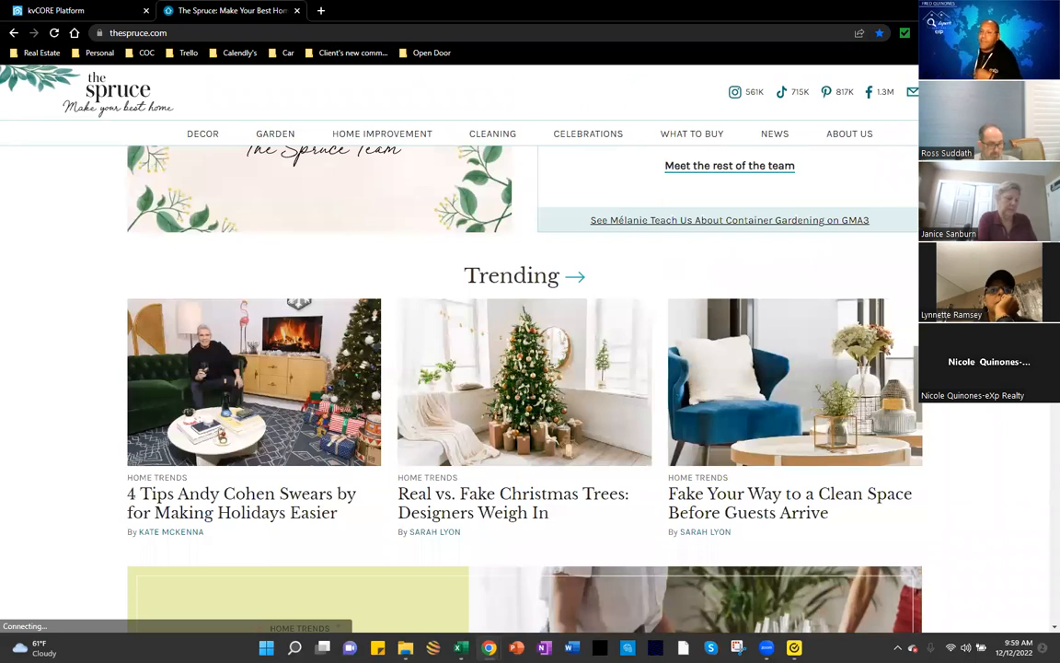
scroll(524, 387, down, 1)
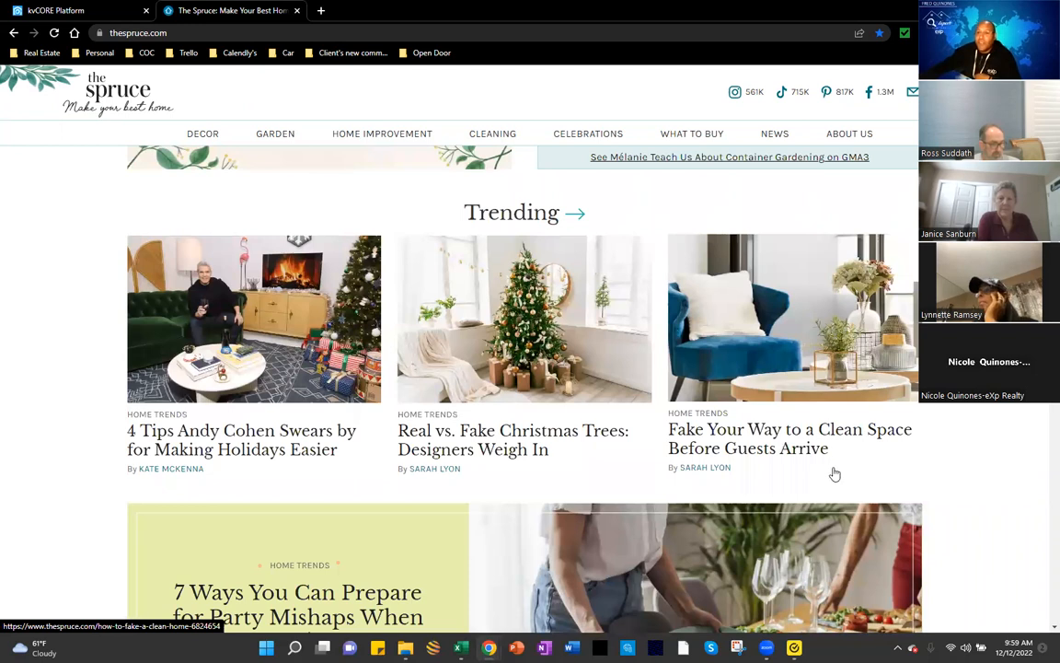
Step: Open the Clean Space article and paste its URL into the kvCORE button's Url field
click(793, 436)
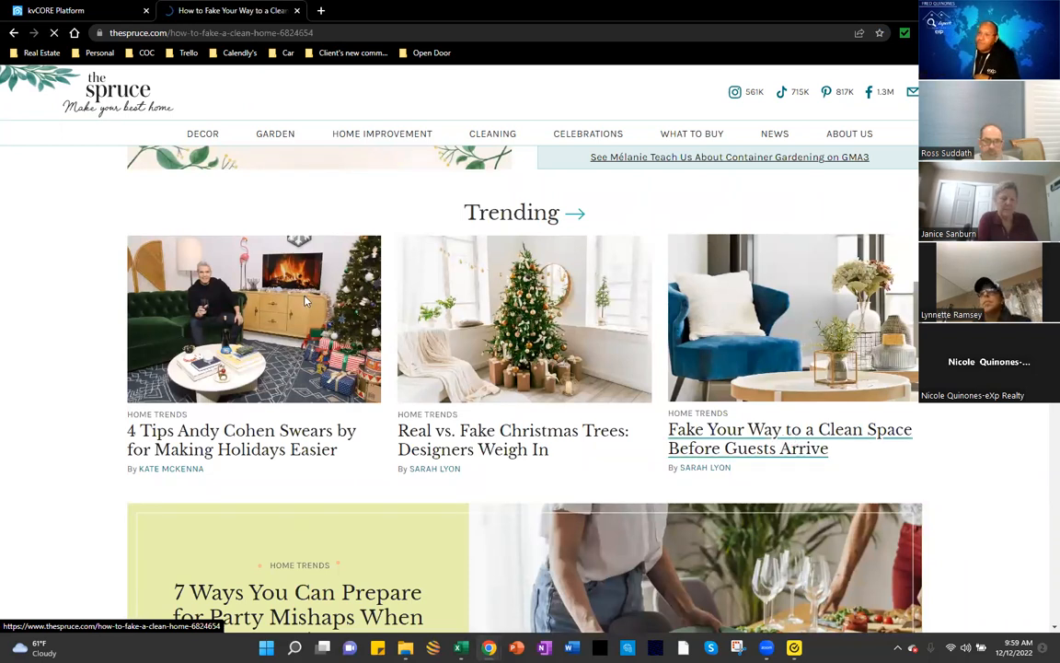
drag(483, 272, 249, 273)
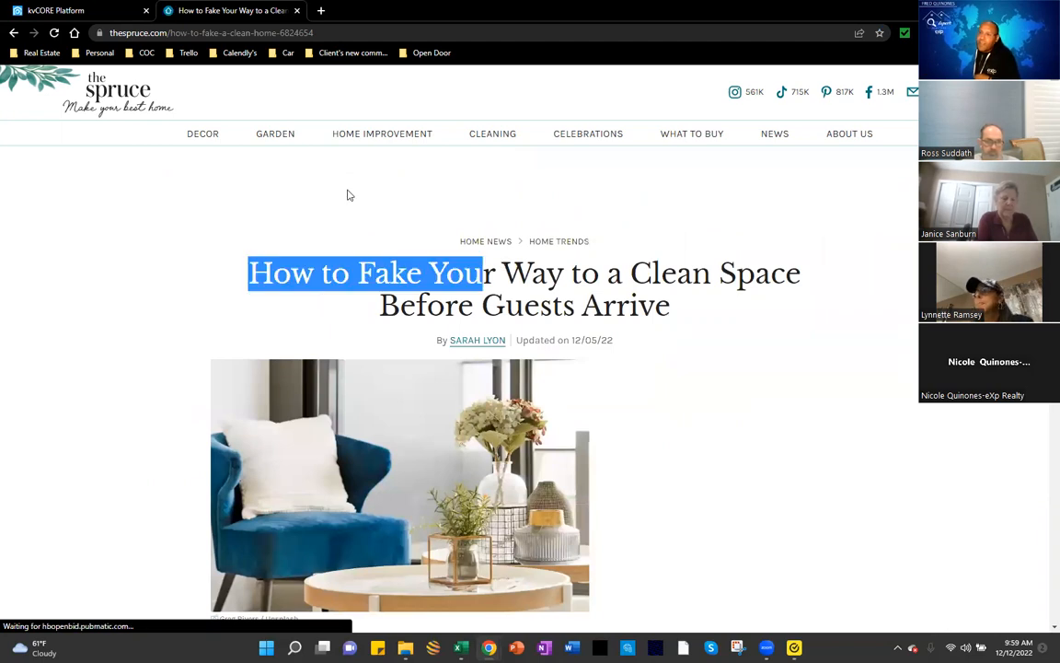
click(338, 32)
key(ctrl+c)
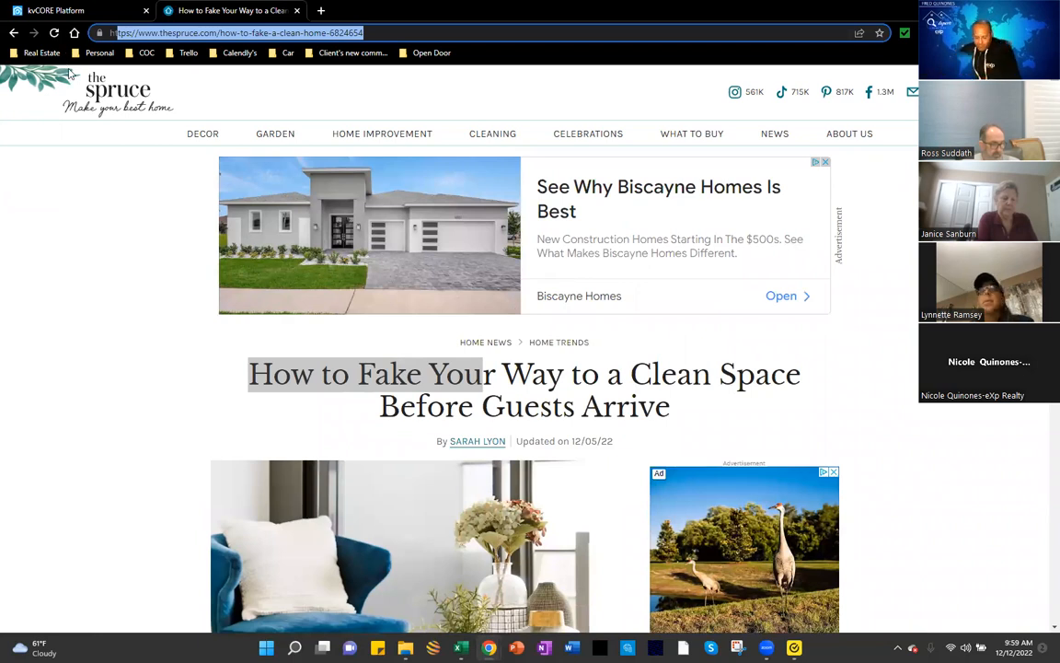
click(97, 11)
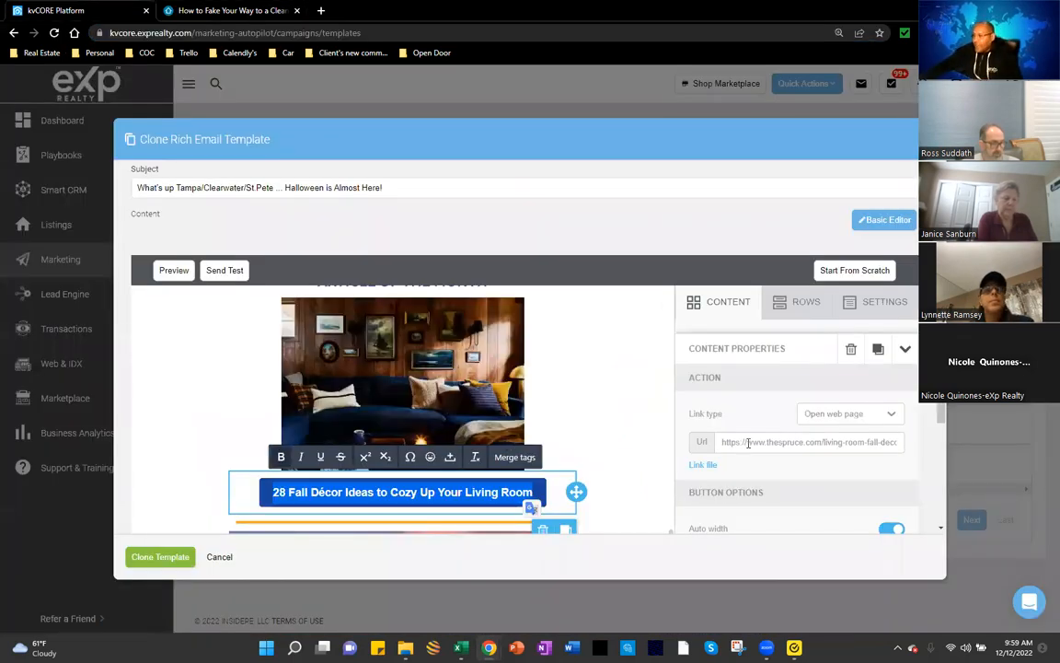
drag(721, 442, 836, 442)
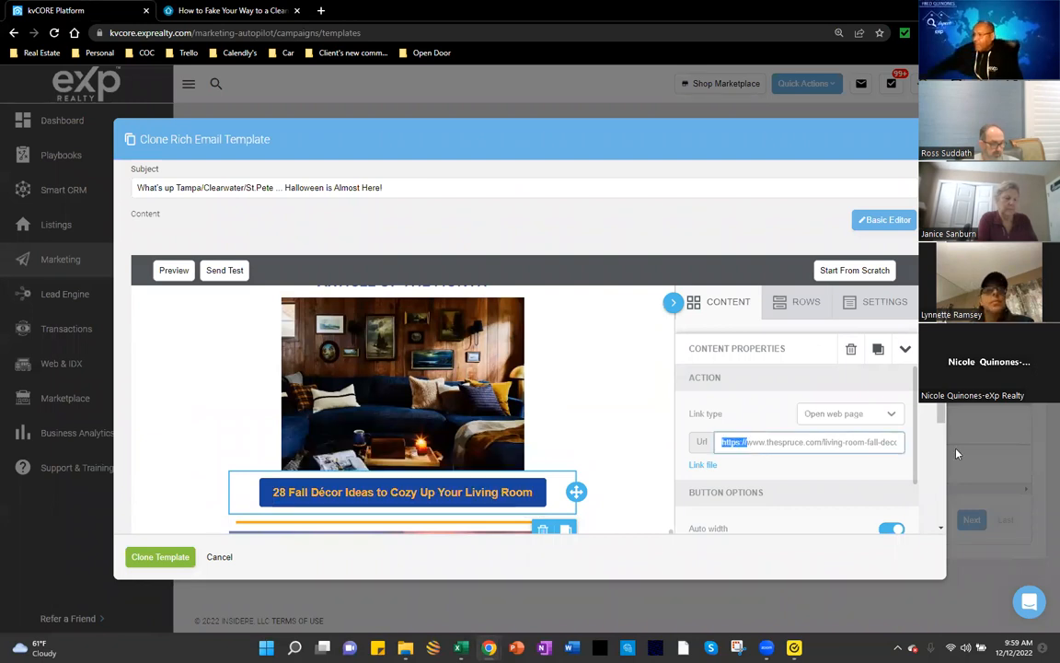
drag(957, 454, 830, 474)
key(ctrl+v)
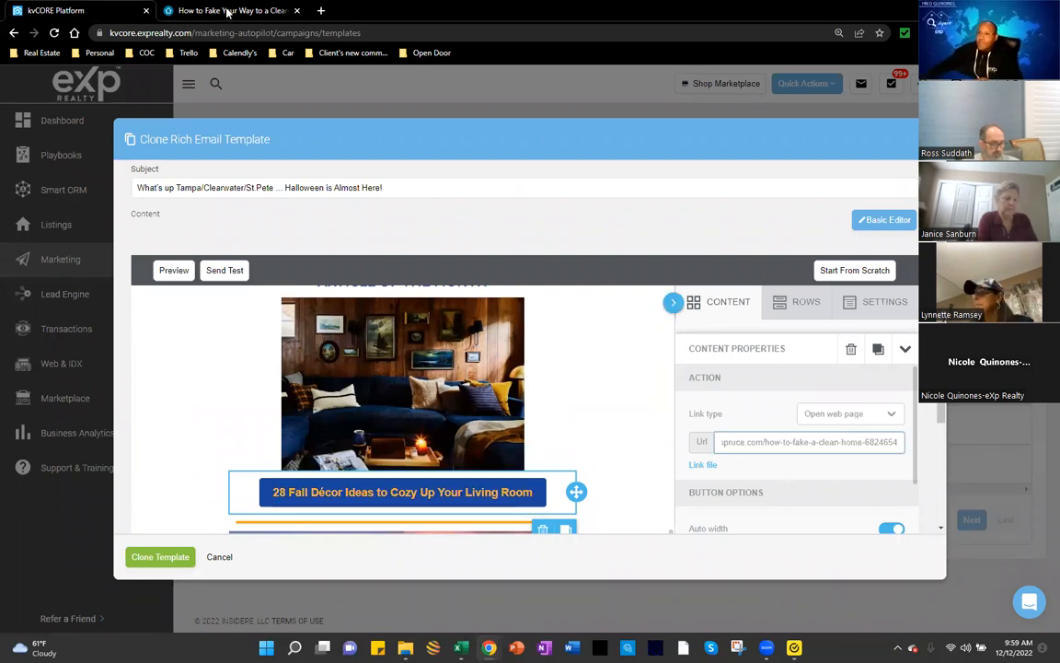
Step: Copy the headline 'How to Fake Your Way to a Clean Space Before Guests Arrive'
key(ctrl+Tab)
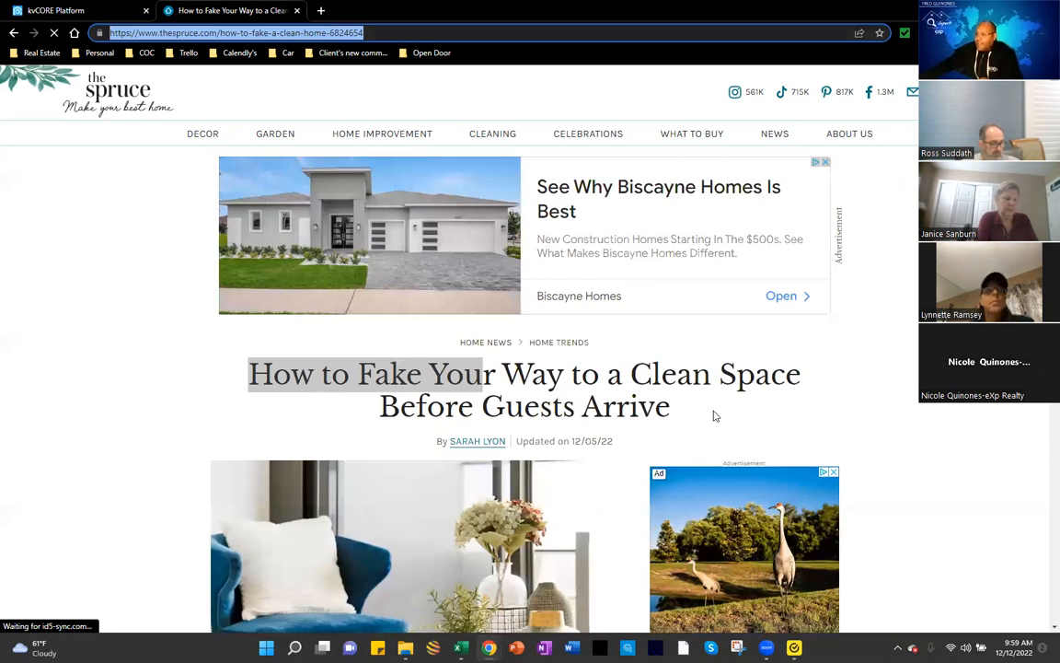
drag(755, 375, 676, 416)
click(329, 397)
drag(262, 380, 246, 383)
key(ctrl+c)
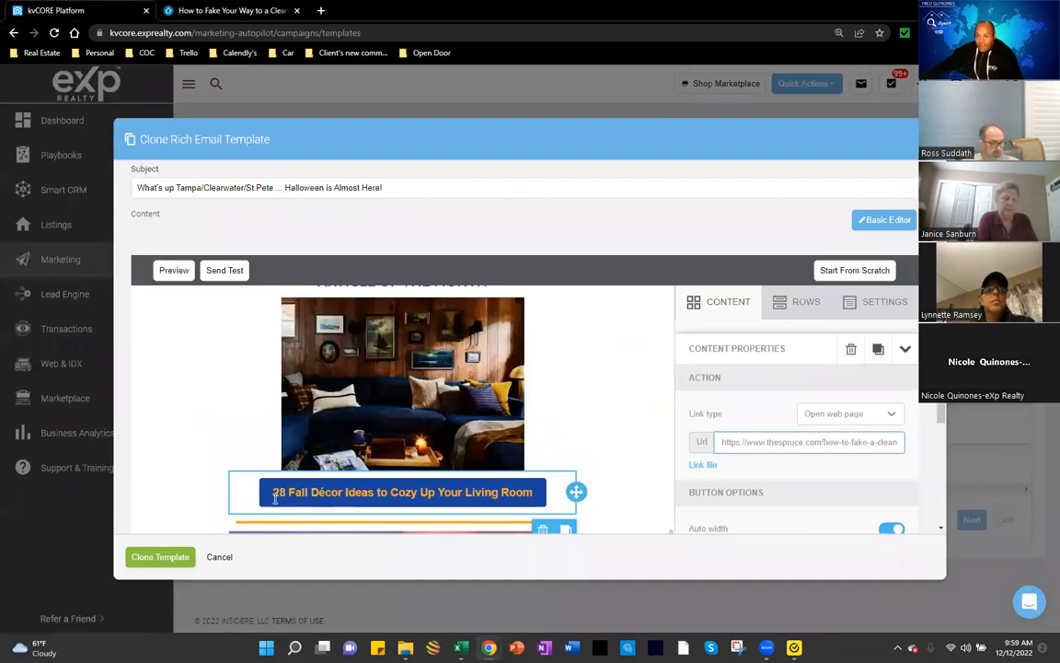
Step: Replace the button's old Living Room label with the pasted Clean Space headline
click(275, 495)
drag(310, 495, 514, 499)
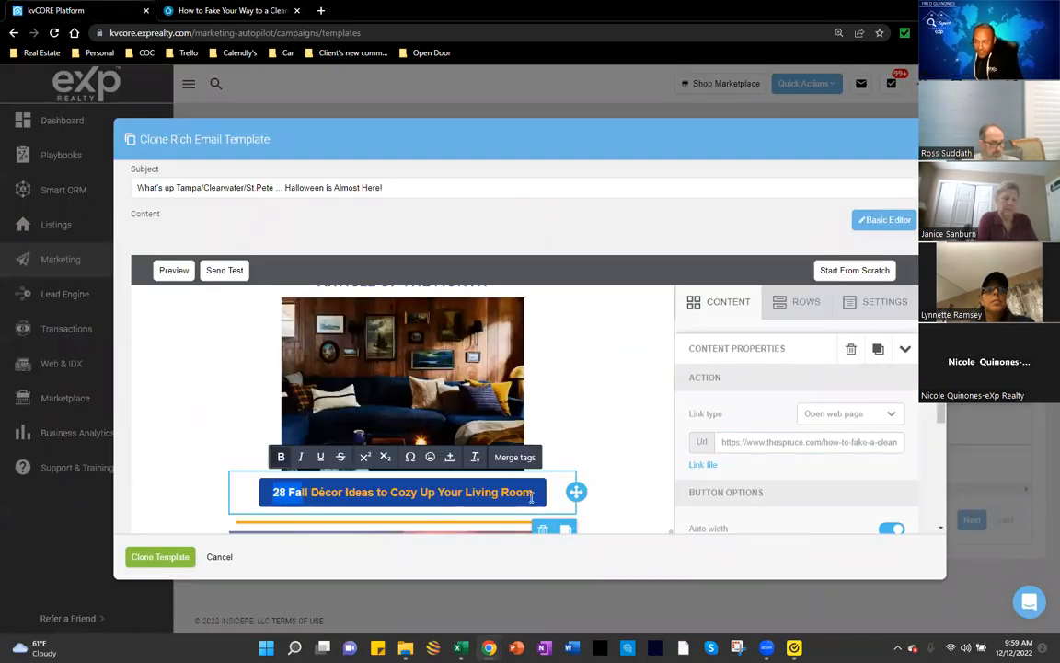
key(ctrl+v)
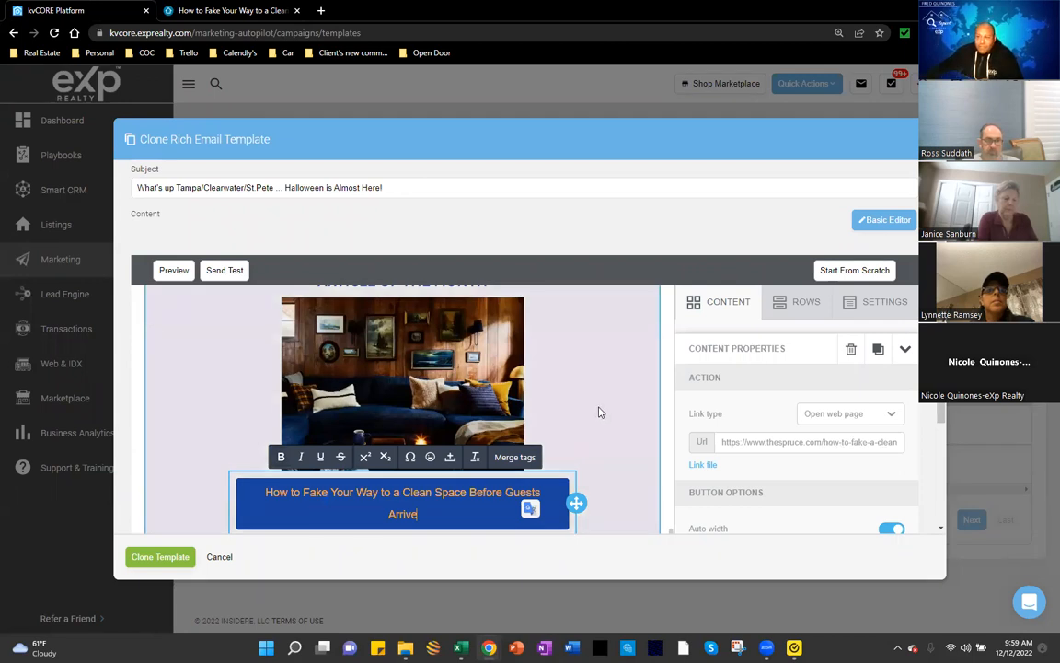
click(598, 413)
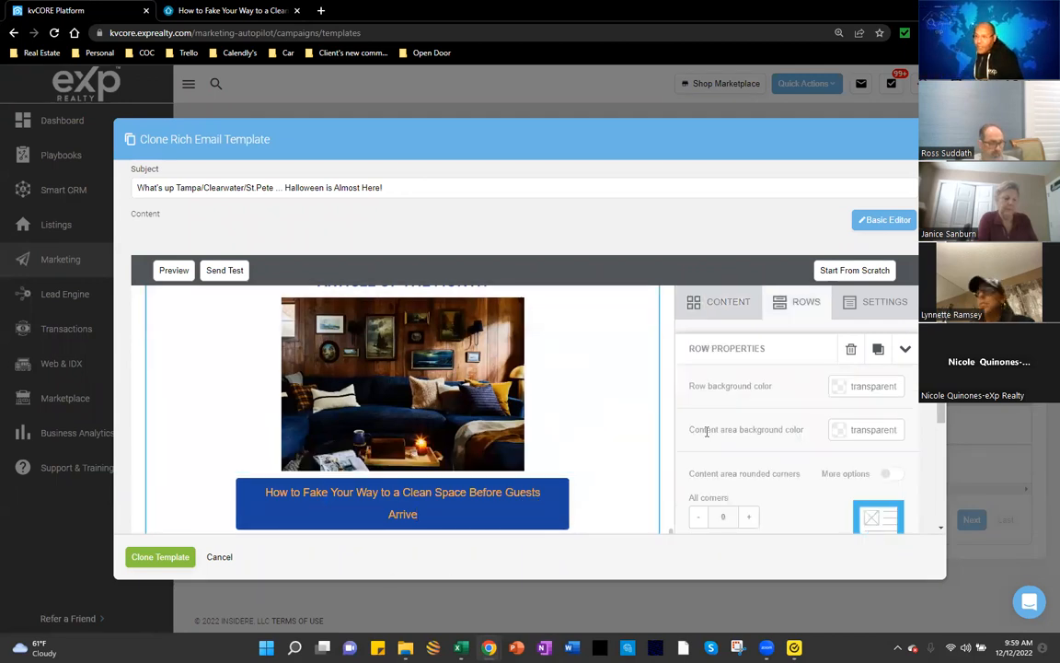
Step: Reselect the new button label and check the button's full link address
click(445, 507)
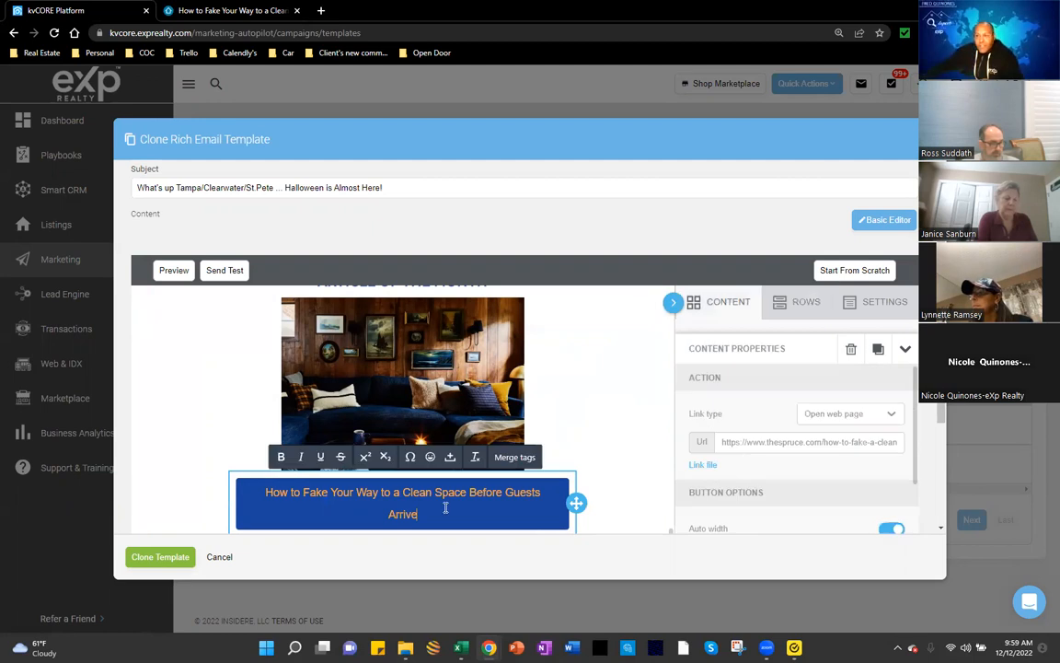
triple_click(263, 495)
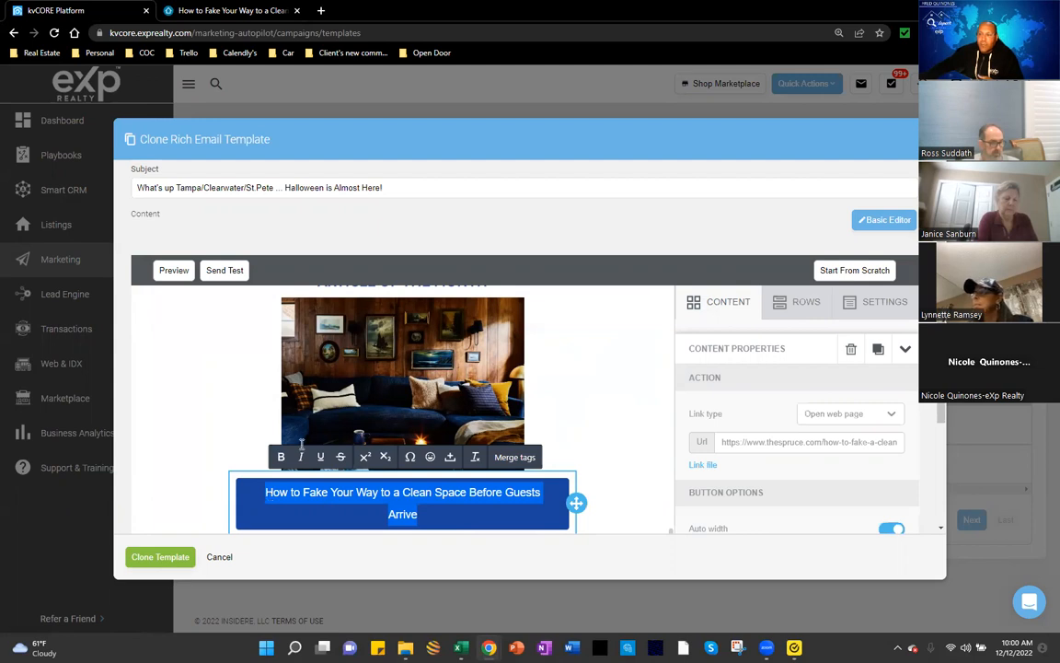
scroll(308, 440, down, 1)
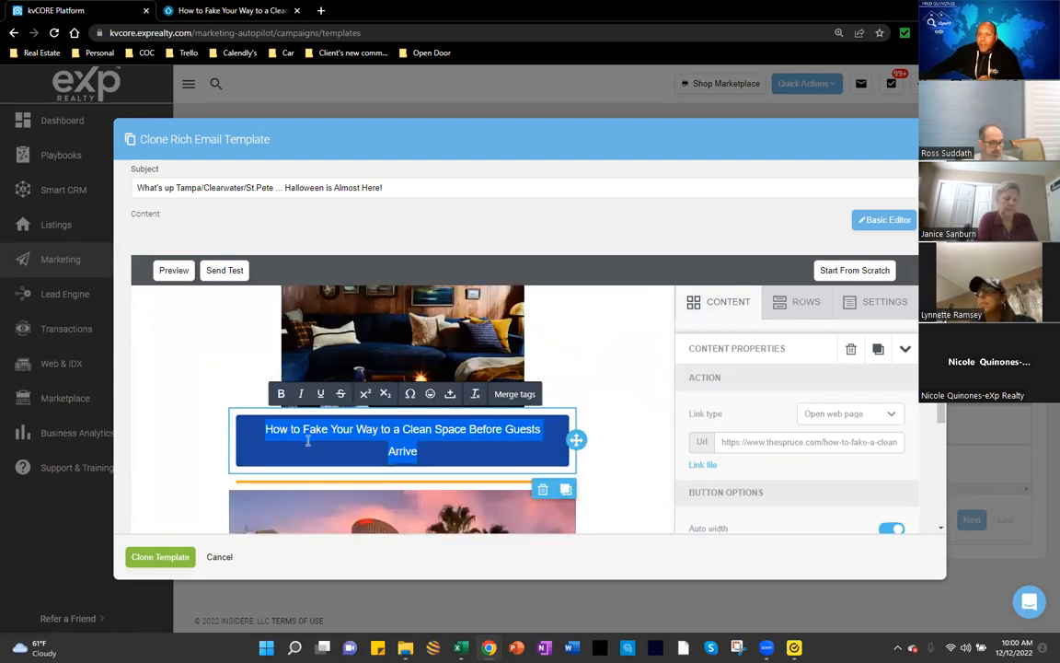
click(732, 443)
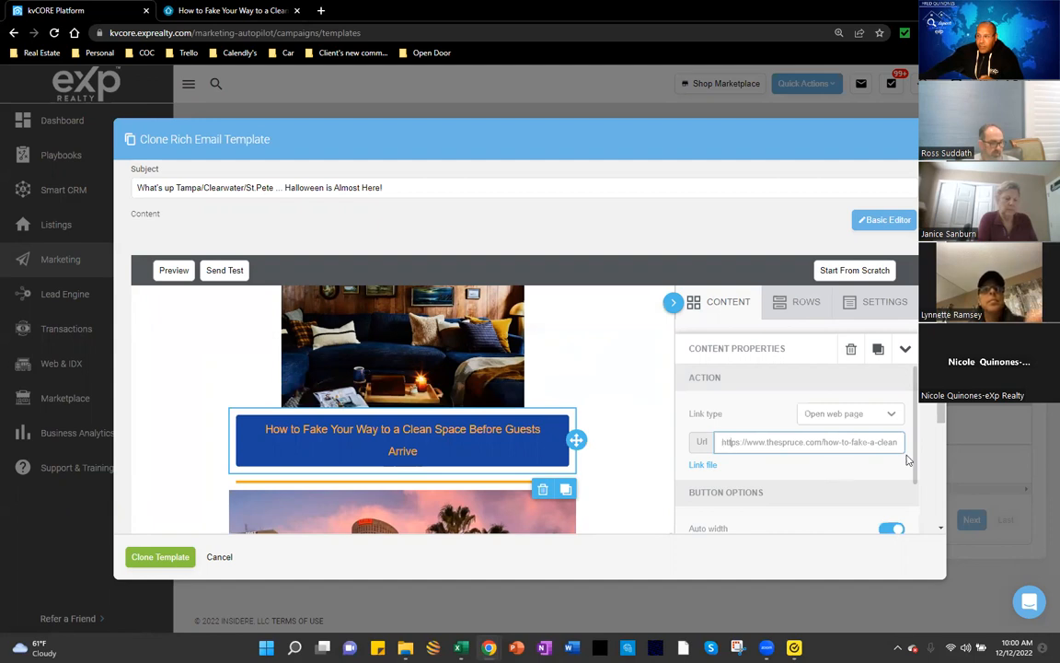
key(ctrl+a)
drag(443, 451, 256, 429)
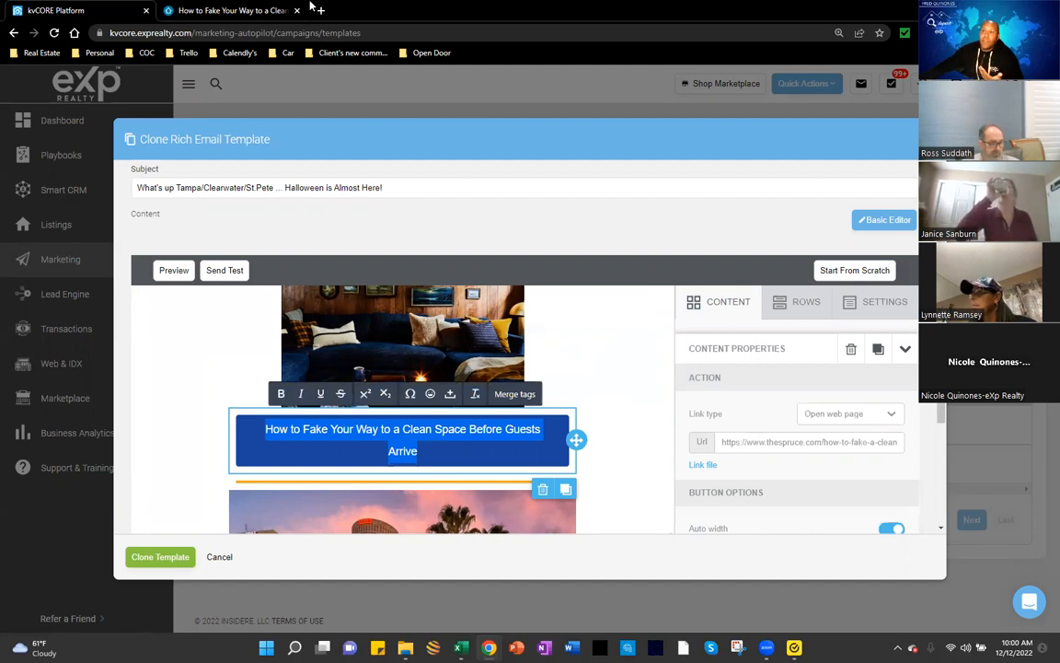
key(ctrl+Tab)
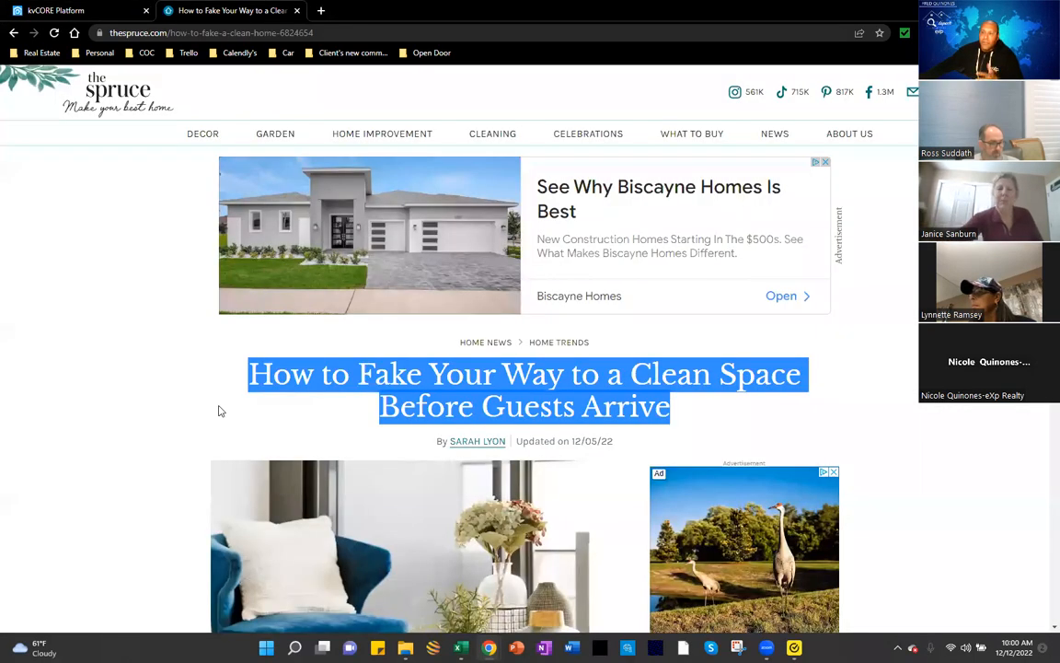
click(273, 402)
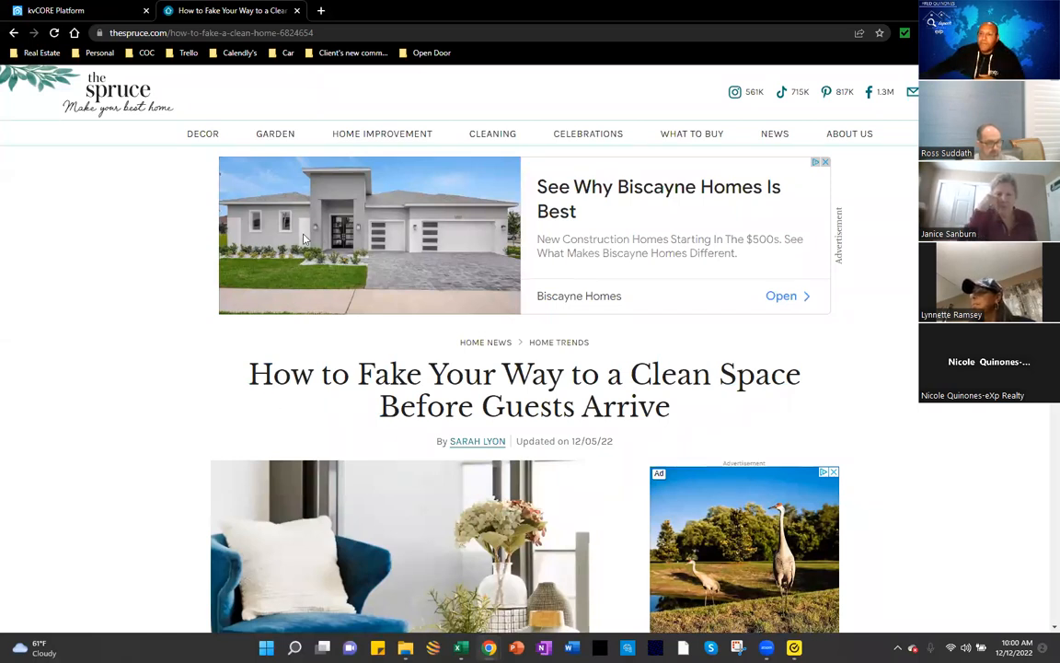
key(ctrl+shift+Tab)
scroll(603, 419, down, 2)
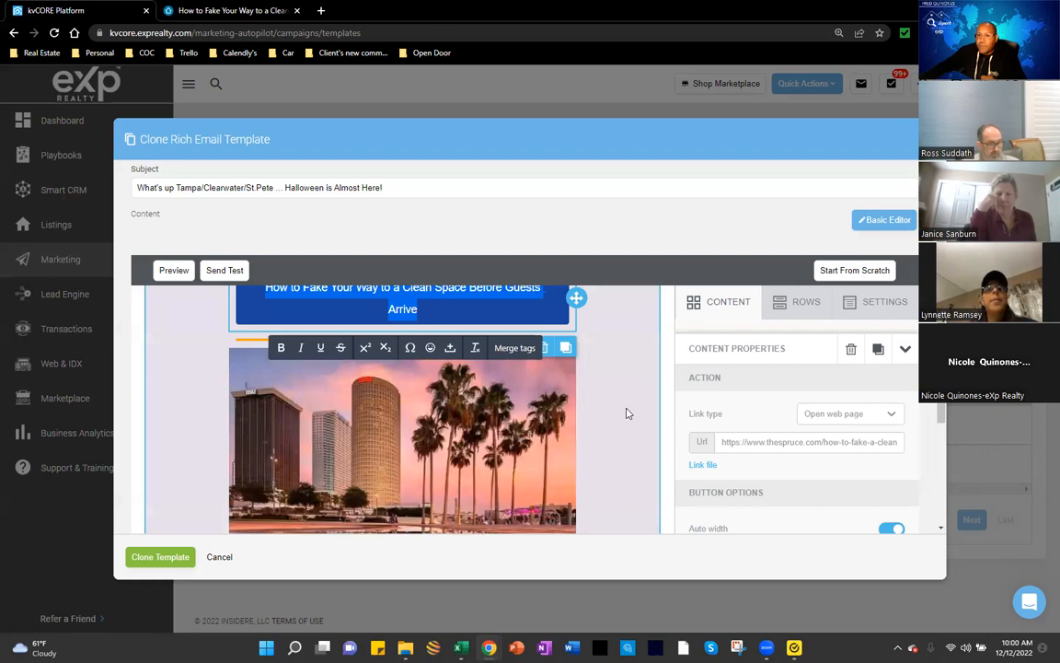
scroll(395, 485, down, 2)
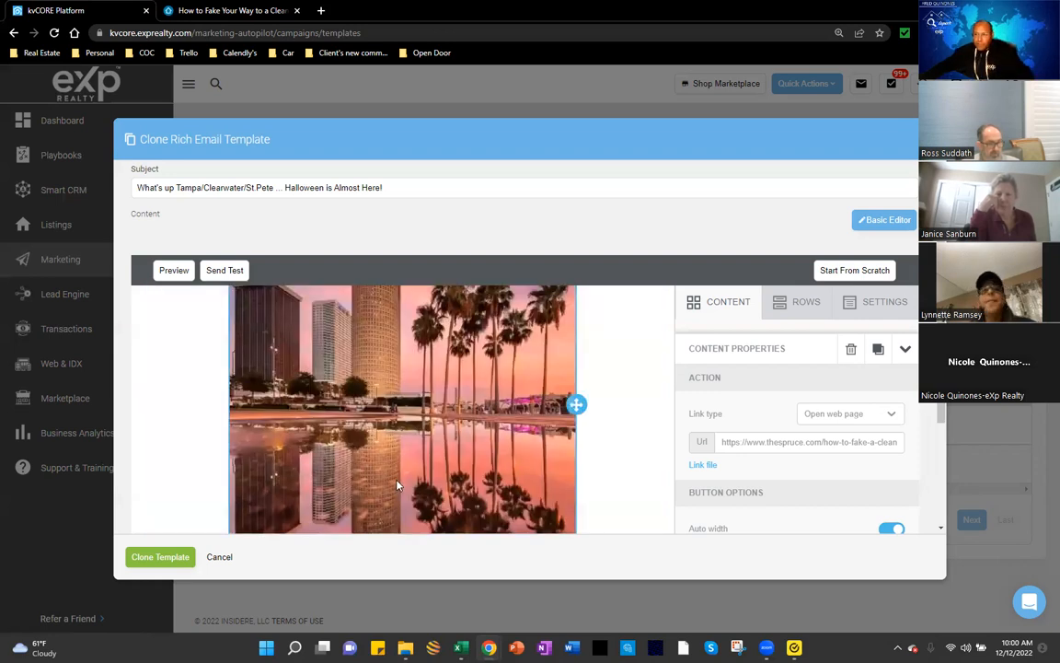
scroll(397, 485, up, 4)
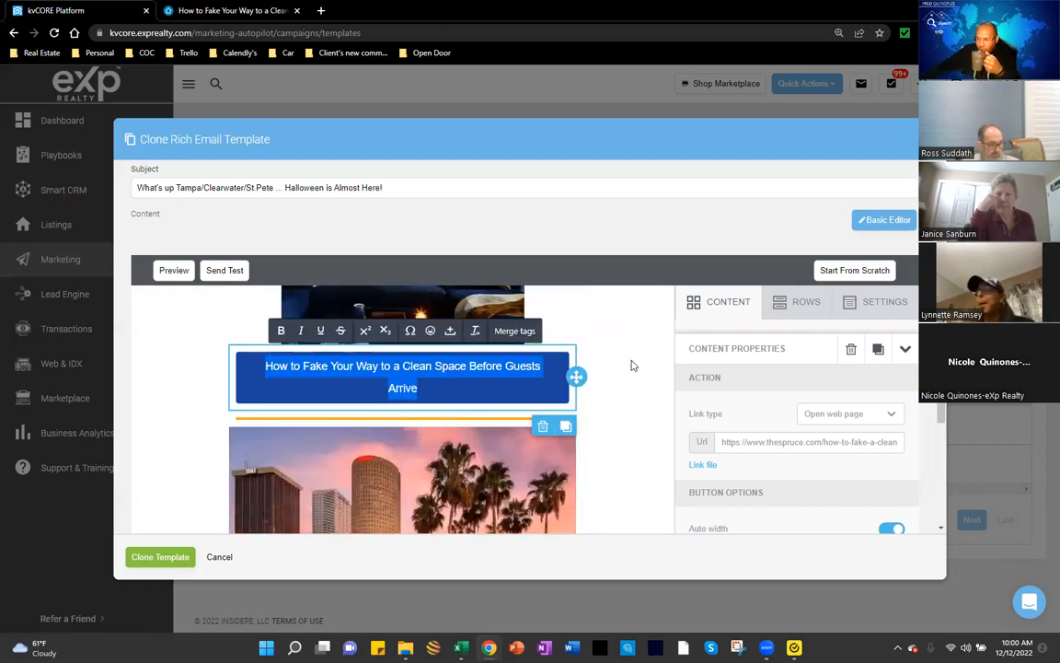
scroll(632, 365, up, 1)
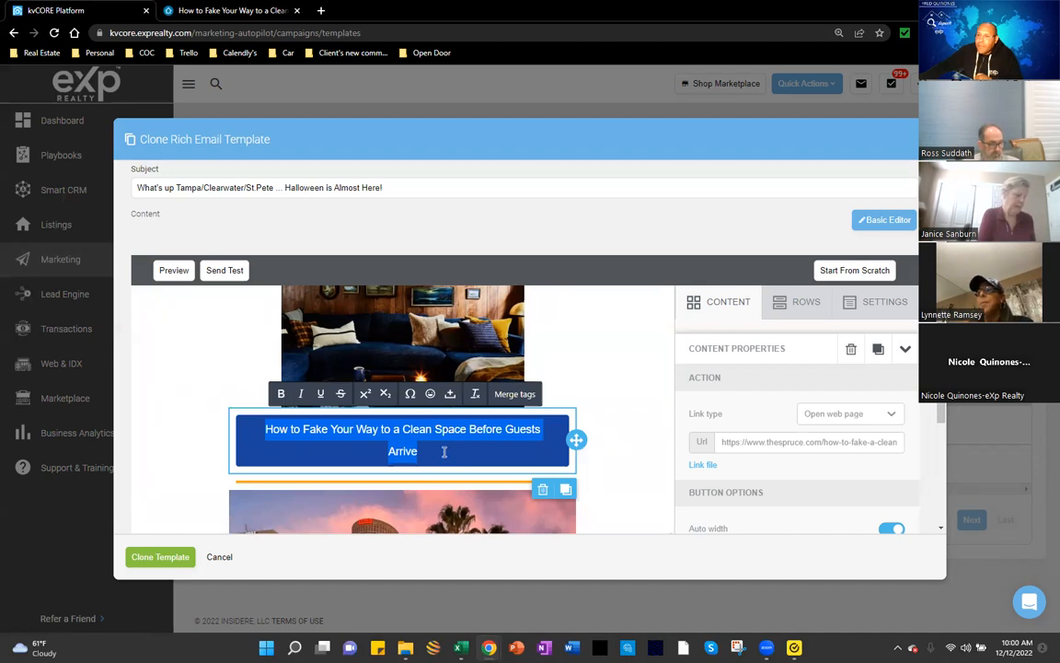
click(445, 451)
scroll(445, 451, up, 6)
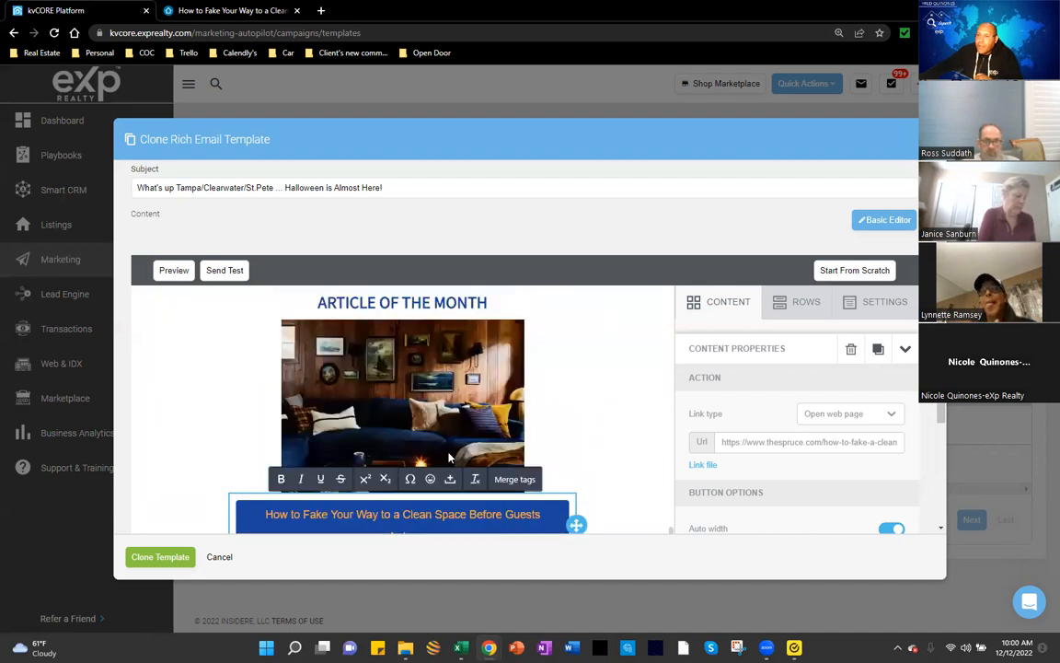
scroll(521, 419, up, 10)
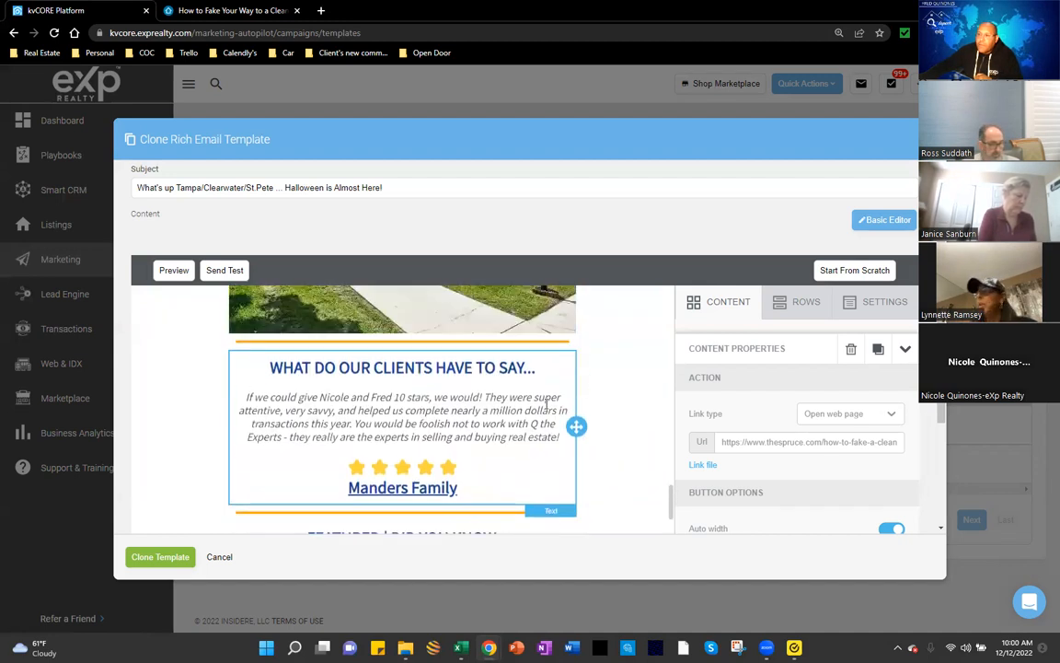
scroll(546, 405, up, 10)
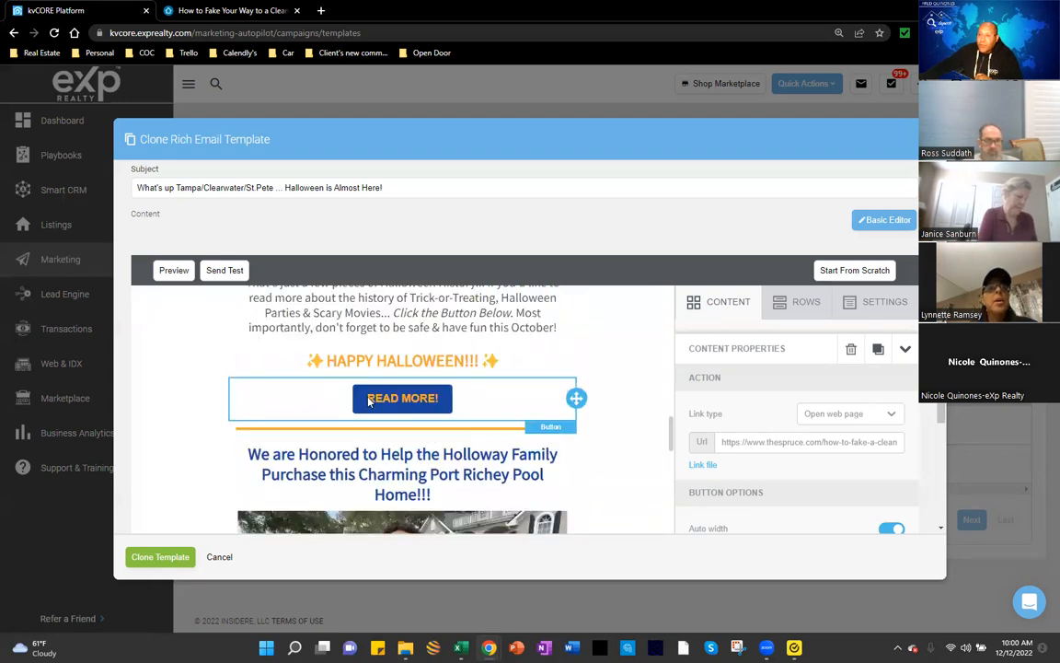
click(369, 401)
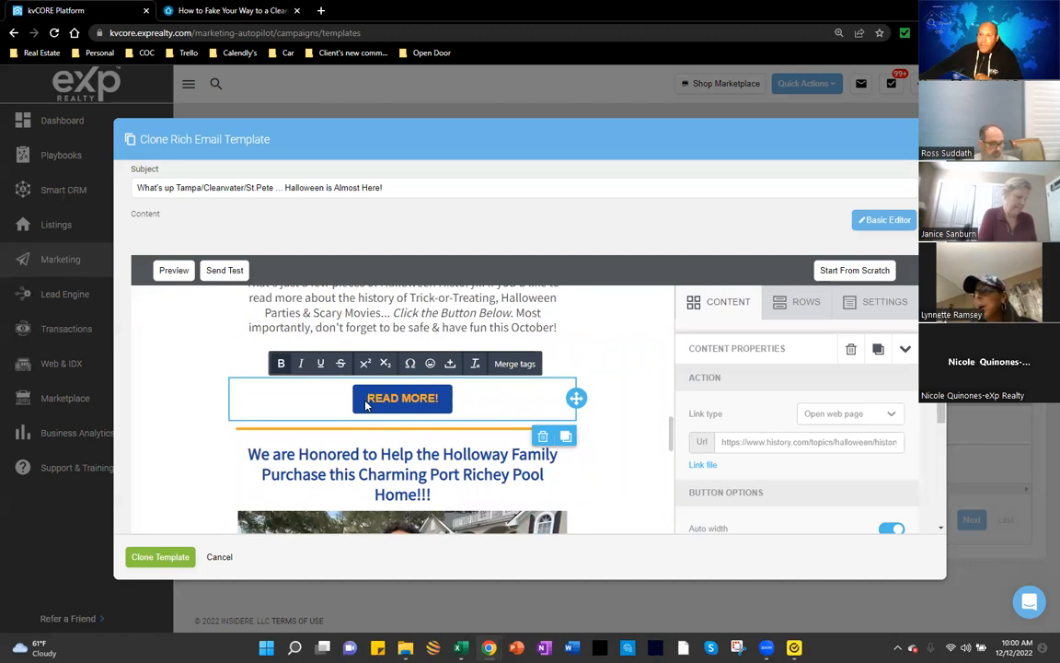
scroll(377, 432, down, 10)
scroll(379, 449, down, 3)
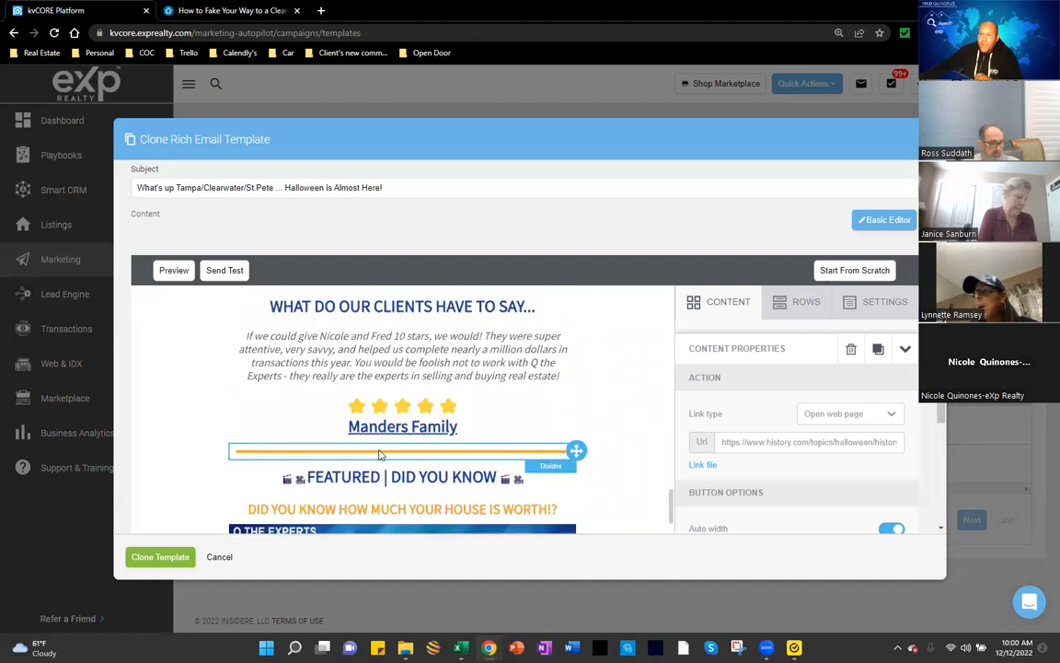
scroll(379, 449, down, 3)
scroll(377, 453, down, 3)
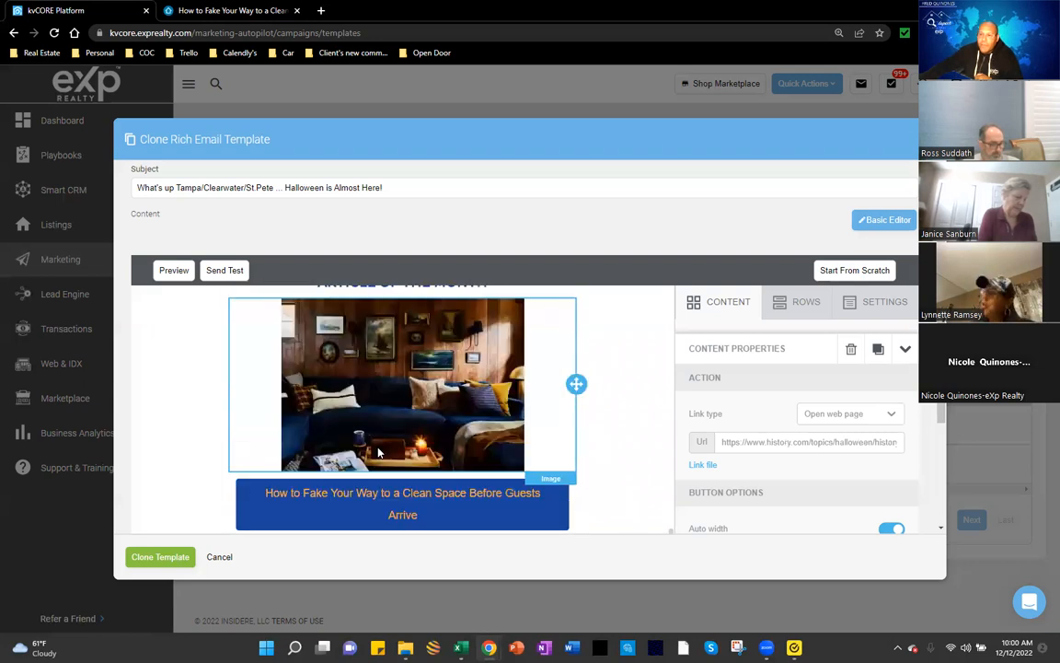
scroll(386, 441, down, 1)
click(449, 365)
drag(419, 388, 247, 376)
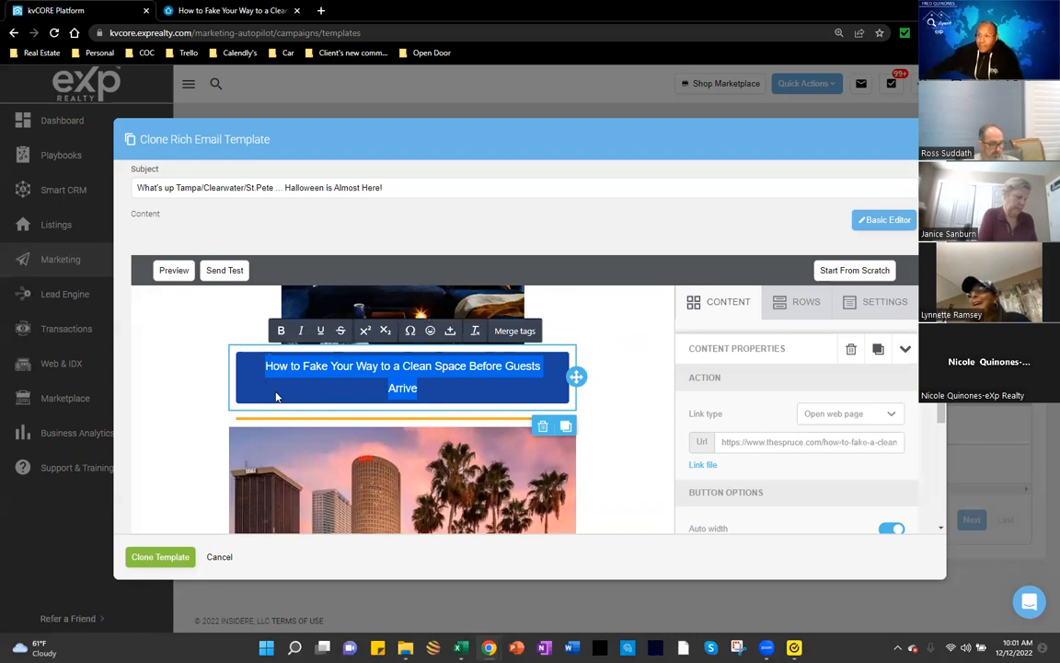
Step: Paste '28 Fall Décor Ideas to Cozy Up Your Living Room' over the button label
text(28 Fall Décor Ideas to Cozy Up Your Living Room)
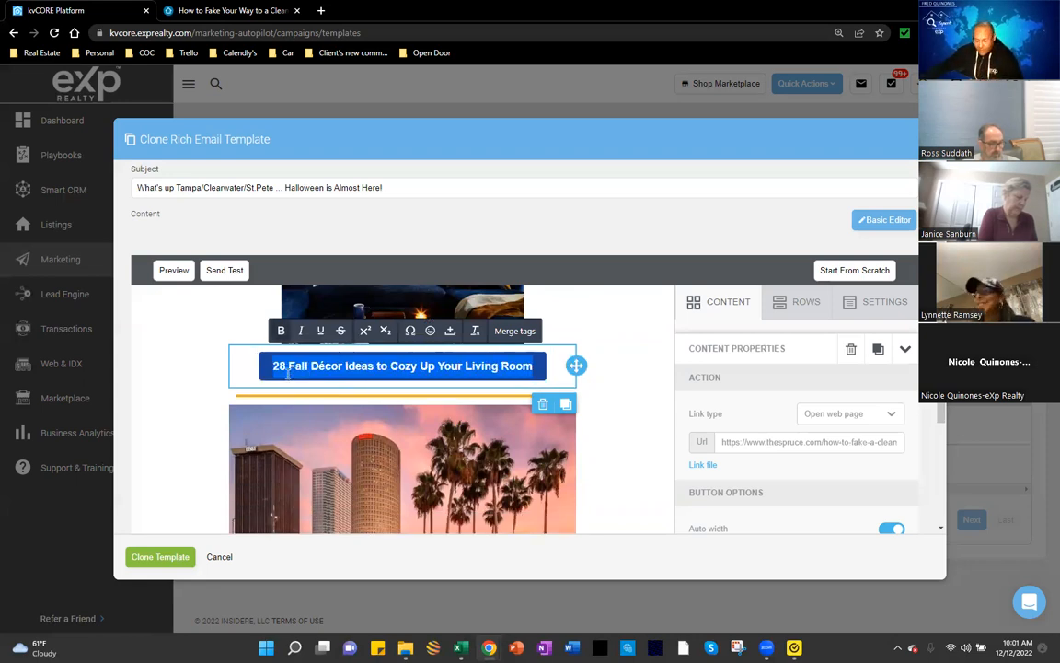
right_click(313, 368)
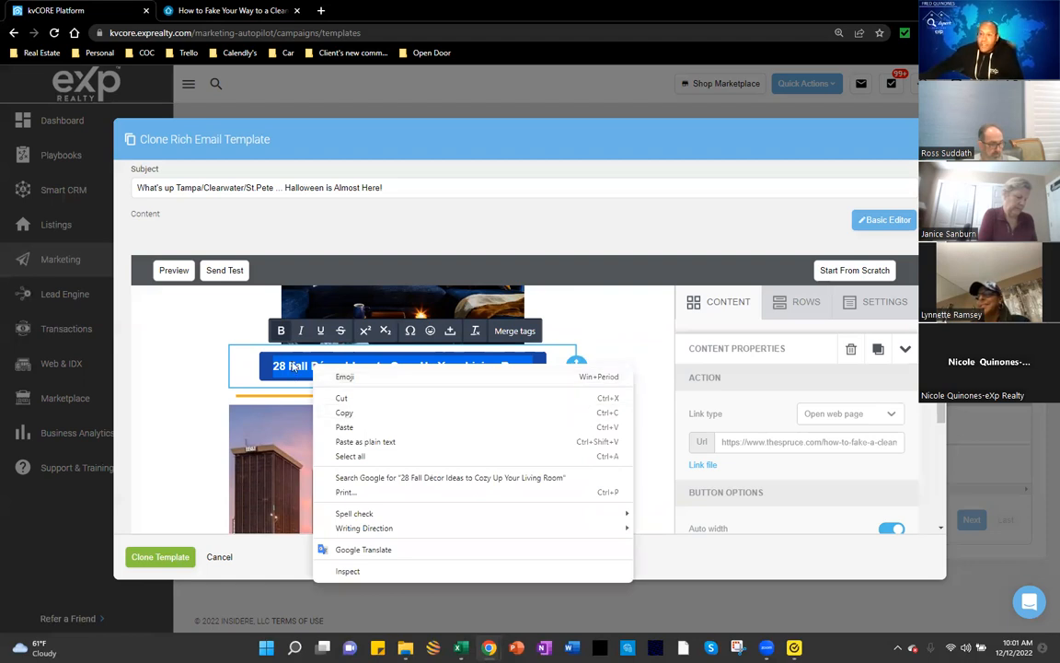
click(251, 367)
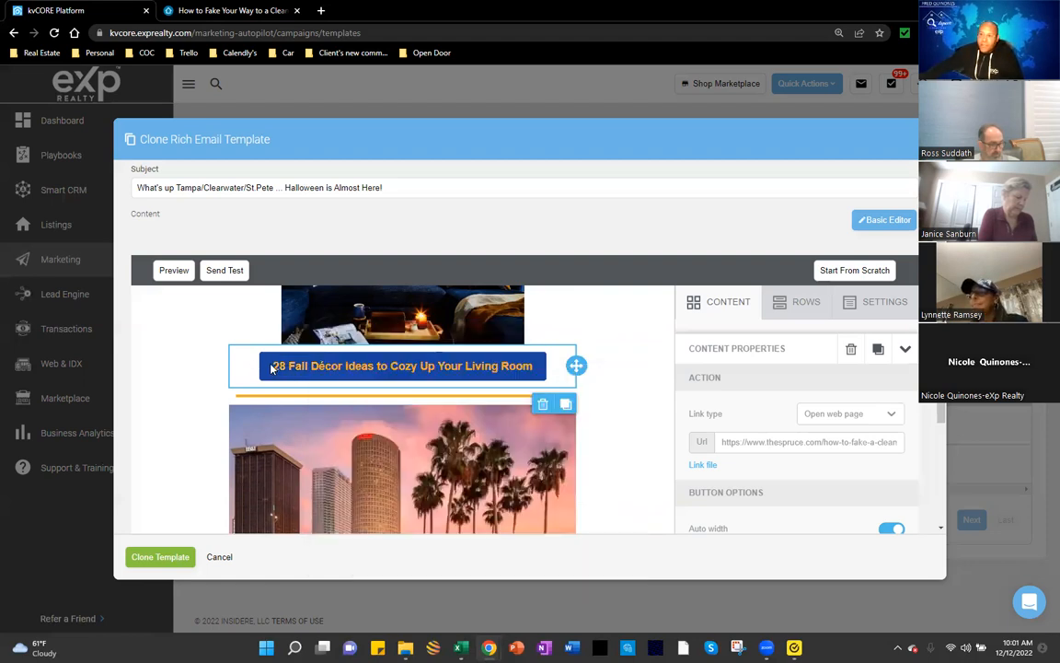
scroll(589, 423, up, 2)
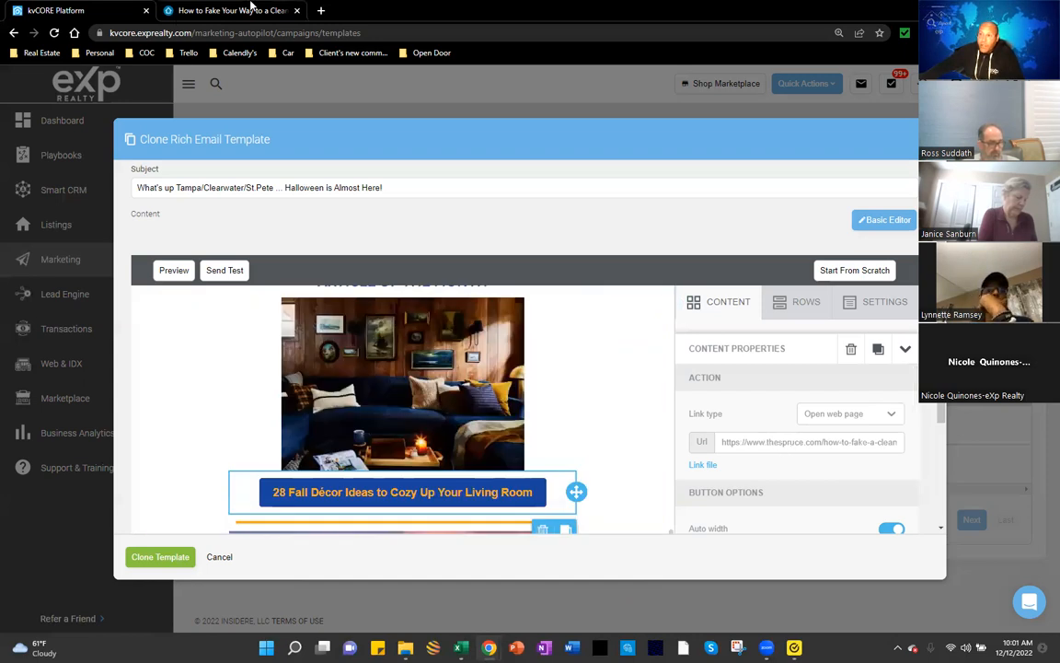
Step: Close The Spruce's sign-up popup and go back to editing the kvCORE button label
key(ctrl+Tab)
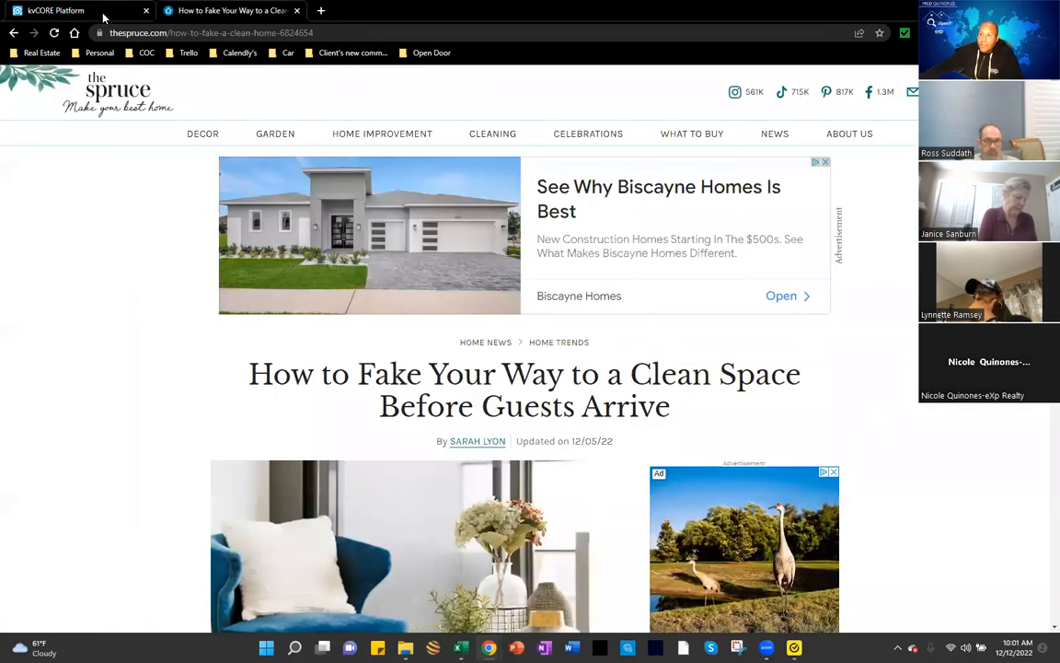
click(190, 33)
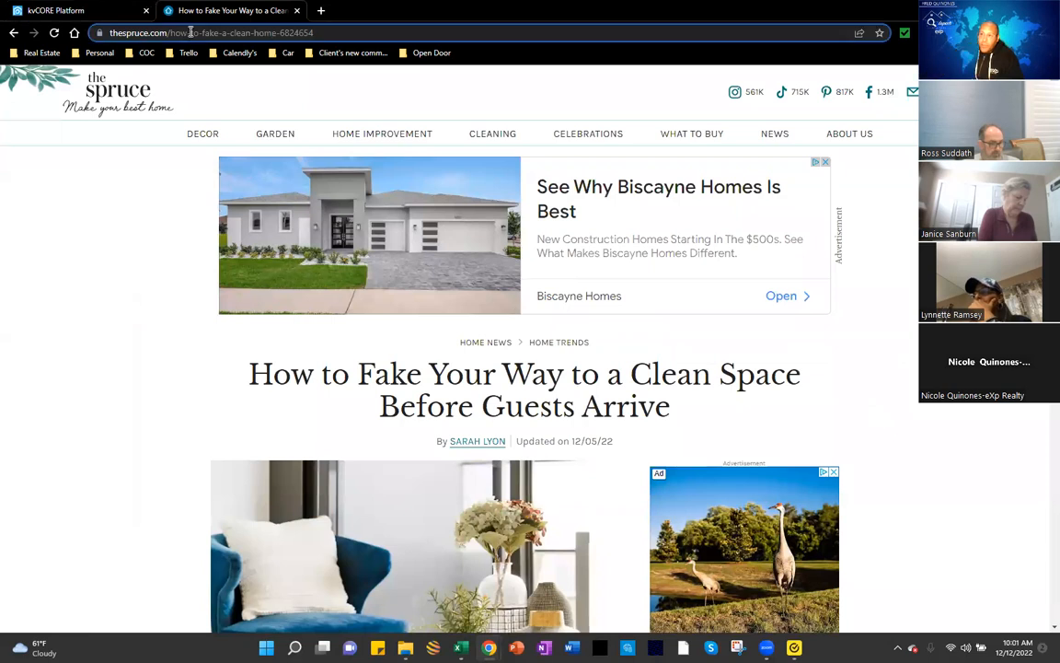
key(ctrl+Tab)
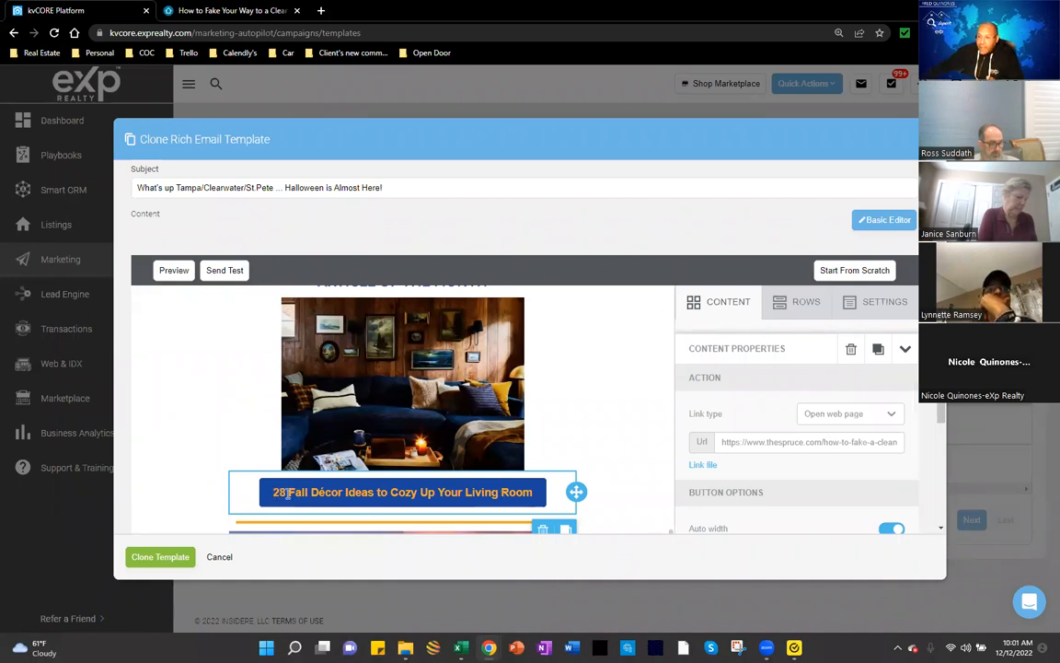
key(ctrl+Tab)
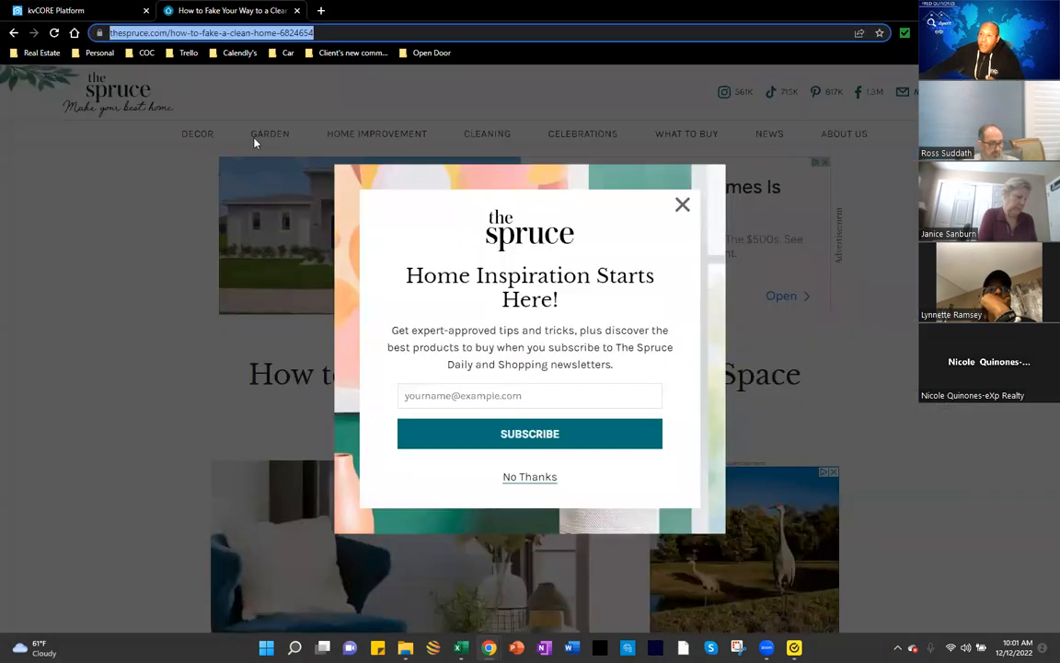
click(681, 204)
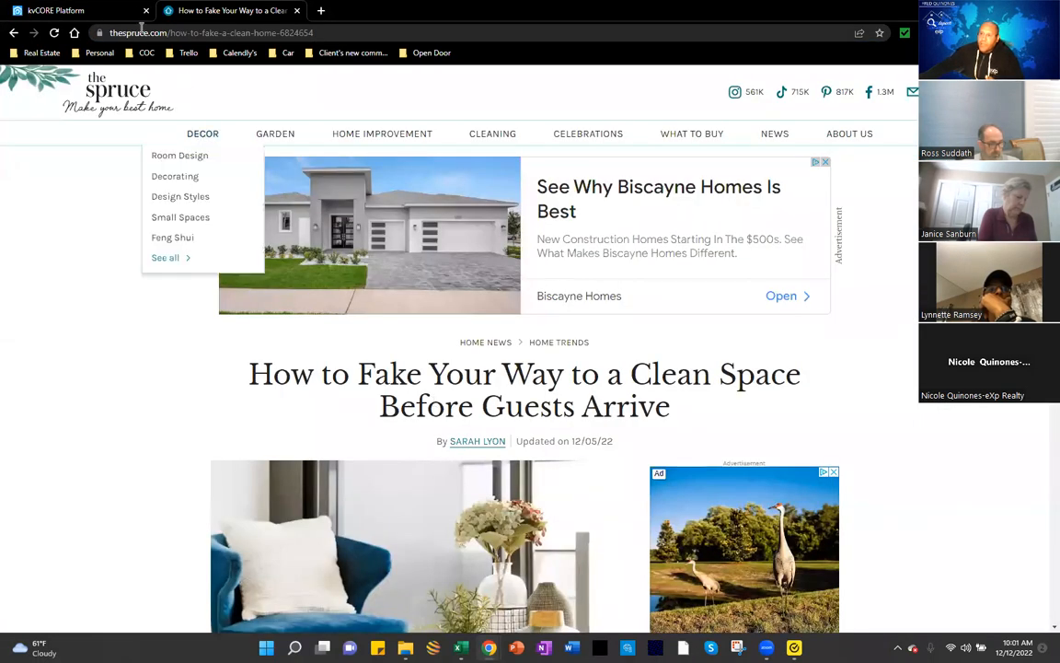
click(90, 11)
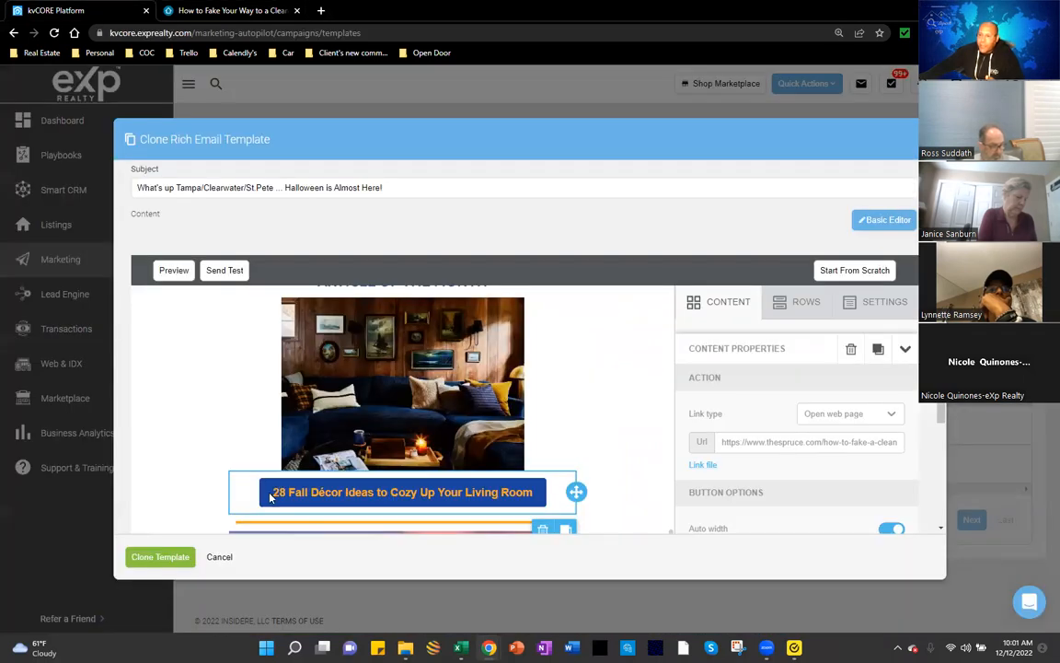
click(276, 491)
Step: Duplicate the '28 Fall Décor Ideas' article button block
drag(371, 491, 539, 495)
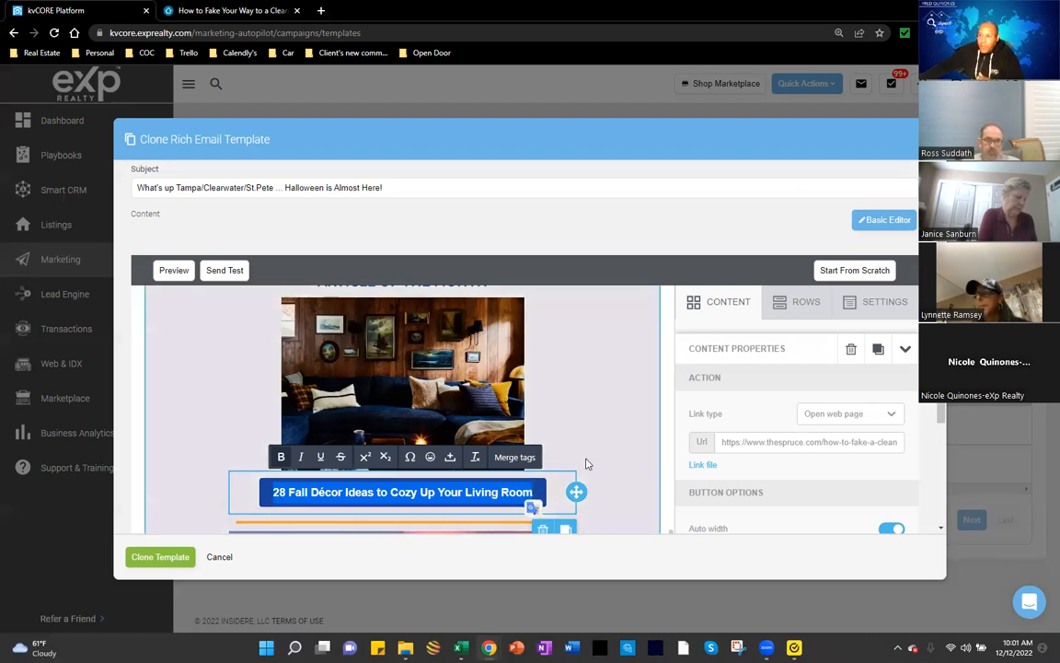
scroll(611, 440, down, 1)
click(565, 474)
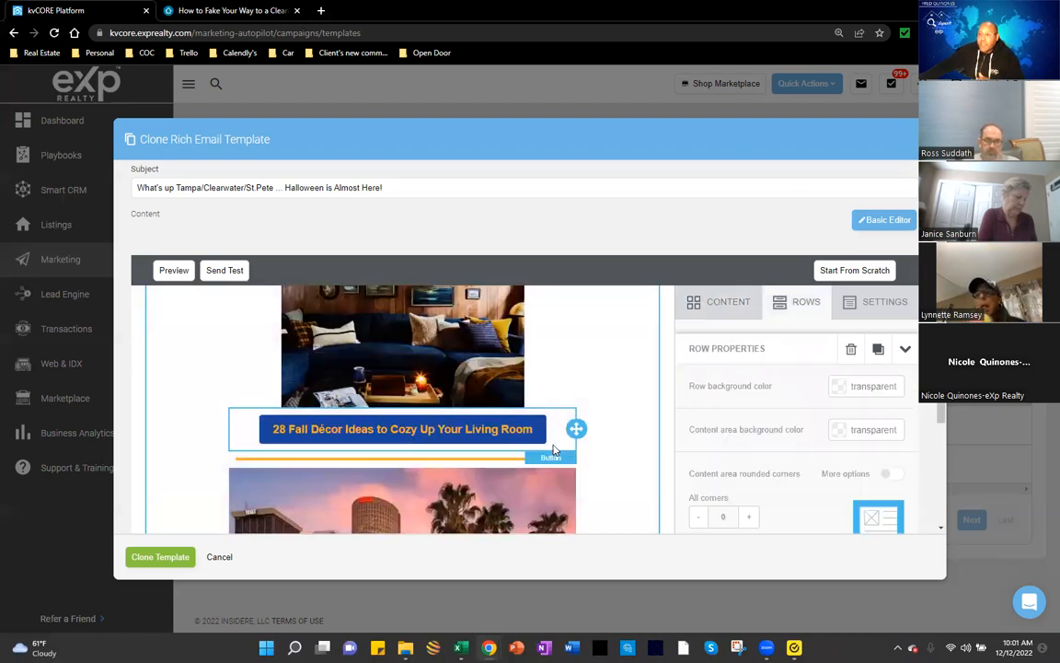
click(541, 439)
click(566, 468)
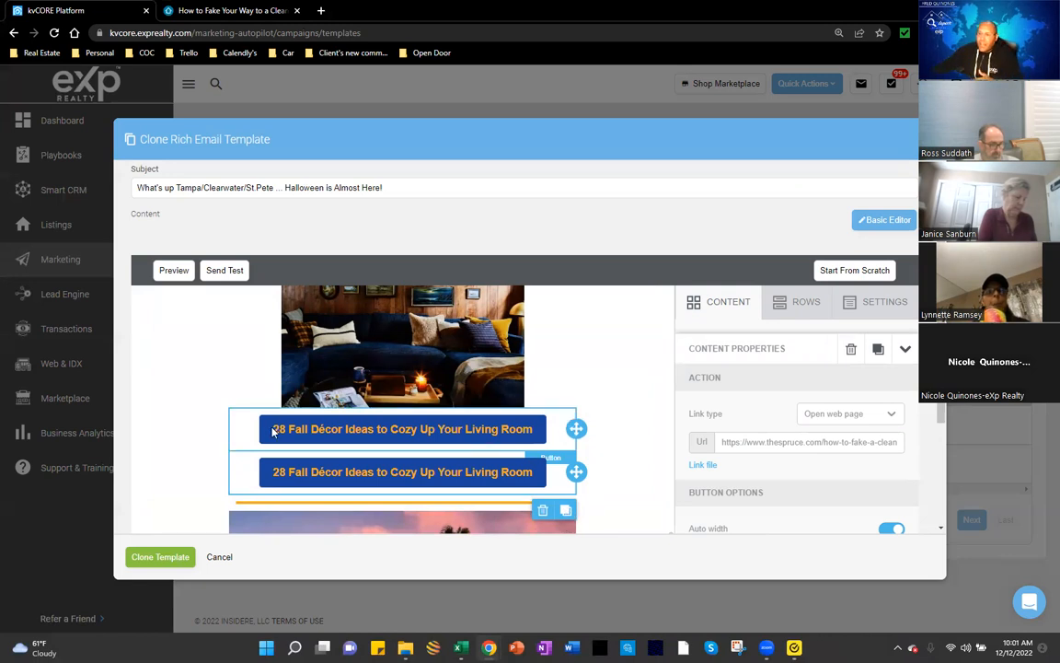
Step: Try pasting the How to Fake title into the upper label, then undo both pastes
triple_click(308, 429)
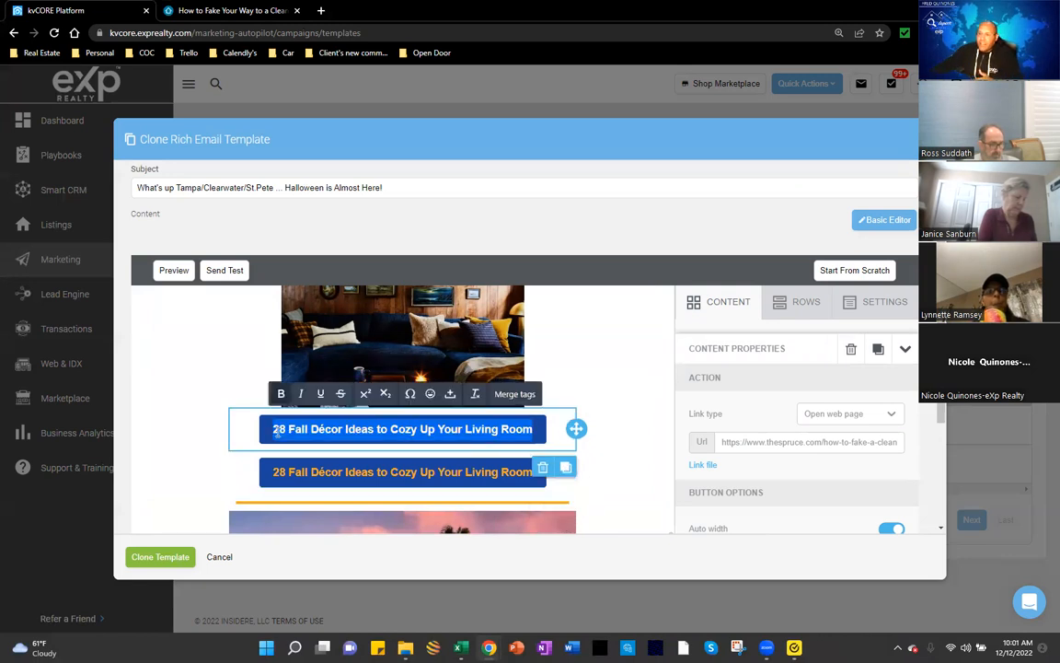
right_click(402, 430)
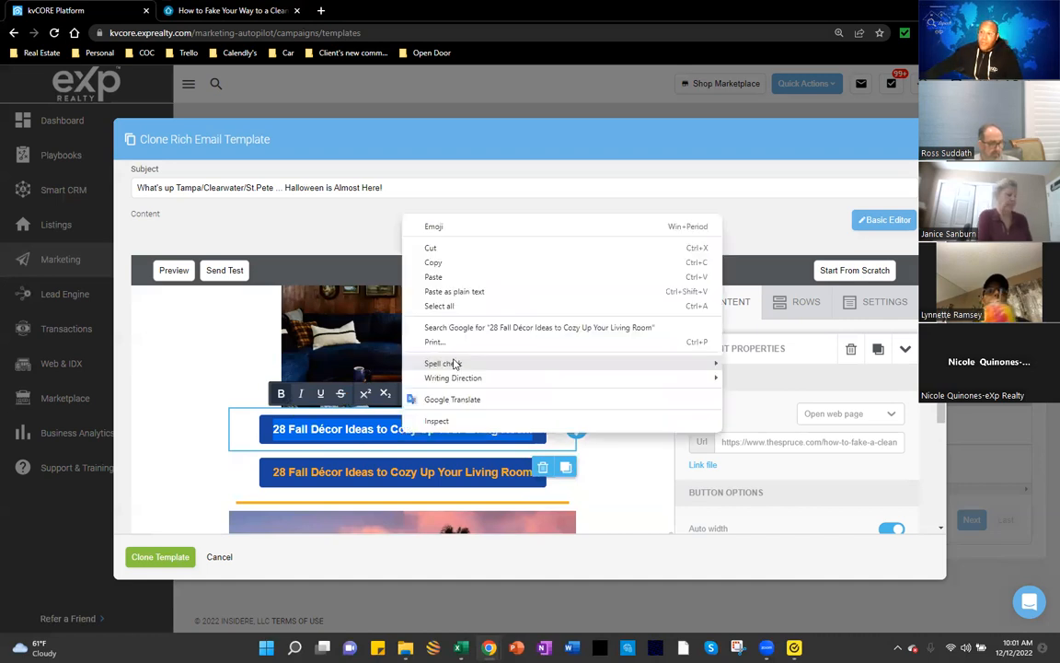
click(453, 292)
key(ctrl+z)
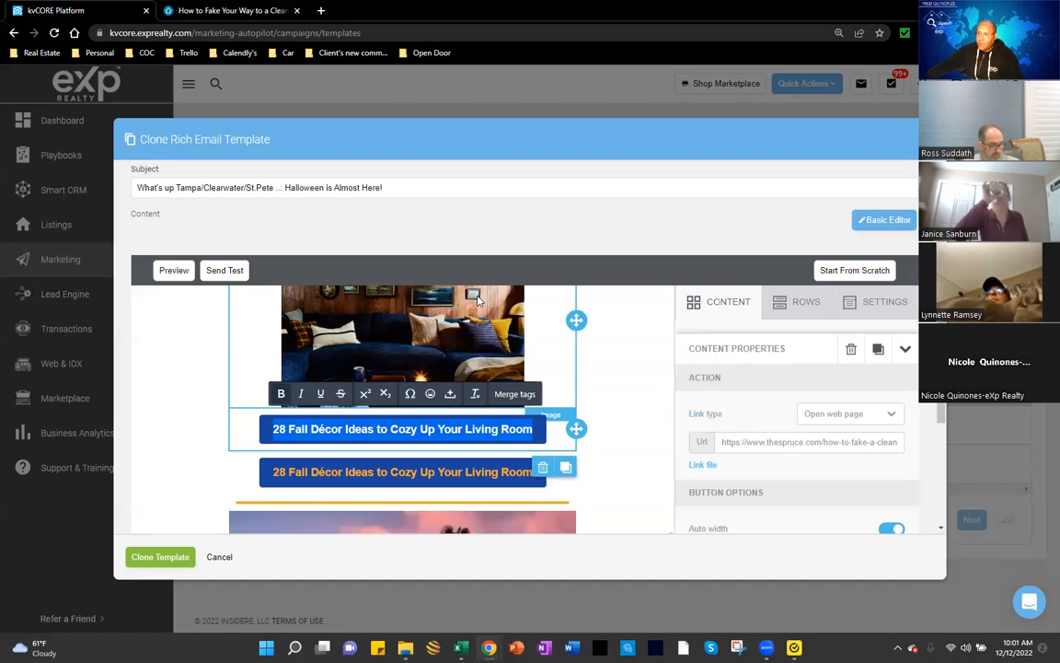
right_click(454, 425)
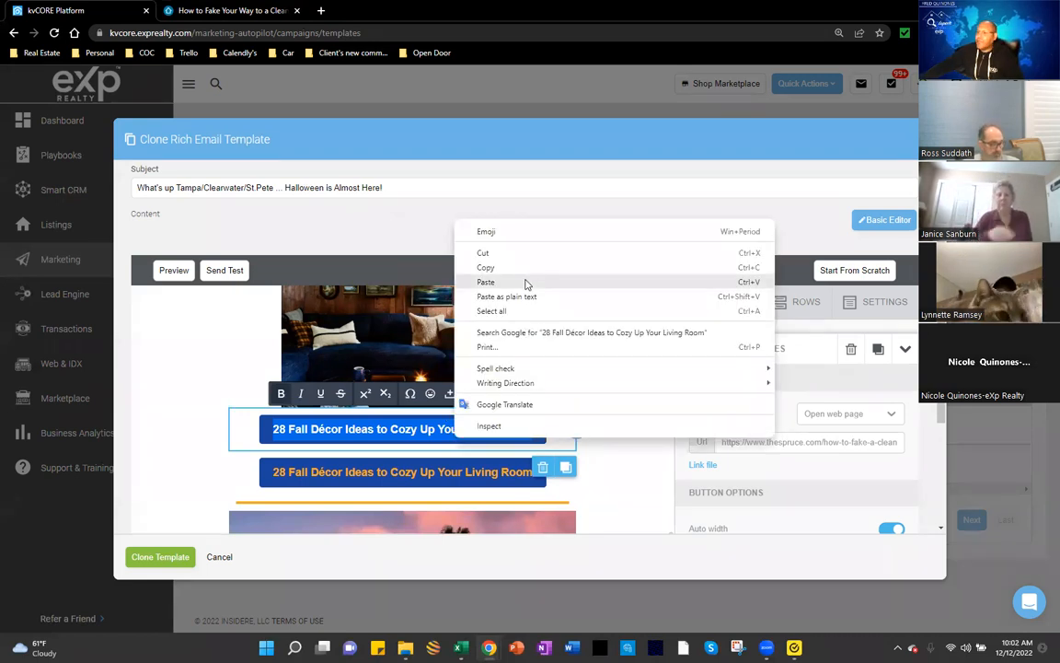
click(525, 283)
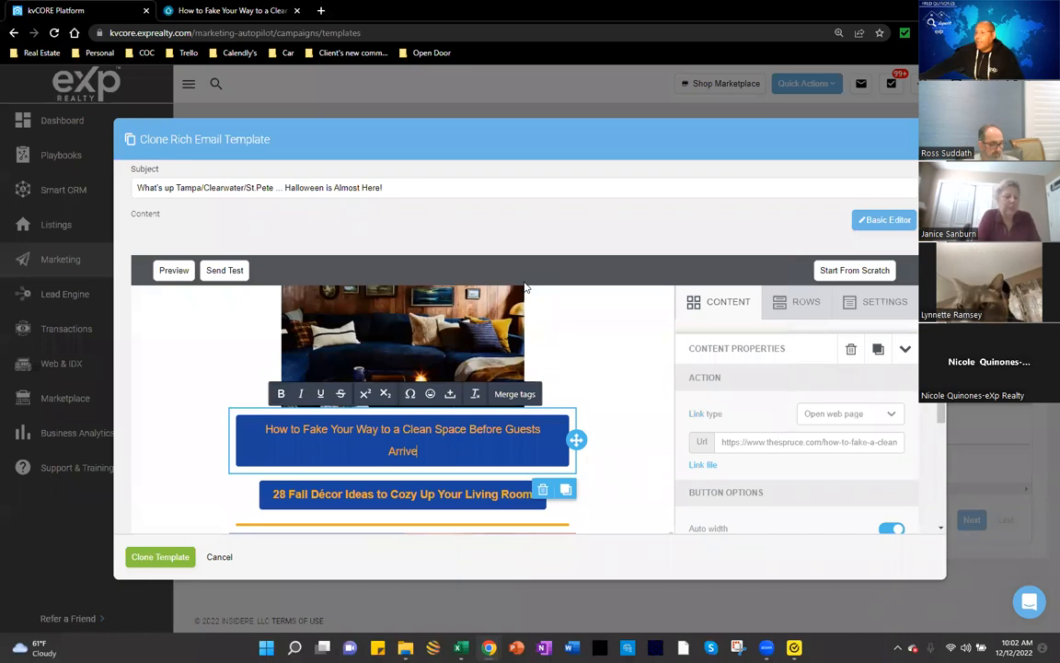
key(ctrl+z)
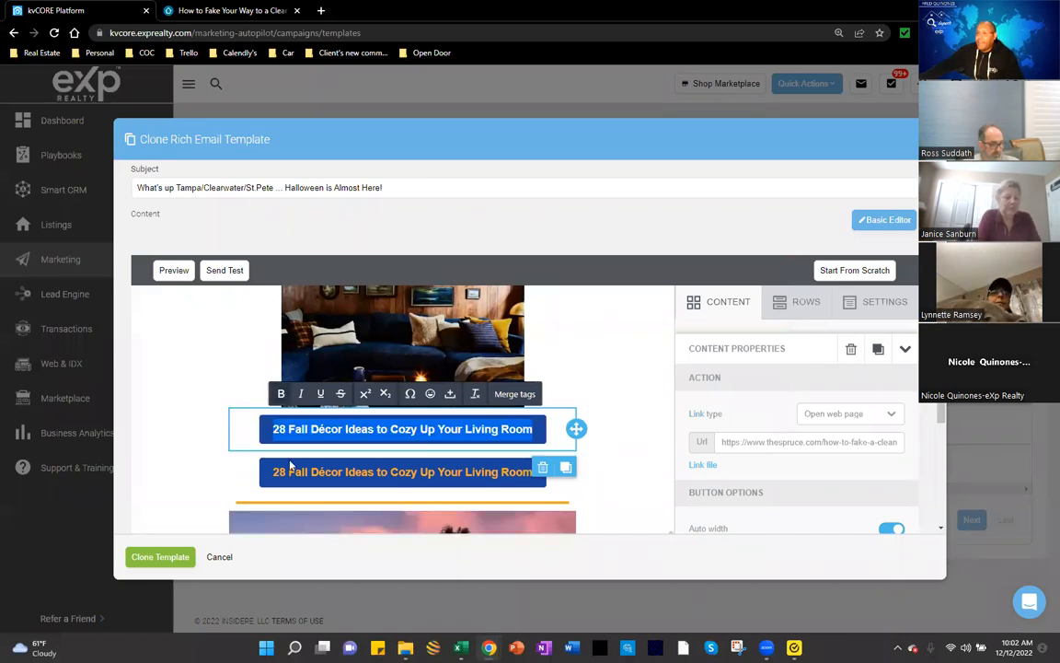
click(276, 432)
triple_click(281, 431)
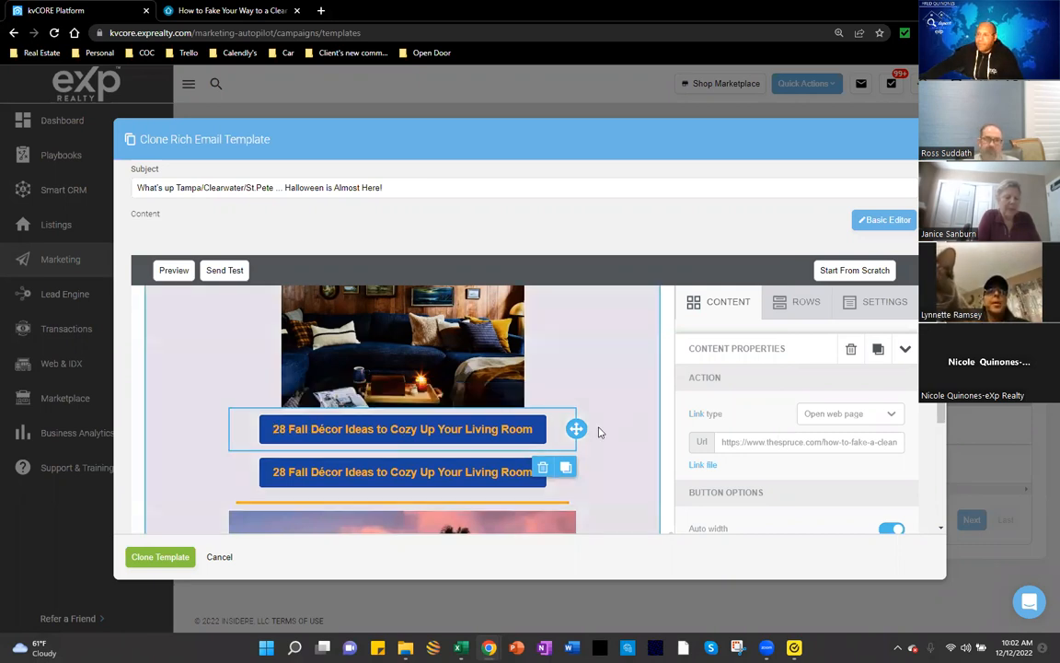
click(535, 444)
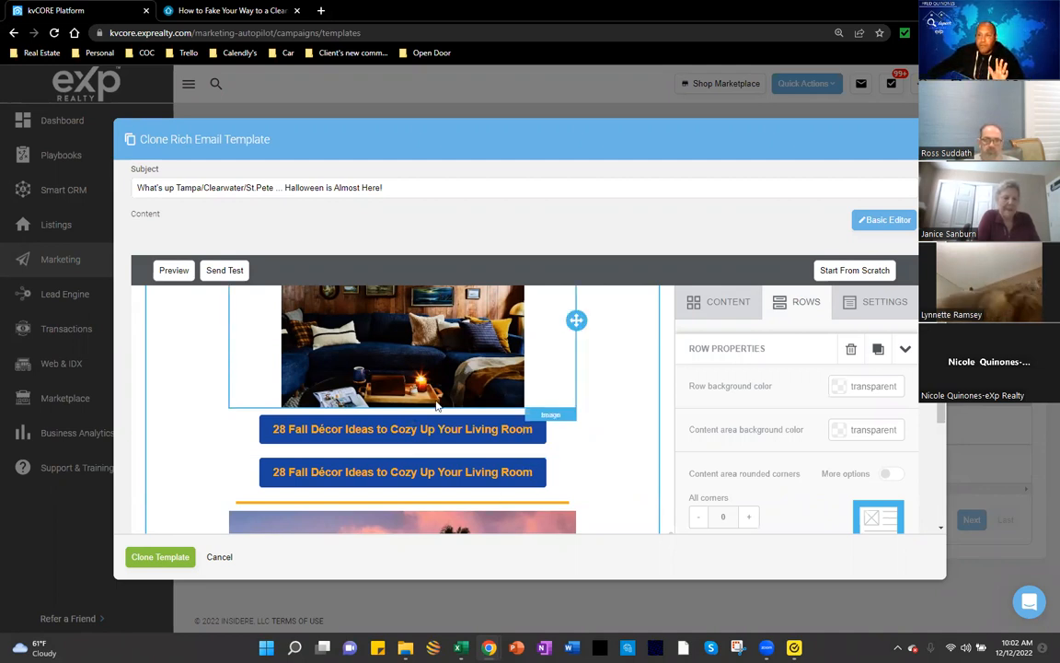
scroll(443, 352, down, 2)
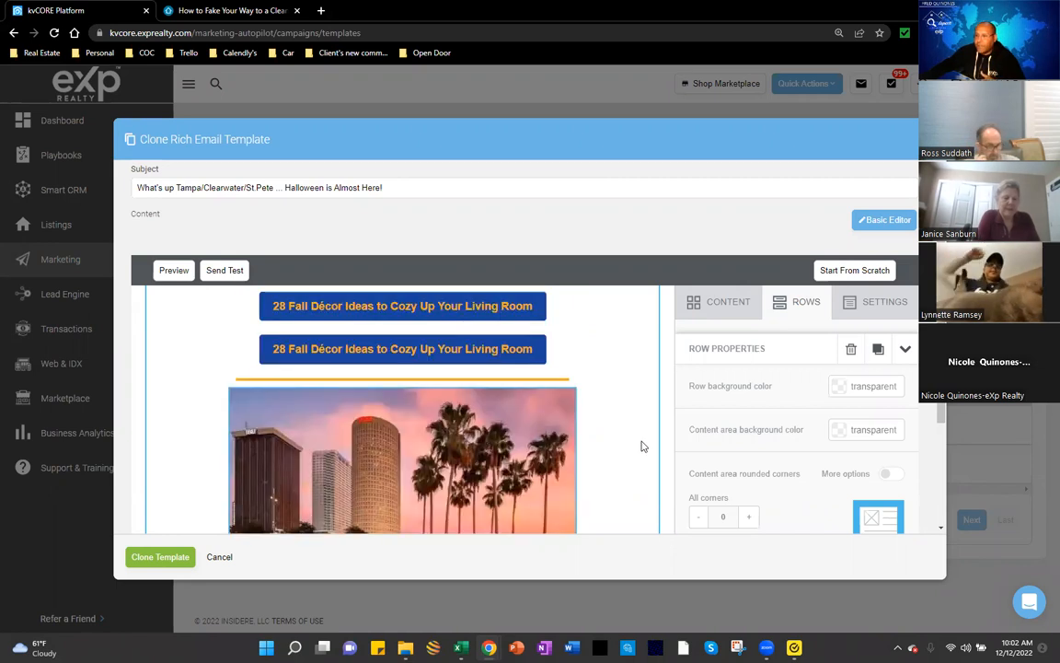
scroll(424, 360, down, 3)
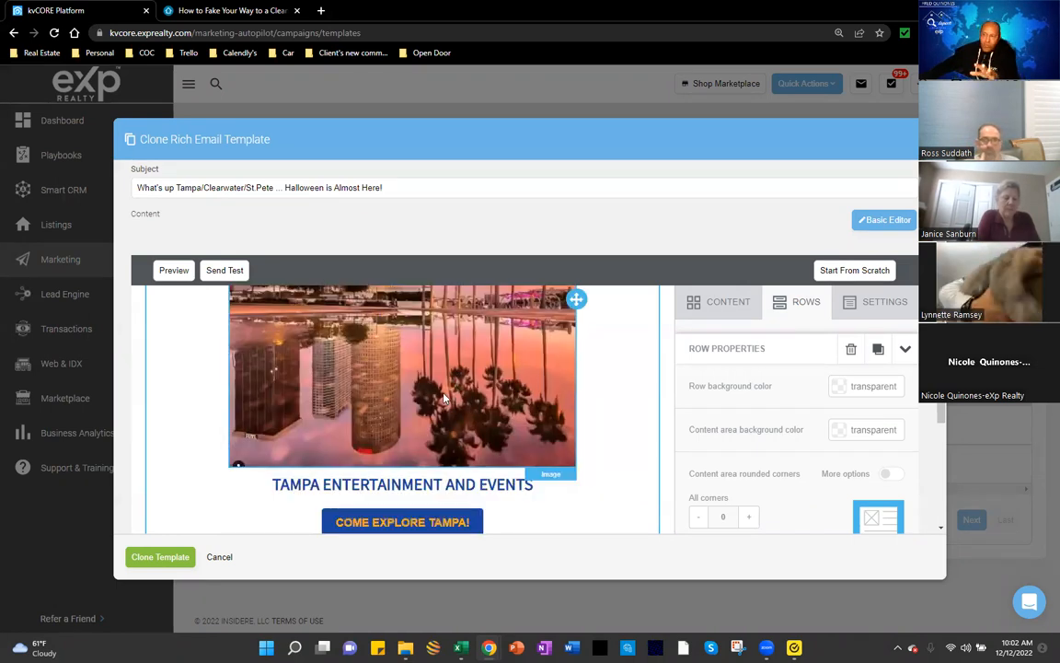
scroll(436, 399, up, 3)
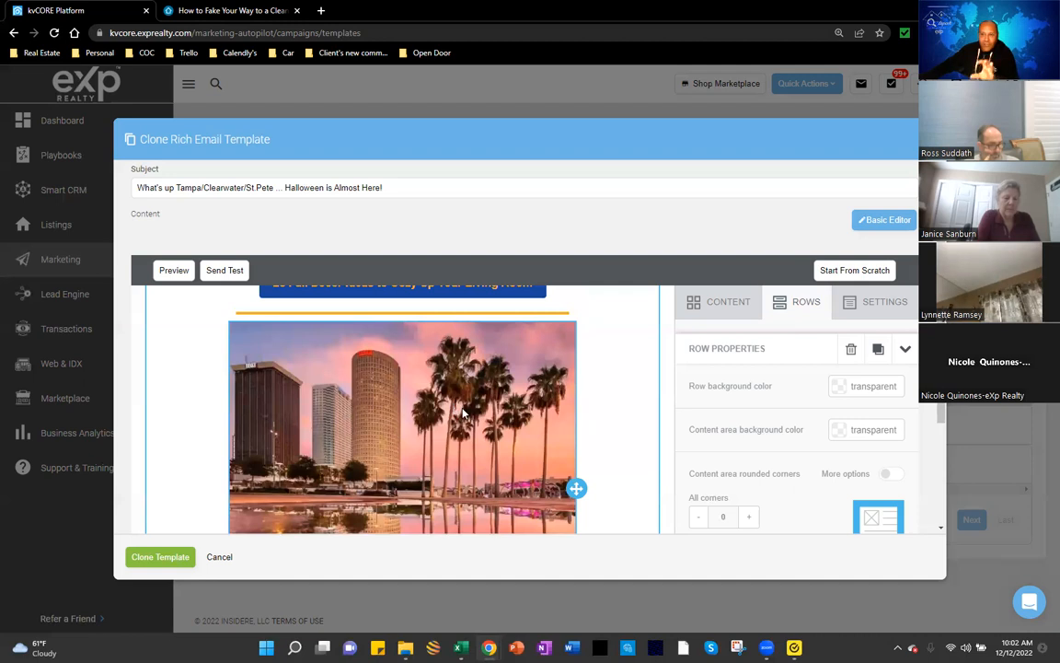
scroll(410, 375, down, 3)
scroll(415, 368, down, 1)
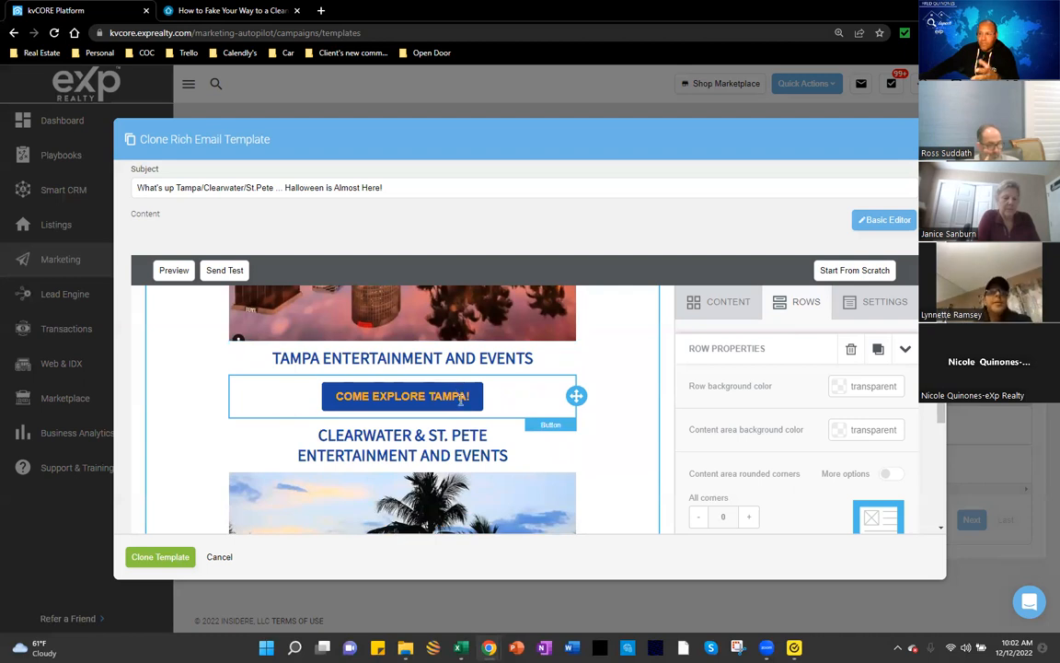
scroll(460, 398, down, 3)
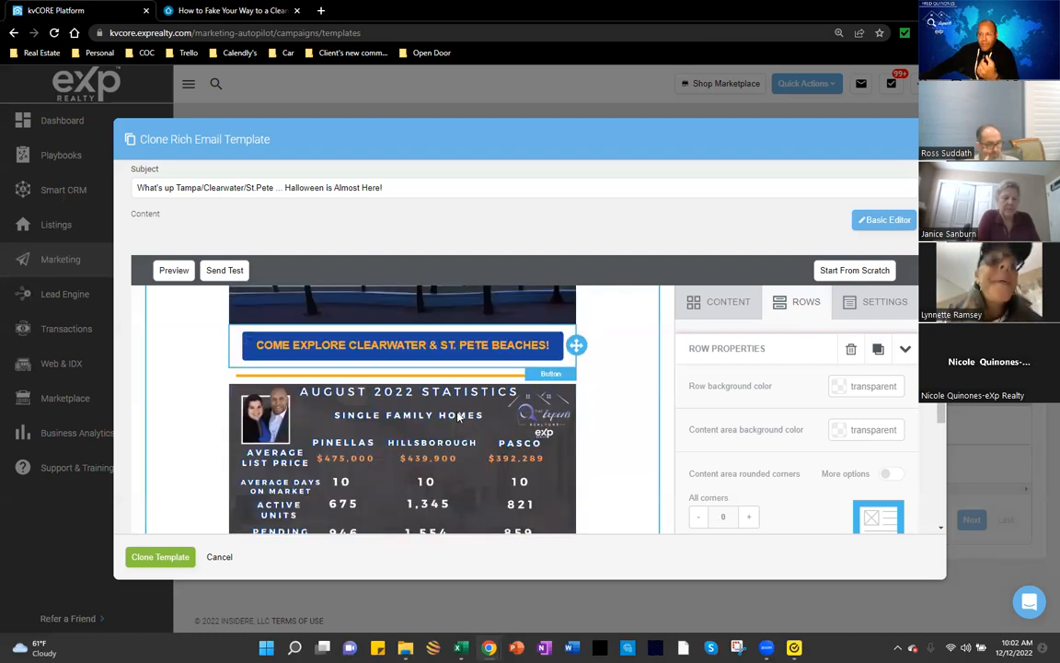
scroll(458, 414, down, 1)
click(457, 412)
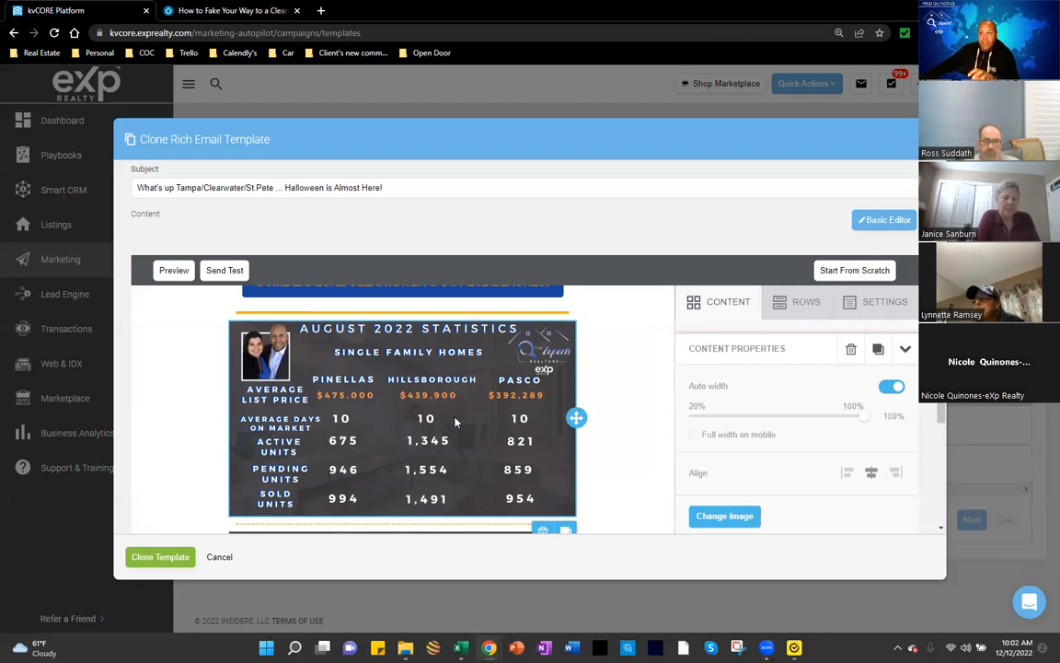
scroll(455, 421, down, 3)
scroll(456, 422, down, 5)
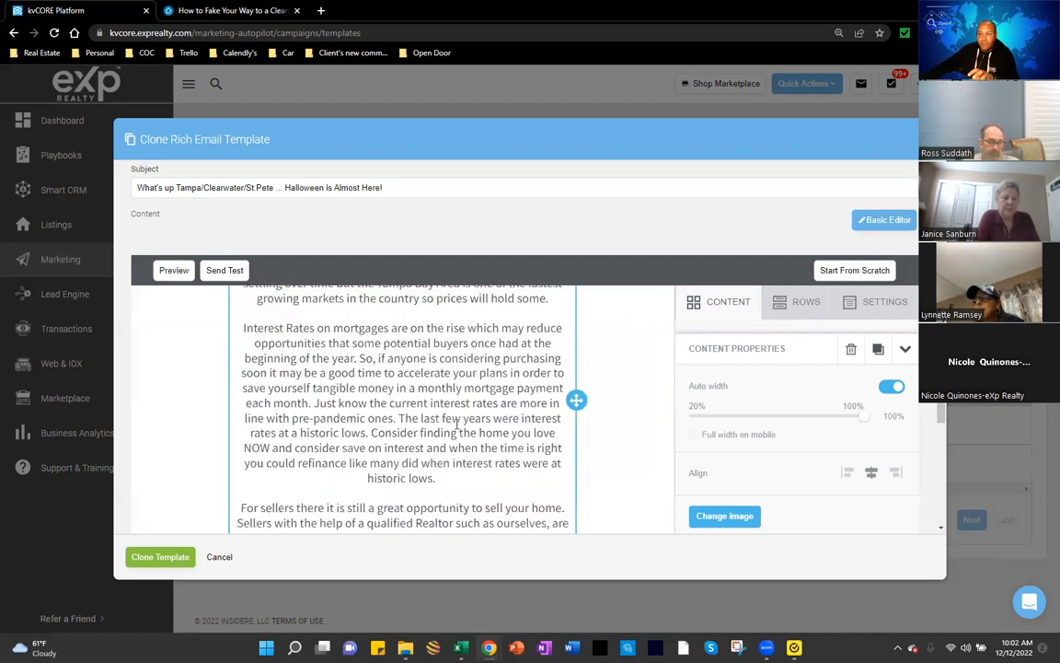
scroll(479, 409, down, 5)
scroll(479, 409, up, 5)
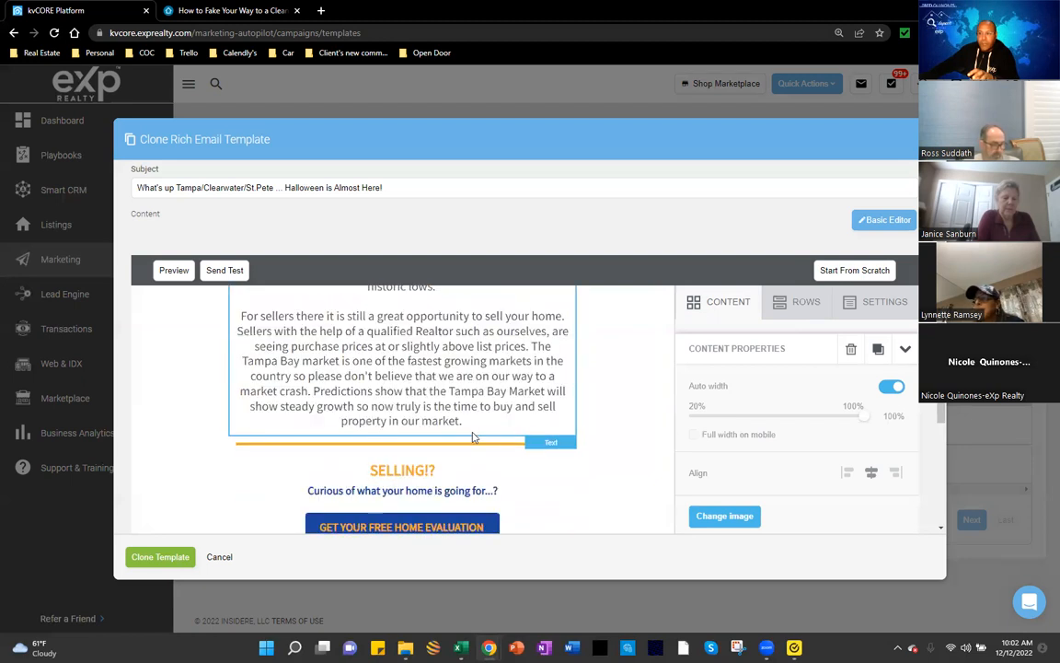
scroll(451, 405, down, 3)
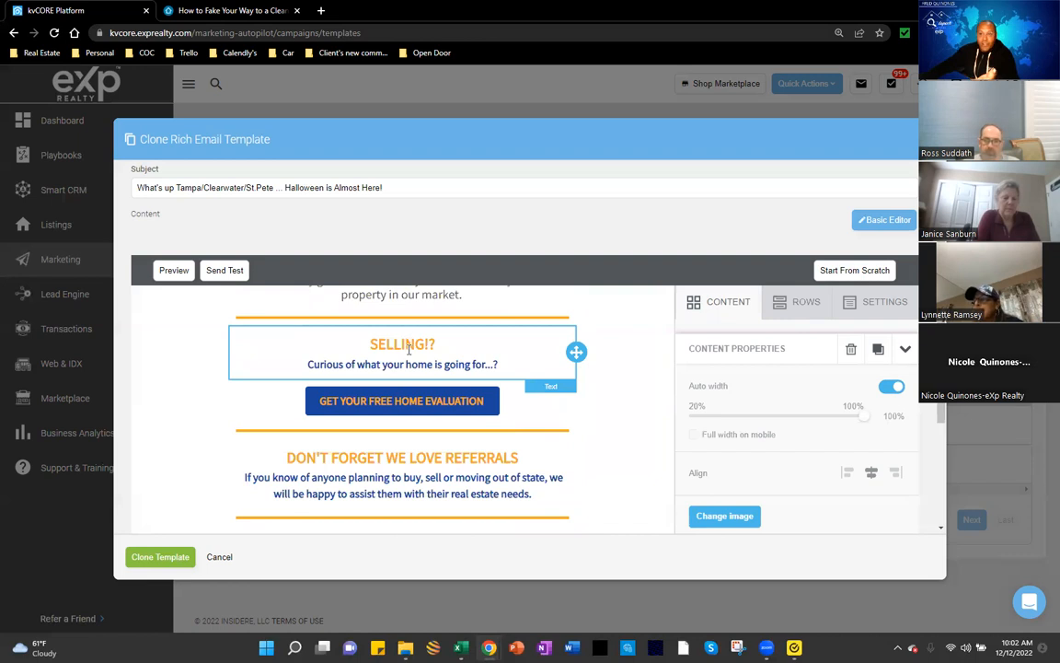
scroll(419, 348, down, 1)
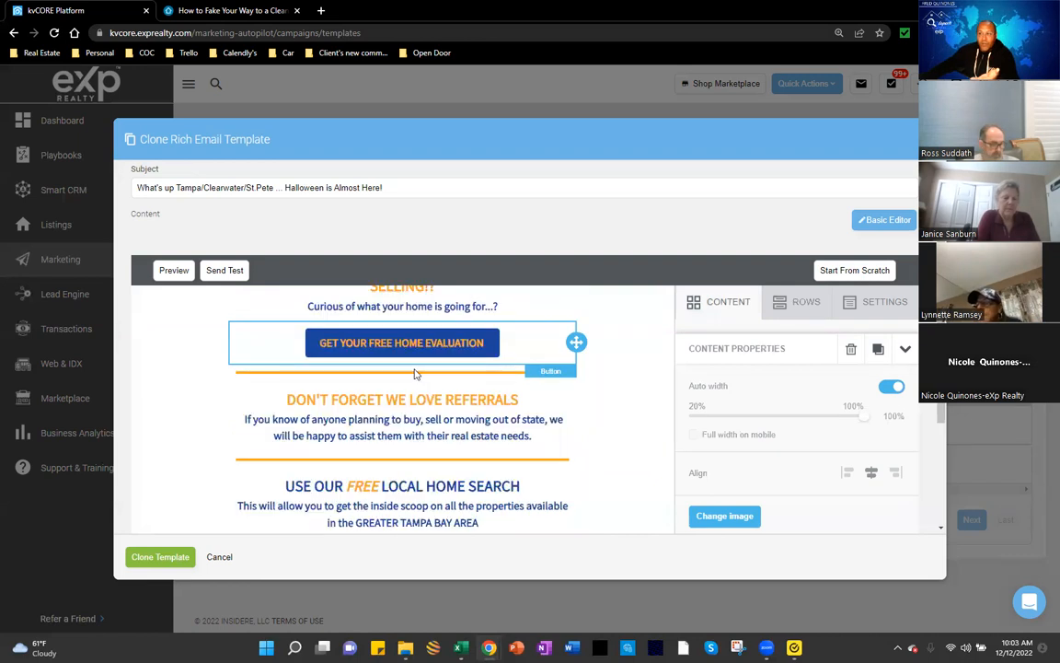
Step: Select the GET YOUR FREE HOME EVALUATION button to view its Url
click(427, 346)
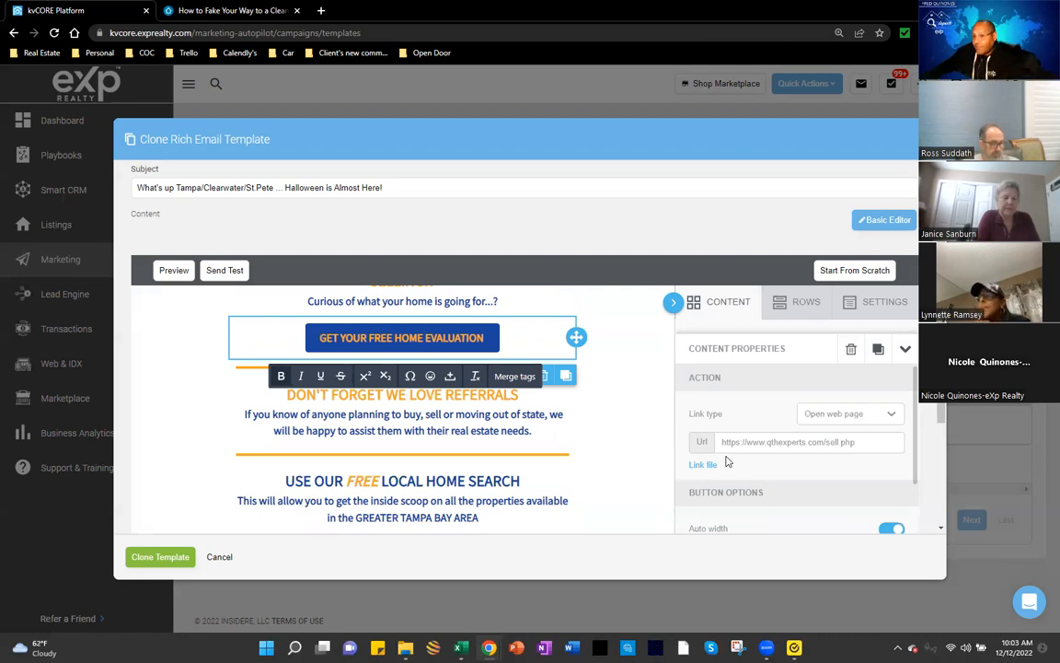
scroll(723, 467, down, 1)
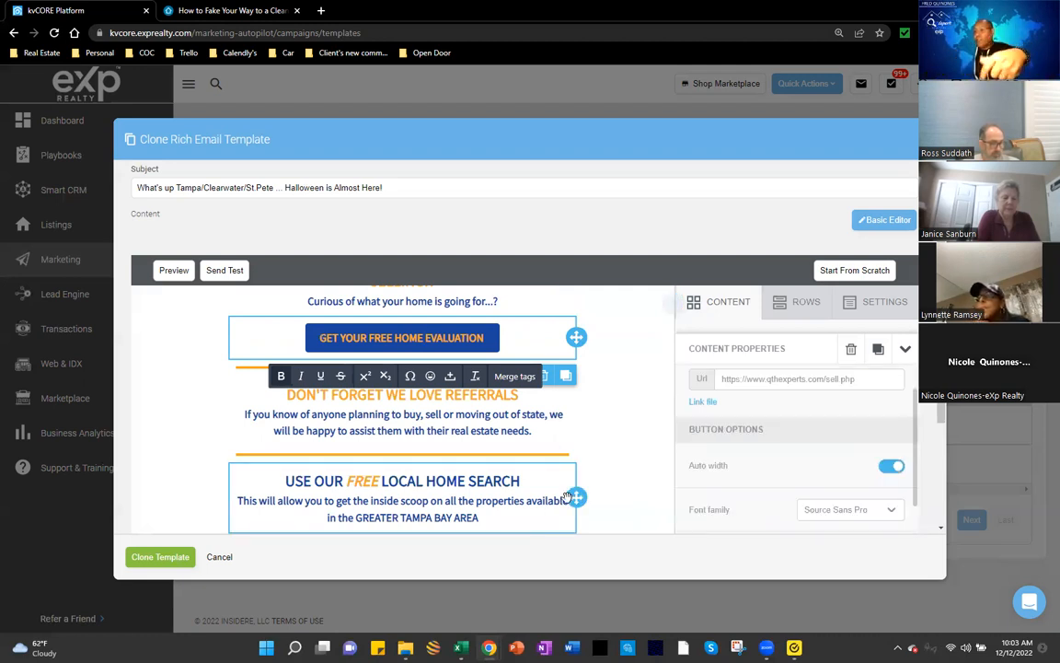
scroll(469, 446, down, 2)
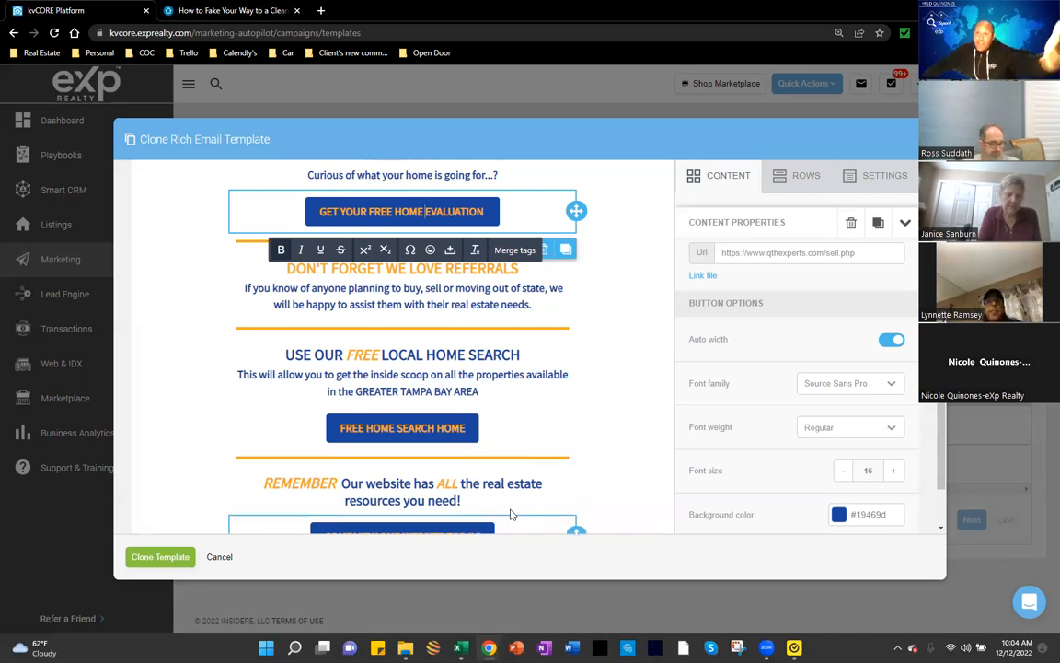
scroll(650, 398, down, 1)
Step: Select the FEATURED | DID YOU KNOW video block to view its YouTube Url
scroll(645, 407, up, 10)
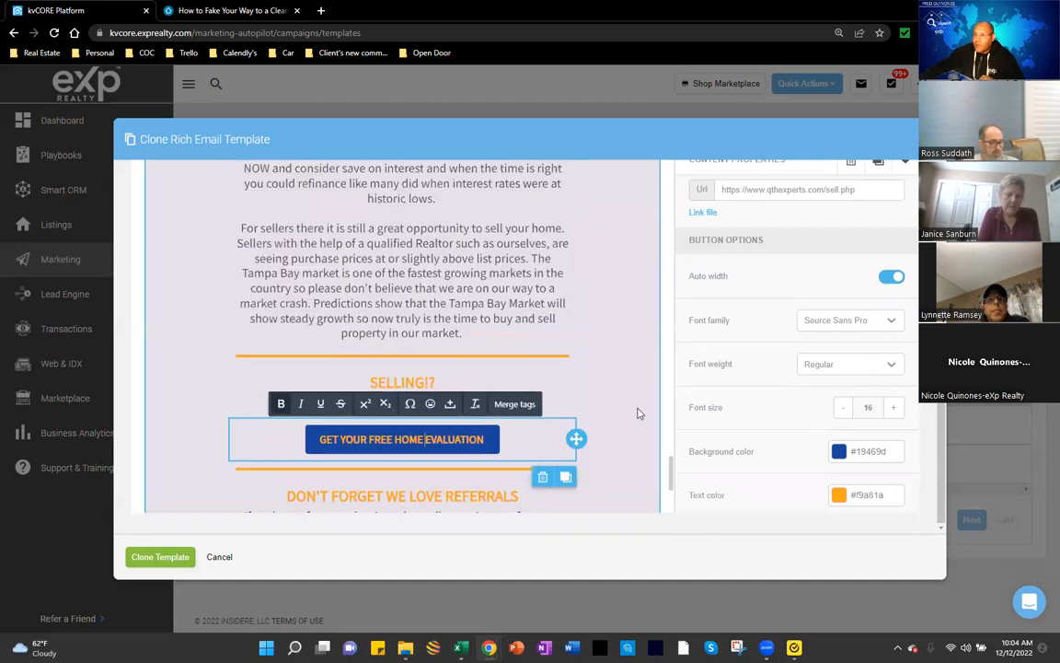
scroll(643, 356, up, 10)
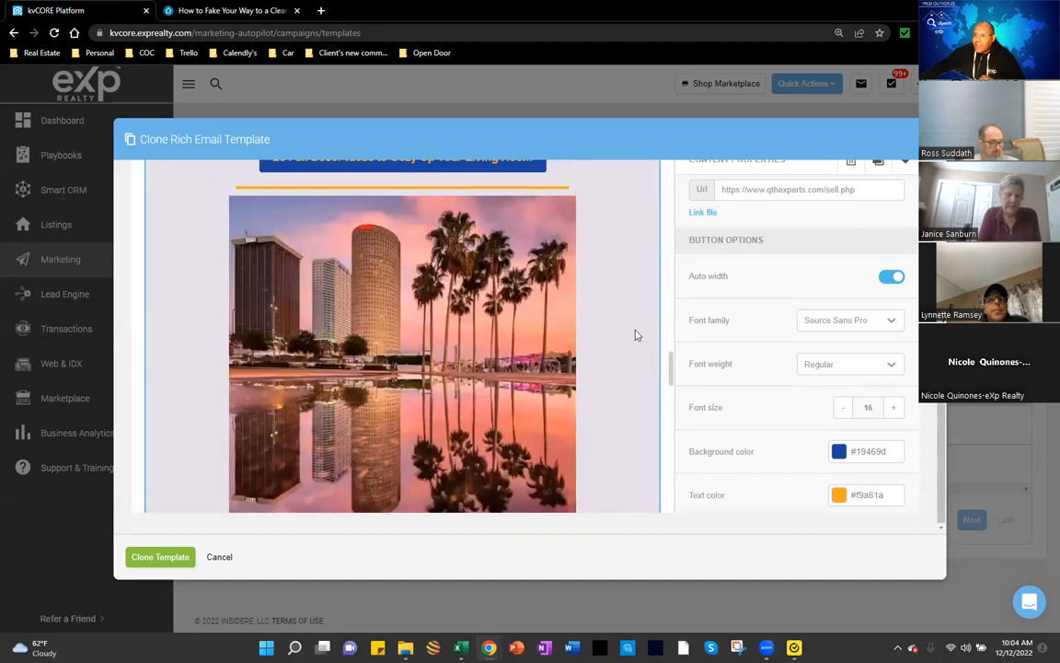
scroll(625, 344, down, 2)
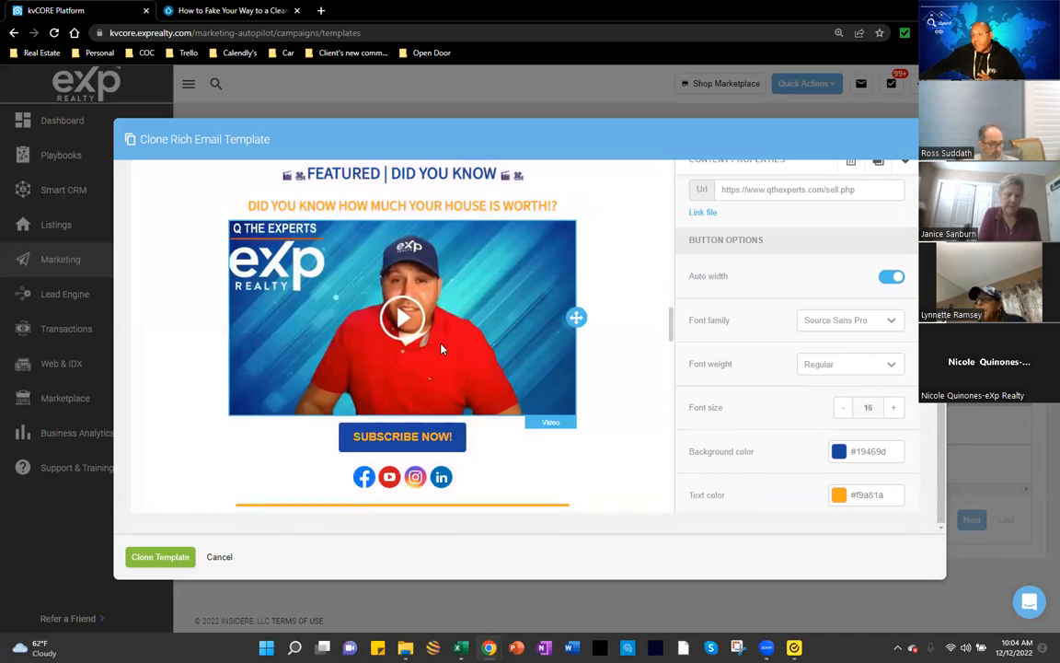
click(418, 302)
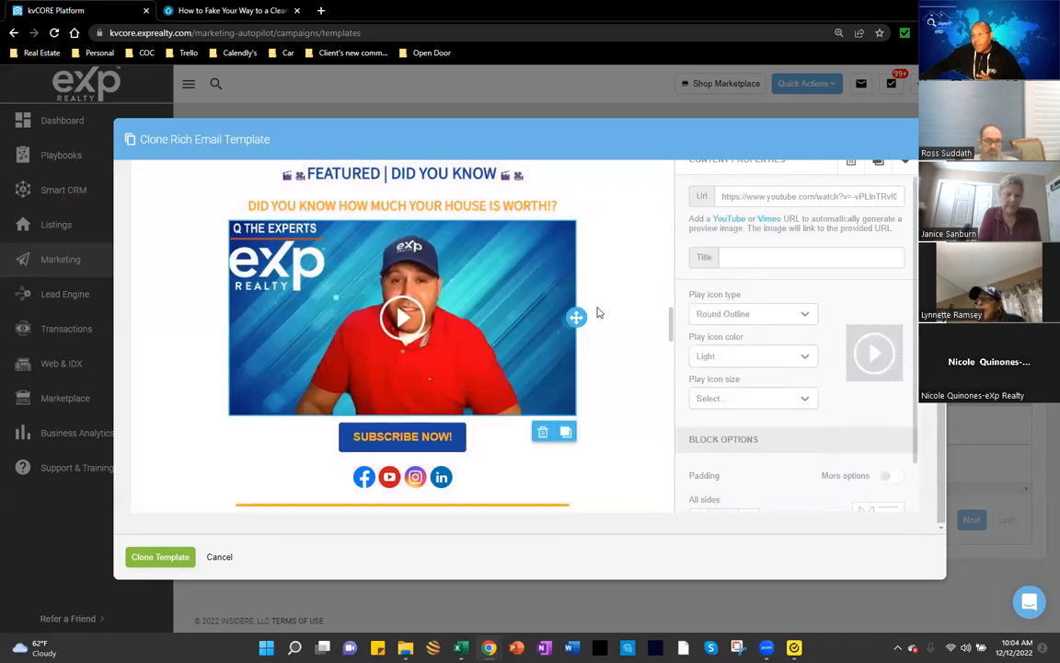
scroll(596, 313, up, 4)
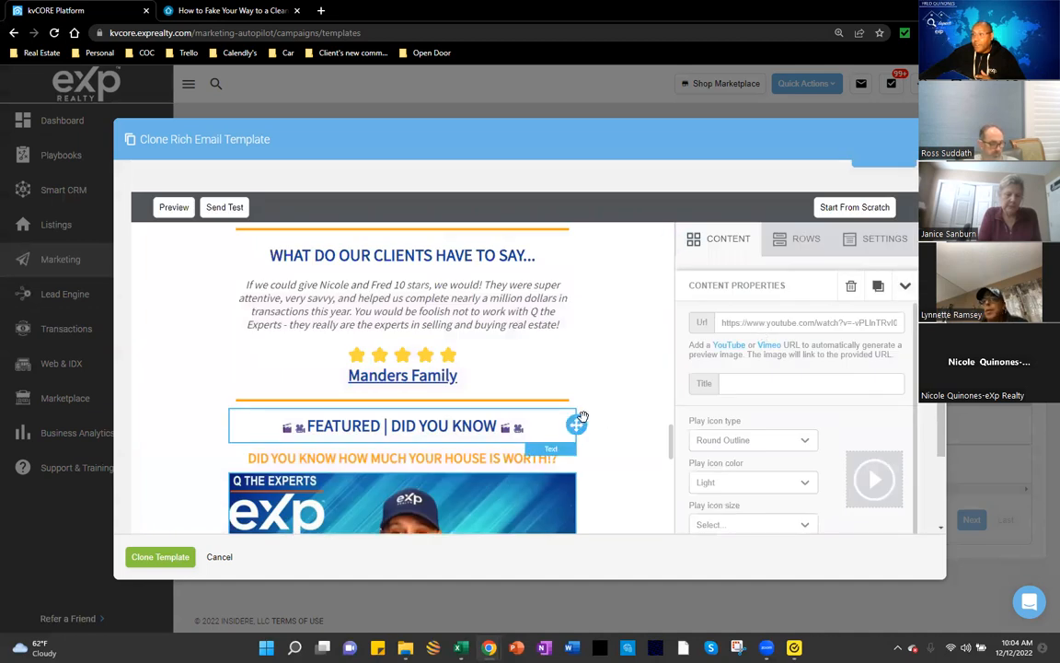
scroll(608, 393, down, 2)
scroll(609, 394, down, 1)
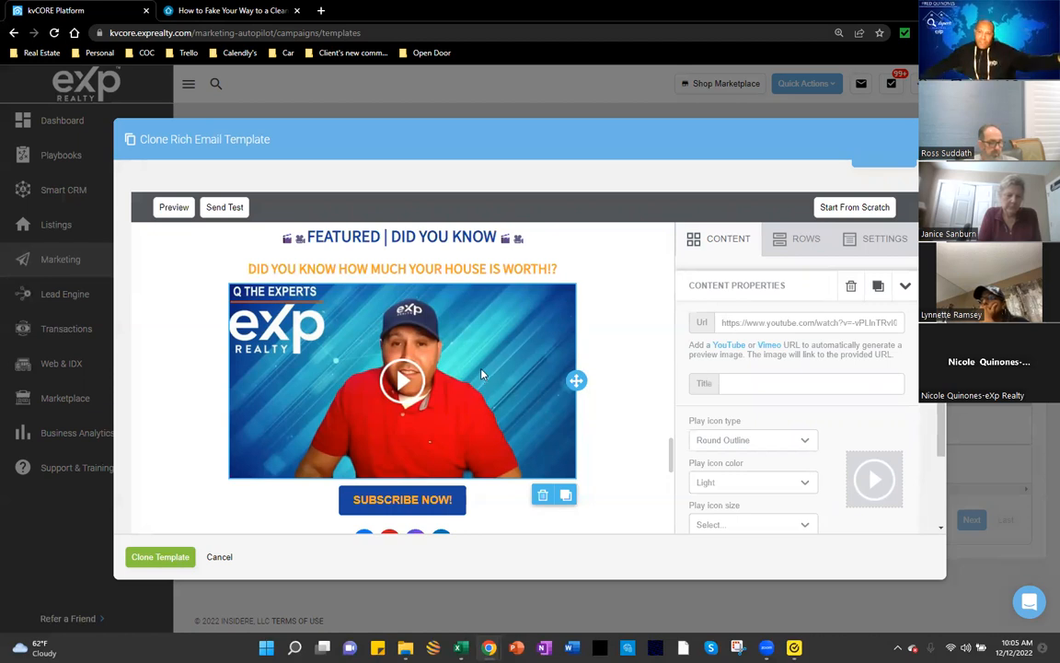
Step: Drag a VIDEO block from CONTENT above the featured video and open its url setting
click(727, 250)
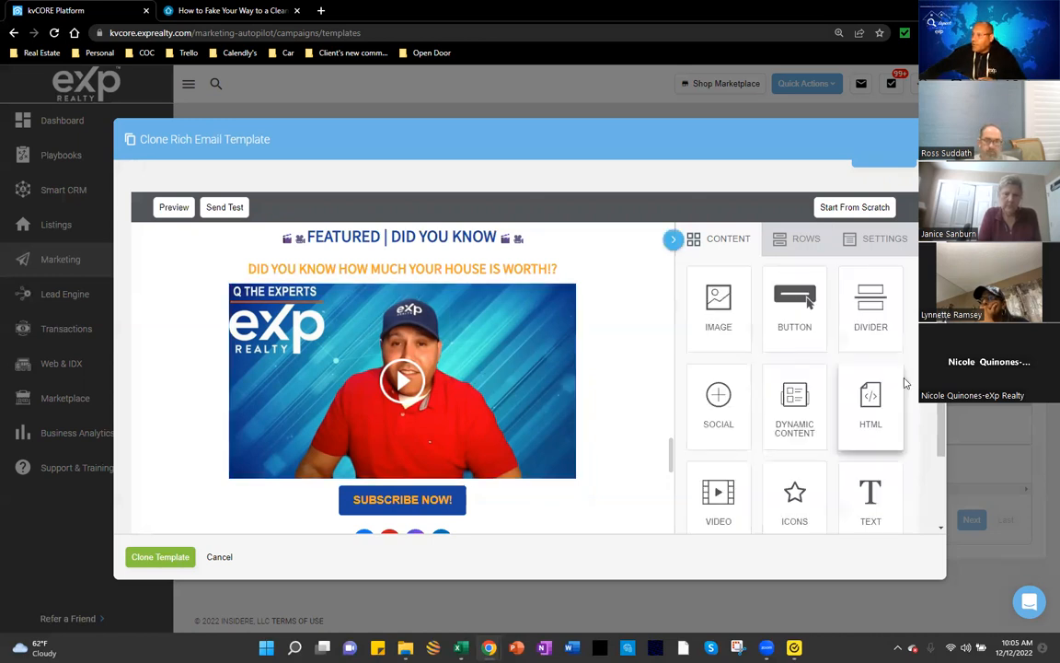
scroll(899, 390, down, 1)
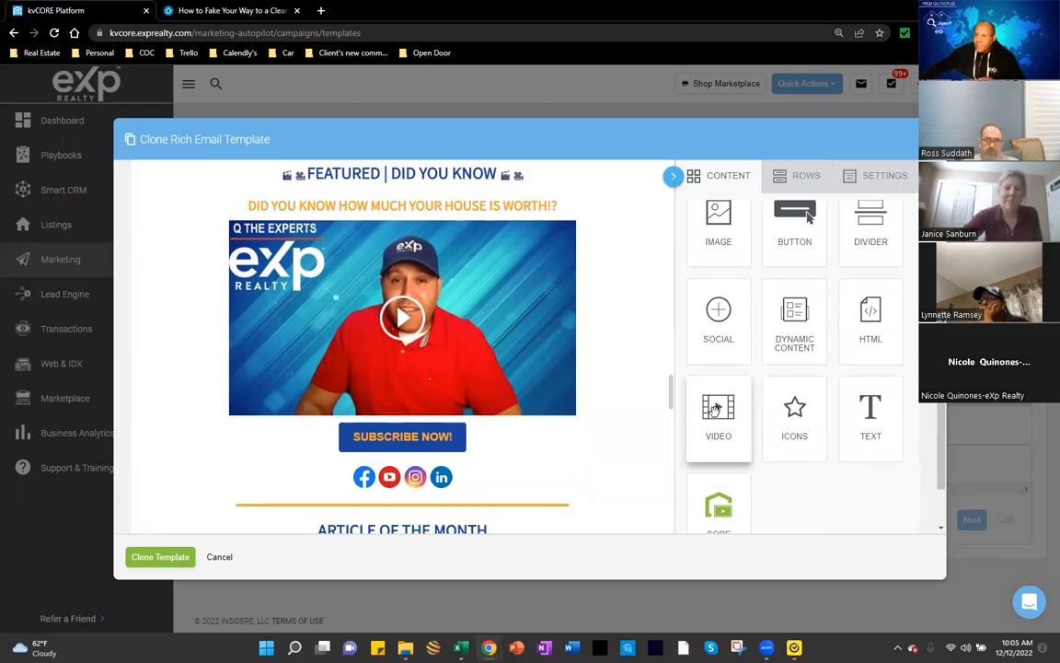
mouse_move(715, 409)
mouse_down()
mouse_move(716, 433)
mouse_move(446, 224)
mouse_move(429, 304)
mouse_up()
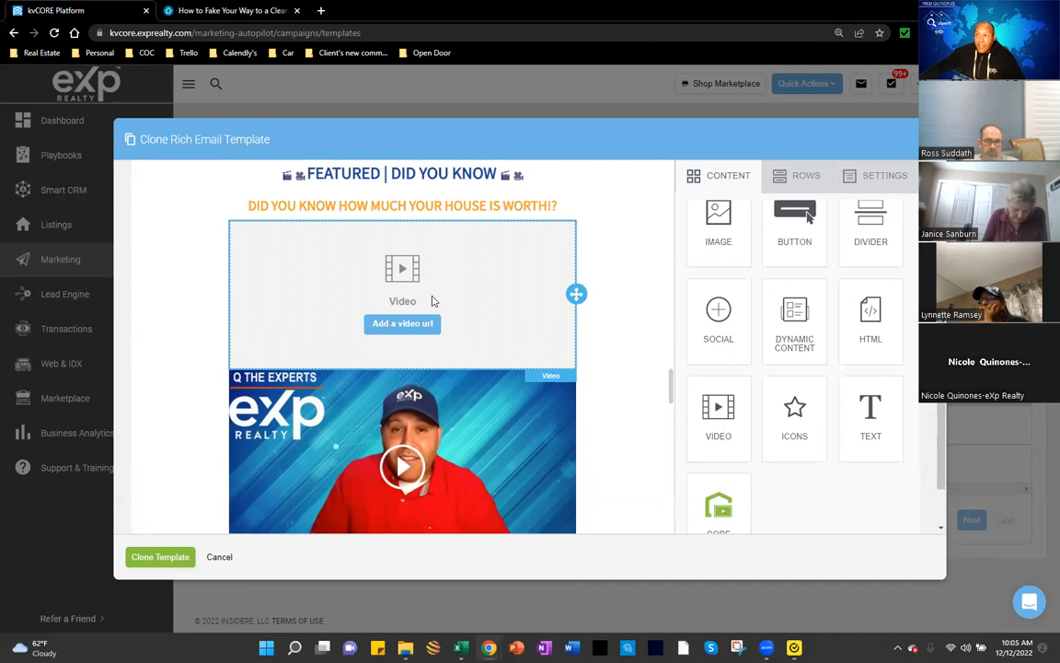
click(402, 324)
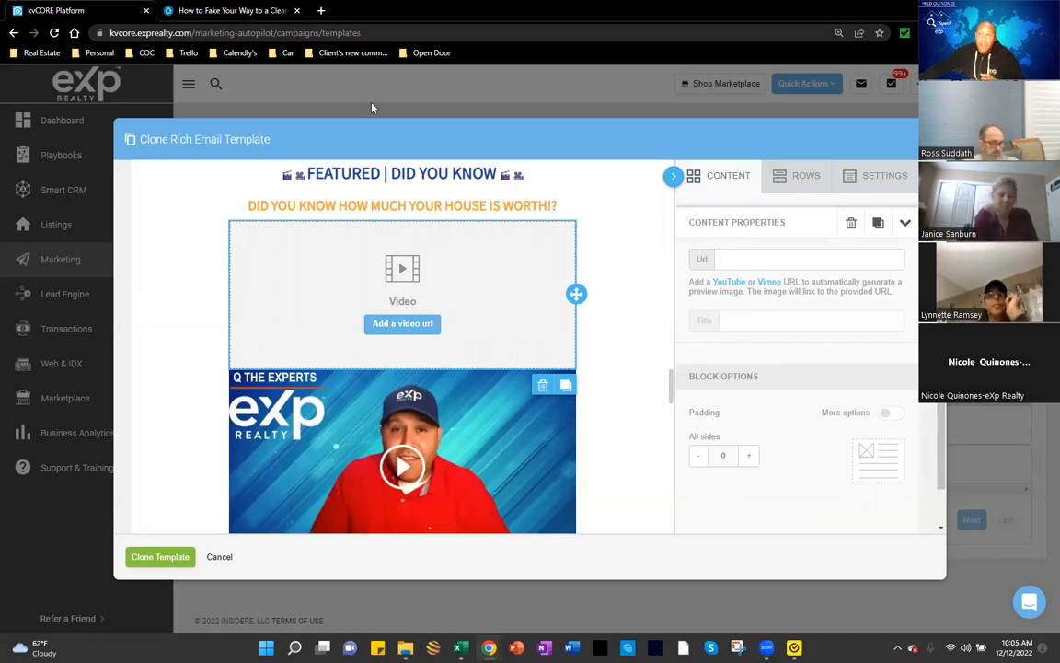
Step: In a new Chrome tab, open the Channel dashboard - YouTube Studio bookmark from Personal bookmarks
key(ctrl+t)
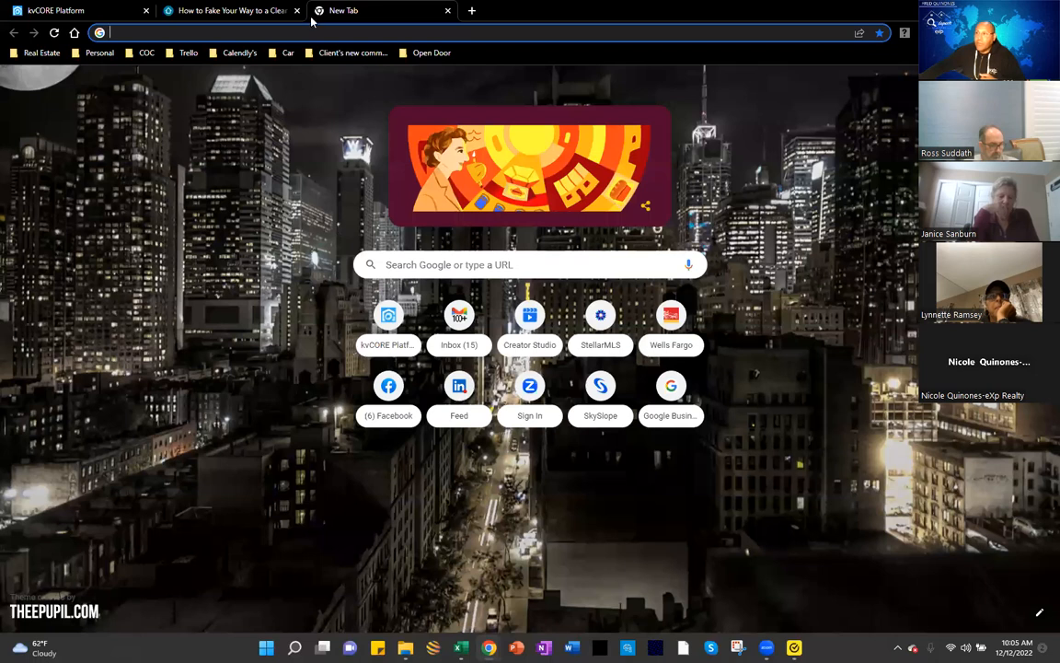
click(99, 53)
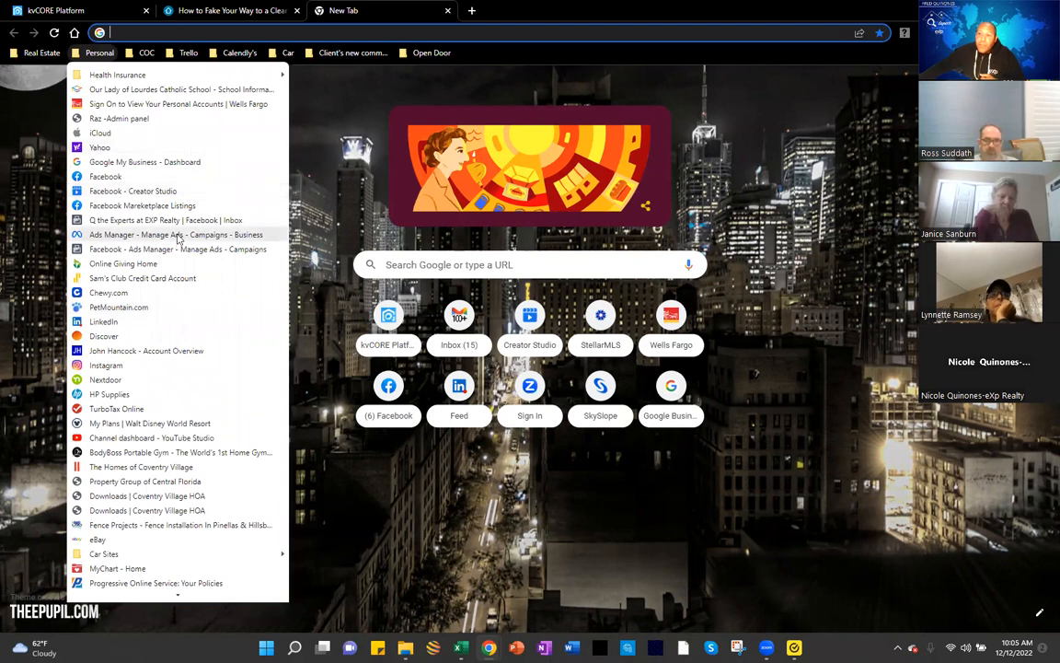
click(153, 439)
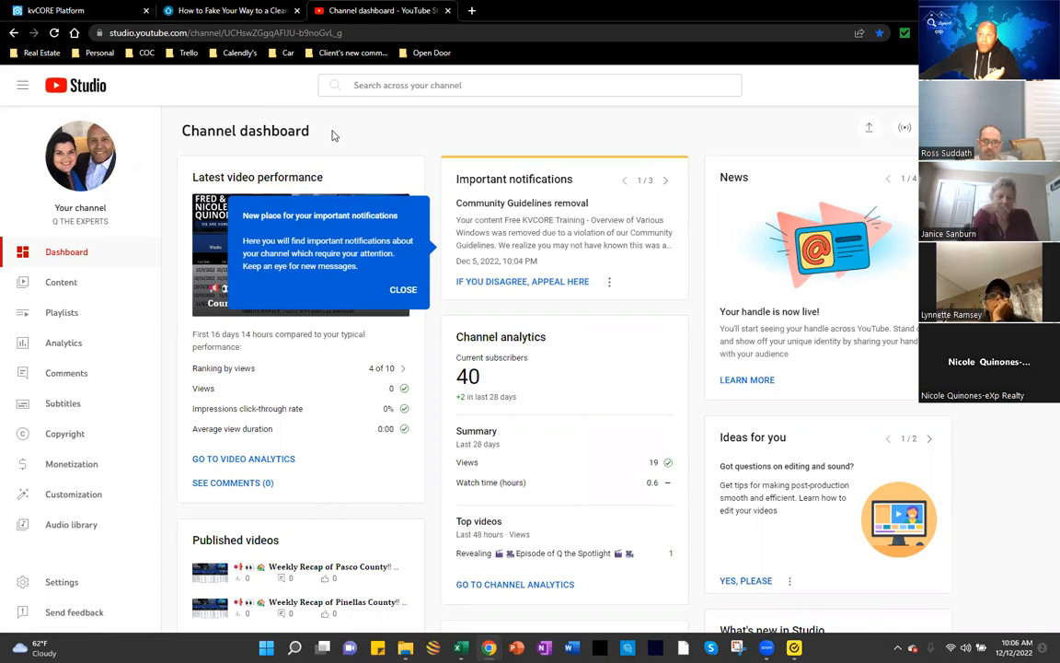
Step: Close the important-notifications tip on the YouTube Studio channel dashboard
click(402, 290)
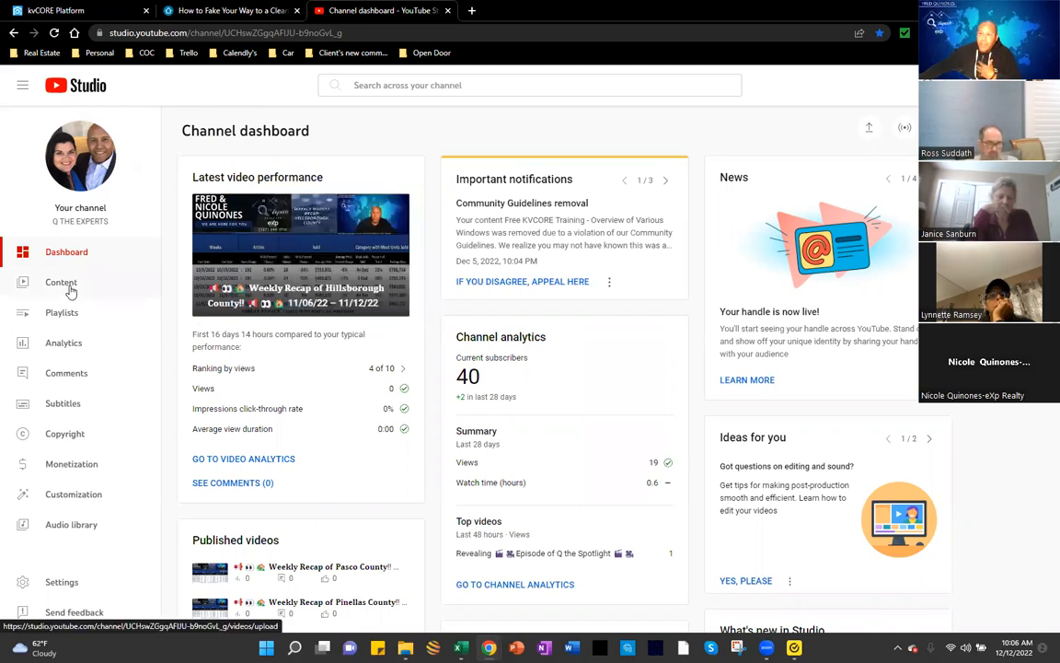
Step: Open the Q THE EXPERTS channel's public YouTube page from YouTube Studio
click(81, 284)
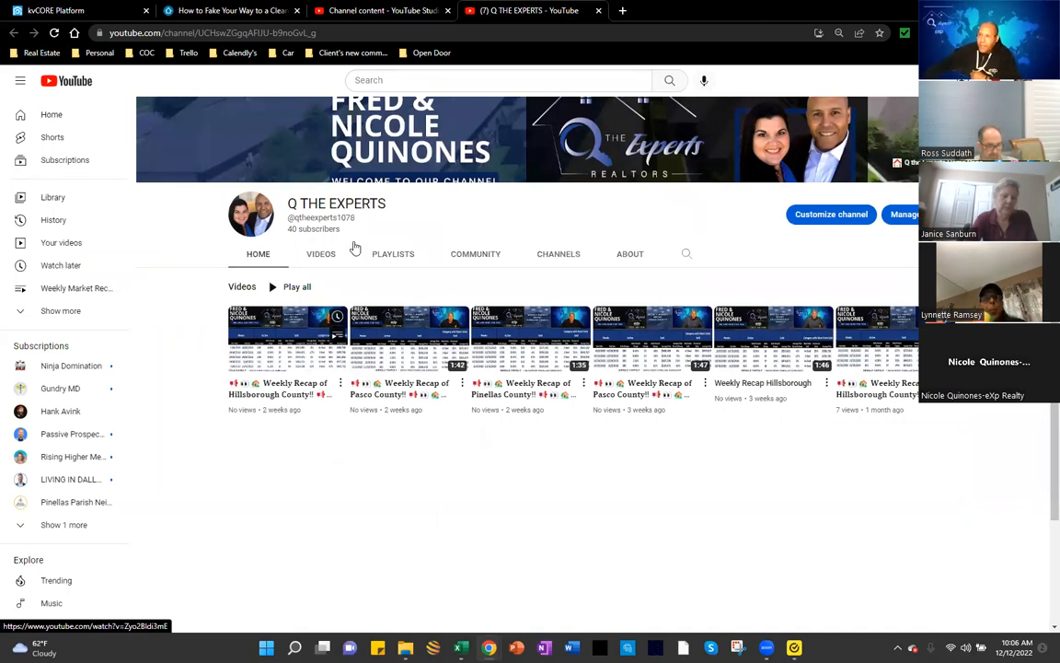
Step: Copy the 'Revealing Episode of Q the Spotlight' video URL and return to the kvCORE tab
click(332, 260)
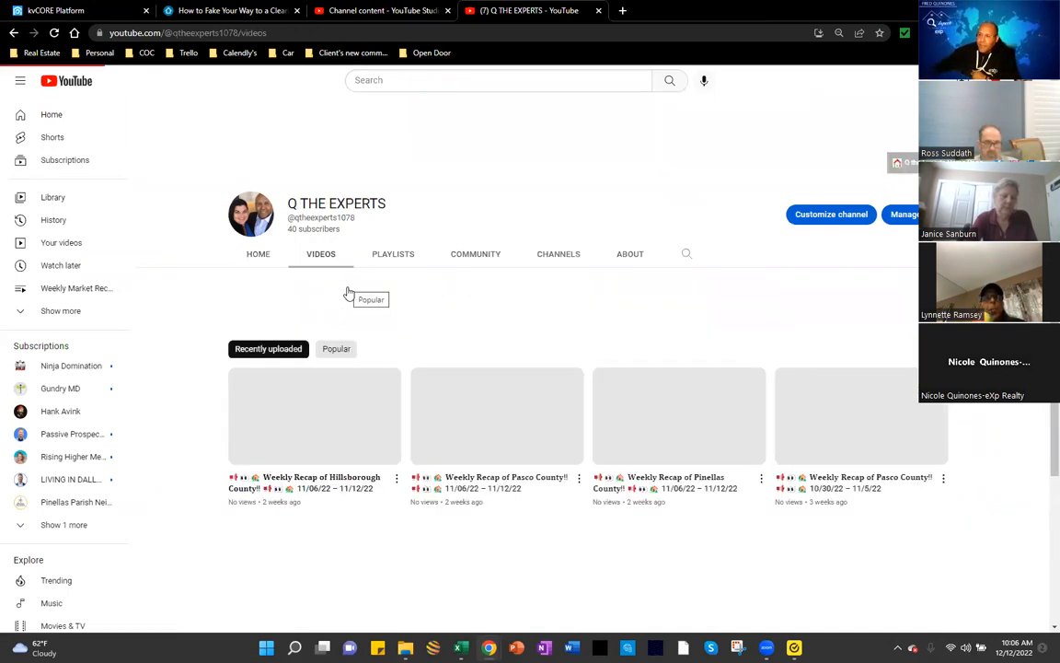
scroll(451, 331, down, 3)
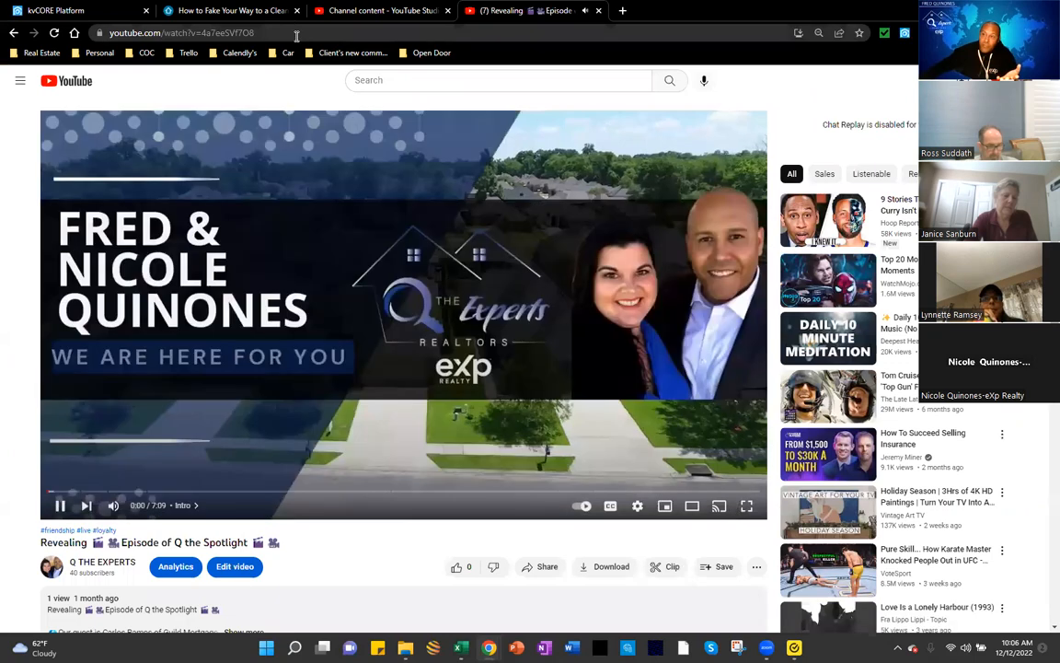
click(304, 33)
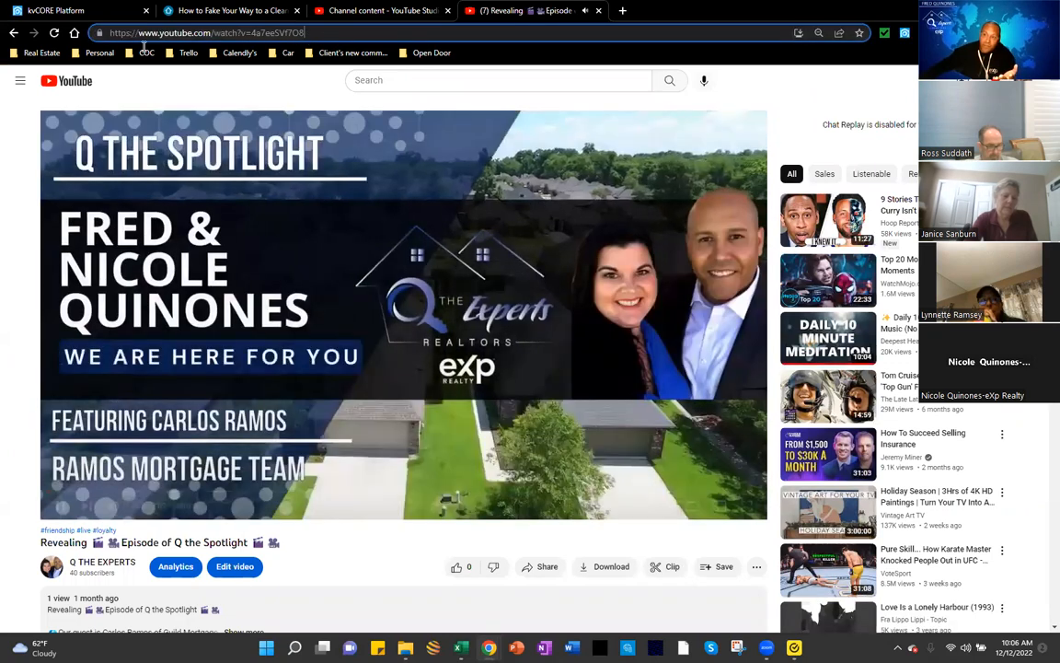
key(ctrl+a)
key(ctrl+c)
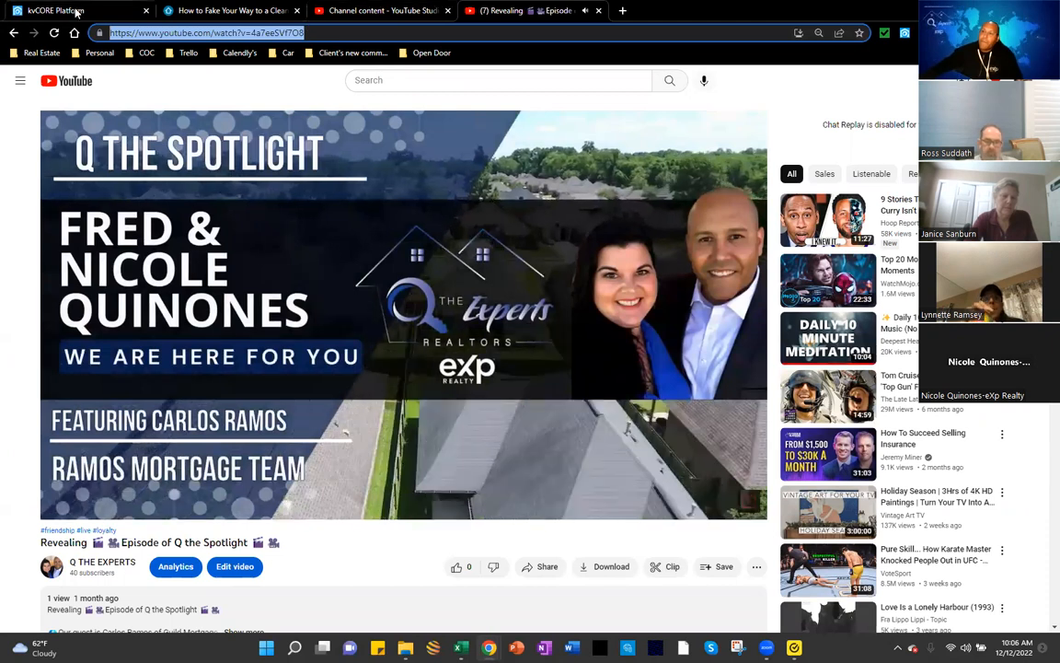
key(ctrl+1)
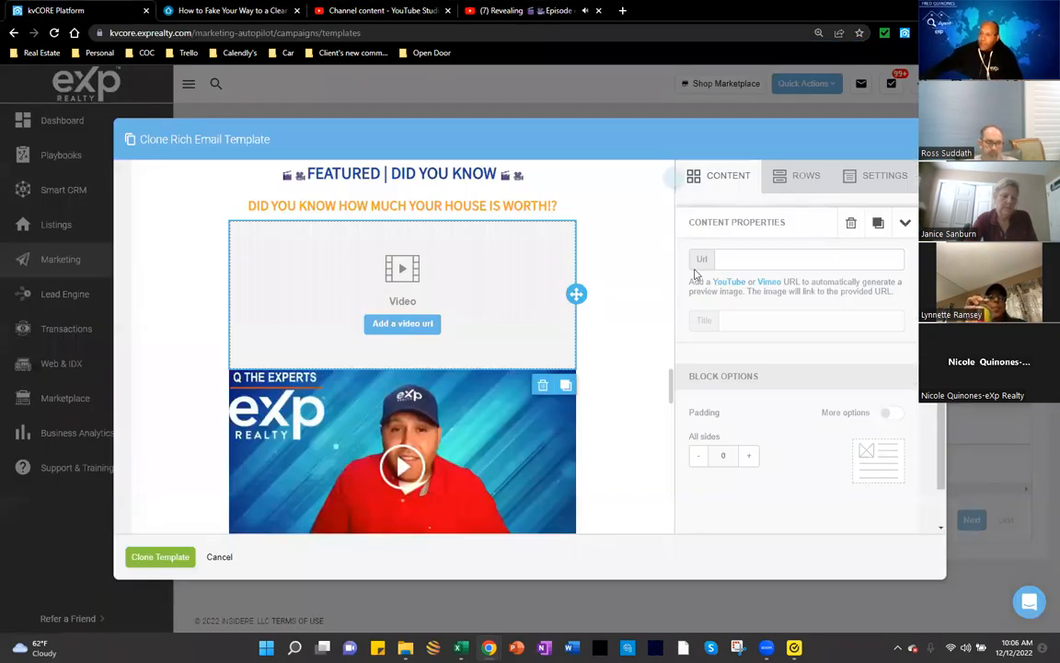
Step: Paste the Q the Spotlight YouTube link into the video block's Url and review the auto-filled title
click(722, 263)
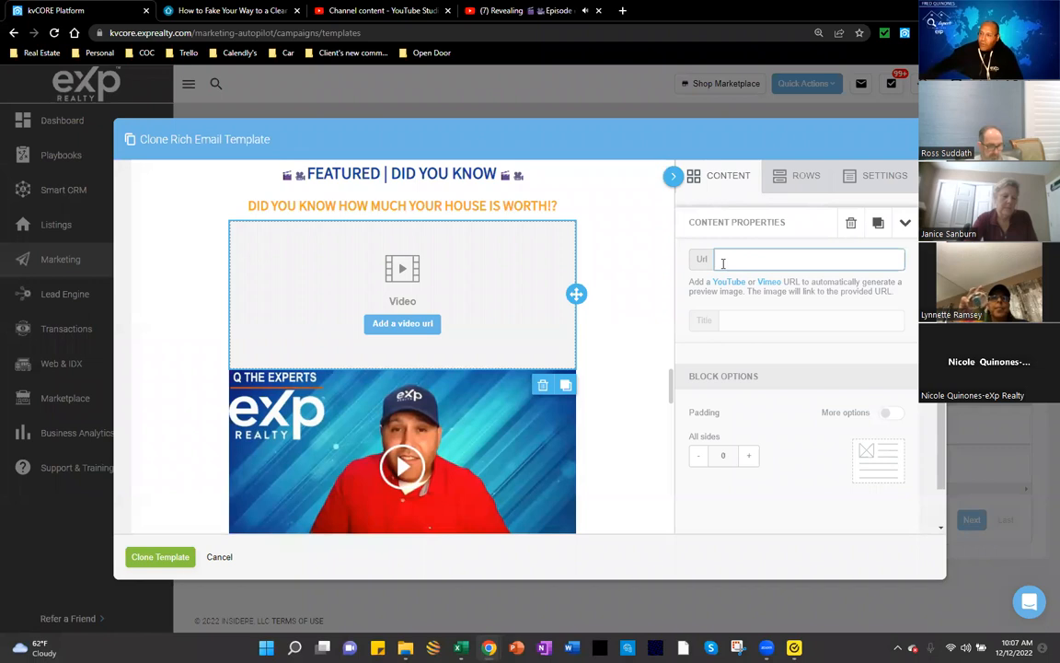
key(ctrl+v)
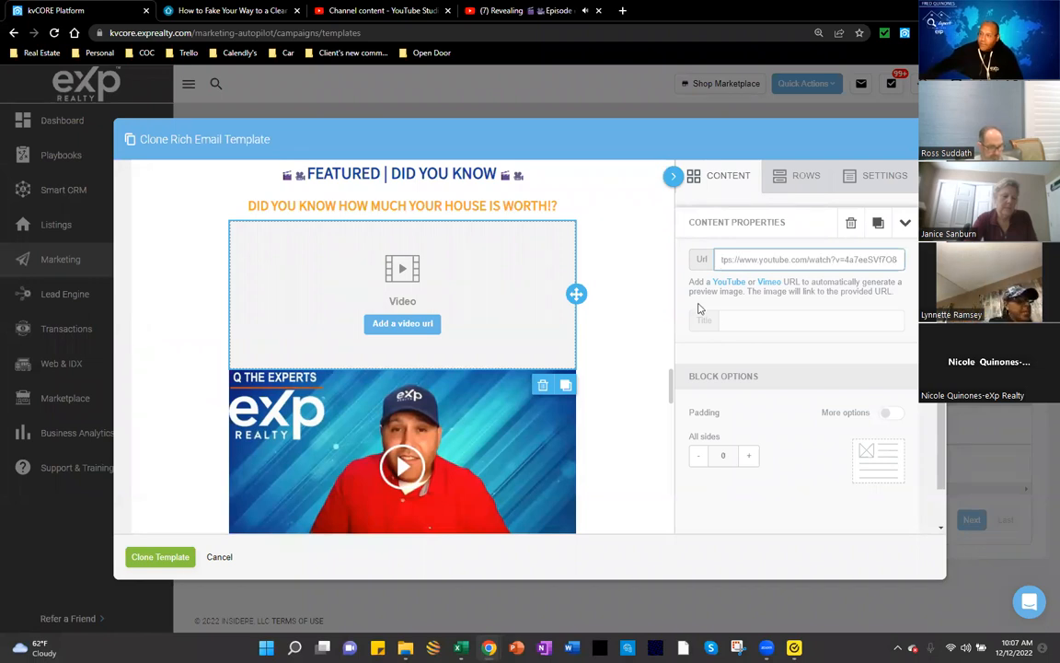
click(738, 323)
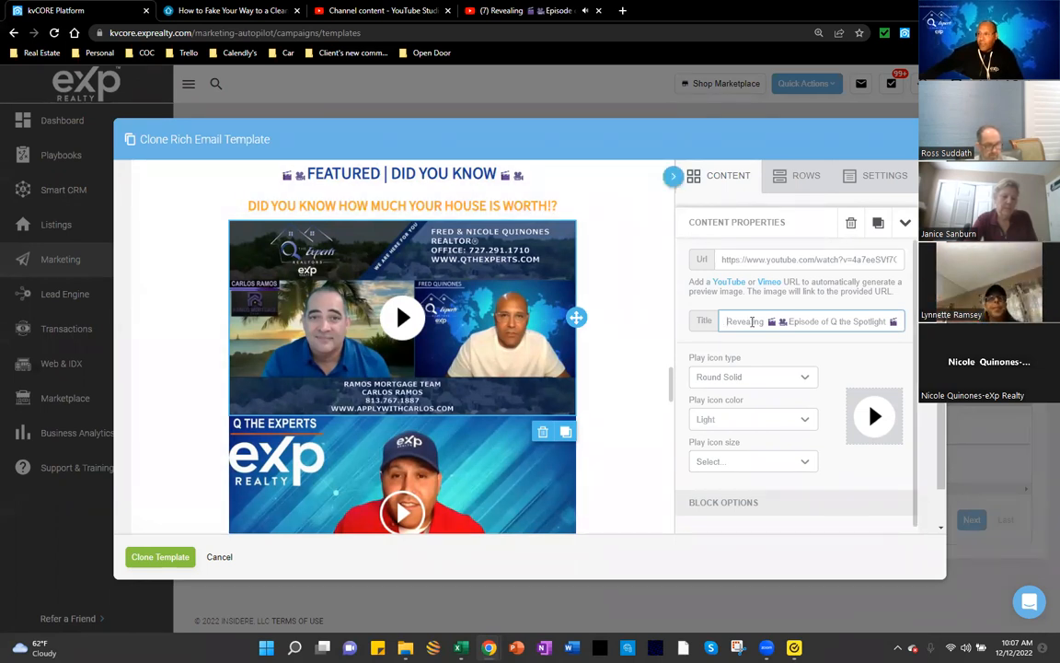
drag(724, 321, 902, 325)
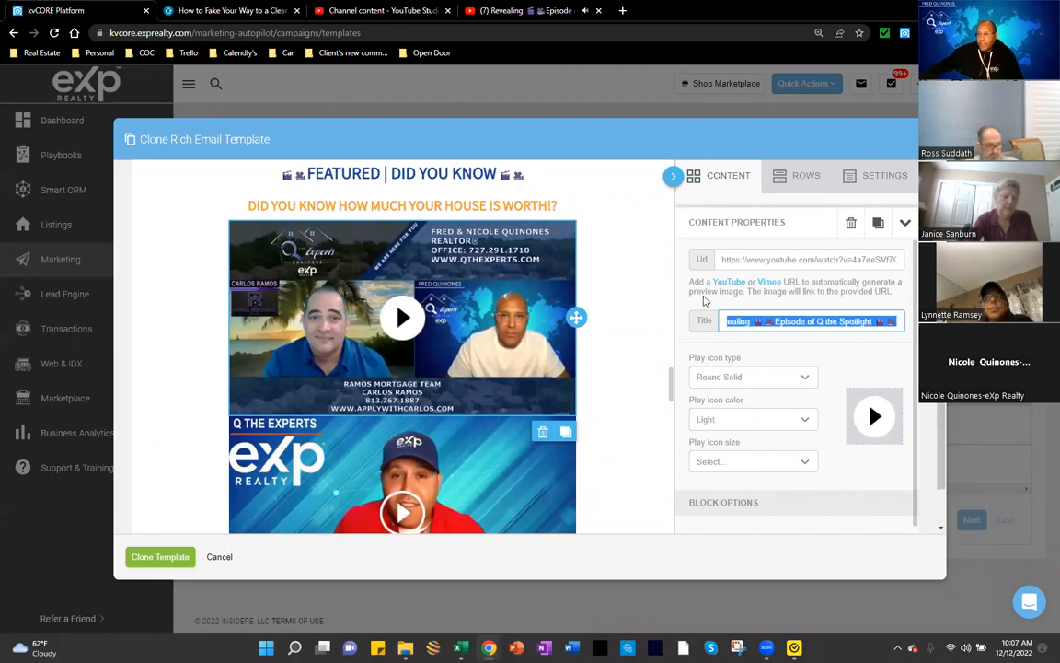
scroll(402, 331, down, 1)
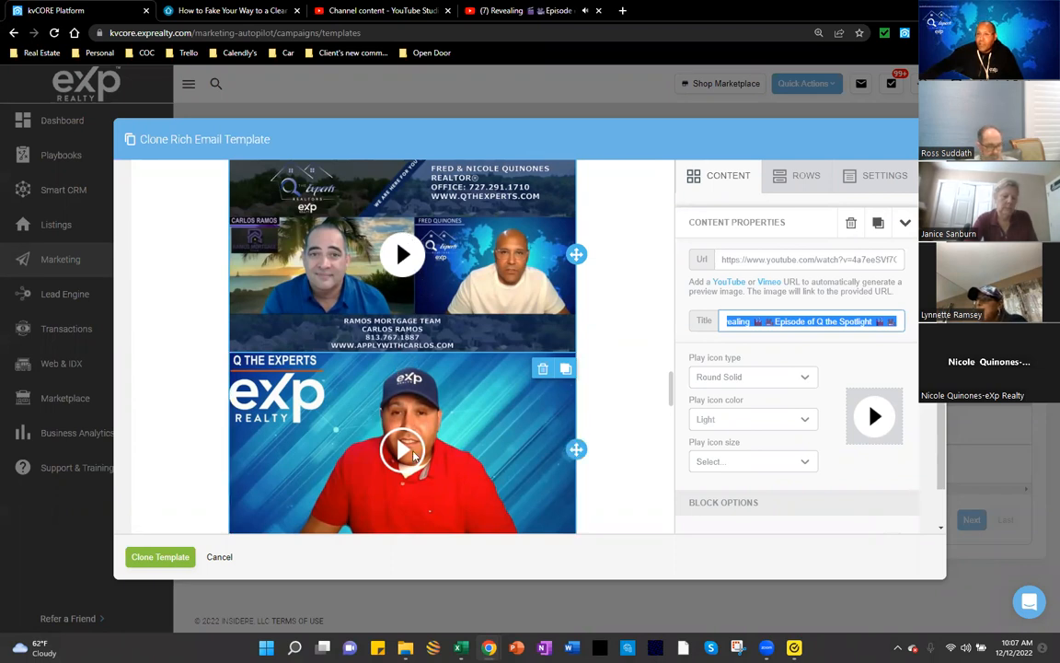
Step: Try the play icon shapes, settling on Round Solid
click(773, 385)
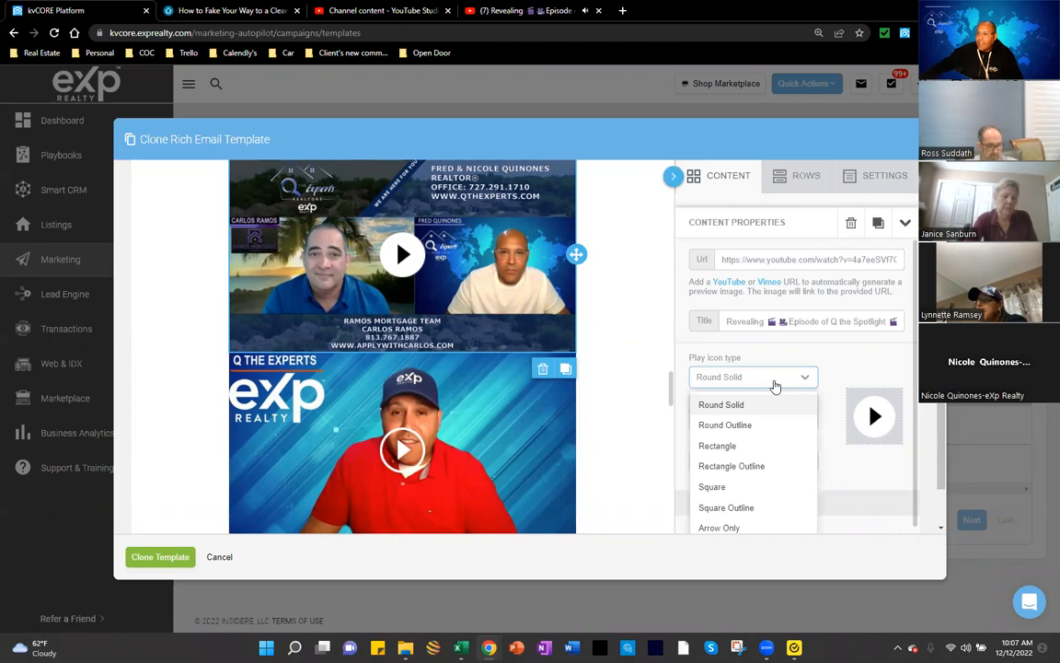
click(746, 433)
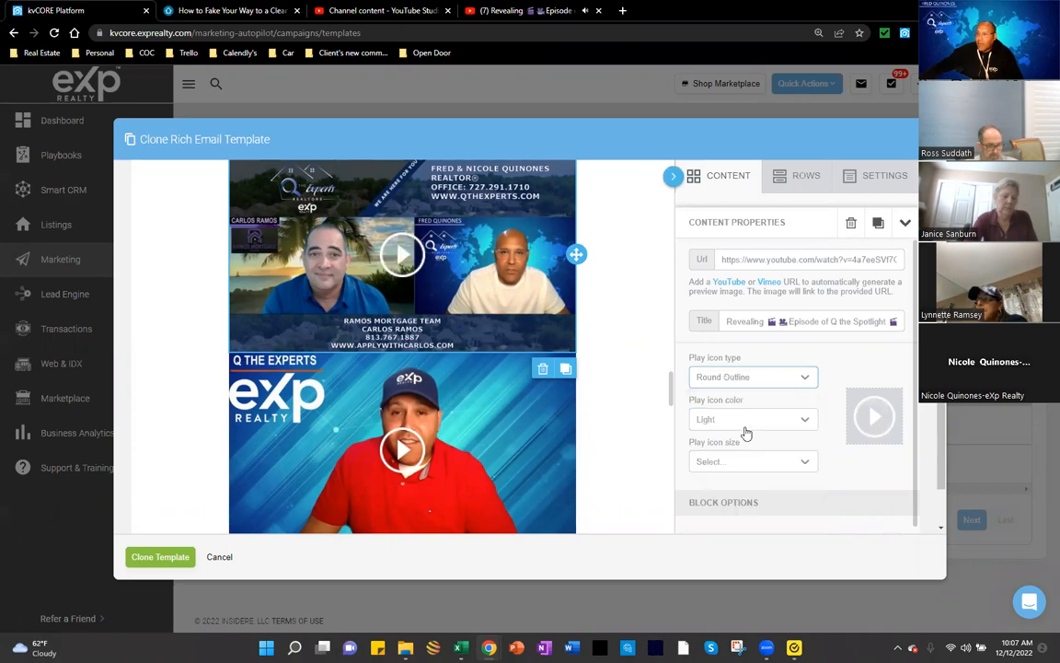
click(764, 380)
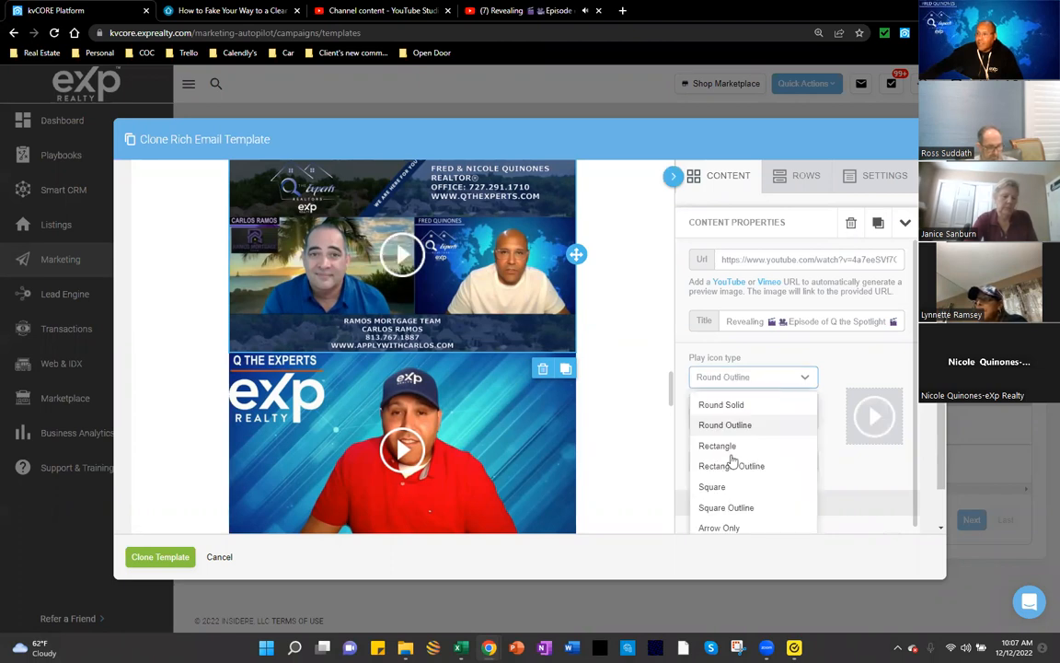
click(736, 445)
click(764, 378)
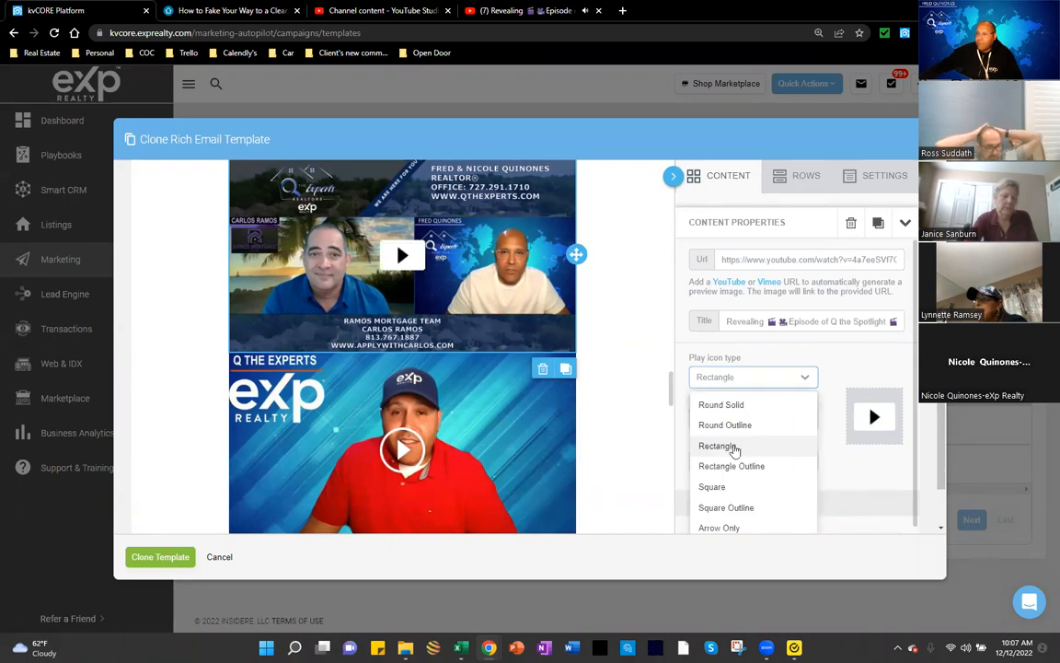
click(740, 465)
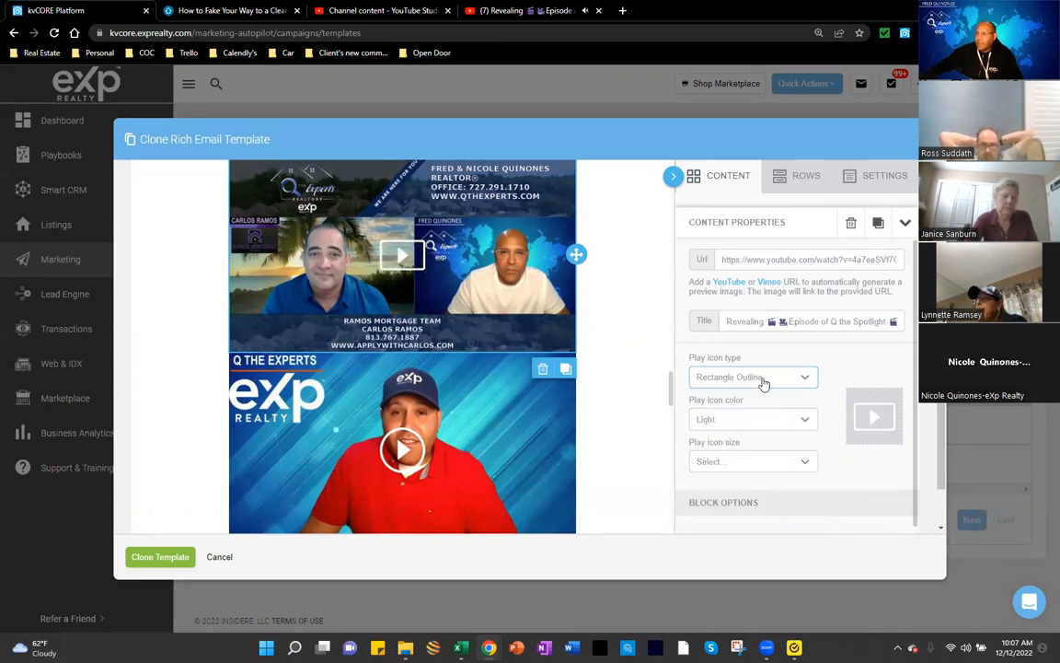
click(762, 378)
click(741, 406)
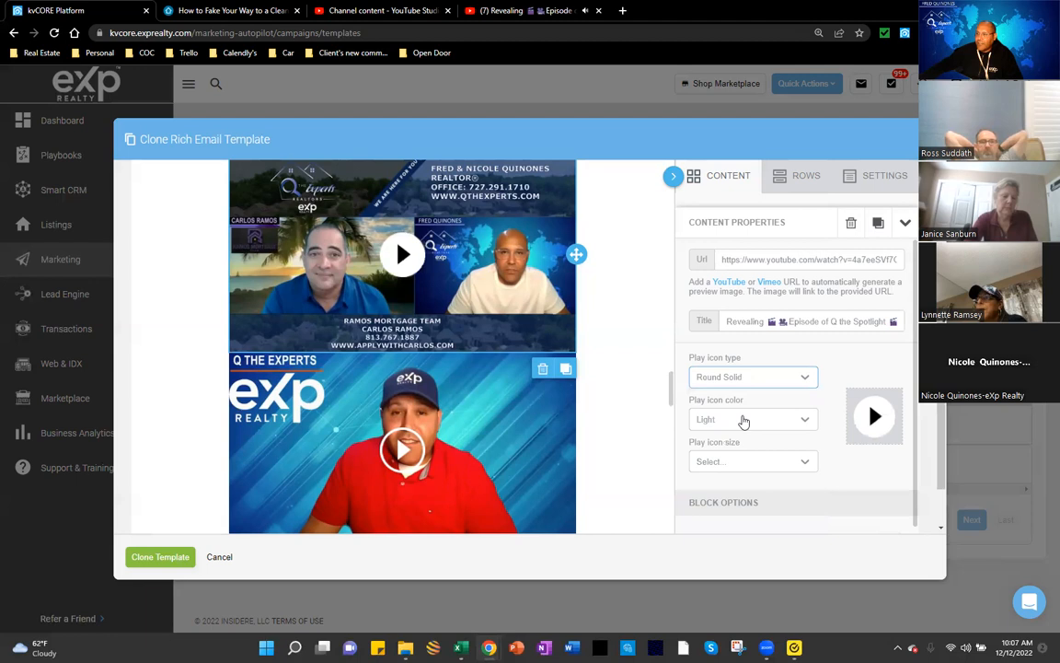
Step: Set the play icon color to Dark and its size to 60px
click(743, 420)
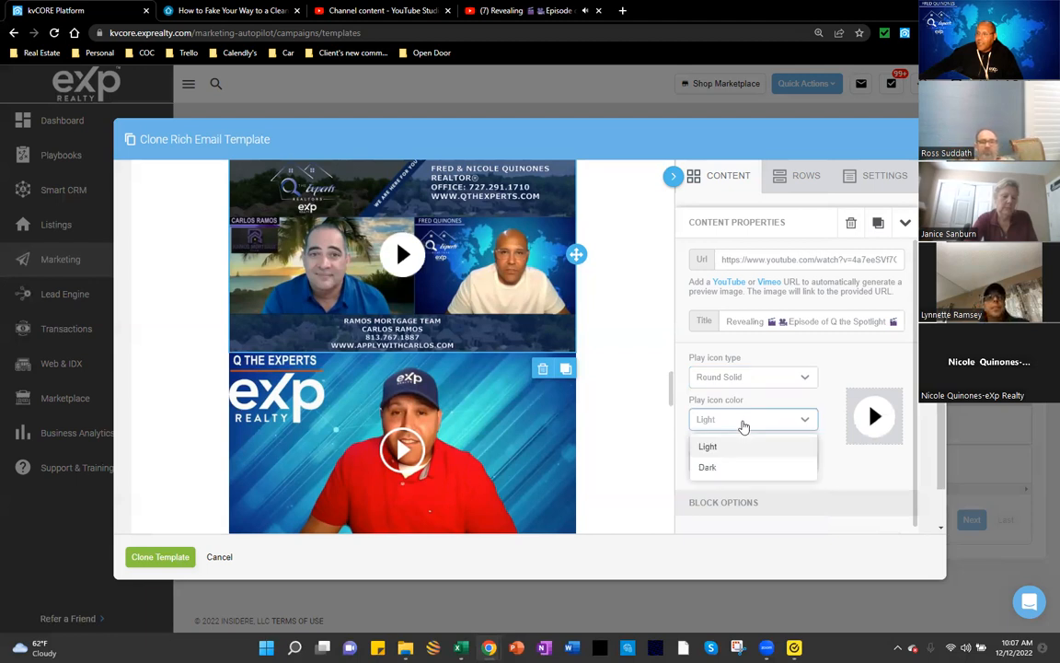
click(747, 422)
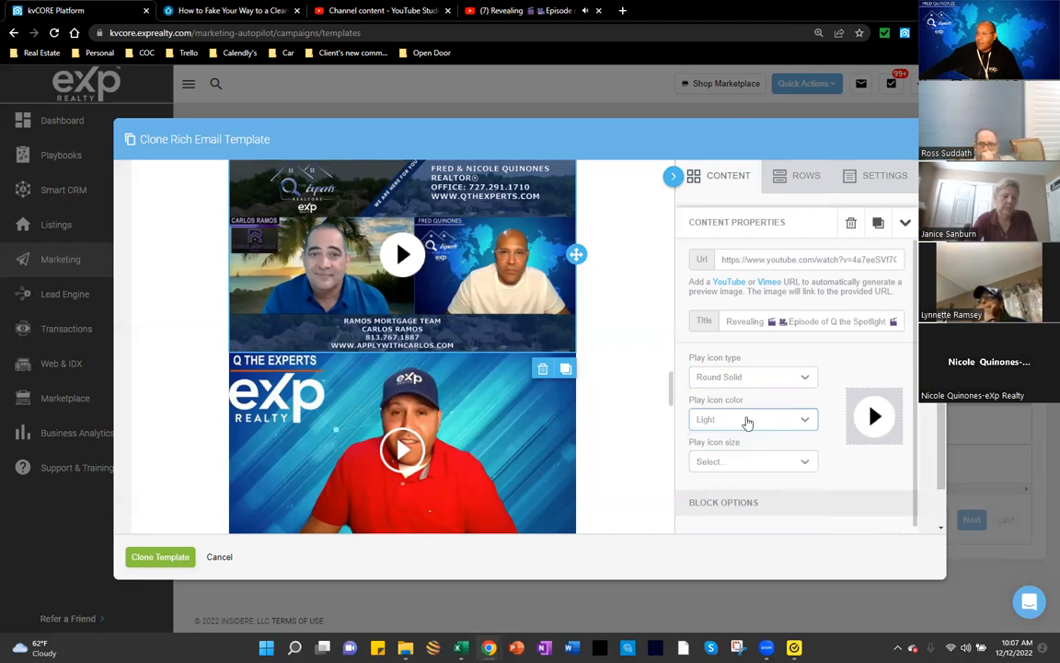
click(747, 421)
click(724, 469)
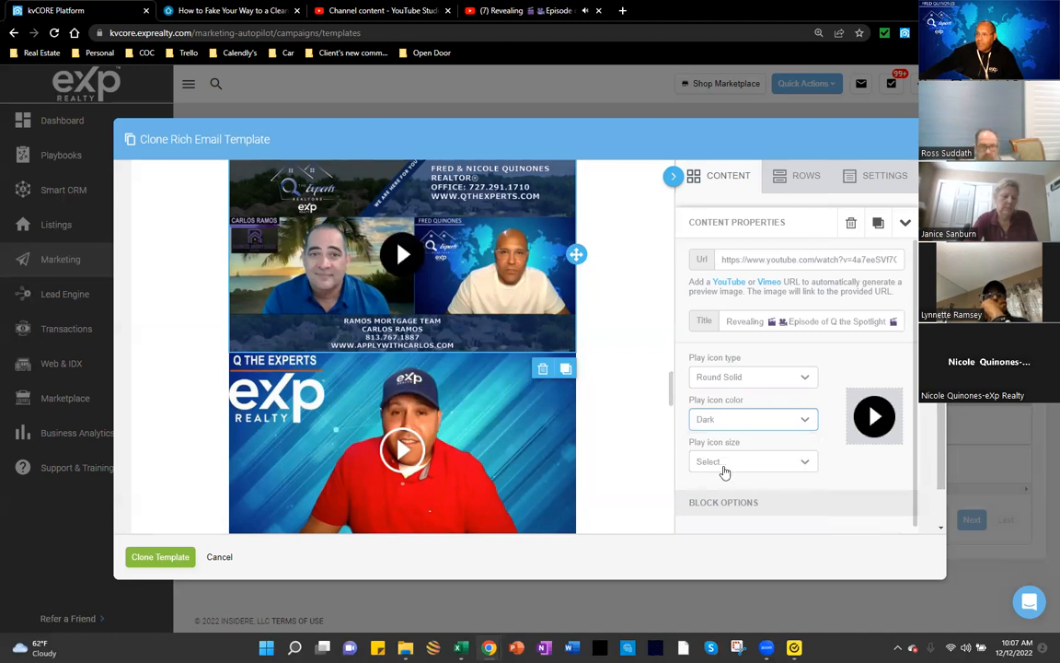
click(746, 465)
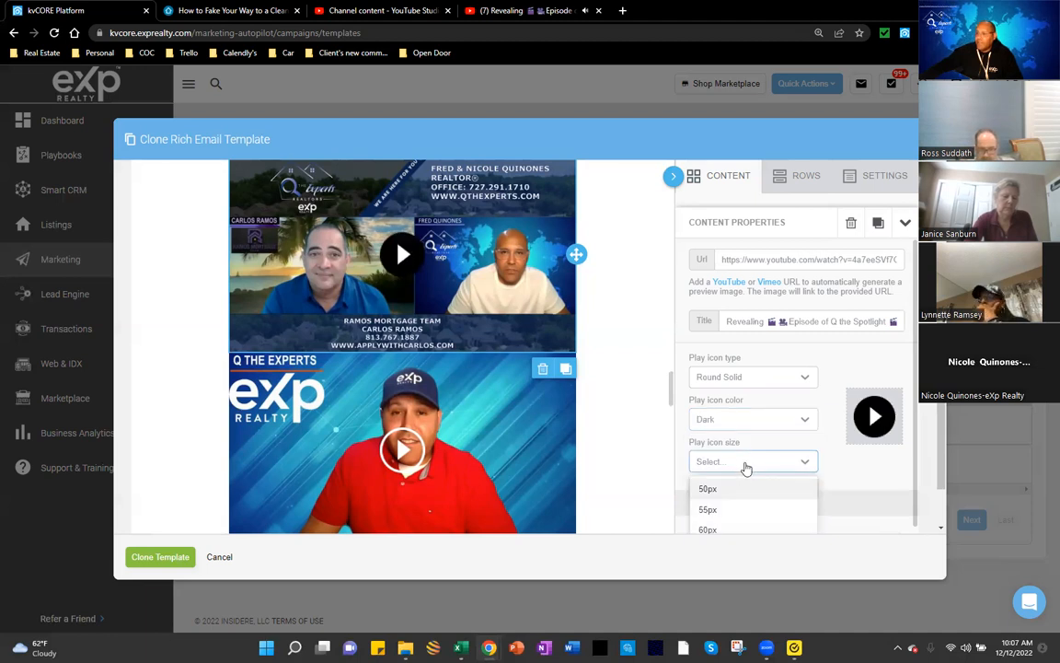
scroll(732, 465, down, 1)
click(726, 474)
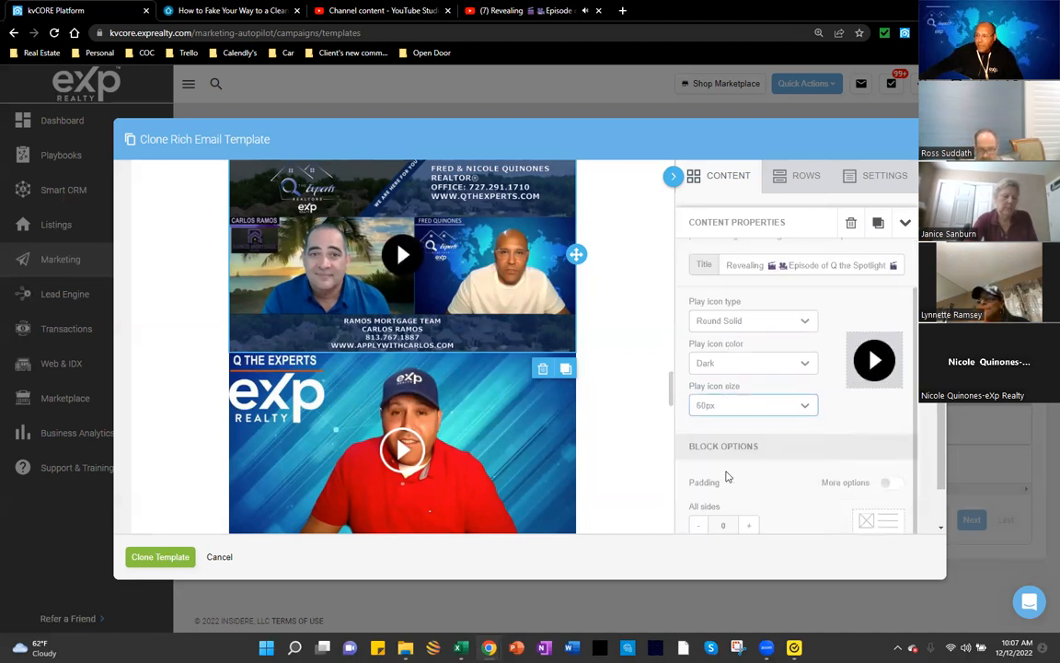
Step: Scroll through the newsletter to review the stacked videos, SUBSCRIBE NOW! button and social links
scroll(817, 459, down, 1)
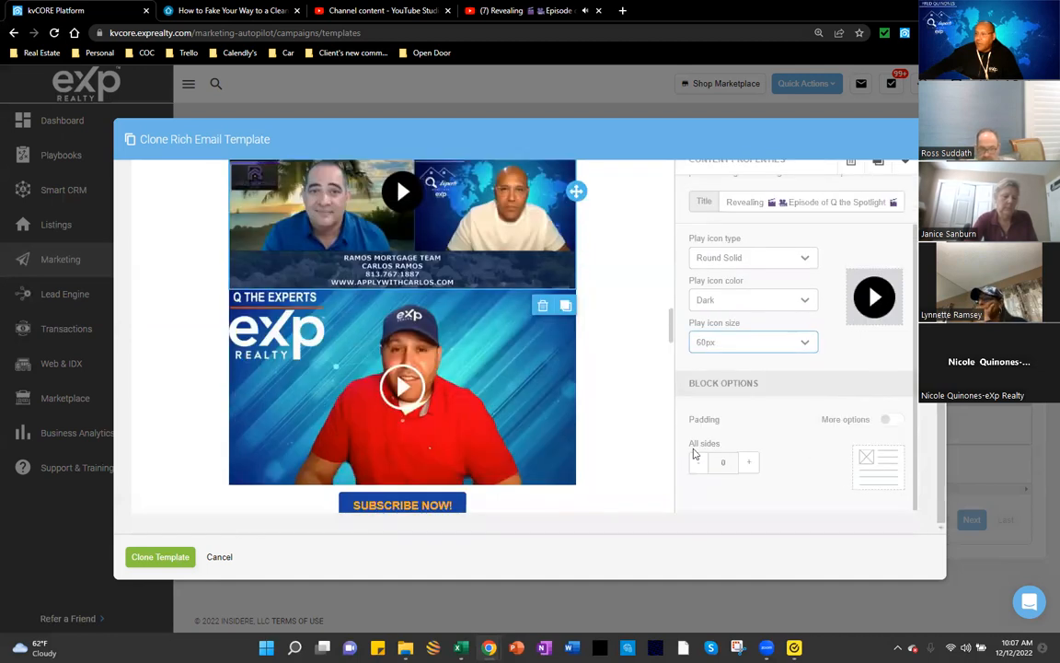
scroll(621, 381, up, 2)
scroll(644, 311, up, 1)
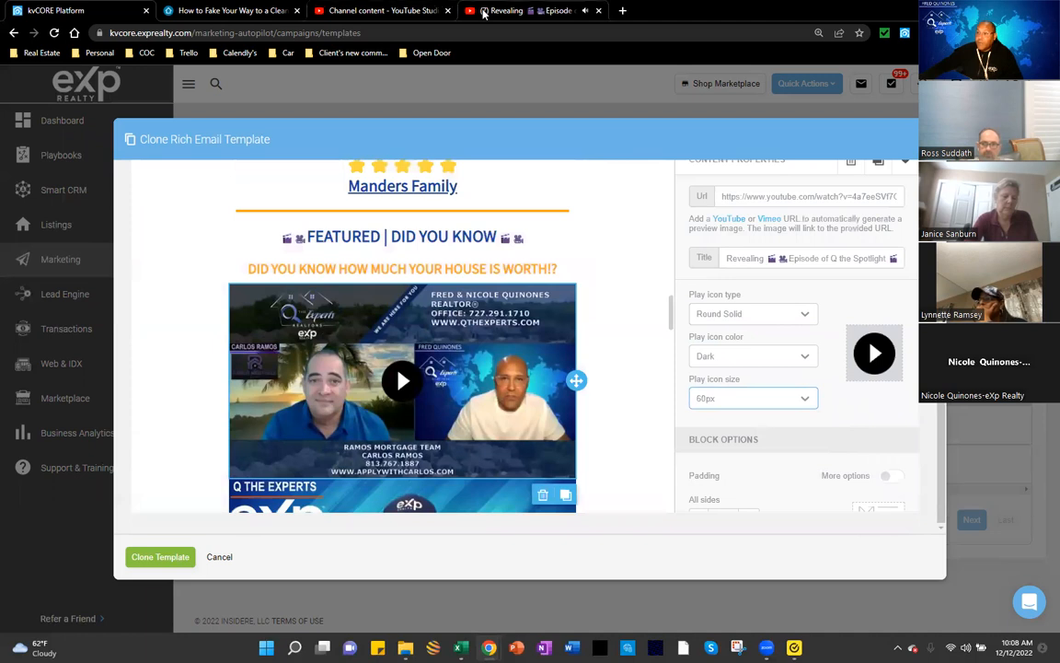
scroll(760, 214, up, 1)
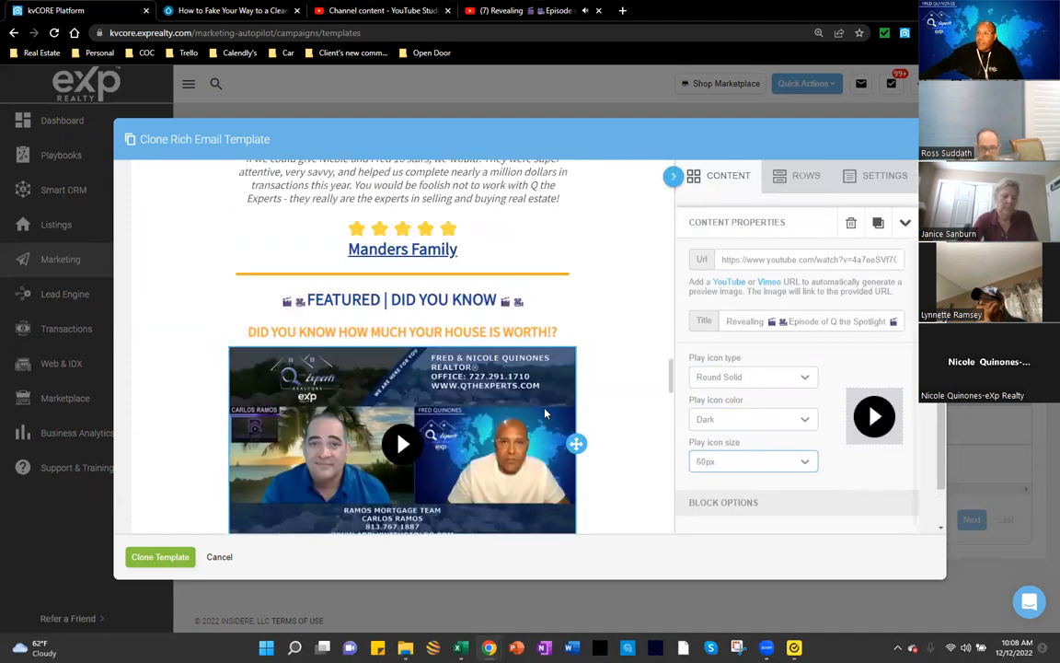
scroll(486, 417, down, 2)
scroll(486, 417, down, 2)
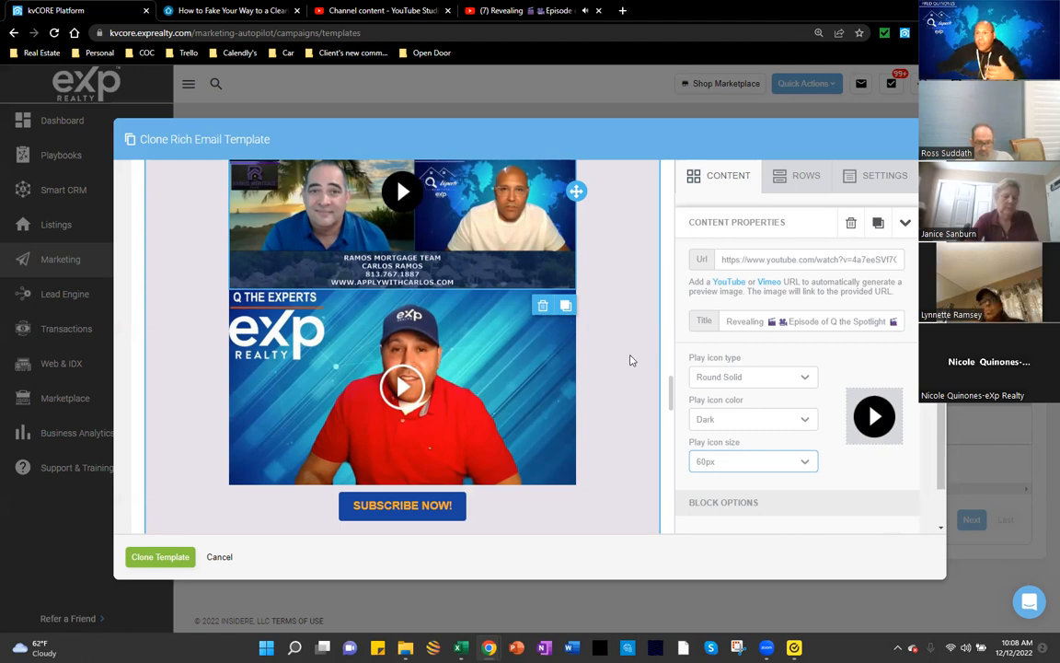
scroll(632, 360, up, 1)
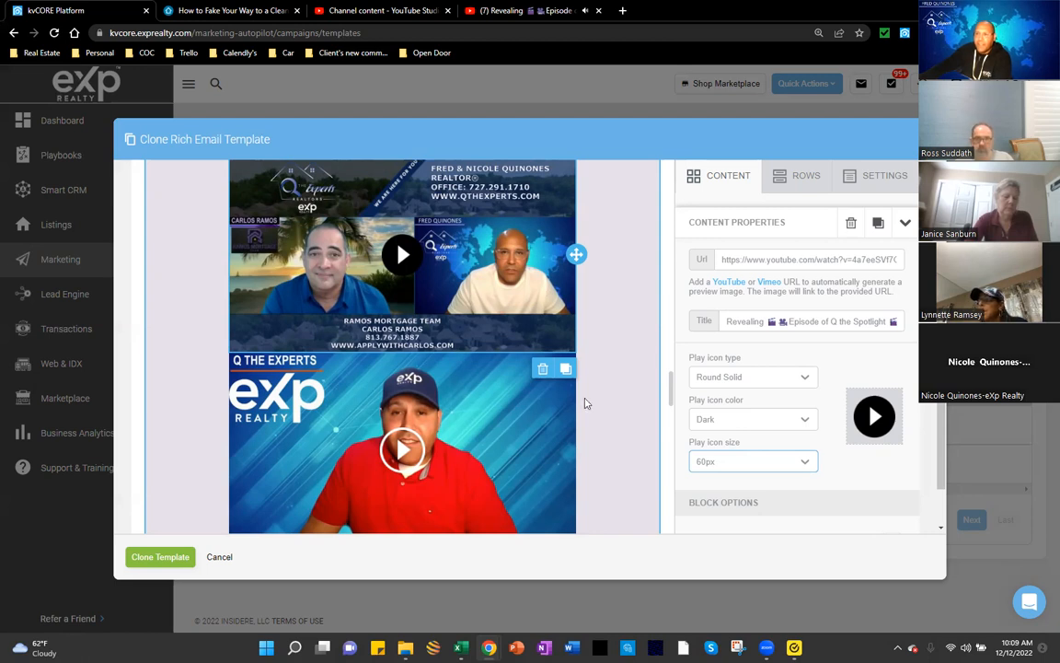
scroll(469, 329, down, 2)
scroll(474, 349, up, 1)
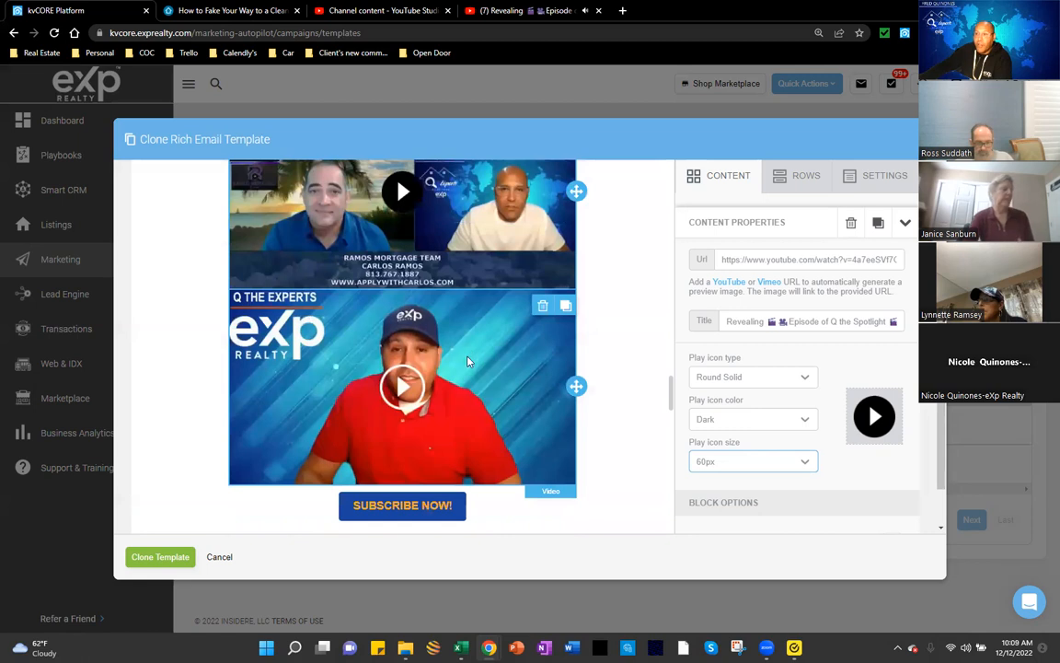
scroll(478, 363, up, 4)
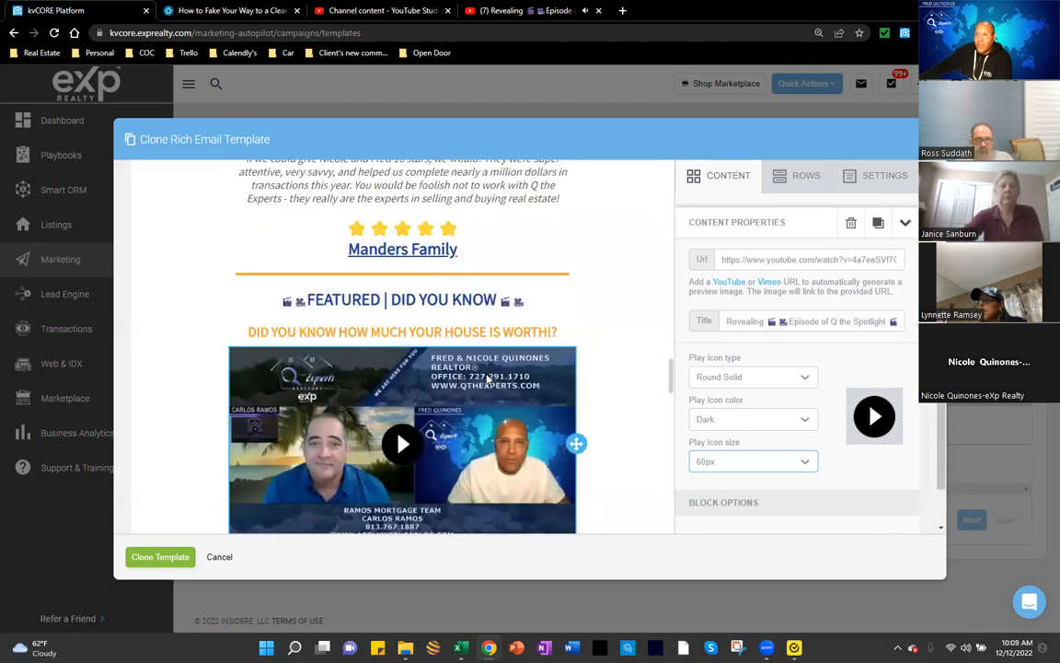
scroll(497, 368, down, 3)
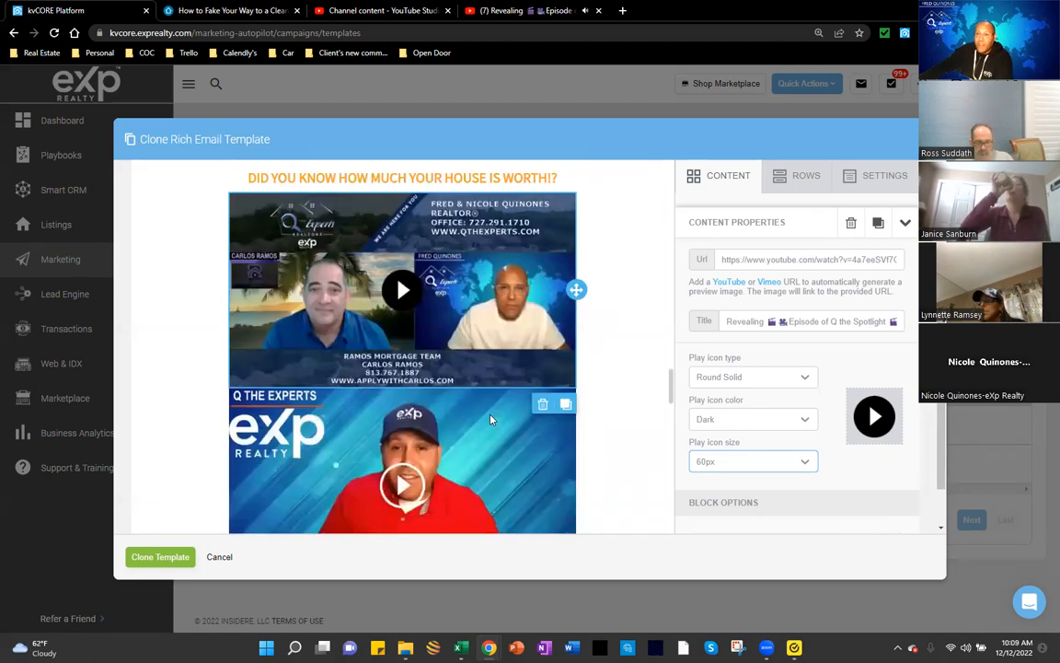
scroll(479, 419, down, 1)
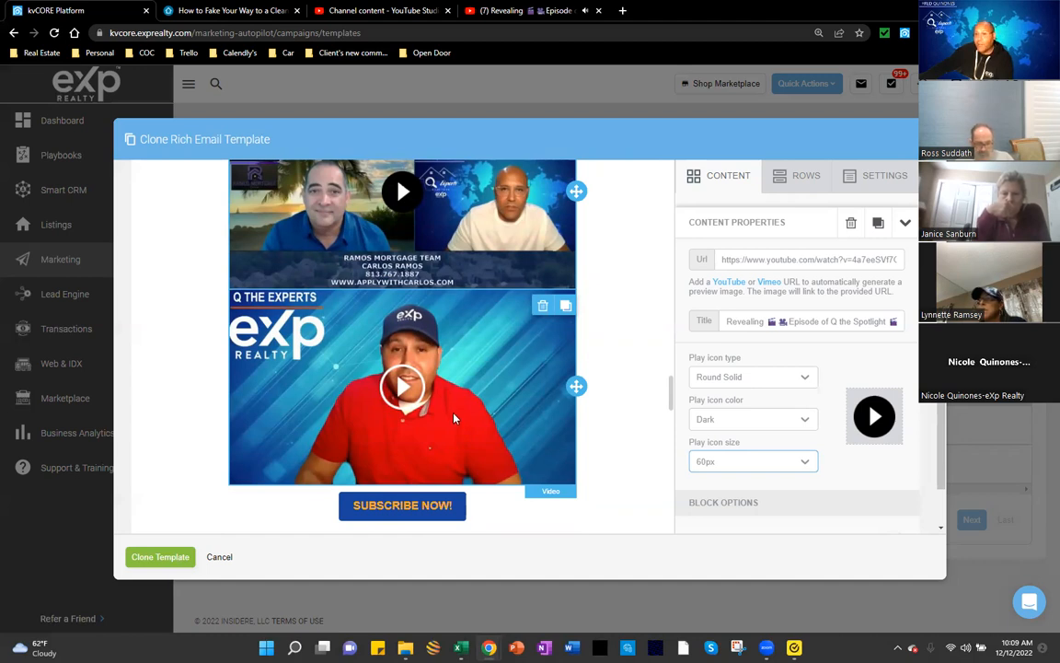
scroll(454, 419, down, 1)
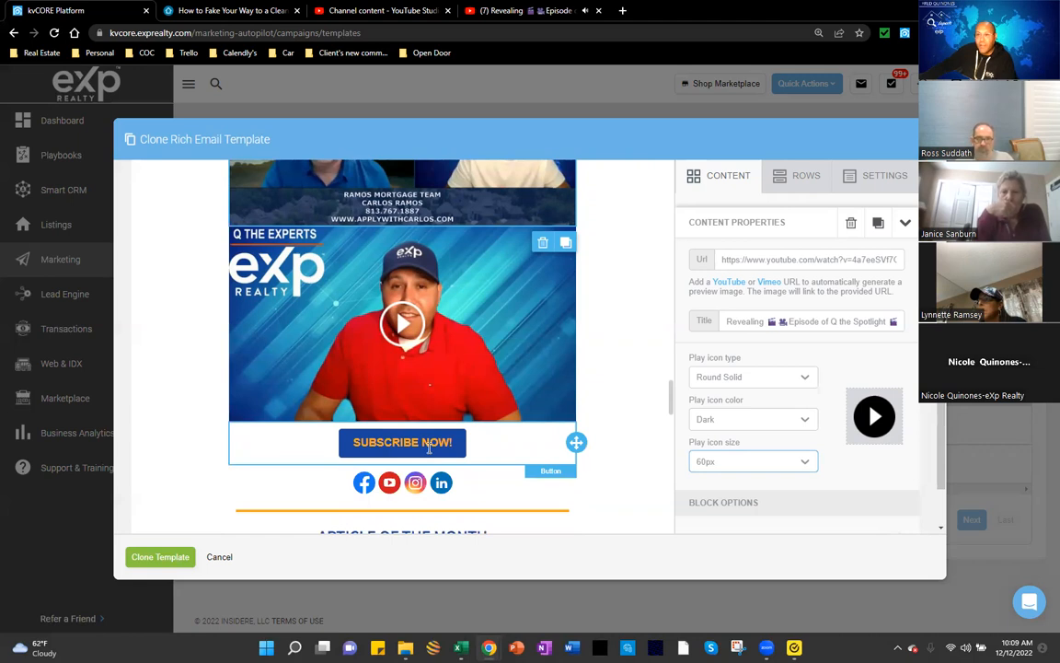
Step: Select the SUBSCRIBE NOW! button block and highlight its YouTube channel link in the Url field
click(429, 447)
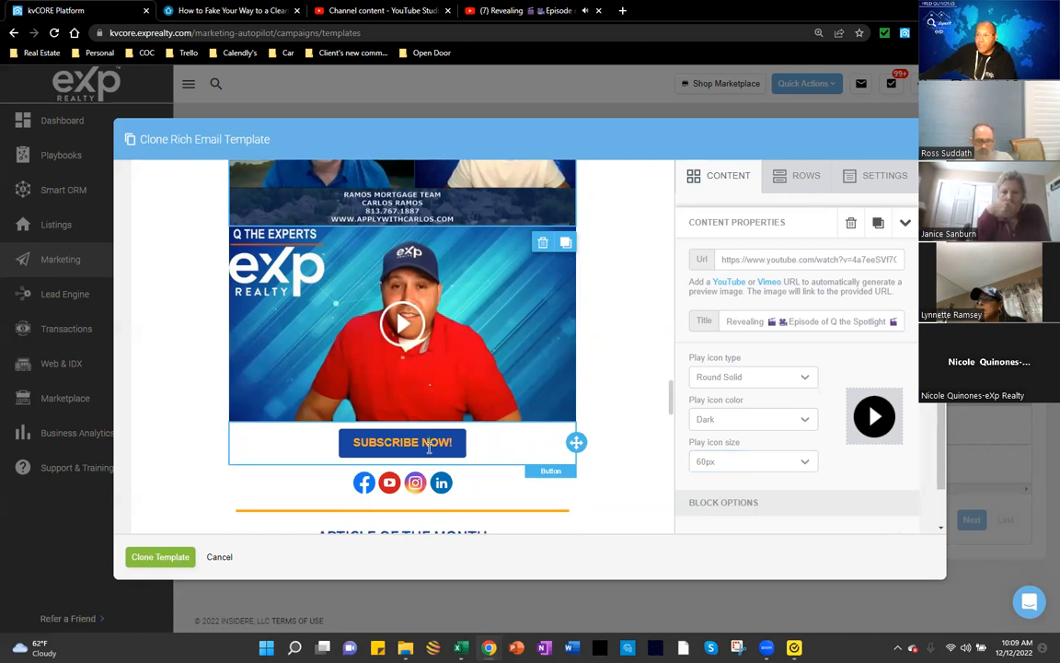
click(429, 448)
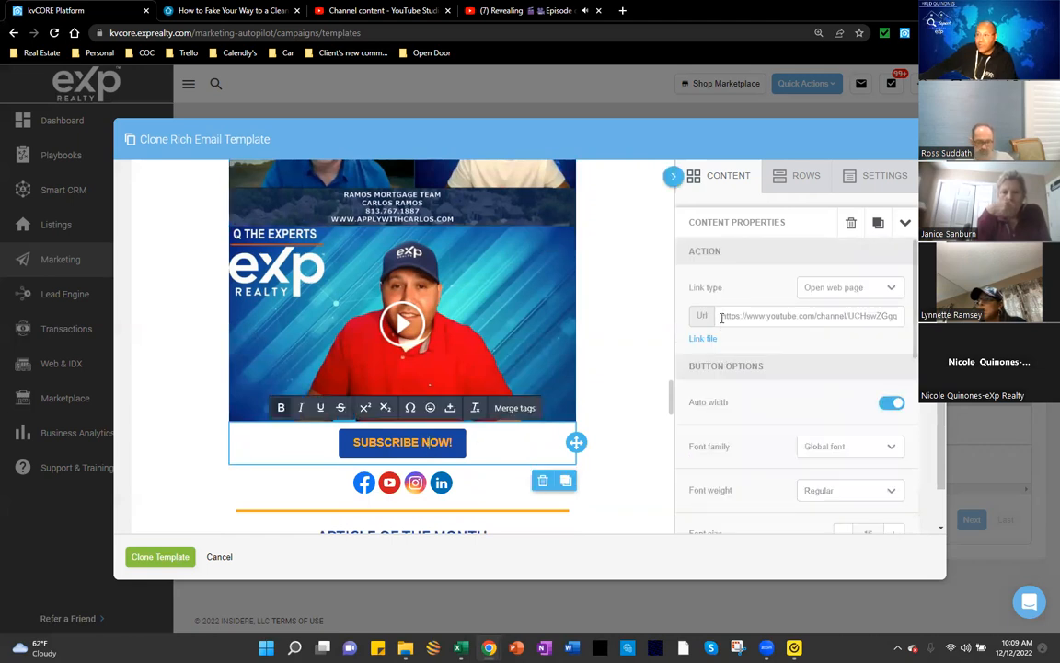
triple_click(838, 316)
drag(916, 329, 915, 328)
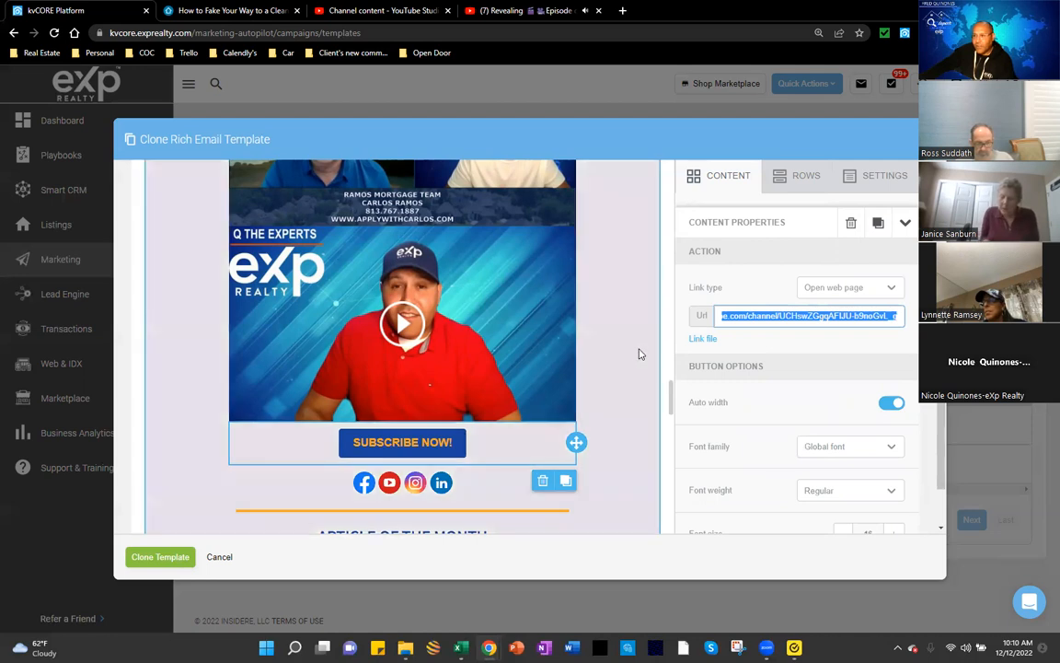
scroll(642, 357, down, 1)
scroll(643, 360, down, 1)
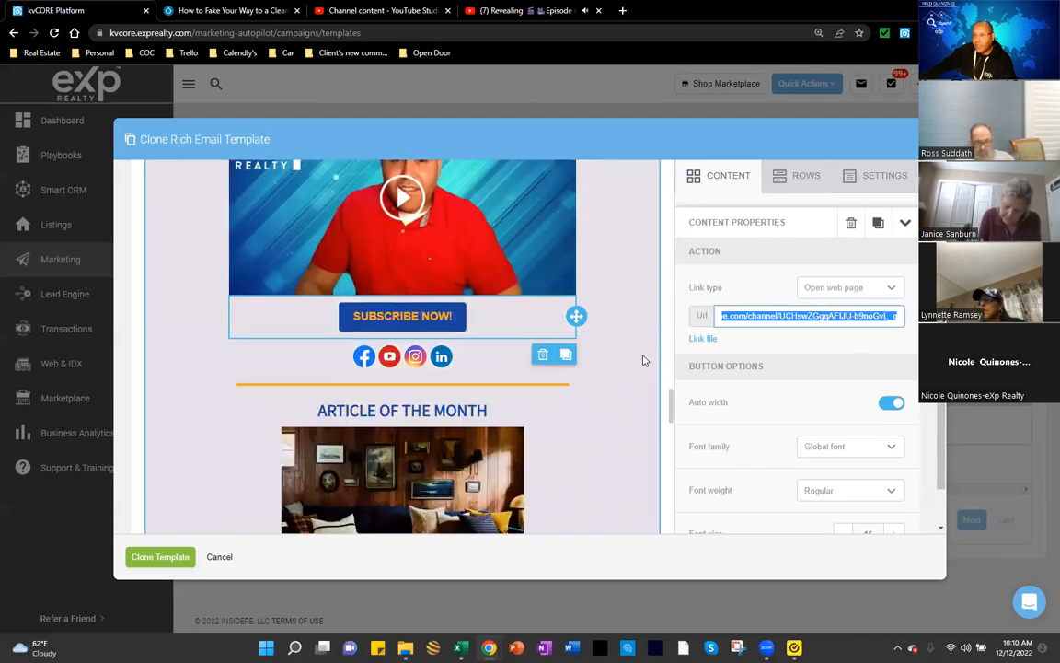
scroll(643, 360, up, 4)
scroll(565, 356, up, 1)
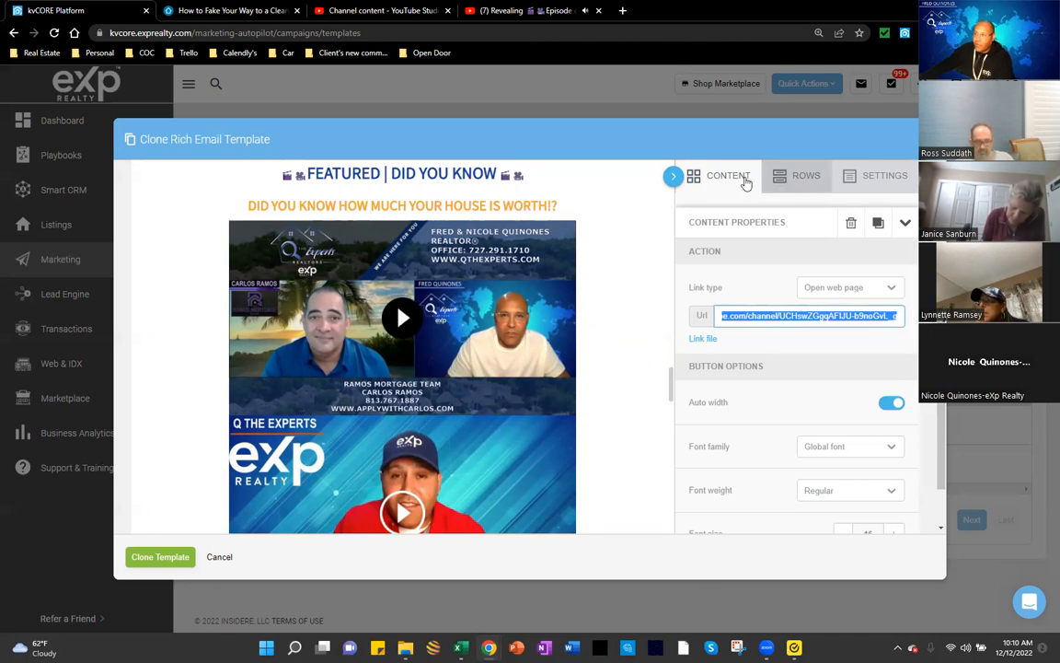
Step: Drag a new Video block below the featured video and paste the Q the Spotlight YouTube link
click(745, 181)
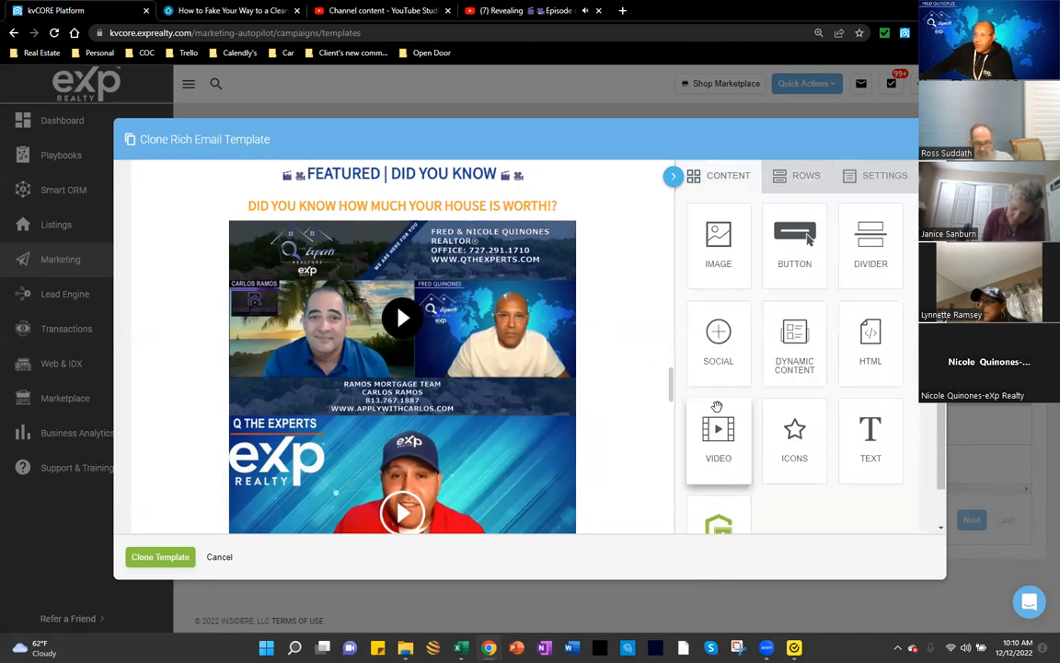
drag(722, 437, 562, 396)
scroll(599, 396, down, 1)
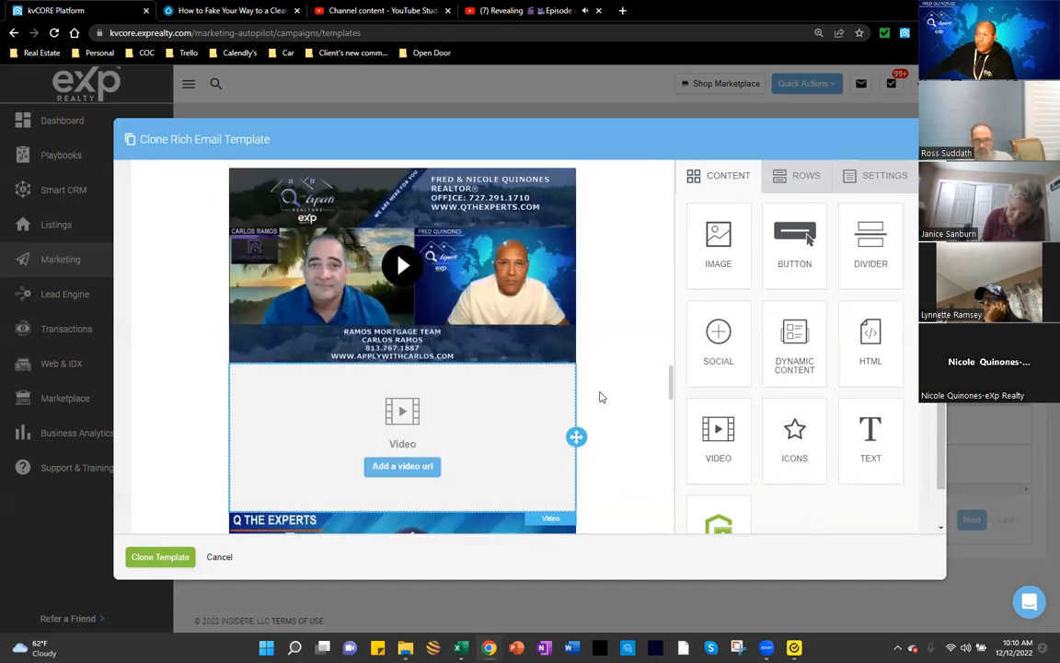
click(500, 434)
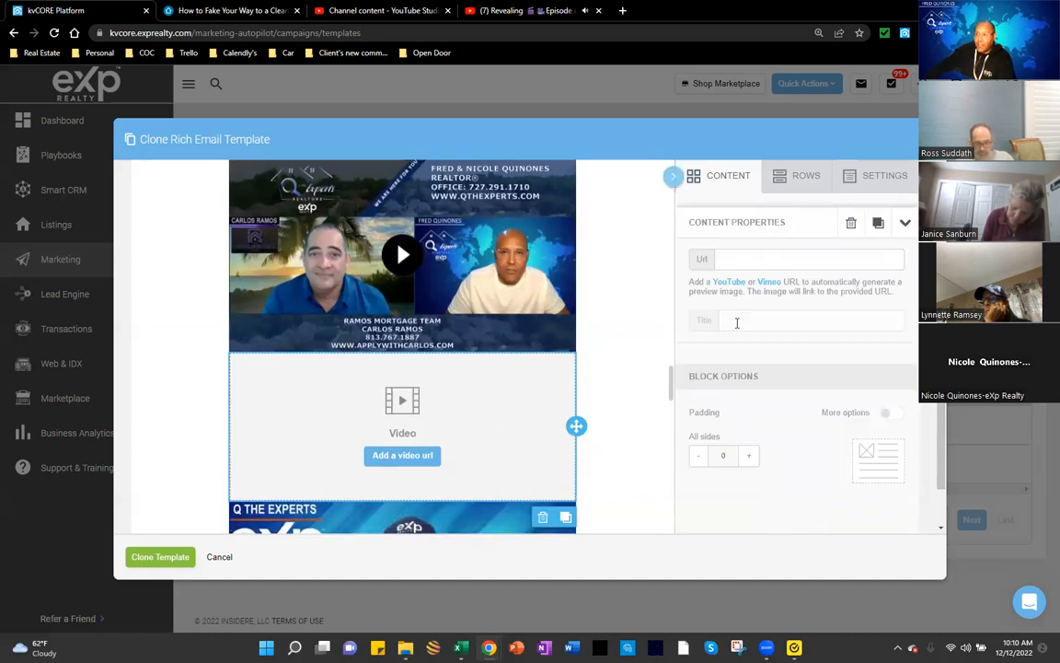
click(758, 256)
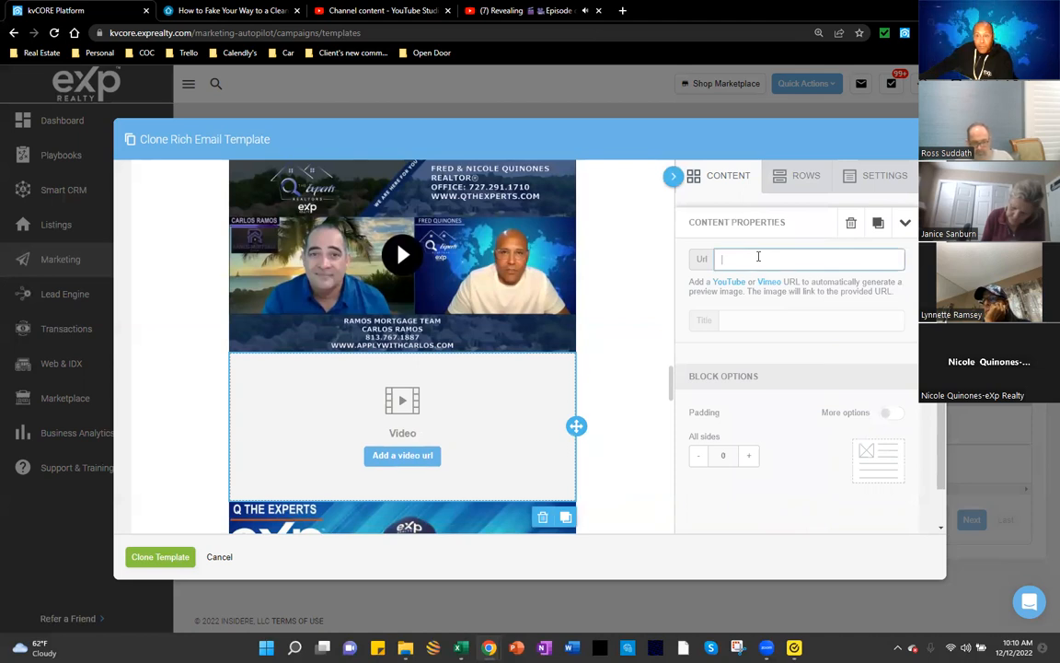
click(745, 322)
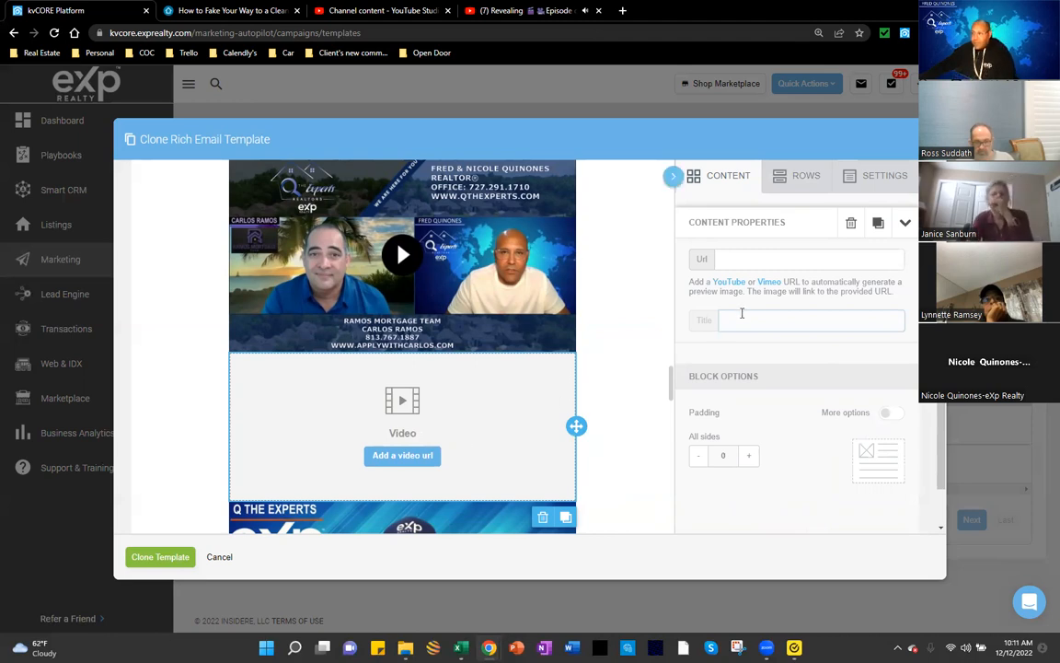
click(762, 260)
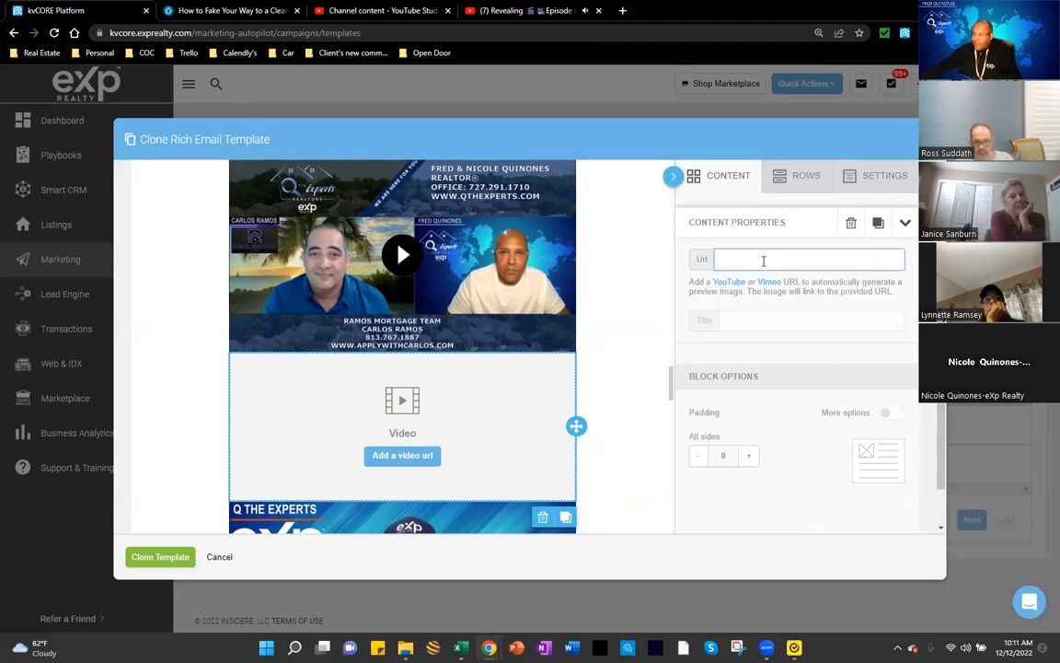
text(https://www.youtube.com/watch?v=4a7eeSVf7O8)
click(734, 324)
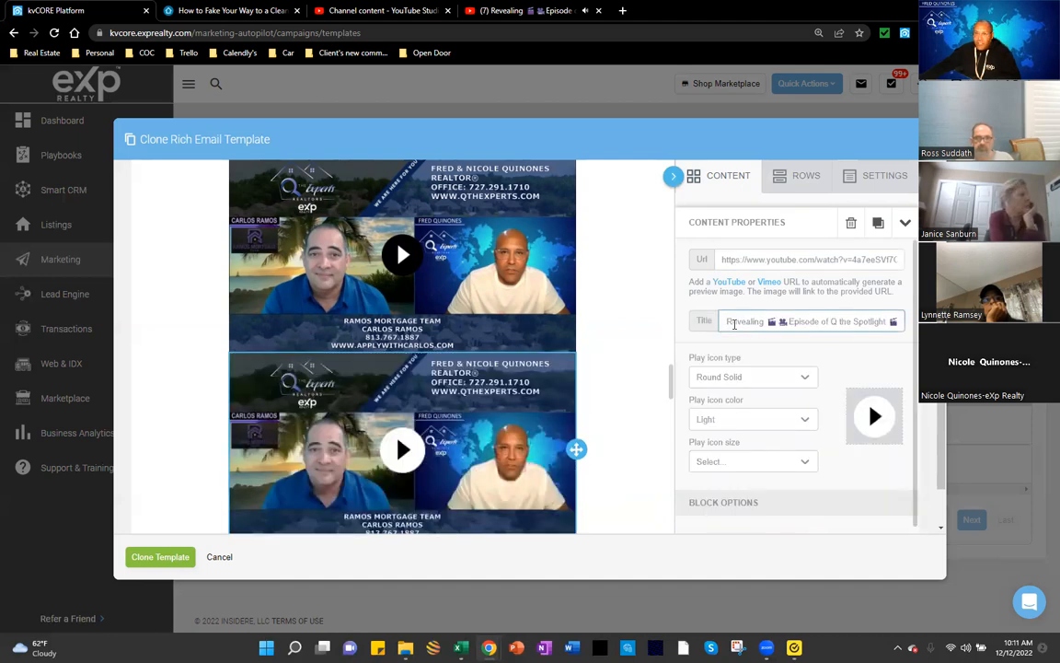
scroll(632, 365, down, 1)
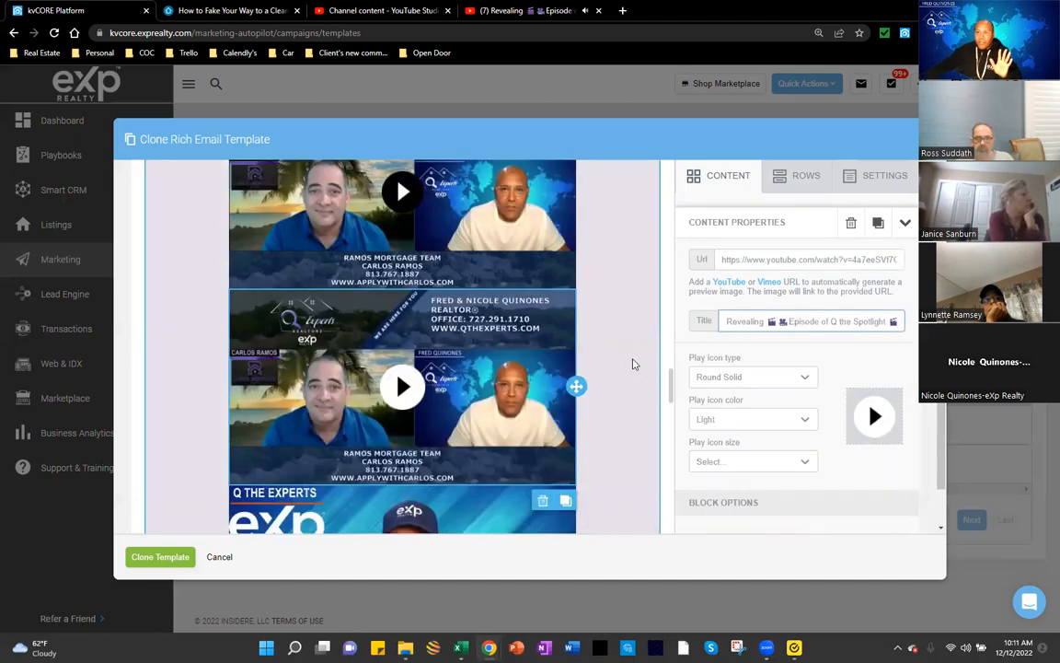
Step: Set the new video's play icon type to Round Outline
click(719, 373)
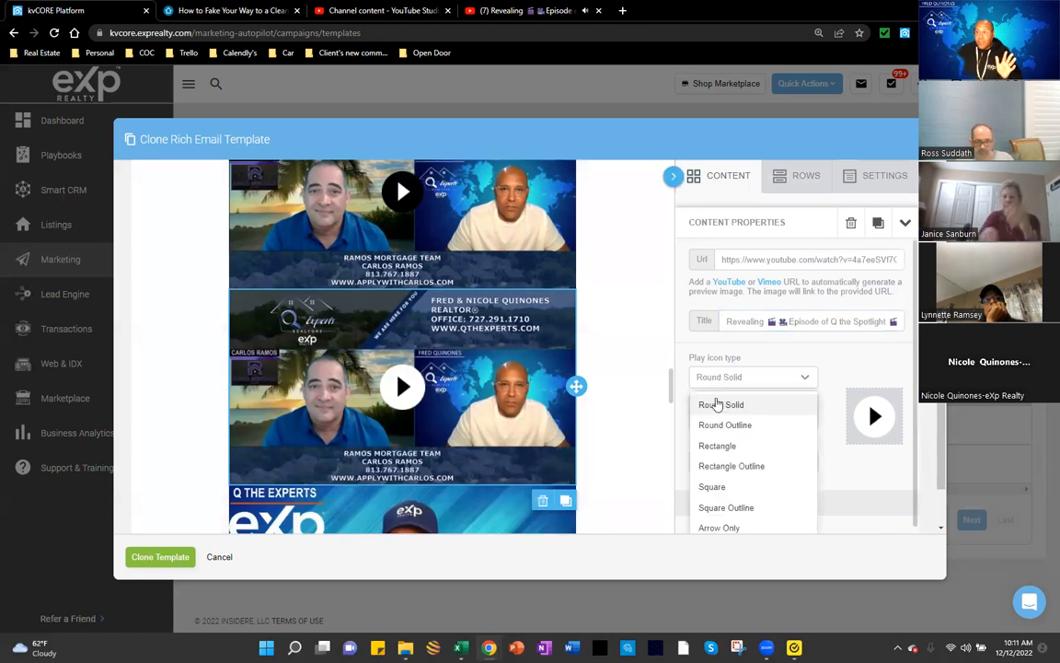
click(714, 427)
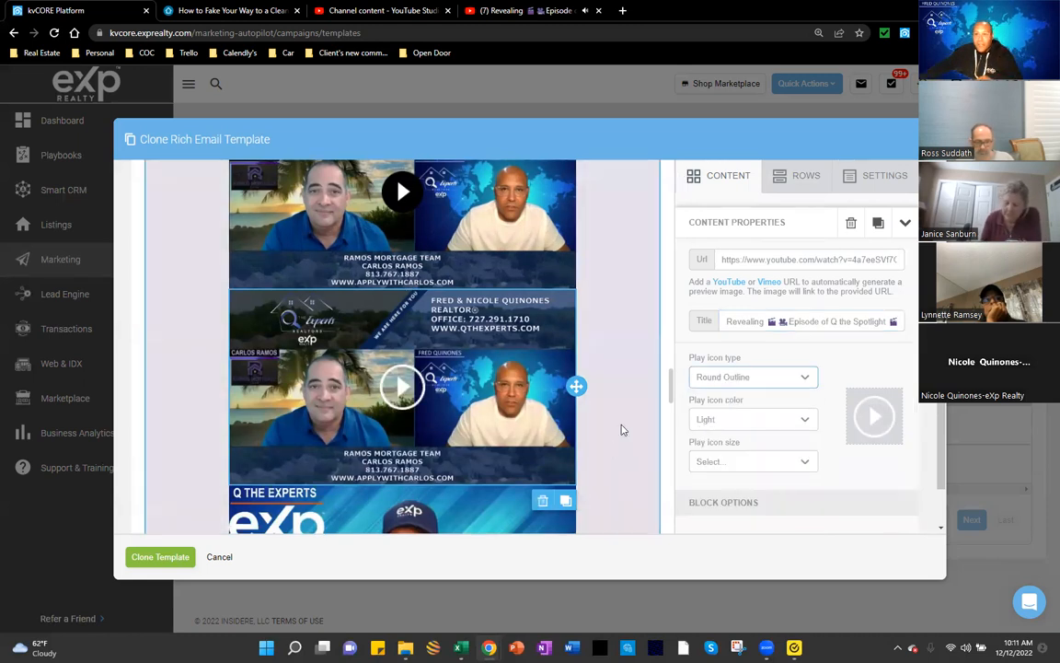
scroll(621, 430, up, 1)
scroll(617, 433, up, 1)
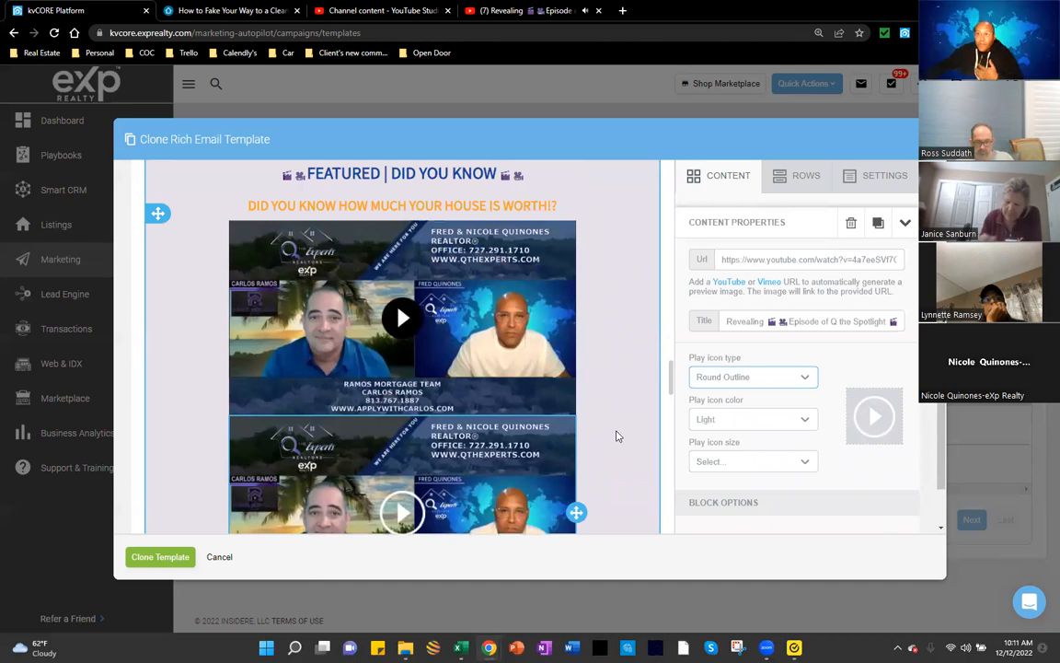
scroll(617, 433, up, 1)
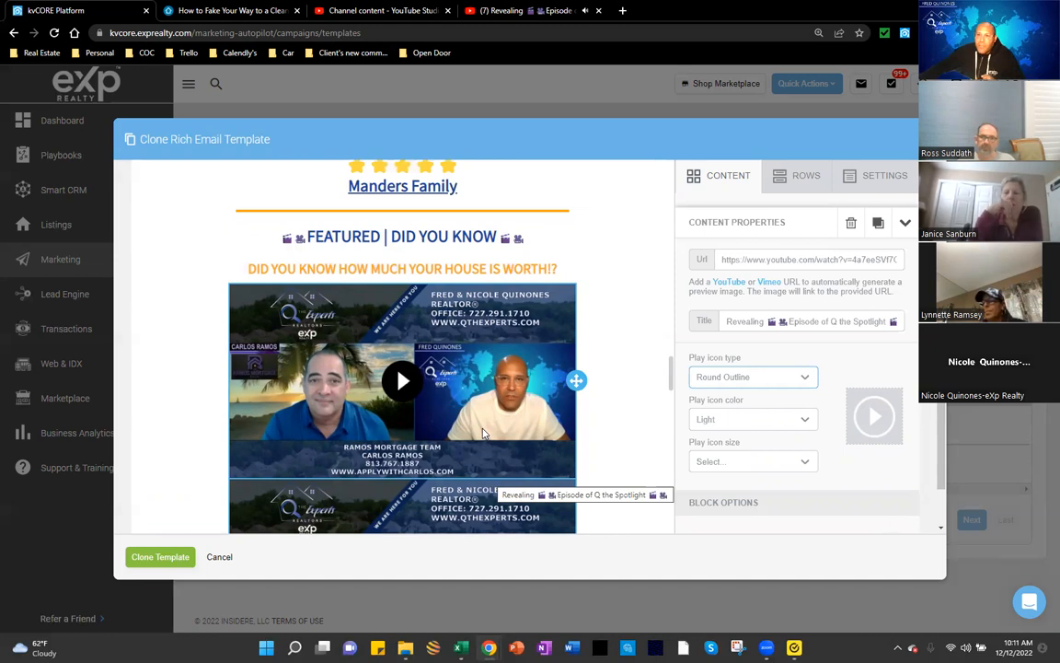
scroll(485, 430, down, 1)
scroll(487, 428, down, 8)
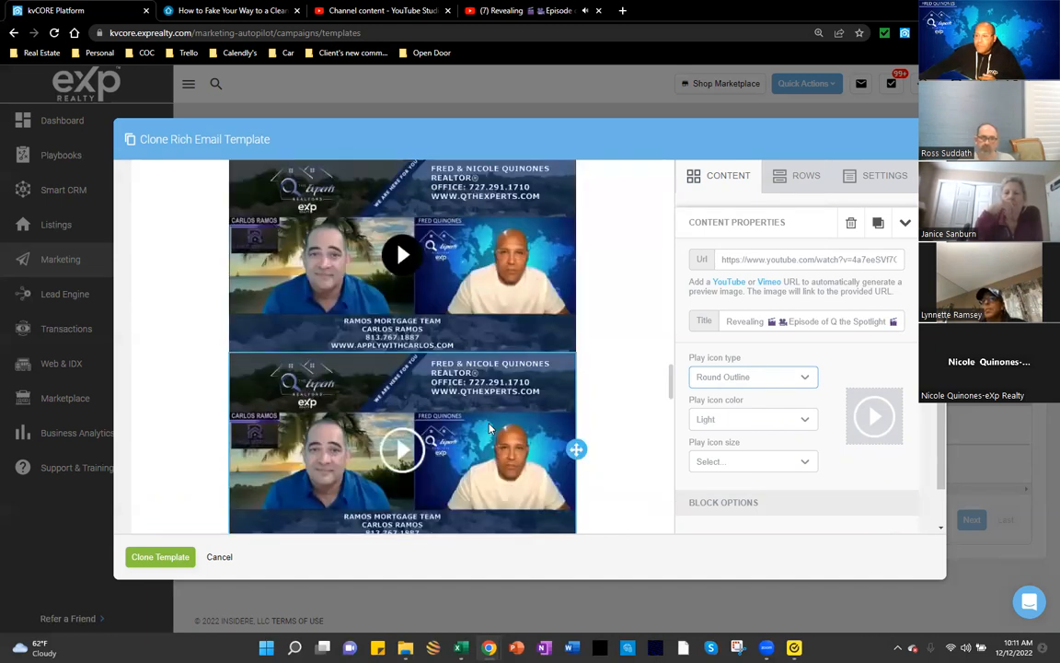
scroll(491, 428, down, 5)
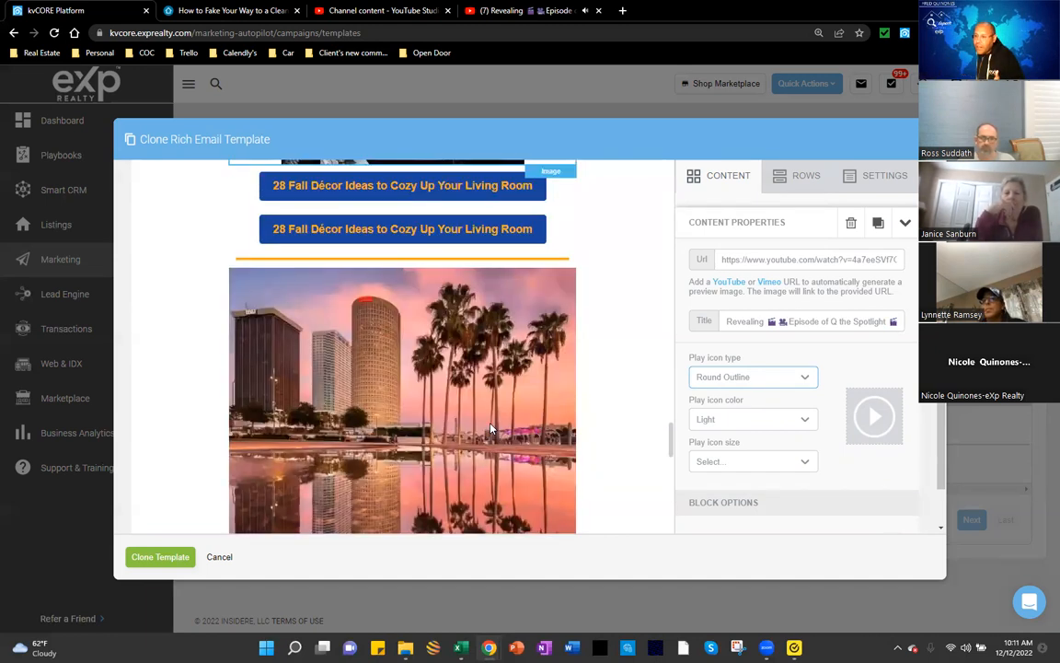
scroll(491, 431, down, 5)
scroll(491, 432, down, 5)
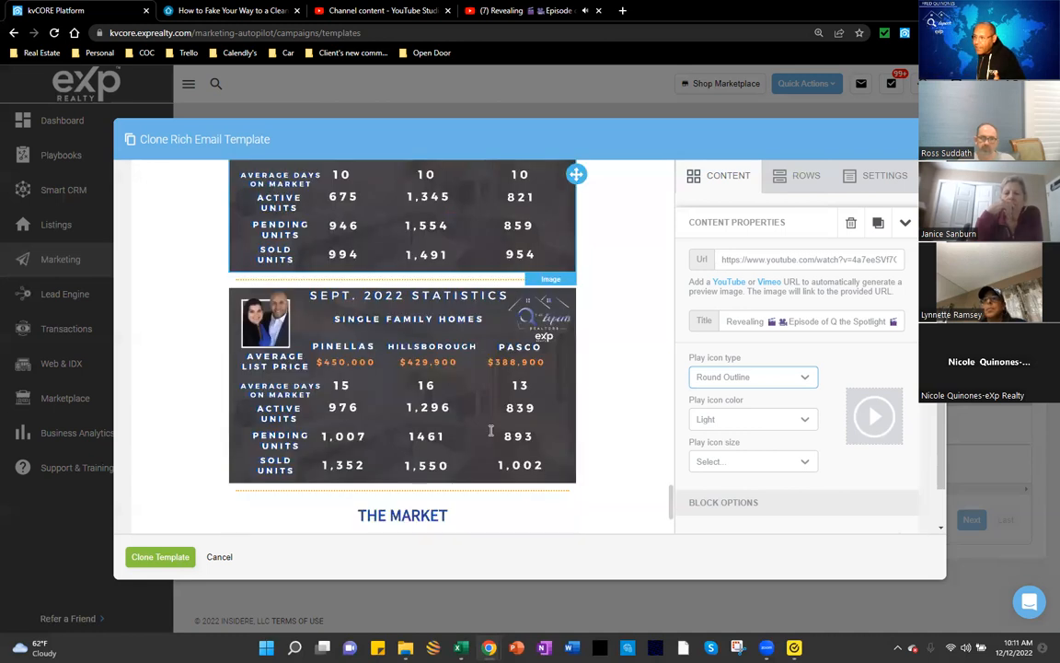
scroll(490, 431, down, 5)
scroll(492, 433, down, 5)
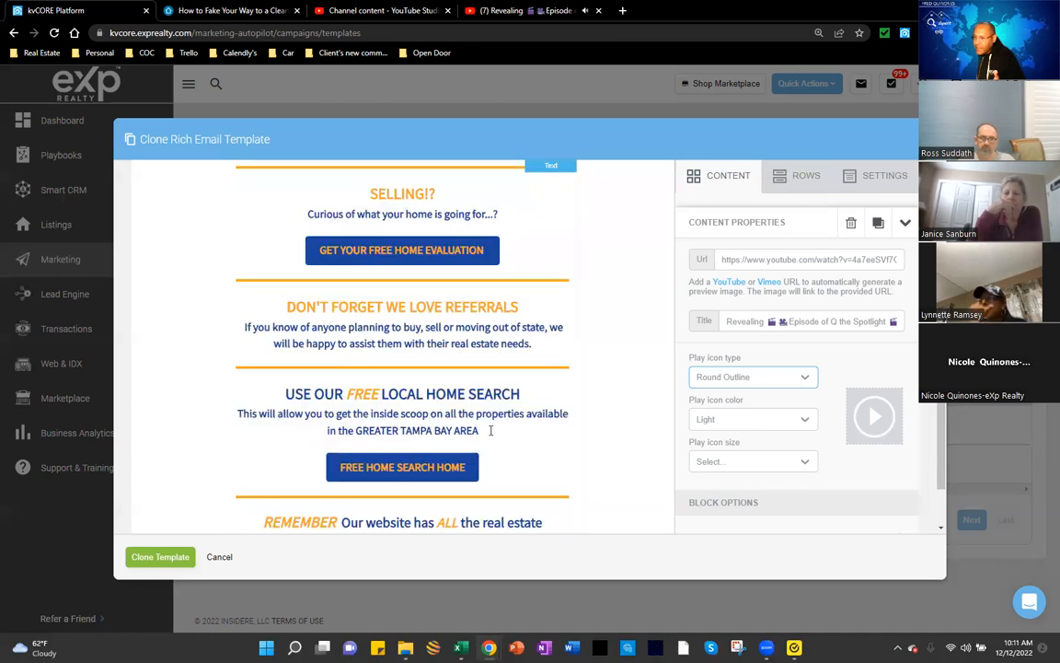
scroll(620, 387, down, 3)
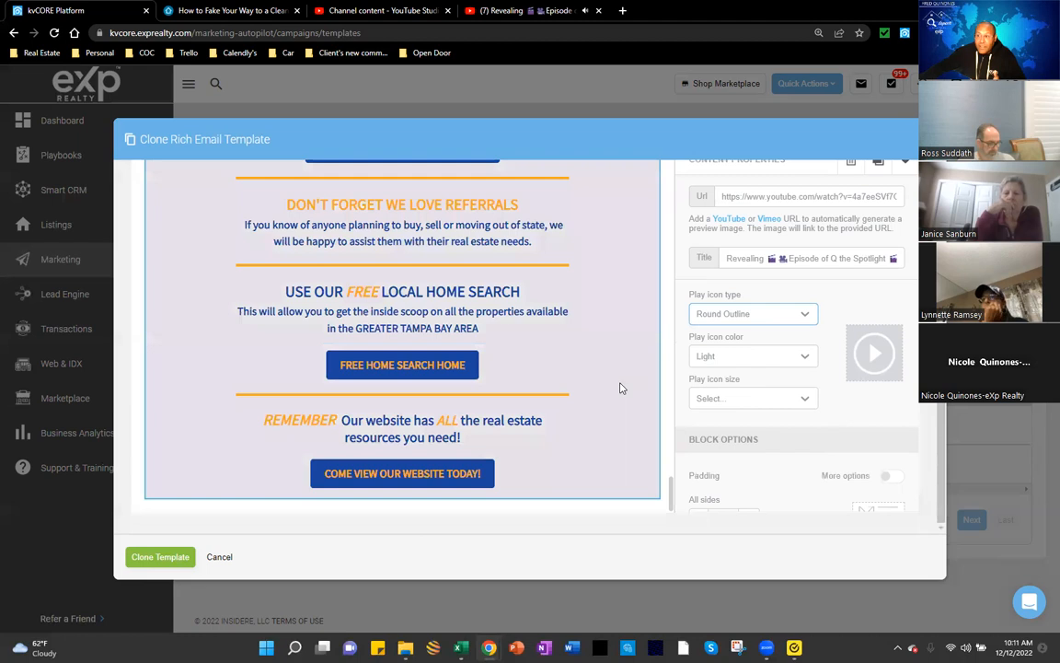
scroll(620, 386, up, 3)
scroll(622, 386, up, 1)
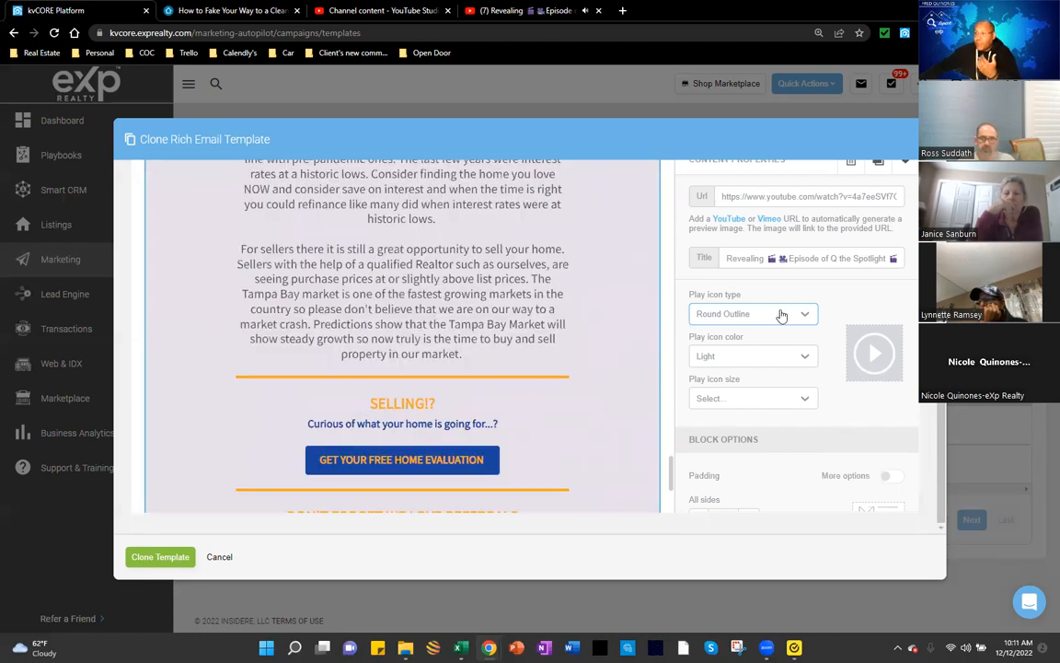
scroll(402, 336, down, 2)
scroll(525, 331, up, 3)
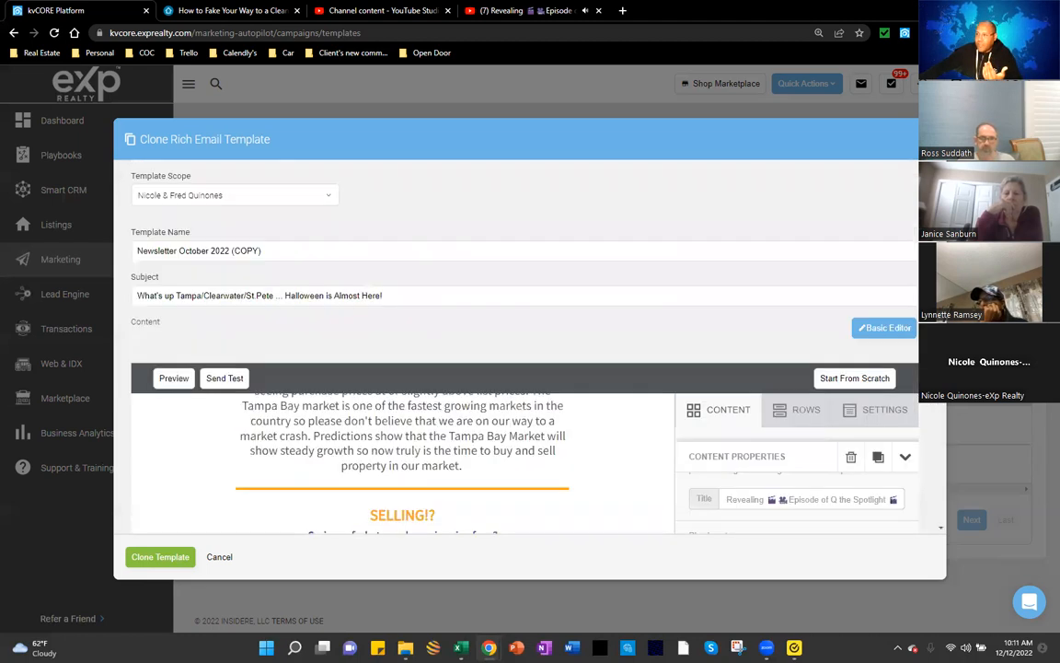
Step: Close the Clone Rich Email Template dialog and confirm discarding the cloned October newsletter
click(166, 559)
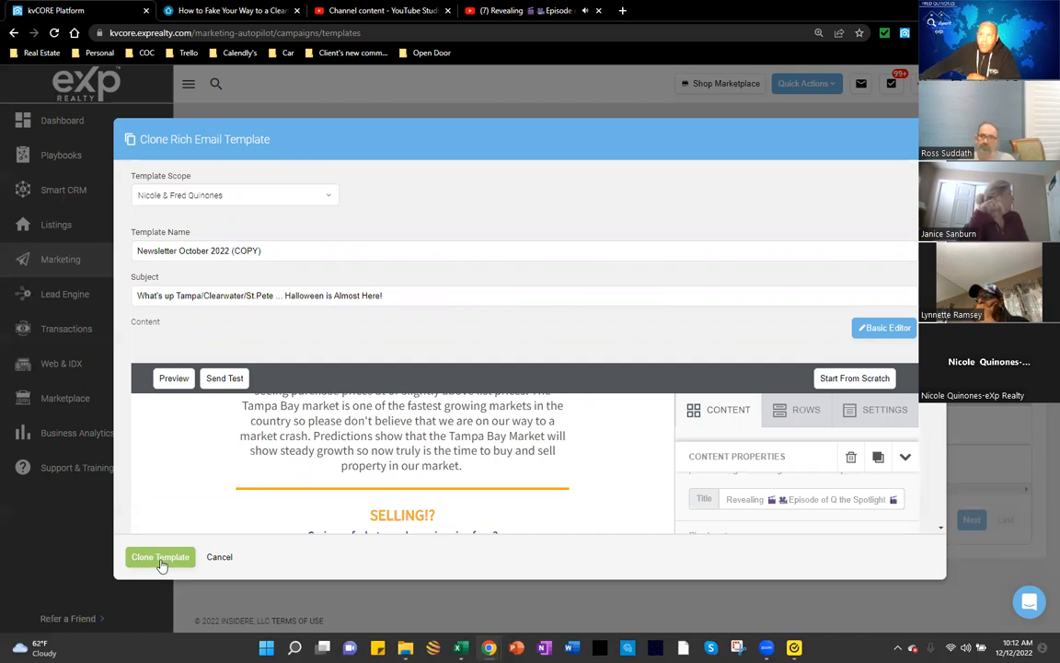
click(928, 139)
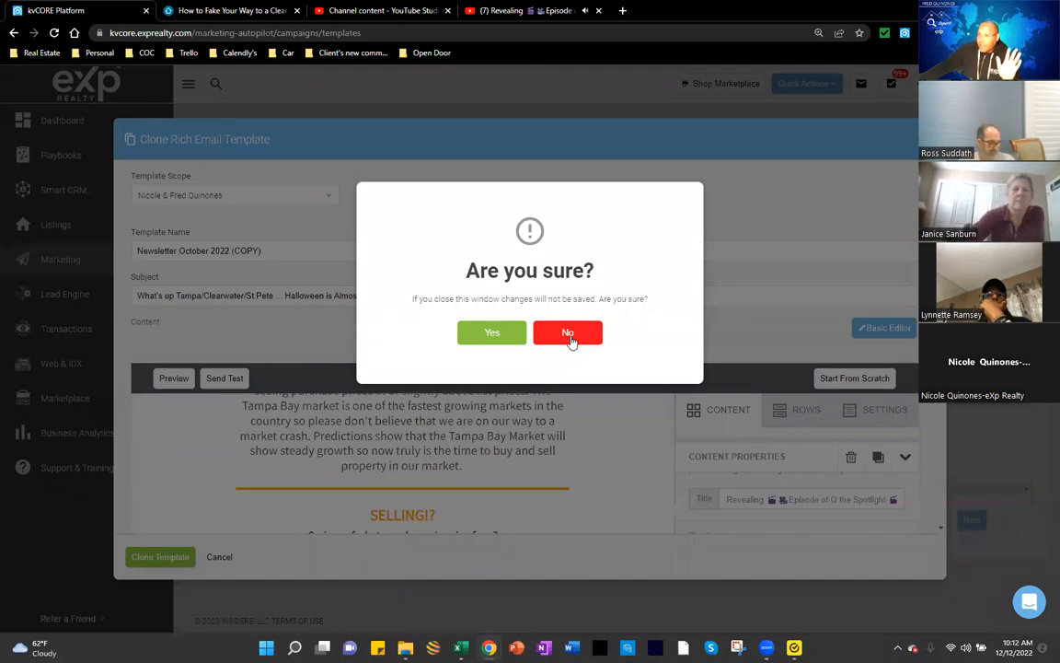
click(568, 334)
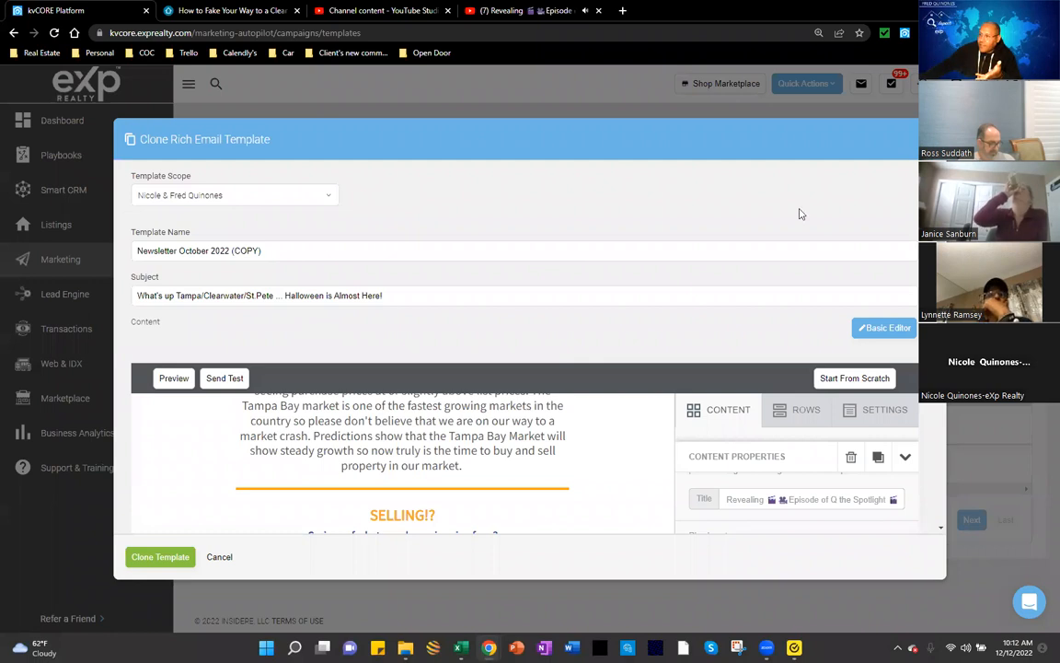
key(Escape)
click(499, 337)
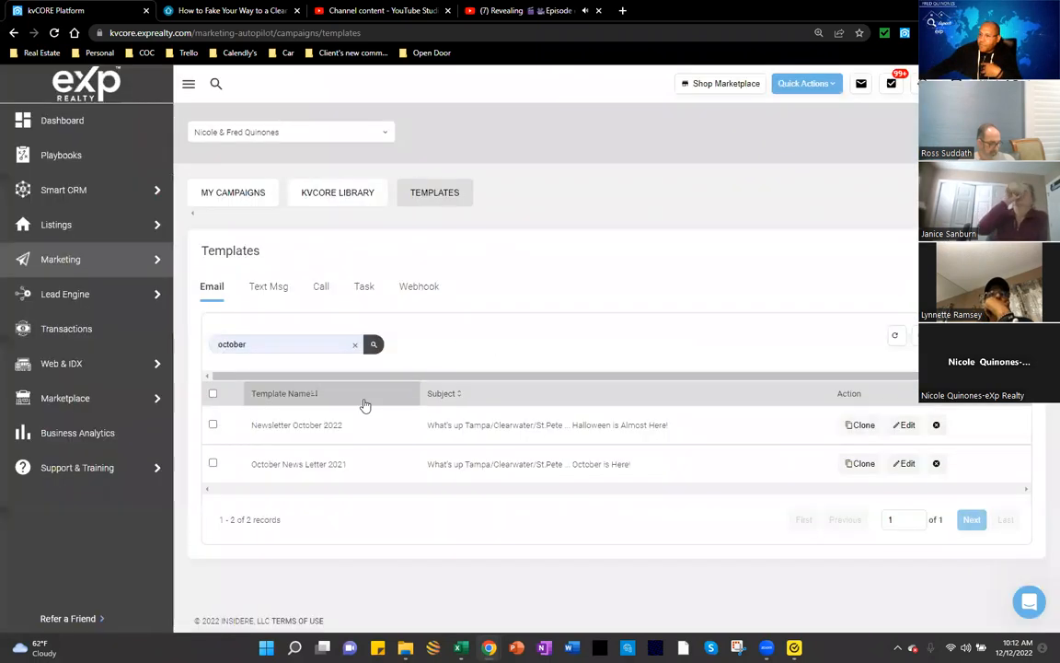
Step: Remove the 'october' filter so all 7 pages of email templates are listed
double_click(217, 354)
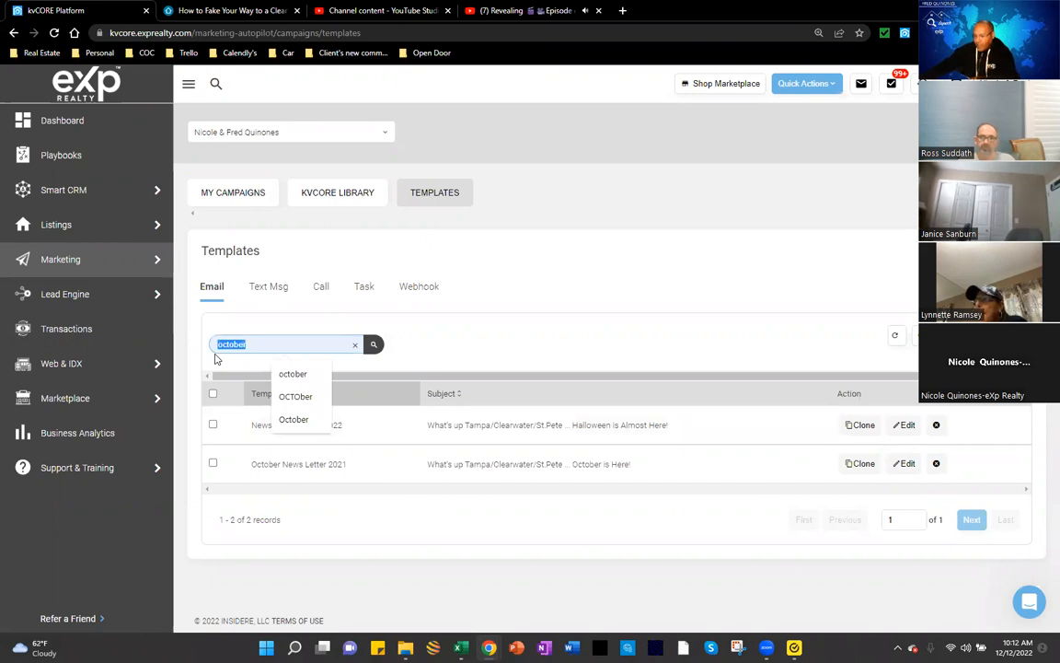
key(BackSpace)
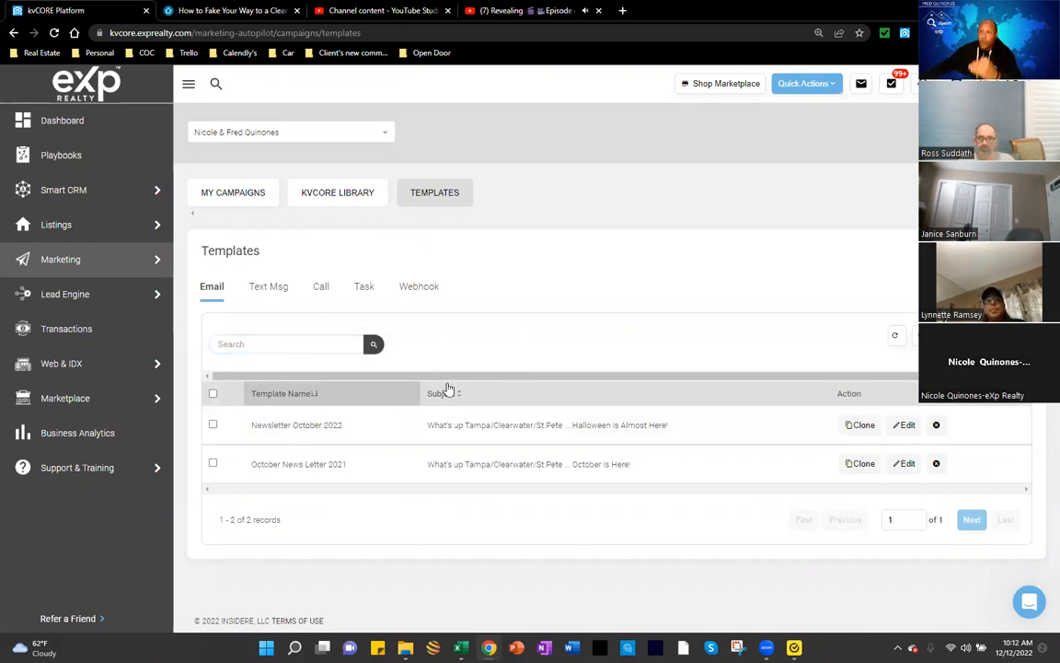
key(Return)
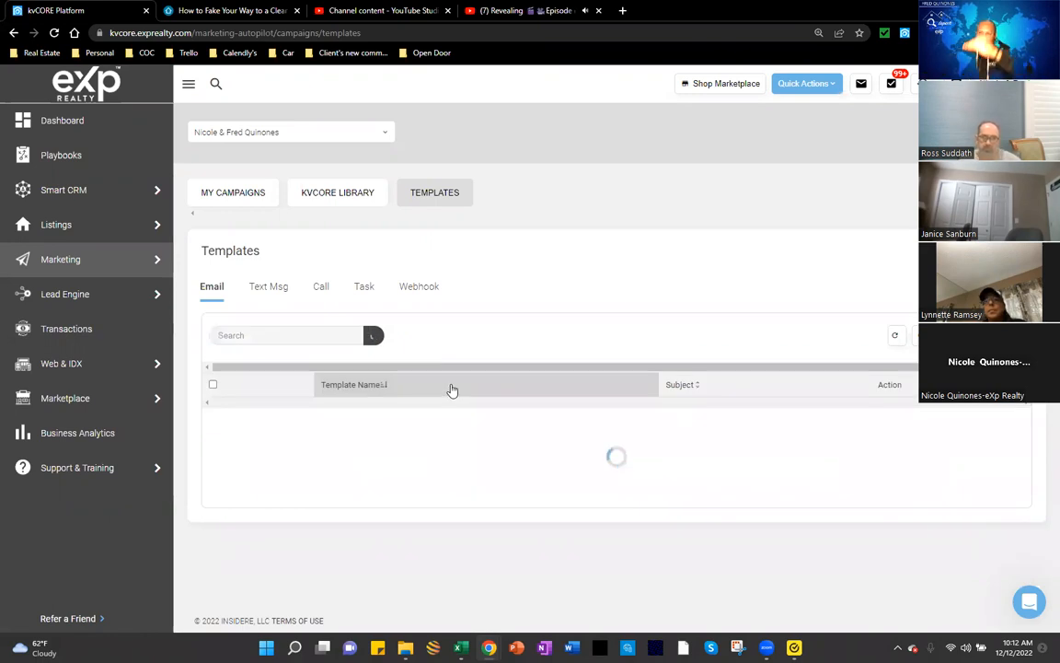
scroll(442, 386, down, 1)
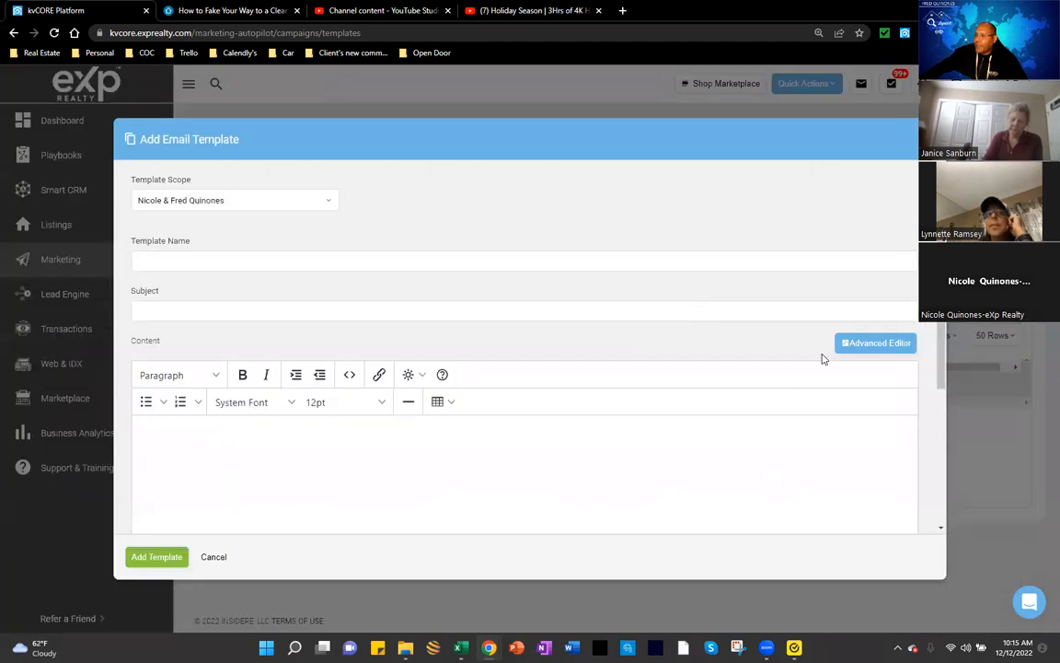
Step: Switch the new template to the Advanced Editor and place a button block on the canvas
click(856, 343)
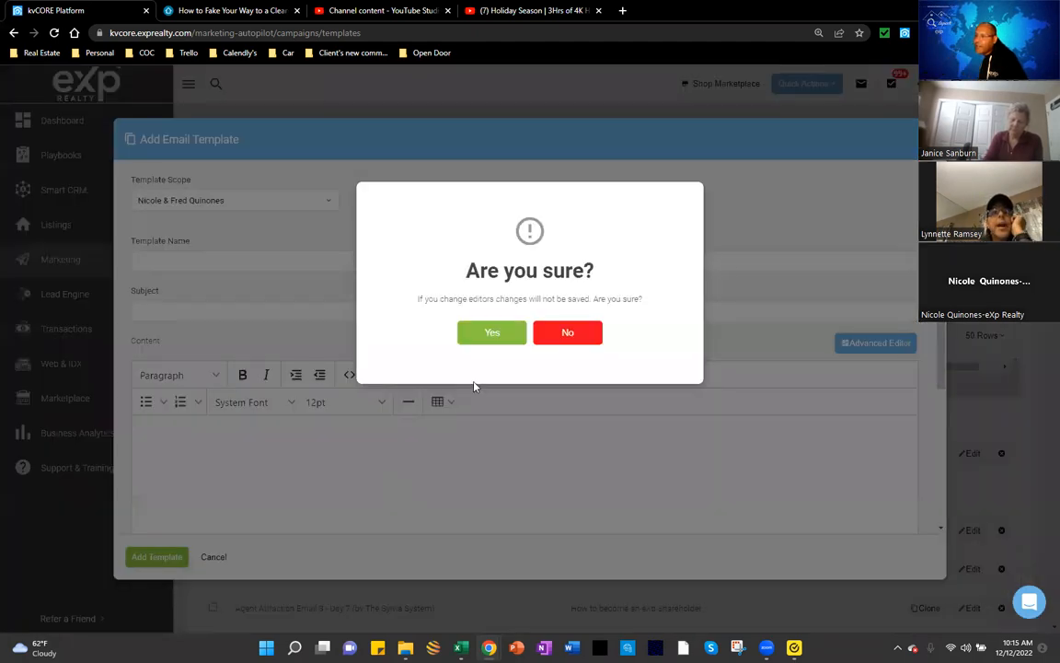
click(491, 332)
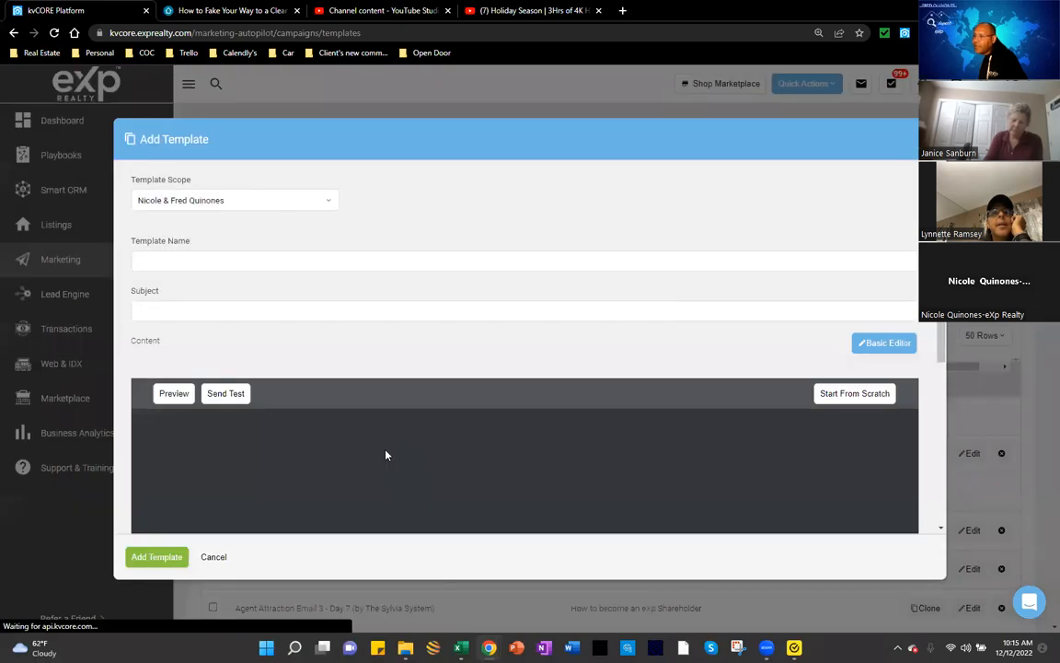
scroll(387, 456, down, 1)
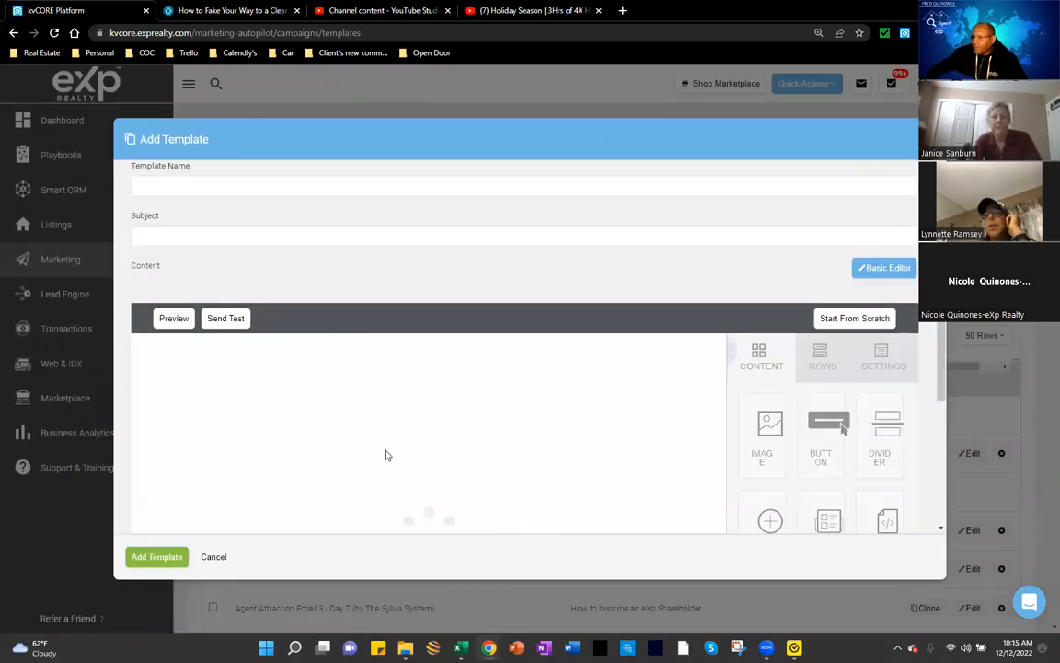
scroll(386, 455, down, 2)
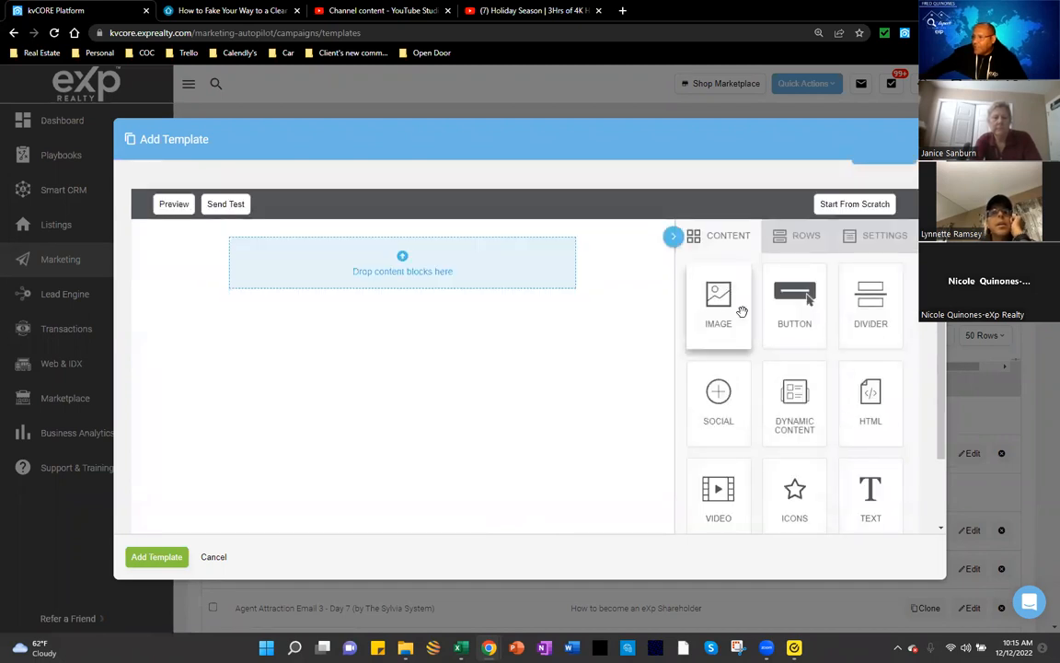
drag(794, 297, 447, 345)
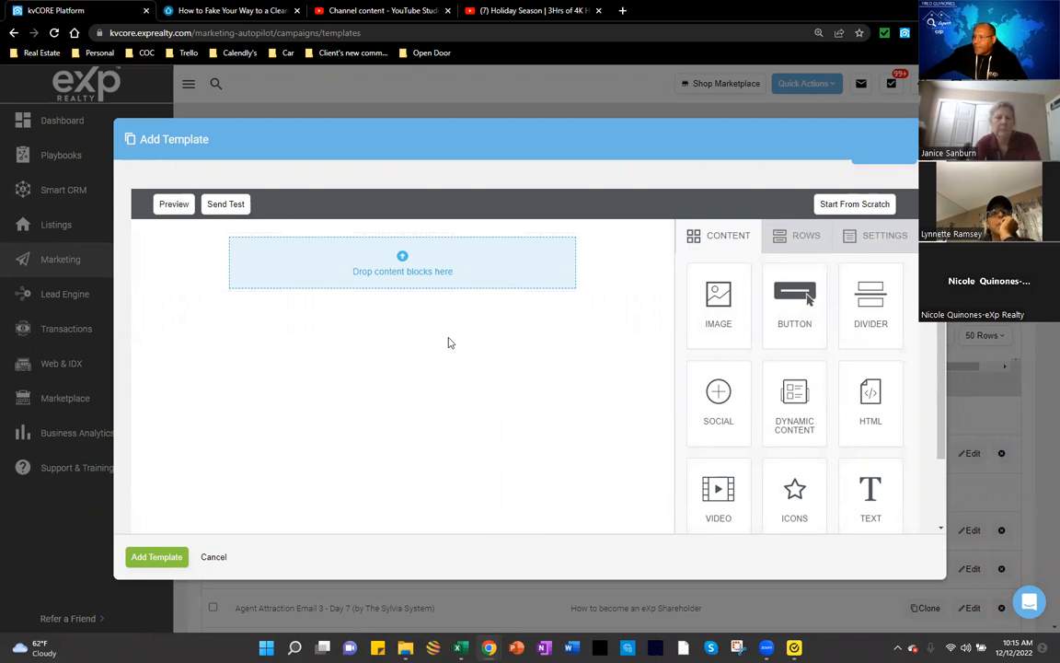
drag(810, 293, 407, 339)
Step: Link the button to the YouTube video by pasting its URL into the Url field
scroll(571, 395, up, 2)
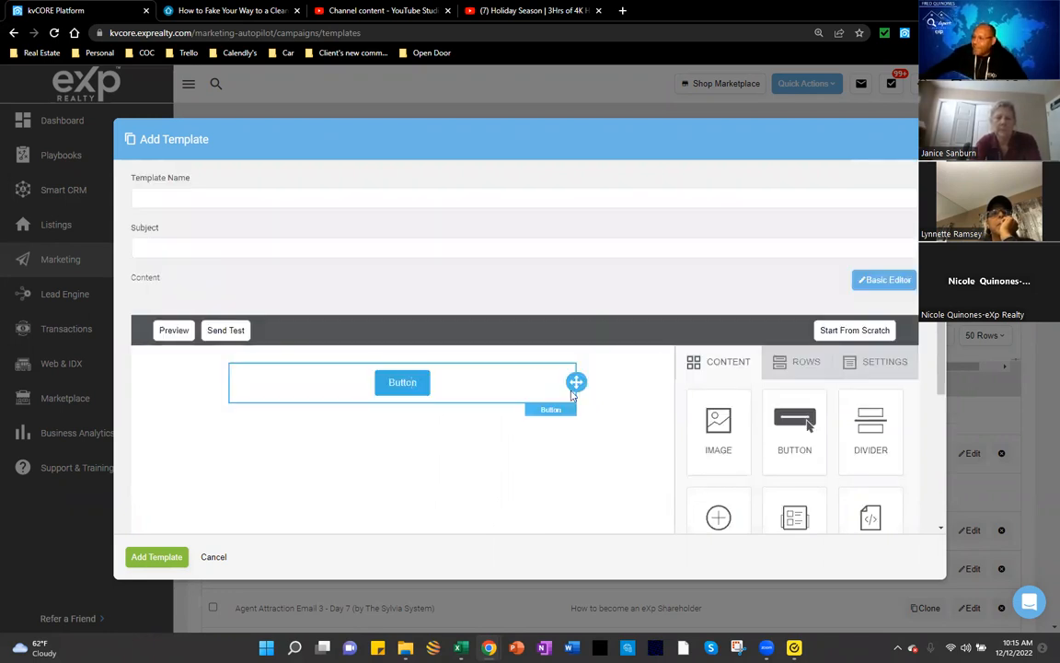
click(409, 385)
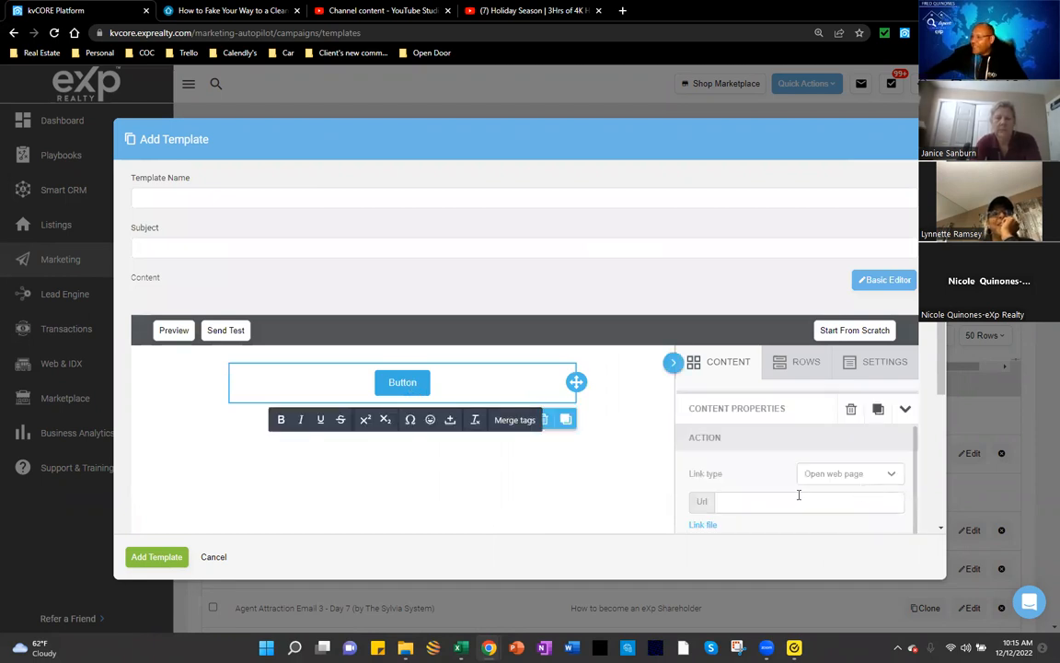
click(785, 500)
scroll(764, 497, down, 3)
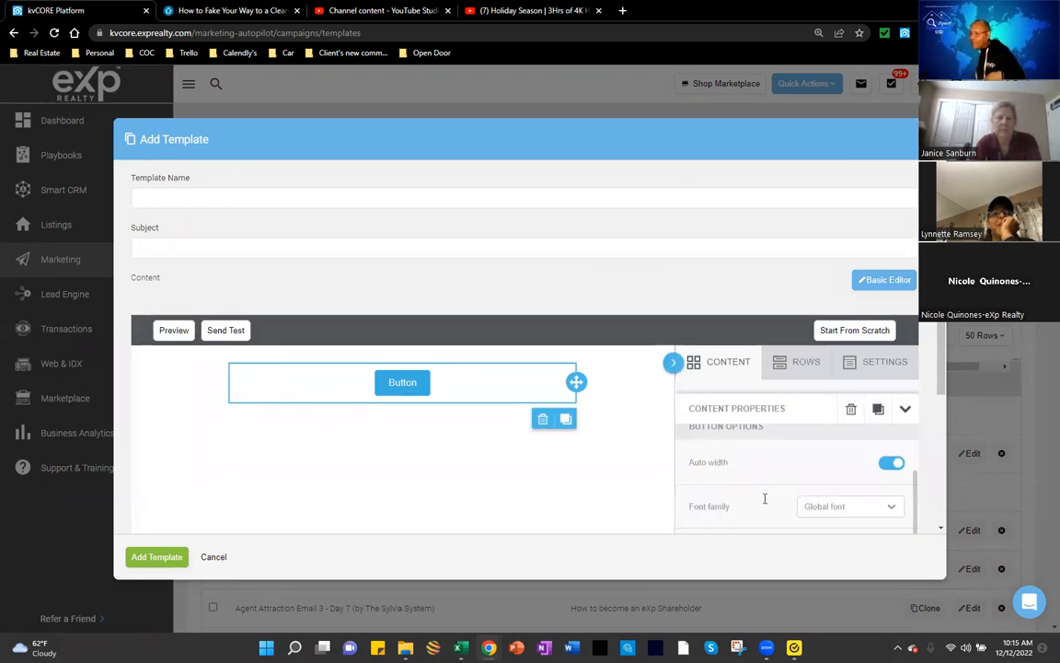
scroll(769, 500, up, 3)
text(https://www.youtube.com/watch?v=4a7eeSVf7O8)
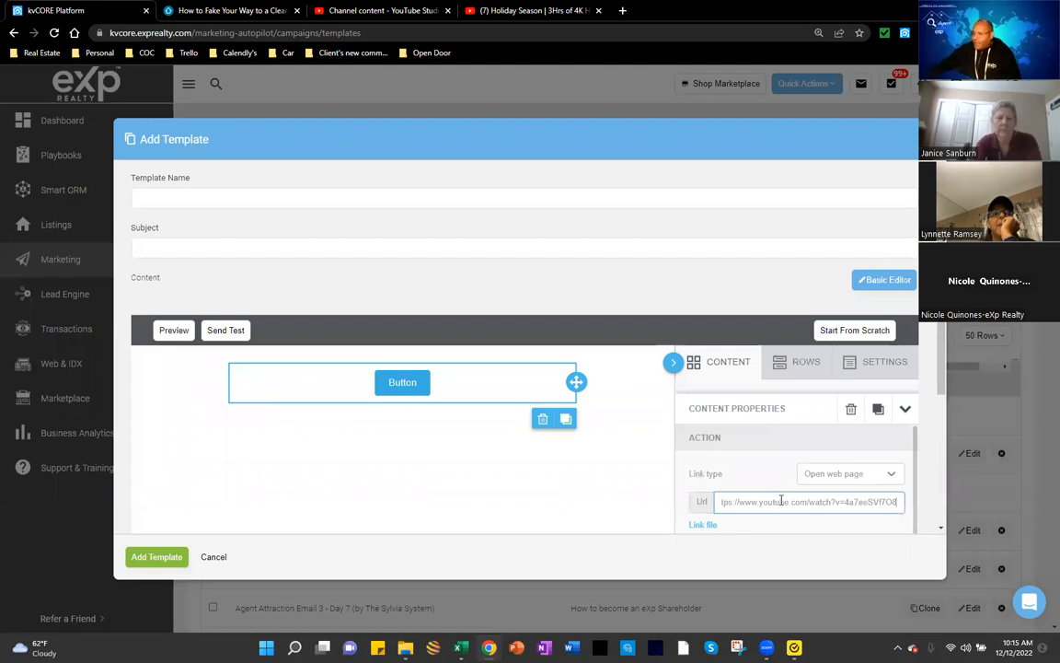
scroll(774, 504, down, 1)
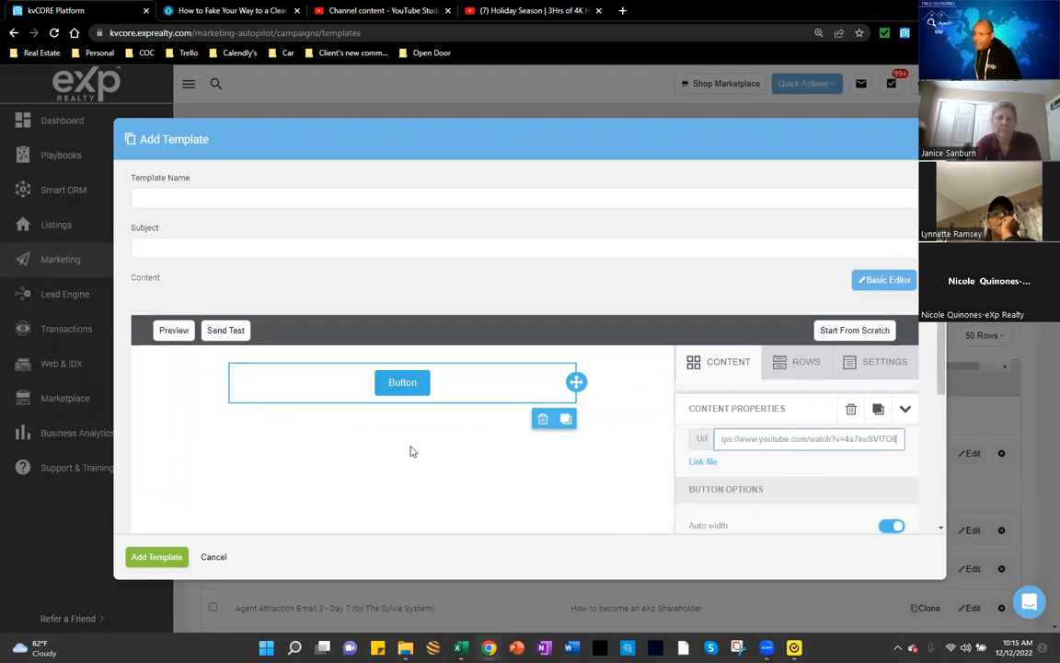
click(426, 384)
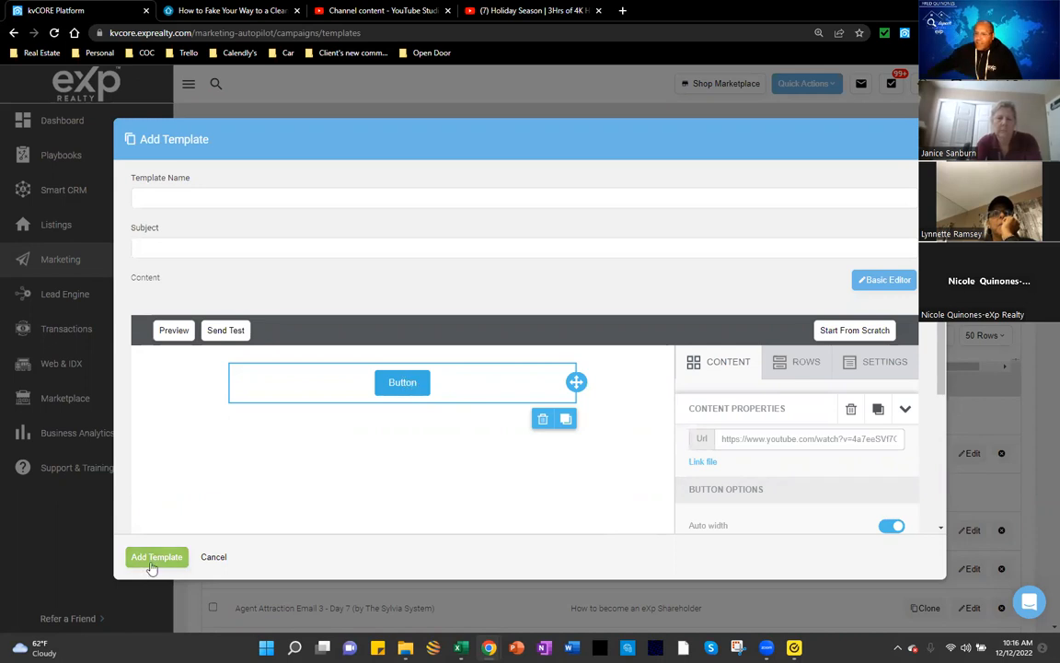
Step: Name the template 'TEST' with subject 'tTEST' and add it
click(259, 201)
text(TEST)
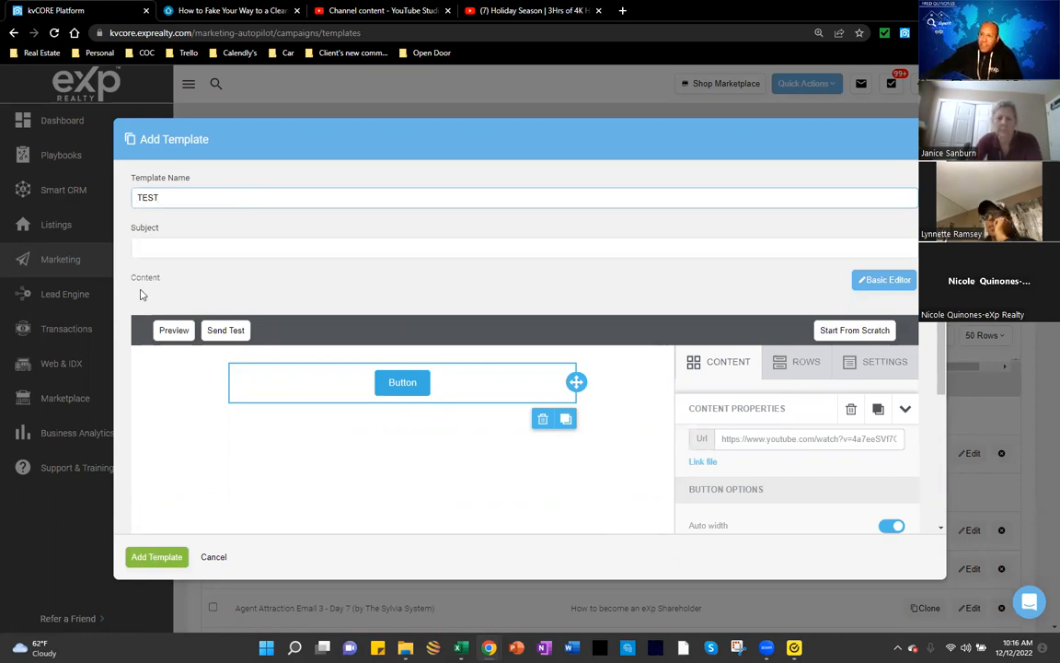
click(138, 247)
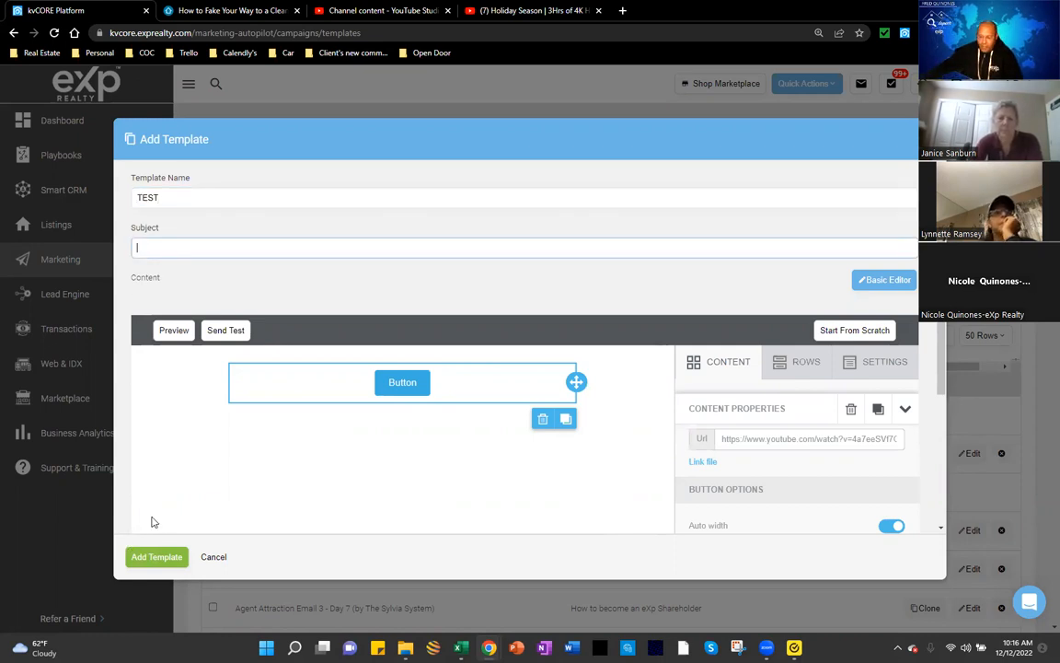
text(tTEST)
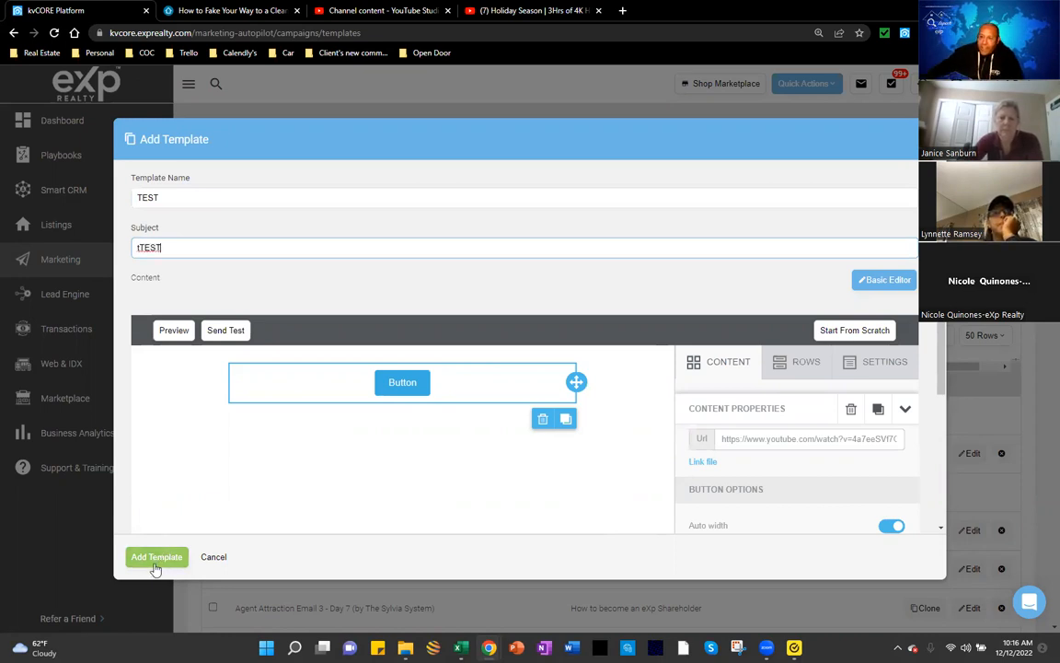
click(154, 557)
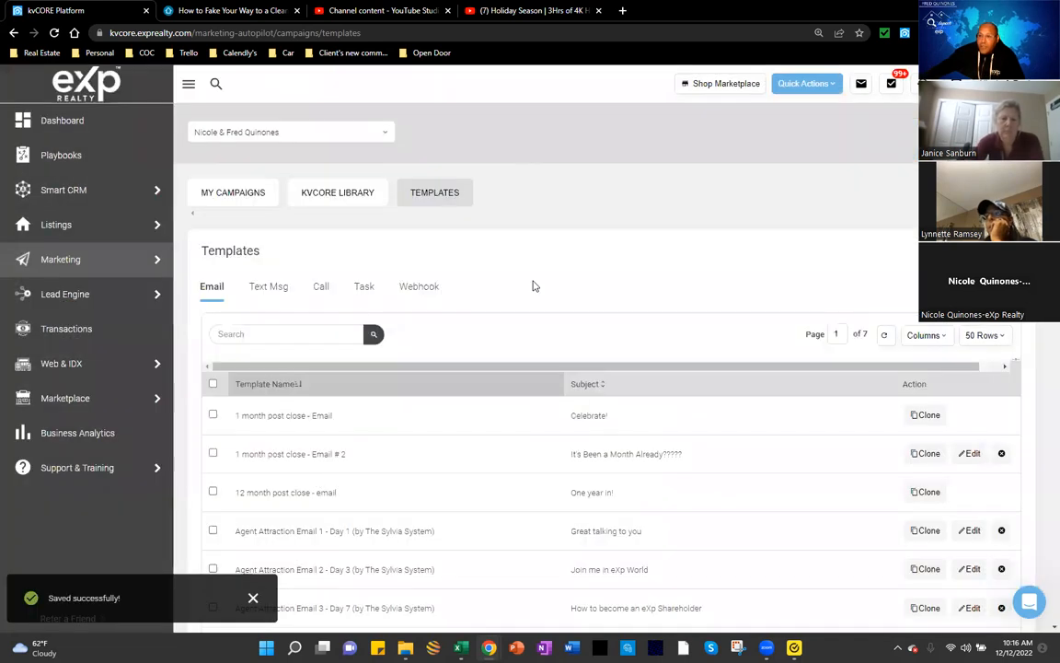
Step: Search the templates for 'test' and attempt to clone TEST, which returns an error
click(255, 335)
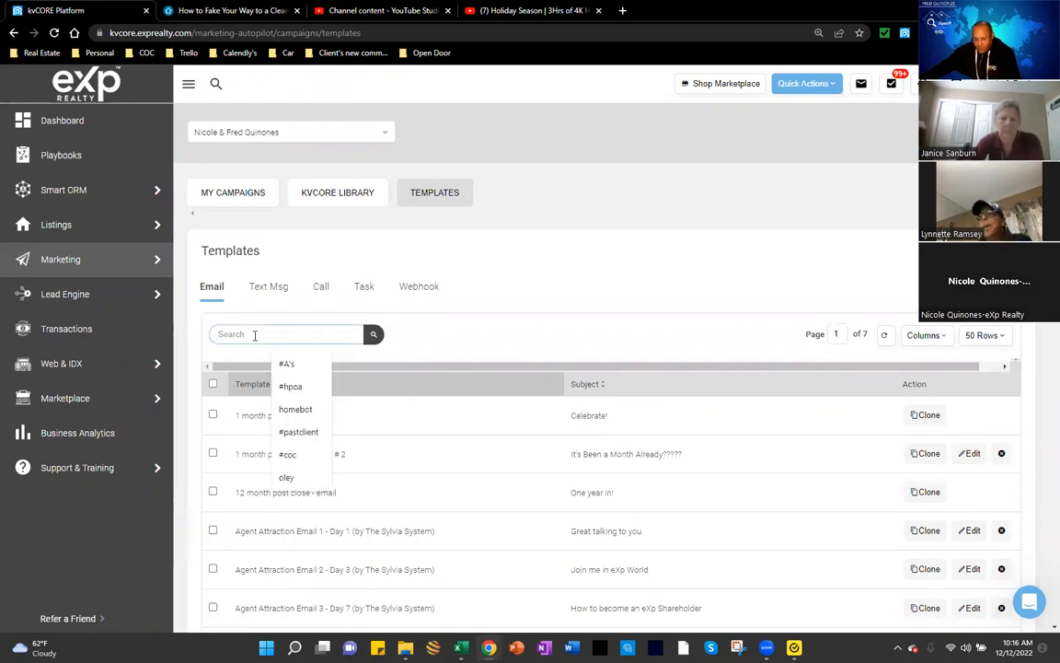
text(test)
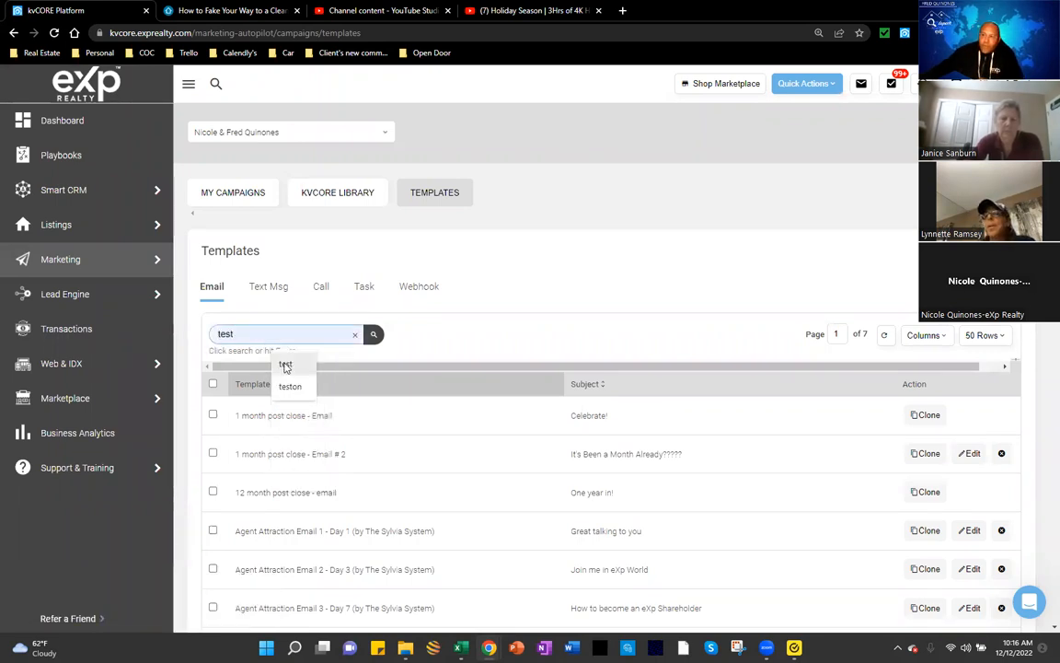
click(286, 365)
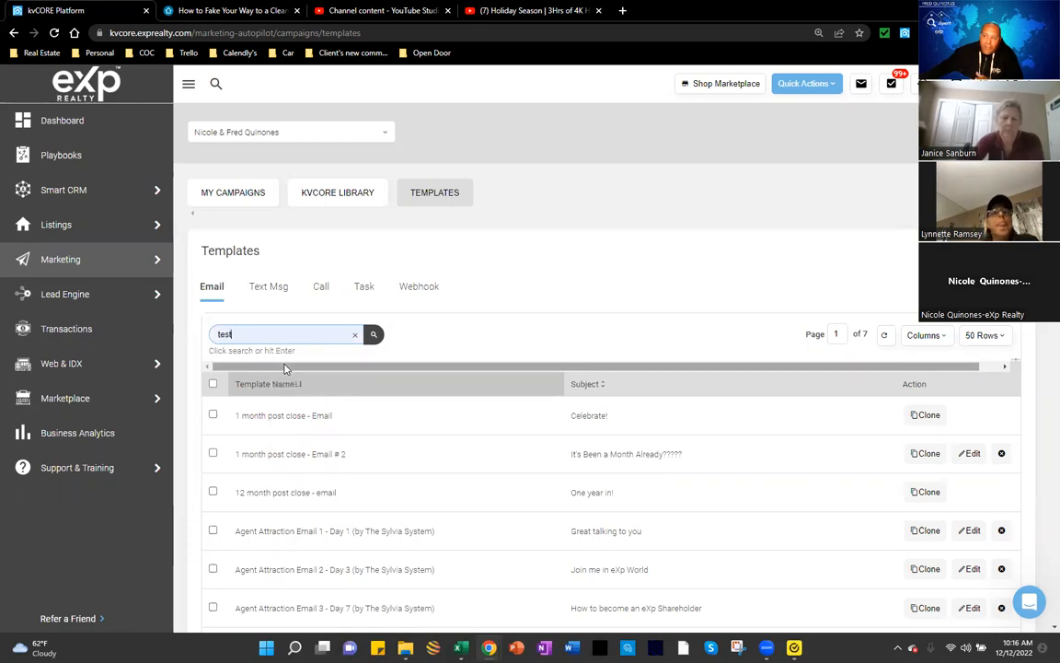
click(373, 334)
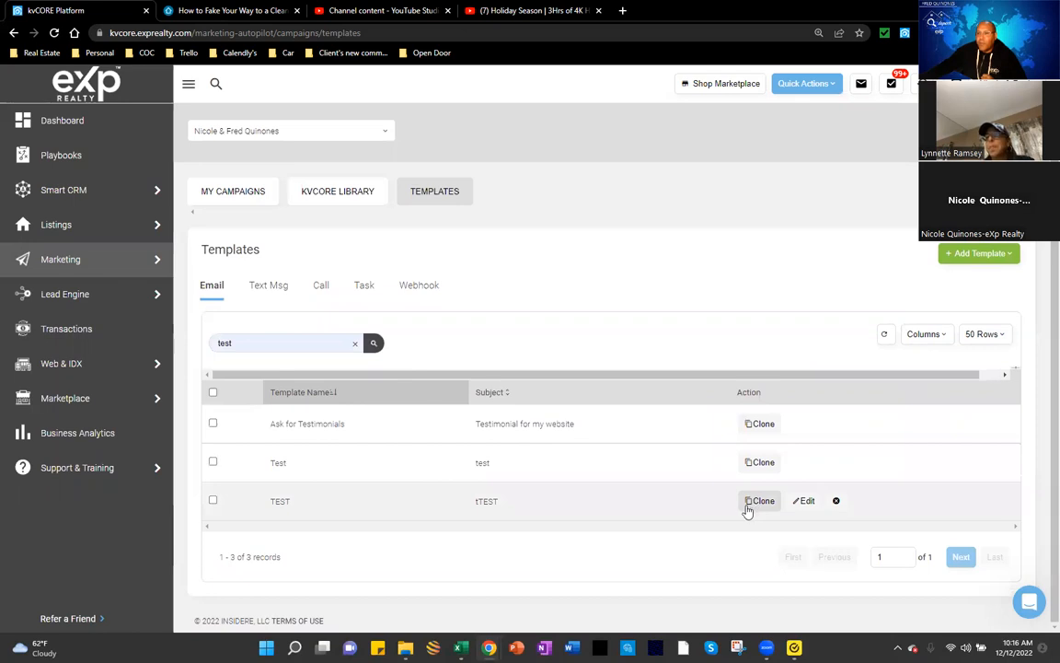
click(746, 511)
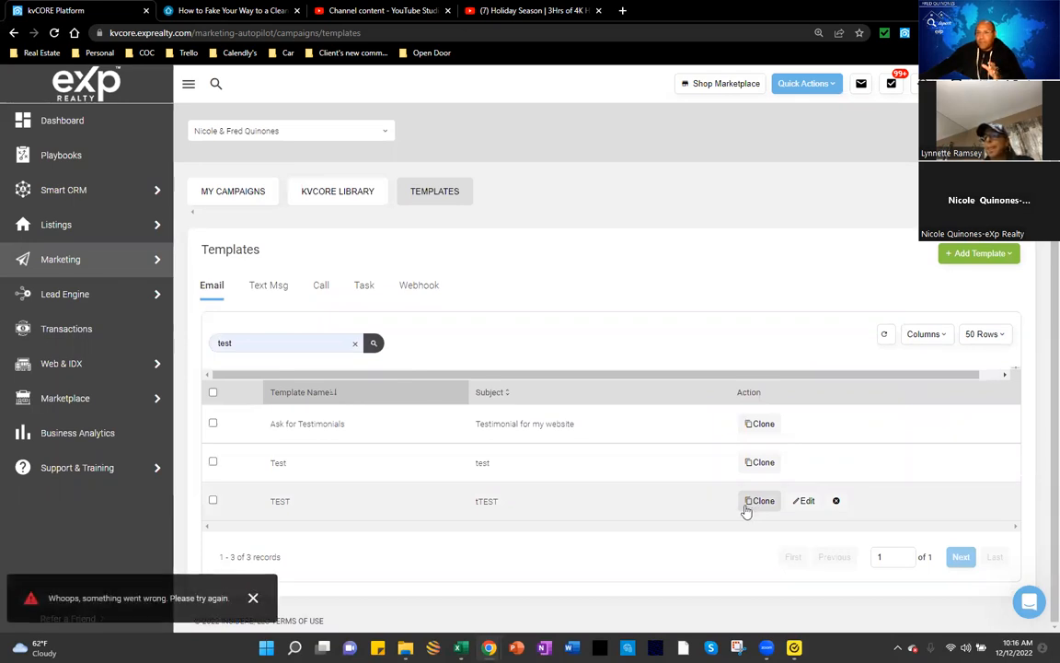